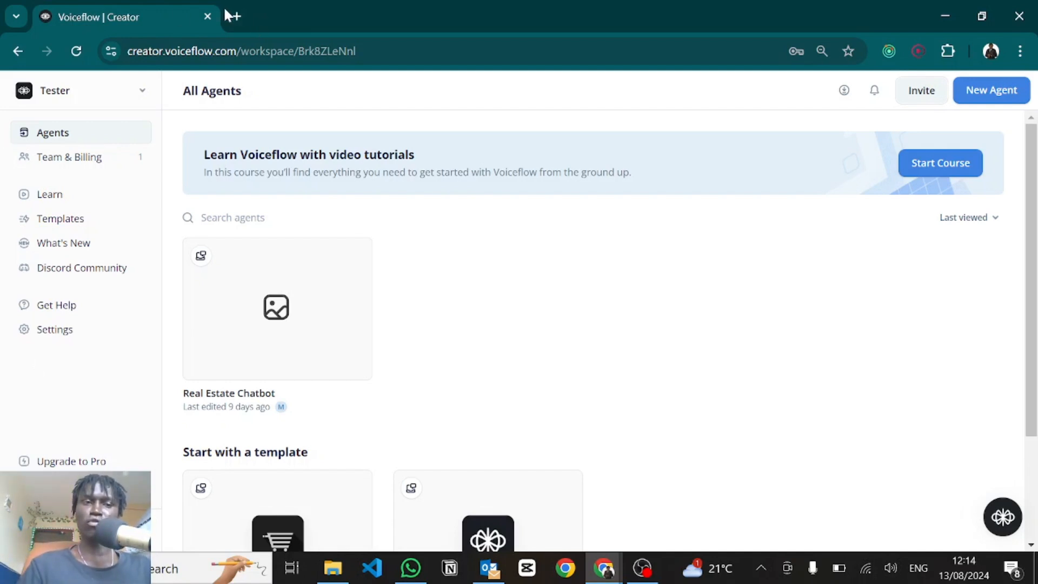
Step: Open voiceflow.com in a new browser tab
left_click(238, 16)
type("vo")
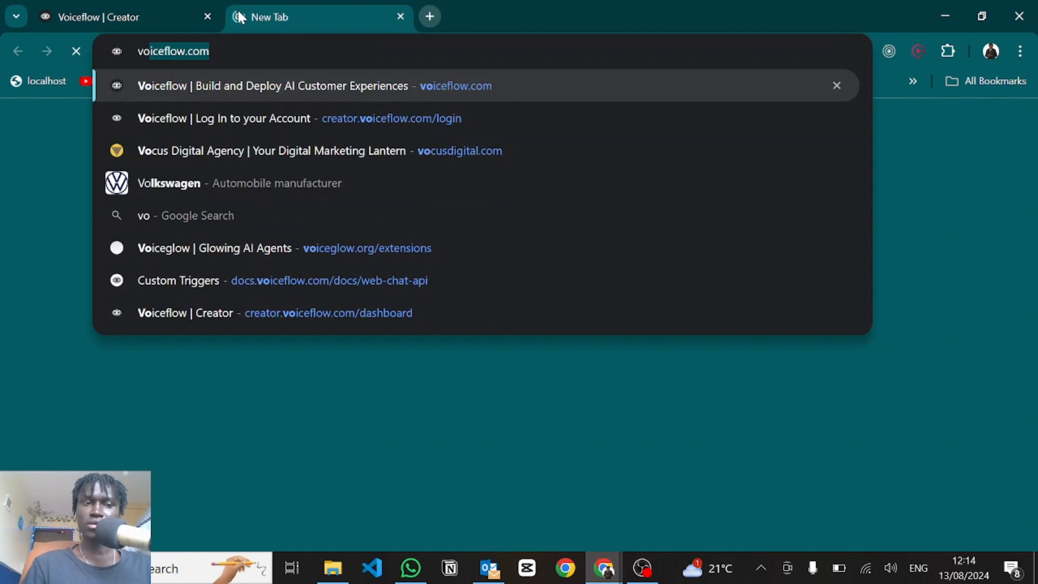
key("Return")
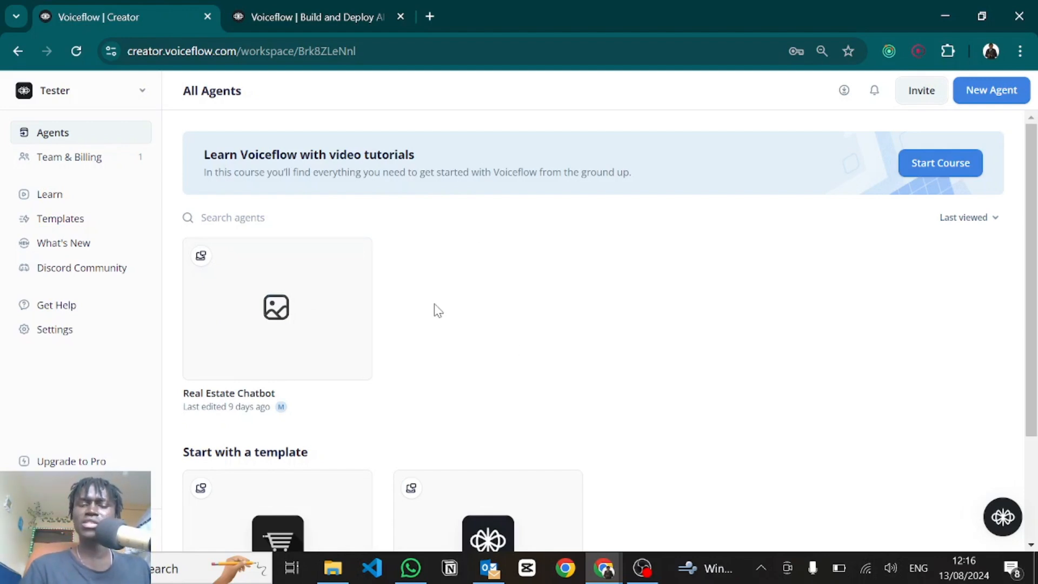
Step: Back in Creator, open the Templates library from the sidebar in a new tab
scroll(438, 310, "down", 3)
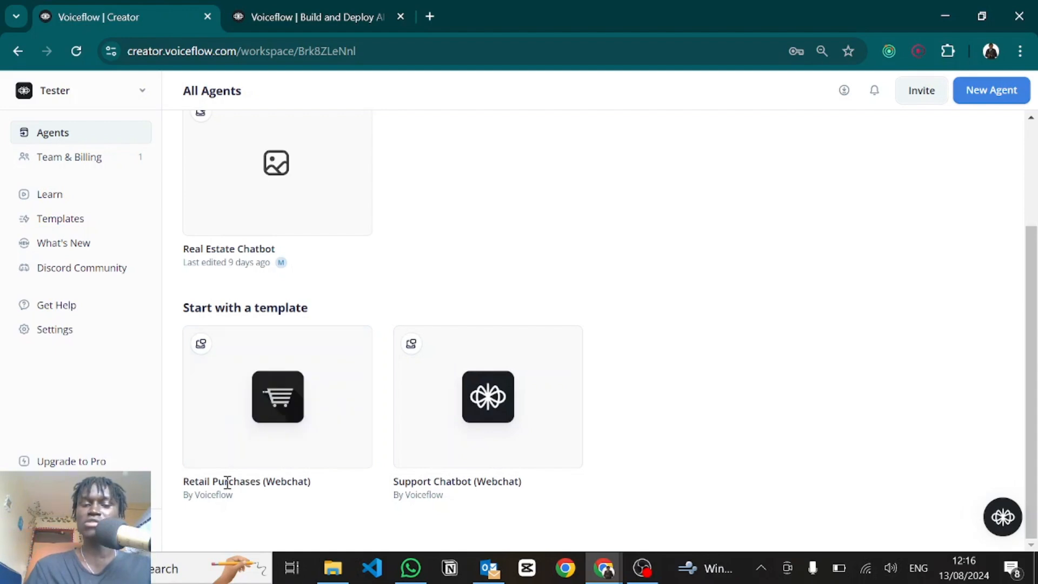
mouse_move(445, 457)
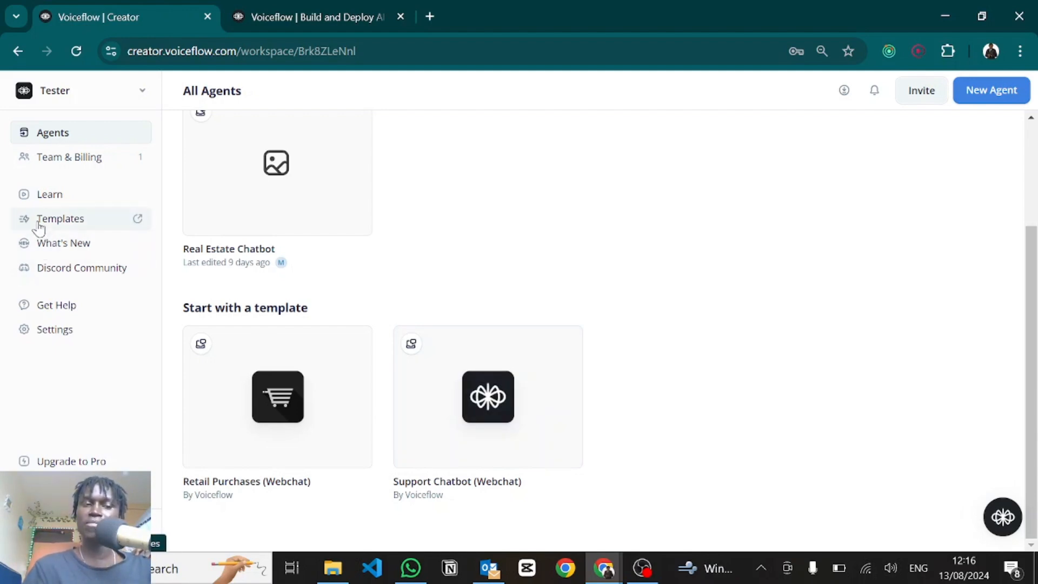
left_click_drag(69, 222, 59, 221)
left_click(60, 220)
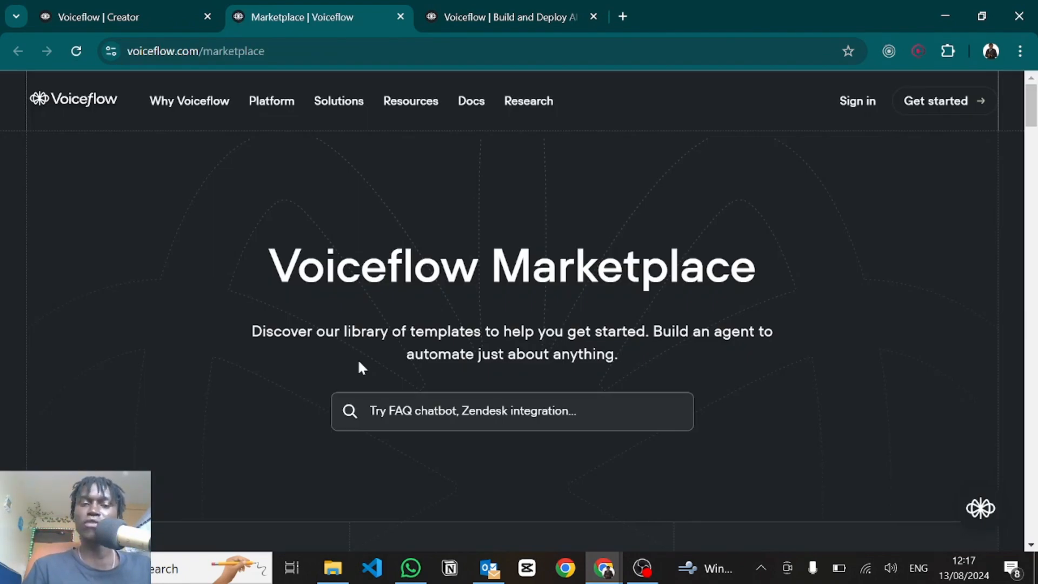
Step: Browse the Marketplace templates, then return to the All Agents page in the Creator tab
scroll(361, 367, "down", 10)
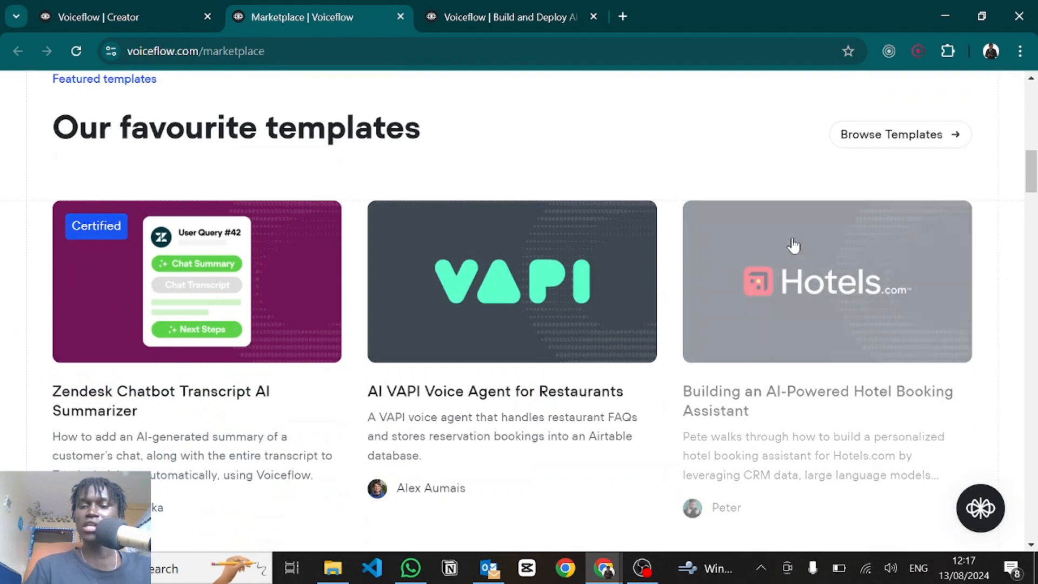
scroll(843, 348, "down", 6)
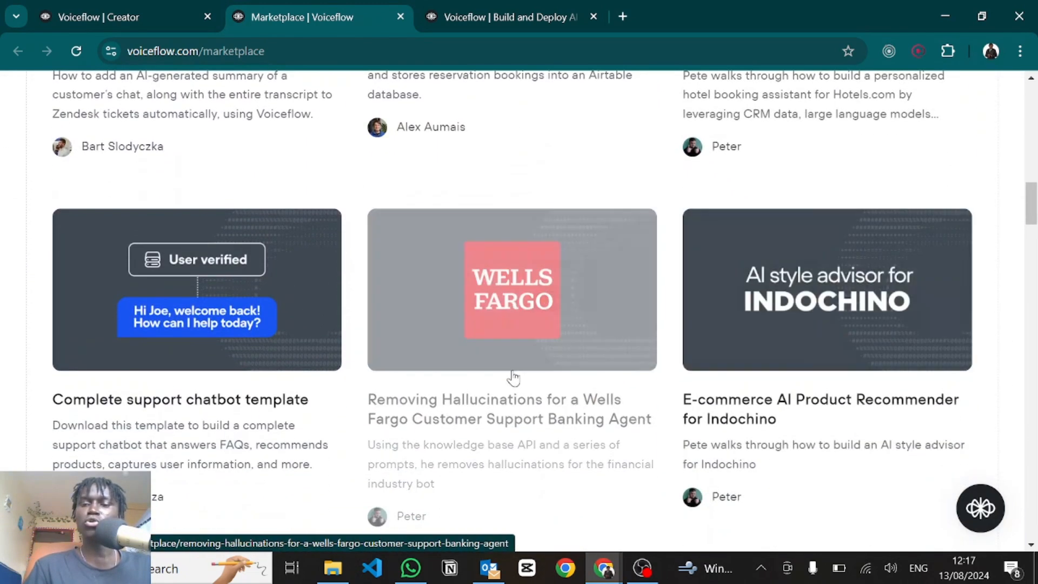
scroll(549, 238, "up", 15)
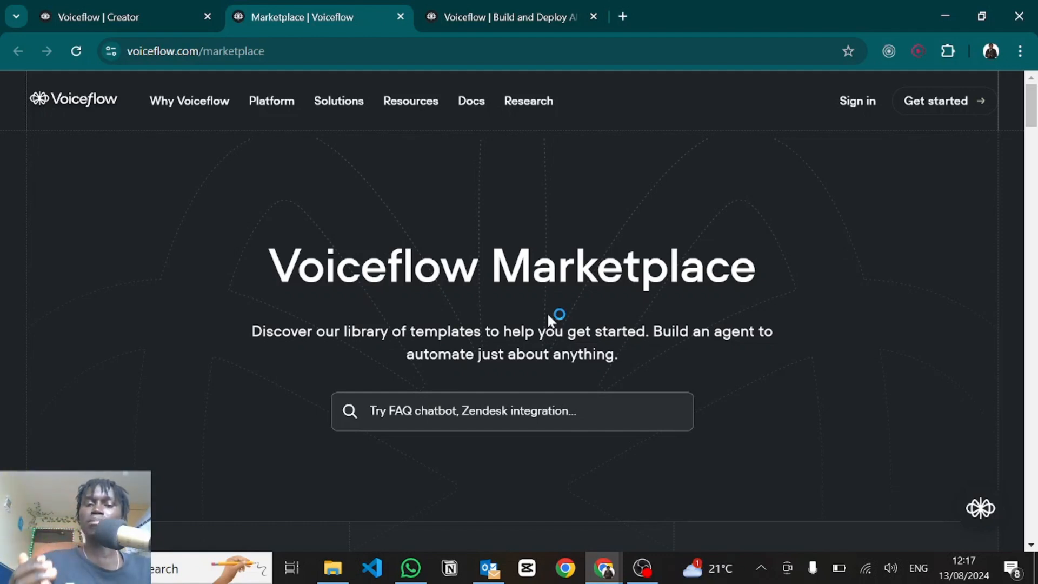
left_click(154, 4)
scroll(439, 208, "up", 3)
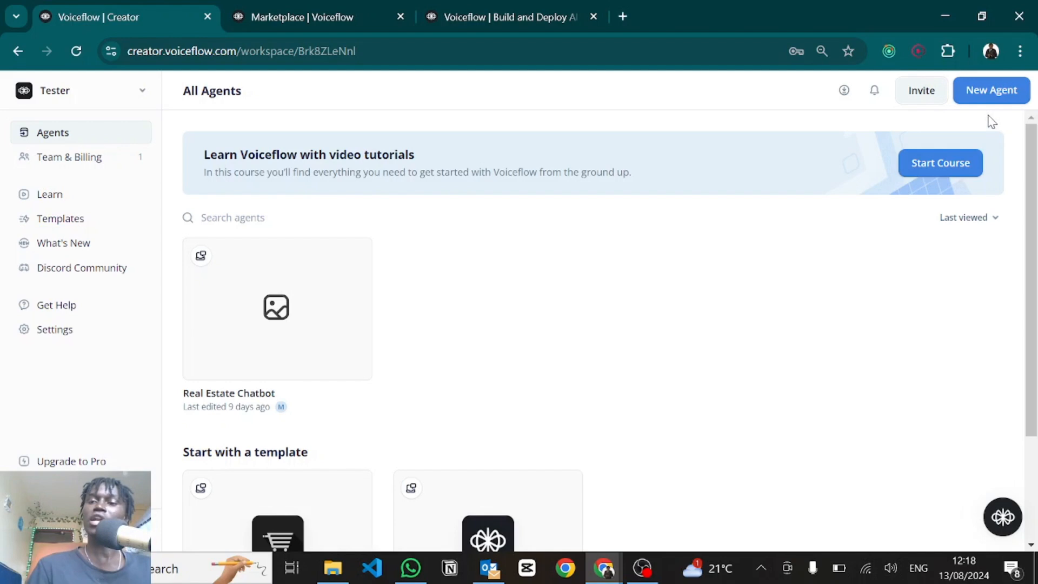
Step: Create a new Chat agent named 'Tester' with English (en-US) as its language
left_click(981, 93)
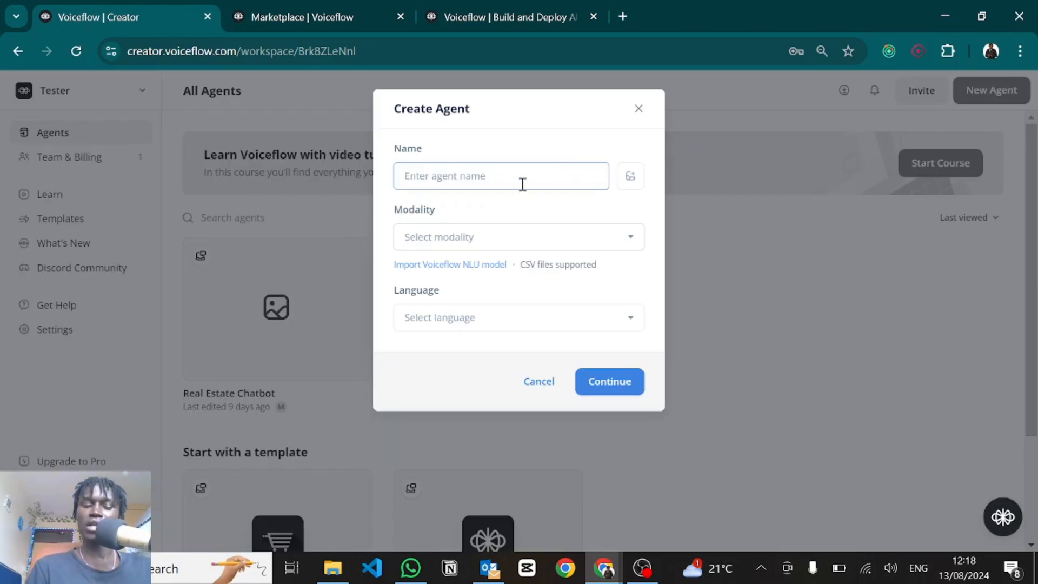
type("Tester")
left_click(494, 236)
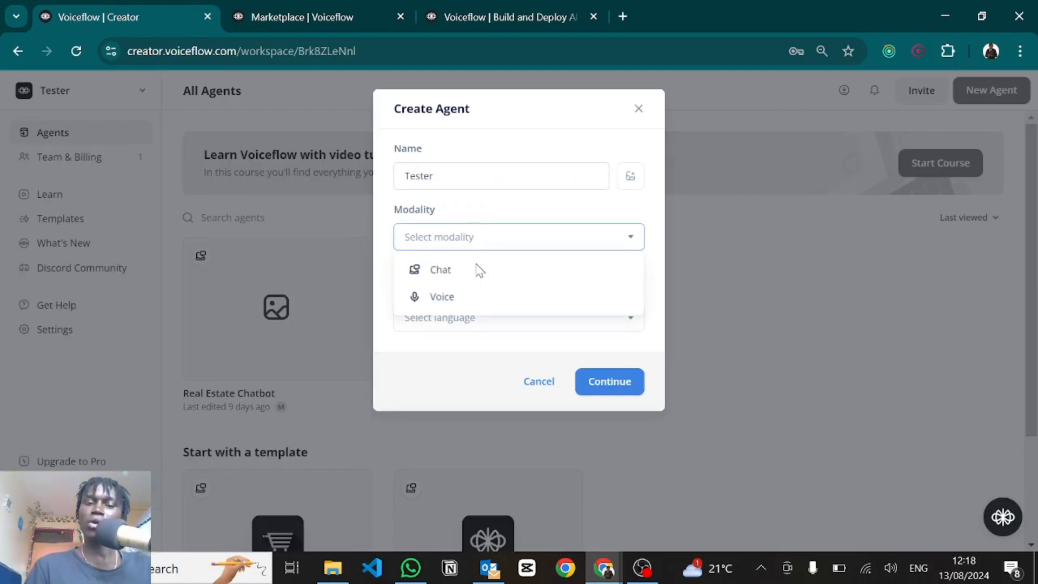
left_click(443, 284)
left_click(448, 322)
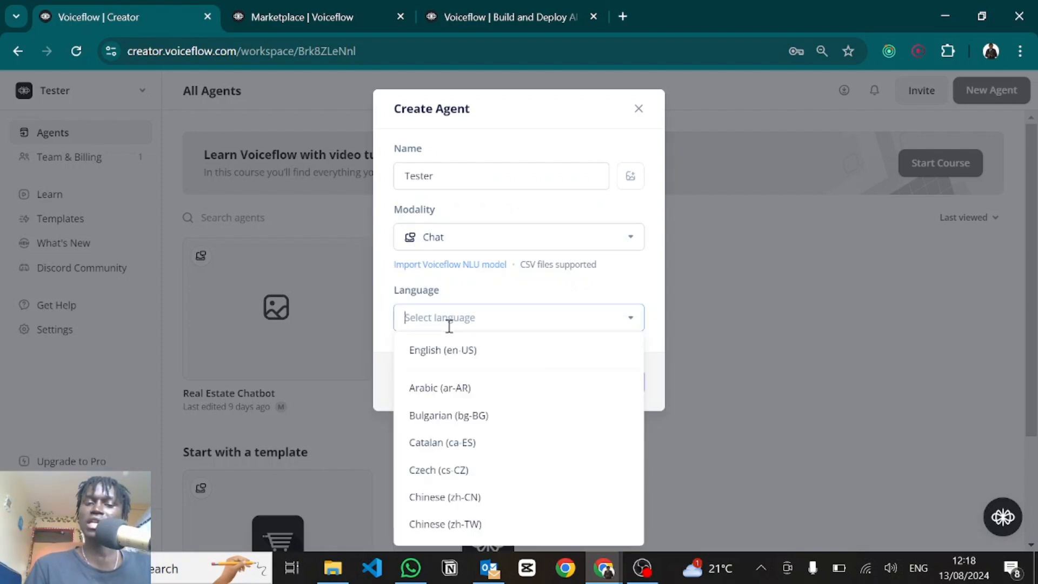
left_click(458, 365)
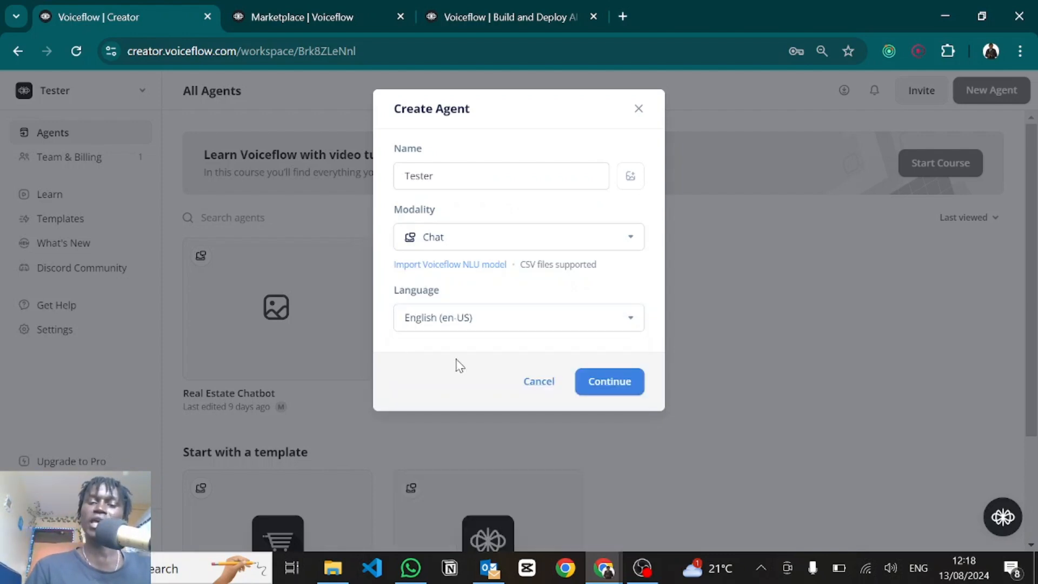
left_click(609, 382)
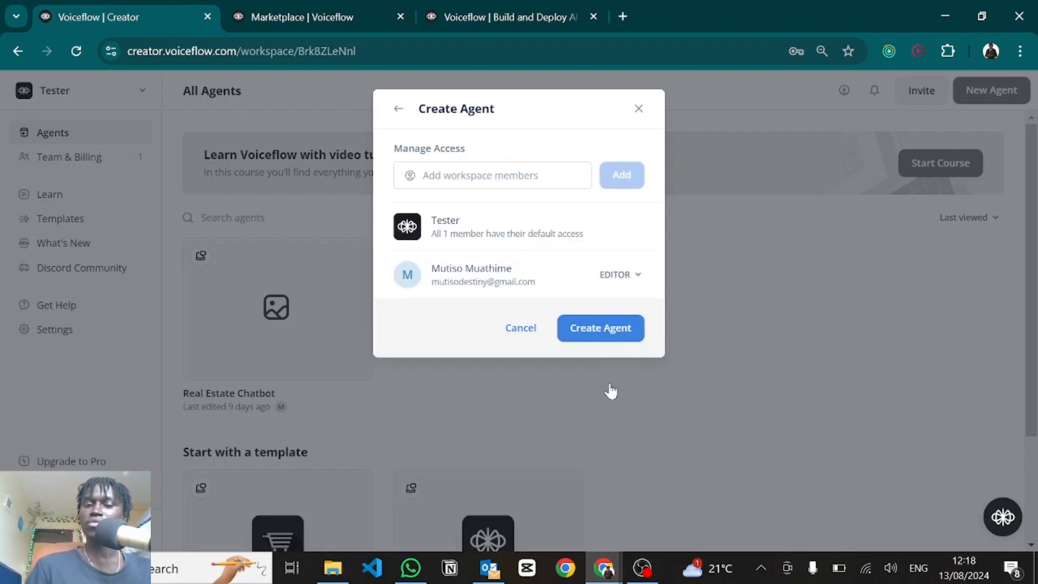
left_click(597, 333)
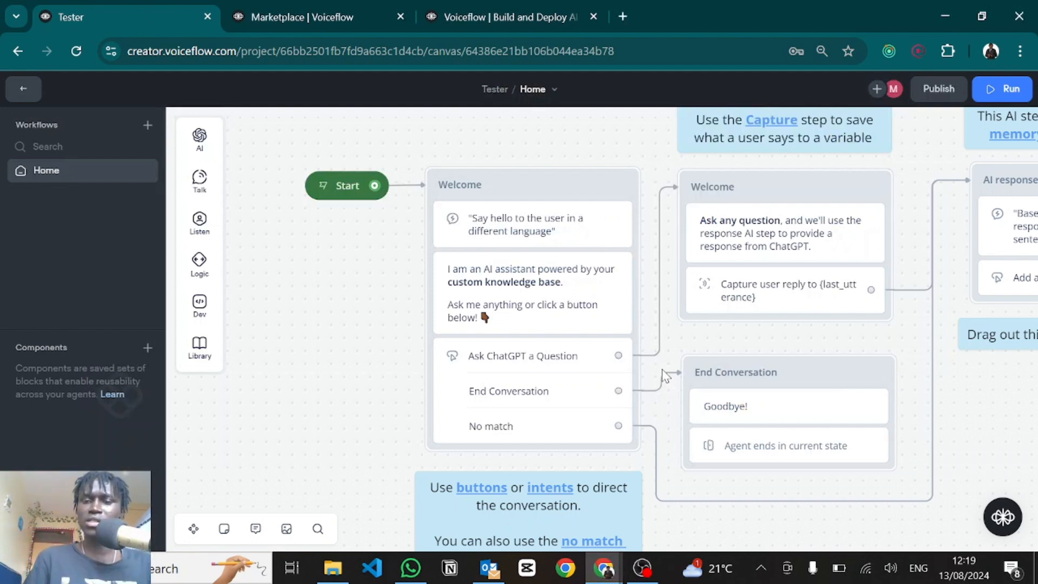
Step: Zoom out and delete all the default welcome blocks from the Home canvas
scroll(665, 374, "down", 3)
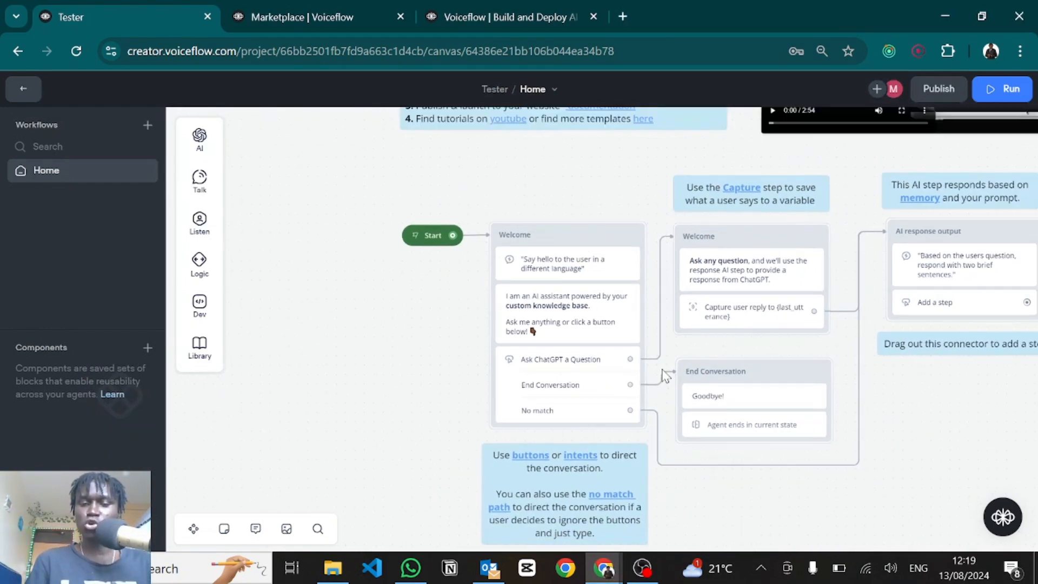
scroll(664, 374, "down", 3)
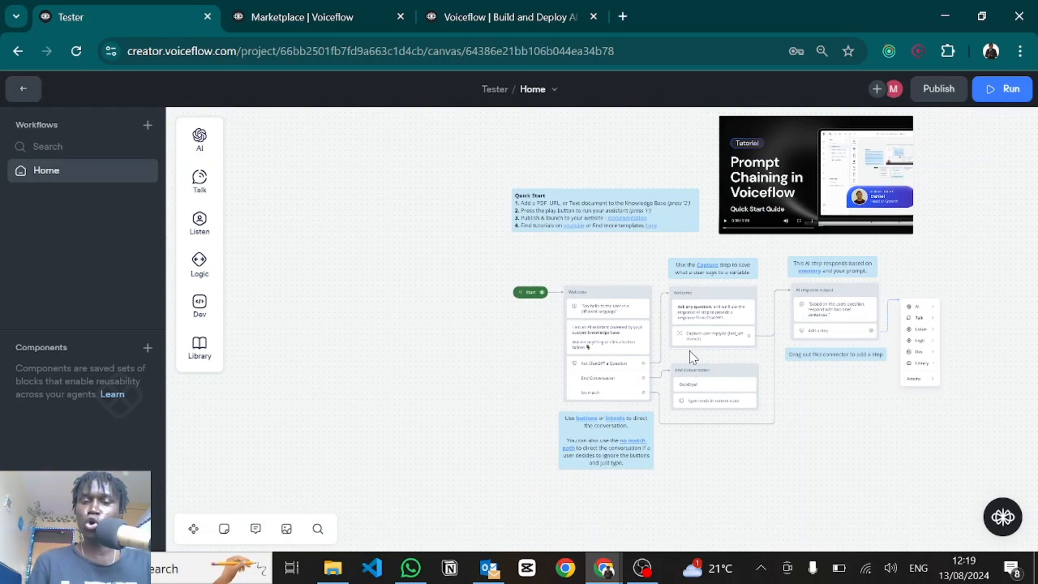
scroll(694, 356, "down", 1)
scroll(694, 357, "up", 2)
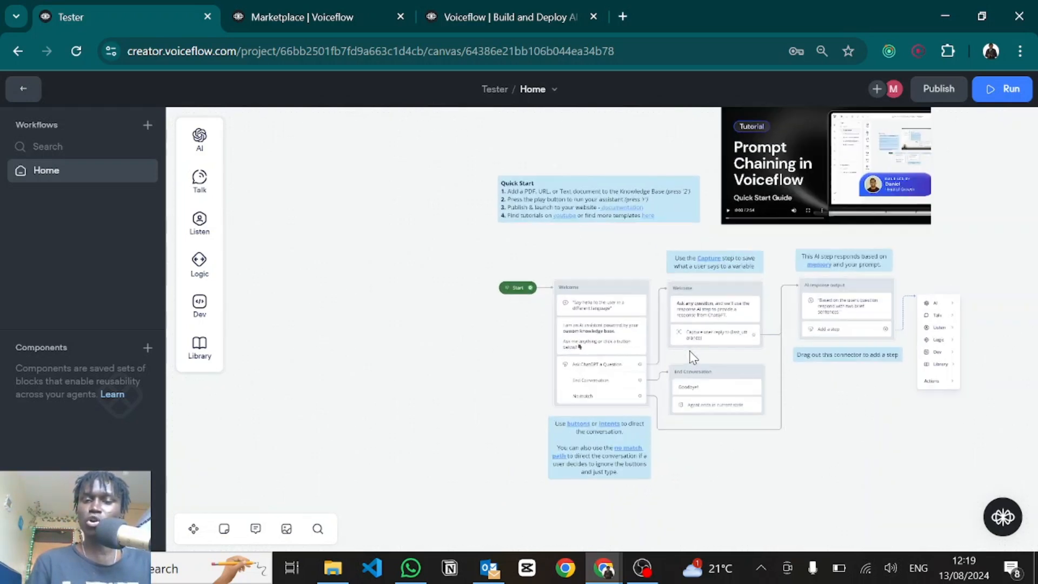
scroll(693, 357, "down", 3)
scroll(693, 357, "up", 2)
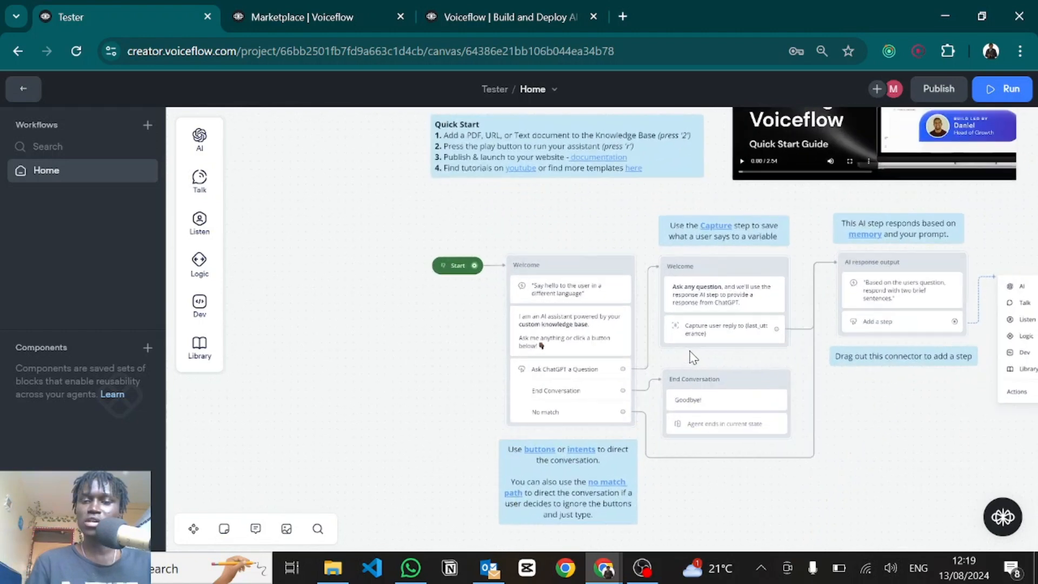
scroll(693, 357, "down", 3)
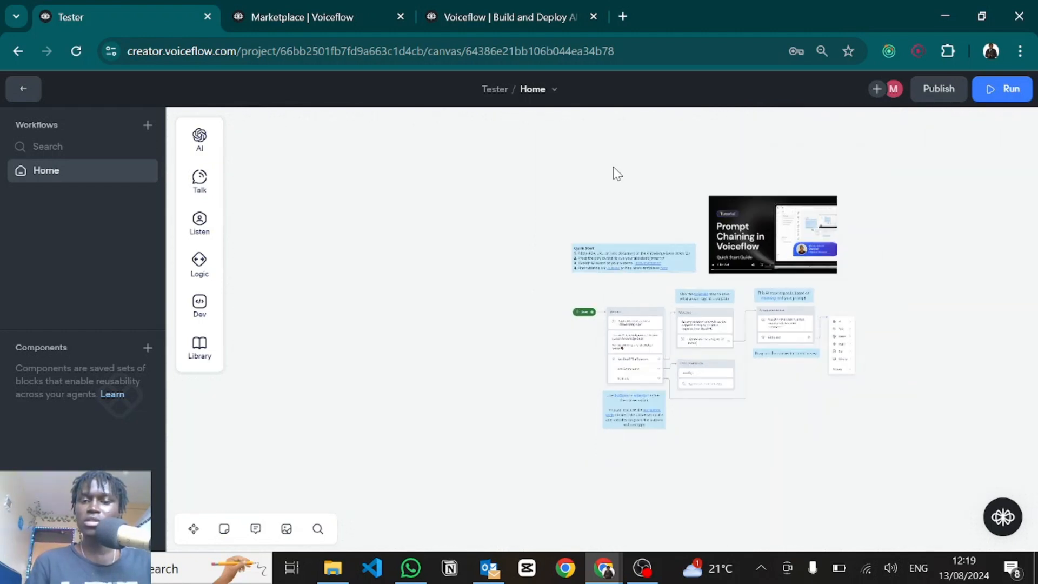
left_click_drag(636, 199, 853, 465)
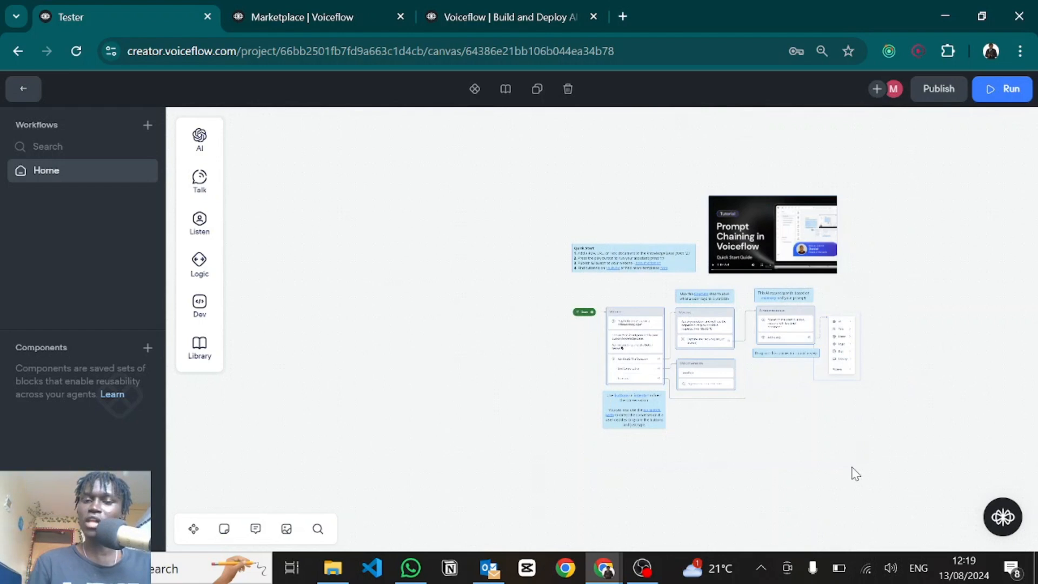
key("Delete")
Step: Pan the canvas so the remaining Start block is centred
scroll(602, 342, "up", 5)
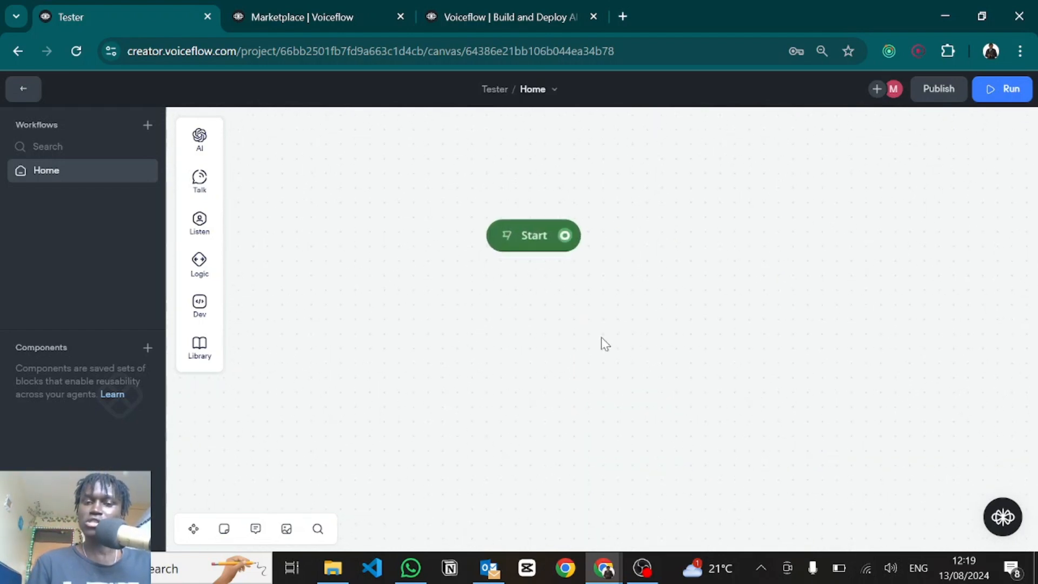
left_click_drag(639, 243, 598, 338)
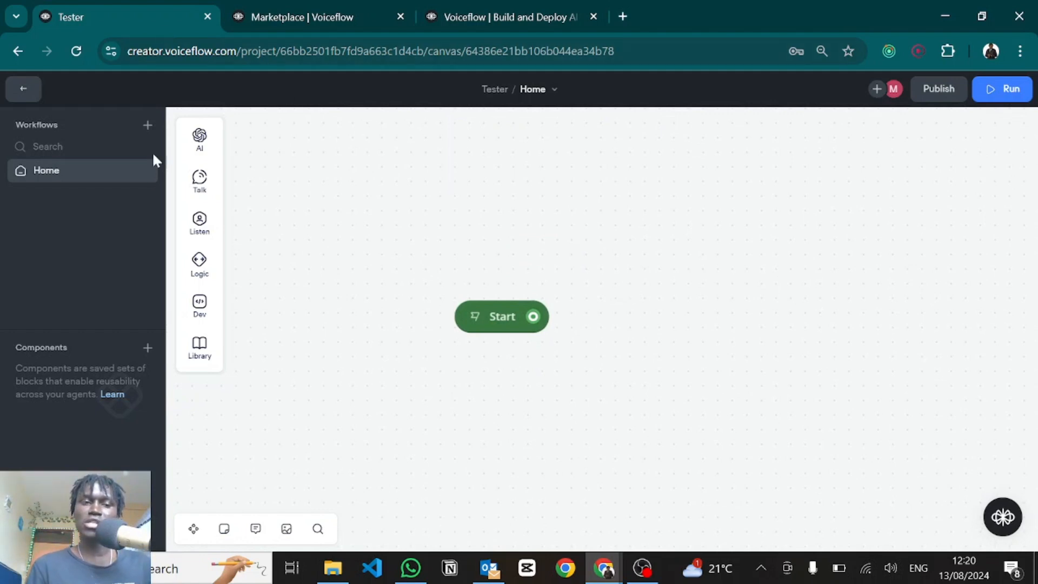
mouse_move(204, 143)
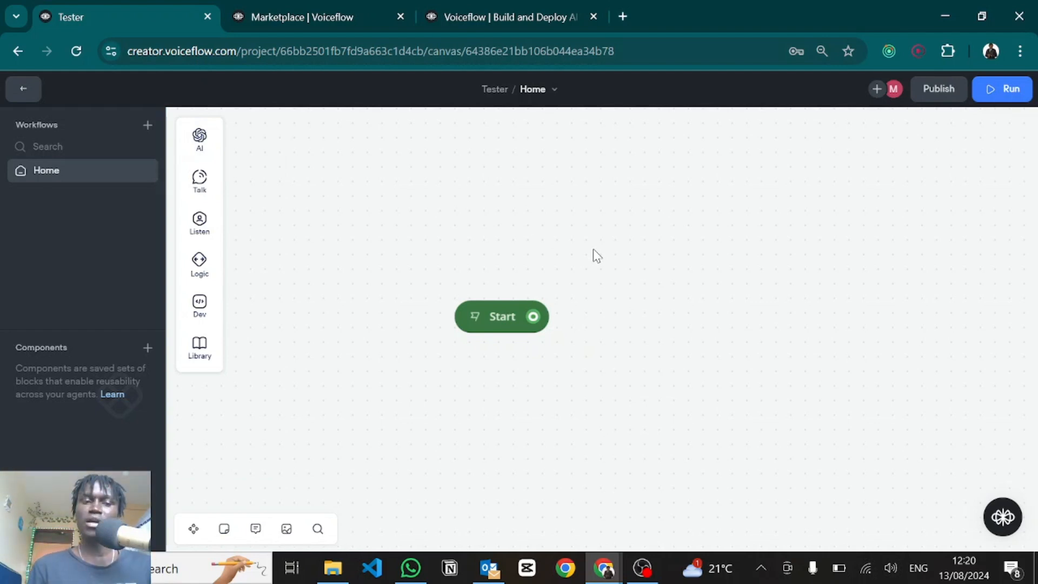
mouse_move(199, 181)
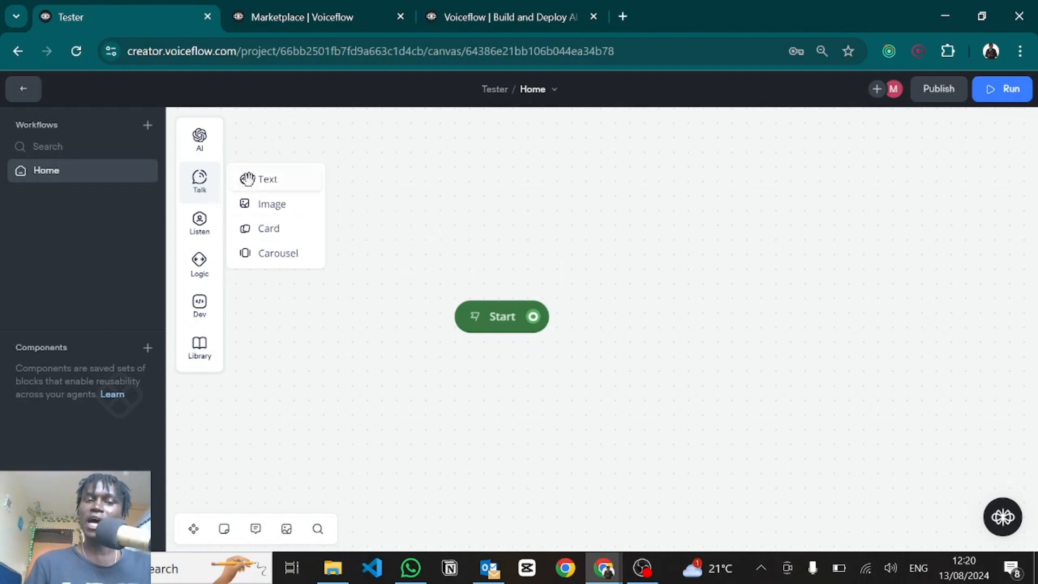
Step: Add a text block beside Start with a greeting introducing the assistant and offering help
left_click_drag(247, 180, 687, 225)
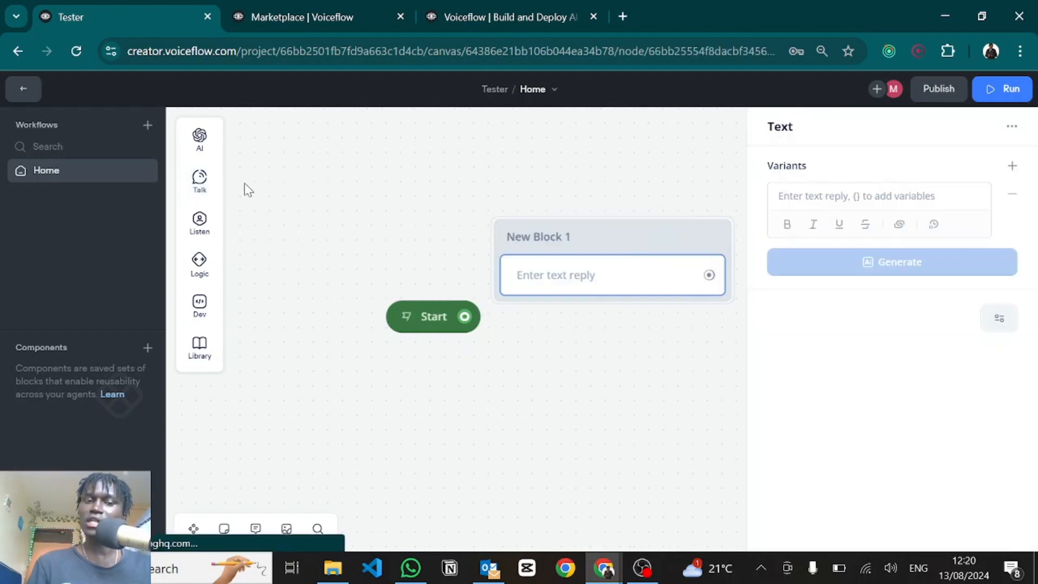
left_click(813, 202)
type("Hello I'm Zawadi, here to help.")
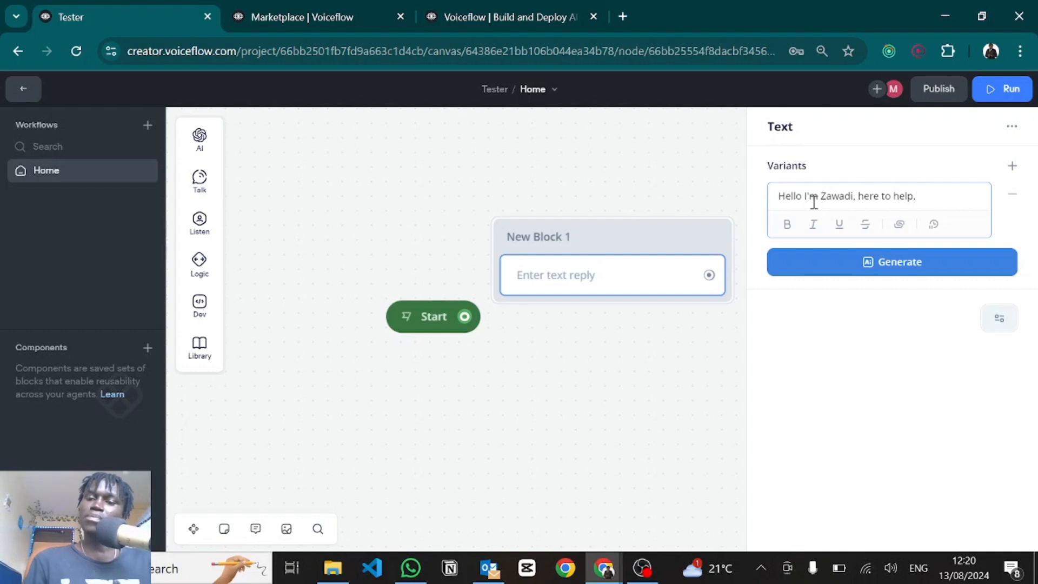
Step: Generate three alternative versions of the greeting and accept all the variants
left_click(848, 267)
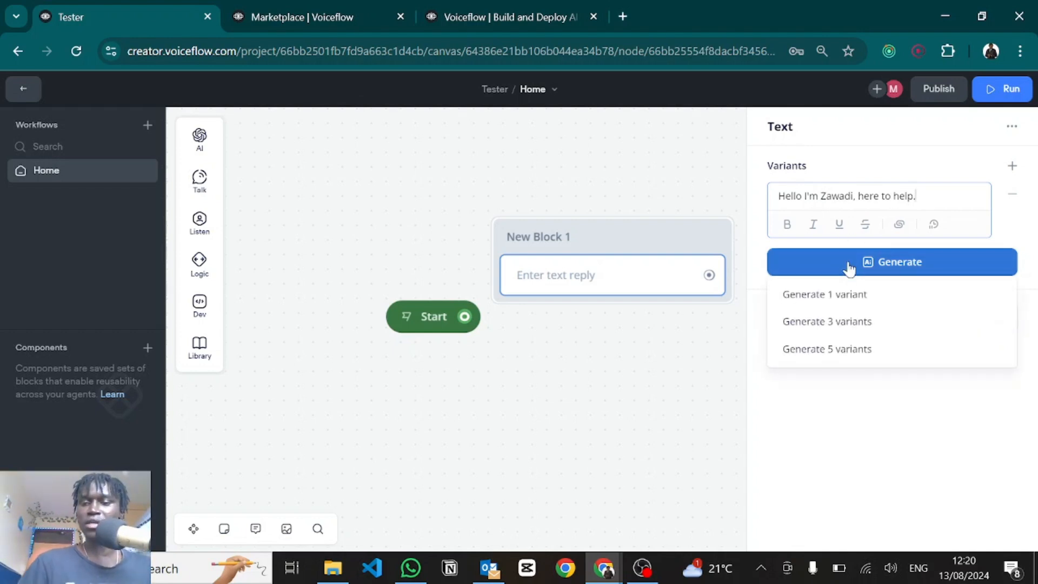
left_click(848, 331)
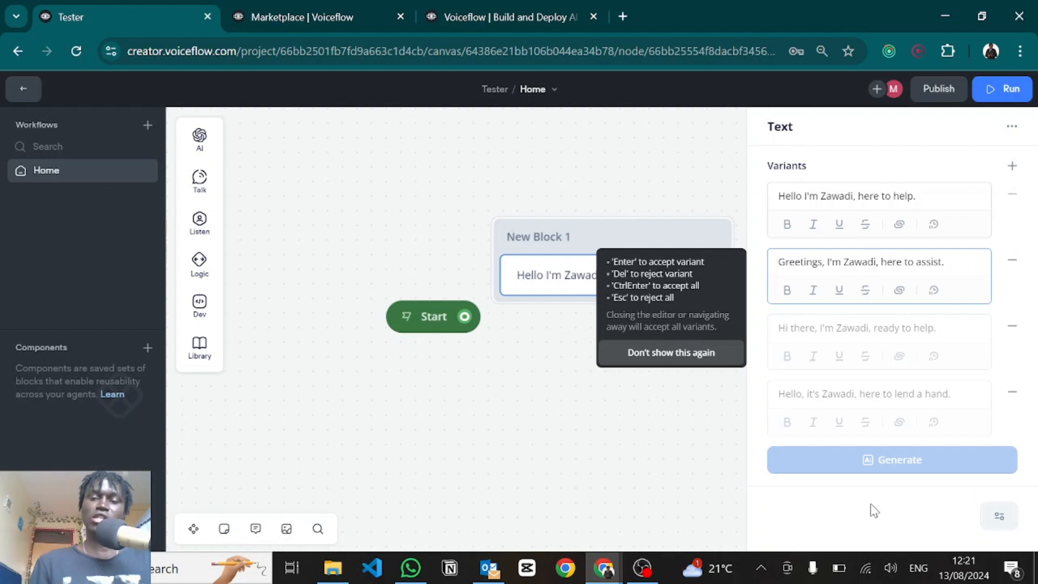
double_click(810, 261)
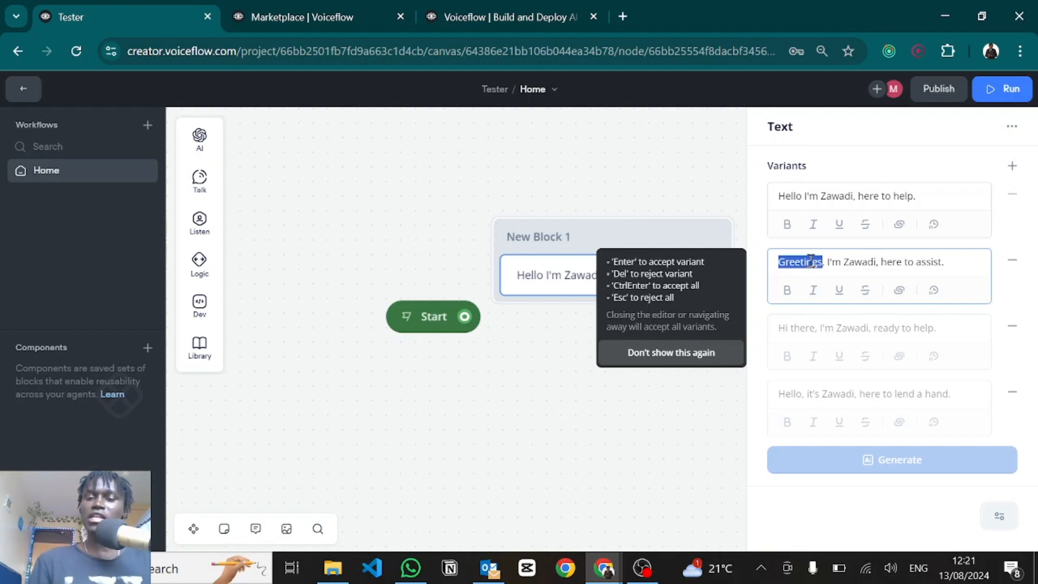
left_click(810, 261)
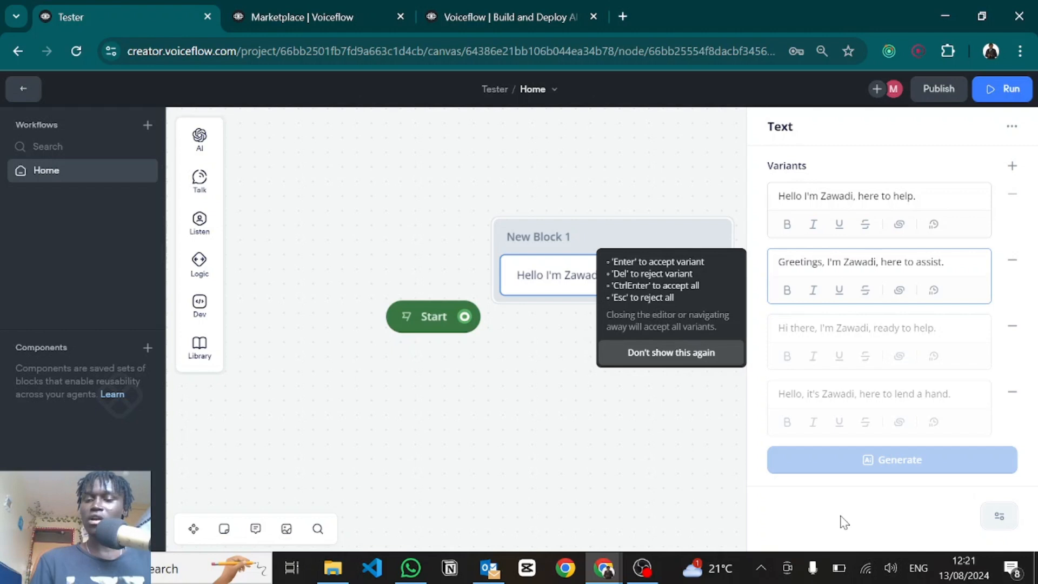
key("ctrl+Return")
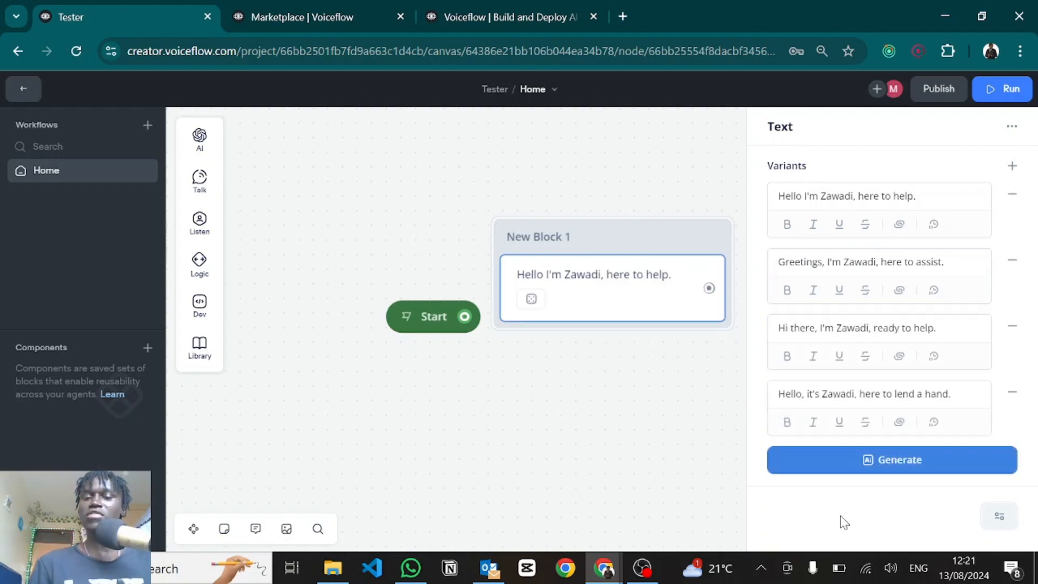
left_click(561, 389)
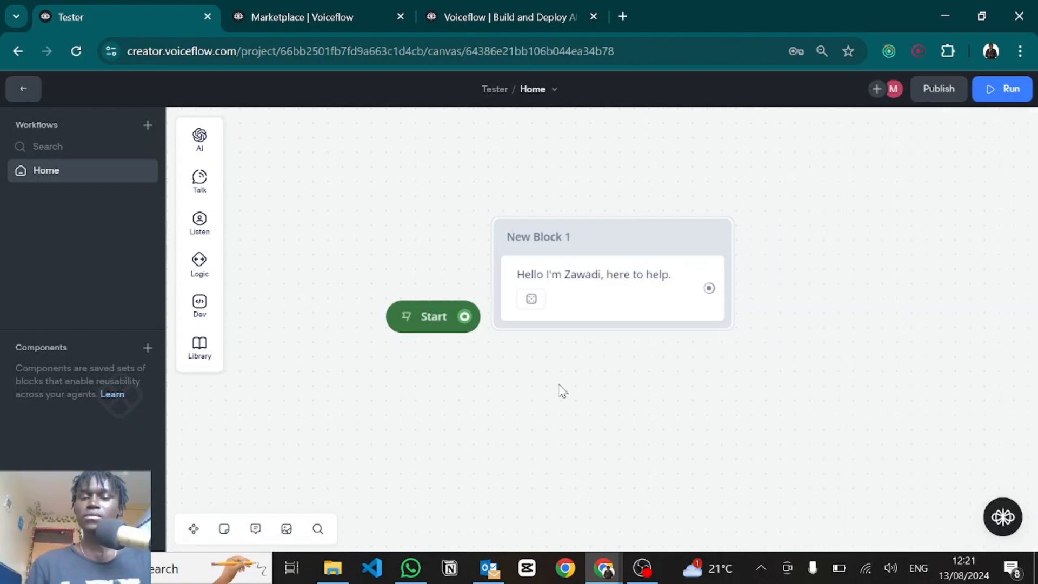
Step: Connect the Start block to New Block 1 and launch a test run
left_click_drag(659, 236, 682, 225)
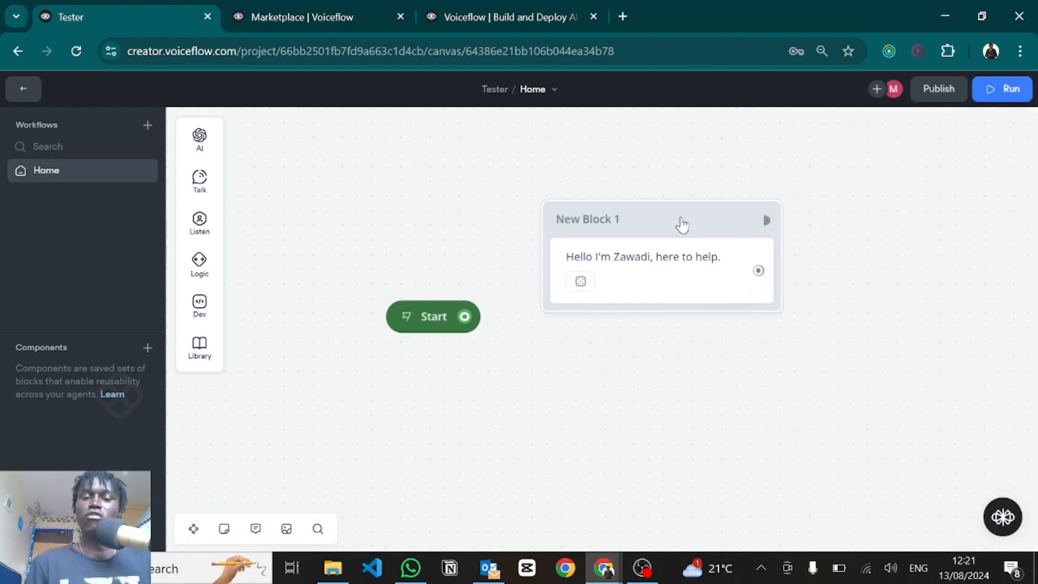
left_click_drag(464, 317, 556, 221)
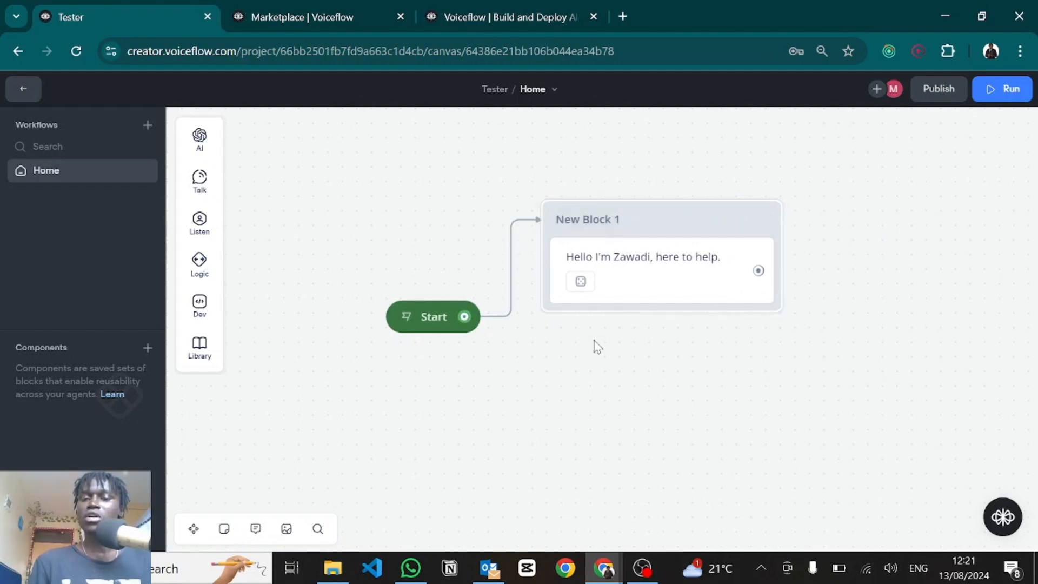
left_click(406, 318)
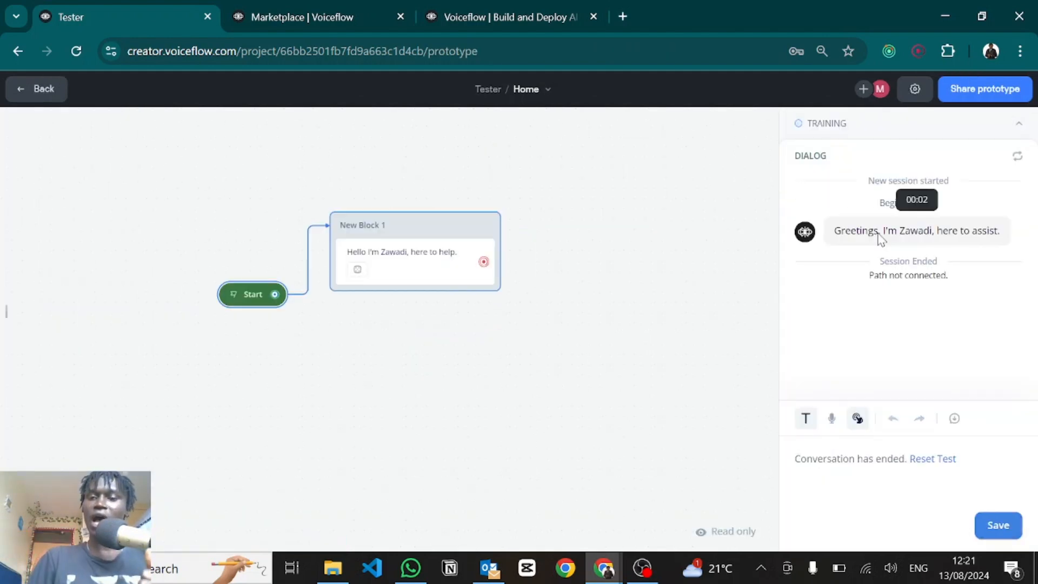
Step: Reset and rerun the test to see a different greeting, then return to the canvas
left_click(934, 460)
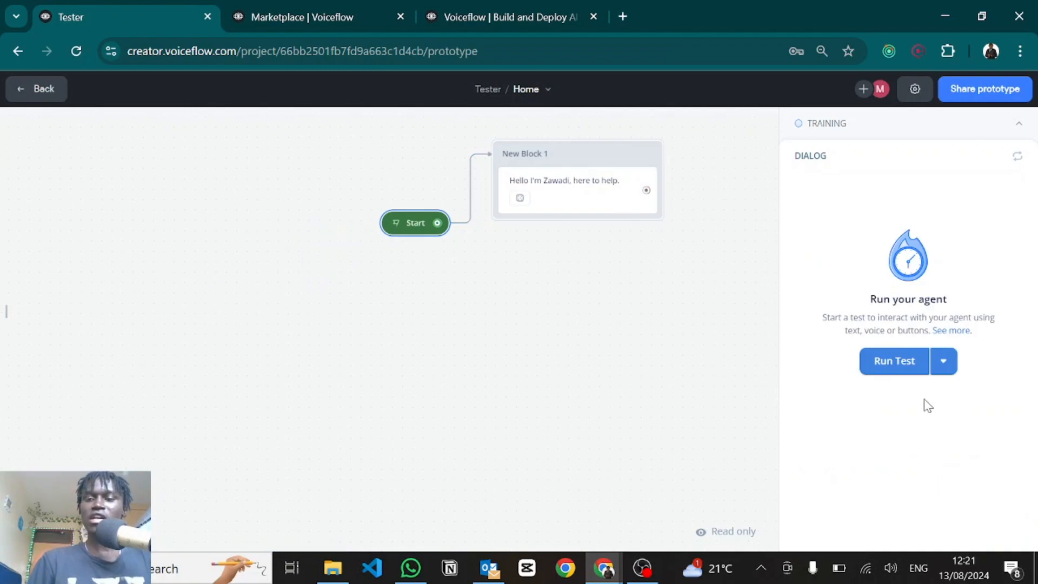
left_click(908, 373)
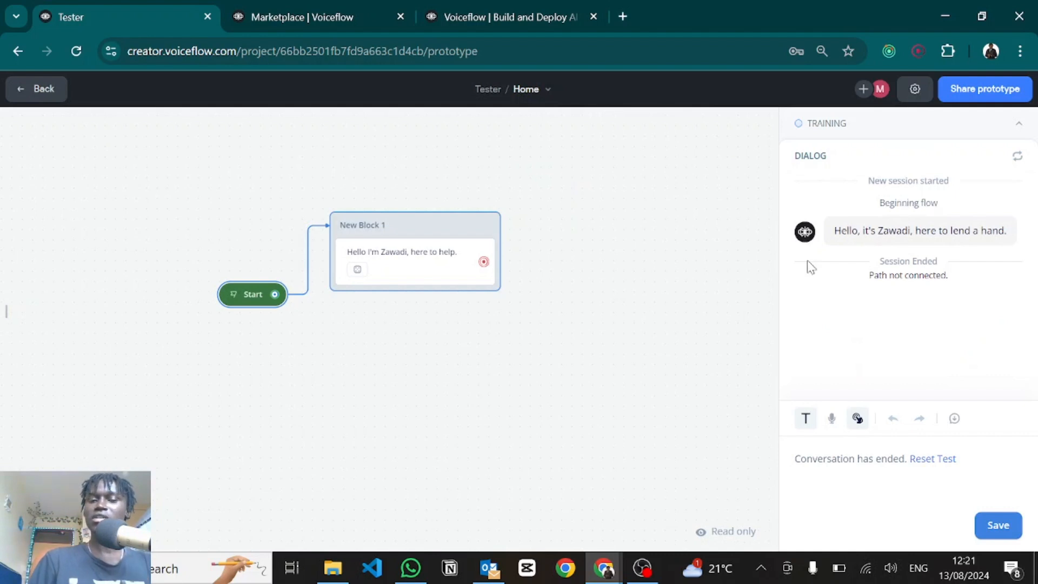
left_click(538, 325)
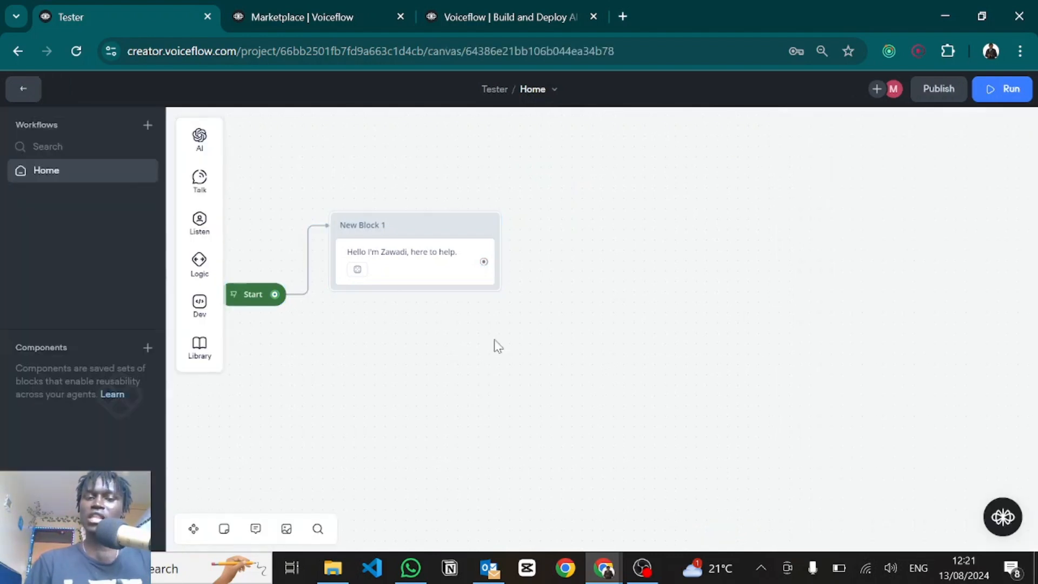
Step: Add New Block 2 after New Block 1 with a Capture step for the entire user reply
left_click_drag(414, 360, 502, 328)
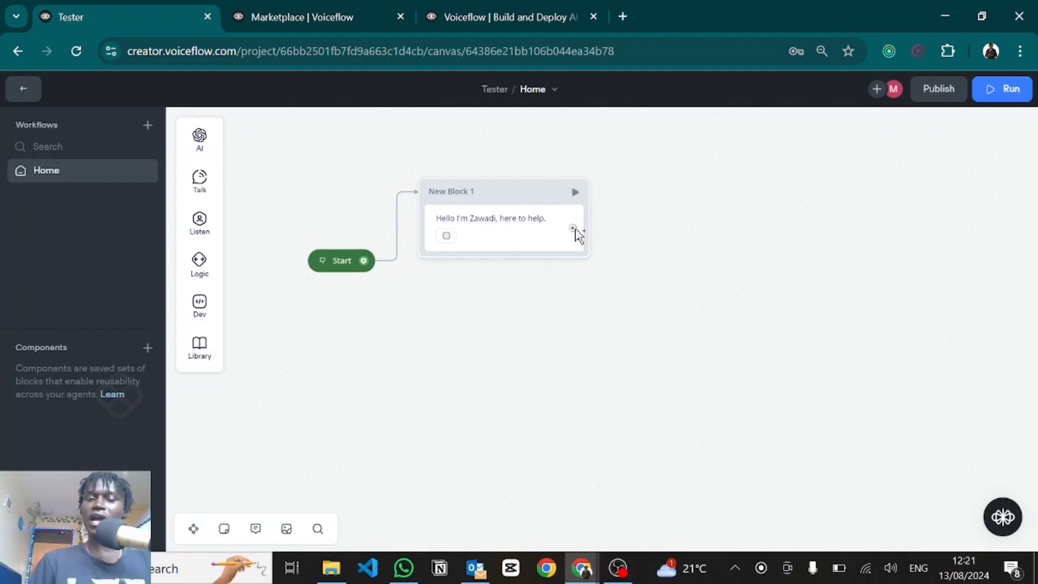
left_click_drag(573, 229, 665, 279)
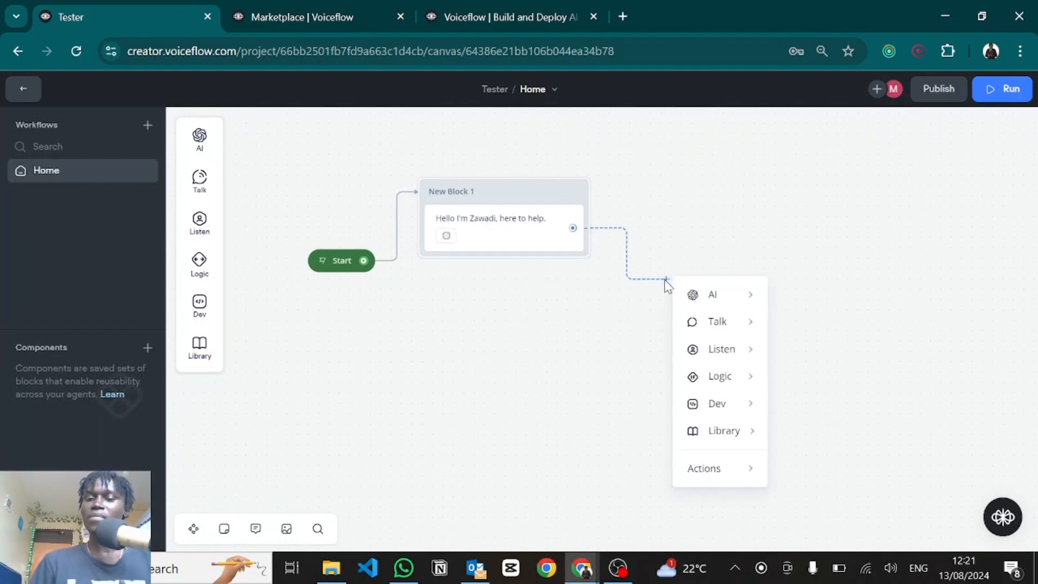
mouse_move(709, 349)
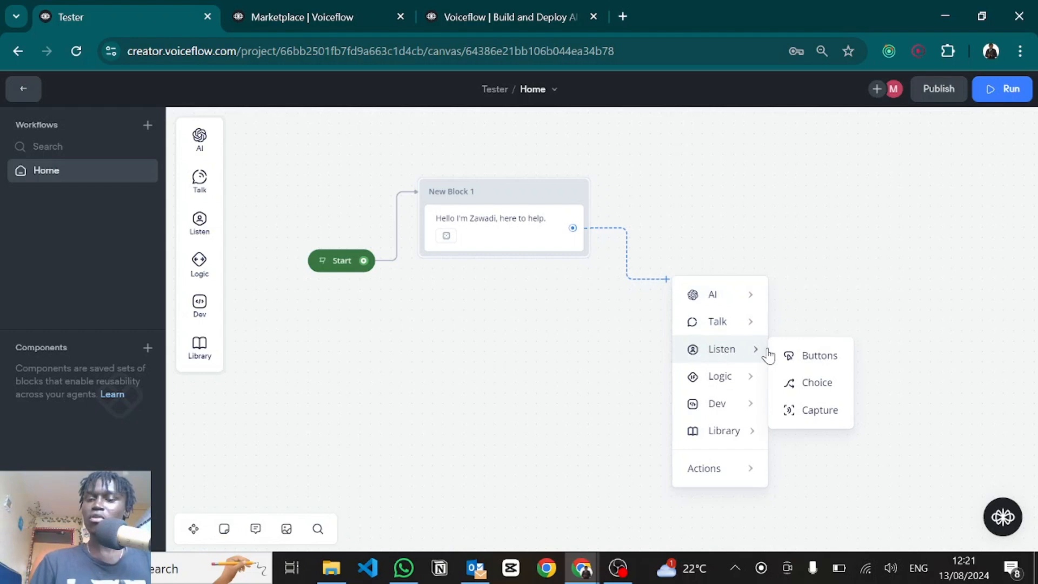
left_click(804, 413)
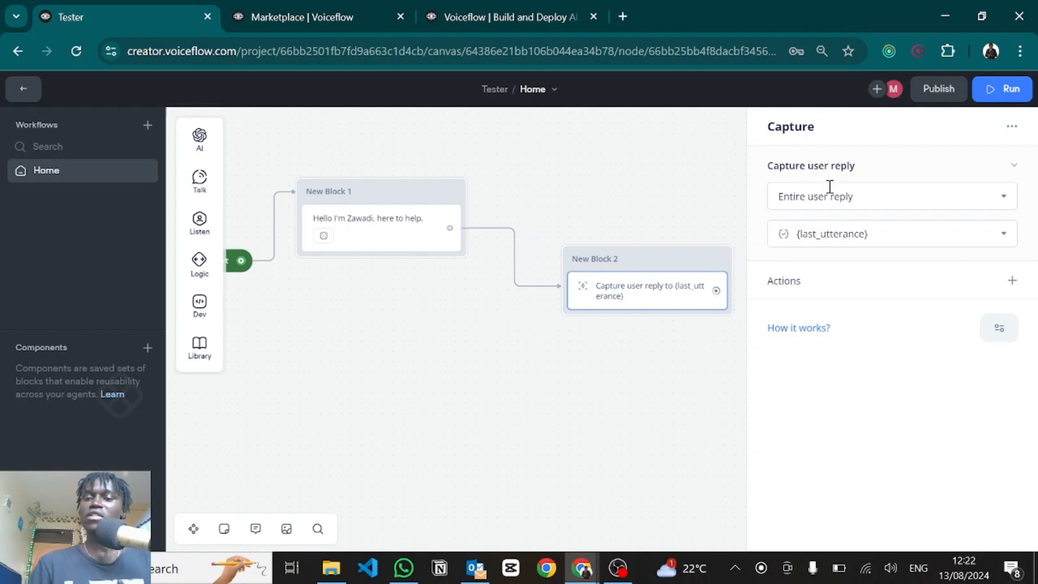
left_click(846, 233)
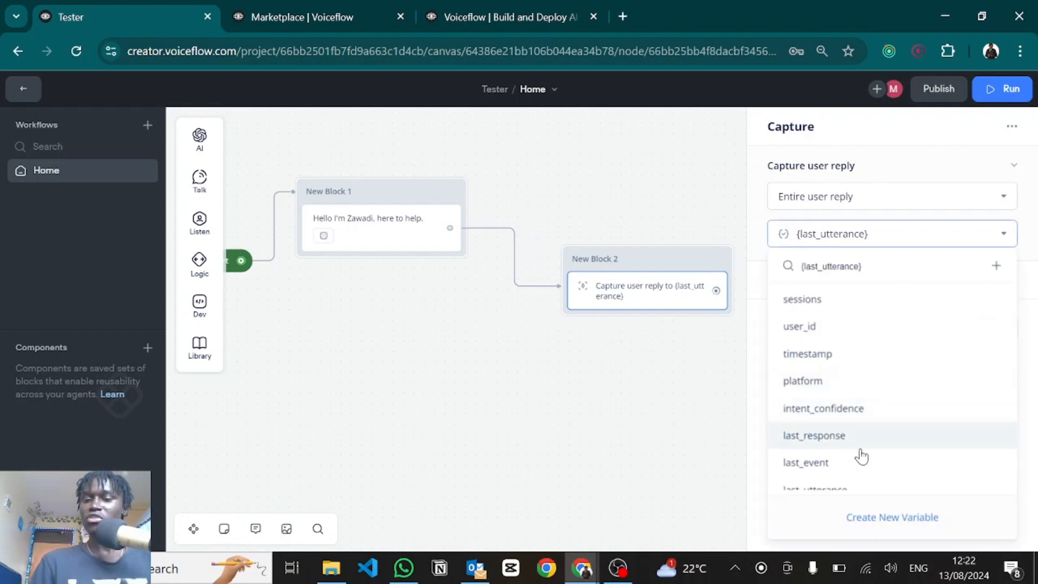
scroll(844, 417, "down", 1)
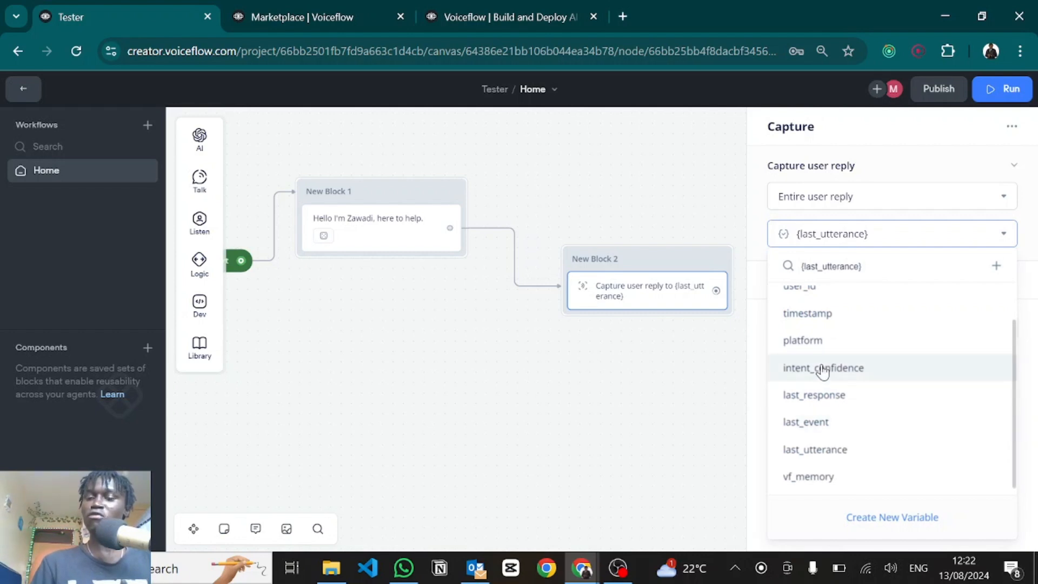
scroll(822, 367, "up", 2)
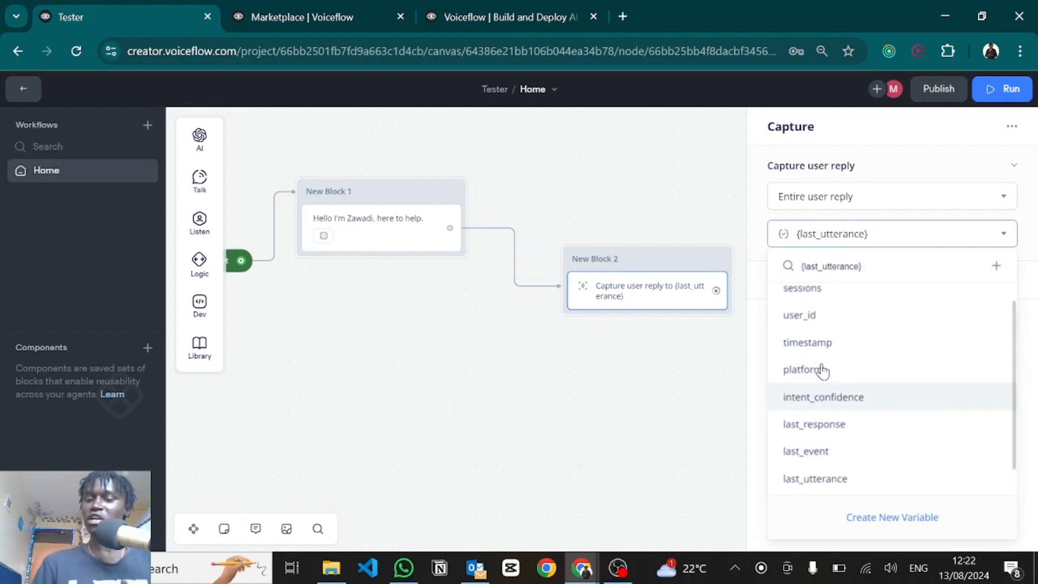
Step: Create a variable named userResponse to hold the captured reply
left_click(865, 518)
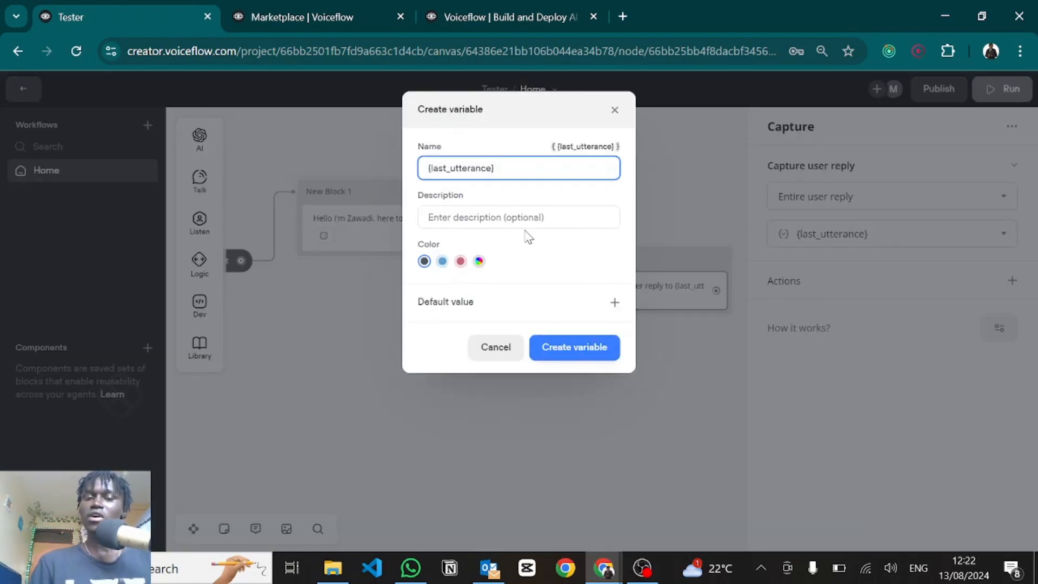
key("ctrl+a")
key("BackSpace")
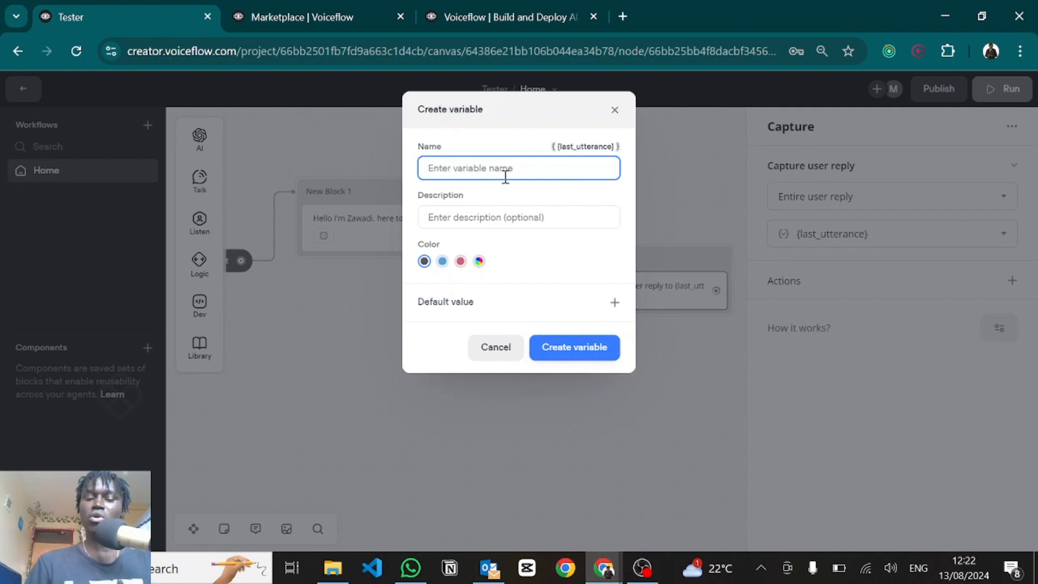
type("userResponse")
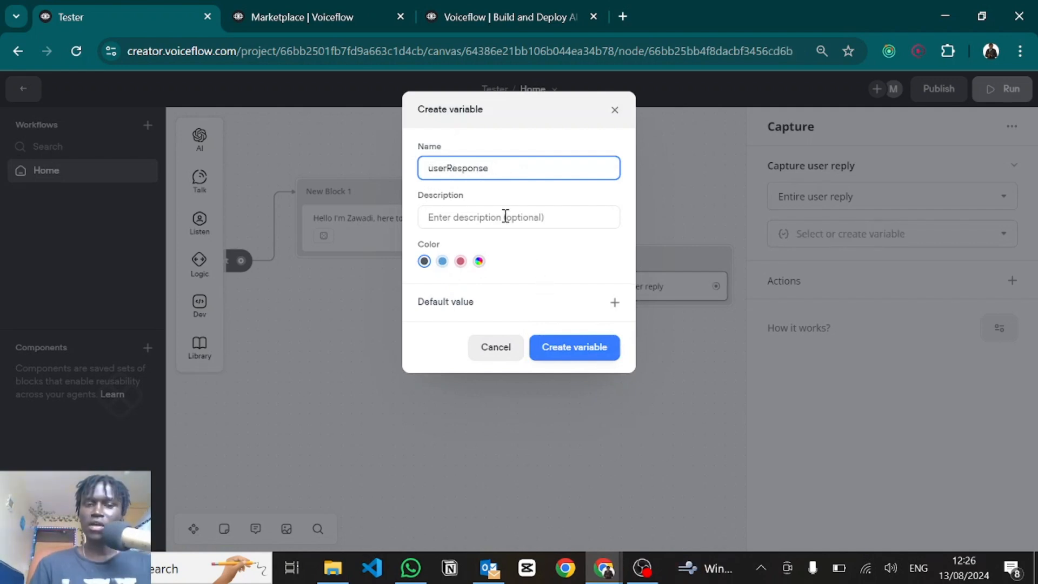
left_click(483, 221)
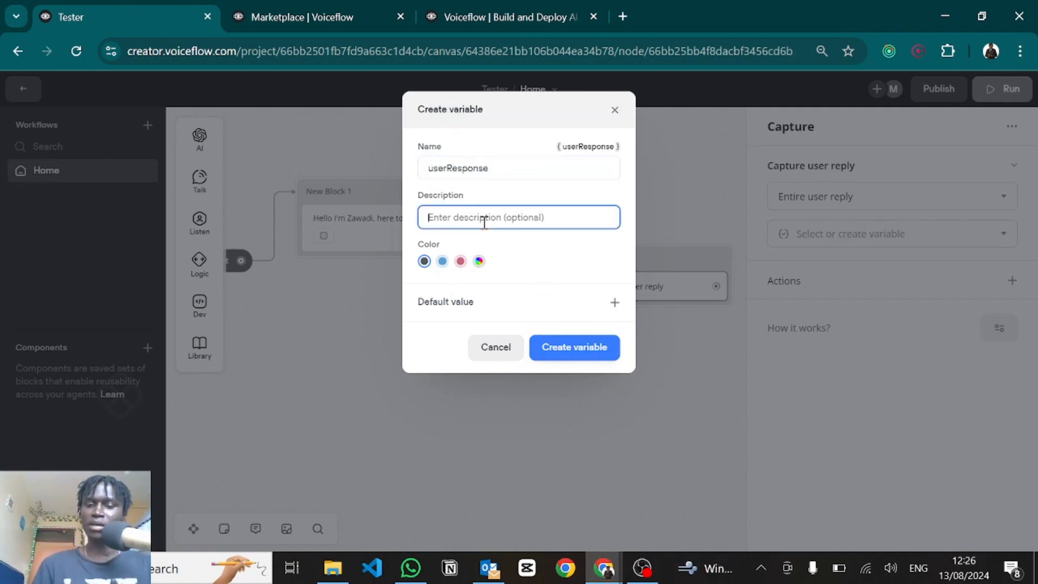
left_click(560, 349)
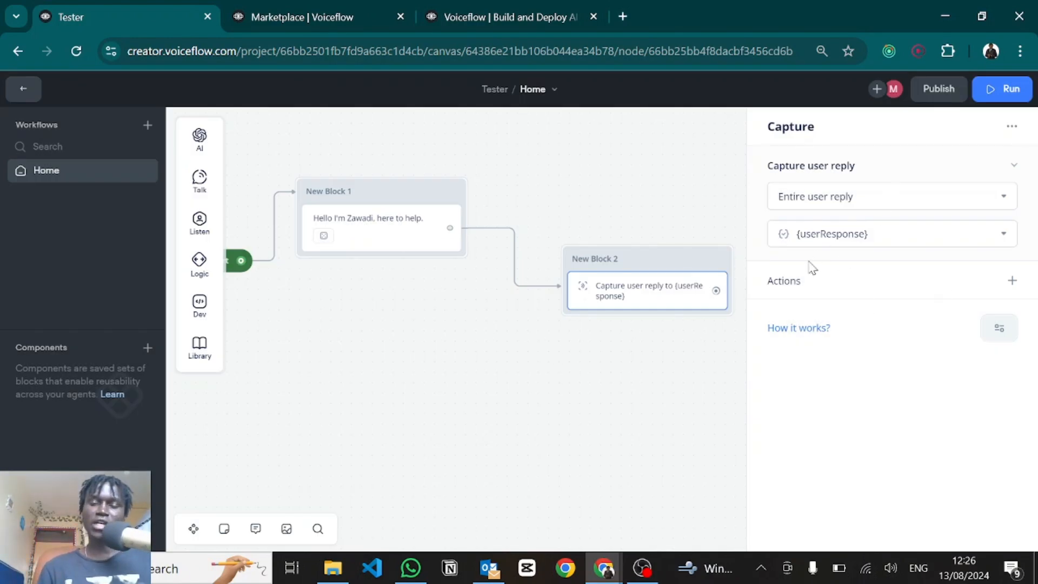
Step: Give the Capture step a Go to Block action targeting New Block 1
left_click(1012, 281)
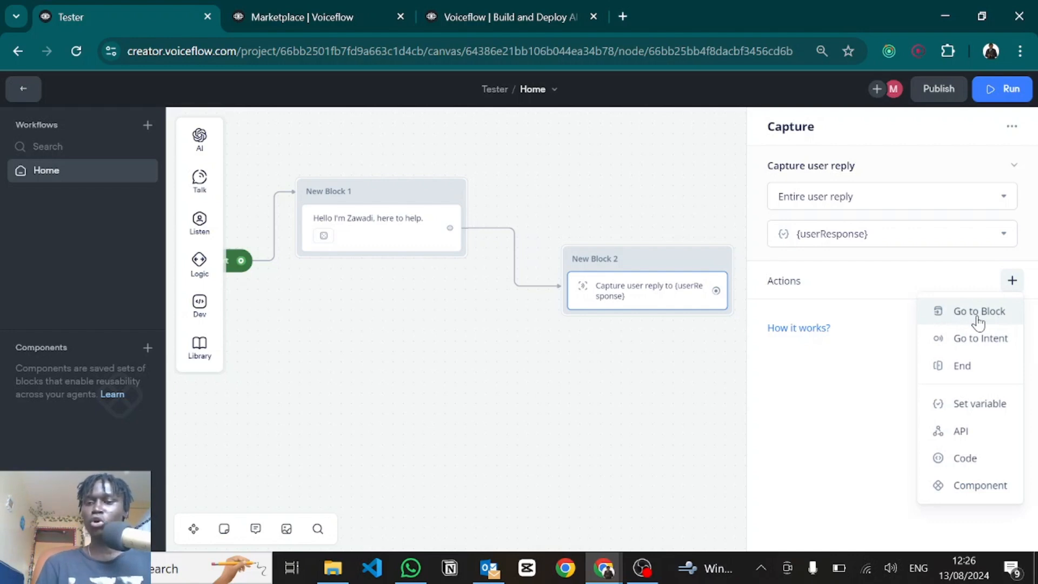
left_click(978, 320)
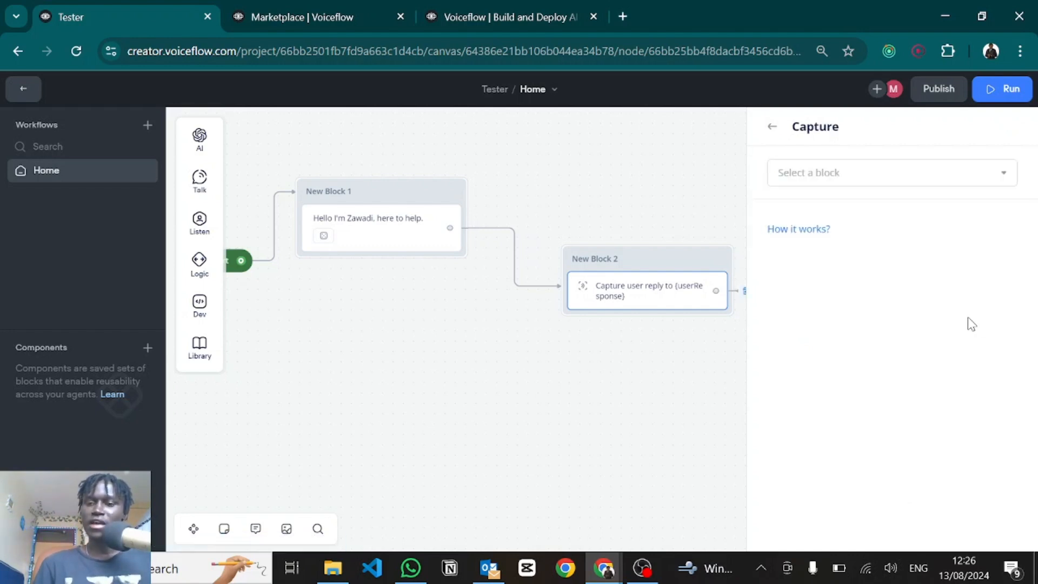
left_click(796, 175)
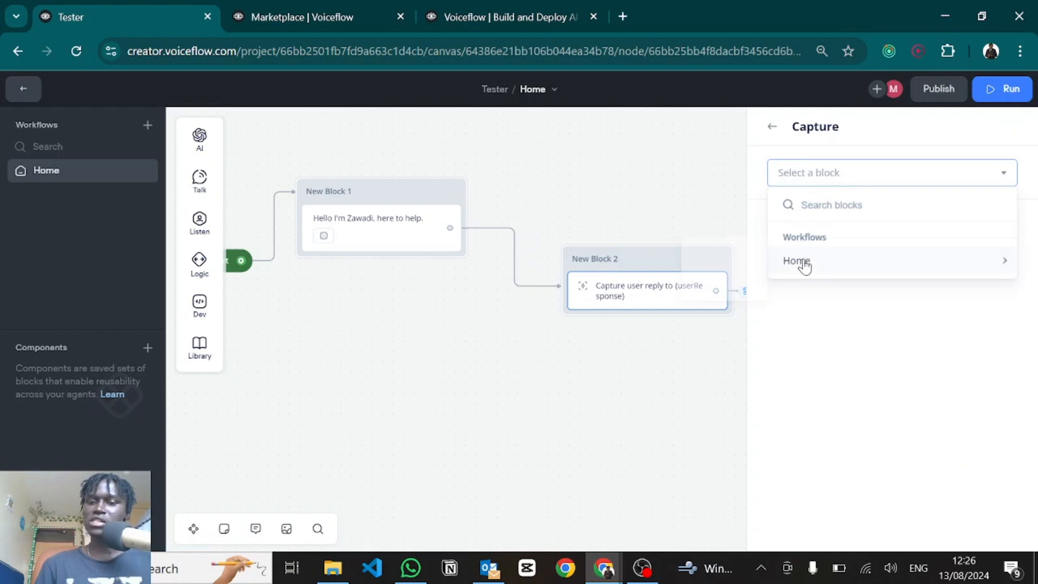
mouse_move(804, 264)
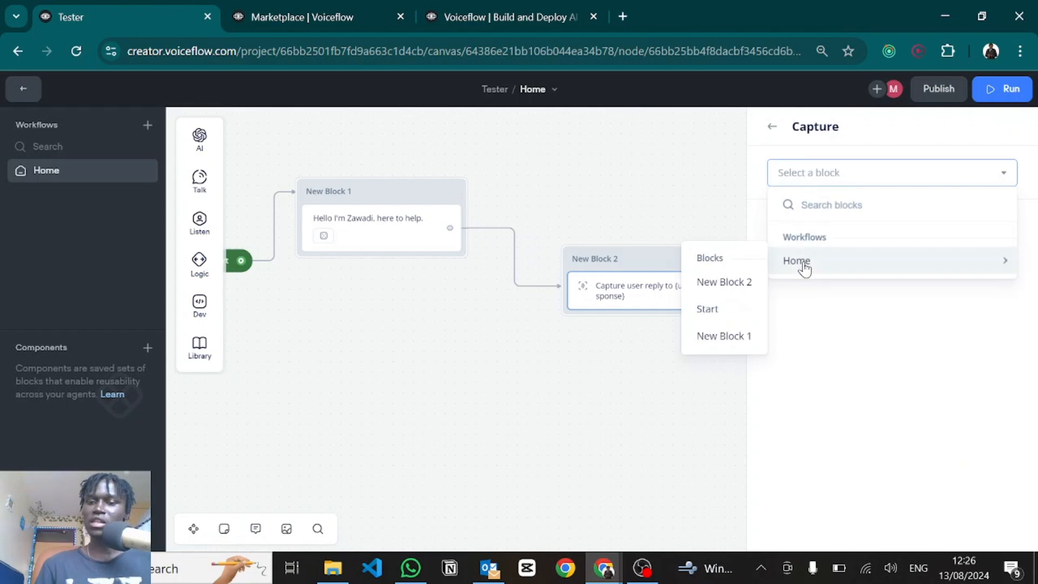
left_click(716, 337)
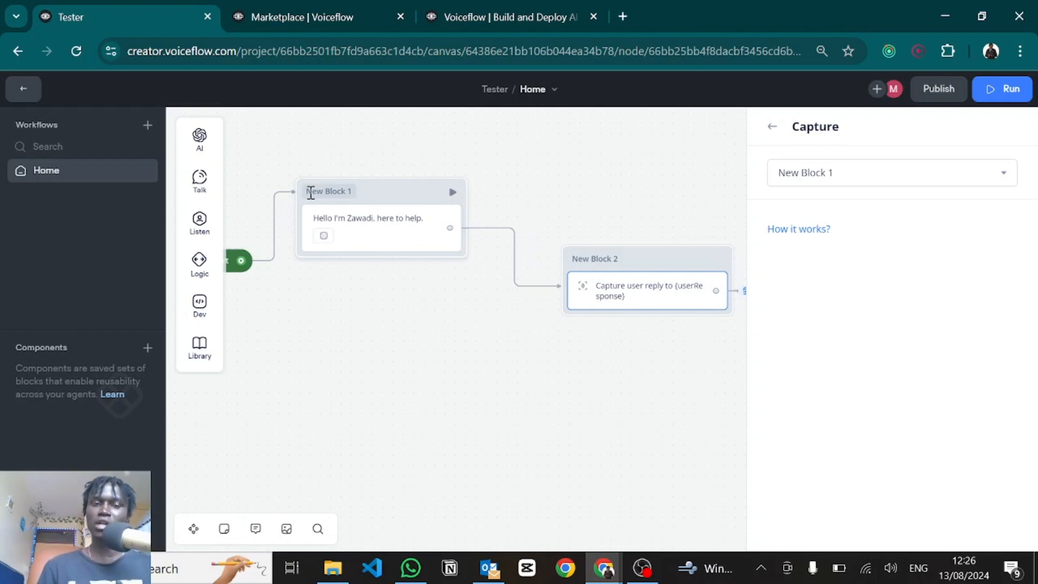
Step: Rename New Block 1 to 'Introduction' so the Capture step's go-to target reads Introduction
double_click(310, 193)
key("BackSpace")
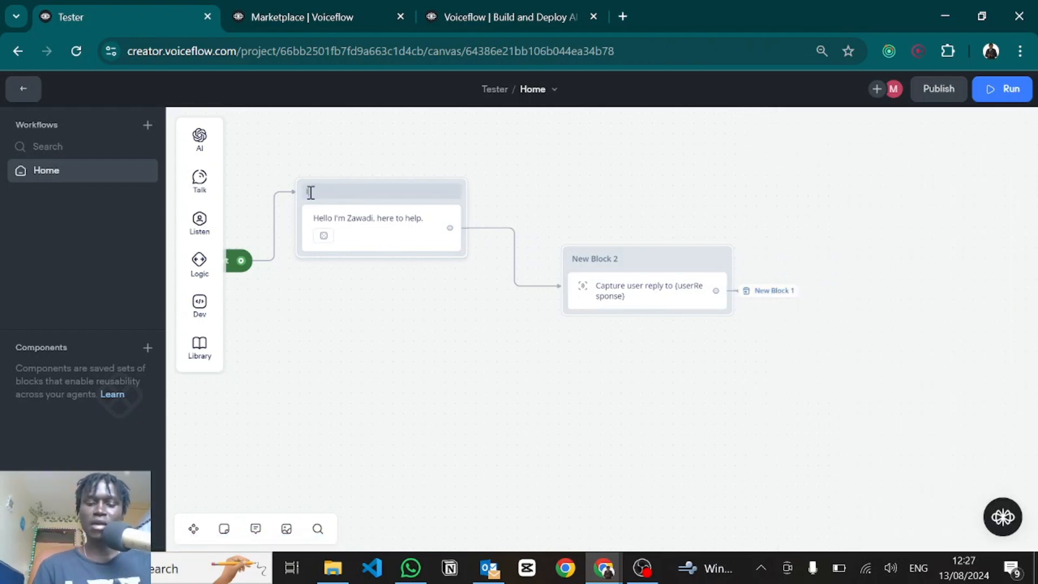
type("Introduction")
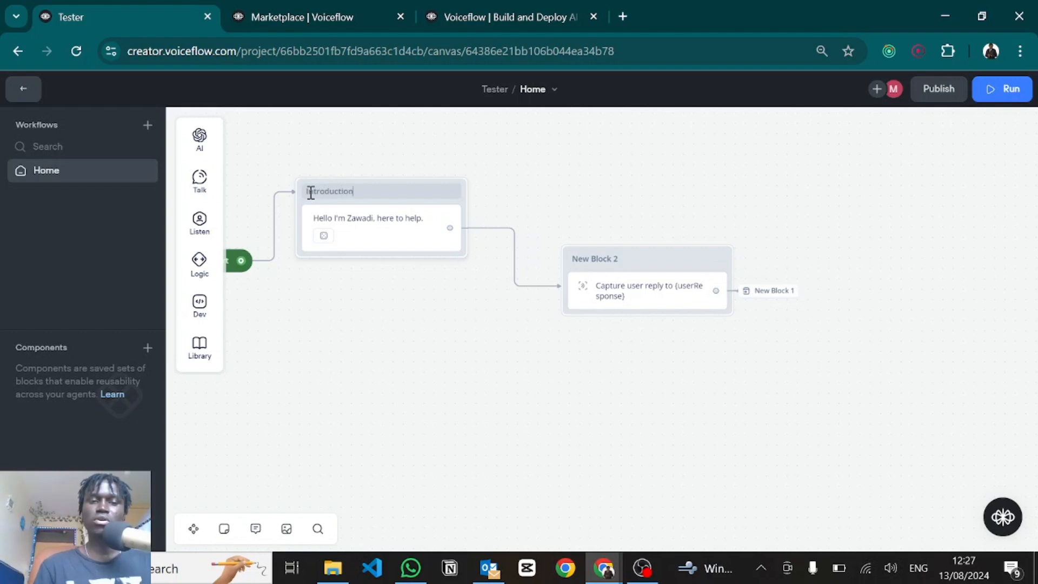
key("Return")
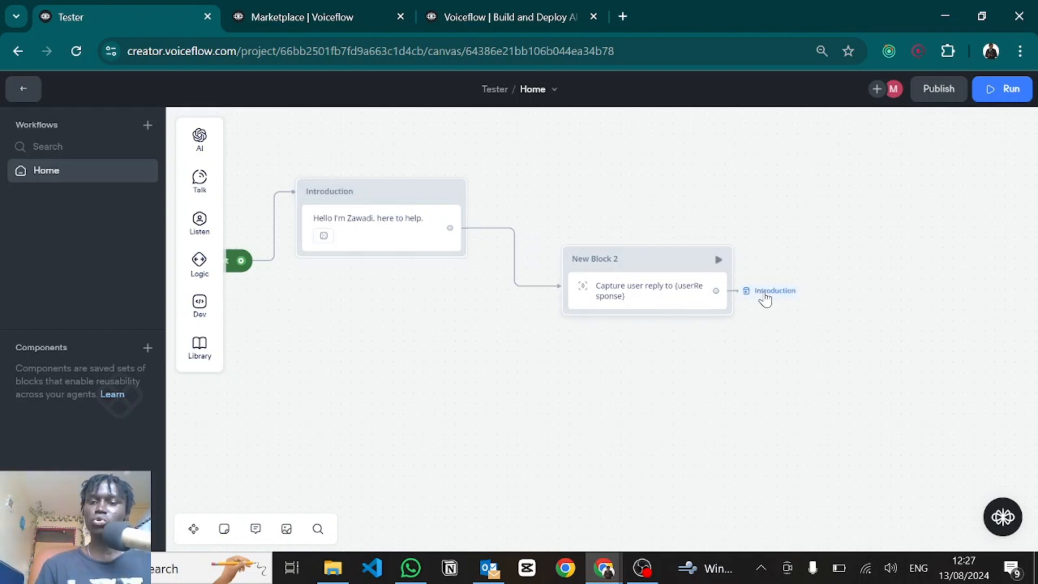
left_click(646, 294)
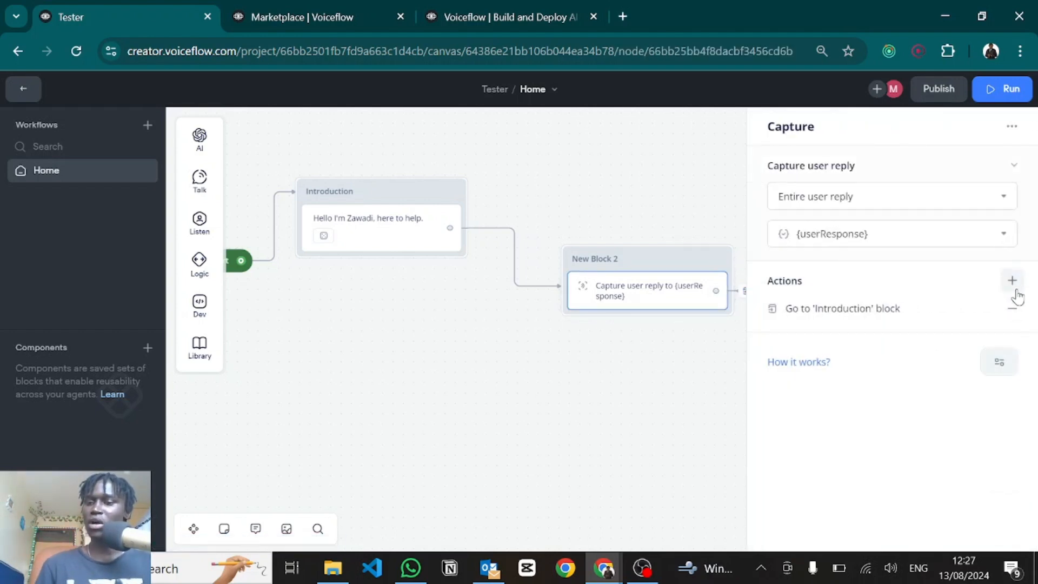
left_click(1014, 290)
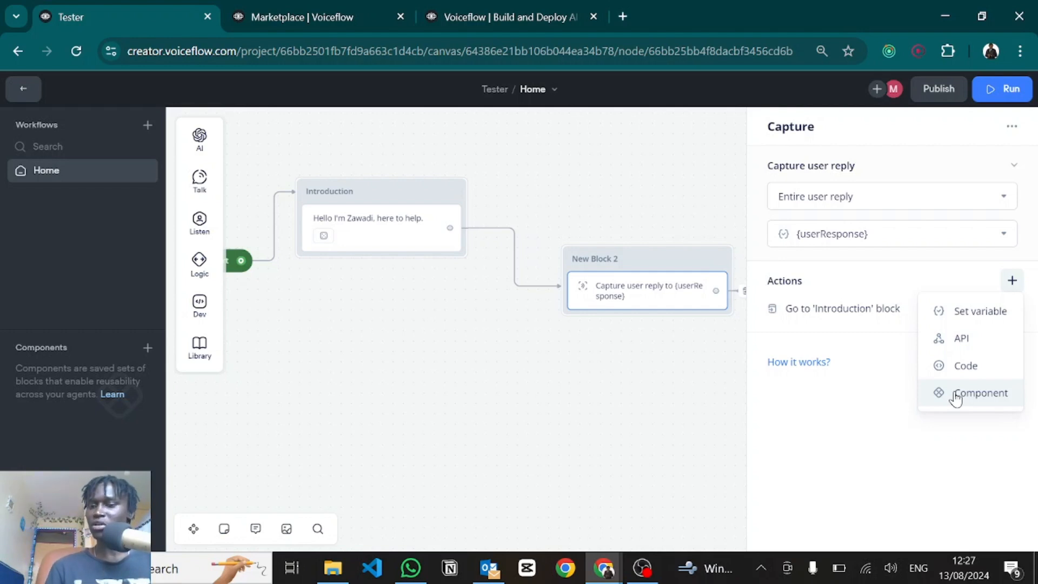
left_click(868, 407)
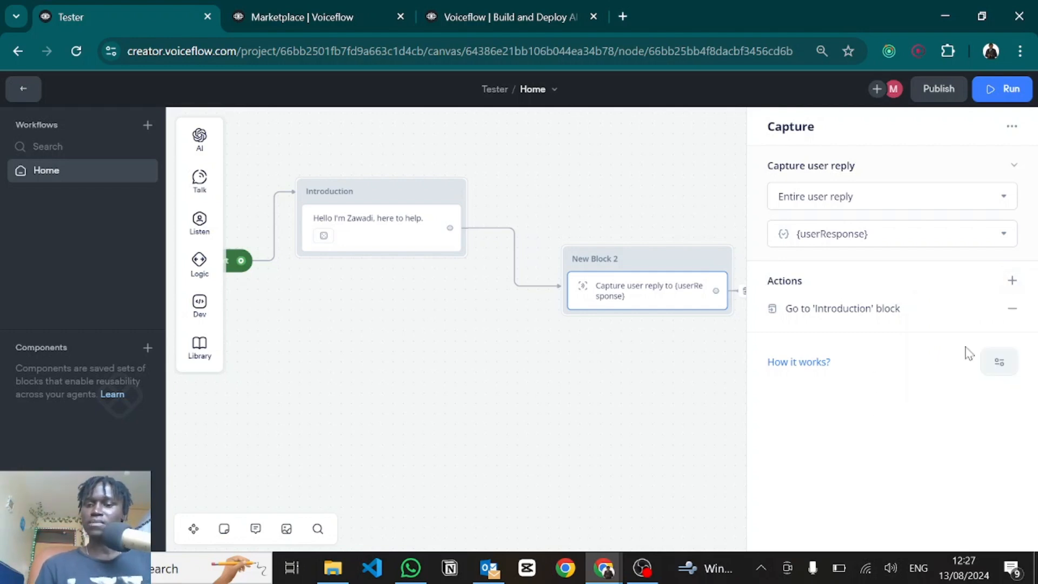
left_click(1000, 367)
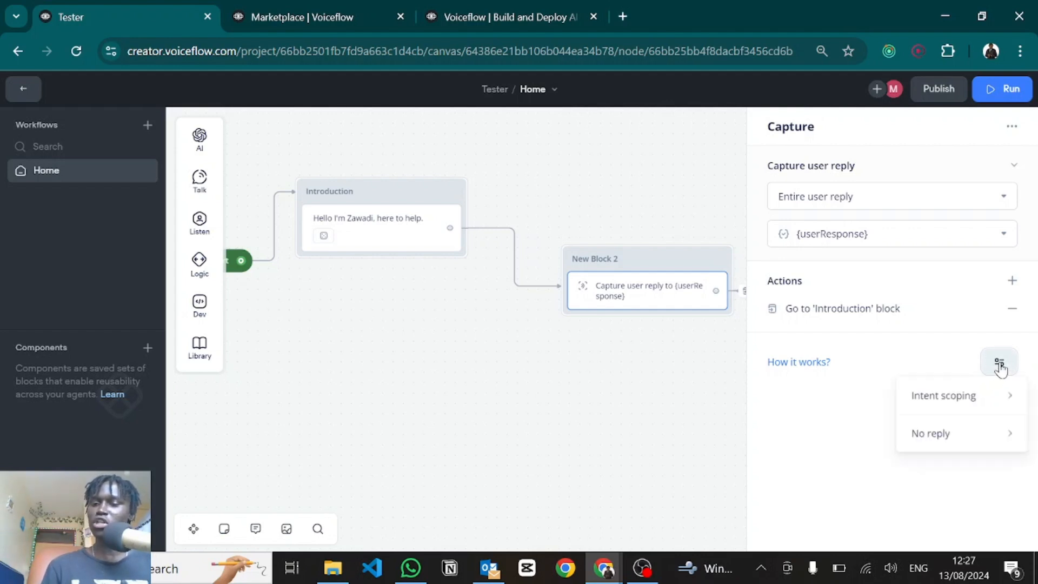
mouse_move(950, 404)
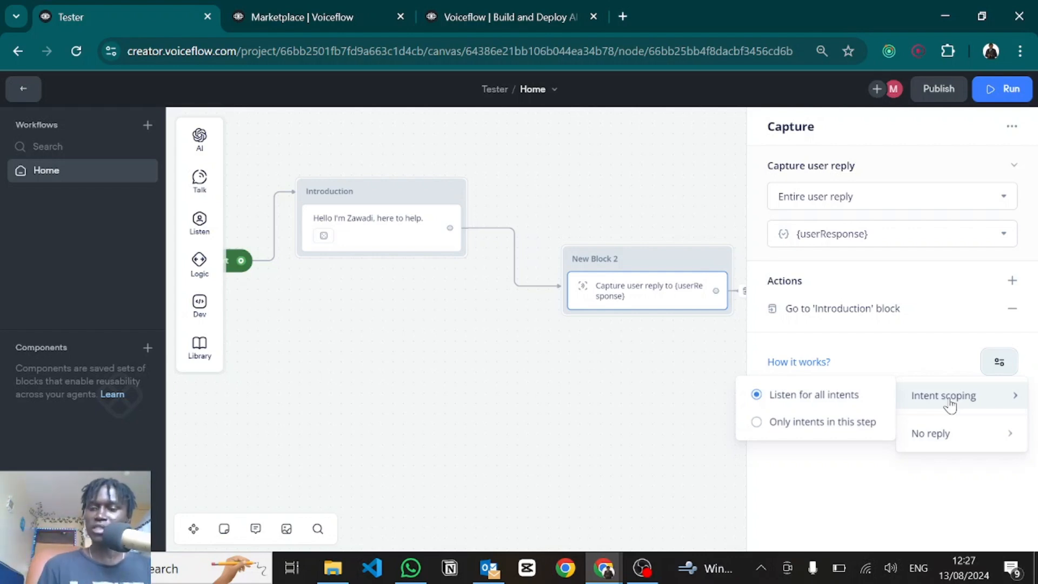
left_click(944, 364)
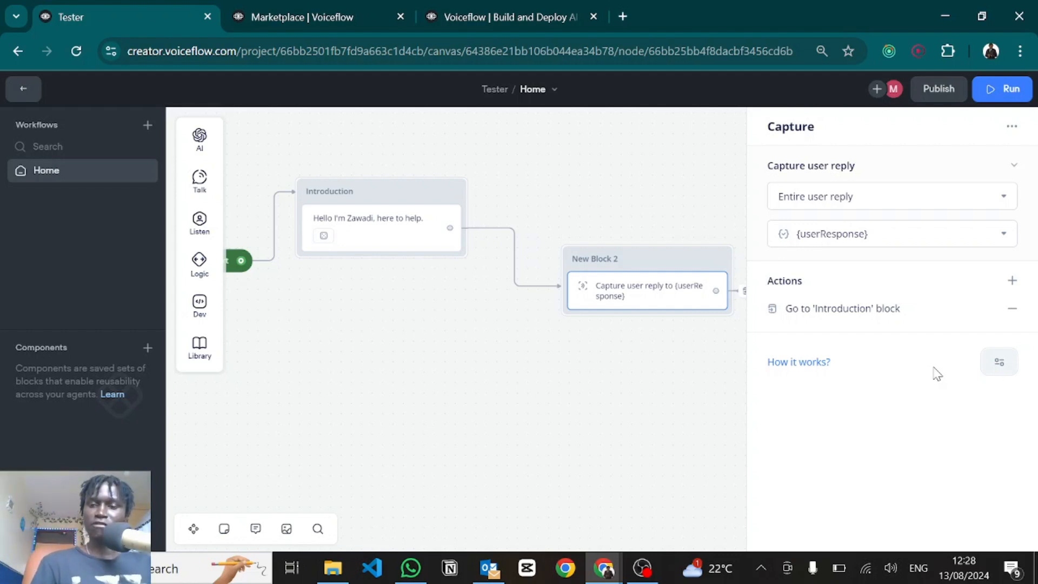
left_click(998, 362)
mouse_move(915, 404)
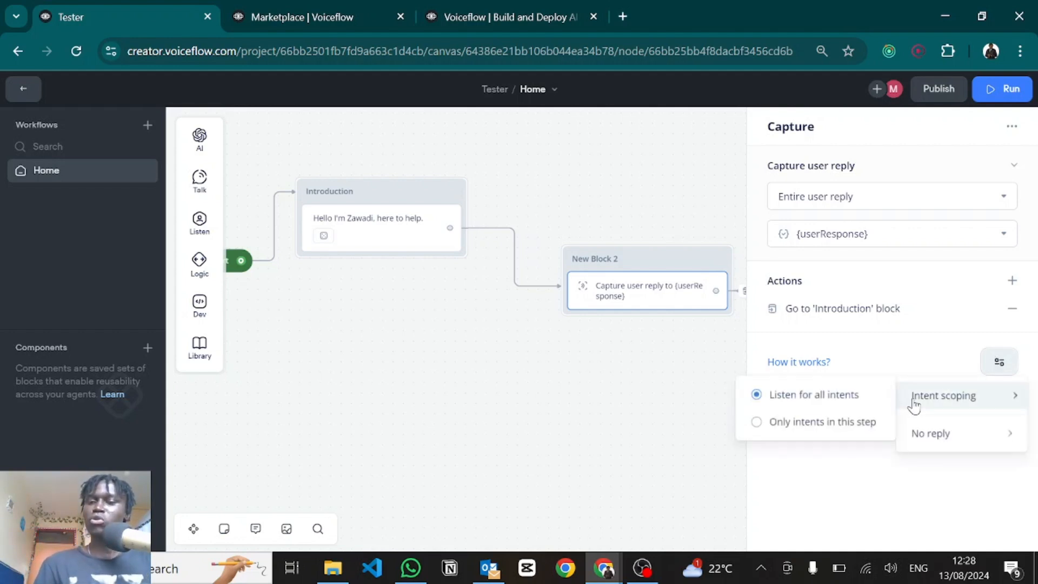
left_click(802, 423)
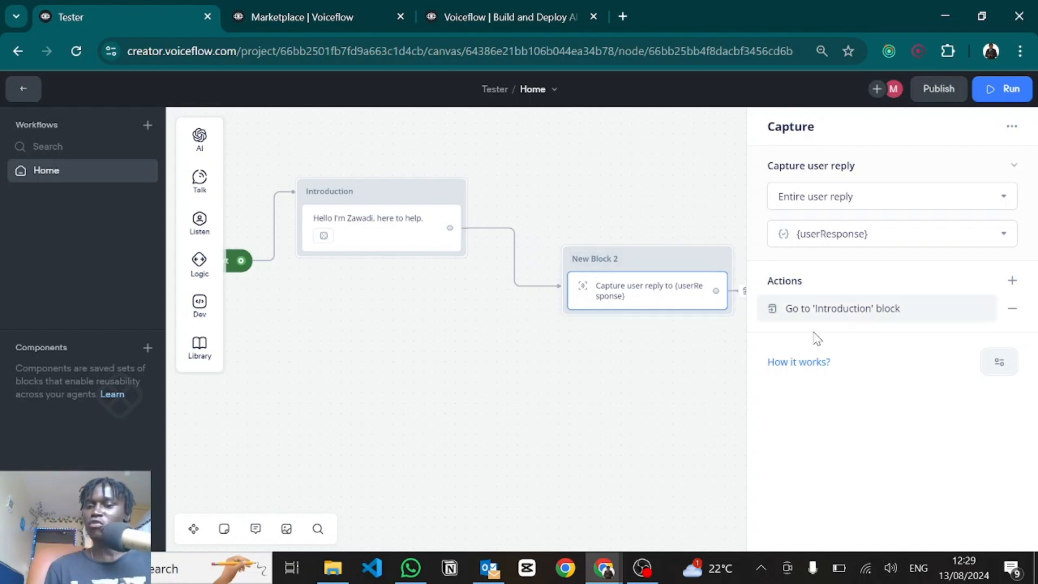
left_click(998, 370)
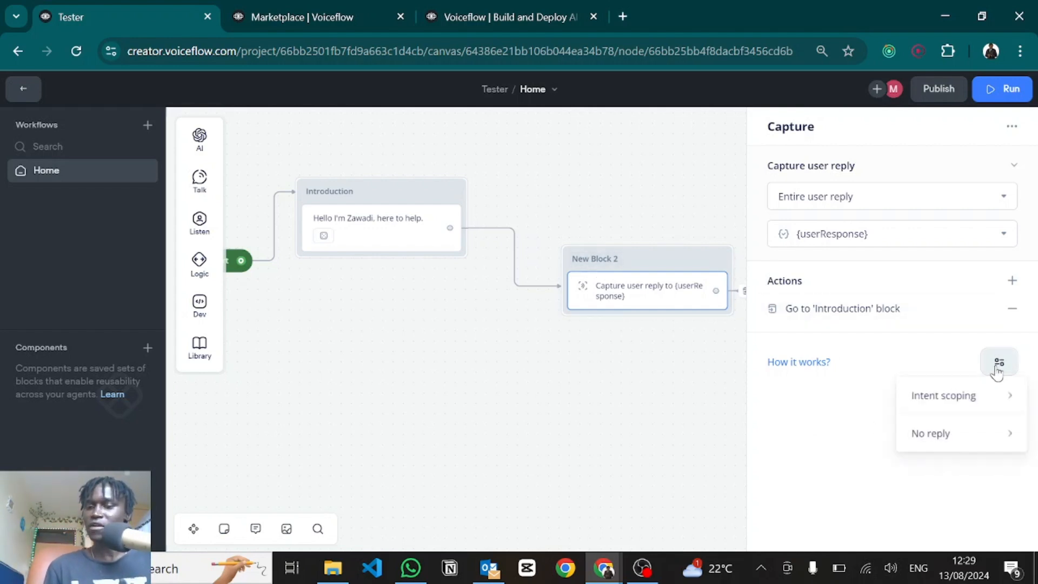
mouse_move(937, 404)
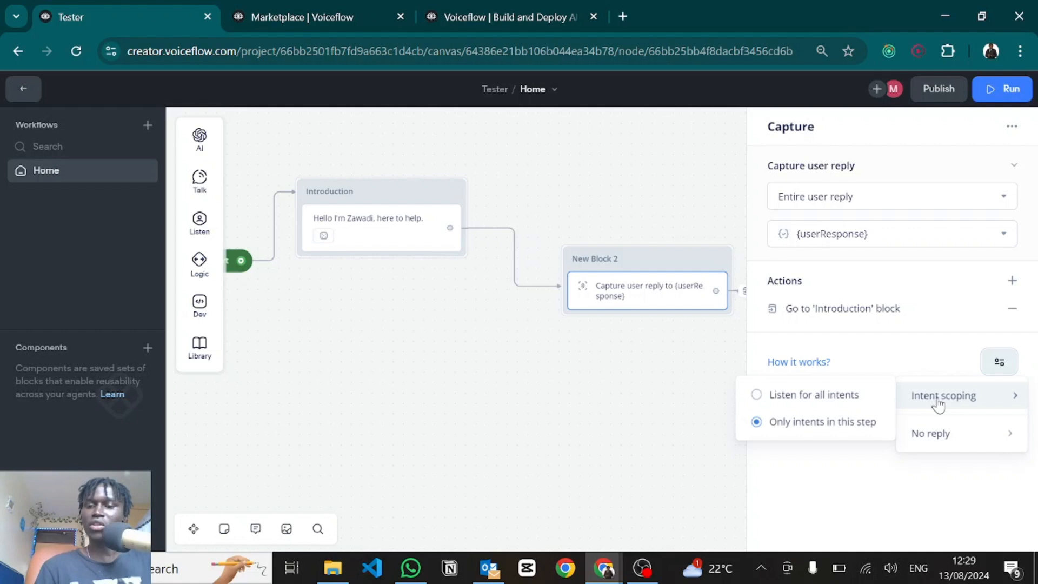
left_click(825, 401)
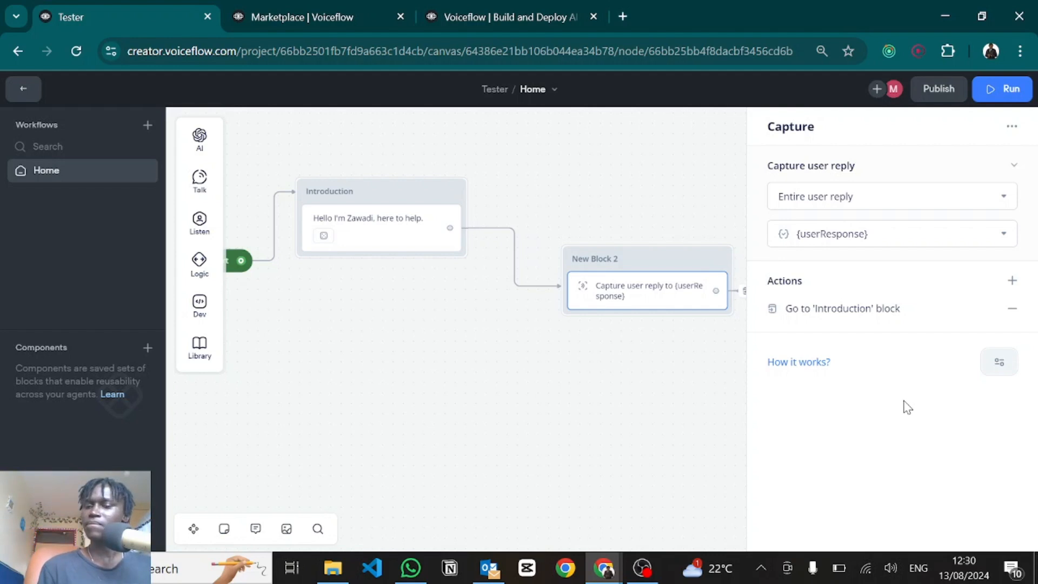
Step: Remove New Block 2's Introduction loop-back and draw a new connection out of New Block 2
key("Escape")
mouse_move(783, 297)
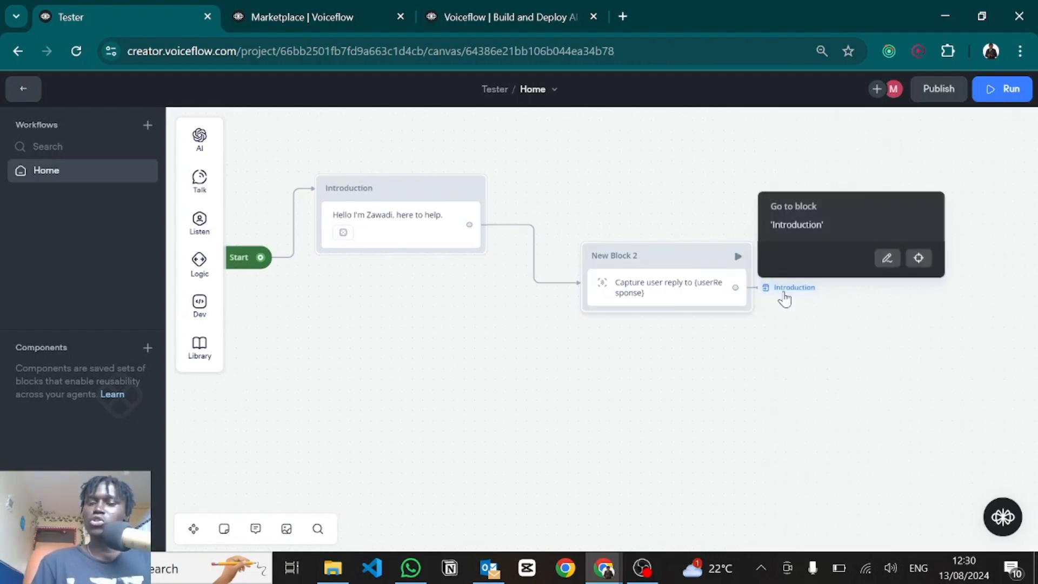
key("Delete")
left_click_drag(653, 362, 539, 340)
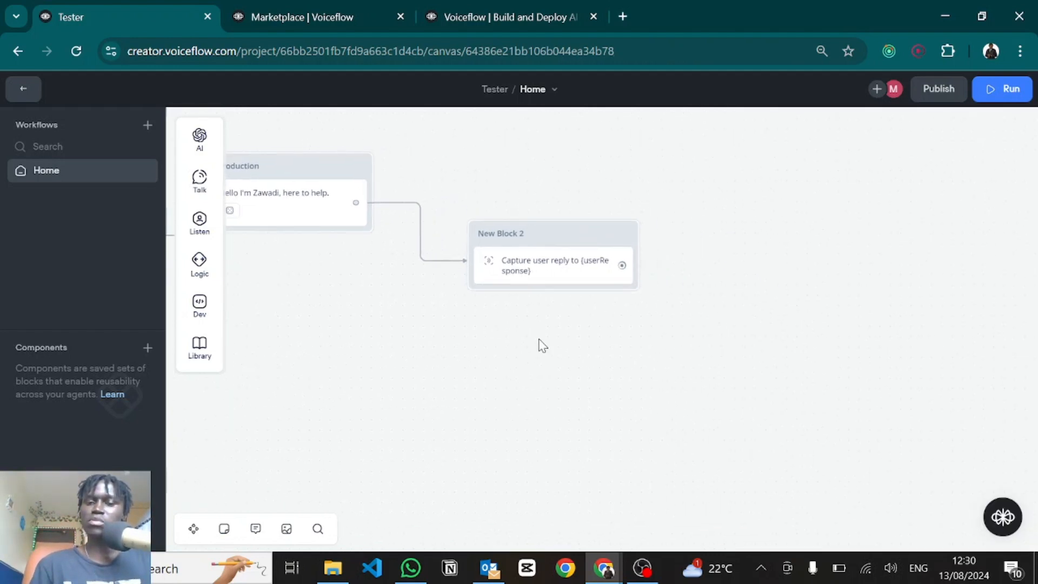
left_click_drag(621, 265, 710, 203)
Step: Add New Block 3 with the text reply 'Here's the user's response: {userResponse}'
mouse_move(794, 246)
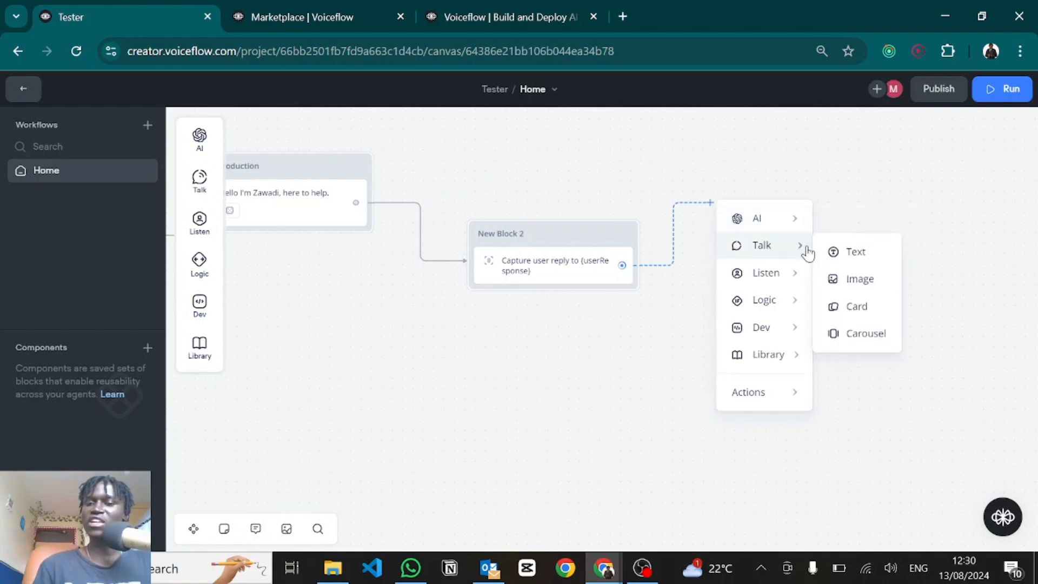
left_click(832, 253)
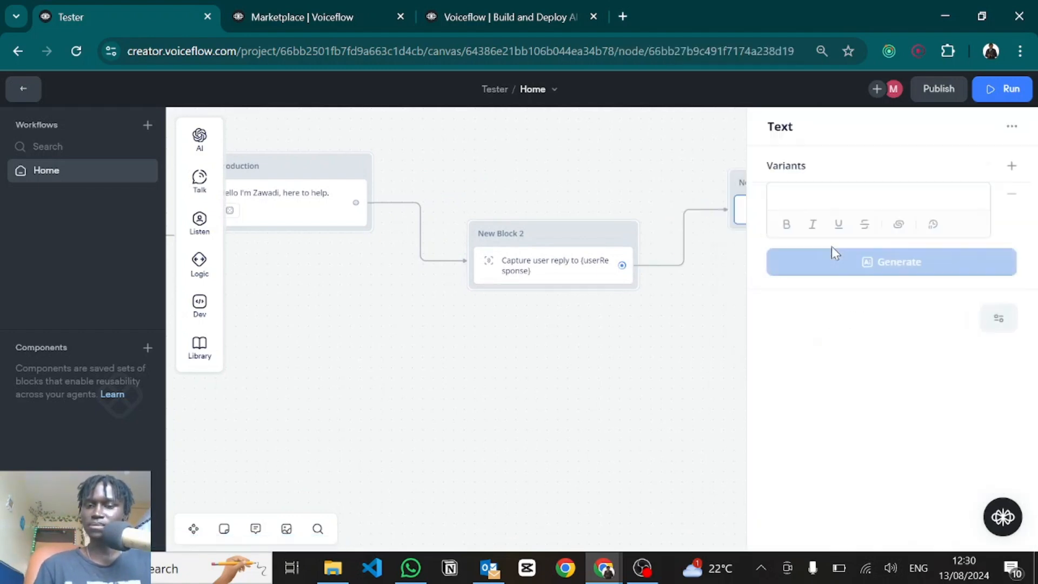
left_click(814, 188)
type("Here's the user's response: ")
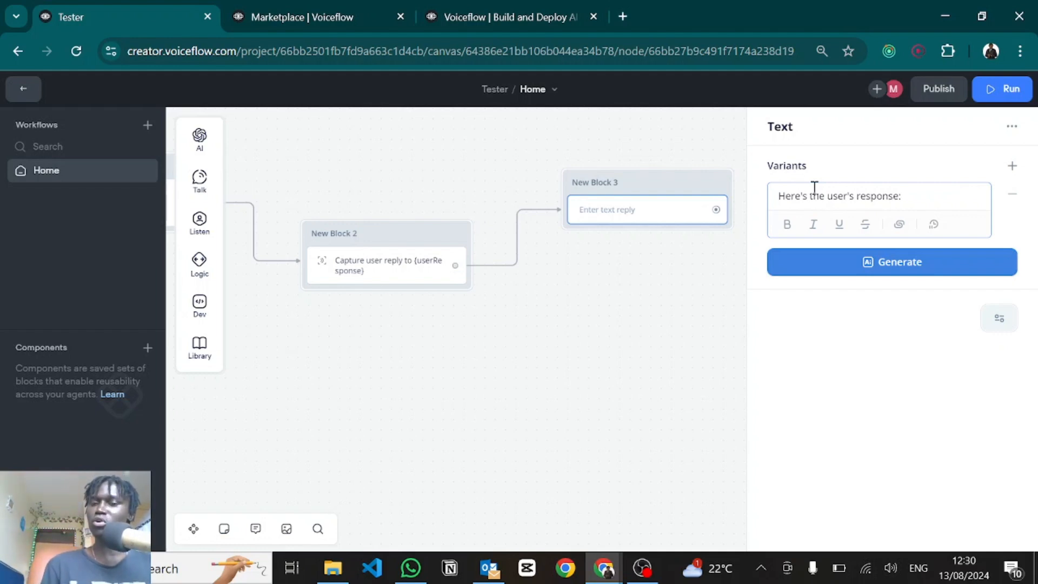
type("{")
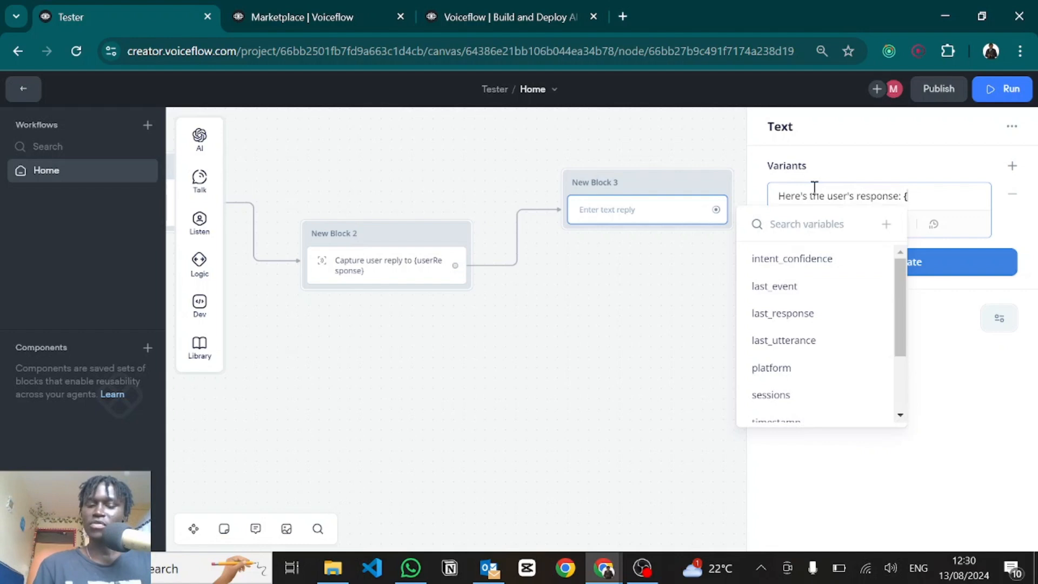
type("us")
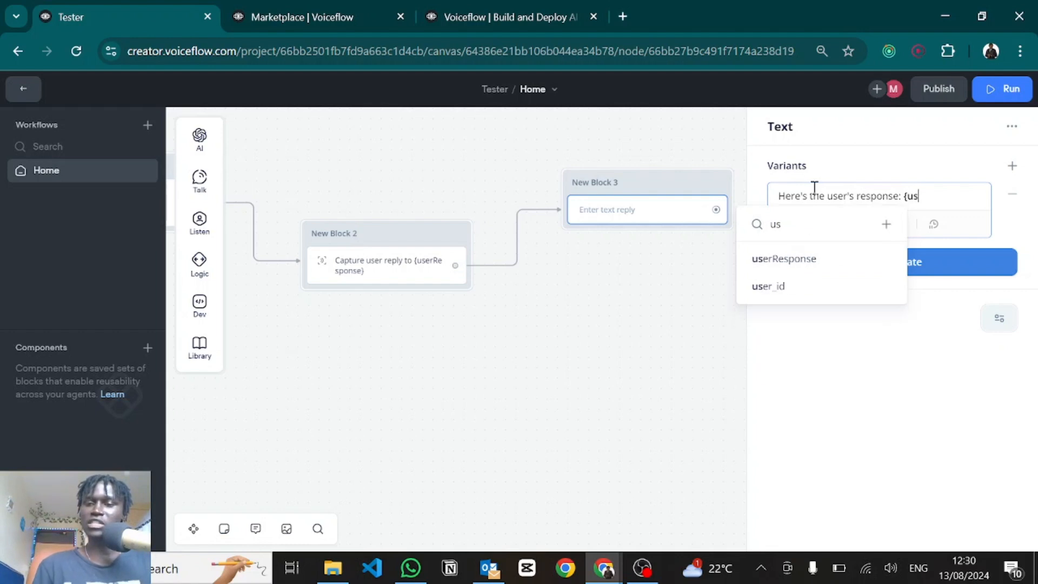
left_click(794, 268)
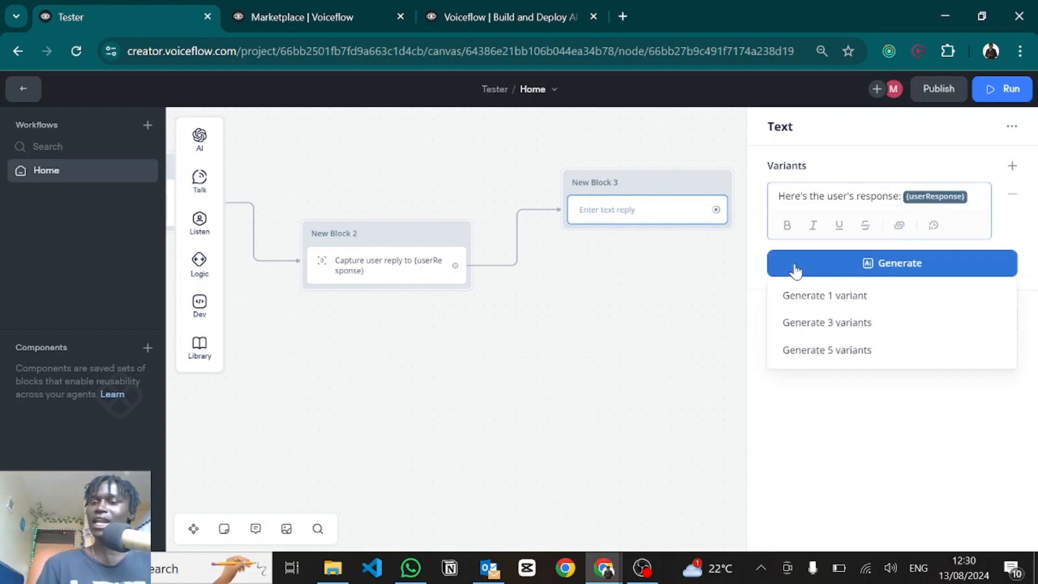
left_click(694, 336)
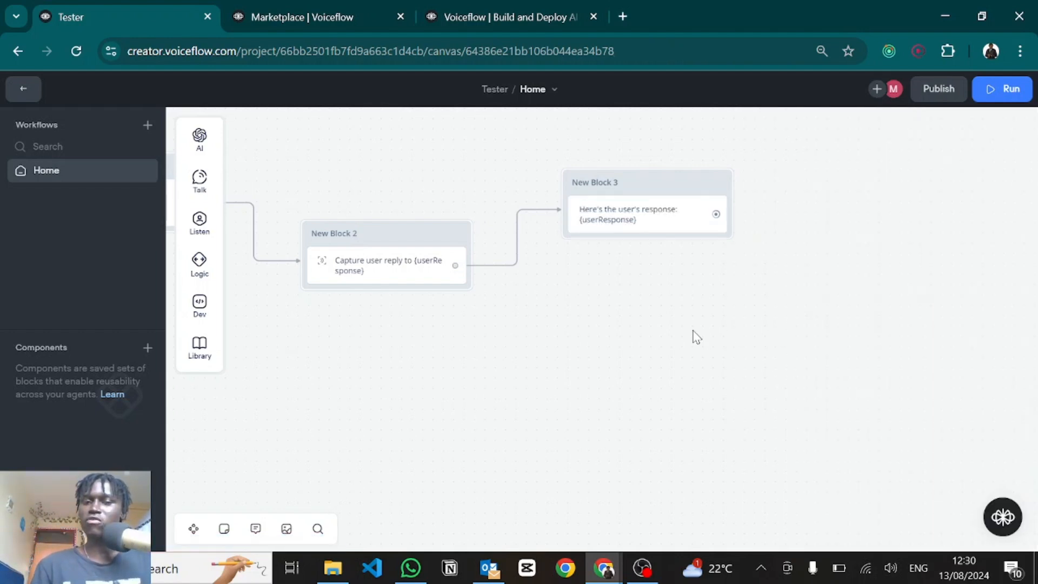
Step: Connect New Block 3 to a Go to Block step targeting Home > Introduction
left_click_drag(717, 215, 748, 215)
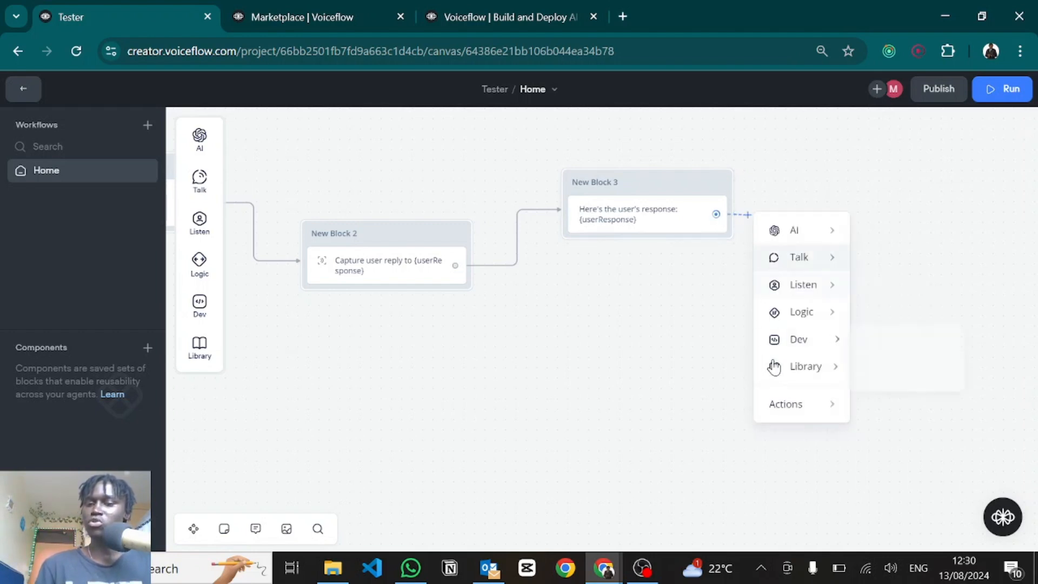
mouse_move(782, 409)
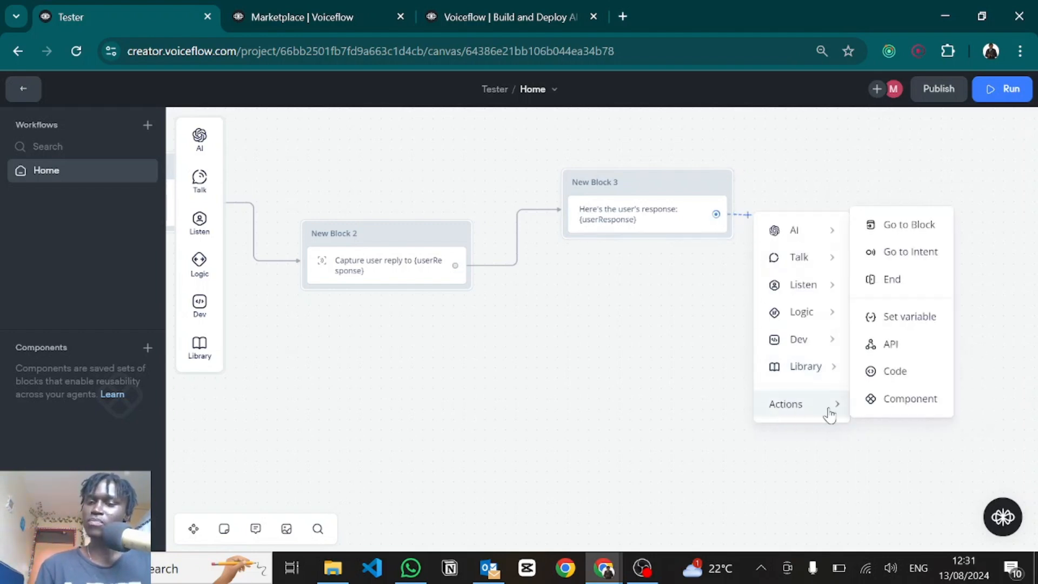
left_click(911, 223)
left_click(842, 180)
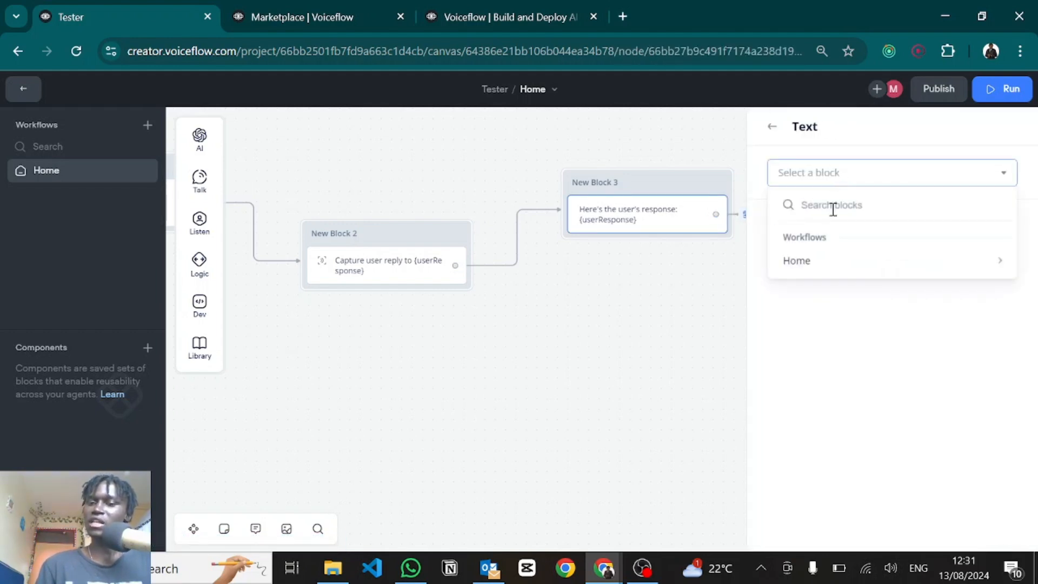
mouse_move(797, 264)
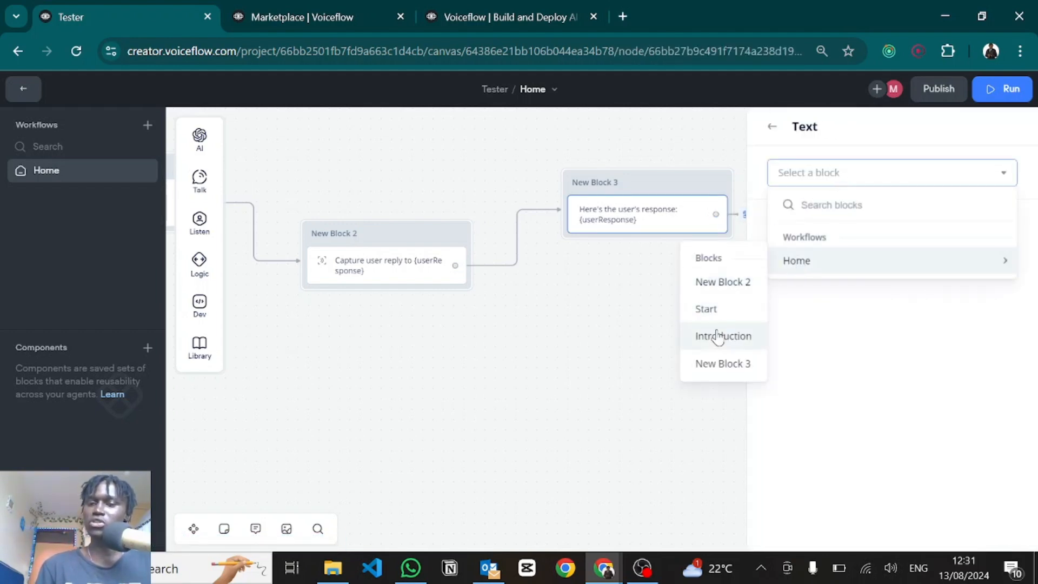
left_click(718, 336)
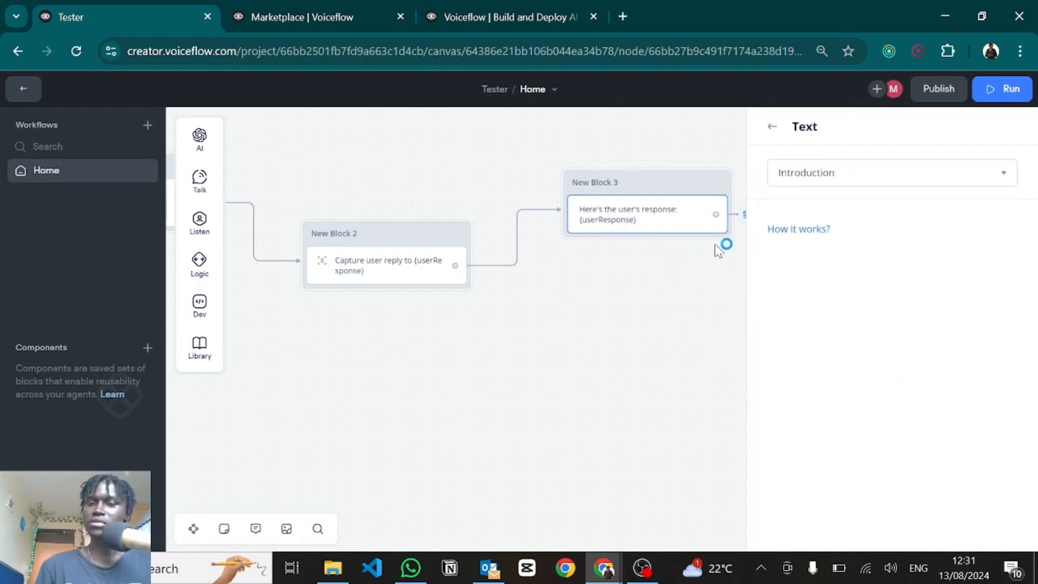
left_click(801, 174)
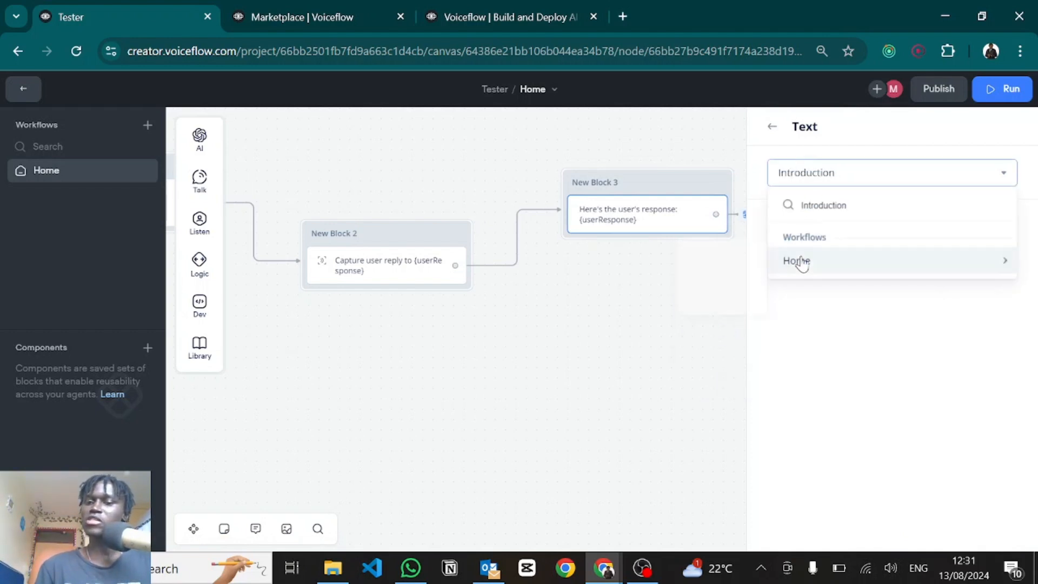
mouse_move(800, 270)
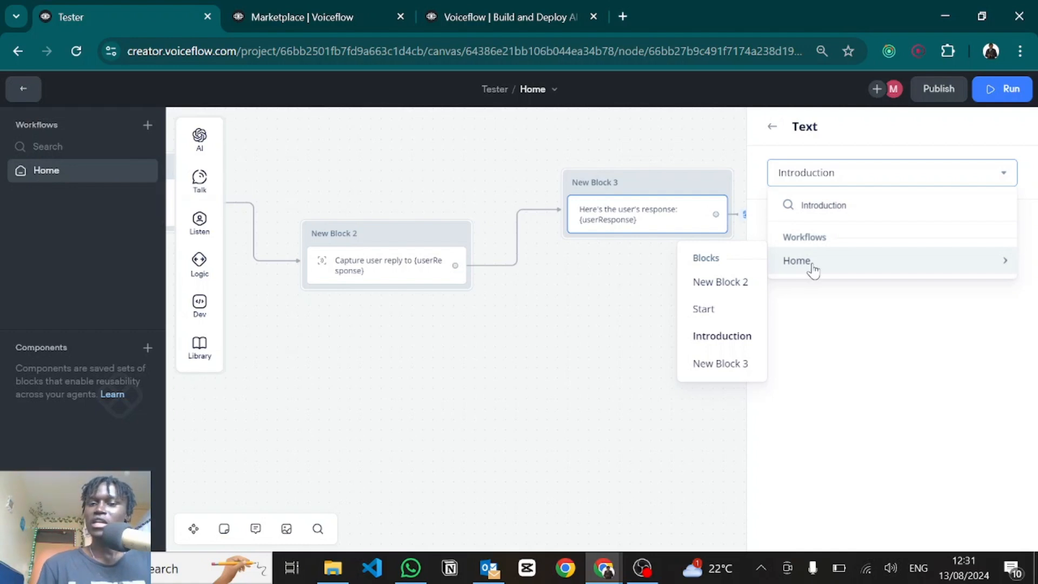
left_click(722, 351)
left_click(707, 323)
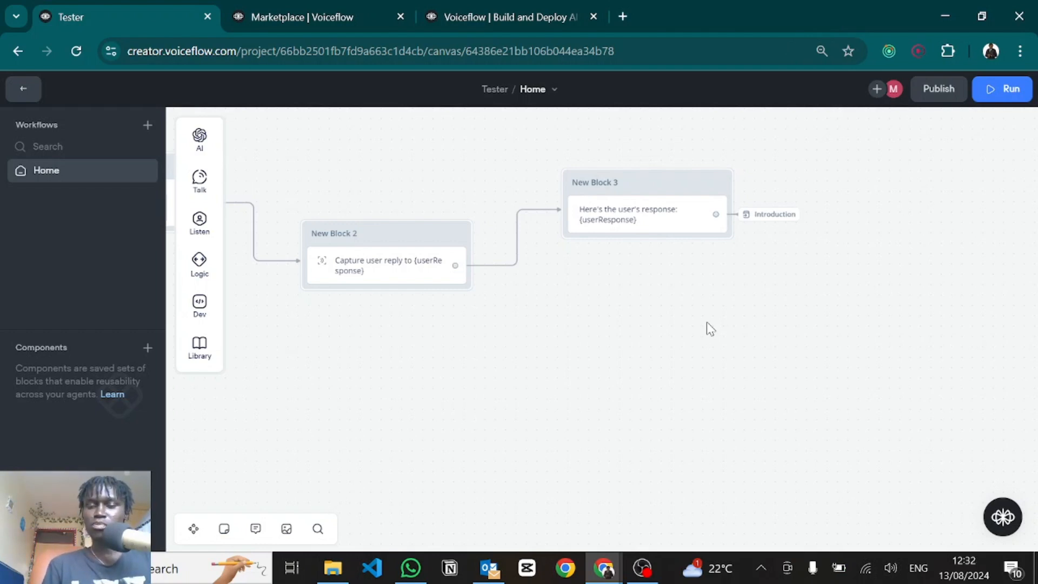
scroll(706, 322, "left", 8)
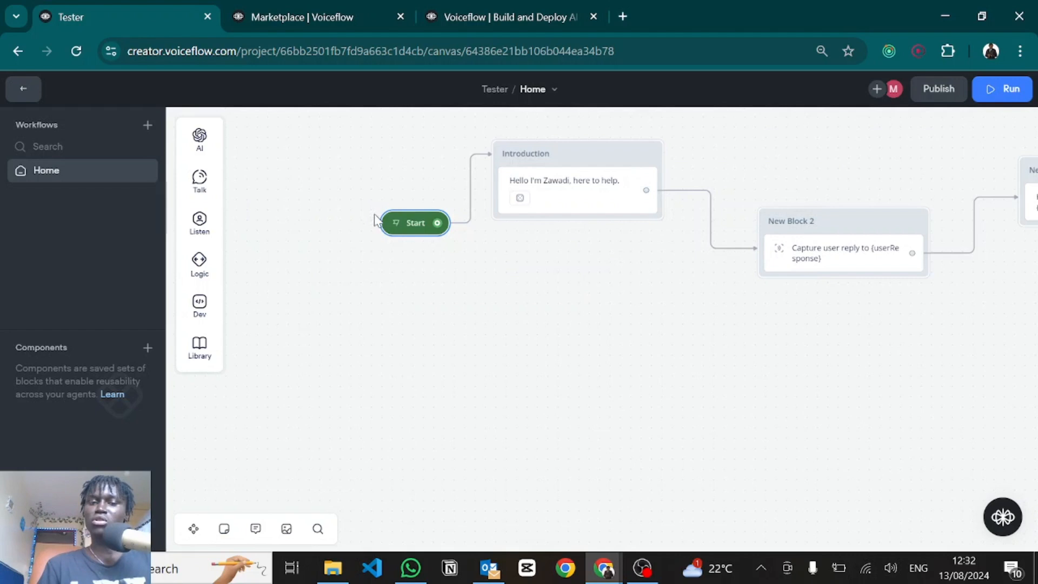
Step: Test-run the agent by sending 'wesfvgfb f', then return to the canvas editor
left_click(396, 226)
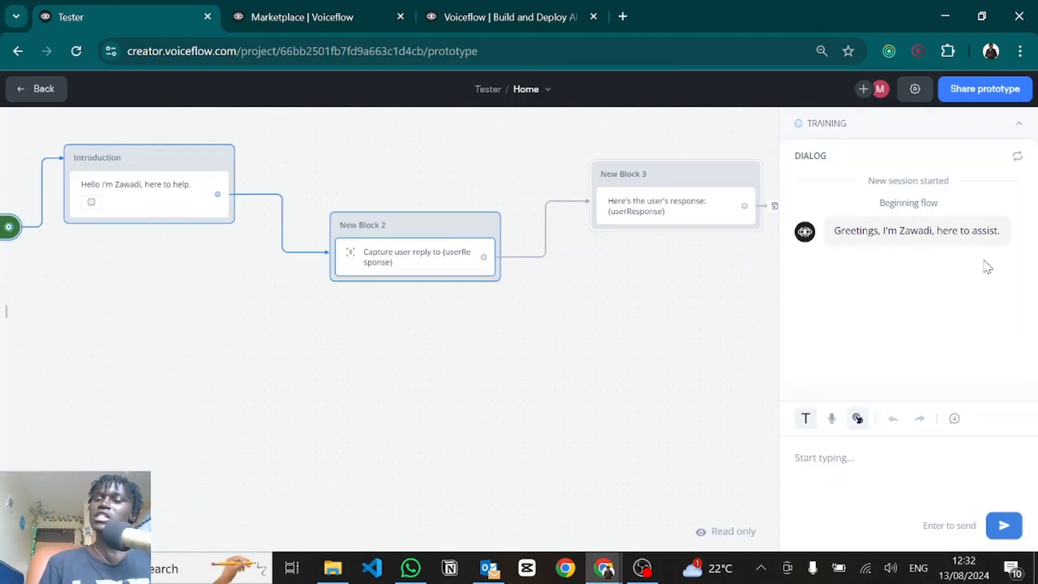
left_click(842, 464)
type("wesfvgfb f")
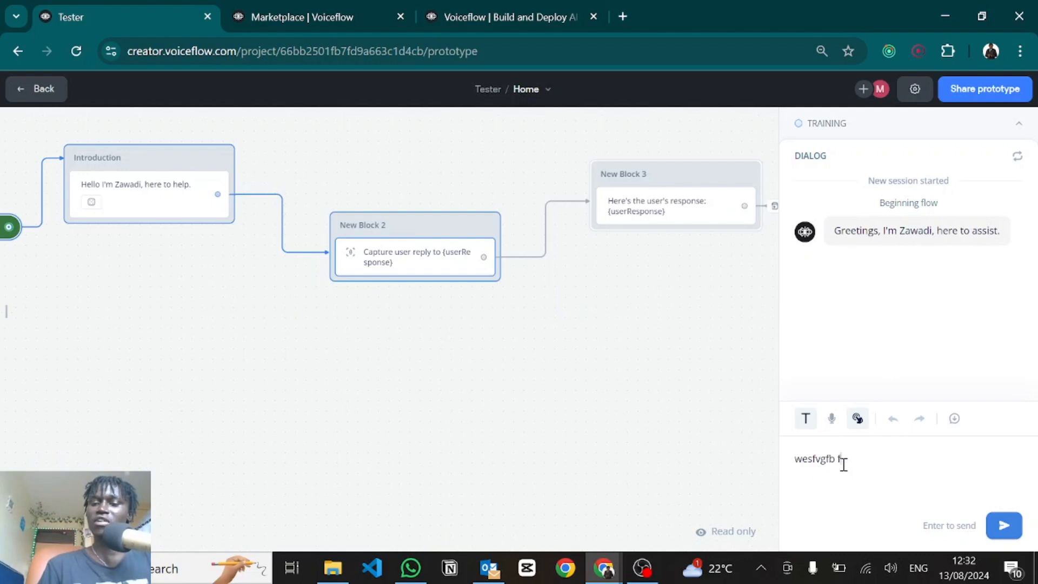
key("Return")
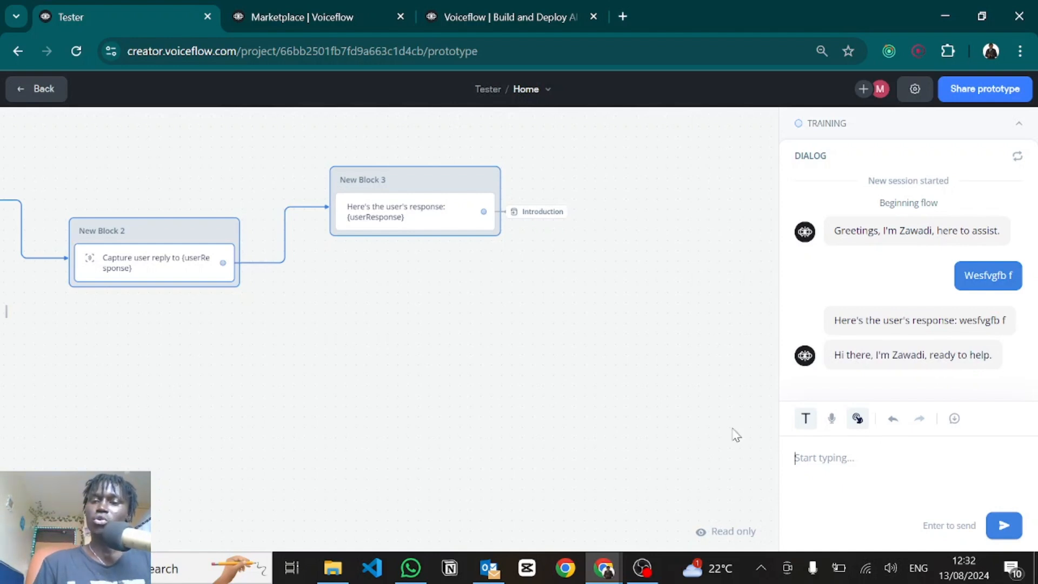
key("Escape")
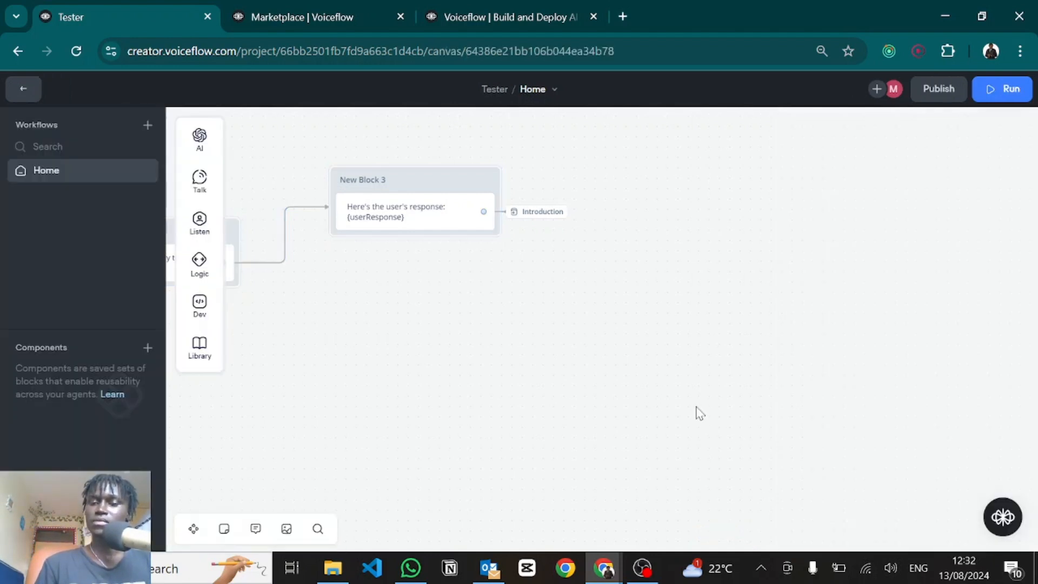
Step: Delete the Introduction, New Block 2 and New Block 3 blocks, leaving only Start
left_click_drag(472, 387, 783, 396)
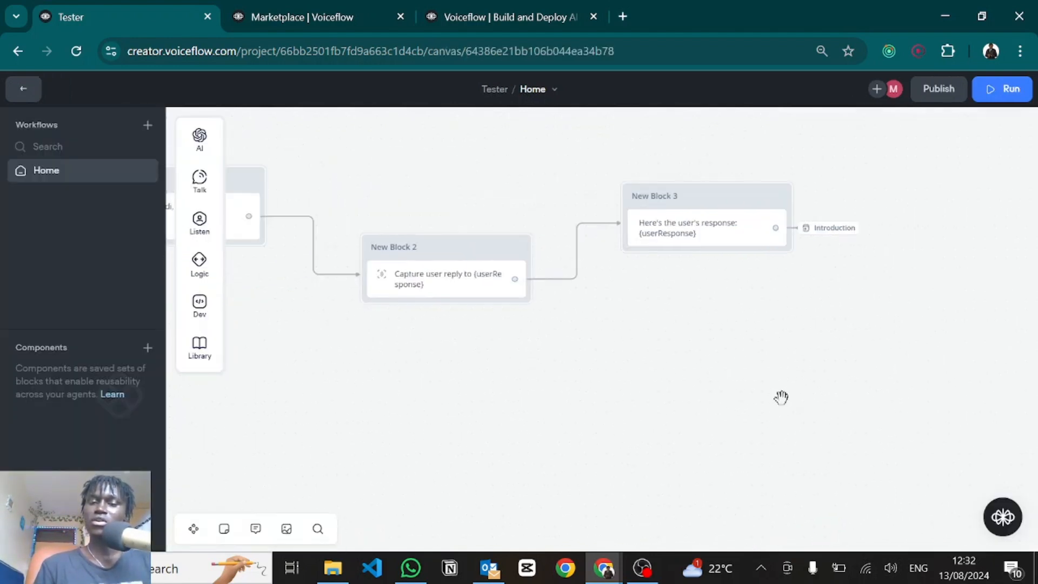
scroll(785, 407, "down", 3)
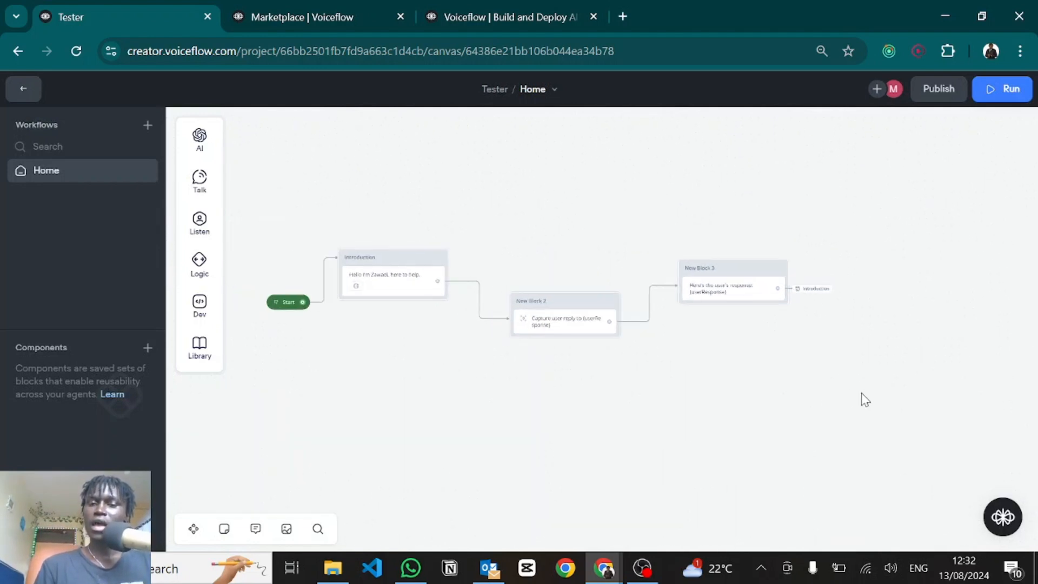
left_click_drag(862, 393, 414, 206)
key("Delete")
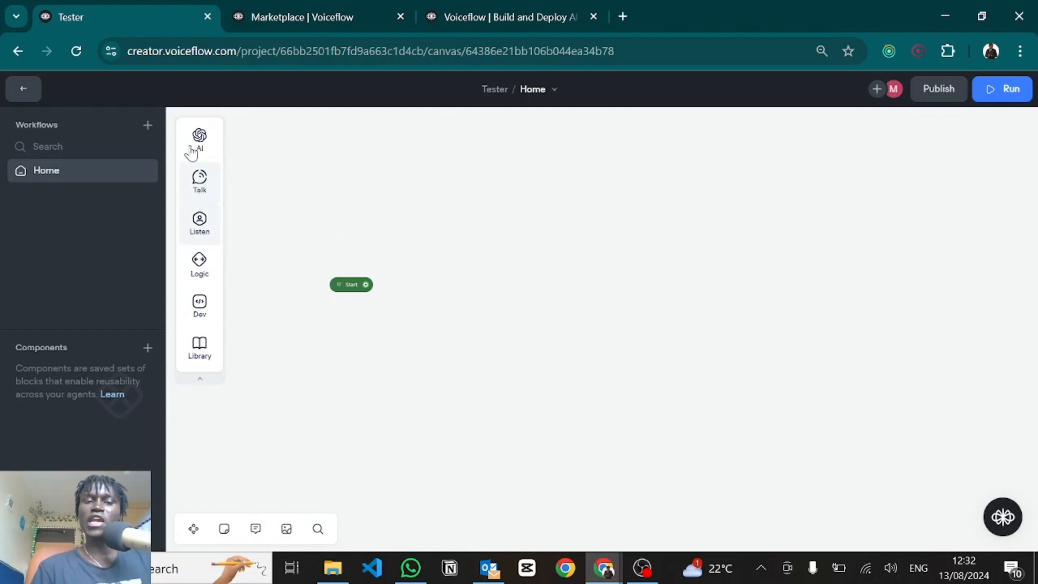
Step: Drag a Talk > Image step onto the canvas as a new New Block 1
mouse_move(204, 297)
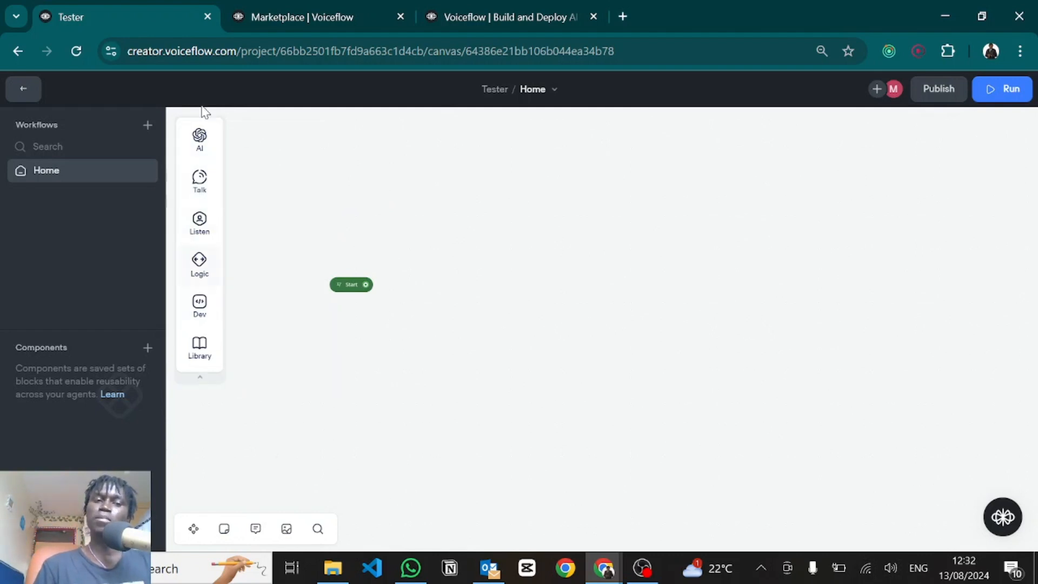
mouse_move(204, 199)
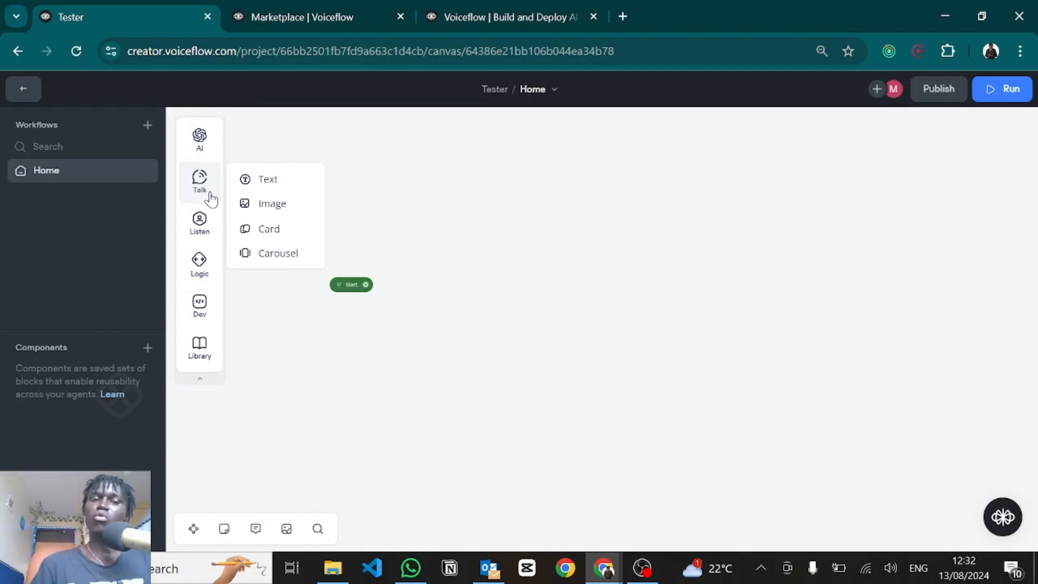
mouse_move(268, 183)
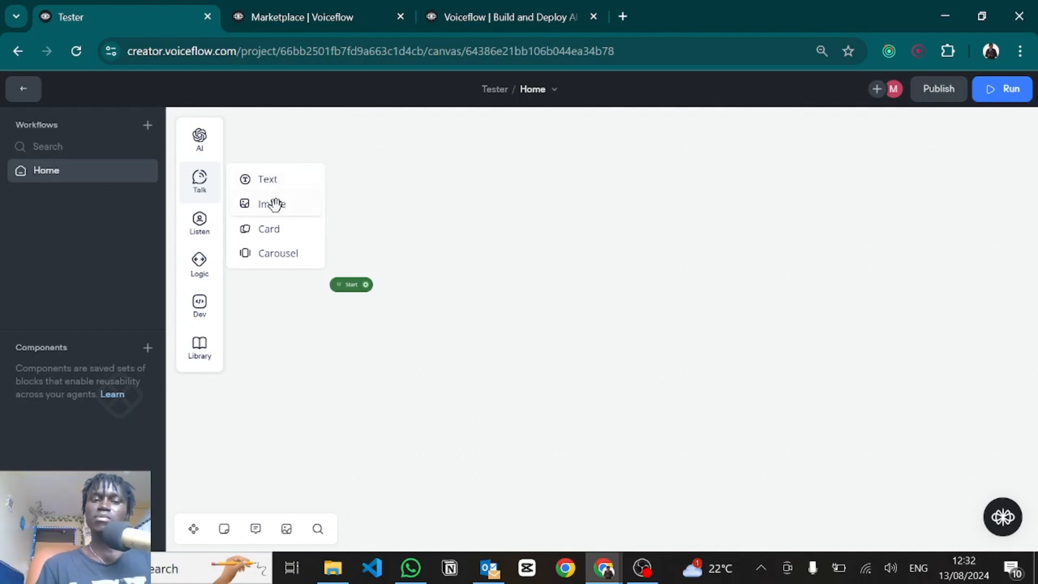
left_click_drag(274, 204, 546, 201)
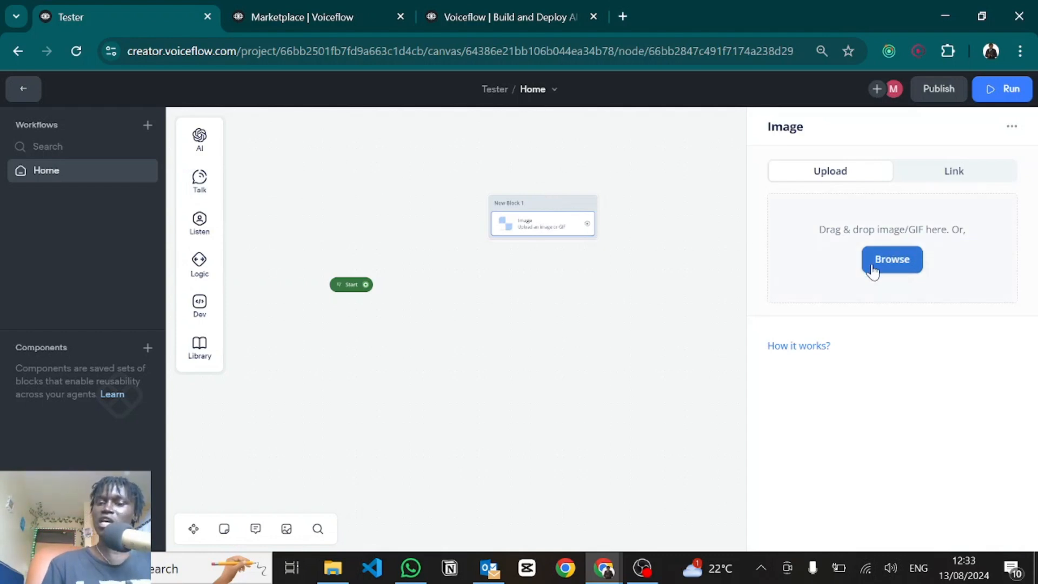
Step: Upload the airplane image to the Image step, link Start to New Block 1, and test-run
left_click(945, 173)
left_click(806, 206)
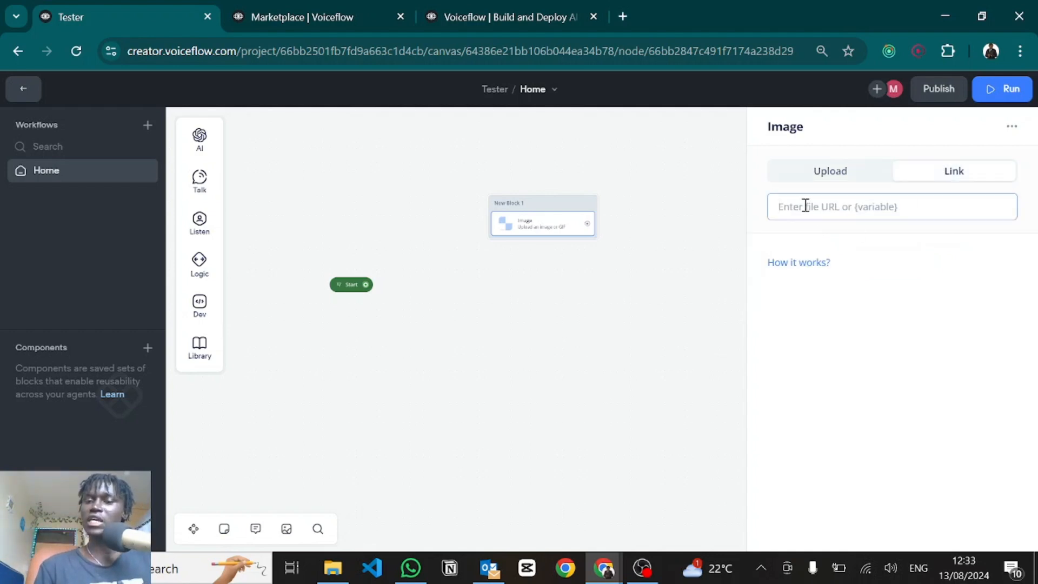
left_click(816, 174)
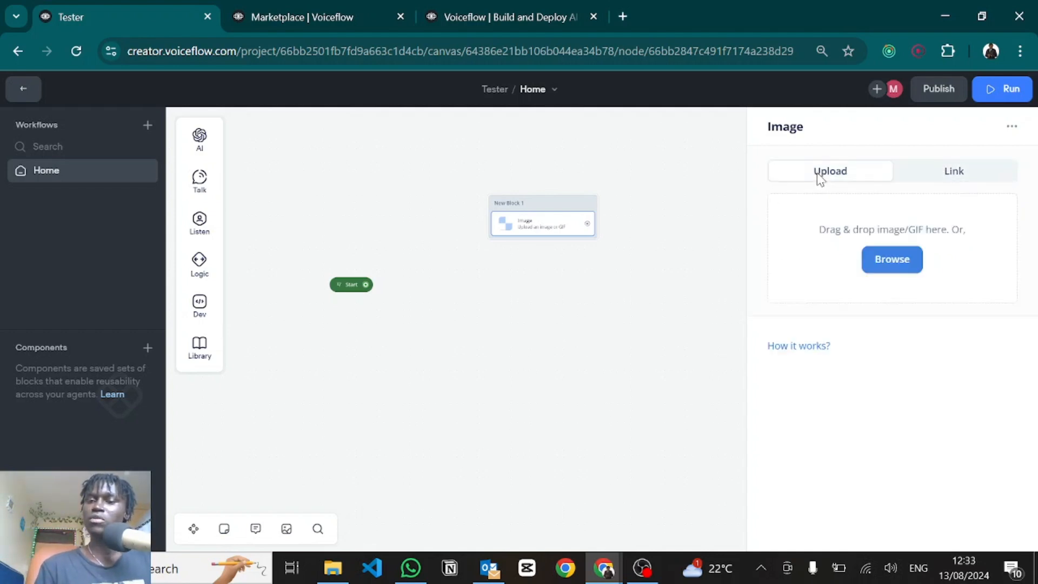
left_click(891, 265)
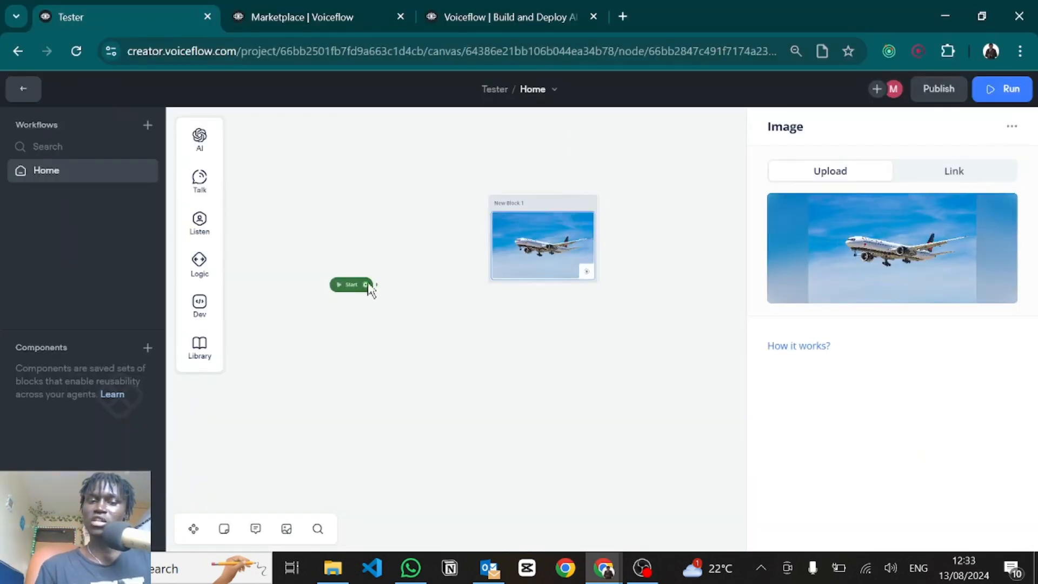
left_click_drag(366, 285, 514, 203)
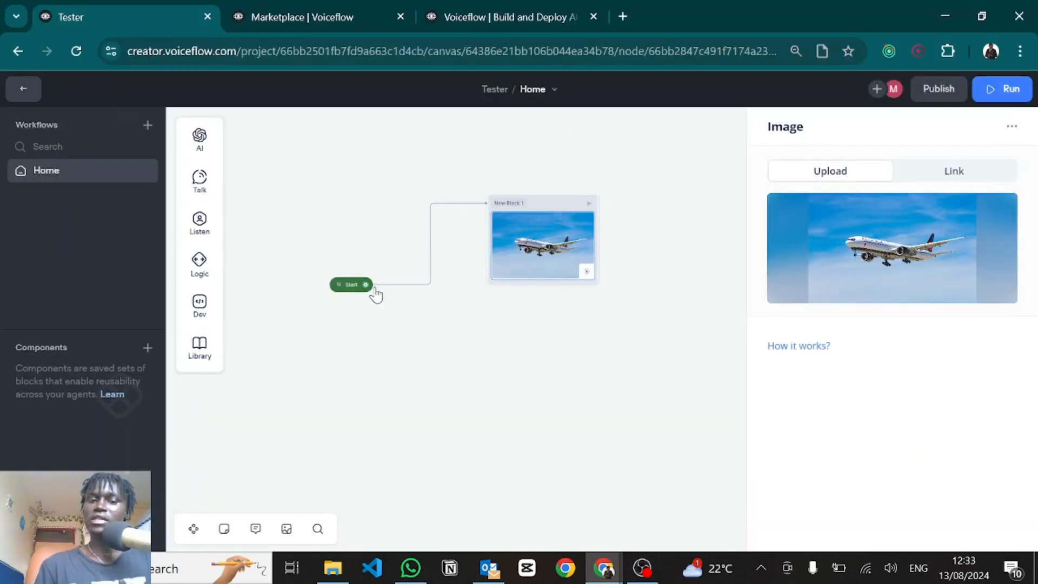
left_click(338, 286)
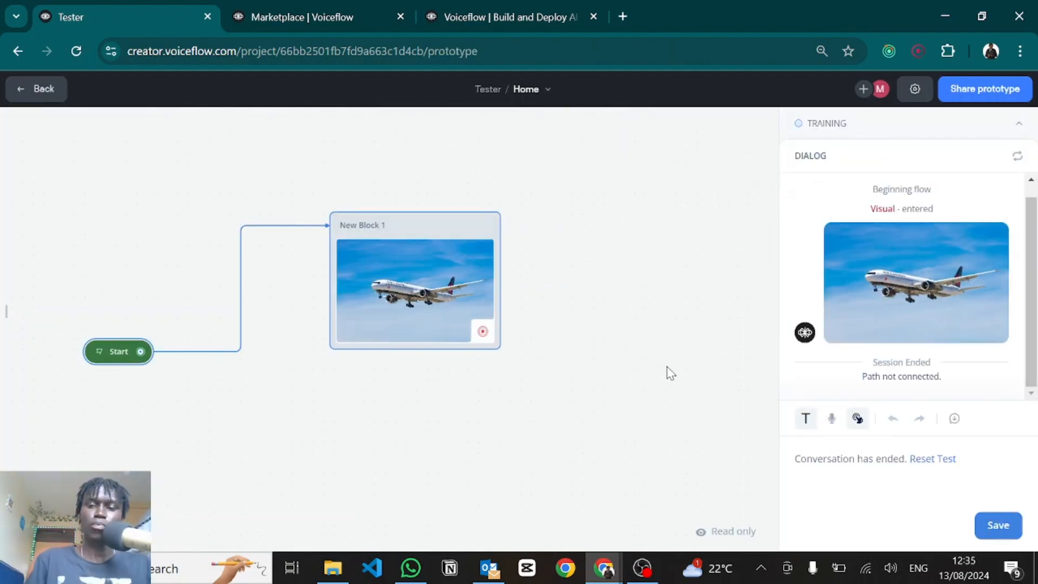
Step: Exit the test run after seeing the airplane image and return to the editor
key("Escape")
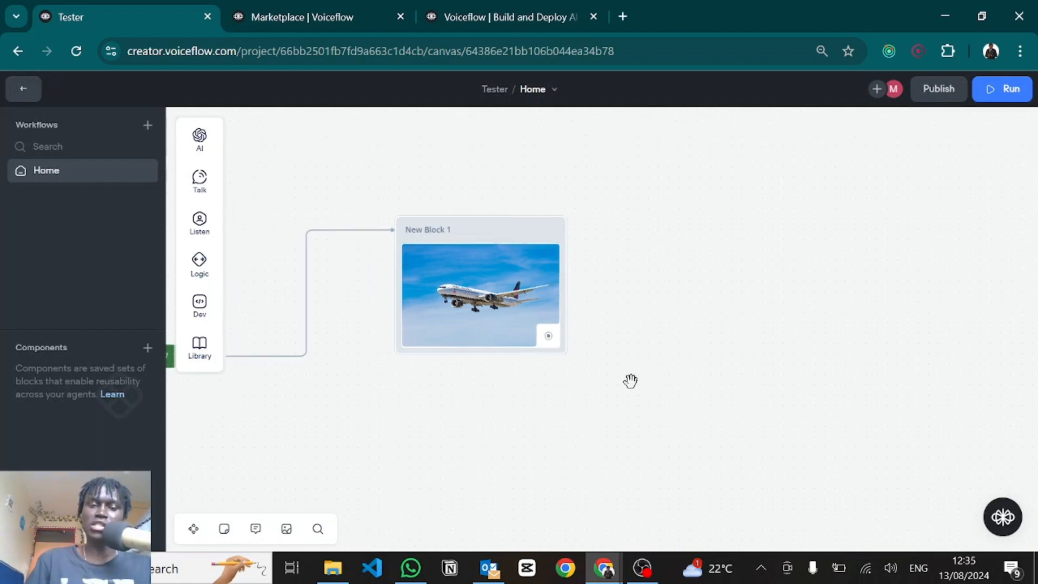
Step: Add a Talk > Card step to the canvas and review its image Upload and Link options
mouse_move(201, 199)
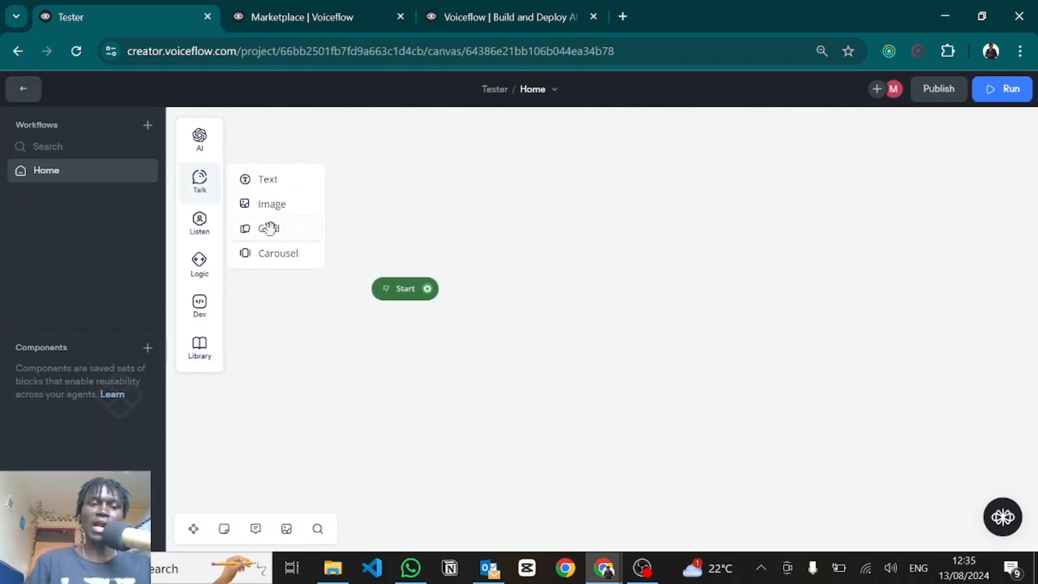
left_click_drag(267, 227, 616, 251)
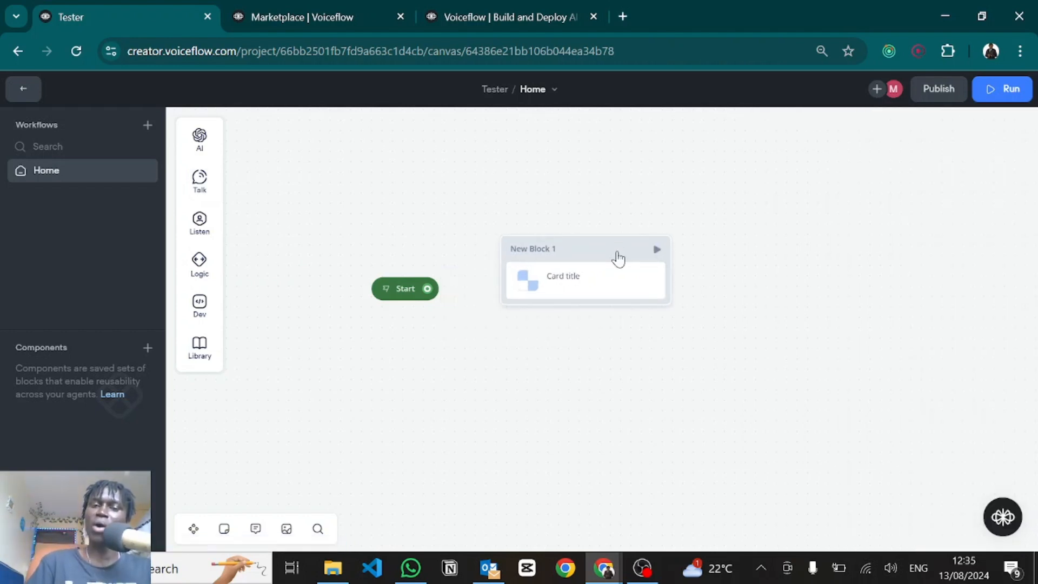
left_click(583, 277)
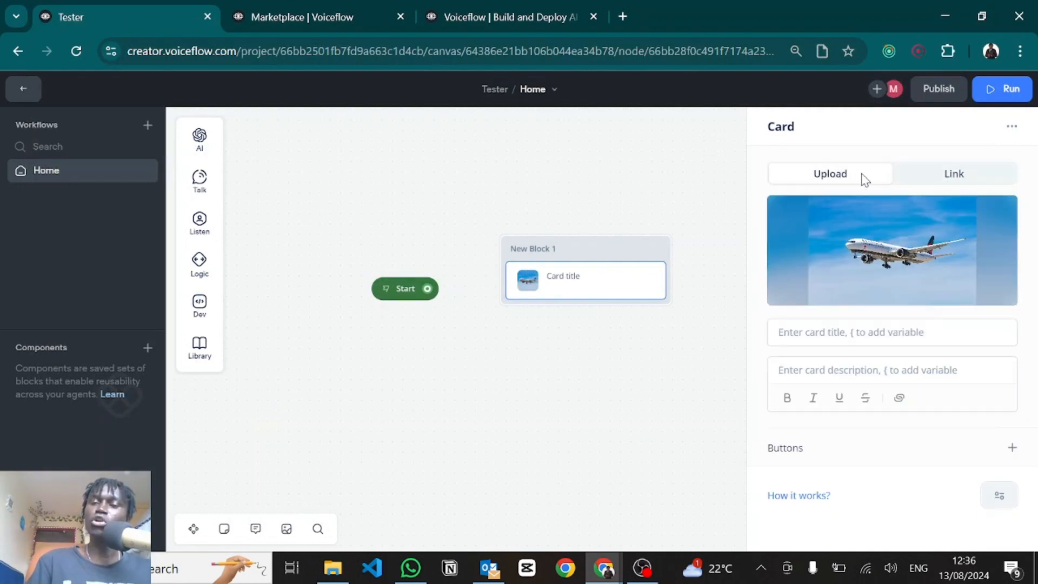
left_click(921, 178)
left_click(822, 179)
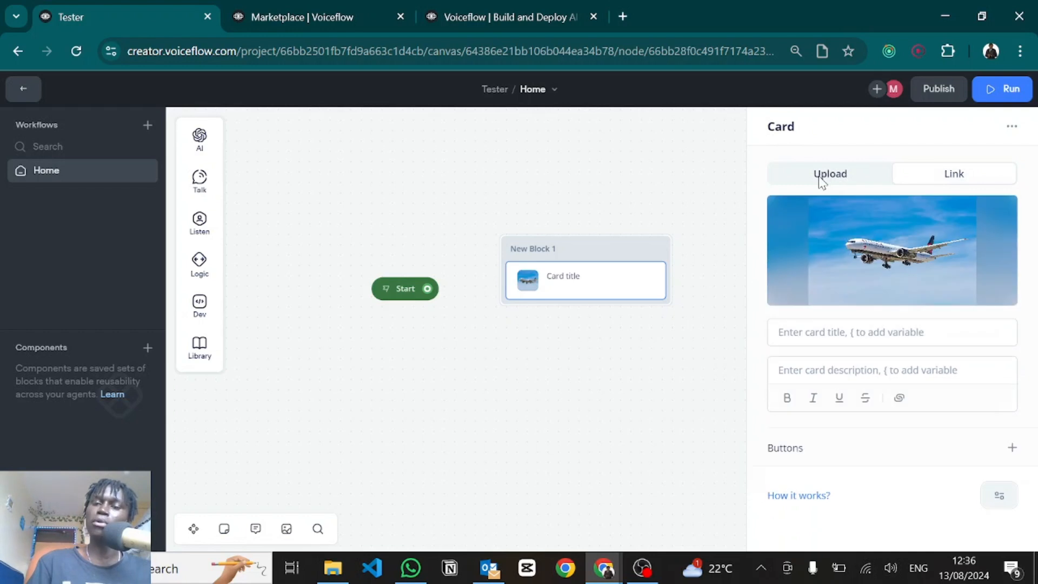
left_click(941, 178)
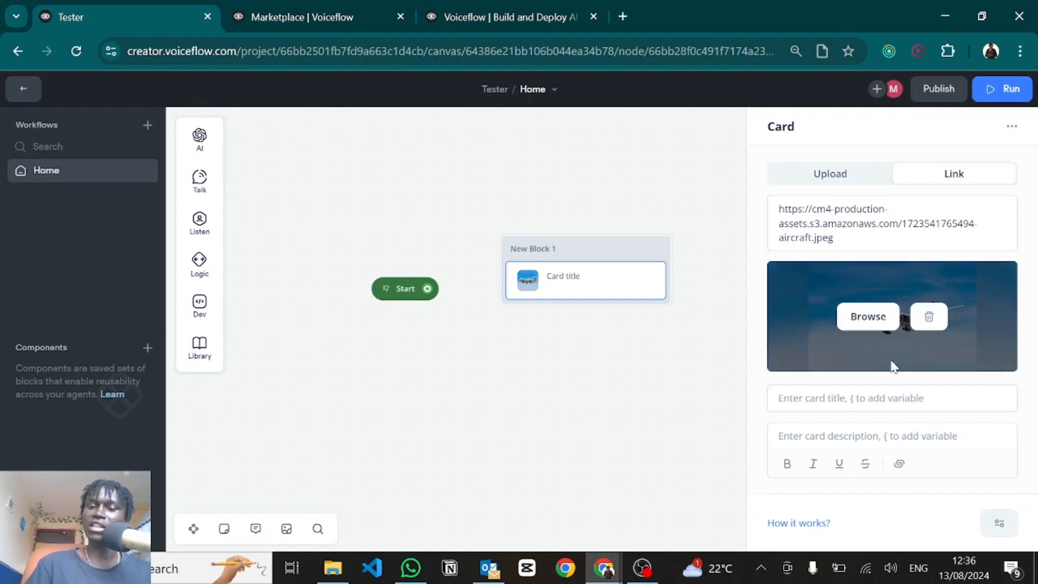
left_click(857, 172)
Step: Title the card 'Airplane' and paste the description 'This is an aircraft'
left_click(817, 333)
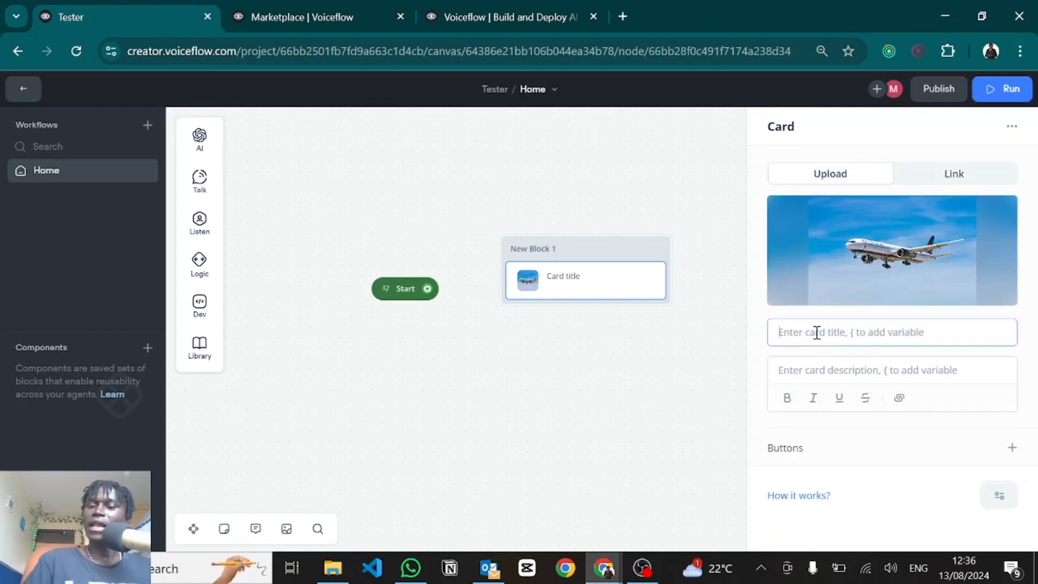
type("a")
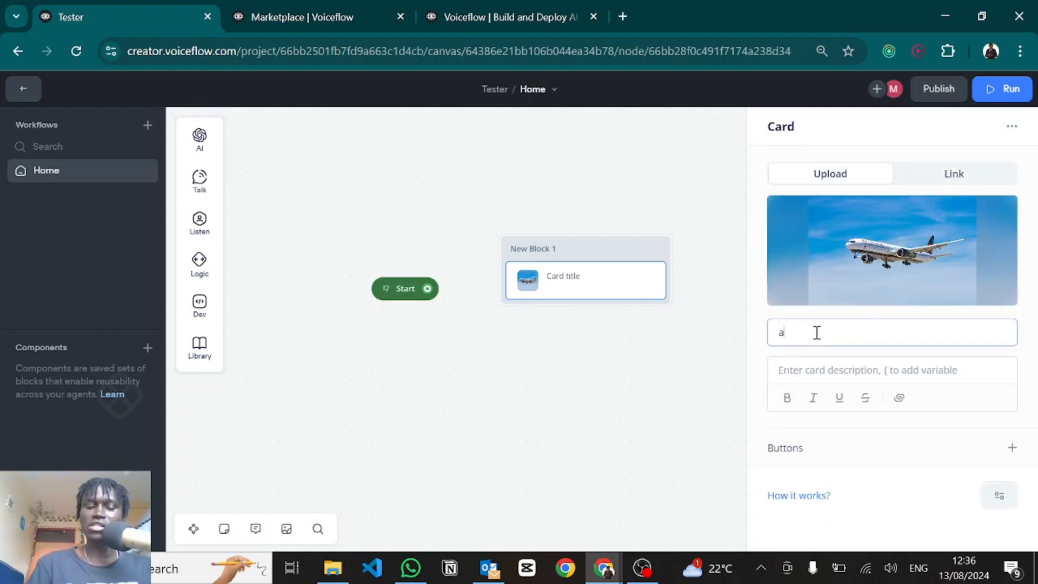
key("BackSpace")
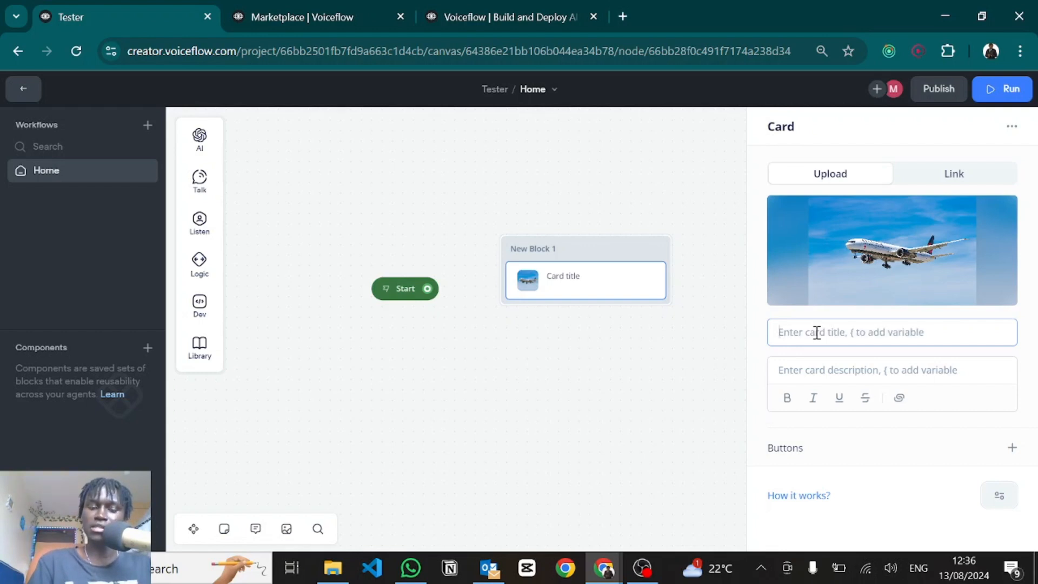
type("Airplane")
left_click(797, 373)
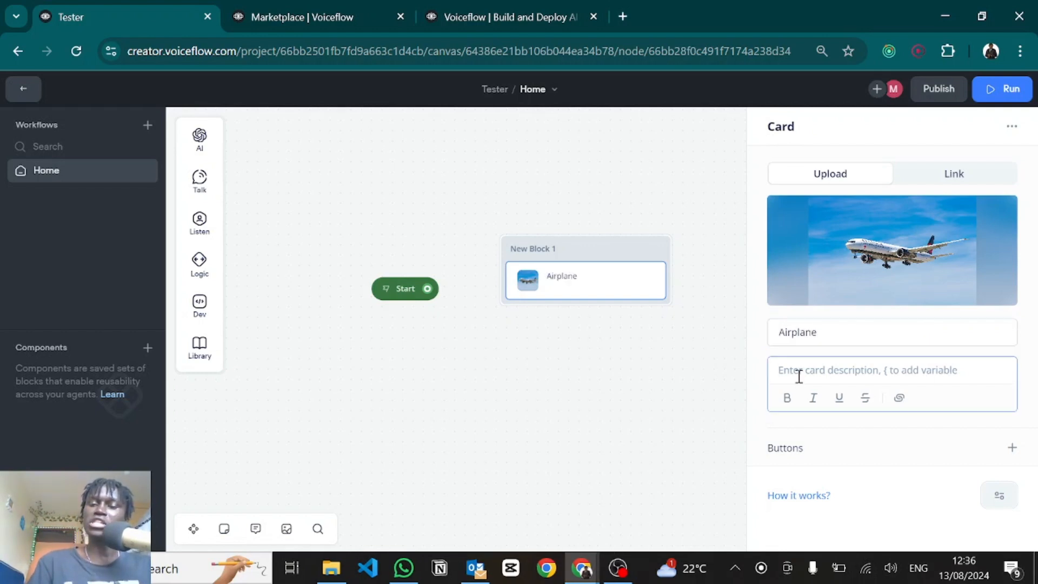
type("This is an aircraft")
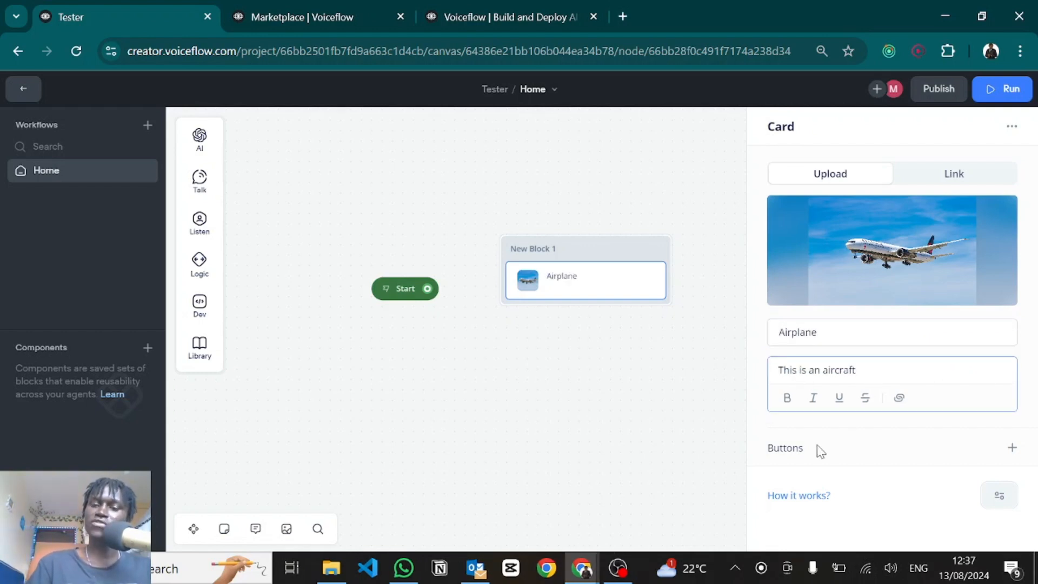
Step: Add two buttons to the card: 'Purchase' and 'View Aircraft'
left_click(1012, 447)
type("Purchase")
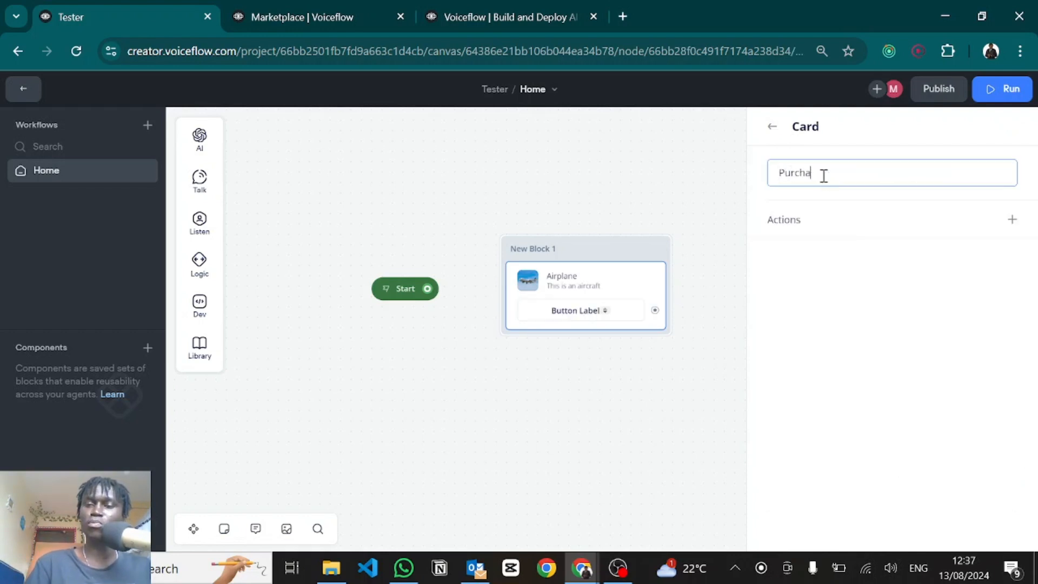
left_click(769, 128)
left_click(769, 129)
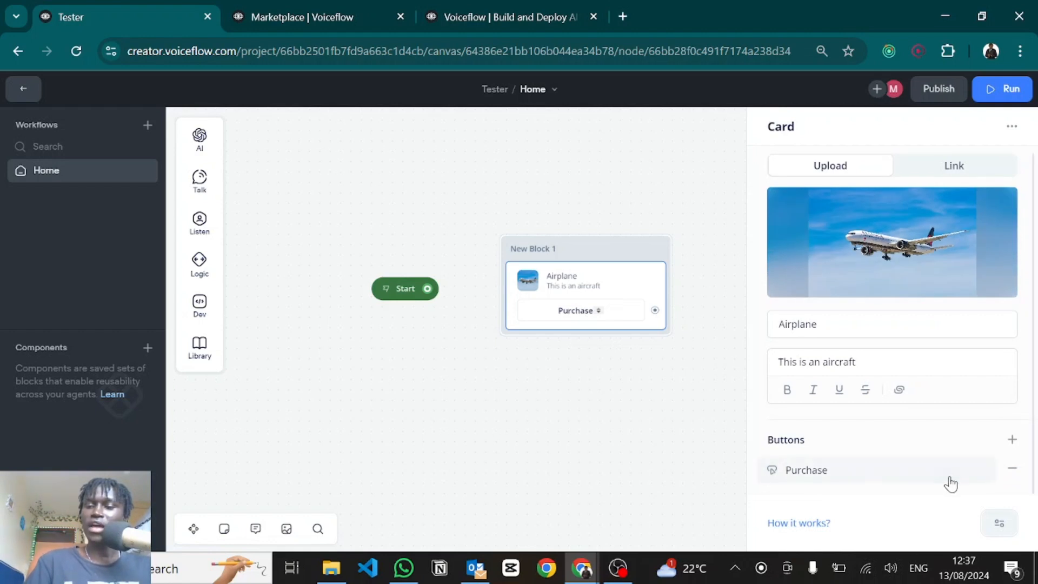
left_click(1012, 440)
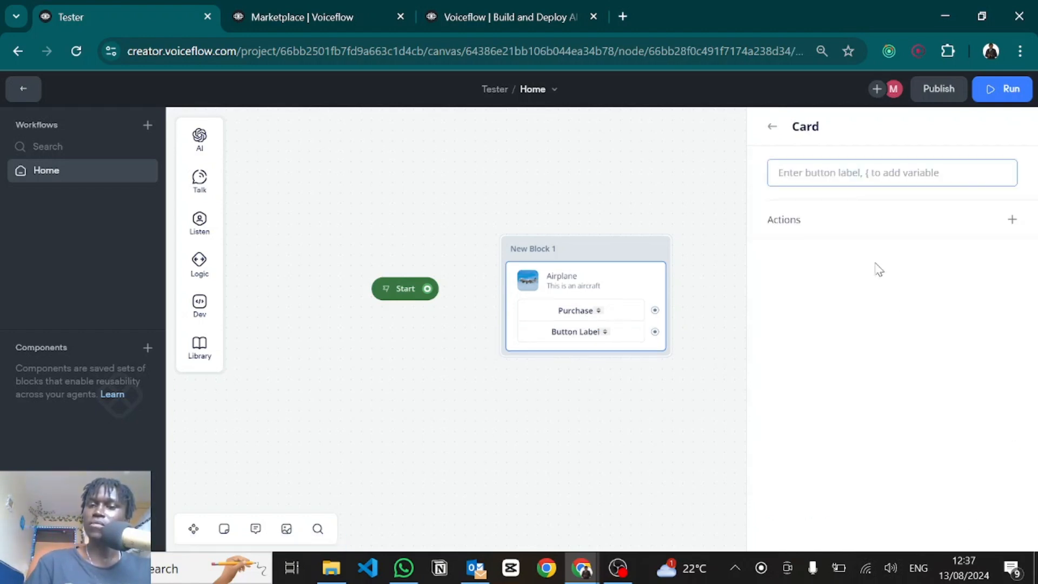
type("View")
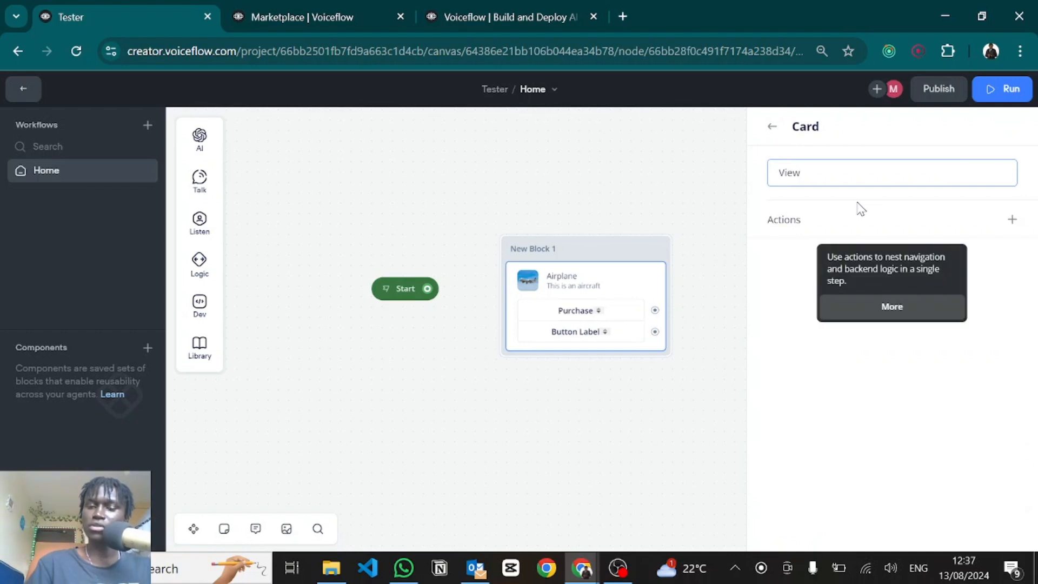
type(" Aircraft")
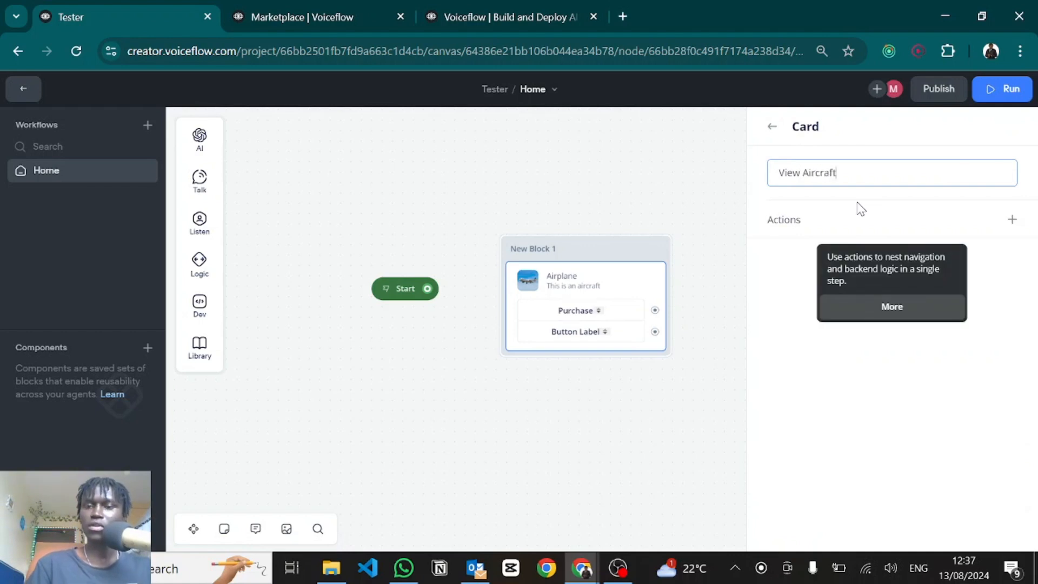
left_click(771, 128)
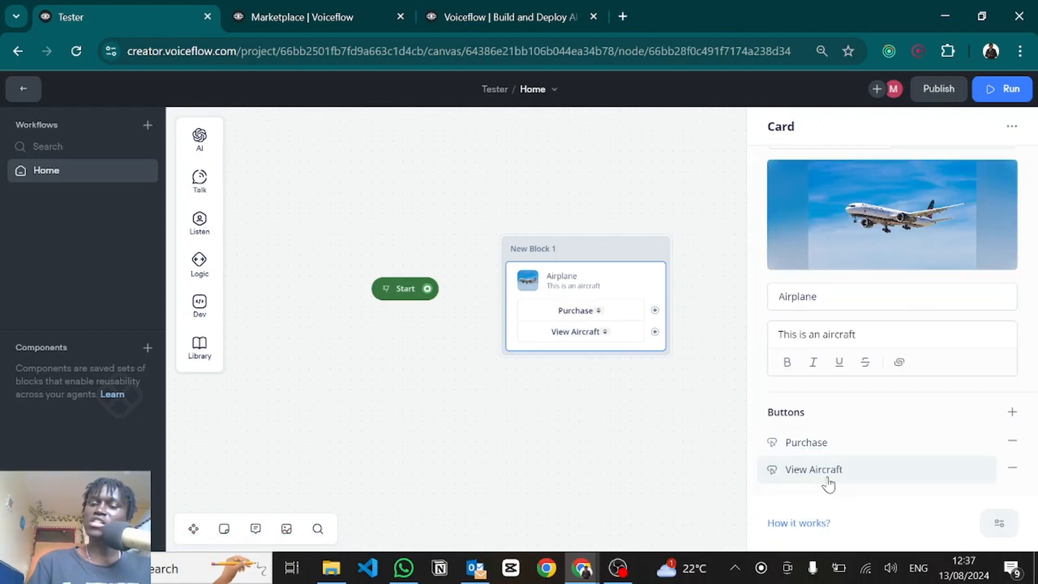
Step: Attach an Open URL action, with no address yet, to the View Aircraft button
left_click(827, 479)
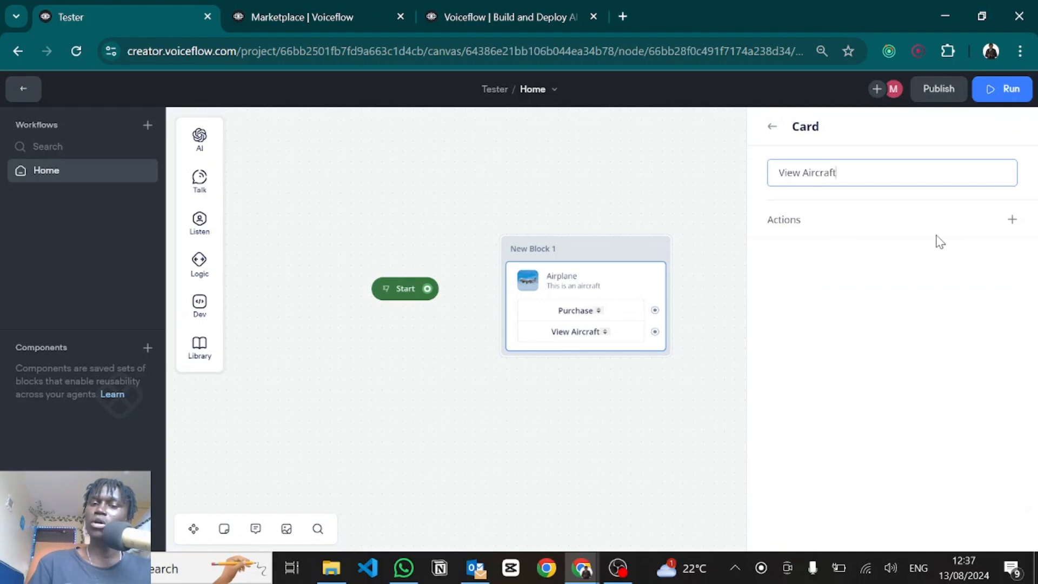
left_click(1008, 221)
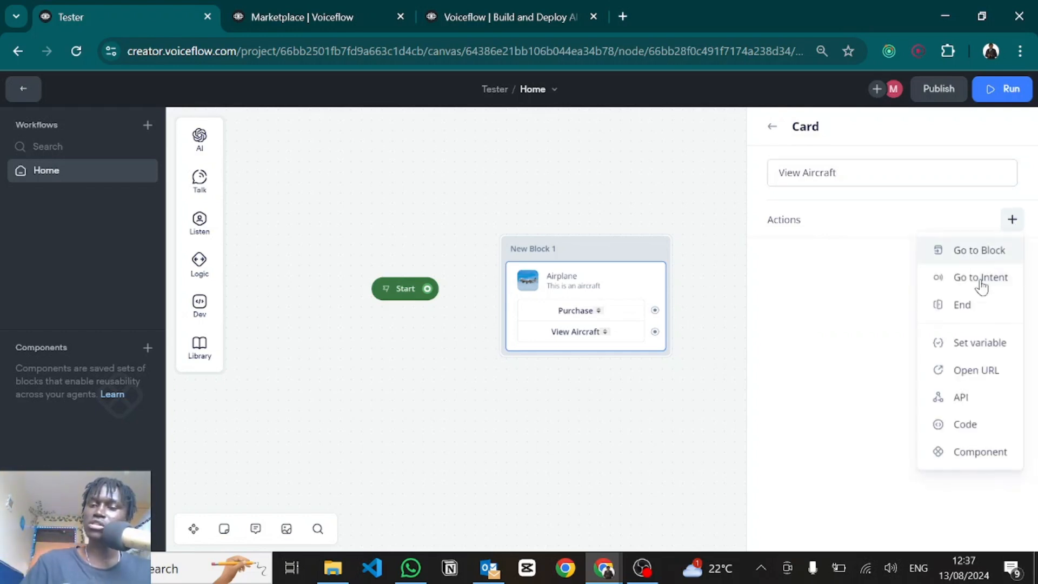
left_click(958, 372)
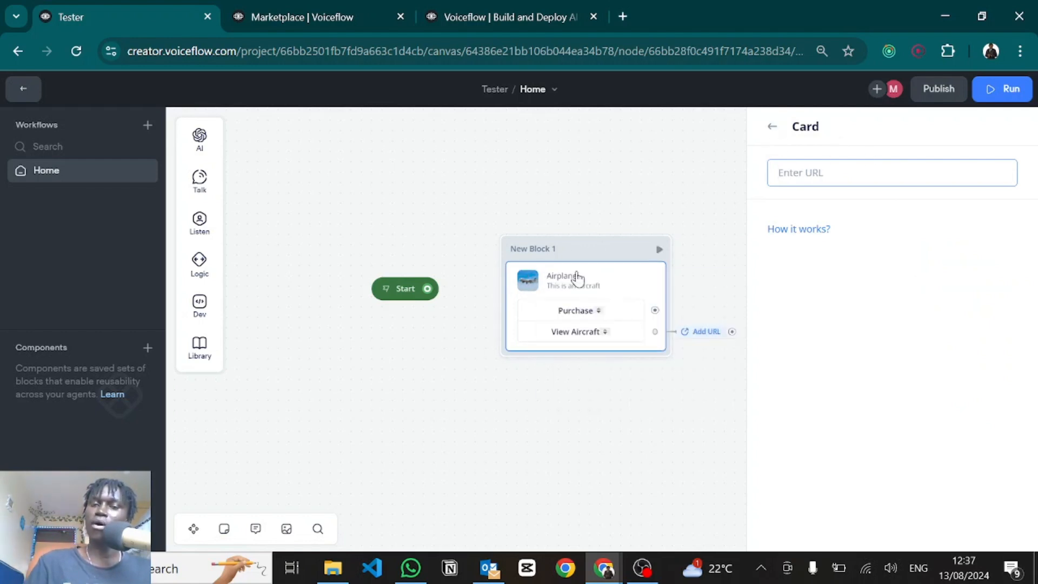
left_click(772, 129)
left_click(771, 128)
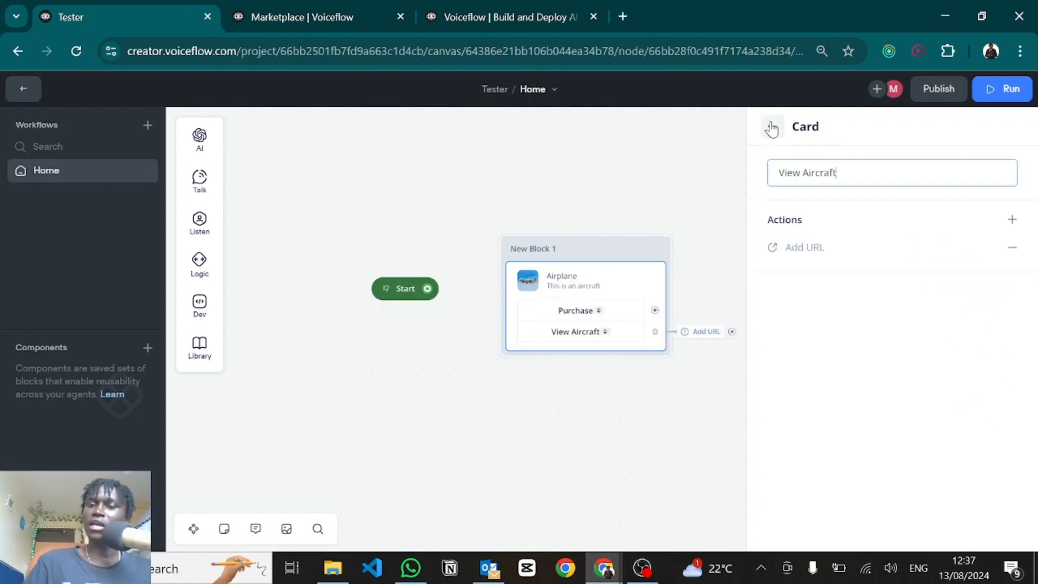
left_click(770, 127)
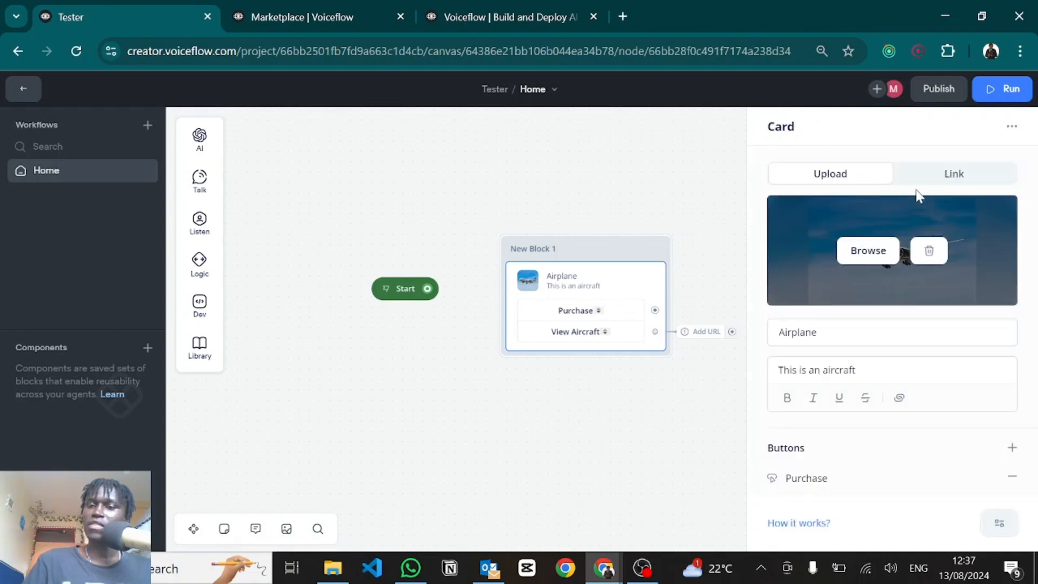
Step: Copy the card's aircraft.jpeg image URL and make it the View Aircraft button's open-URL target
left_click(943, 181)
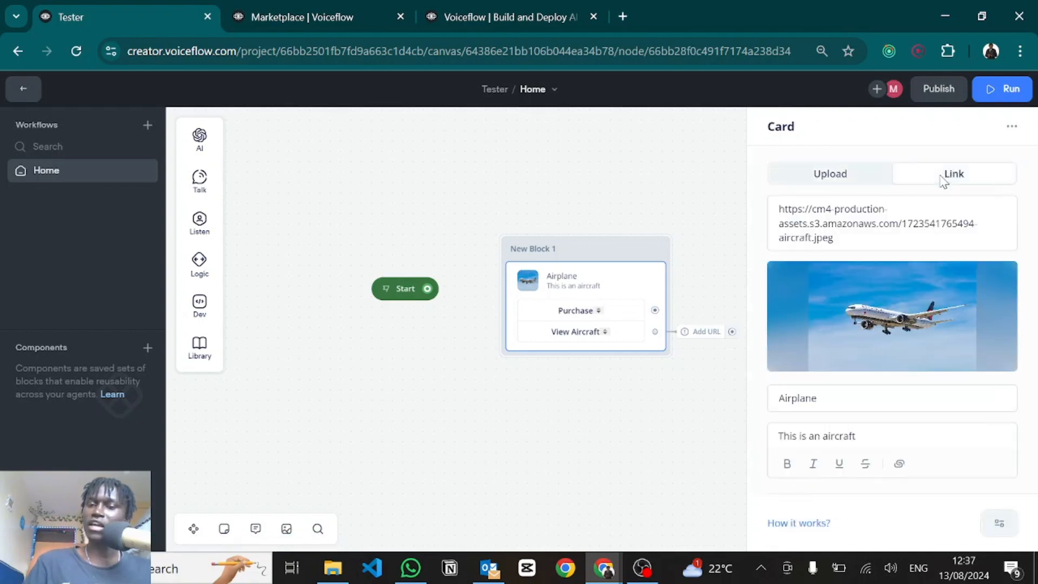
left_click_drag(841, 238, 769, 216)
key("ctrl+c")
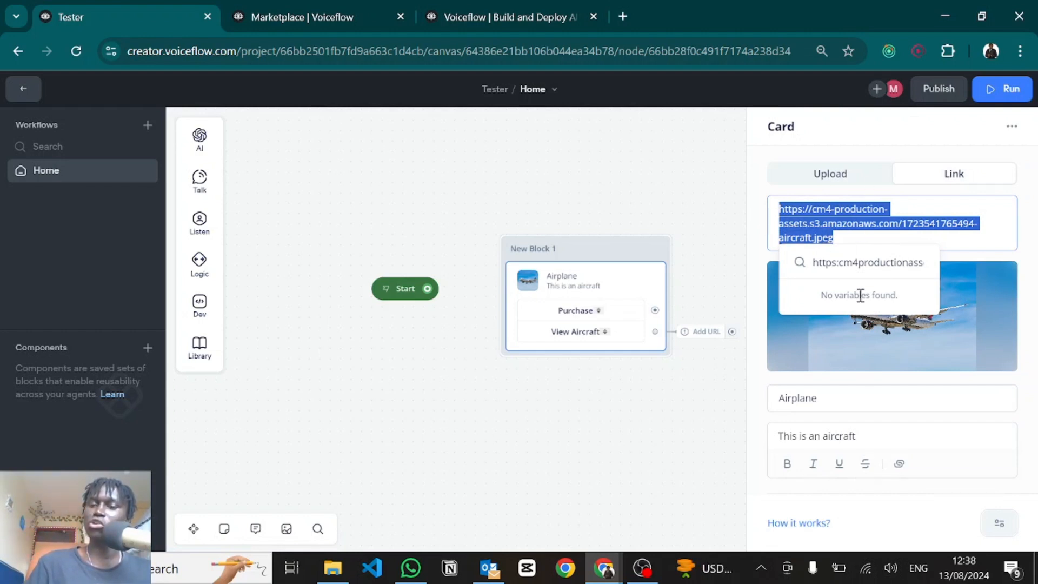
scroll(848, 394, "down", 2)
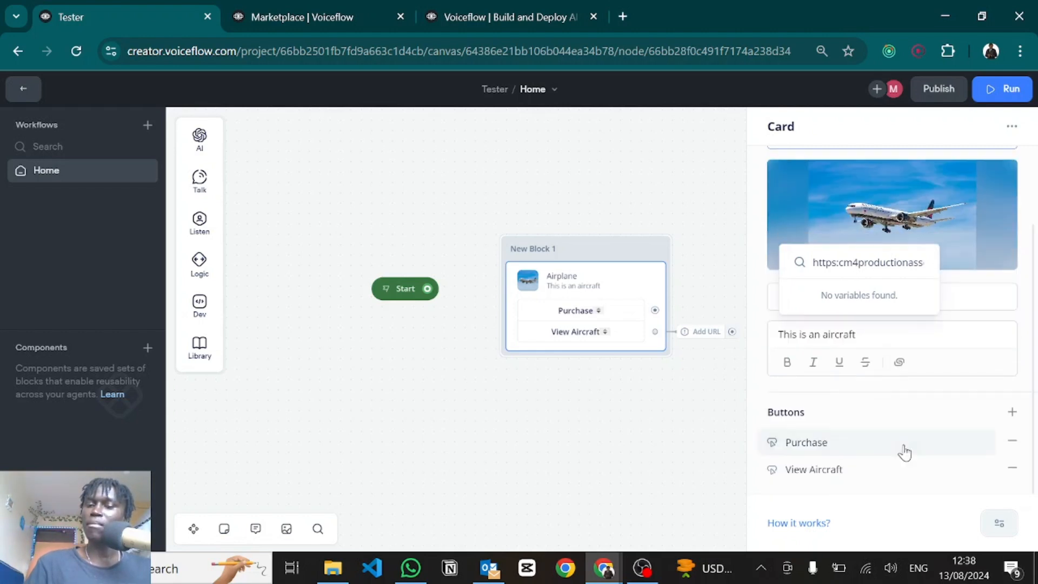
left_click(827, 473)
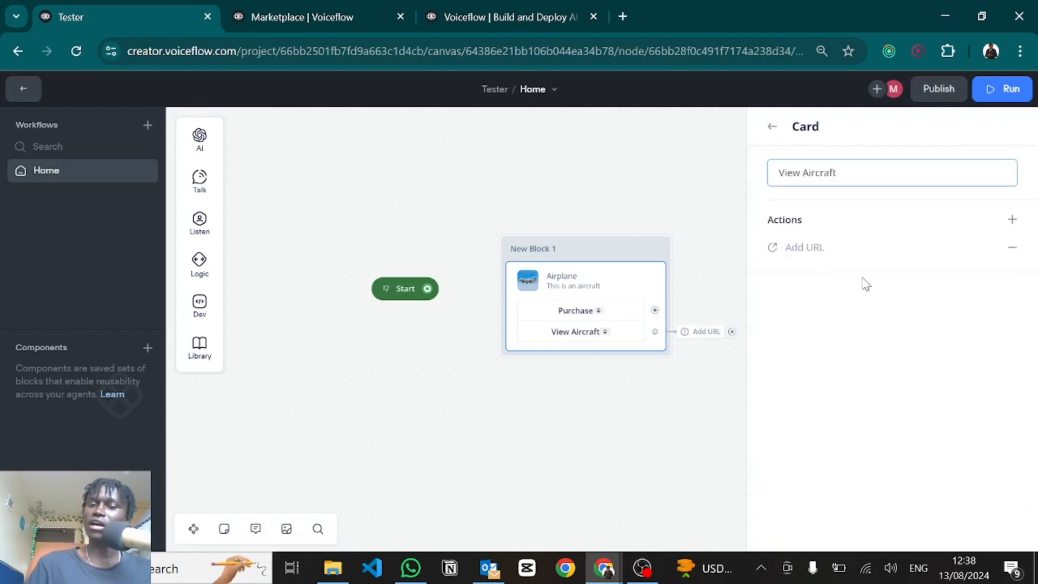
left_click(815, 253)
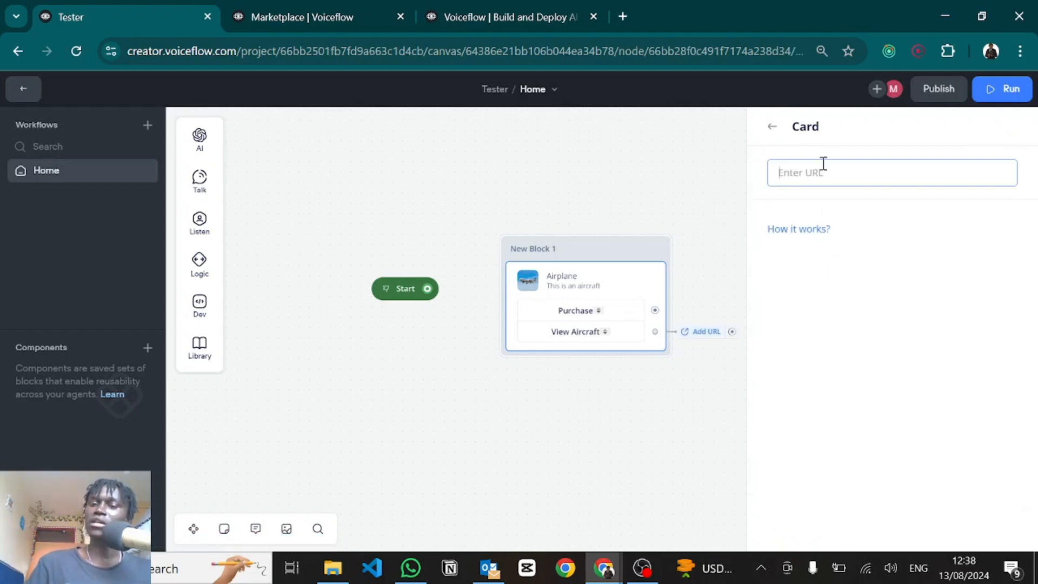
key("ctrl+v")
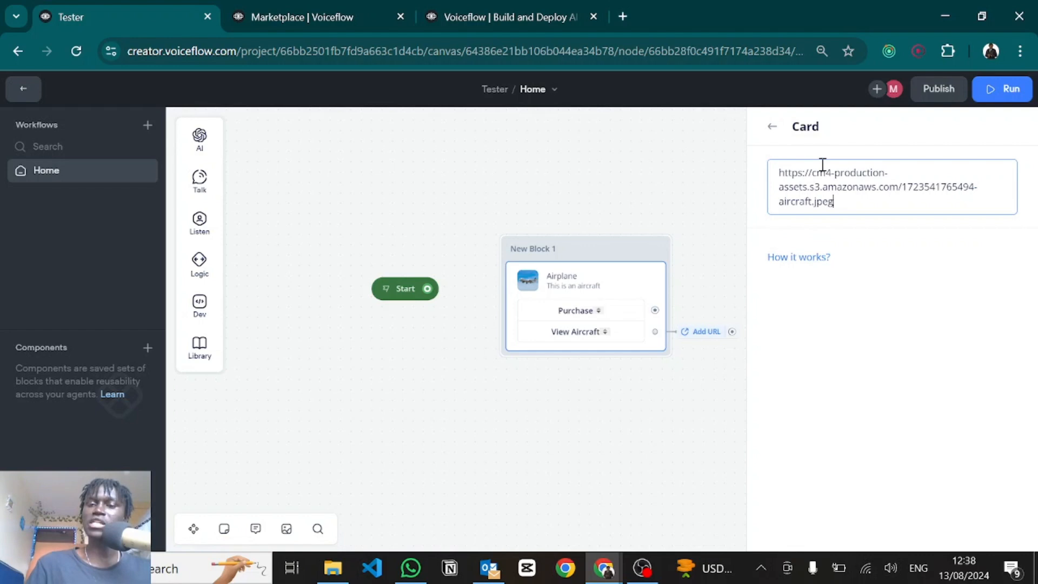
left_click(774, 130)
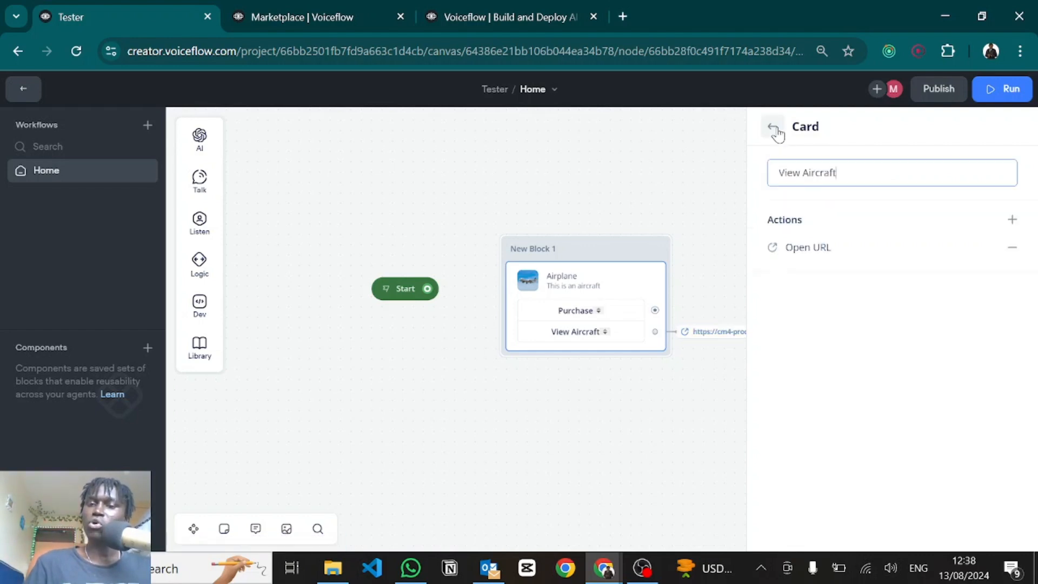
left_click(774, 128)
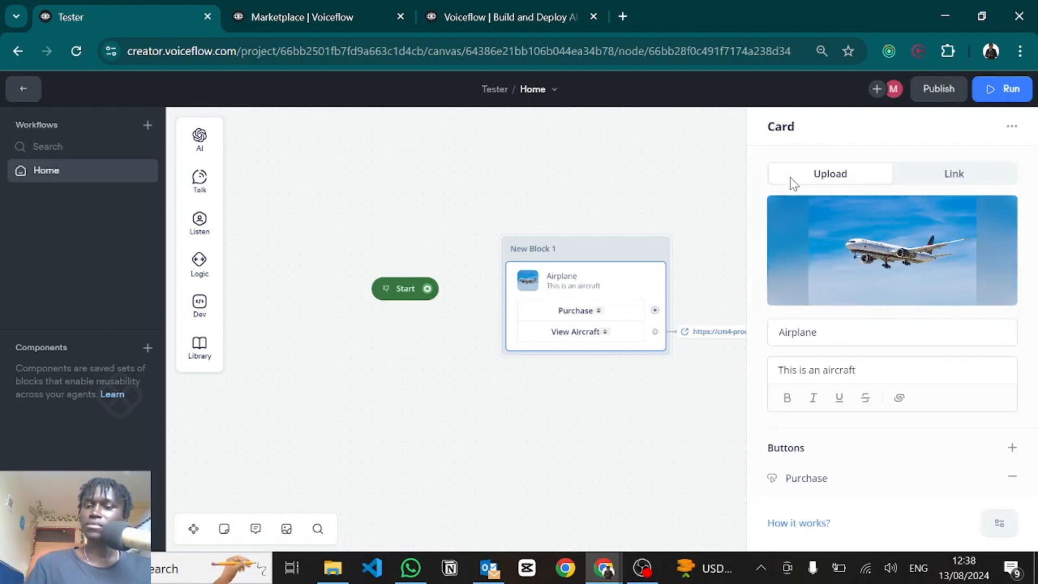
scroll(868, 375, "down", 1)
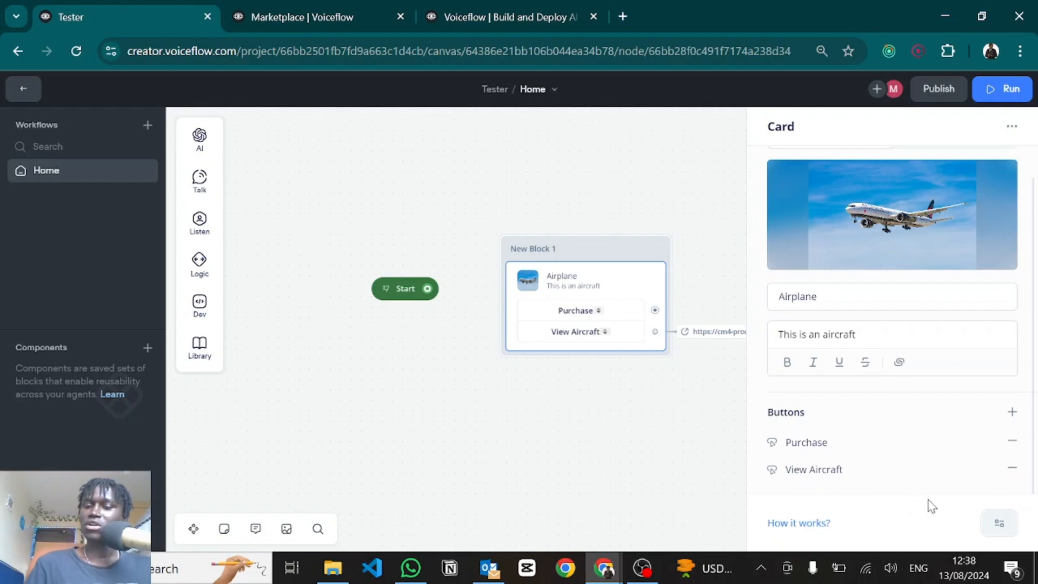
left_click_drag(537, 452, 412, 455)
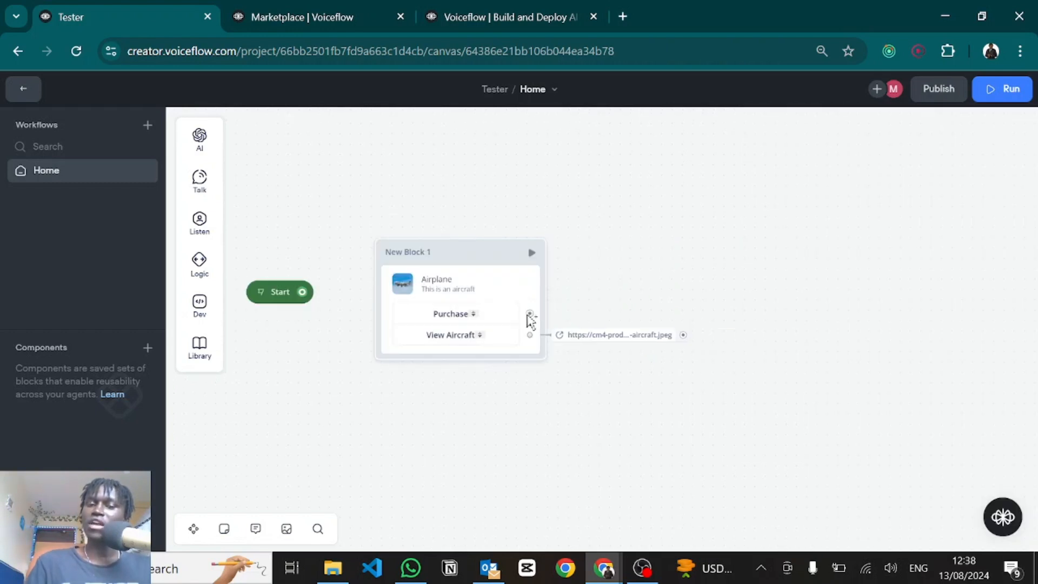
Step: From Purchase, add a text reply 'You want to purchase? Click the link below to visit product page:' followed by 'Link'
left_click_drag(530, 314, 644, 243)
mouse_move(732, 285)
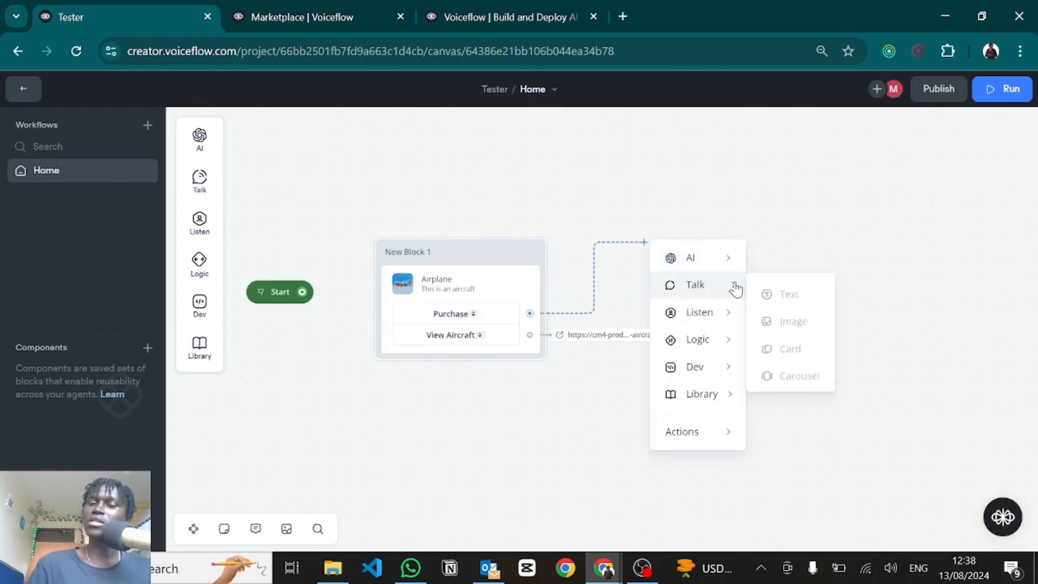
left_click(774, 298)
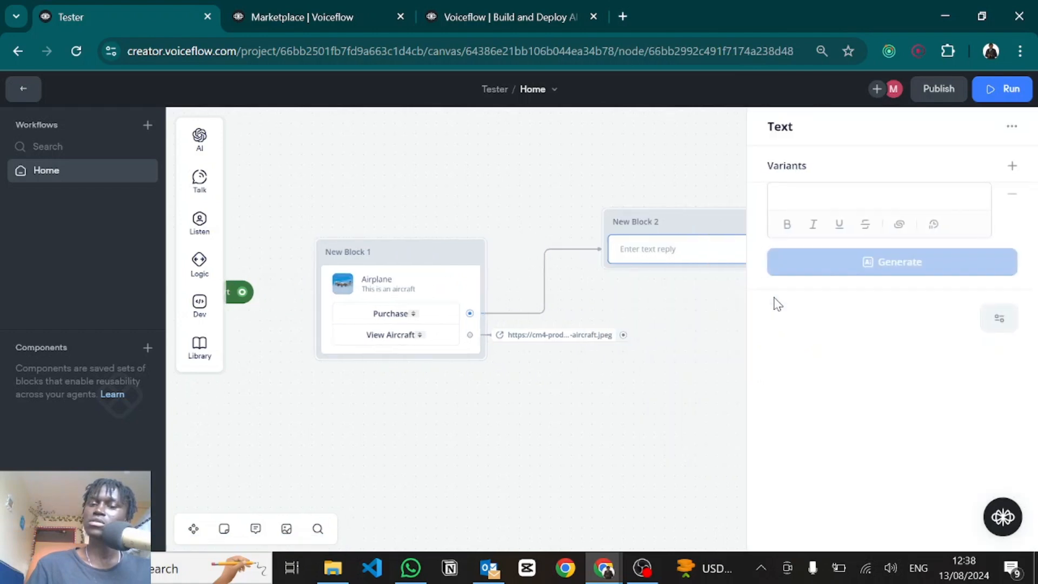
type("You want to purchase? Click the link below to visit product page:")
key("Return")
key("Return")
type("Link")
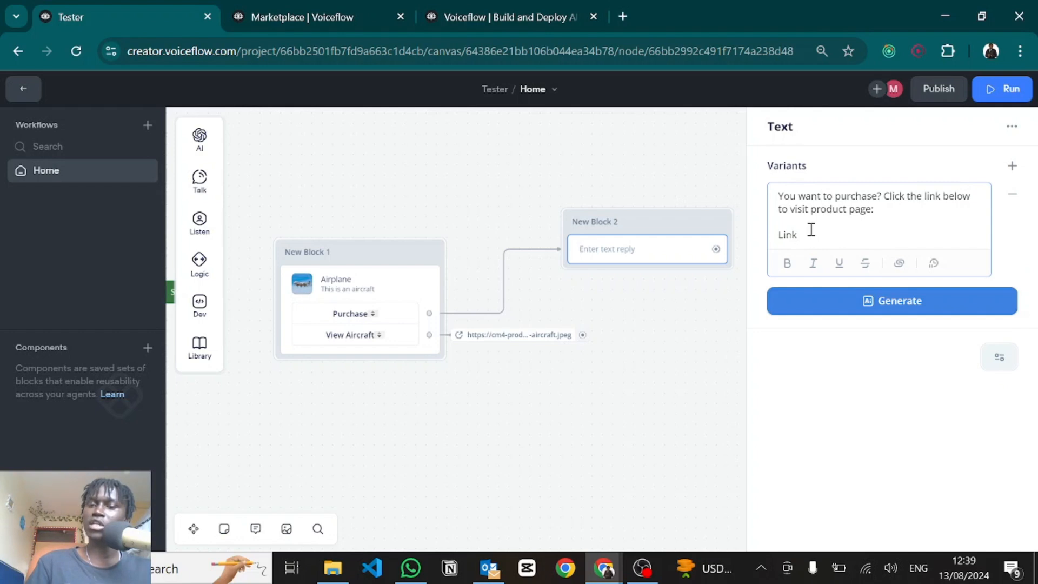
left_click_drag(797, 238, 774, 240)
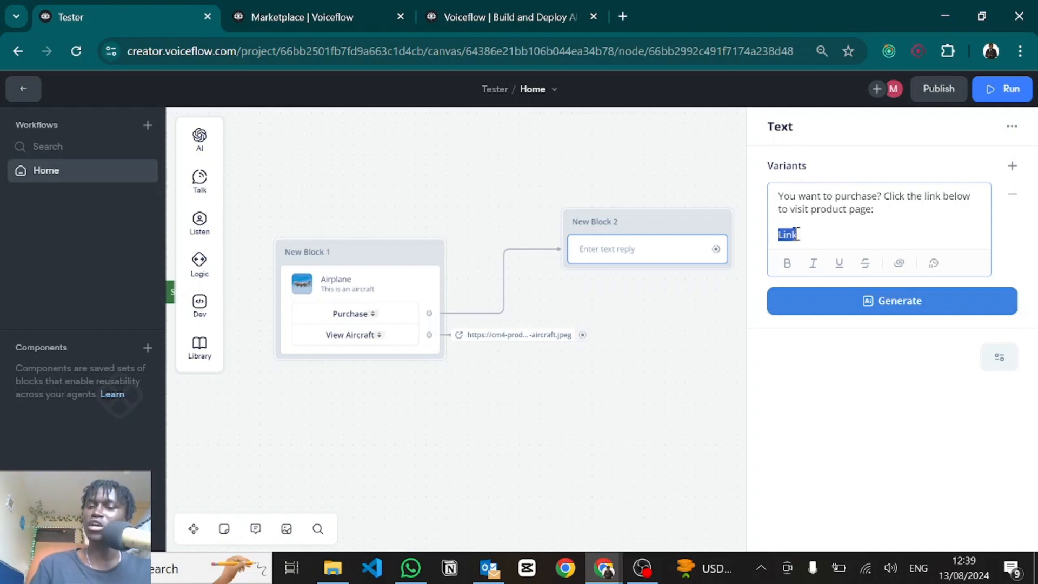
Step: Hyperlink 'Link' to the Voiceflow marketplace URL, then connect Start to New Block 1
left_click(899, 264)
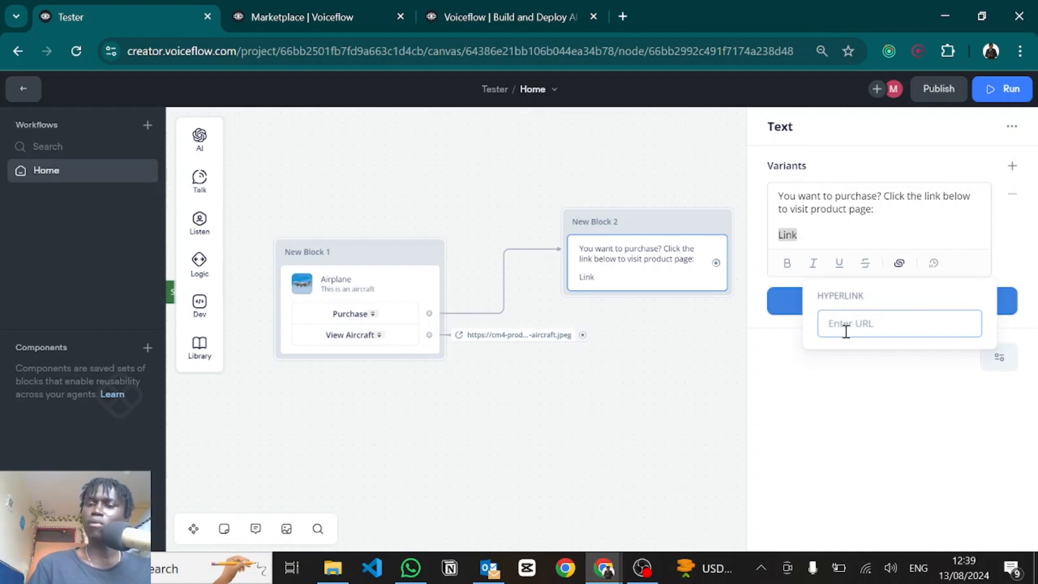
left_click(285, 17)
left_click(287, 48)
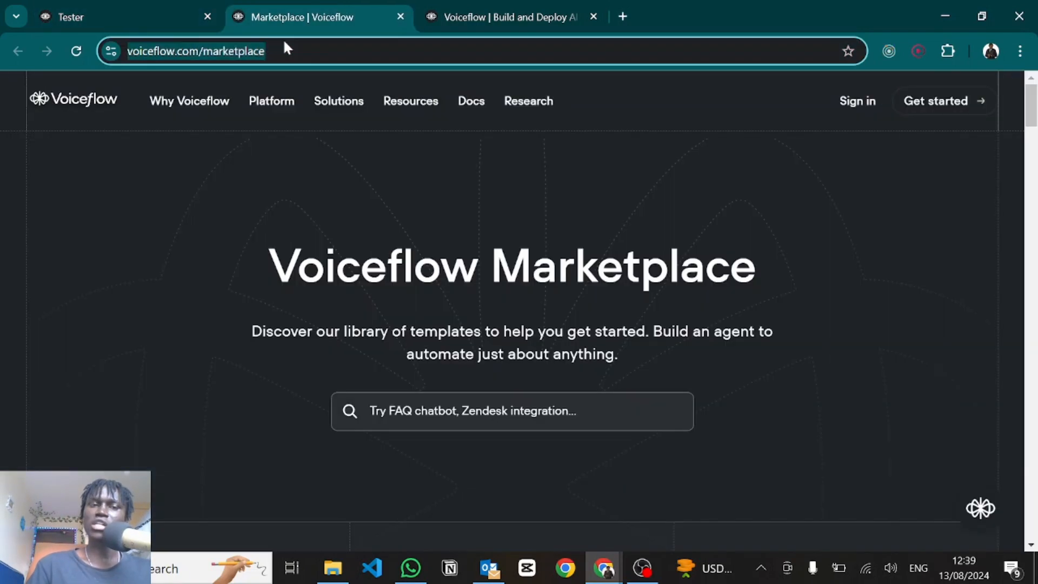
left_click(165, 11)
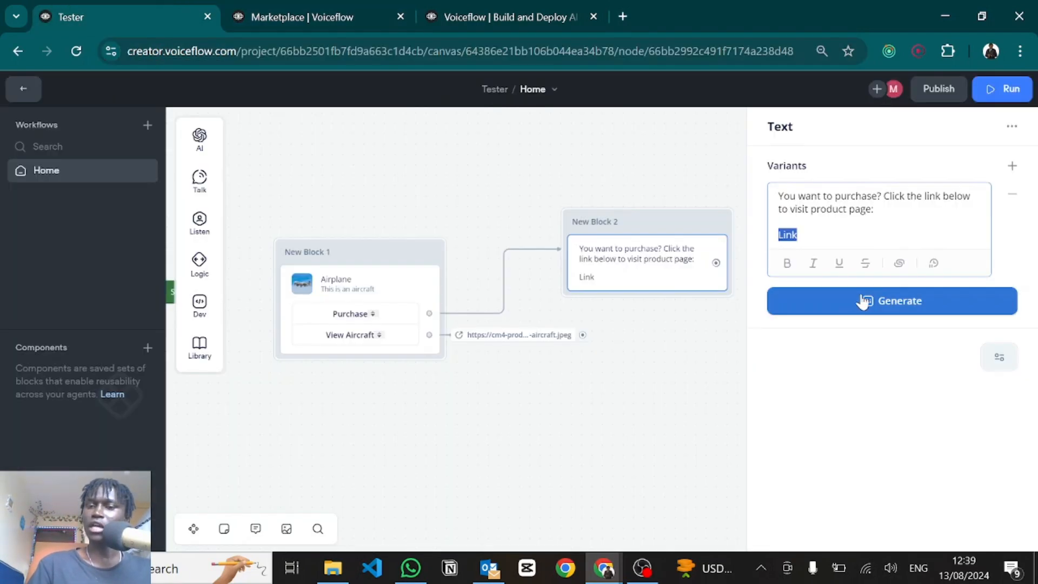
left_click(903, 264)
key("ctrl+v")
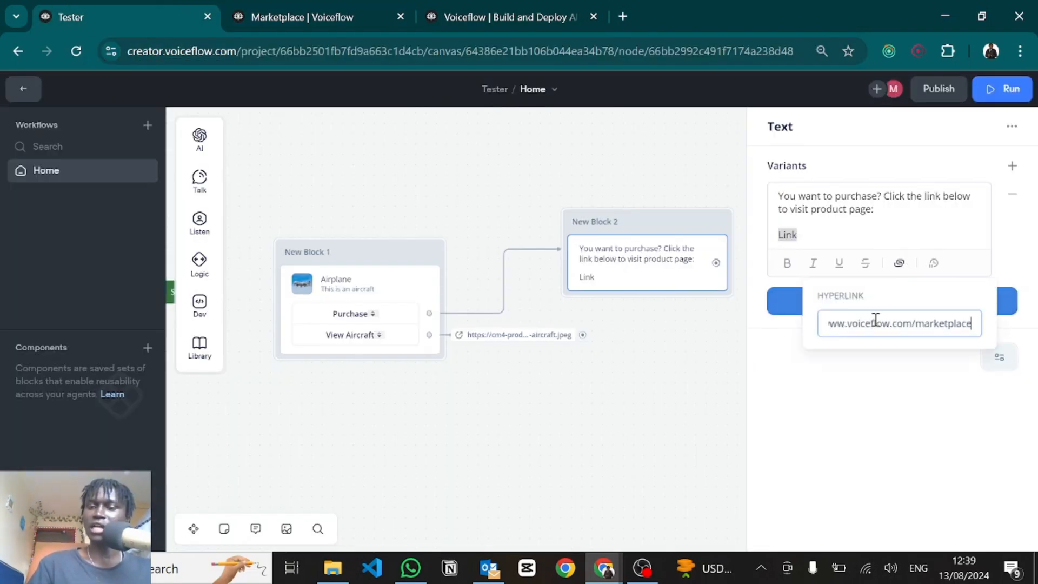
key("Return")
left_click(867, 399)
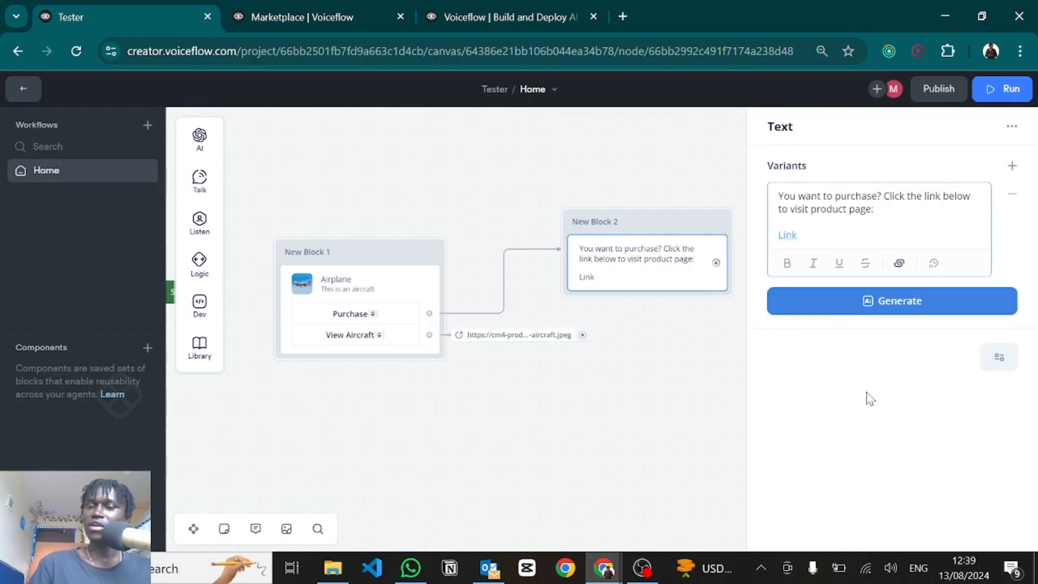
left_click(683, 357)
left_click_drag(334, 266, 443, 226)
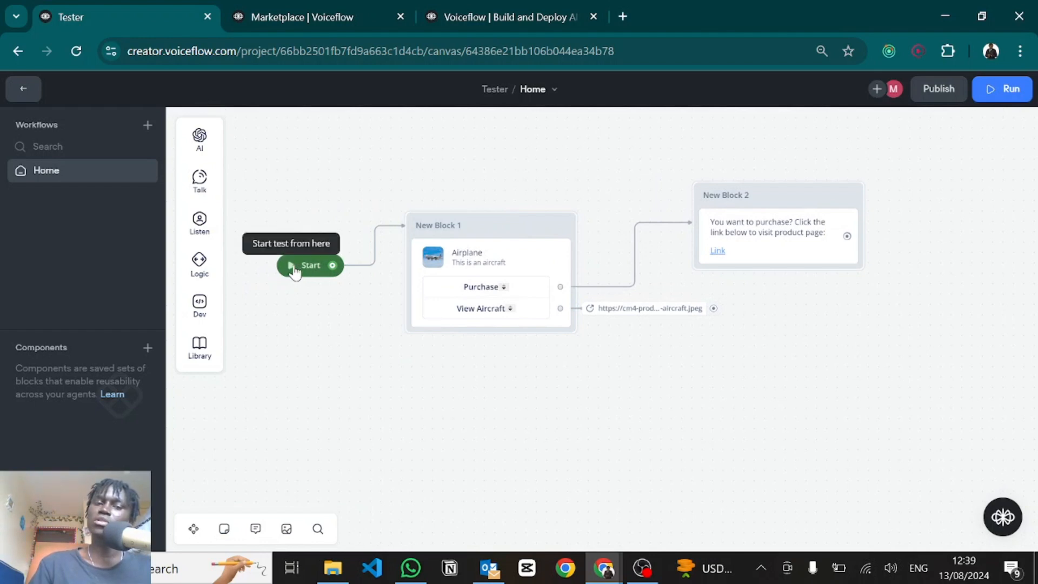
Step: Test the flow by choosing Purchase and following the reply's marketplace Link
left_click(299, 270)
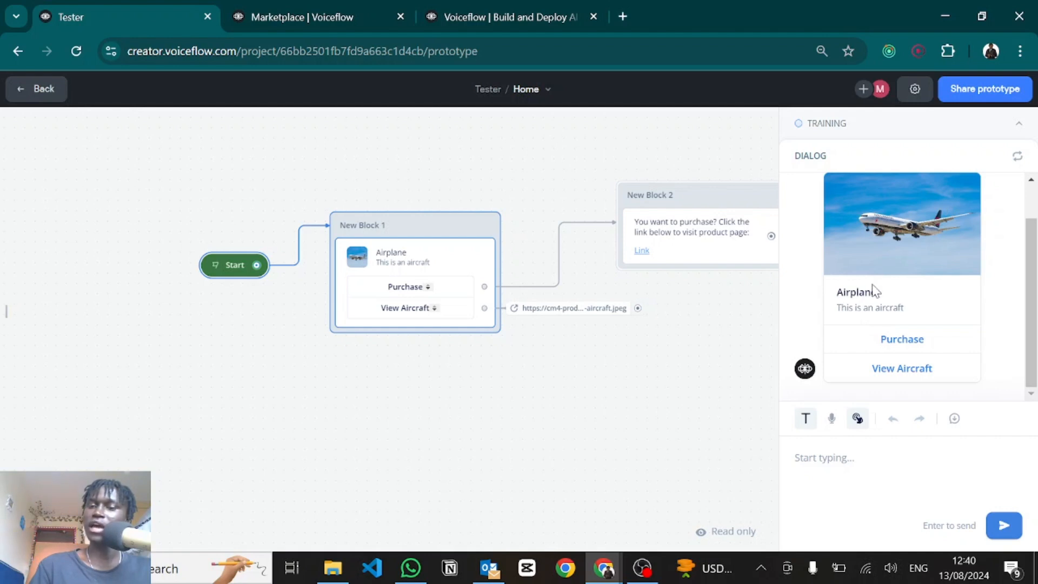
left_click(902, 339)
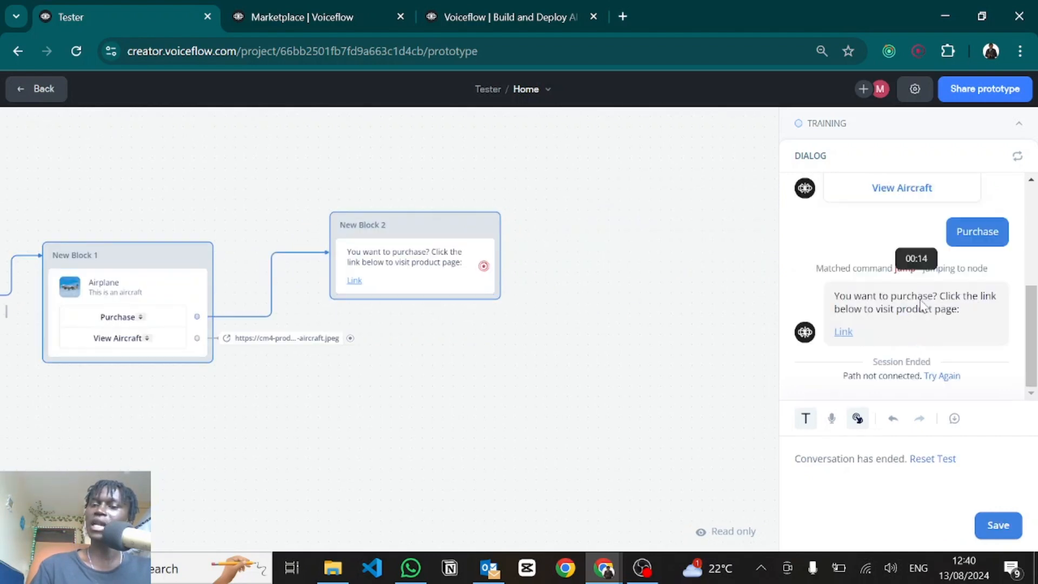
left_click(846, 330)
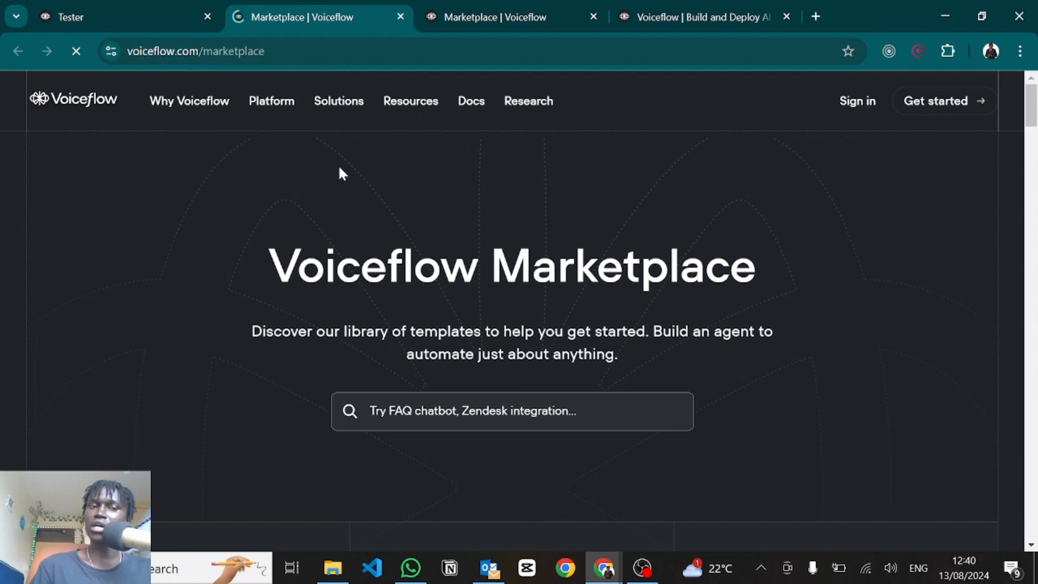
key("ctrl+w")
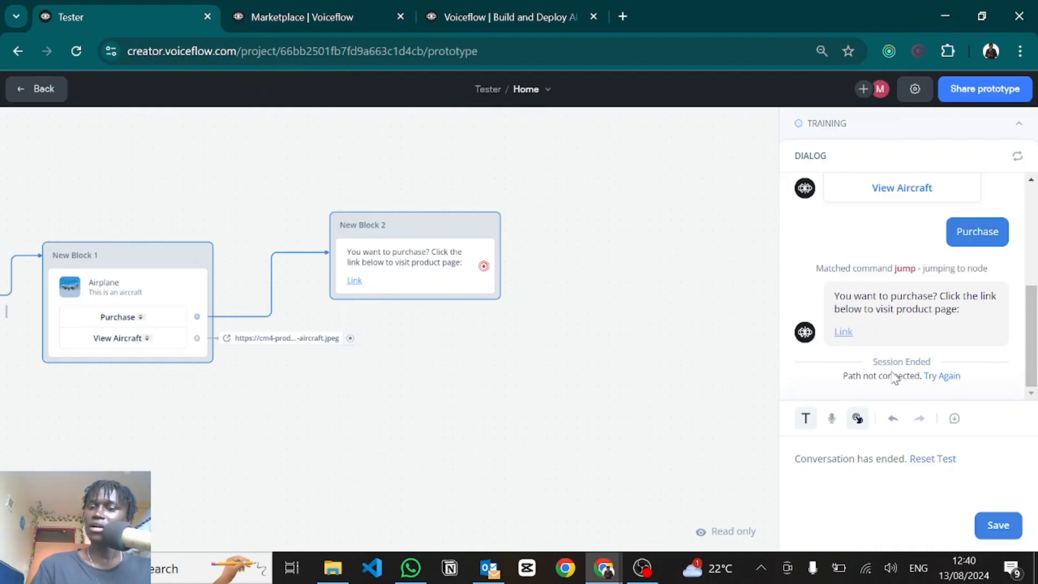
Step: Rerun the test to view the aircraft image, then delete both blocks, leaving only Start
left_click(934, 459)
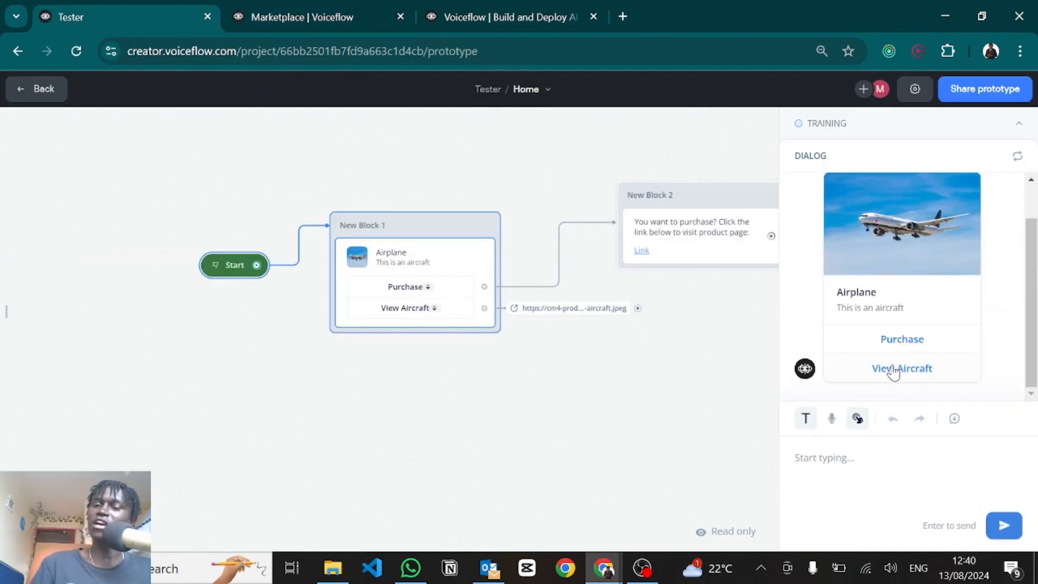
left_click(895, 369)
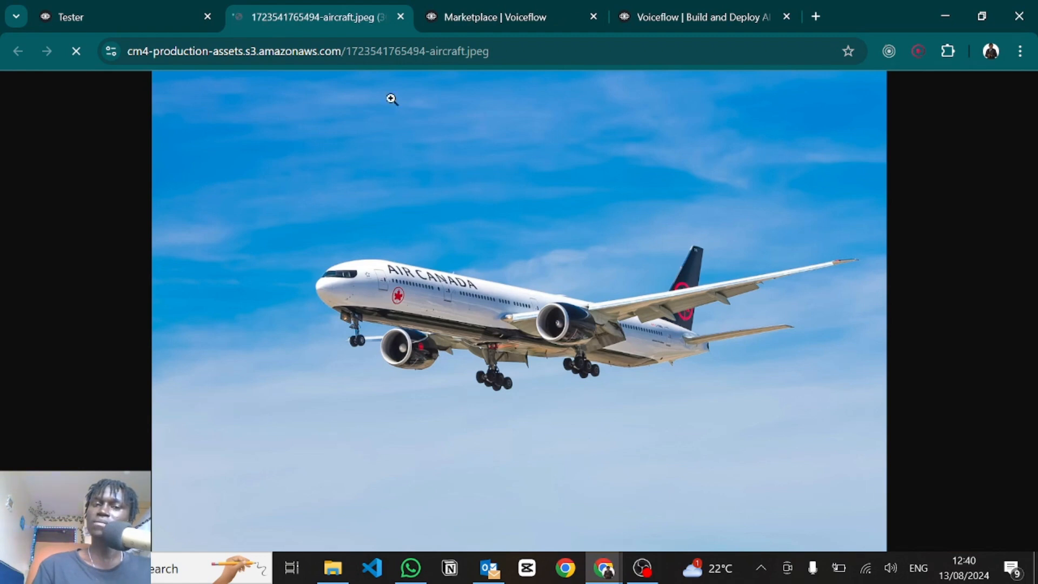
left_click(400, 17)
key("Escape")
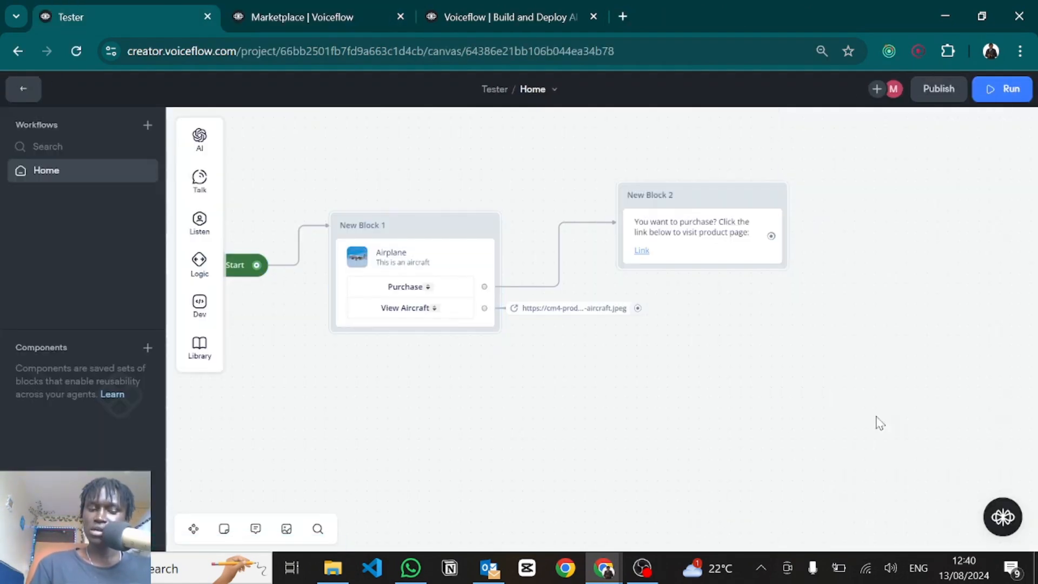
left_click_drag(876, 416, 316, 184)
key("Delete")
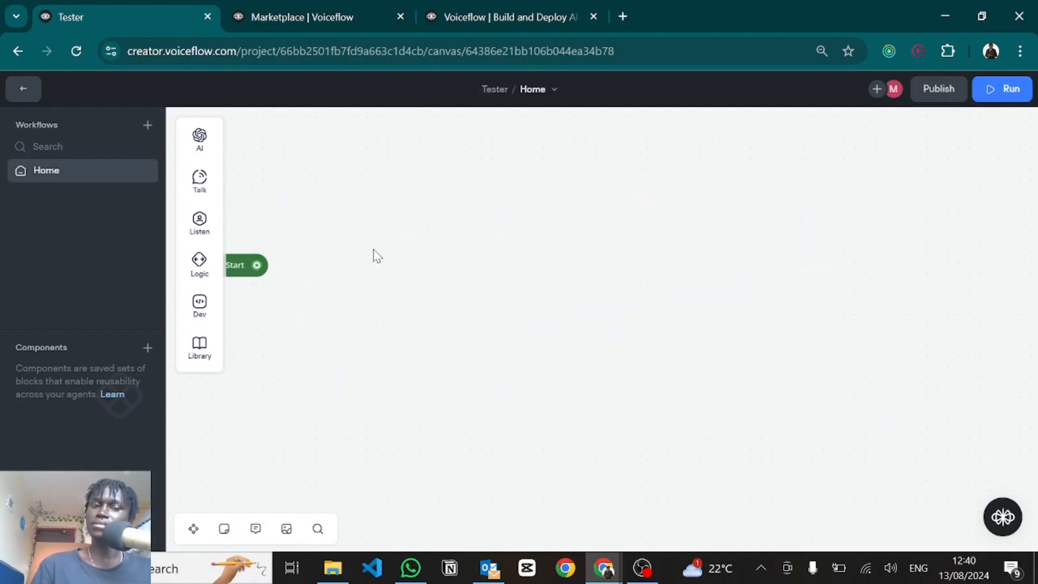
Step: Add a Carousel block and give its first card an airplane image by URL
mouse_move(200, 178)
left_click_drag(278, 253, 544, 189)
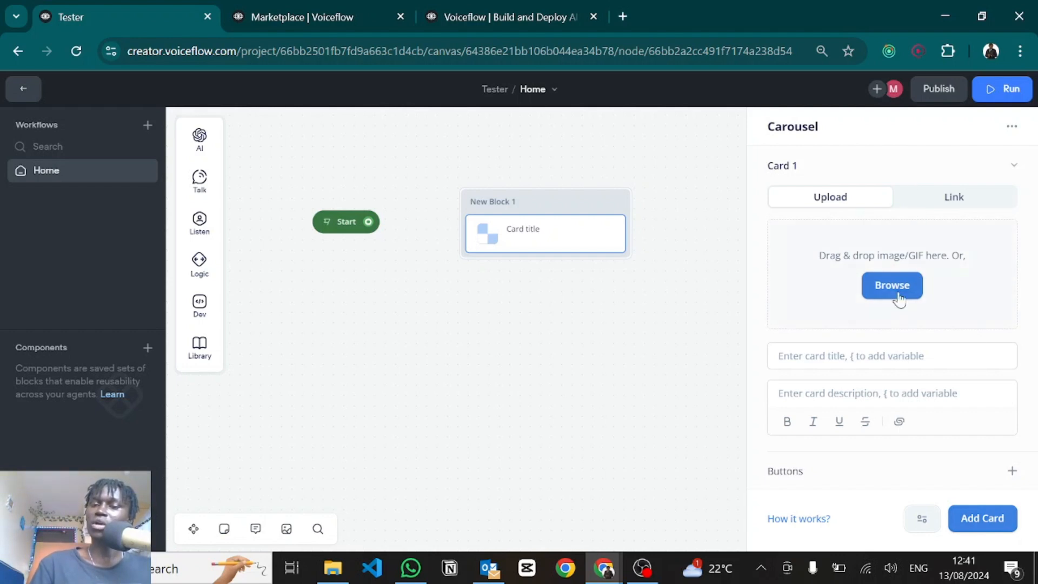
left_click(892, 293)
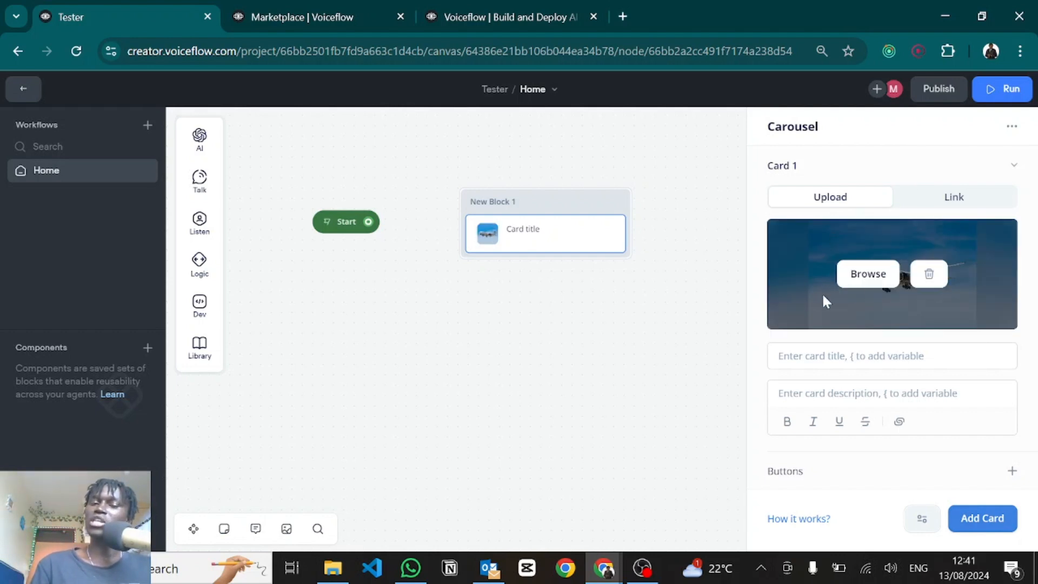
left_click(953, 200)
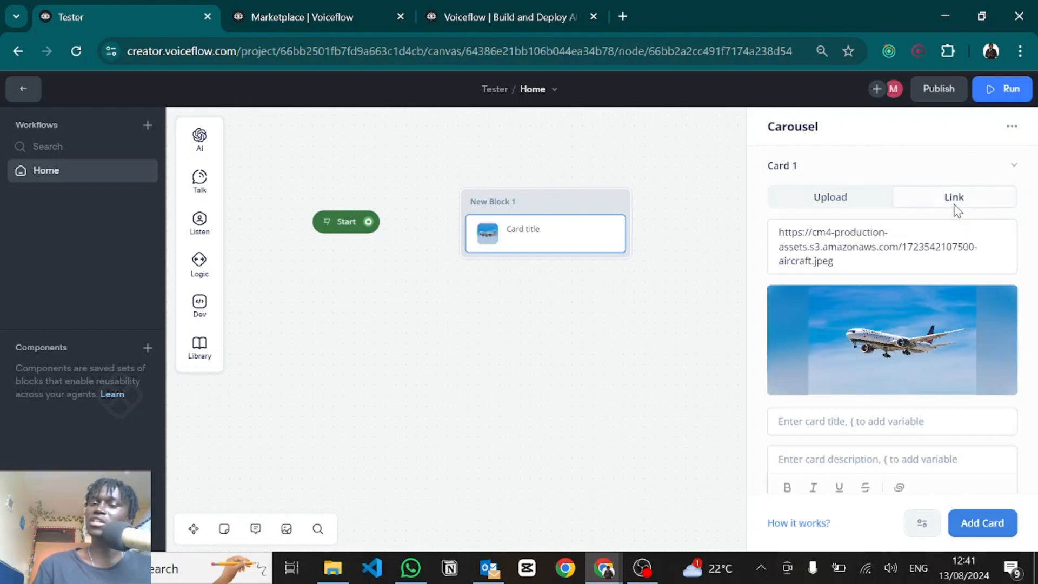
triple_click(841, 247)
key("ctrl+c")
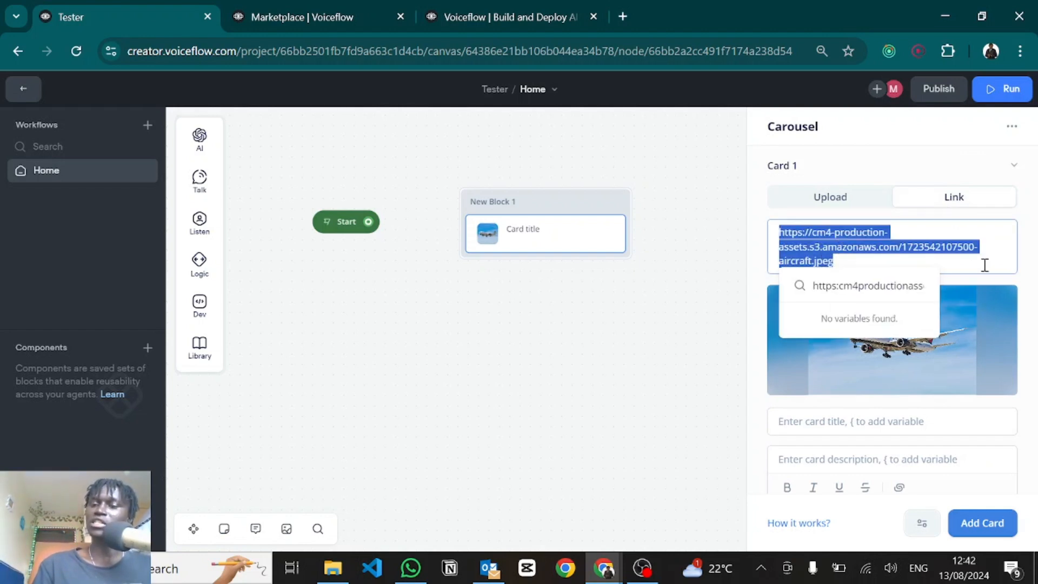
left_click(1031, 266)
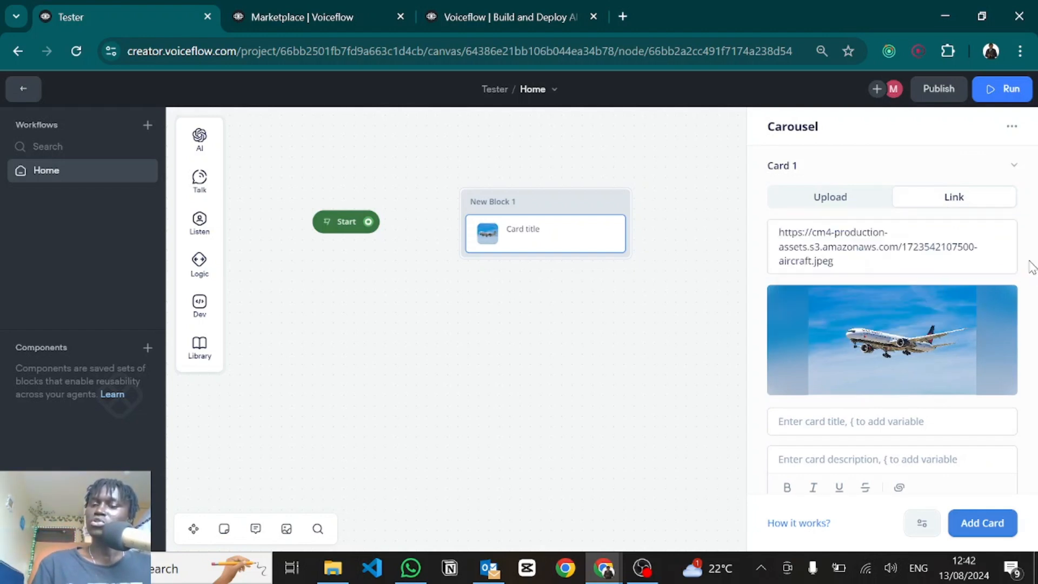
Step: Give the first card title 'wsdcasd', description 'scsadc' and a button 'c'
left_click(826, 430)
type("wsdcasd")
scroll(826, 429, "down", 1)
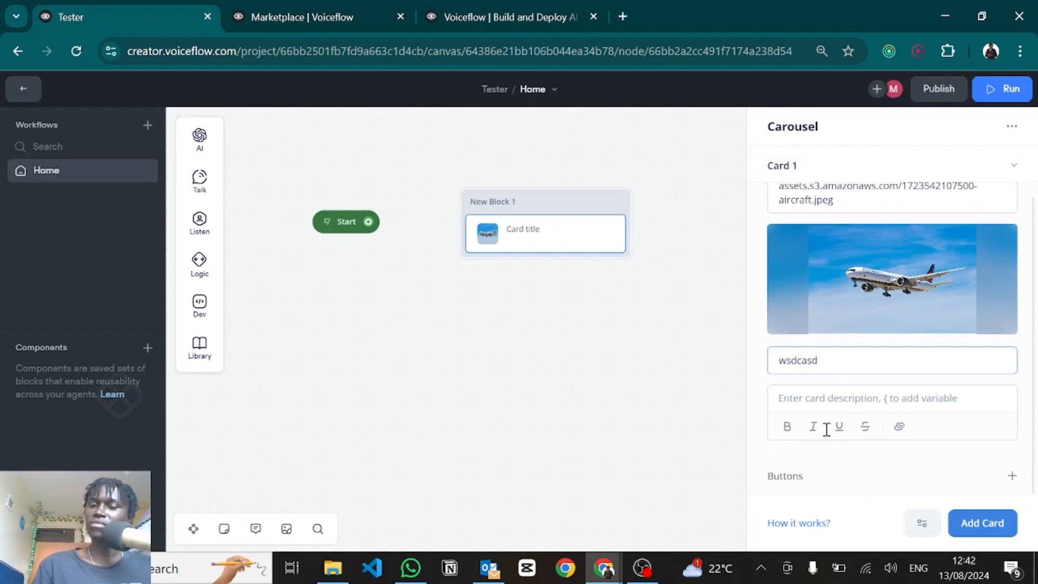
left_click(804, 390)
type("sc")
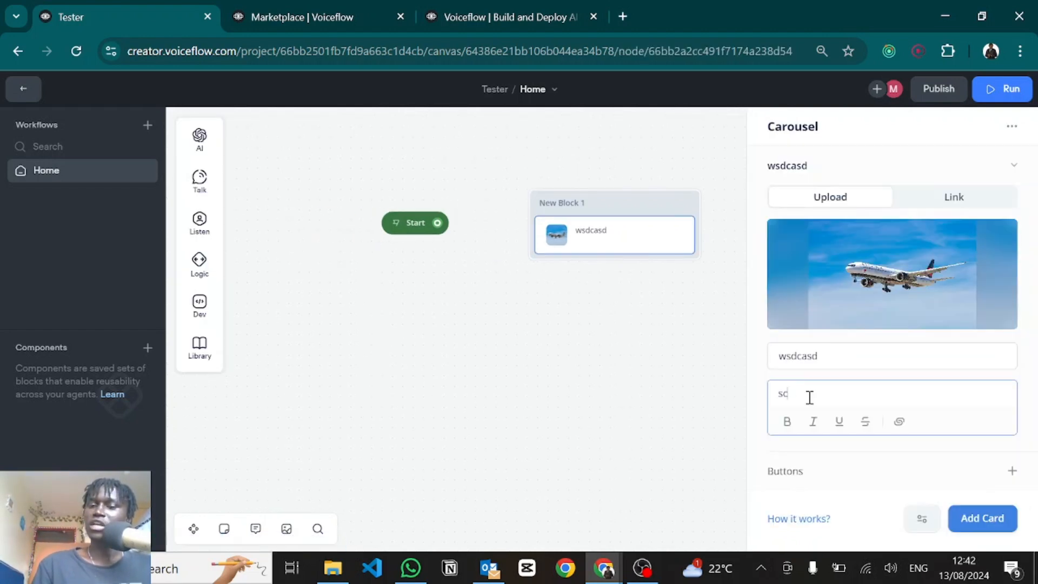
type("sadc")
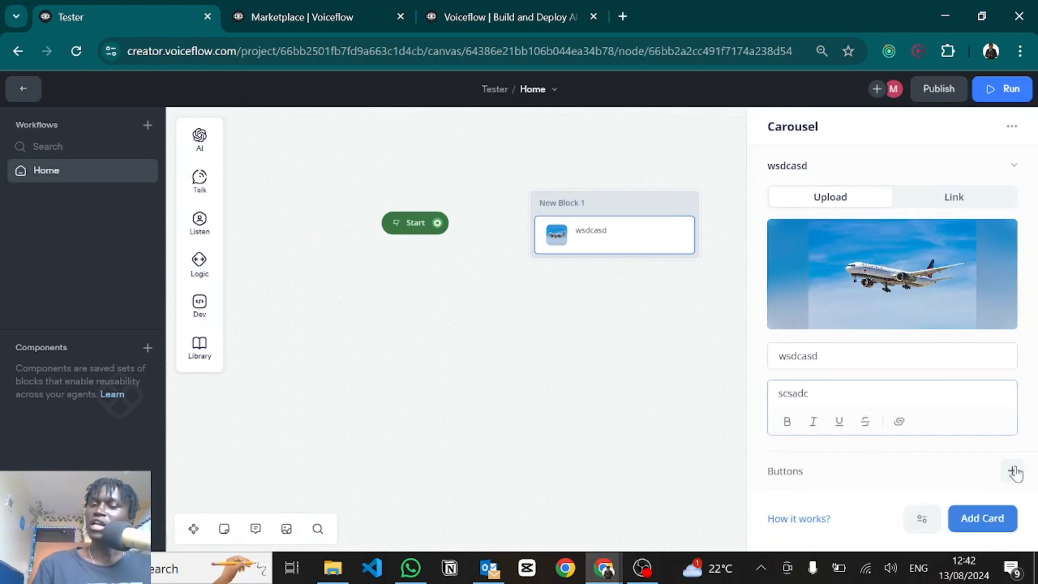
left_click(1012, 470)
type("csdcsa")
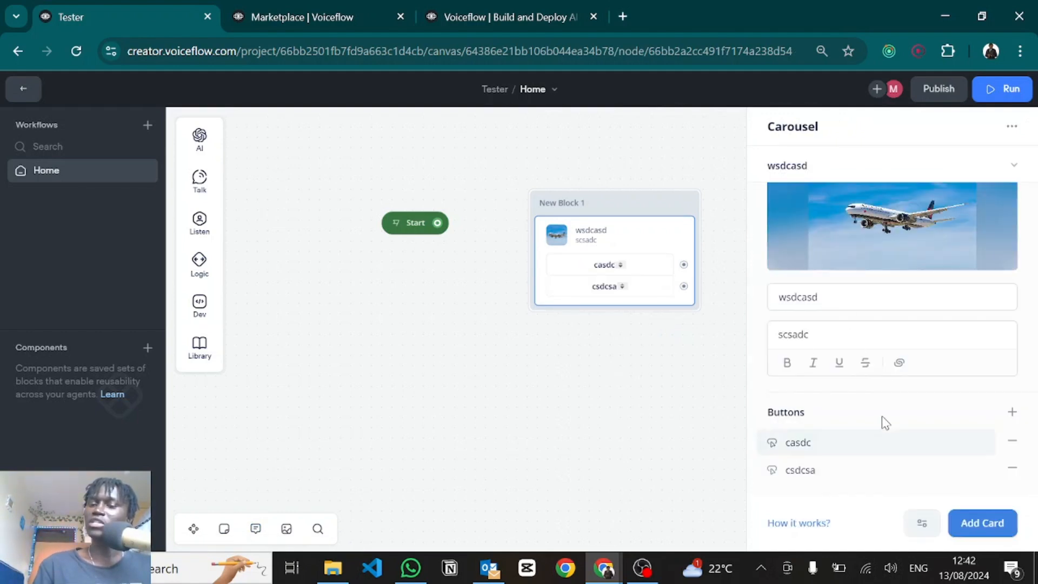
Step: Add Card 2 and paste the aircraft image URL as its image link
left_click(973, 531)
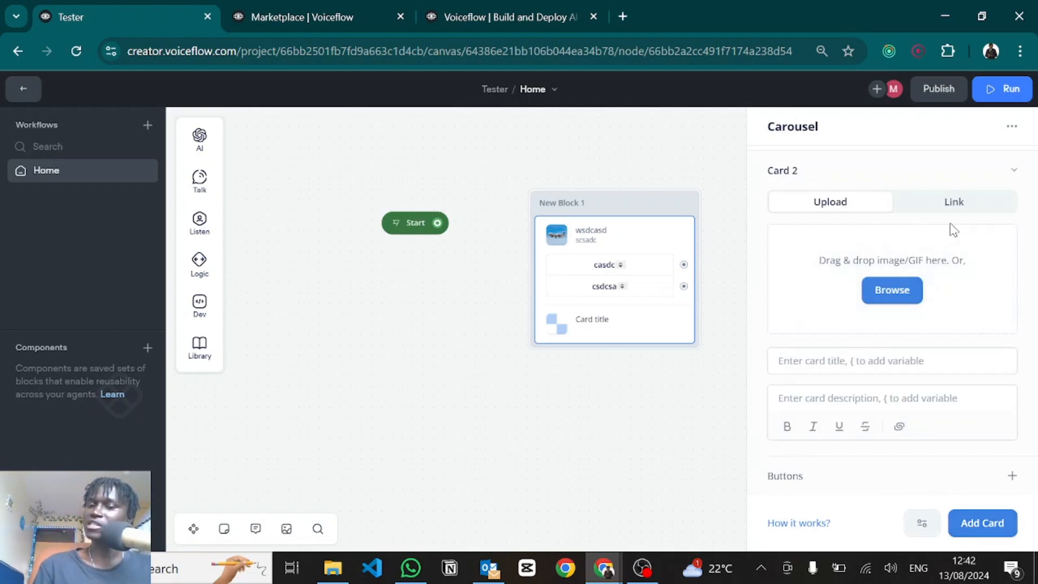
left_click(953, 203)
scroll(854, 308, "up", 1)
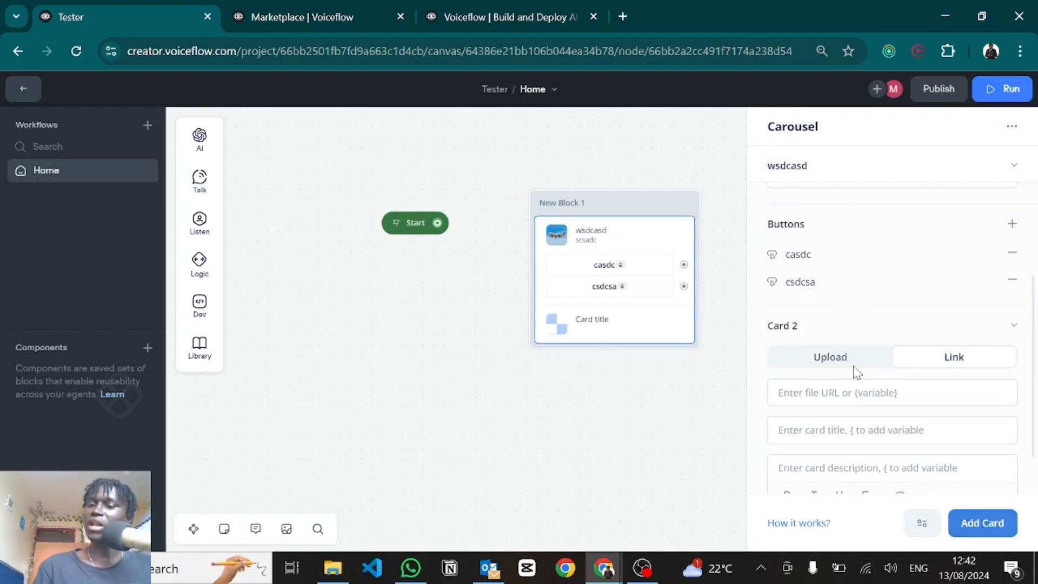
scroll(867, 319, "up", 4)
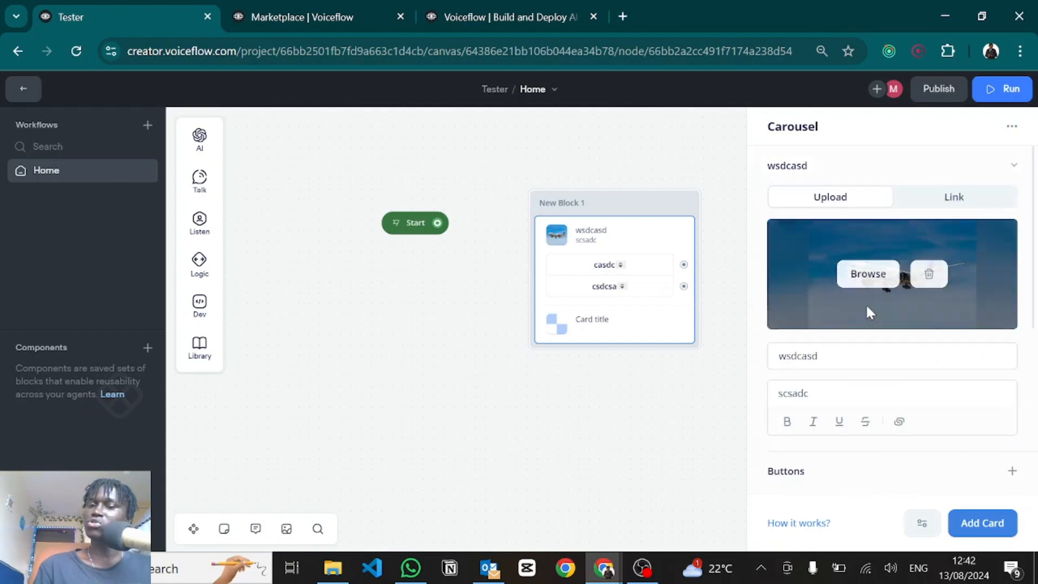
left_click(928, 196)
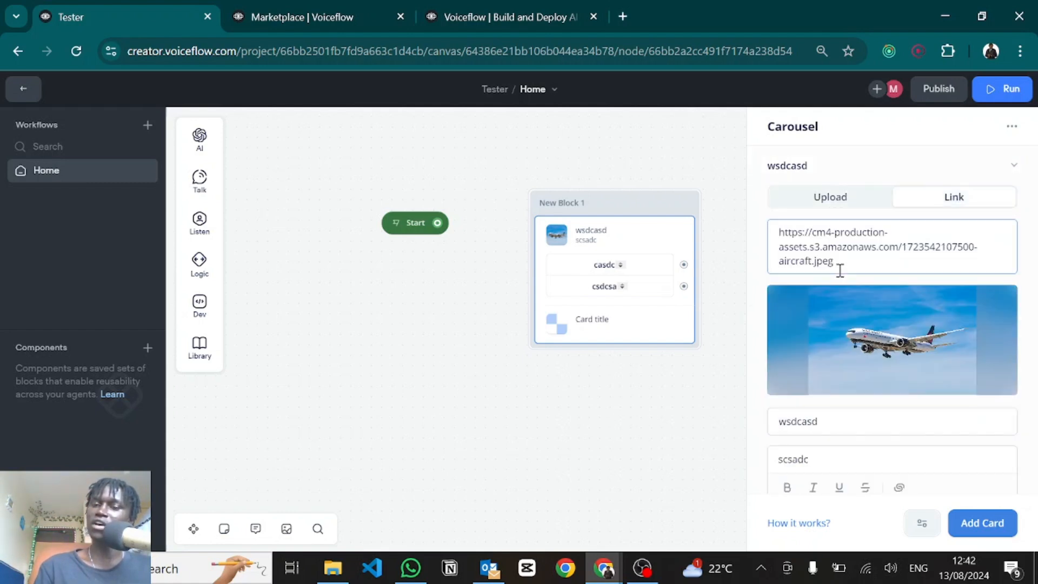
scroll(865, 313, "down", 5)
left_click(821, 318)
key("ctrl+v")
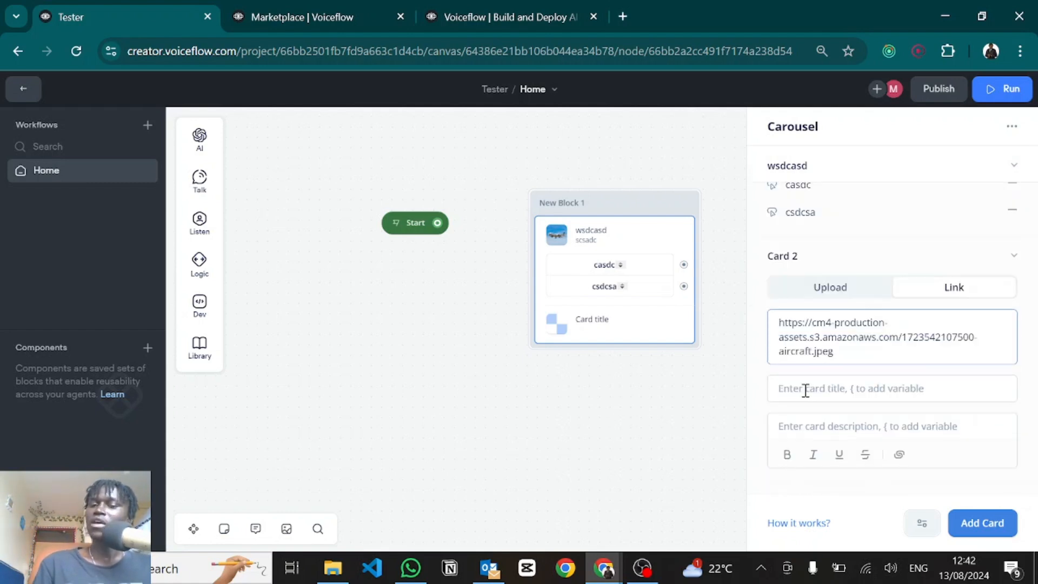
Step: Give the second card title 'scasdc', description 'hngfn' and a button 'easdc'
left_click(805, 390)
type("scasdc")
left_click(806, 419)
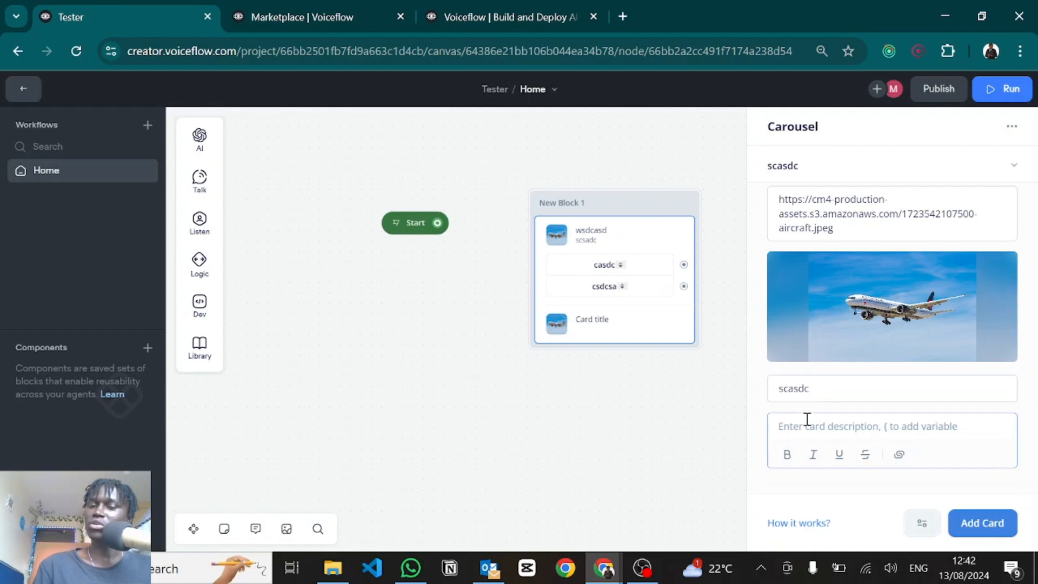
type("hngfngf")
scroll(832, 468, "down", 1)
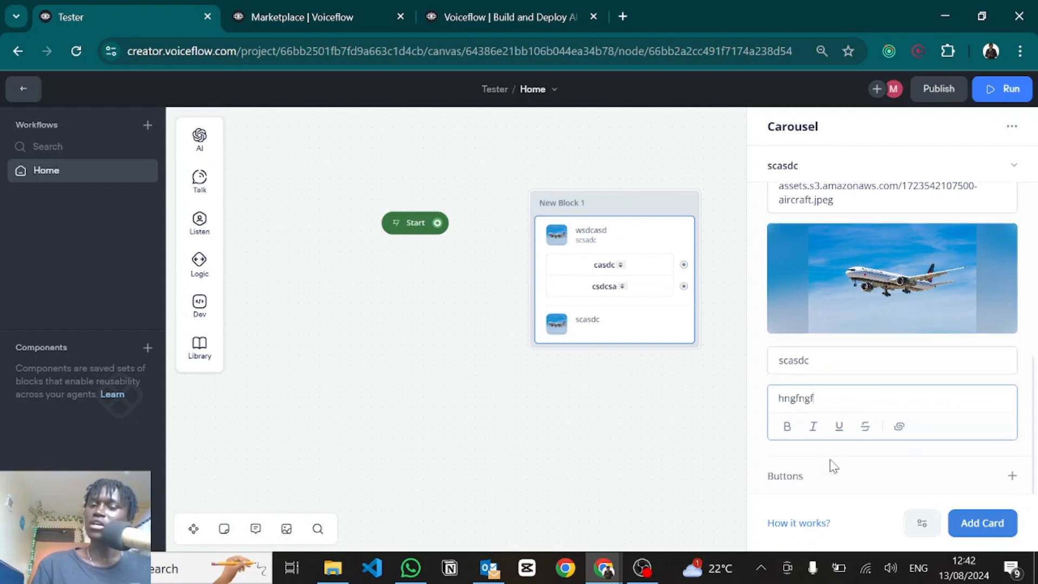
left_click(1012, 476)
type("easdc")
Step: Add a second button 'csdfvdf' to Card 2 and connect Start to the carousel
left_click(771, 126)
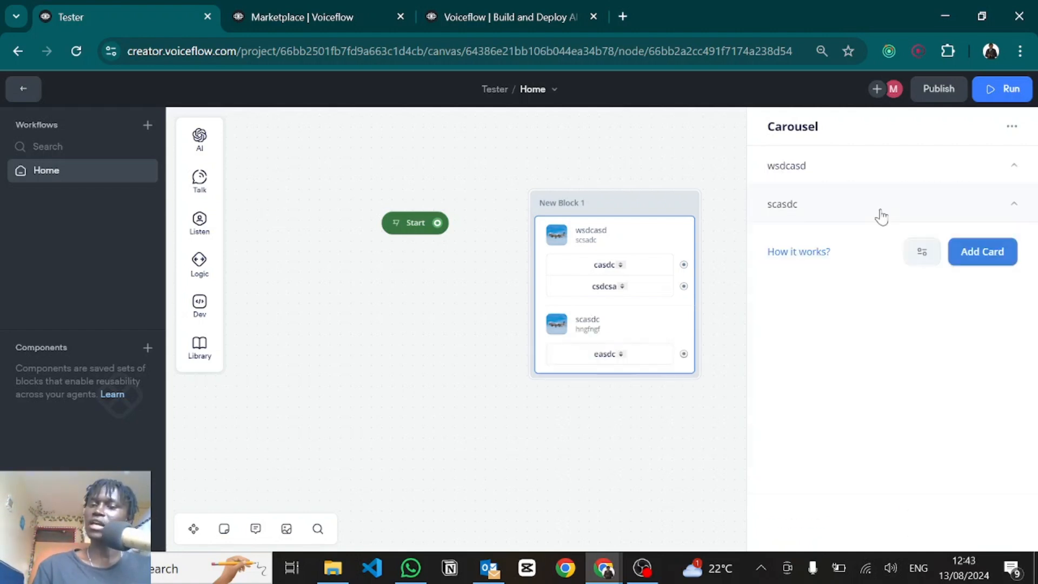
left_click(881, 210)
scroll(897, 270, "down", 5)
left_click(1012, 440)
type("csdfvdf")
left_click(772, 127)
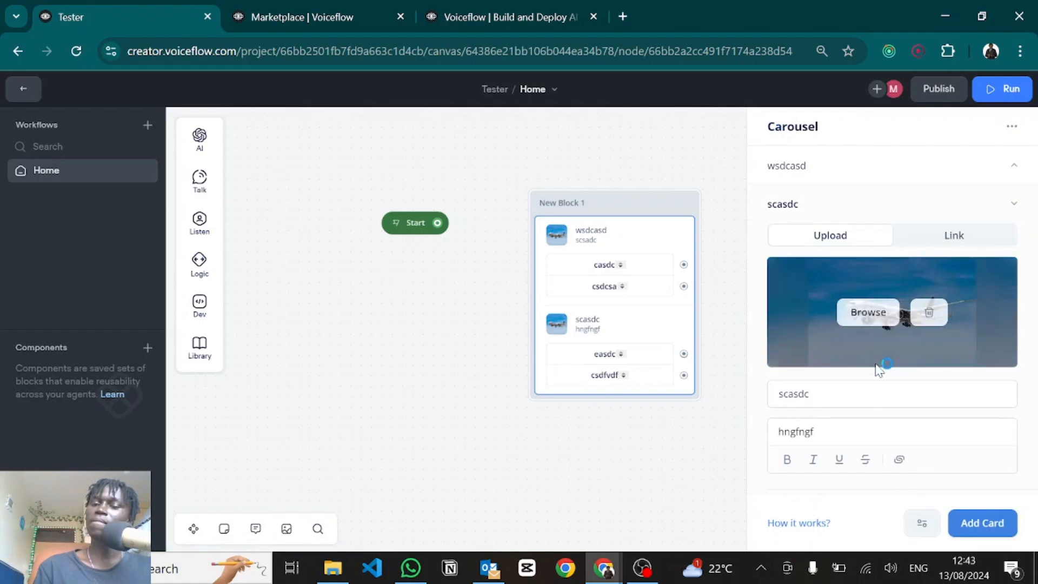
left_click(639, 459)
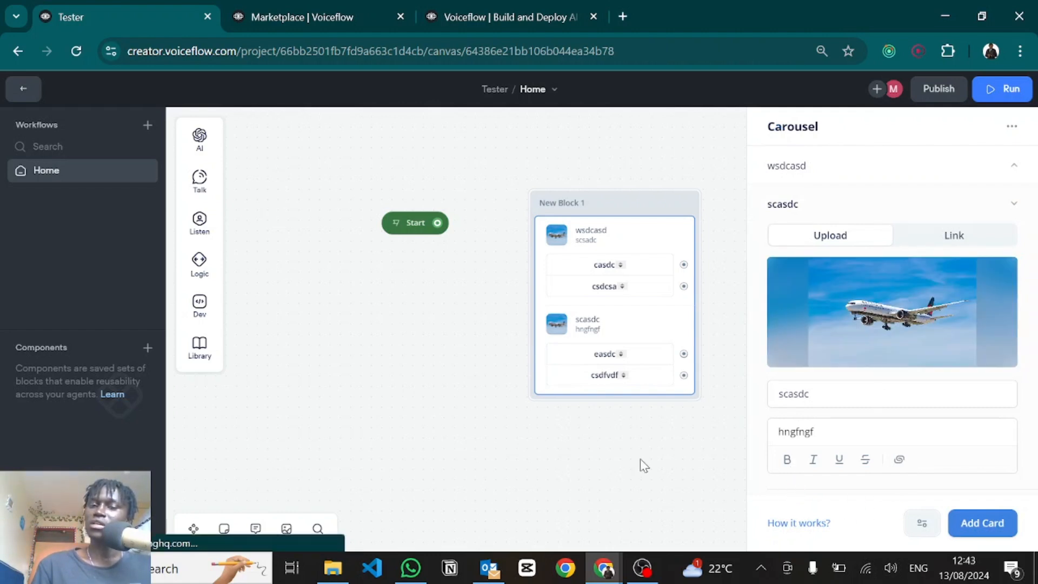
left_click_drag(437, 222, 542, 209)
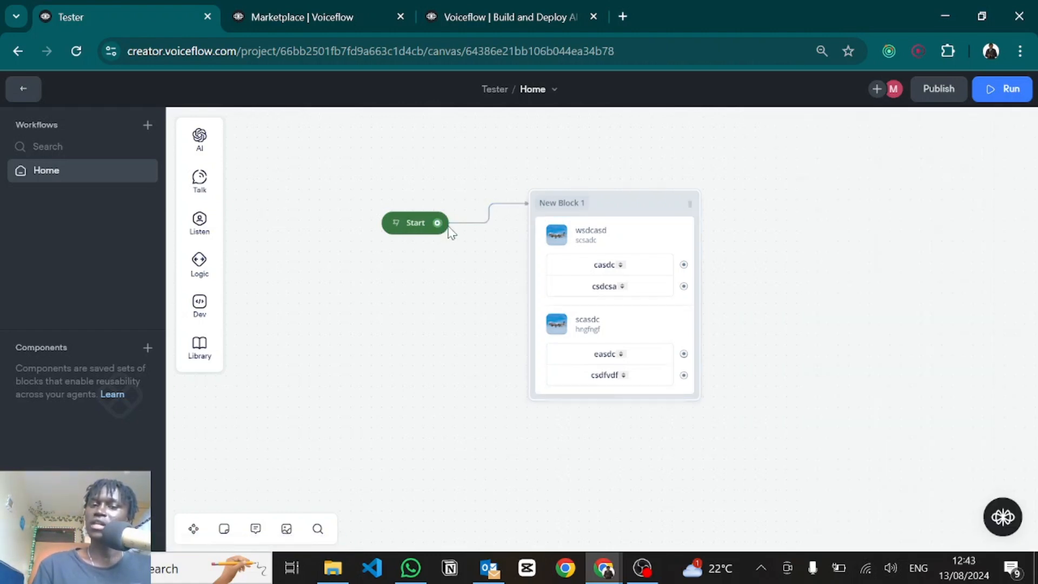
left_click(395, 223)
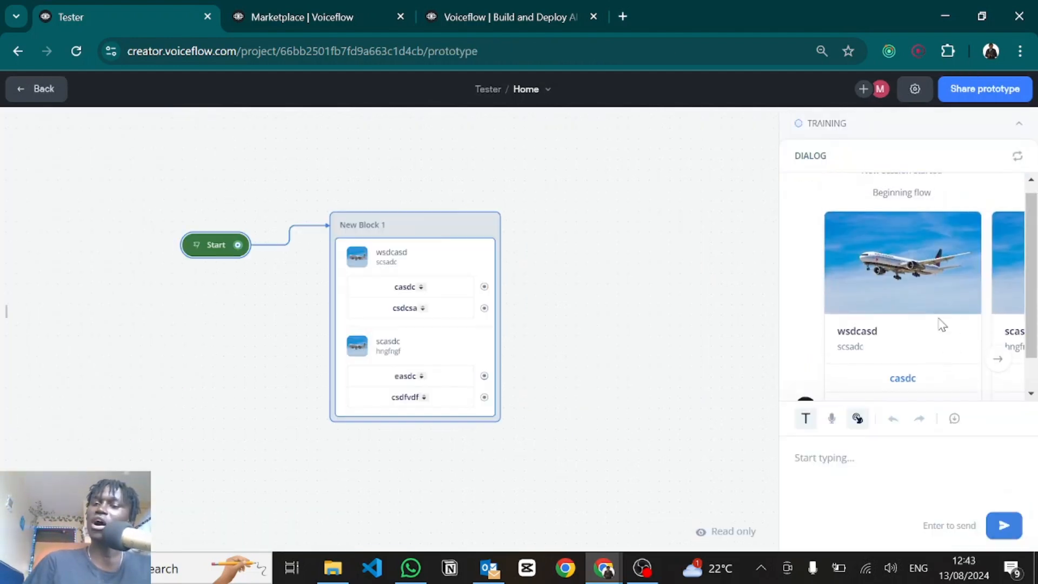
left_click(998, 326)
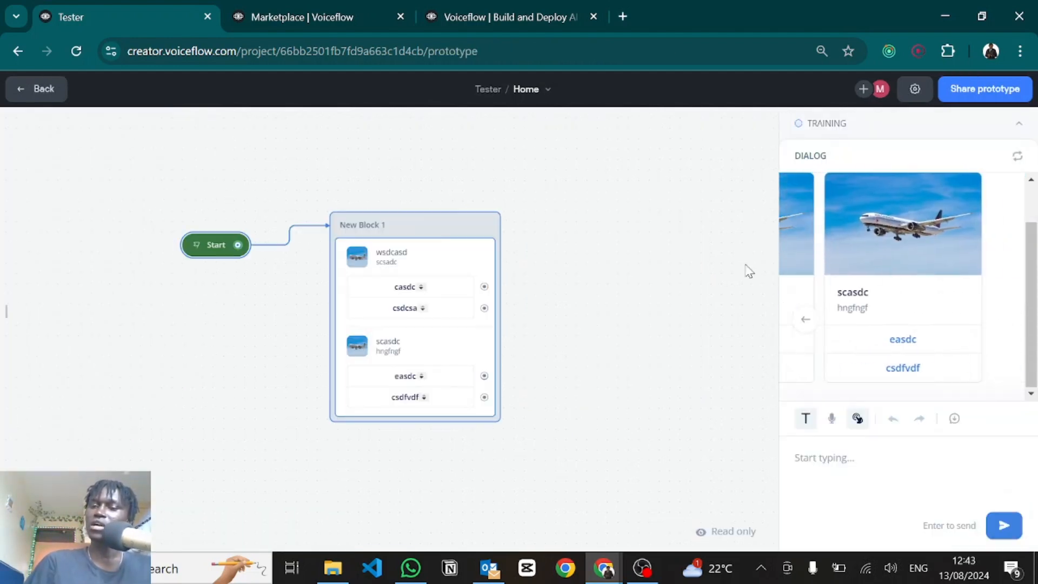
left_click(805, 322)
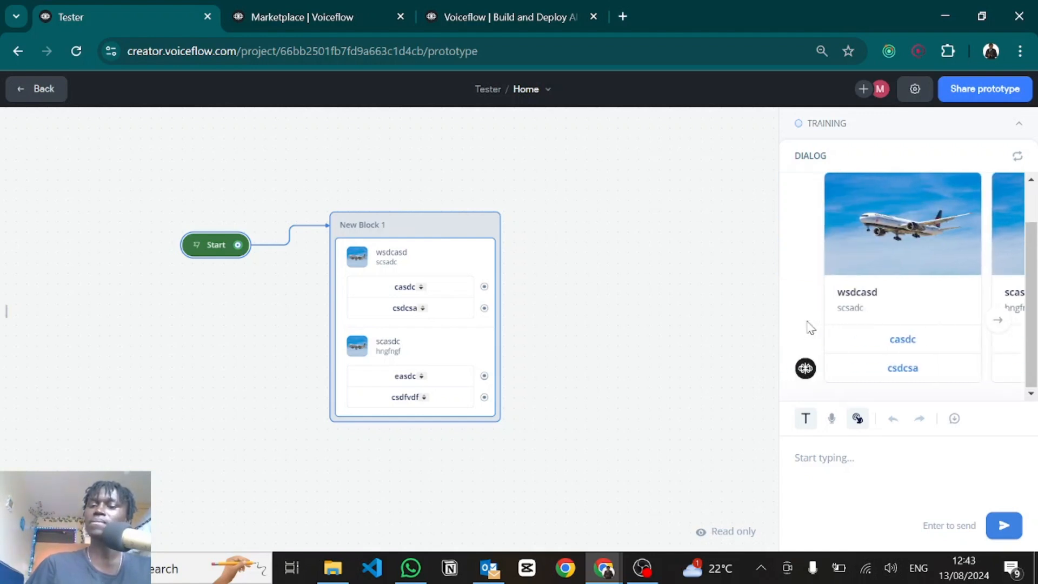
left_click(901, 343)
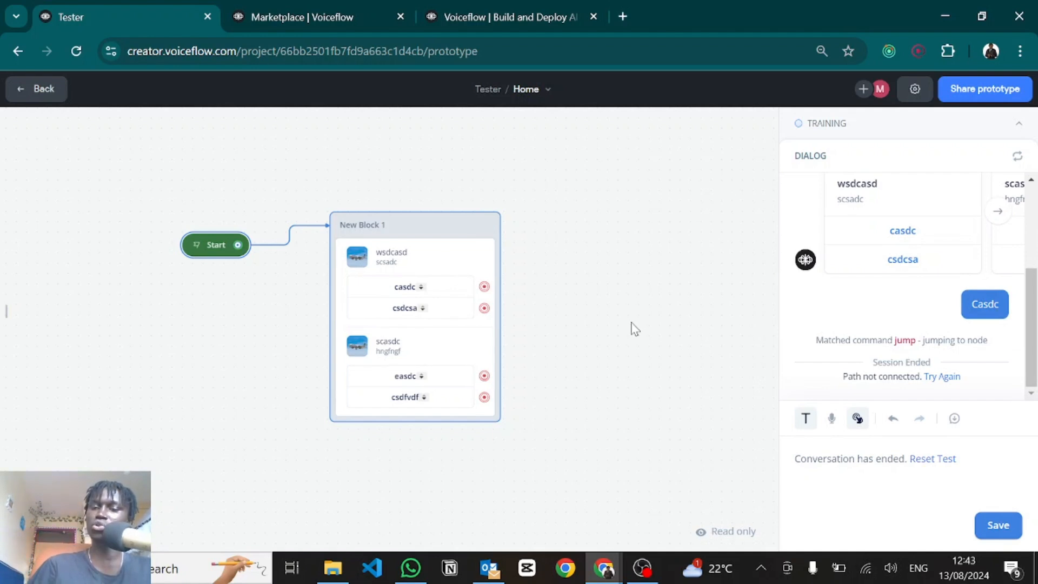
key("Escape")
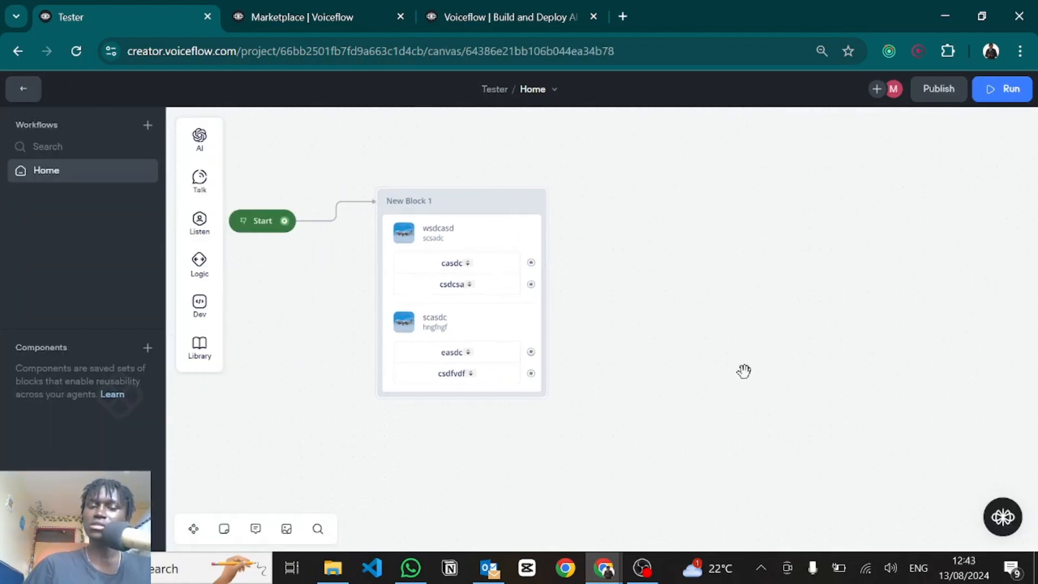
Step: Drop a Buttons step into New Block 1 with labels Btn 1, Btn 2 and Btn 3
mouse_move(203, 229)
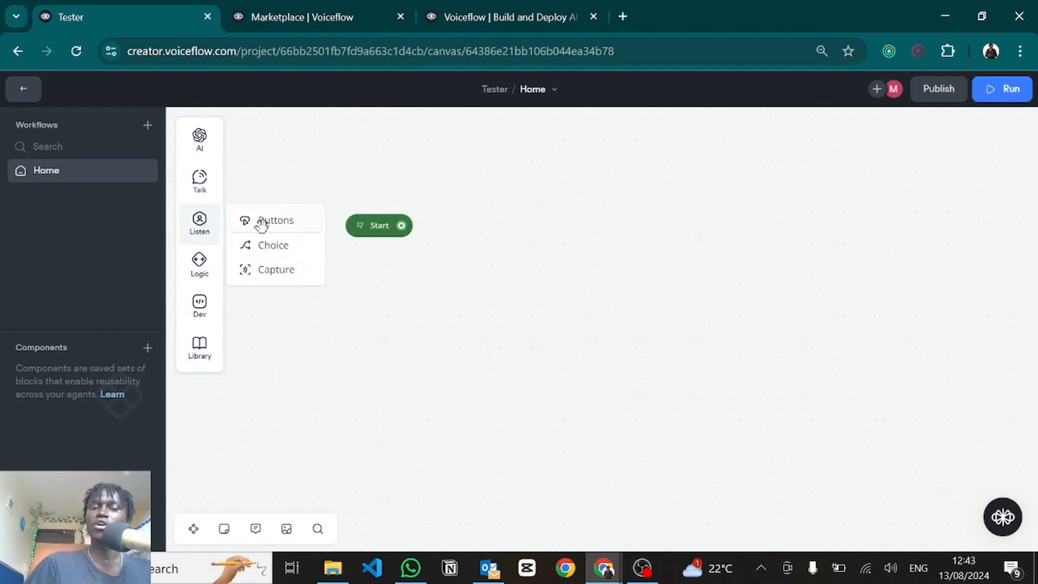
left_click_drag(260, 220, 534, 227)
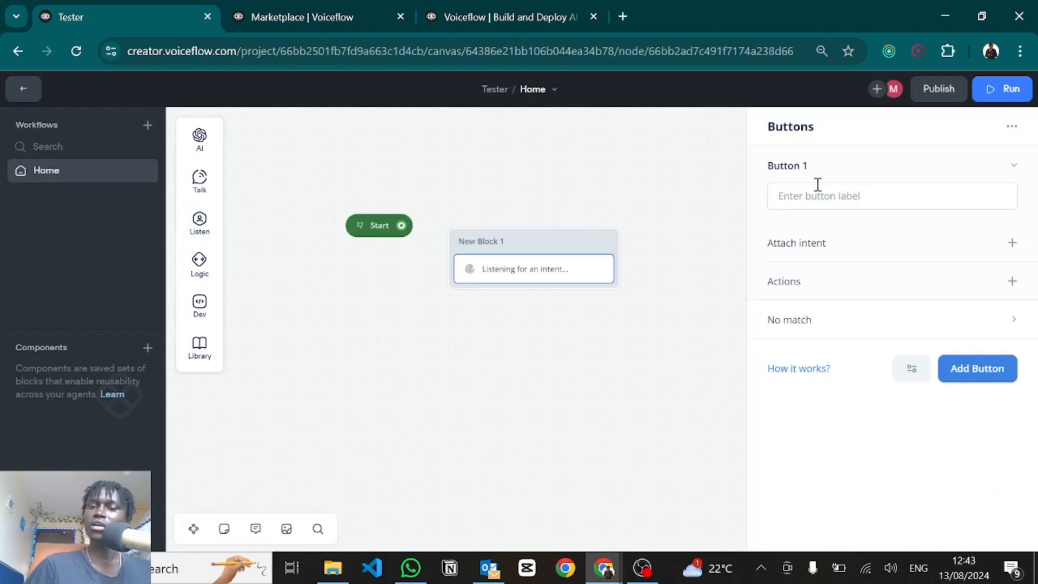
left_click(815, 191)
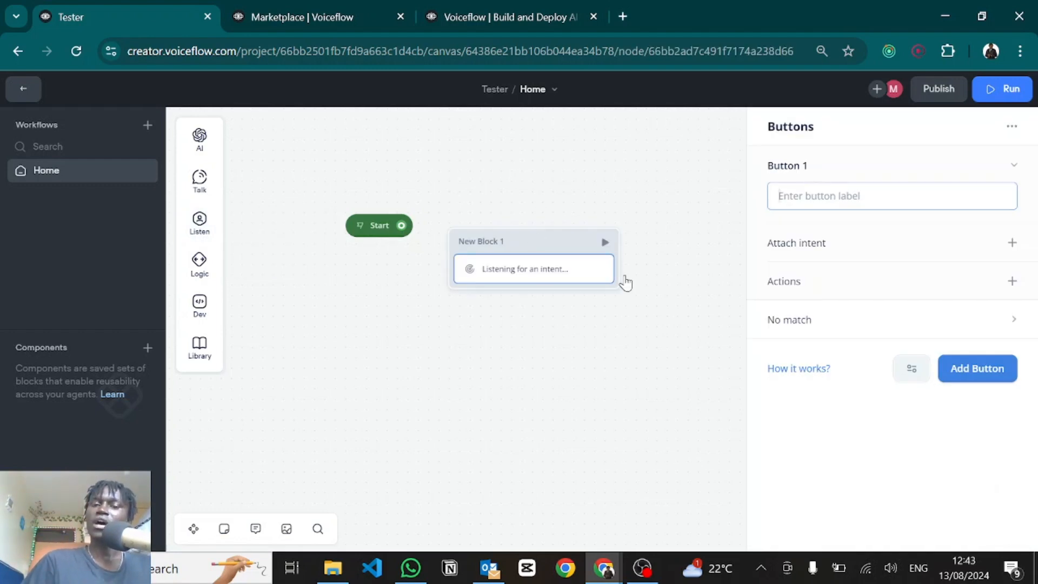
type("Btn 1")
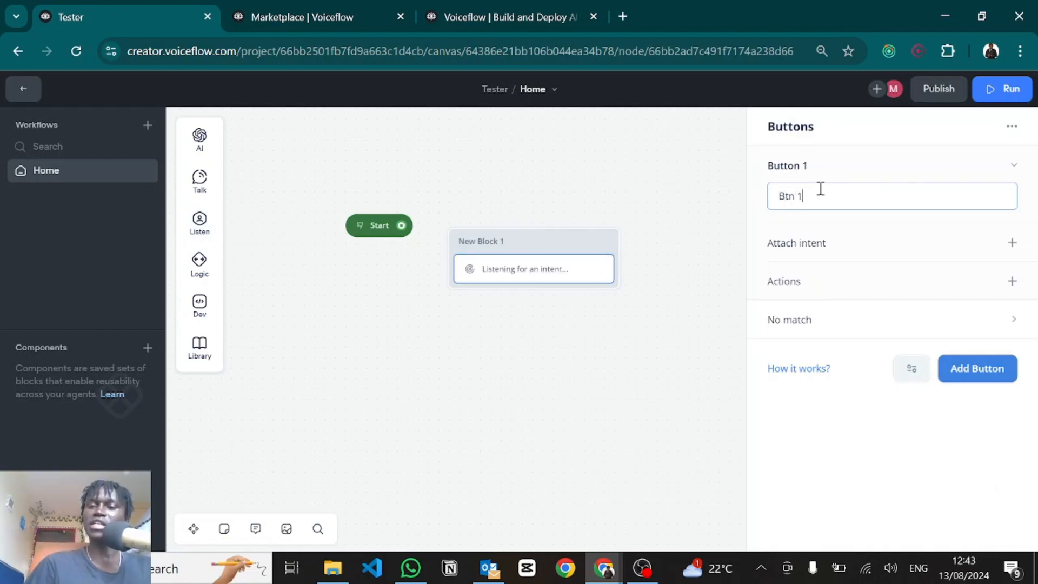
left_click(970, 364)
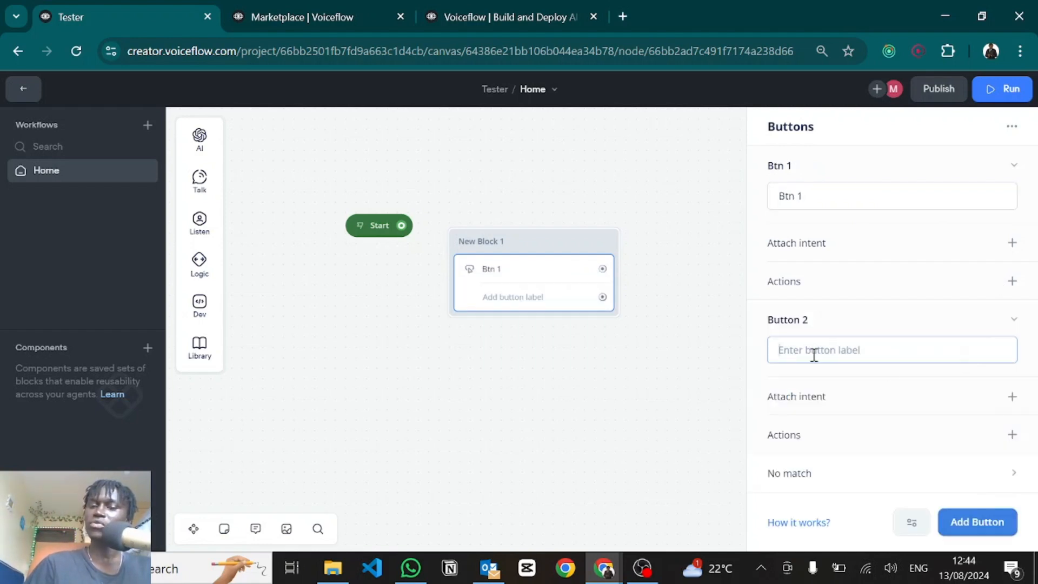
type("Btn 2")
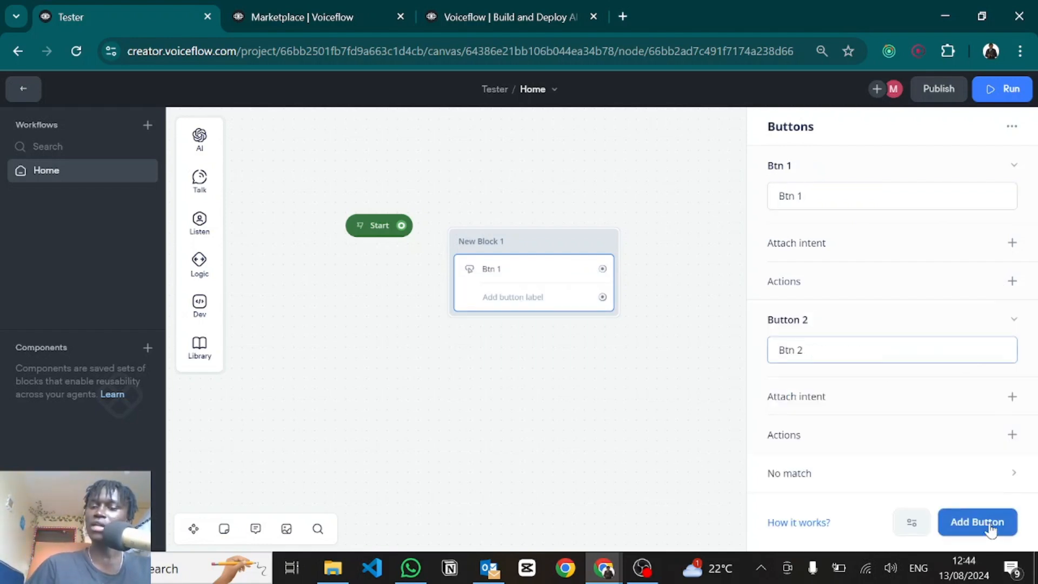
left_click(990, 529)
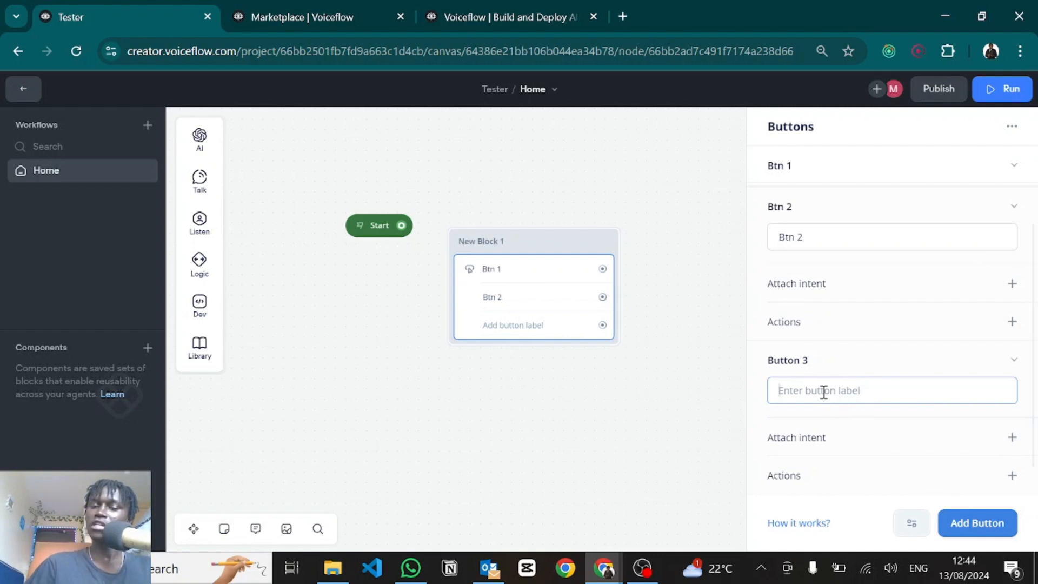
type("Btn 3")
left_click(673, 385)
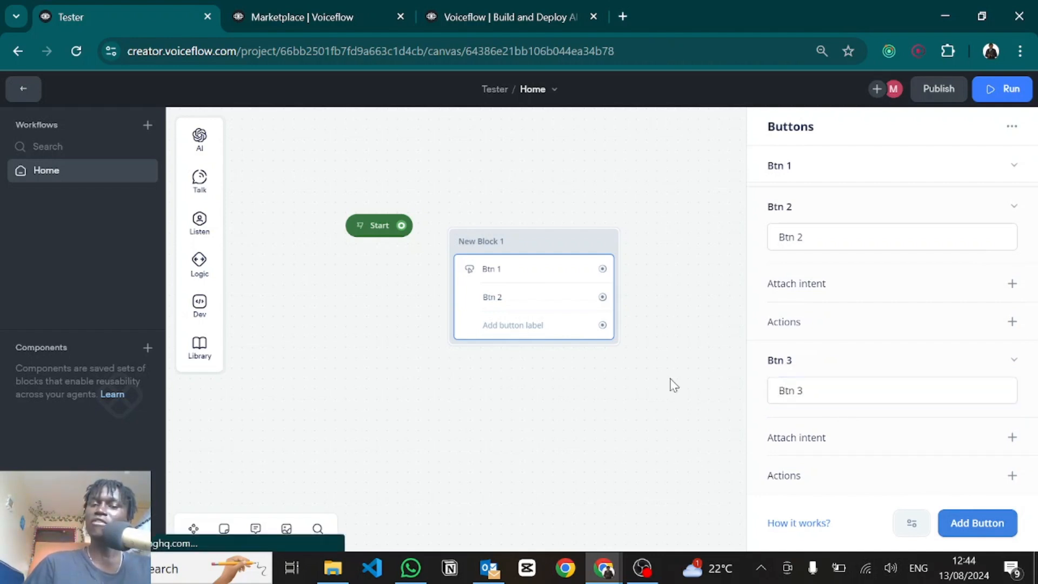
left_click_drag(679, 348, 612, 305)
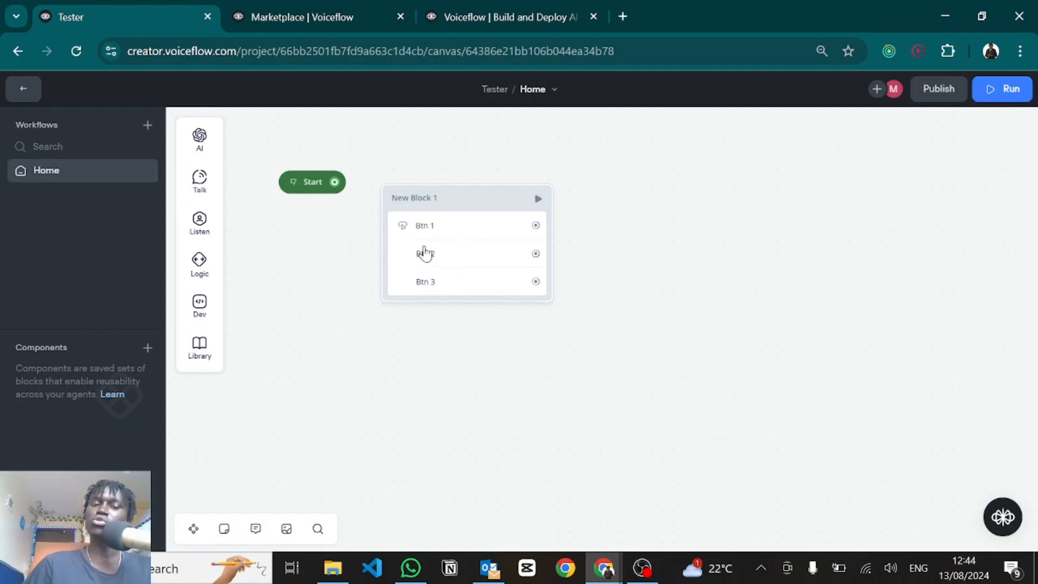
left_click(424, 251)
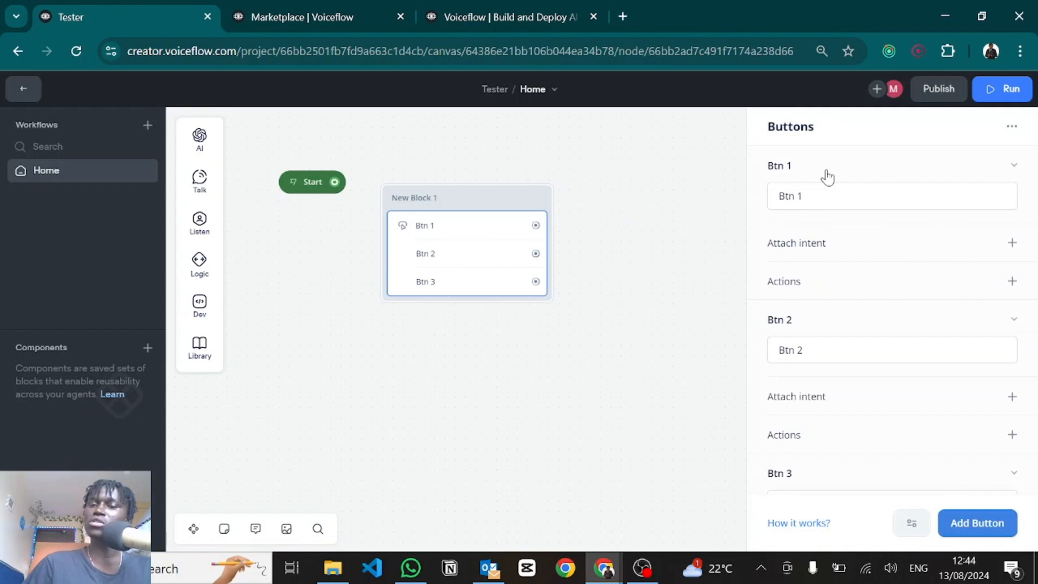
Step: Collapse Btn 2 and Btn 3 and add a Set variable action to Btn 1
left_click(1010, 325)
left_click(1003, 357)
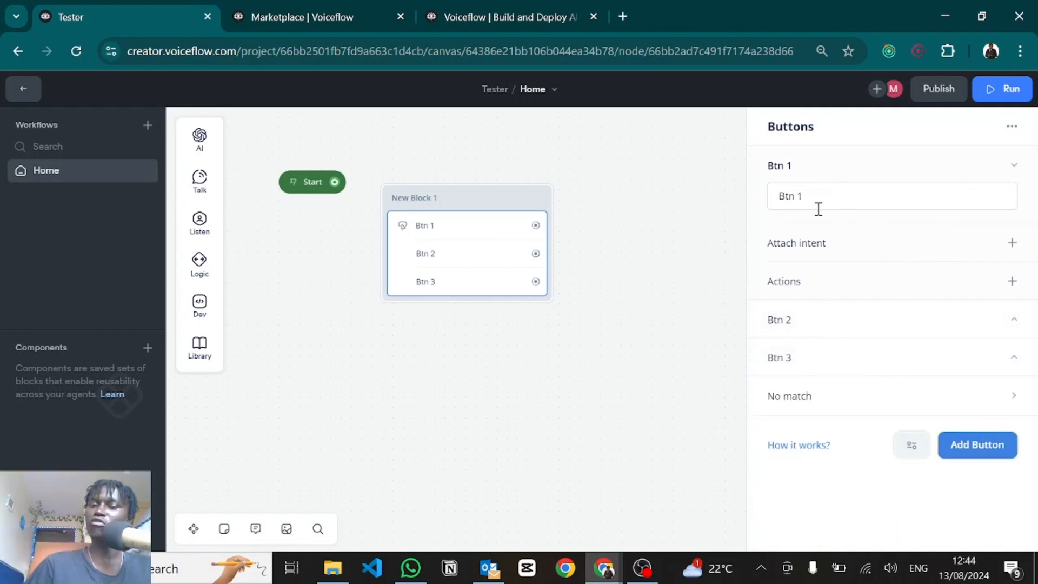
left_click(1012, 281)
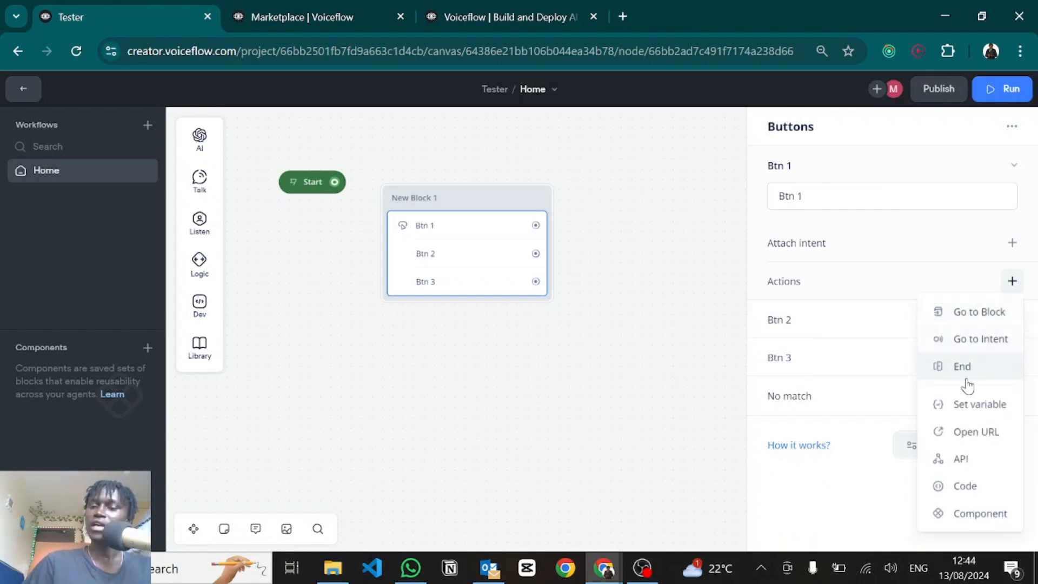
left_click(960, 407)
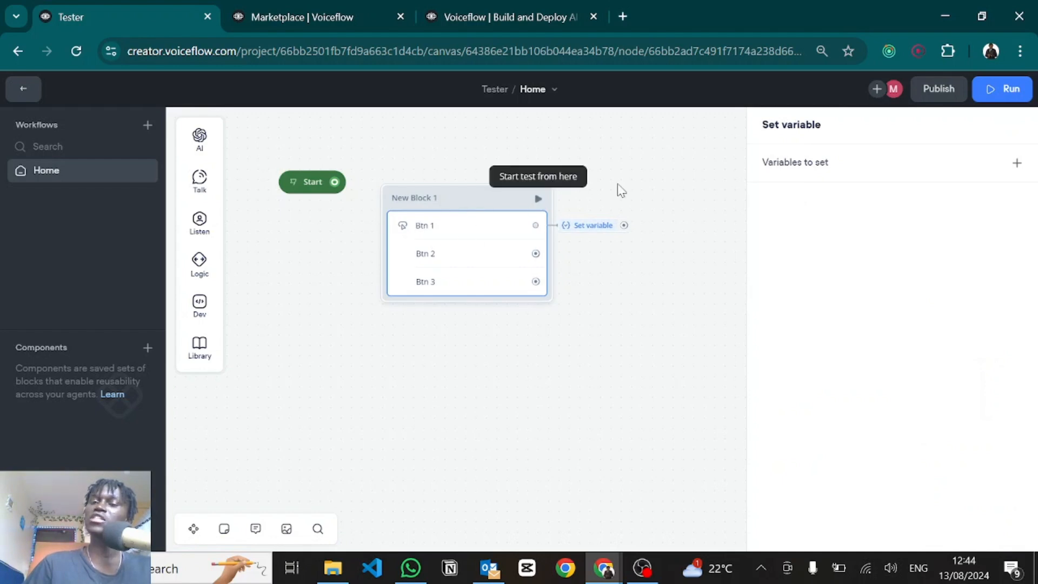
left_click(792, 168)
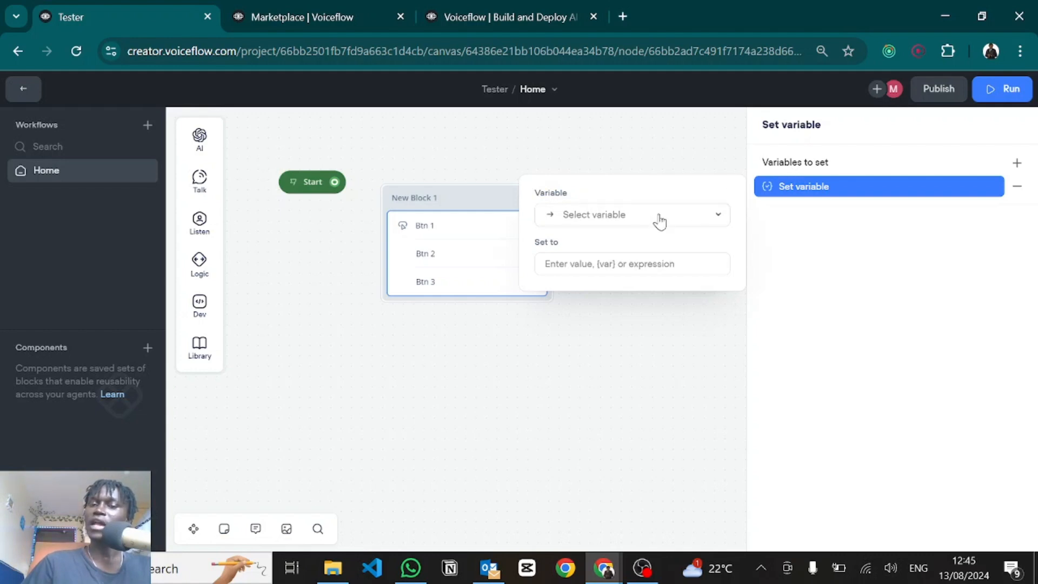
left_click(635, 225)
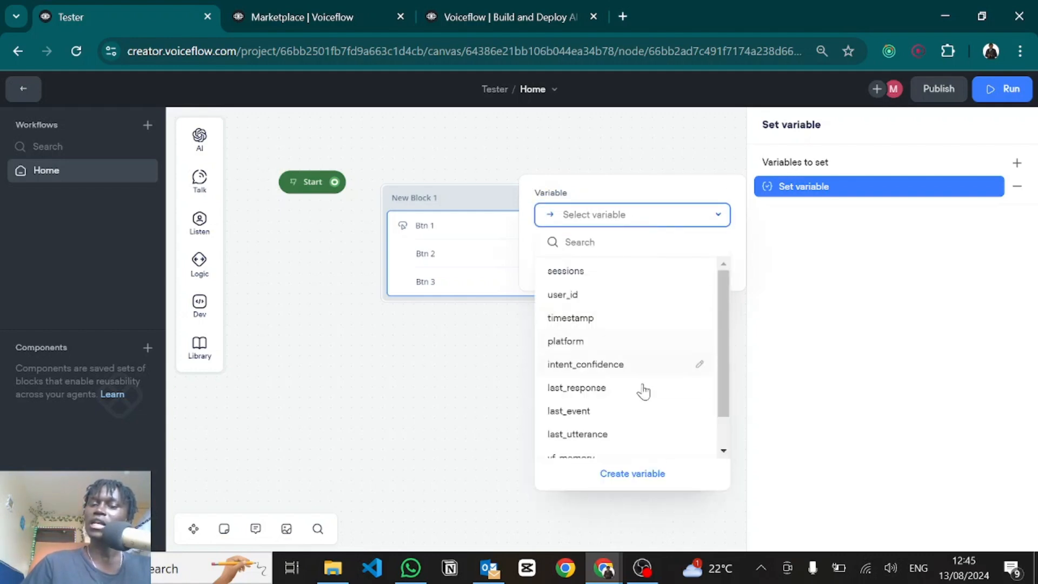
left_click(616, 476)
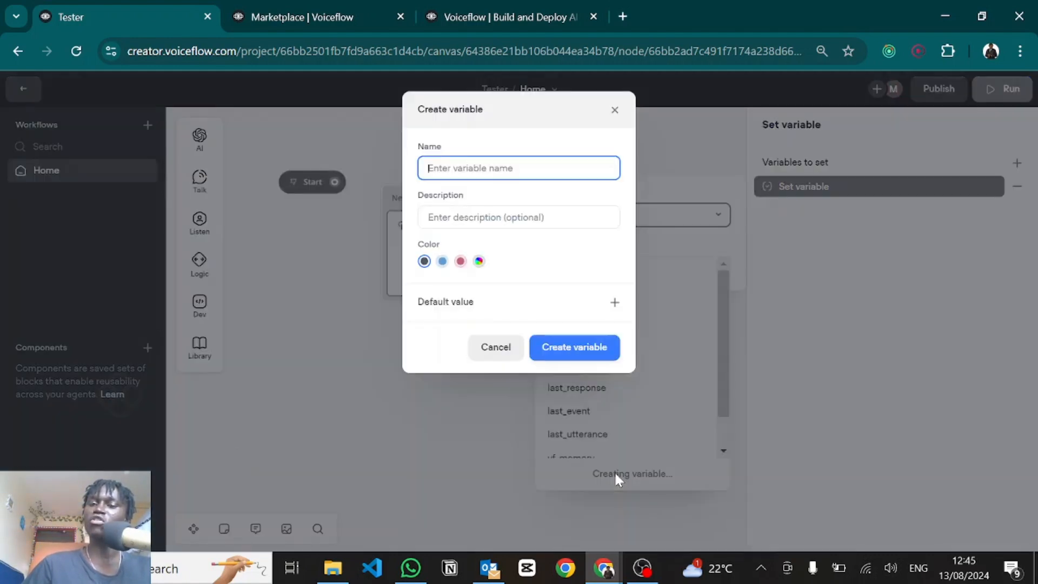
Step: Create variable btnCapture, set it to "Button 1", and remove the empty extra row
left_click(461, 168)
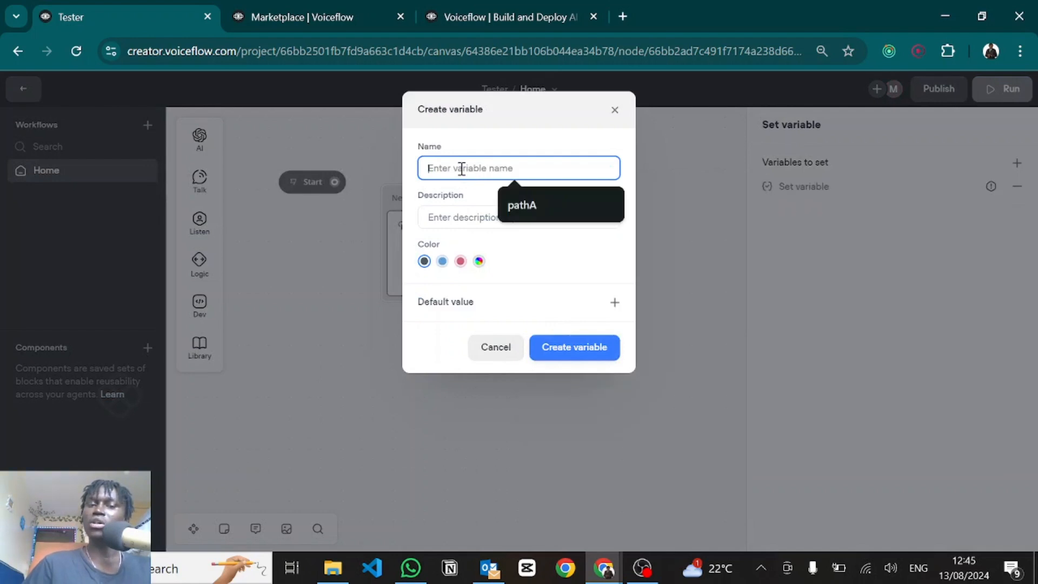
type("btnCapture")
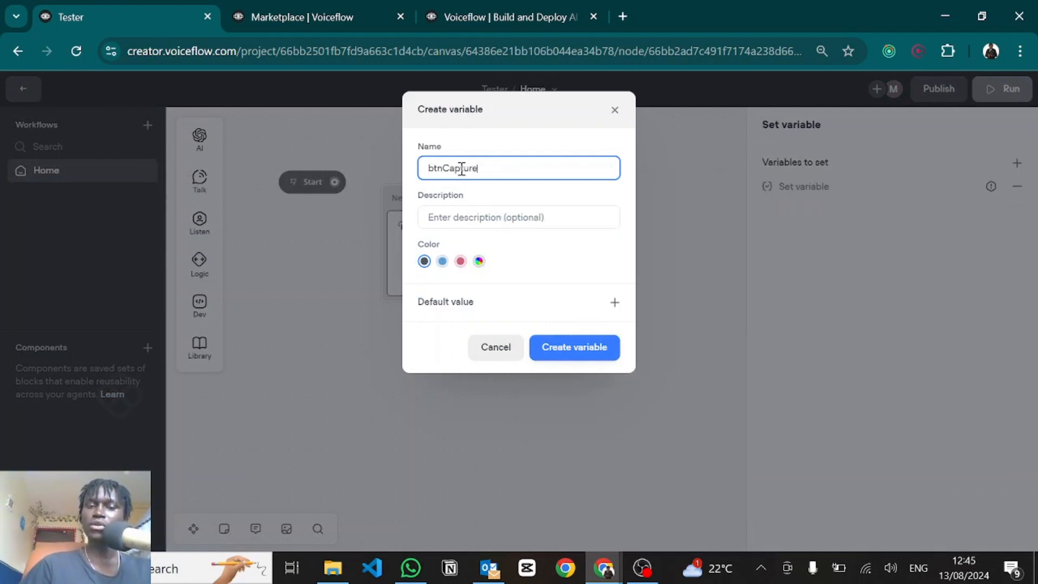
left_click(566, 354)
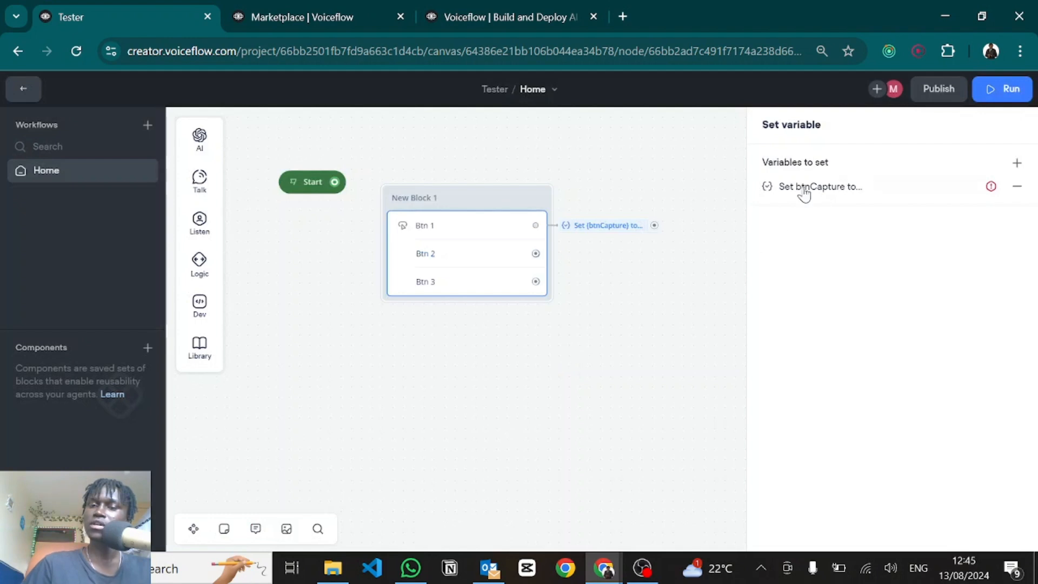
left_click(804, 188)
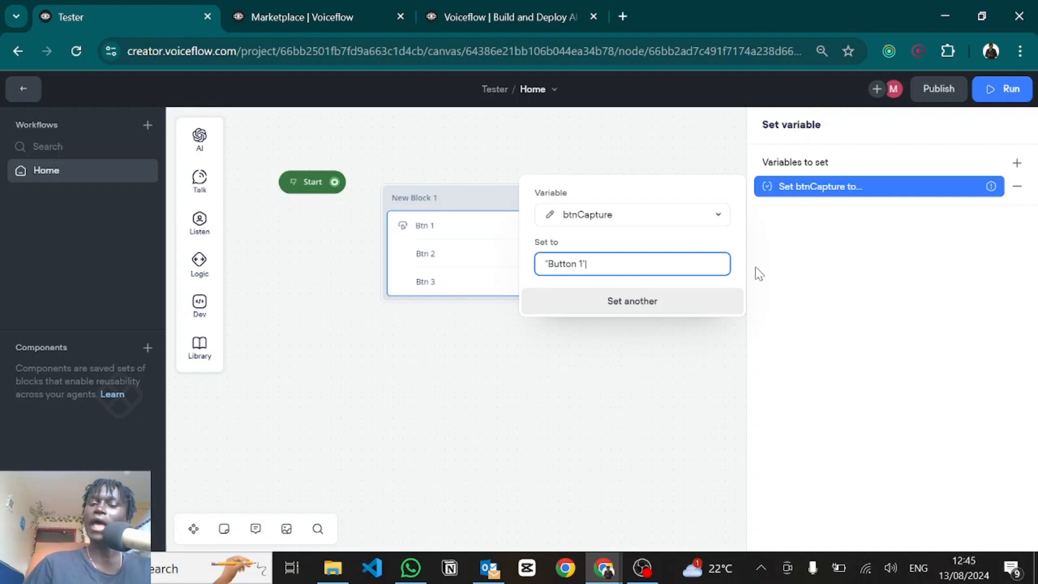
key("Return")
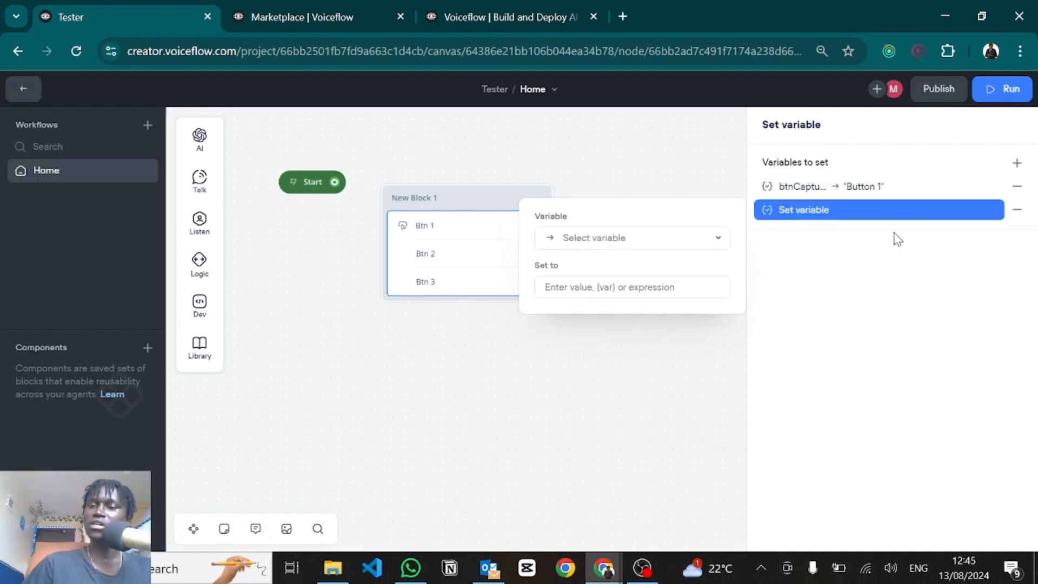
left_click(1017, 211)
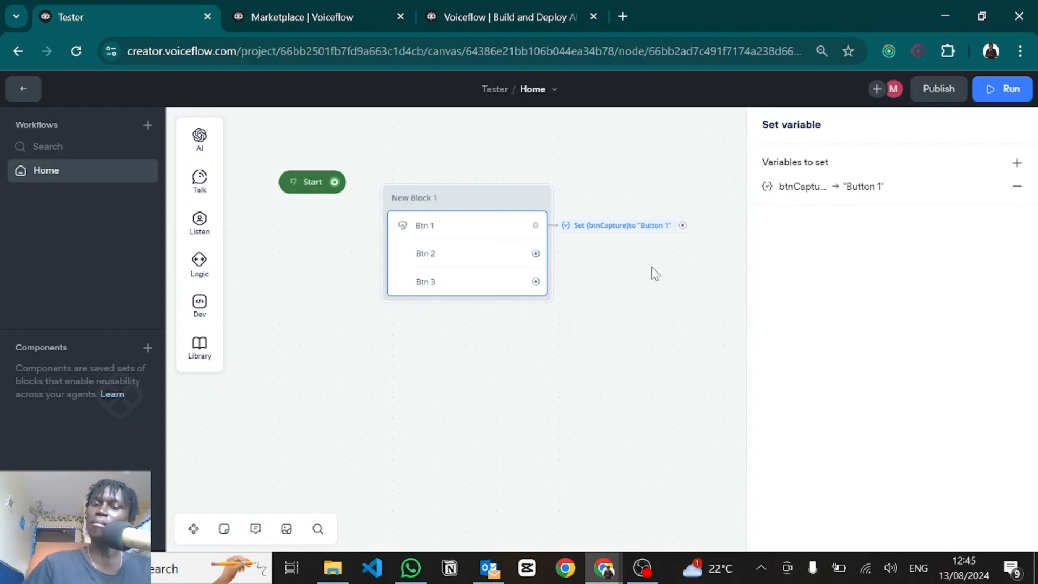
left_click(472, 274)
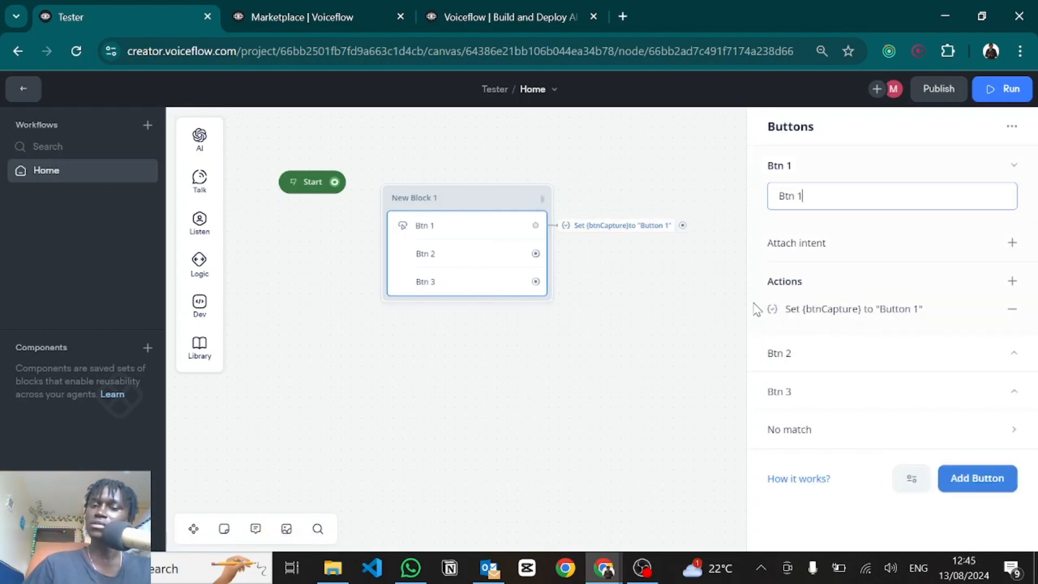
Step: Give Btn 2 a Set variable action setting btnCapture to "Button 2"
left_click(977, 351)
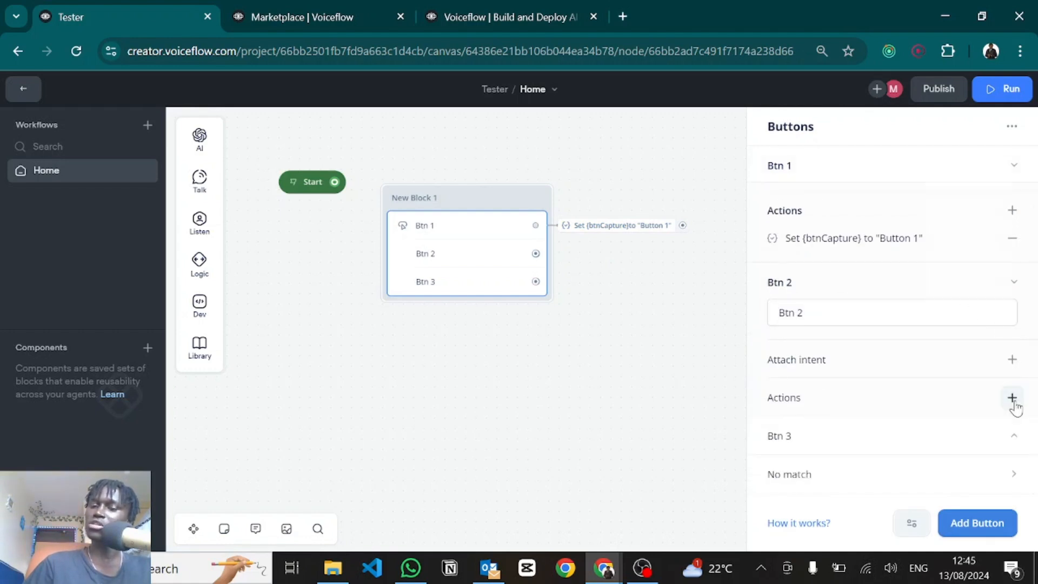
left_click(1012, 399)
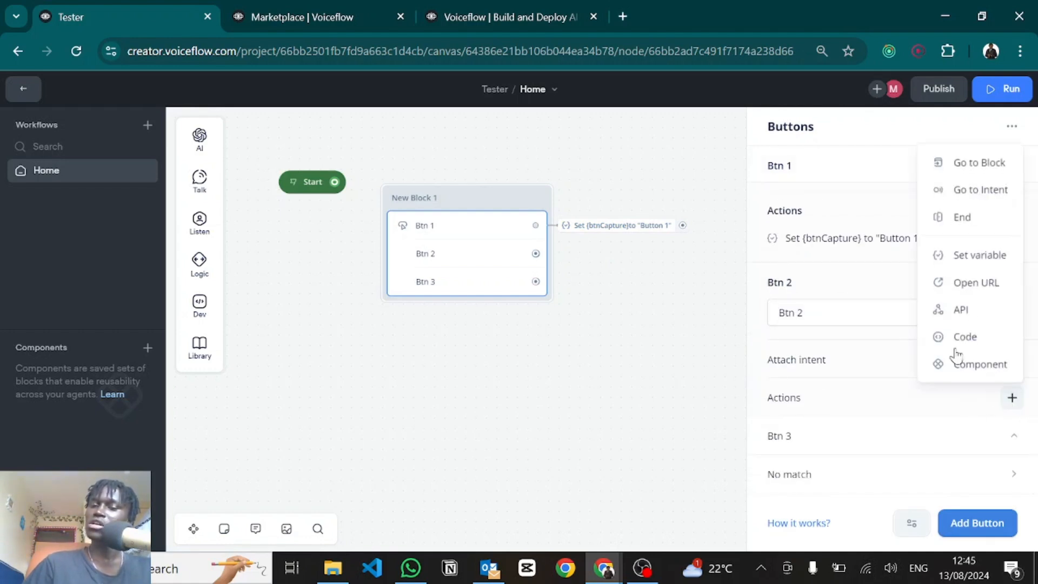
left_click(970, 256)
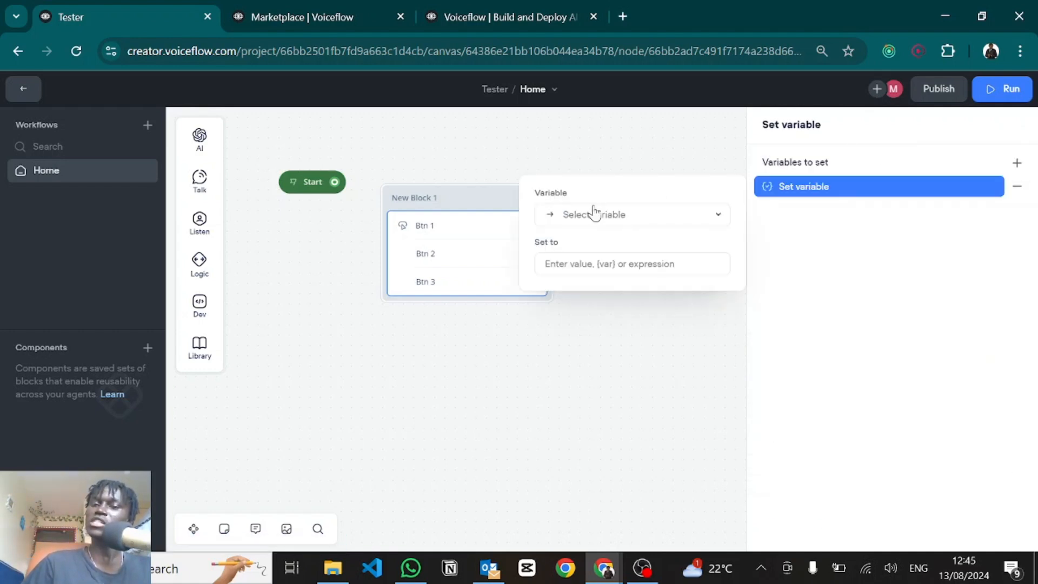
left_click(574, 214)
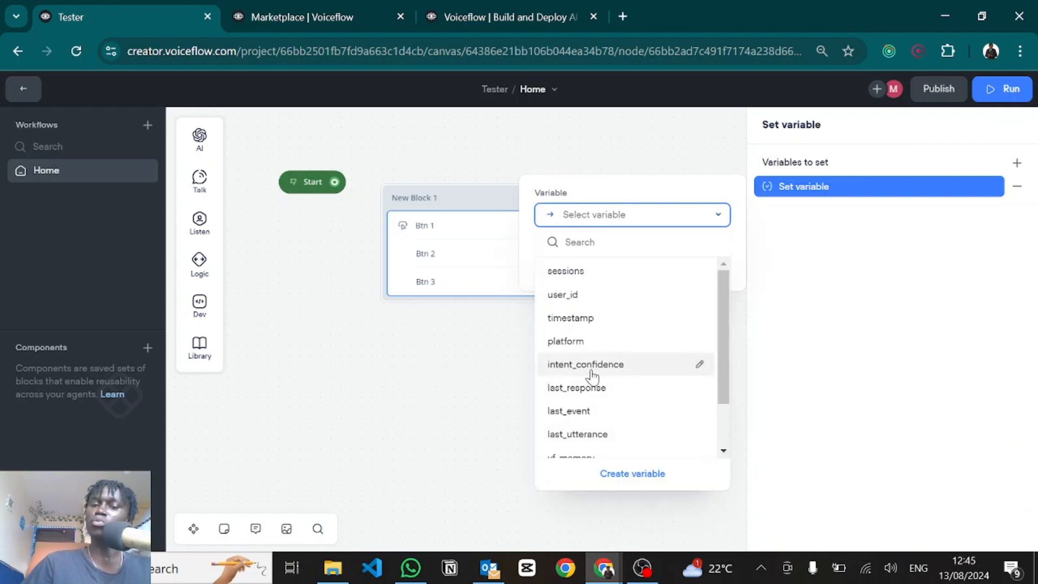
scroll(593, 414, "down", 2)
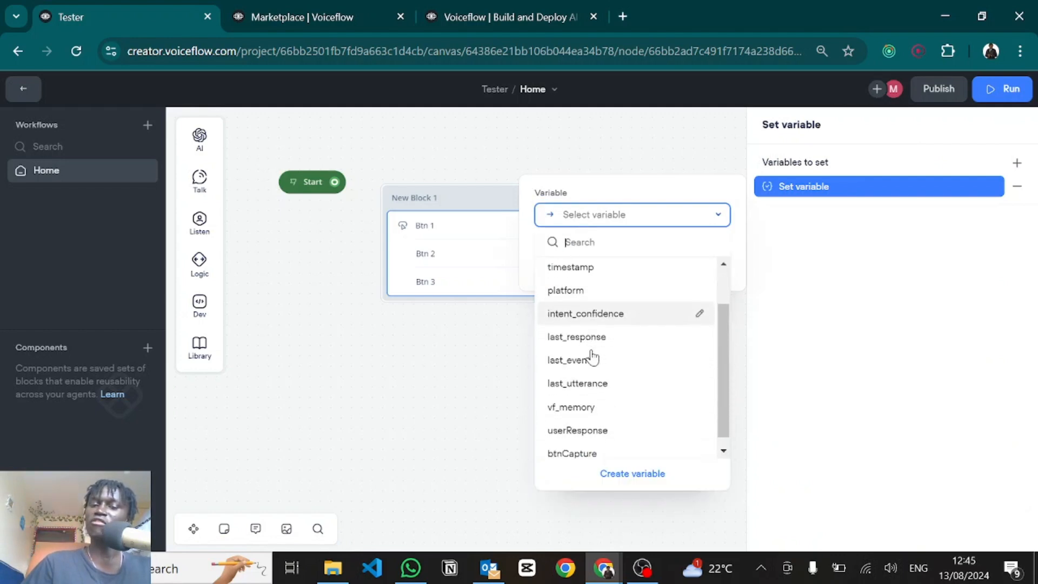
left_click(560, 443)
left_click(590, 264)
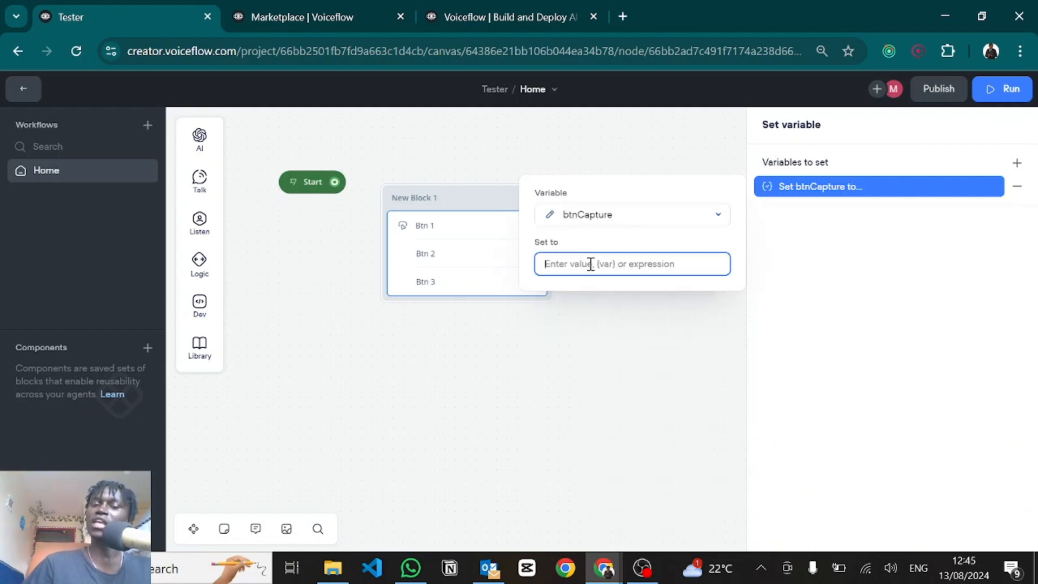
type("\"Button 2")
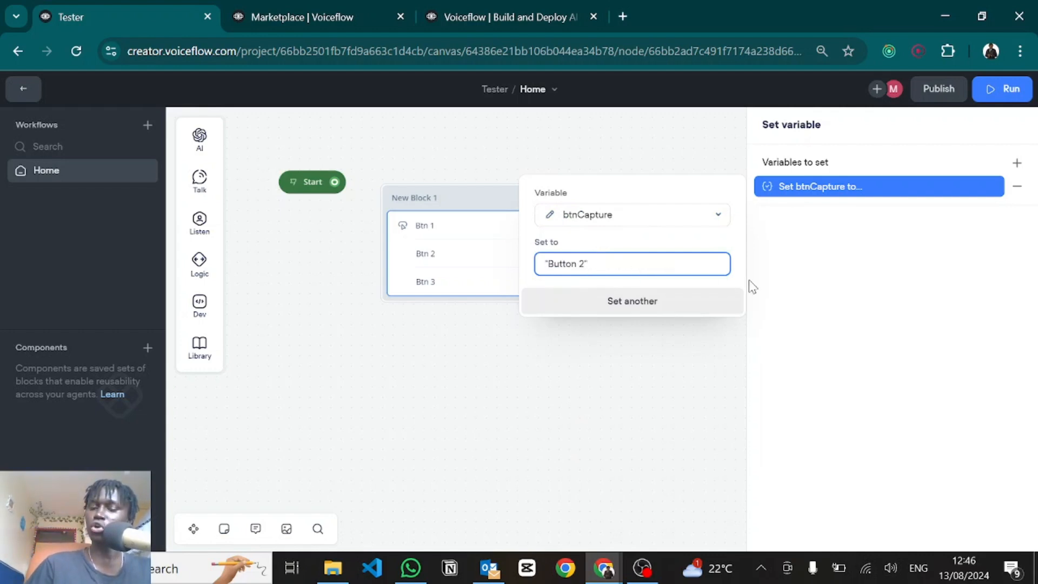
key("Return")
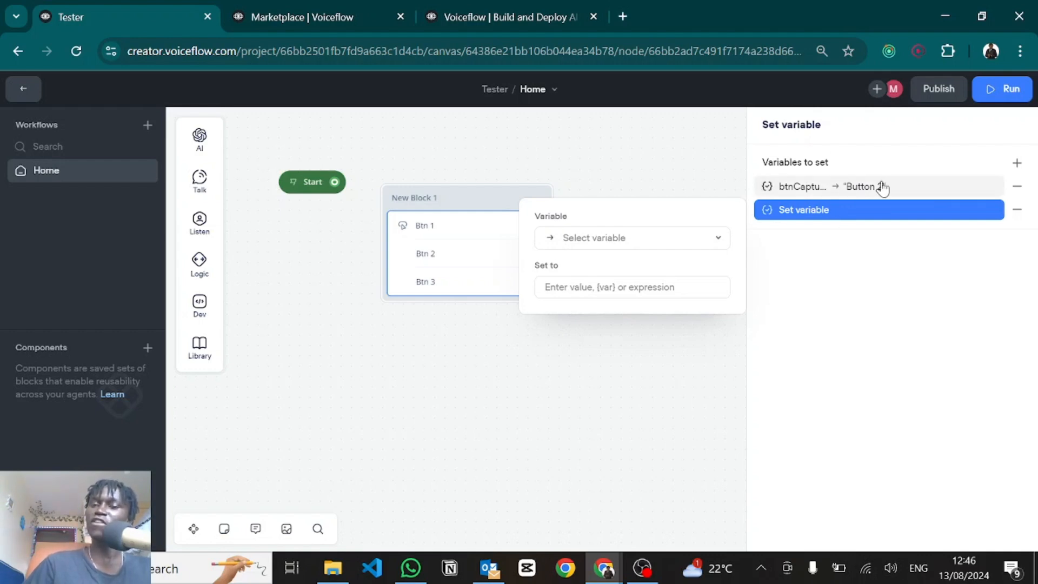
left_click(1016, 212)
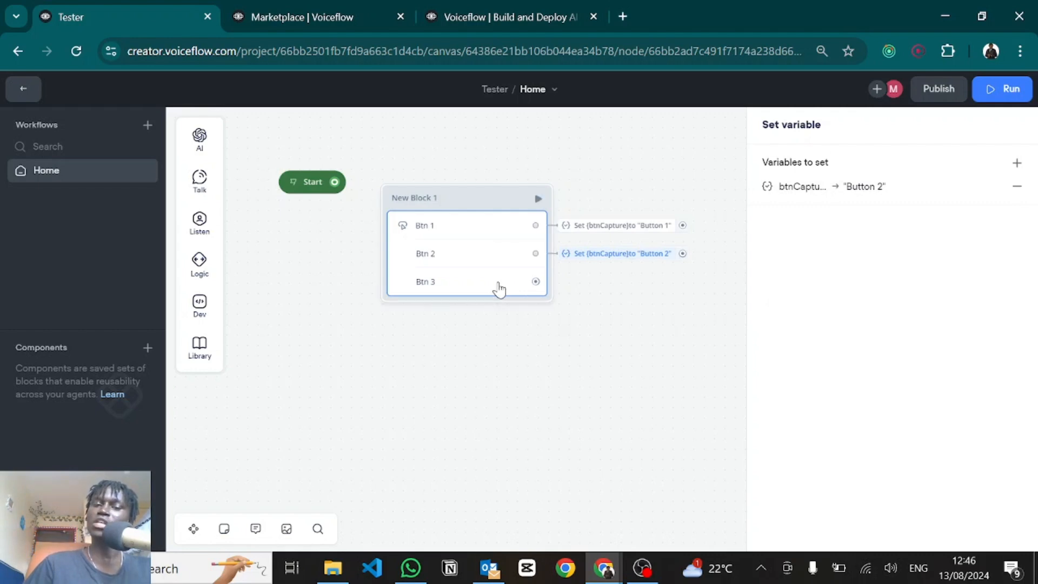
Step: Give Btn 3 a Set variable action setting btnCapture to "Button 3"
left_click(484, 278)
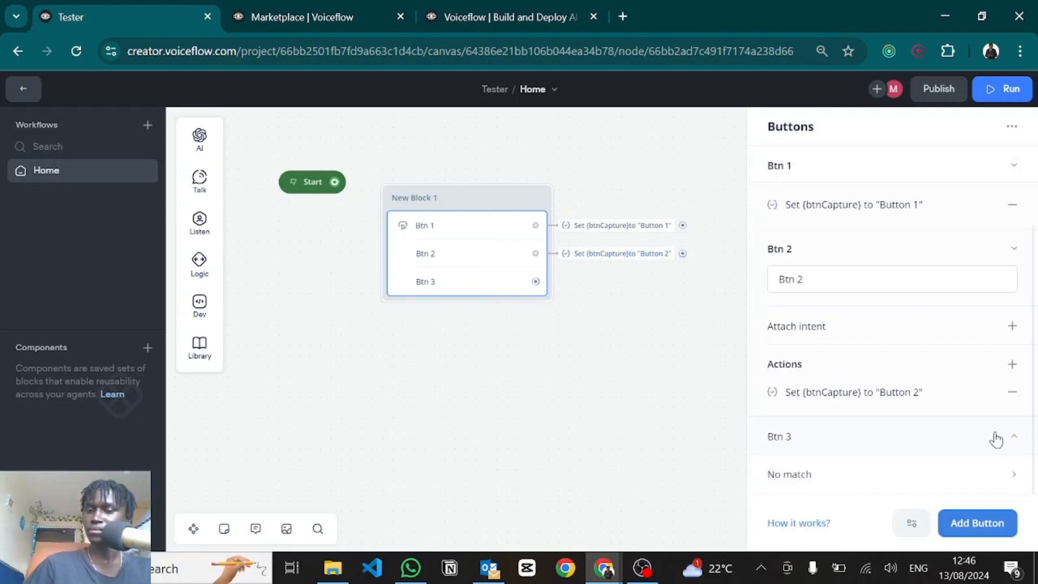
left_click(997, 437)
scroll(997, 439, "down", 2)
left_click(1012, 433)
left_click(973, 292)
left_click(626, 213)
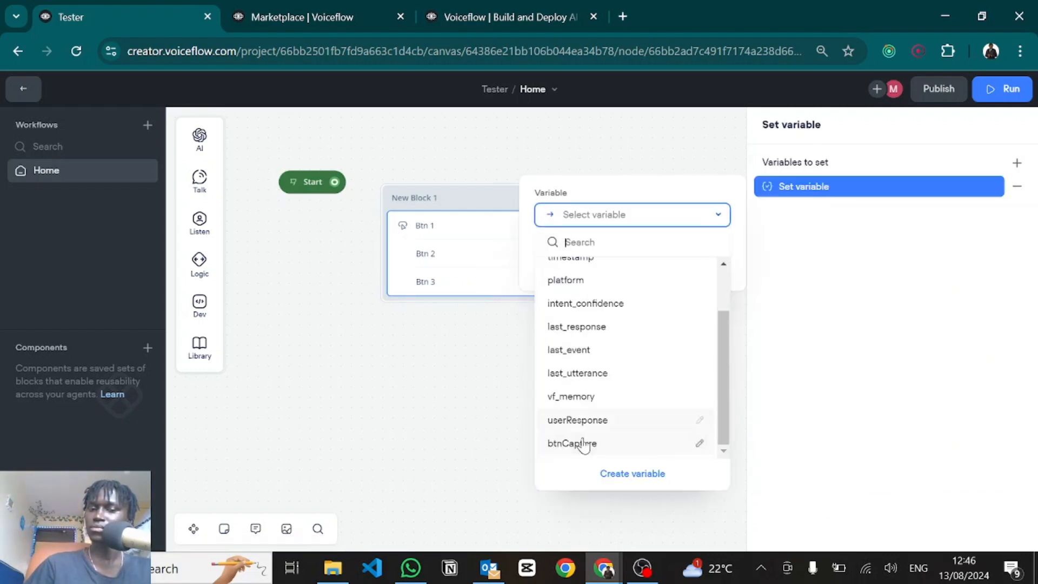
left_click(577, 442)
left_click(588, 263)
type("\"Button 3\"")
key("Return")
left_click(1020, 207)
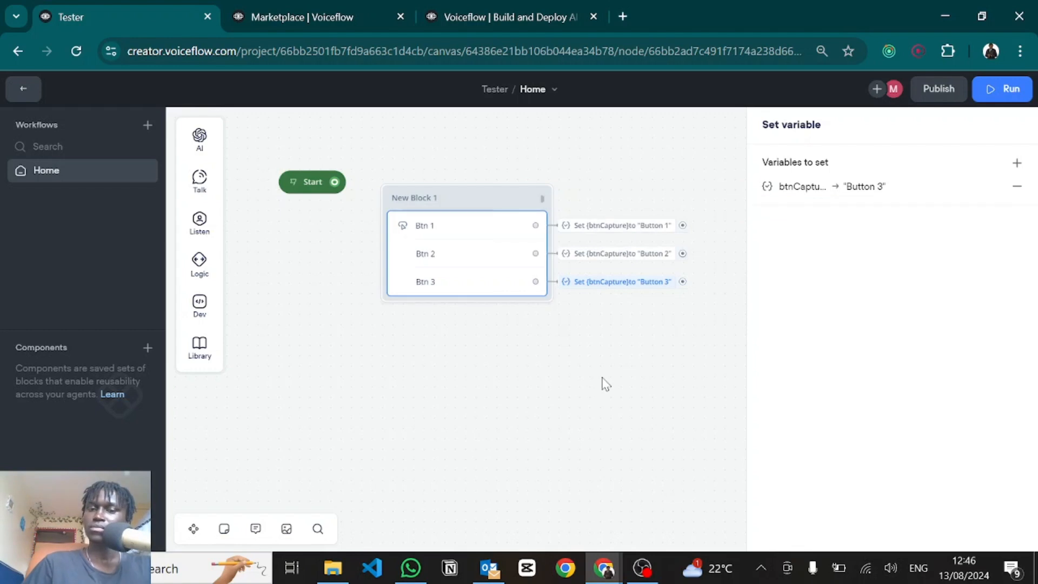
left_click(604, 385)
Step: Draw a path from Btn 1 to a new Text reply block
left_click_drag(688, 375, 614, 391)
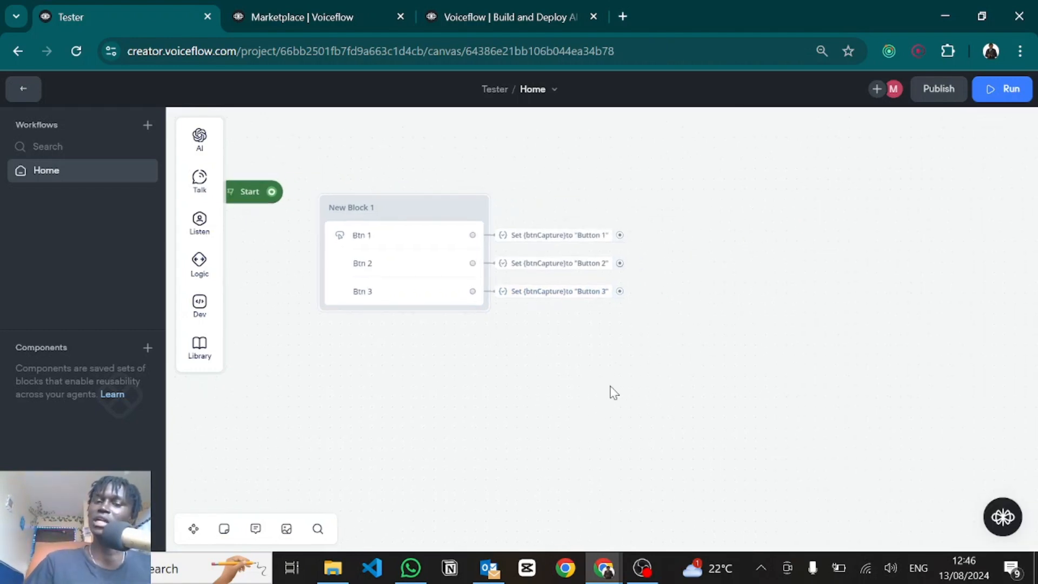
left_click_drag(620, 235, 706, 208)
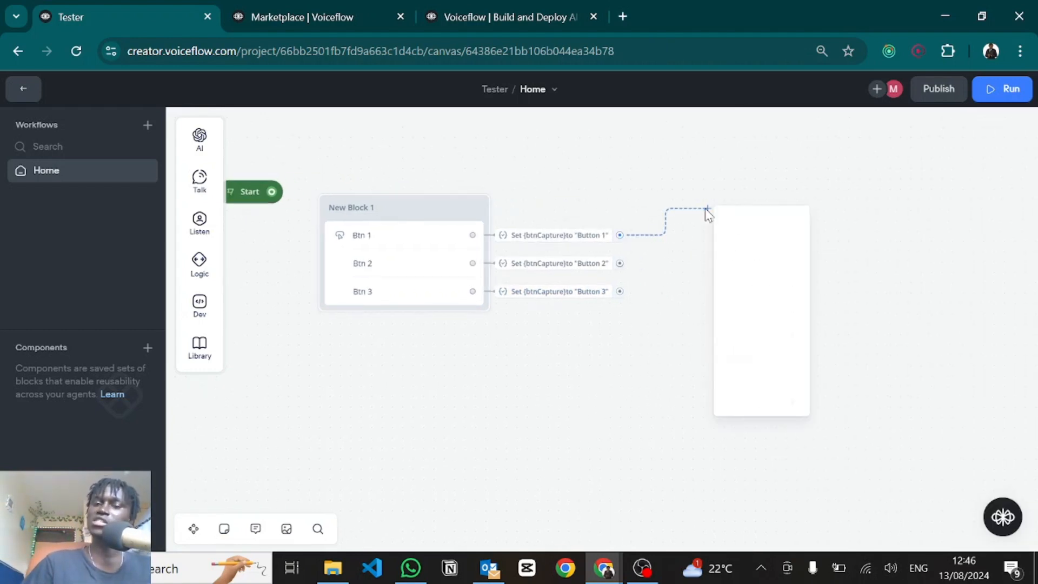
mouse_move(809, 264)
left_click(841, 259)
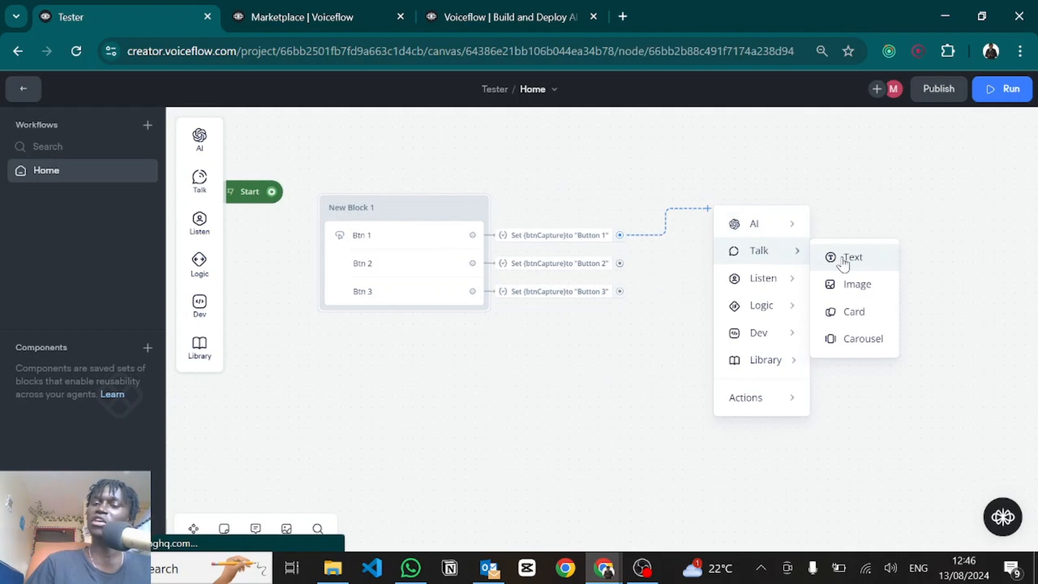
Step: Write the reply "You've clicked on: {btnCapture}" with the btnCapture variable inserted
left_click(792, 188)
type("You've clicked on:")
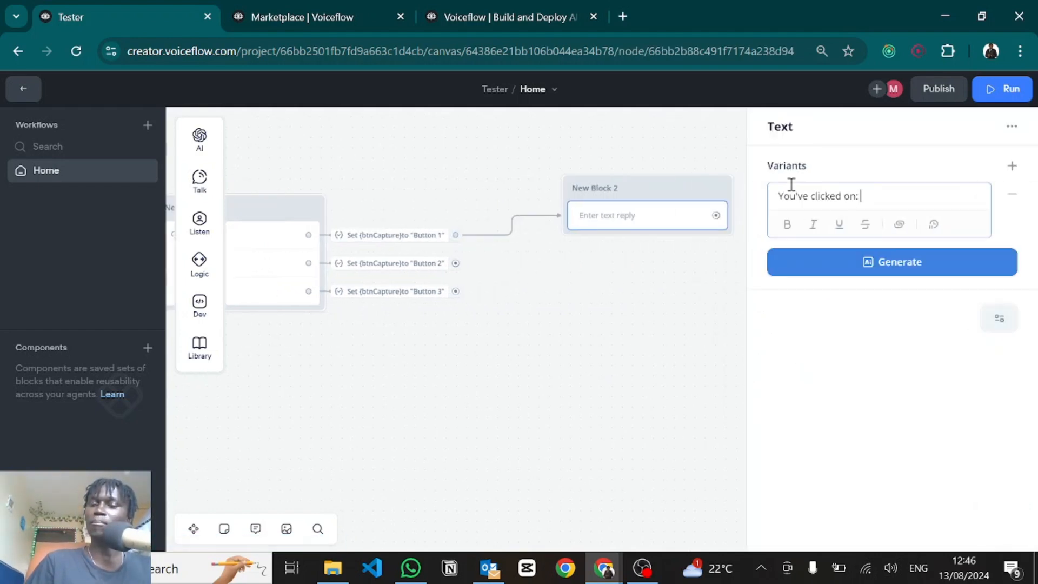
type("{")
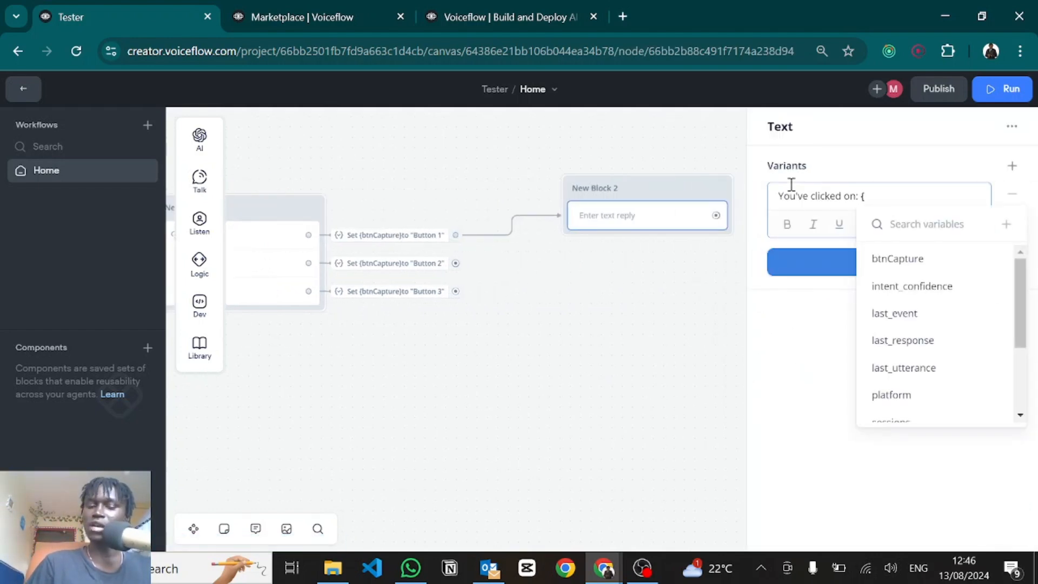
type("btn")
left_click(922, 260)
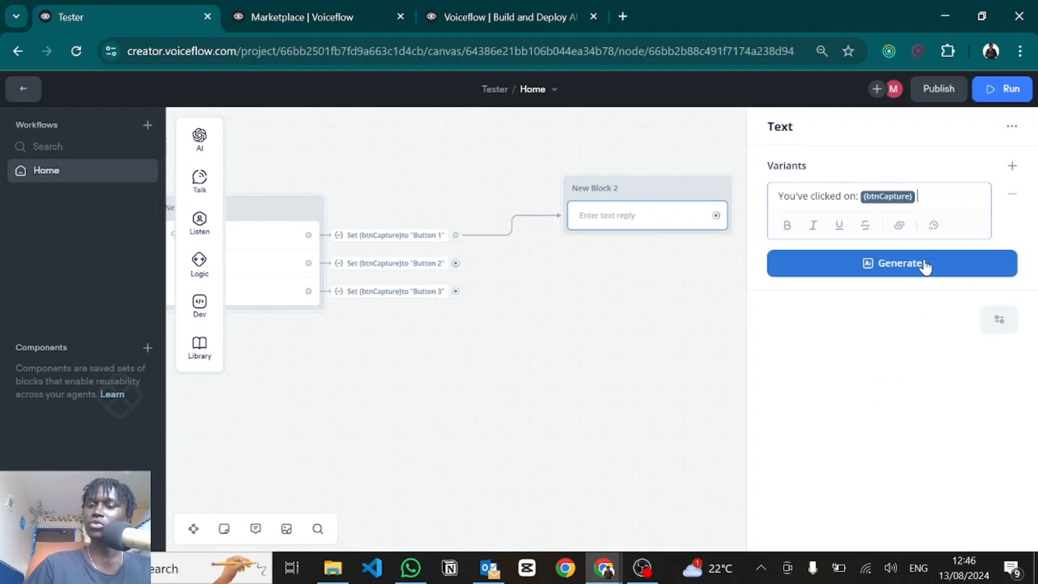
key("BackSpace")
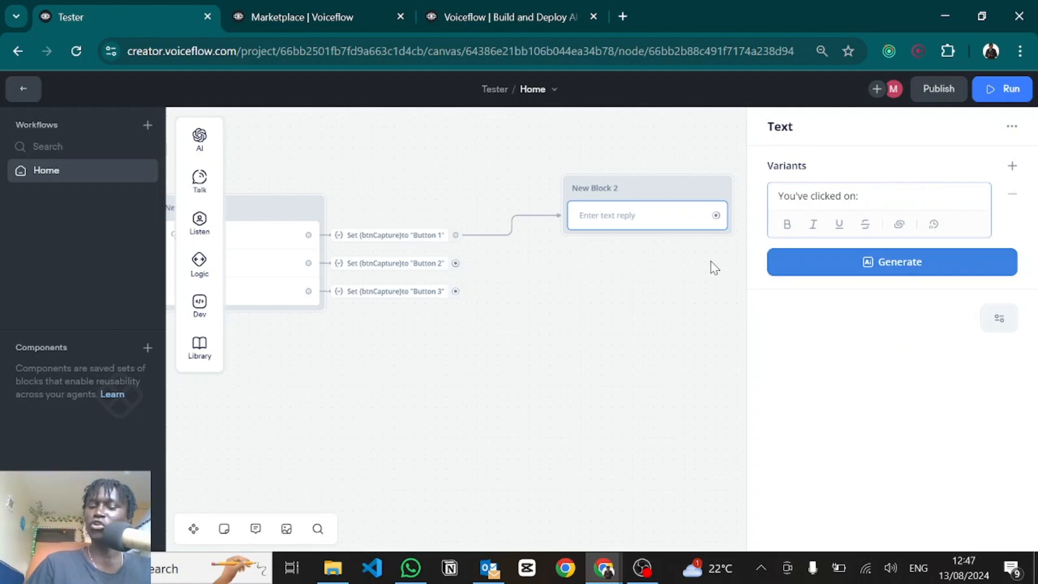
type("{")
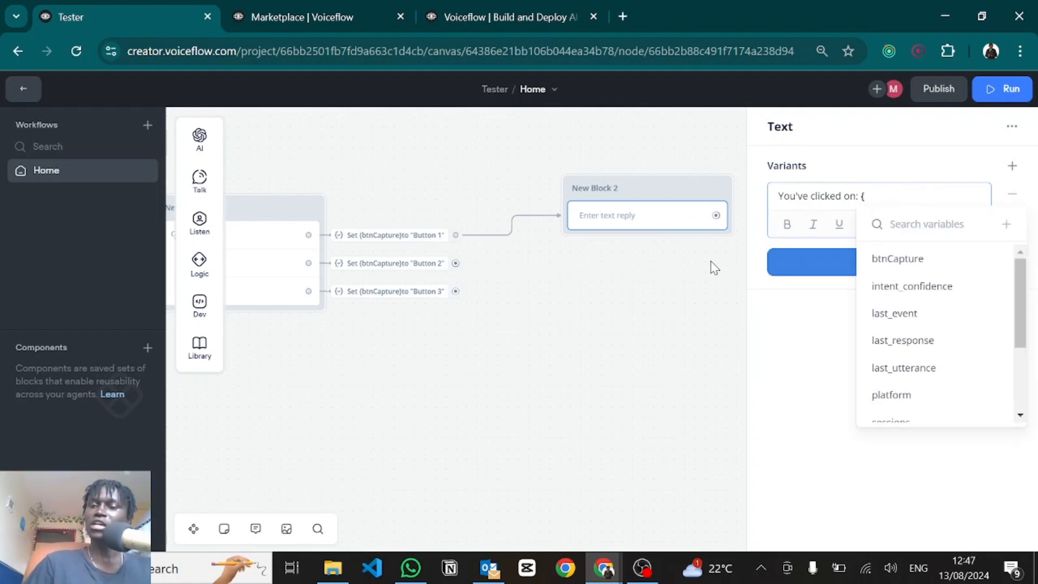
type("btnC")
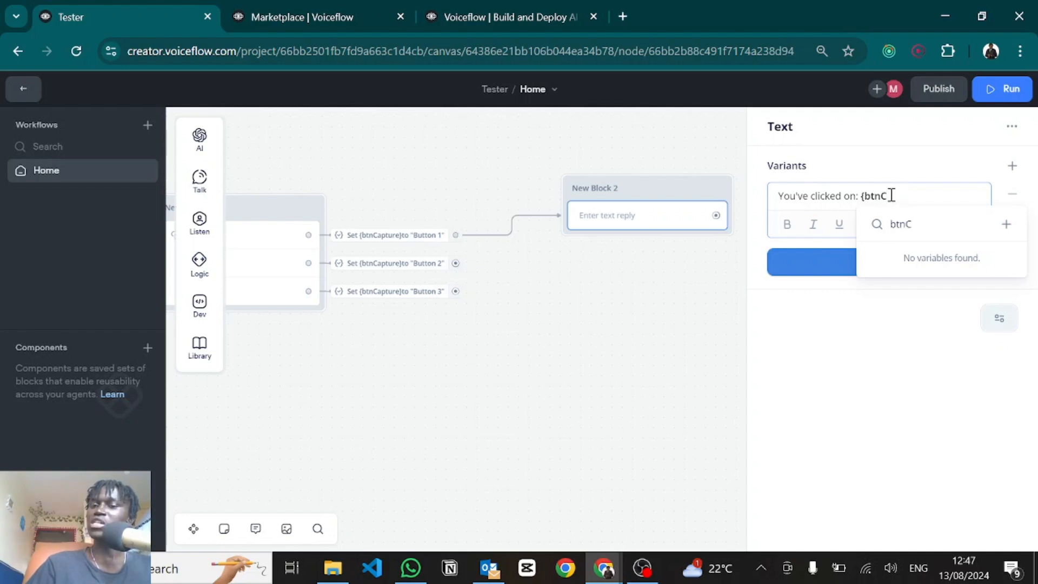
left_click_drag(887, 194, 883, 195)
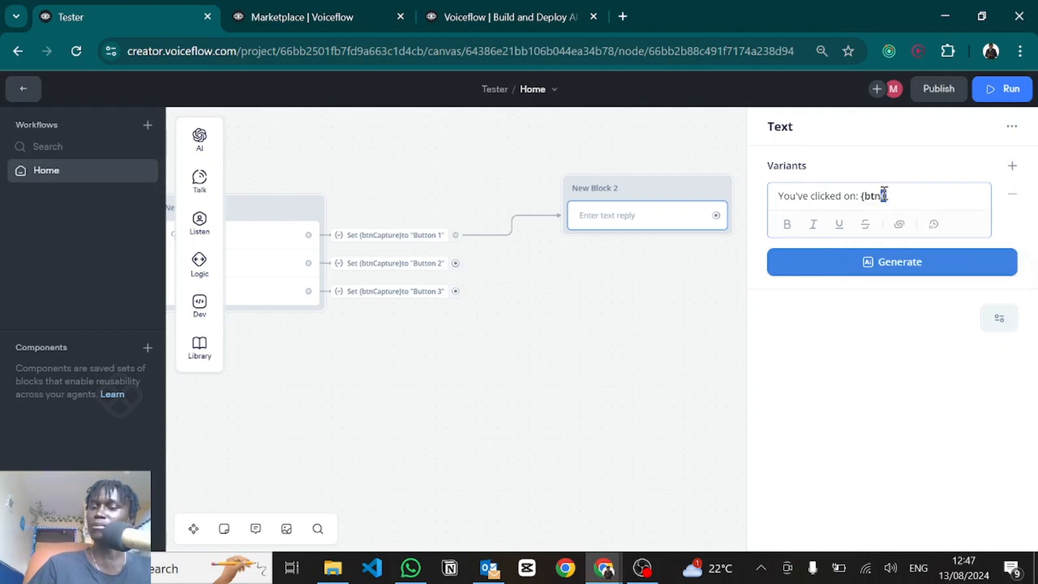
key("BackSpace")
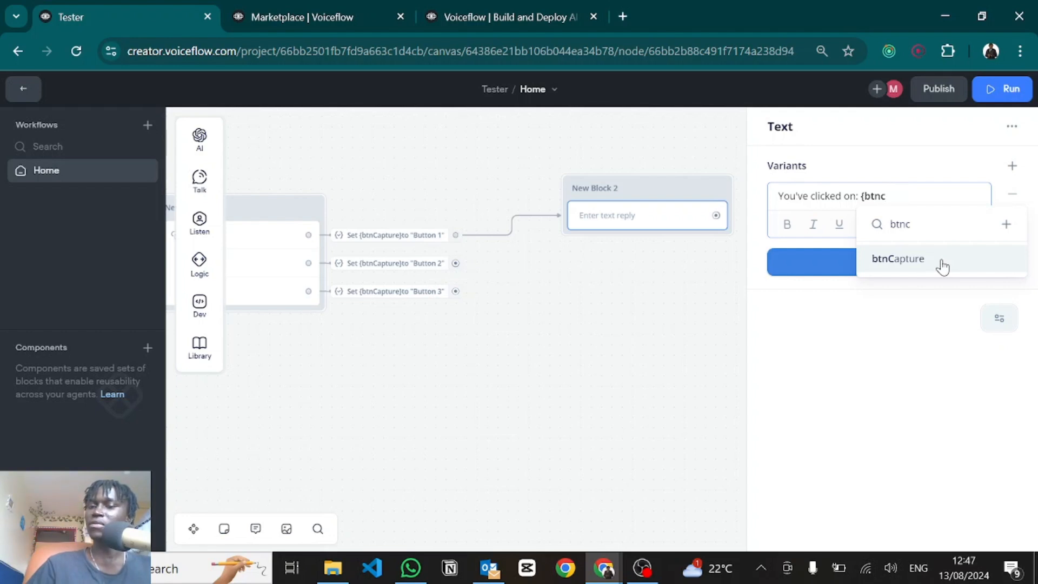
left_click(920, 270)
left_click(452, 274)
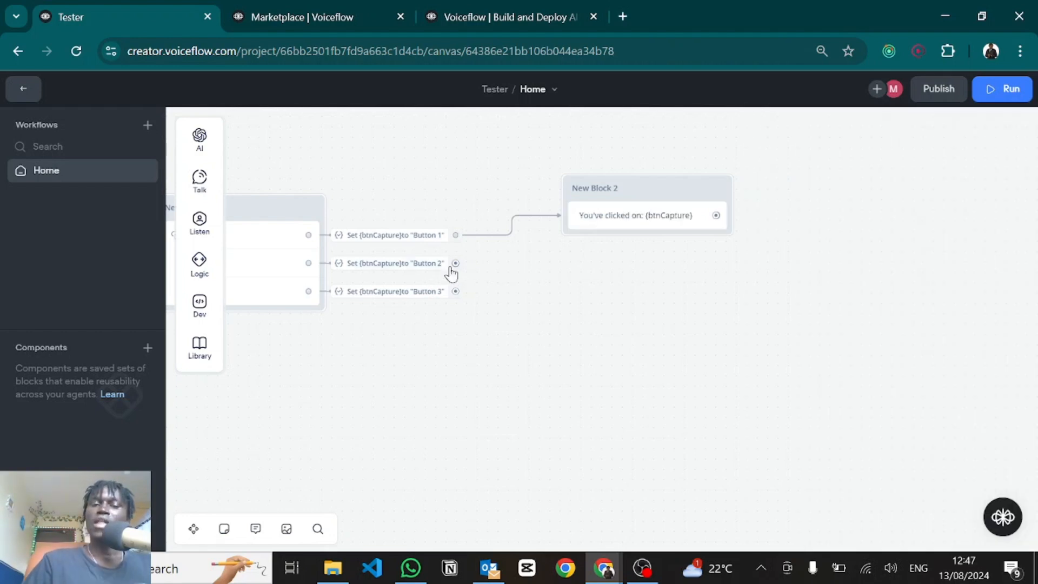
Step: Connect Btn 2 and Btn 3 to New Block 2, loop it back, and link Start
left_click_drag(453, 266, 584, 193)
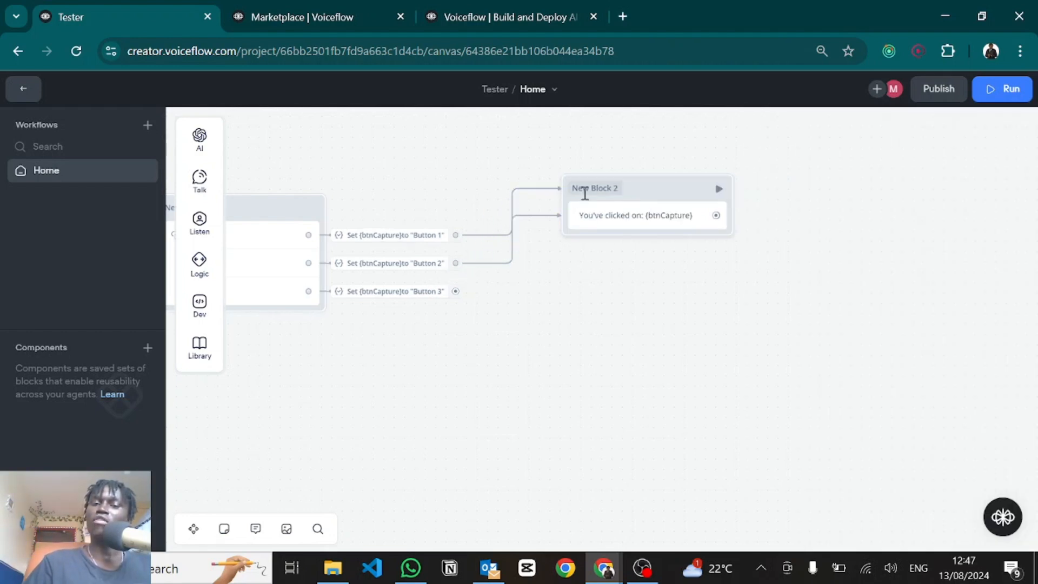
left_click_drag(455, 291, 567, 191)
left_click_drag(576, 301, 800, 345)
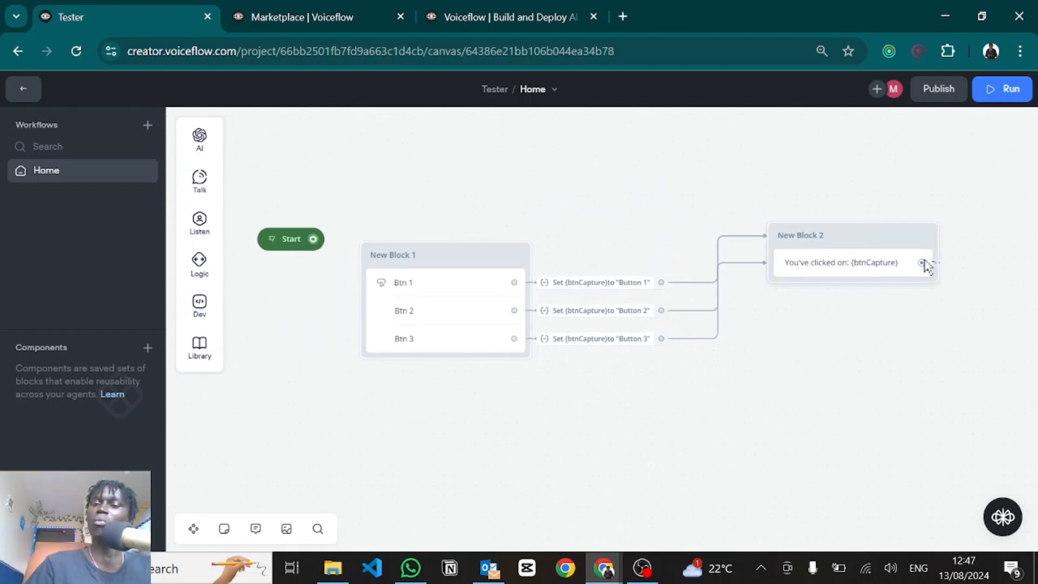
left_click_drag(922, 263, 516, 268)
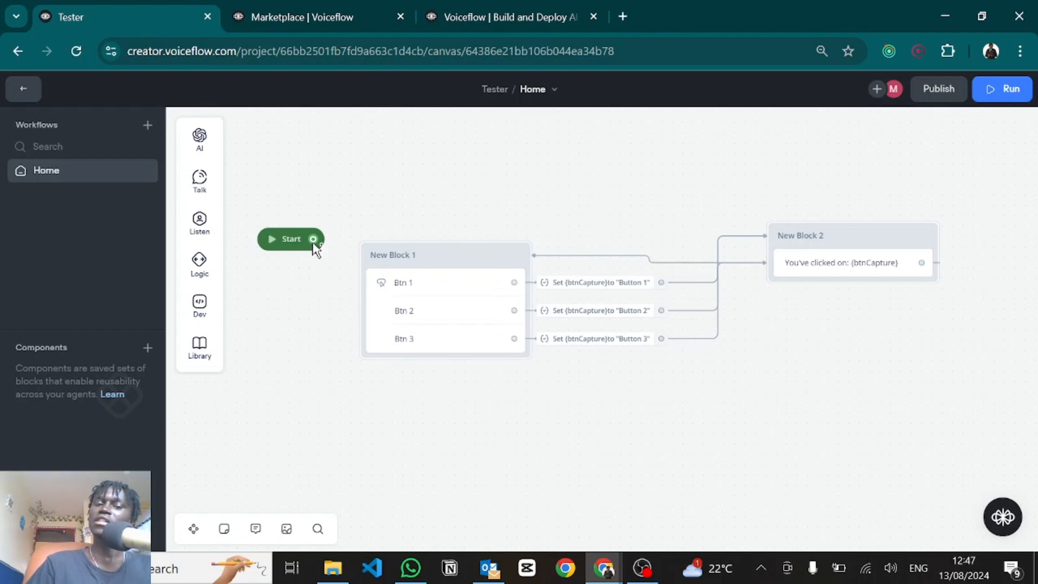
left_click_drag(315, 239, 380, 252)
left_click(273, 241)
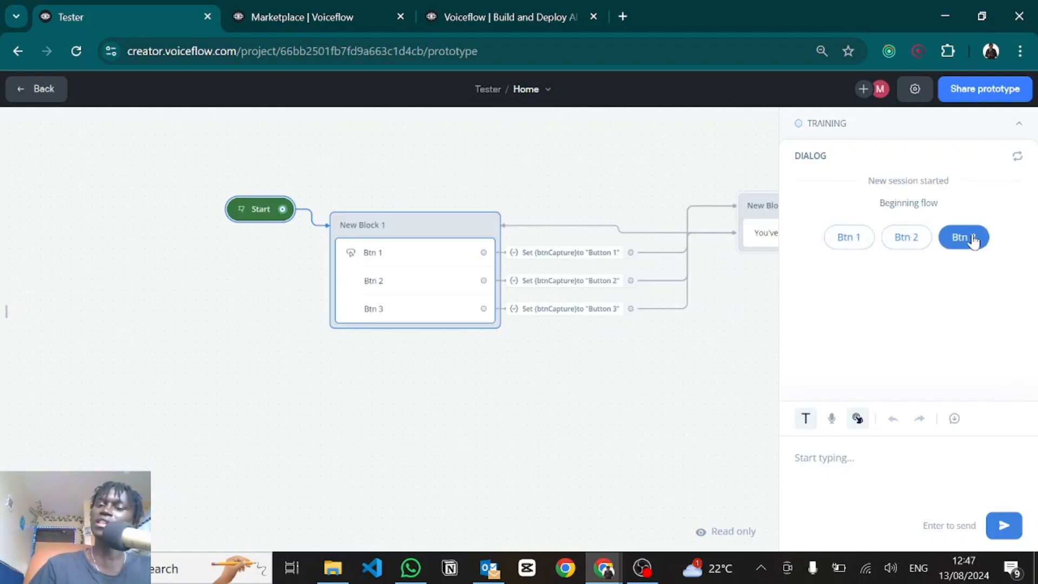
Step: Choose Btn 1 in the test and check that btnCapture shows Button 1 in the variables panel
left_click(847, 237)
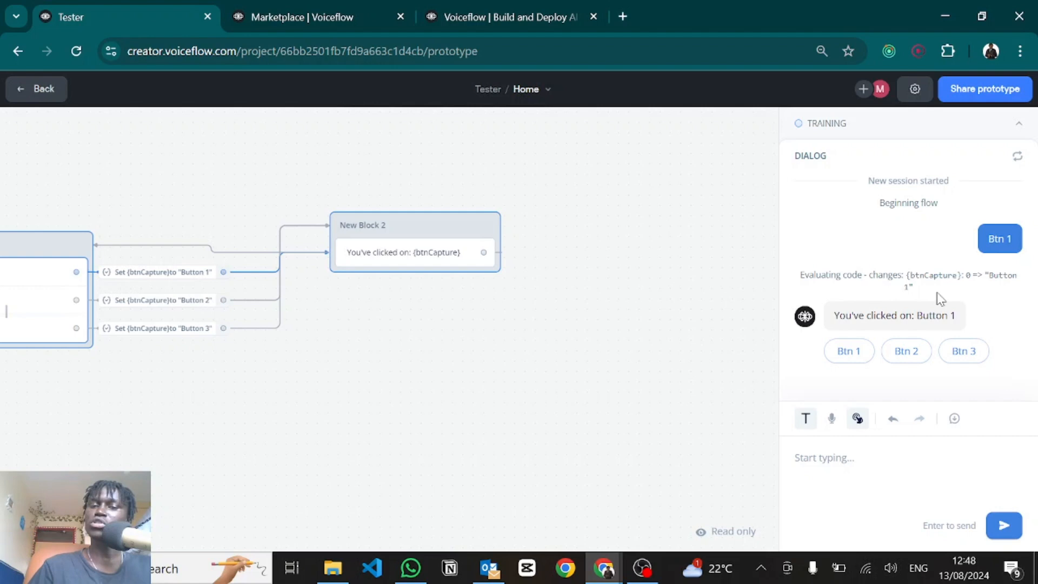
left_click(8, 312)
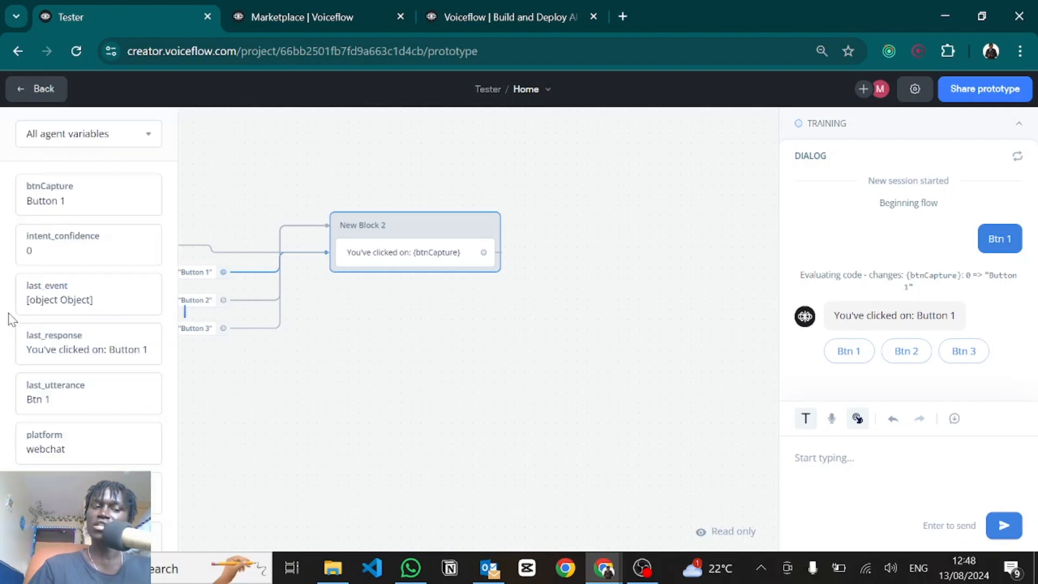
scroll(72, 335, "down", 2)
scroll(72, 336, "up", 2)
scroll(72, 337, "down", 3)
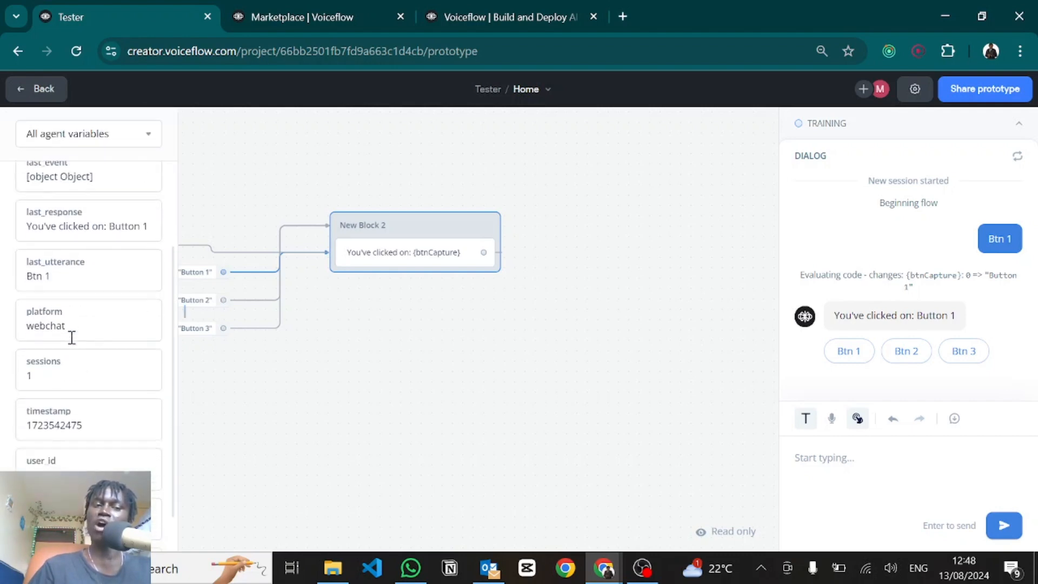
scroll(72, 337, "up", 3)
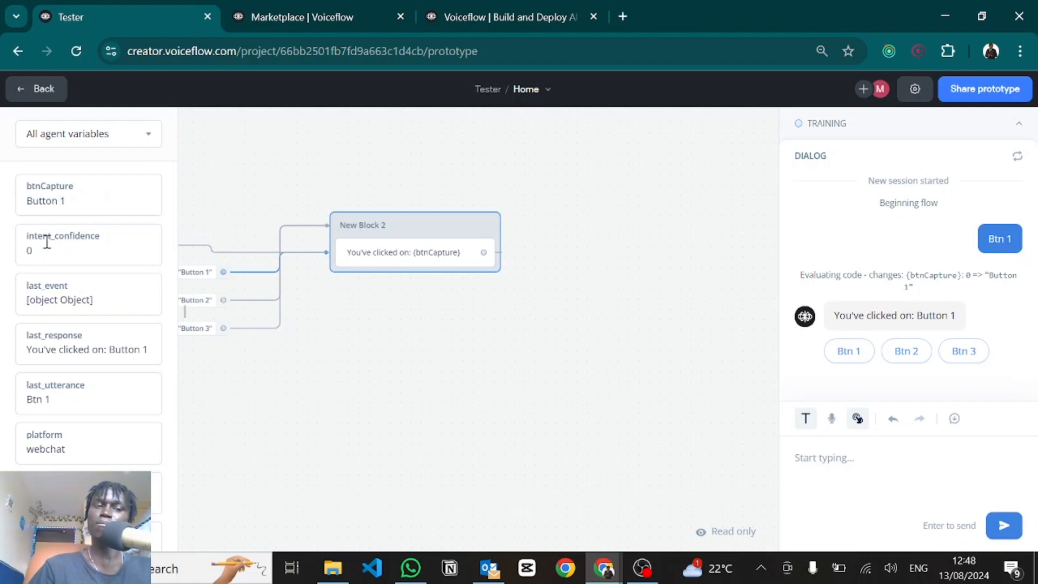
double_click(41, 201)
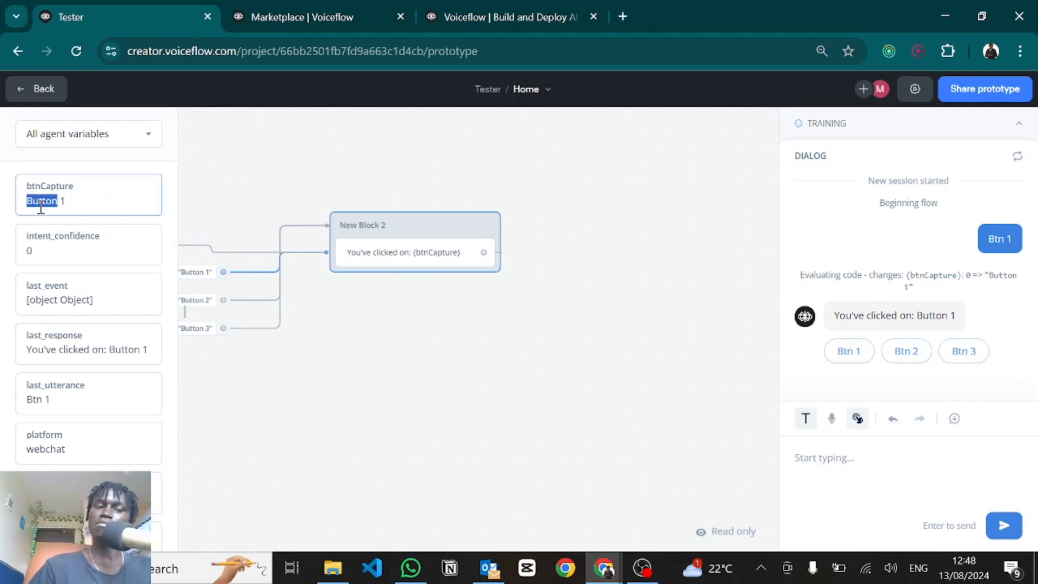
left_click(75, 206)
Step: Choose Btn 2 and Btn 3, checking the last_utterance and btnCapture values each time
left_click(905, 352)
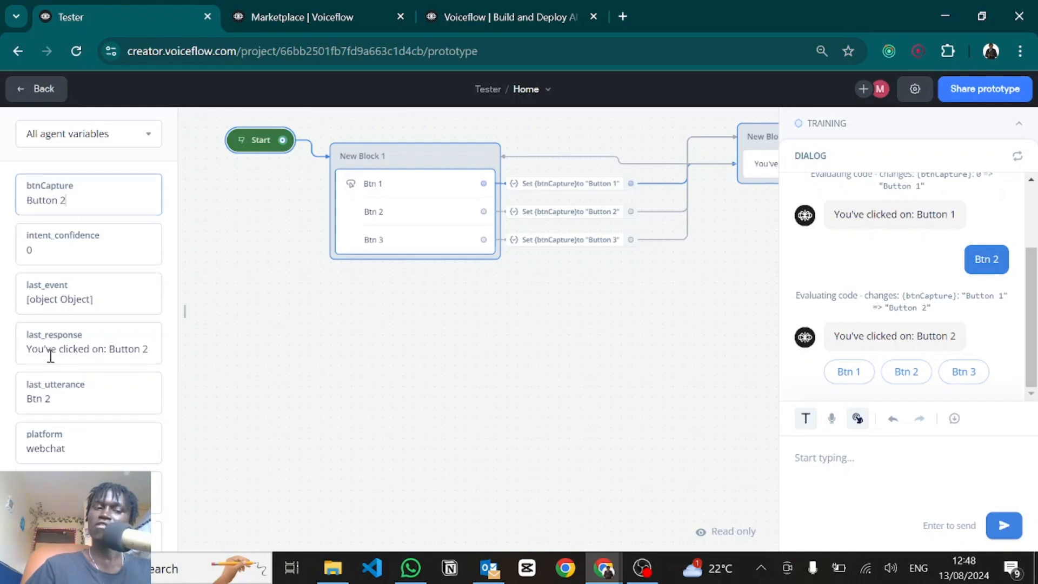
scroll(57, 320, "down", 2)
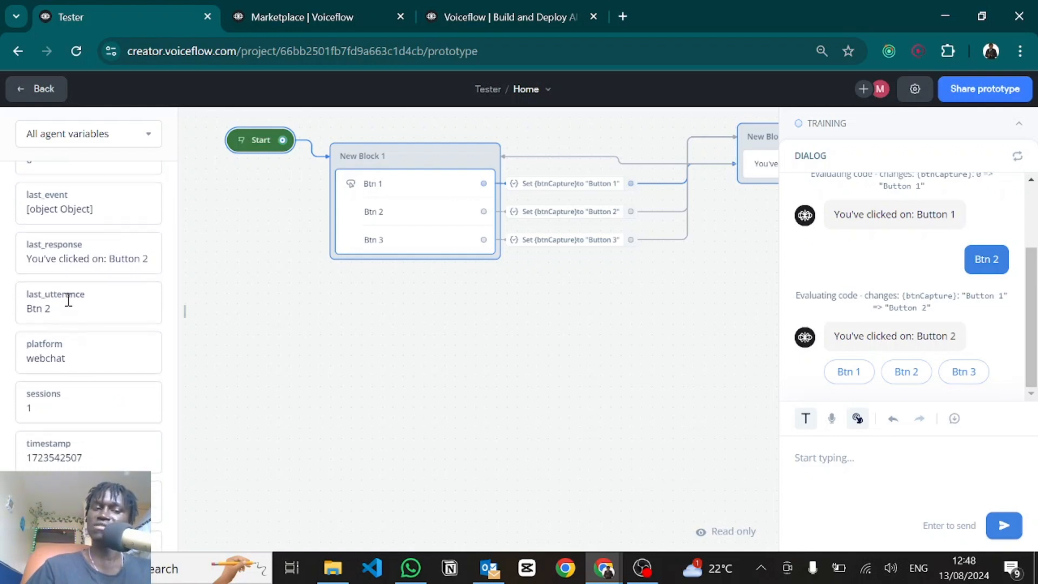
left_click_drag(60, 314, 19, 308)
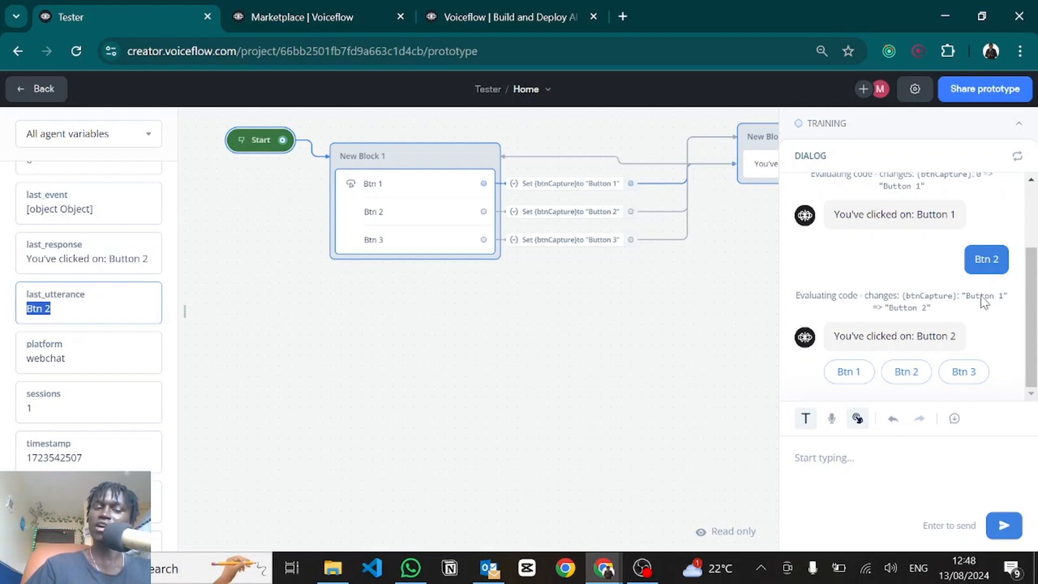
left_click(965, 377)
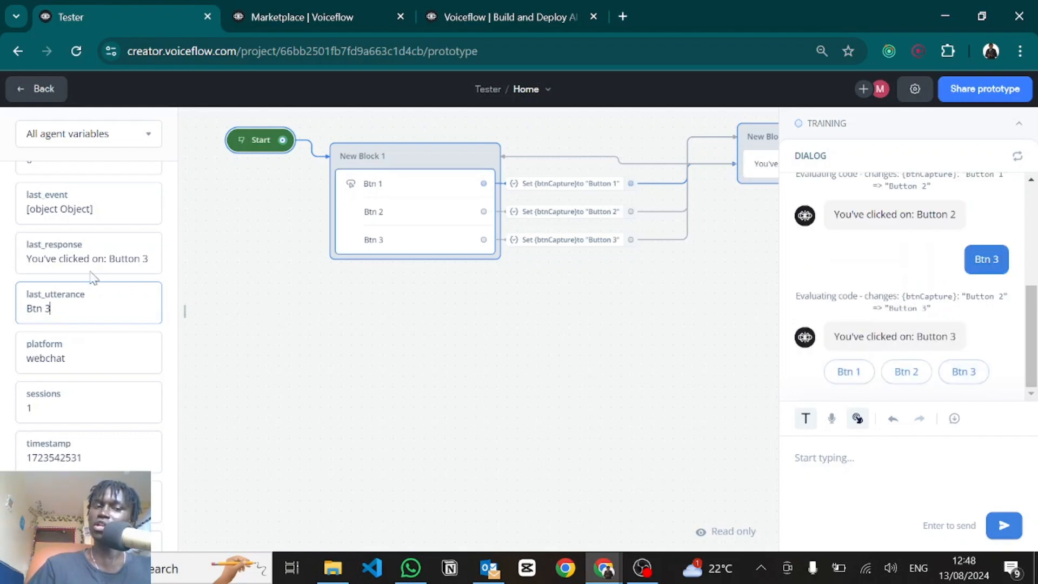
scroll(83, 264, "up", 2)
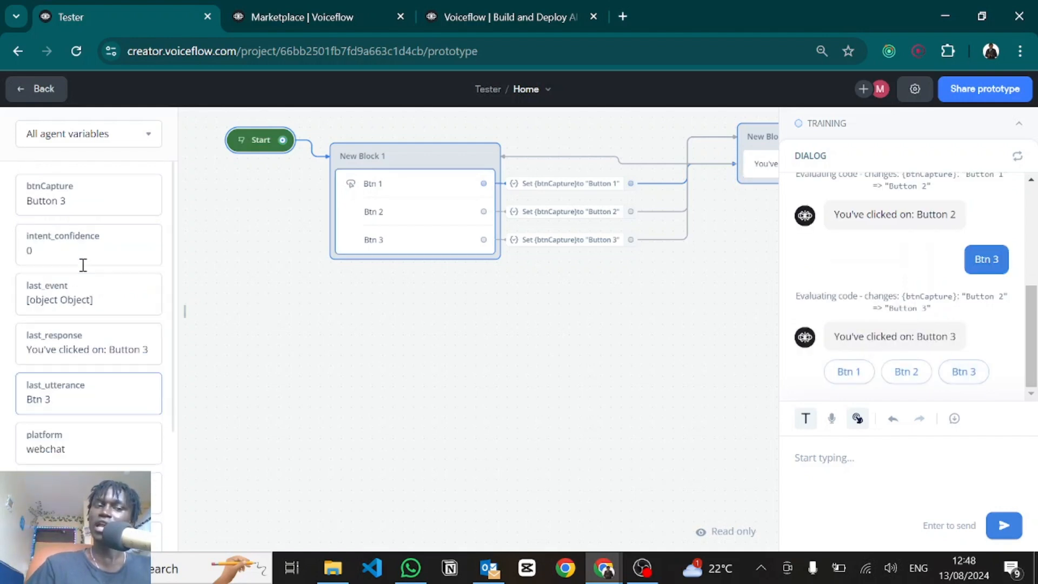
double_click(44, 202)
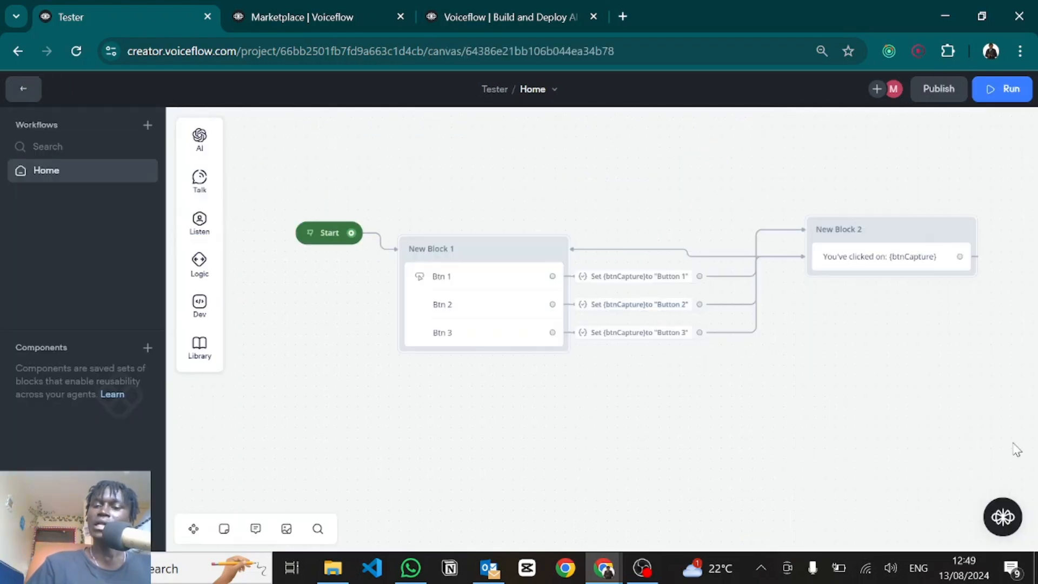
Step: Delete all the old blocks from the canvas, leaving only the Start block
left_click_drag(1012, 442, 450, 185)
key("Delete")
mouse_move(194, 218)
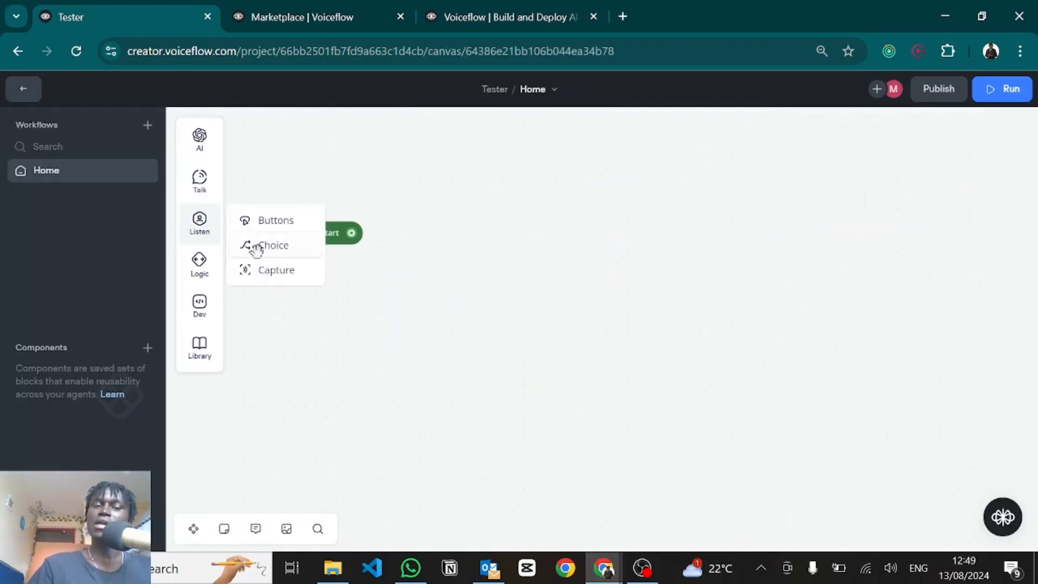
Step: Drop a Choice step onto the canvas as New Block 1 and start a new intent for its first path
left_click_drag(257, 248, 505, 237)
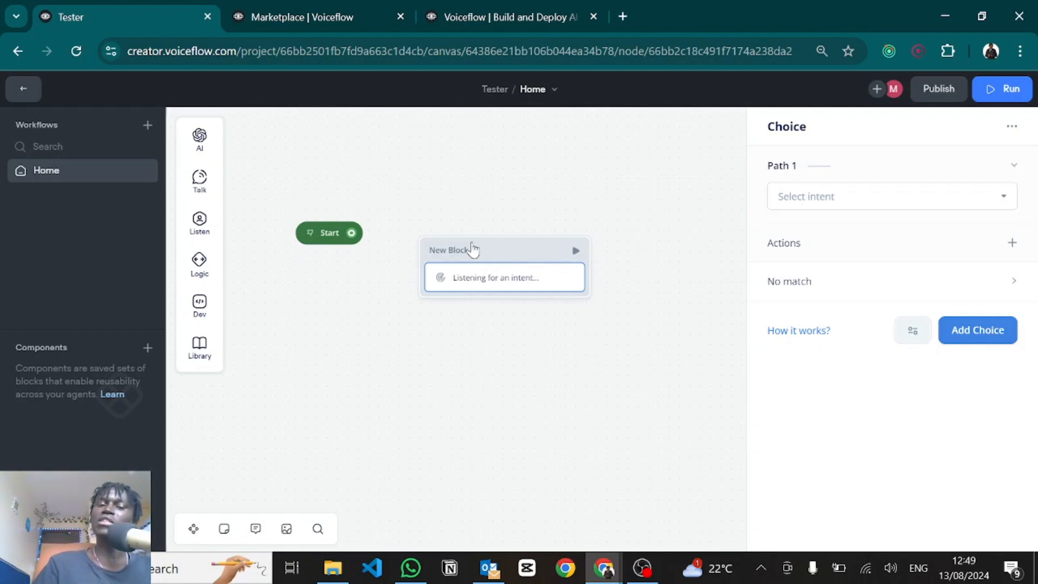
left_click_drag(512, 258, 540, 223)
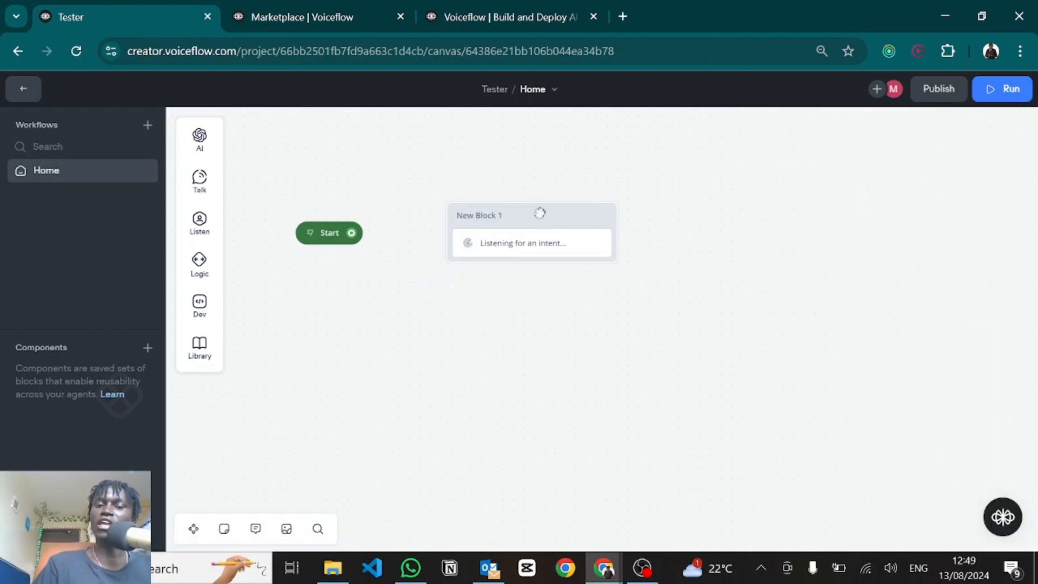
left_click(524, 257)
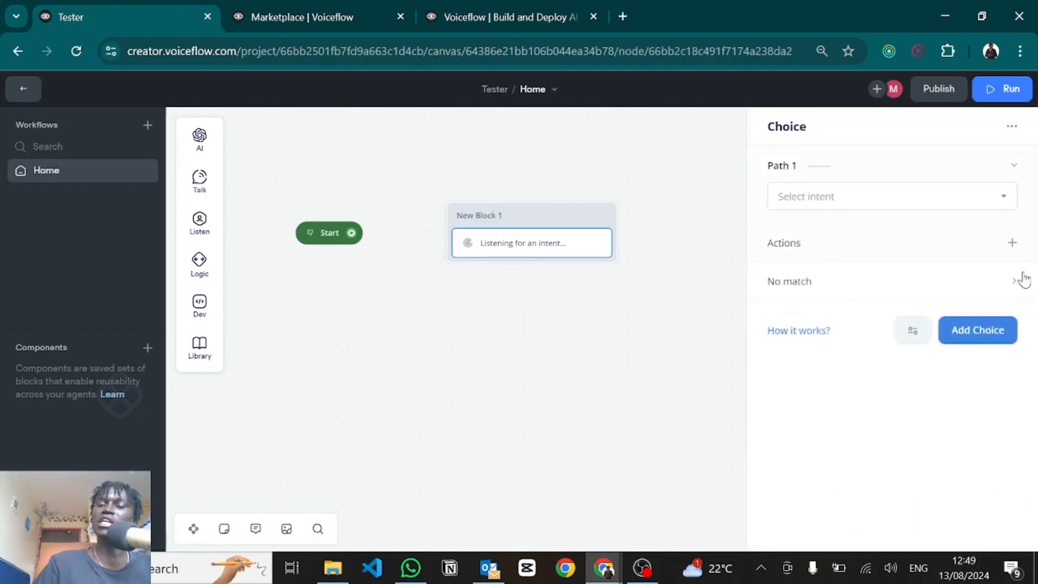
left_click(841, 194)
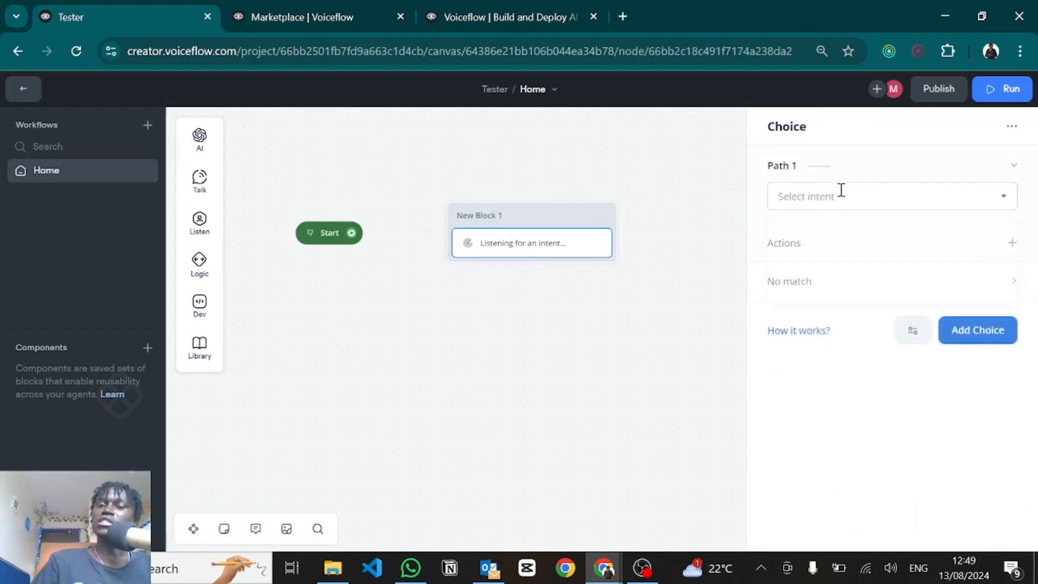
left_click(893, 359)
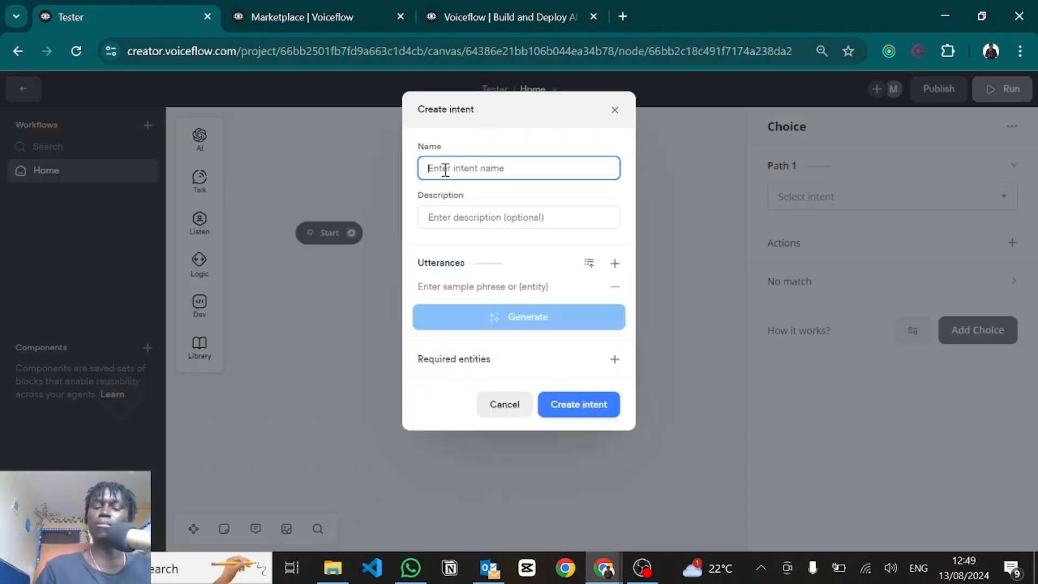
Step: Name the intent 'Making a Payment' and enter its description
type("Making a Payment")
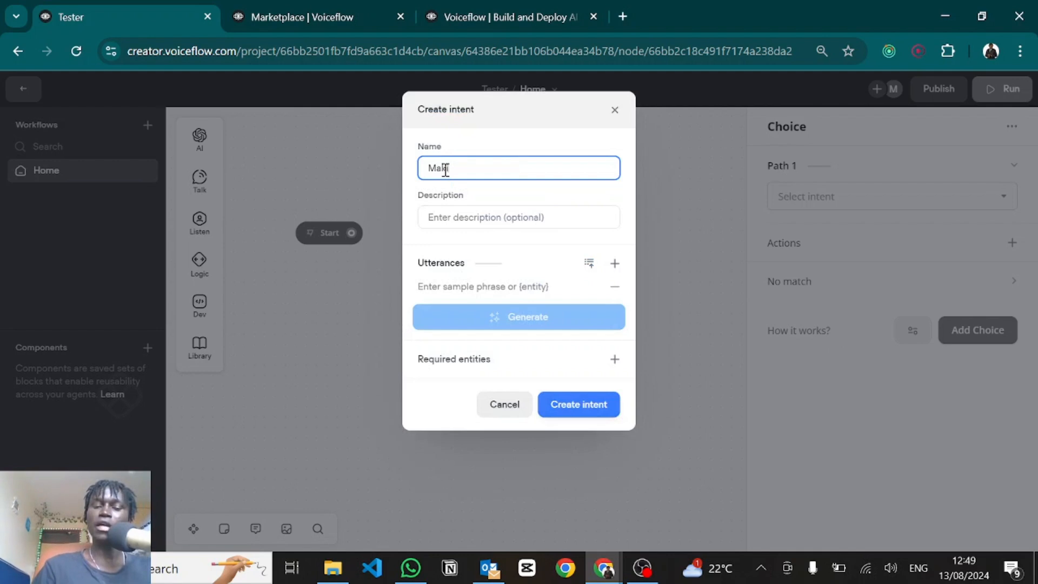
left_click(441, 224)
type("Triggered when the user mentions a statement showing that they want to make a payment")
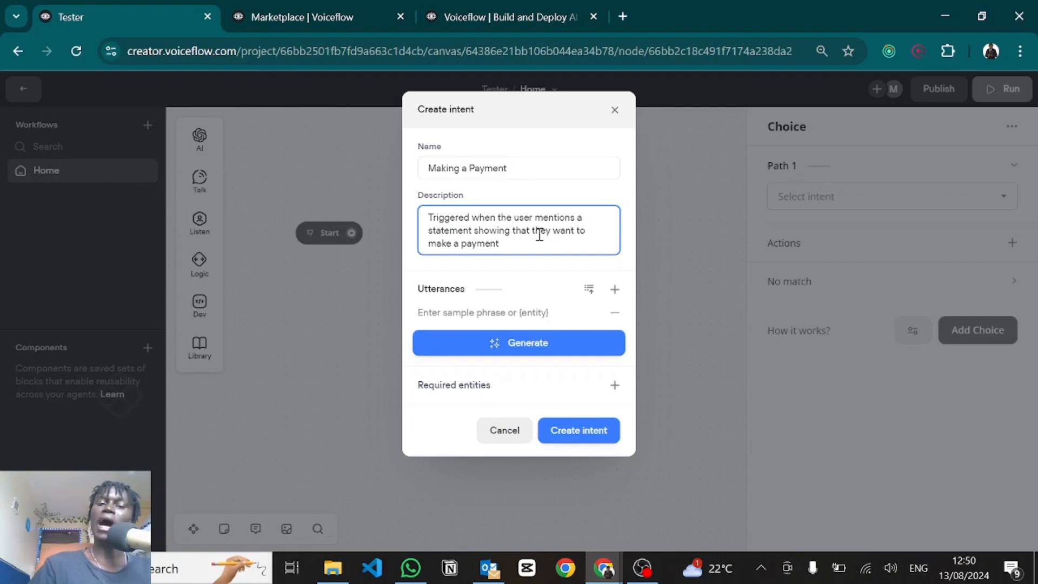
key("ctrl+a")
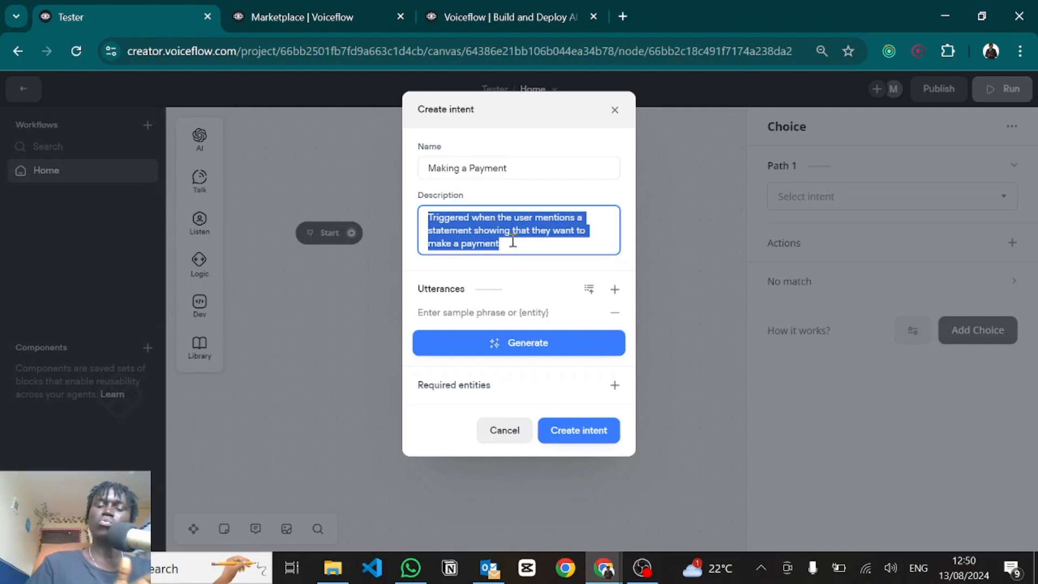
Step: Add utterances 'I want to pay', 'How do I make a payment', 'Guide me on how I can pay', 'I'm curious how do I pay', 'How do I pay'
left_click(440, 312)
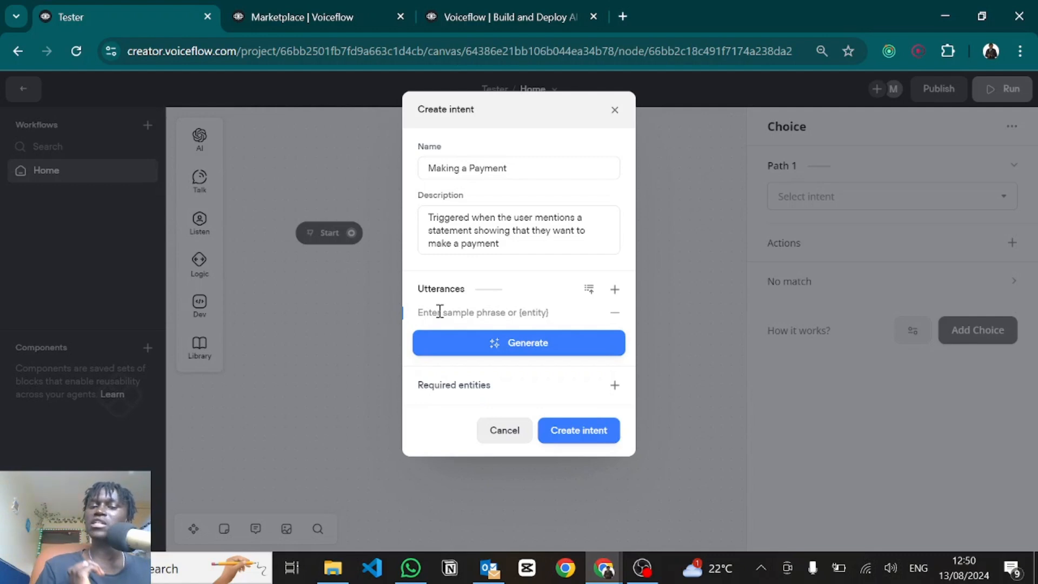
type("I want to pay")
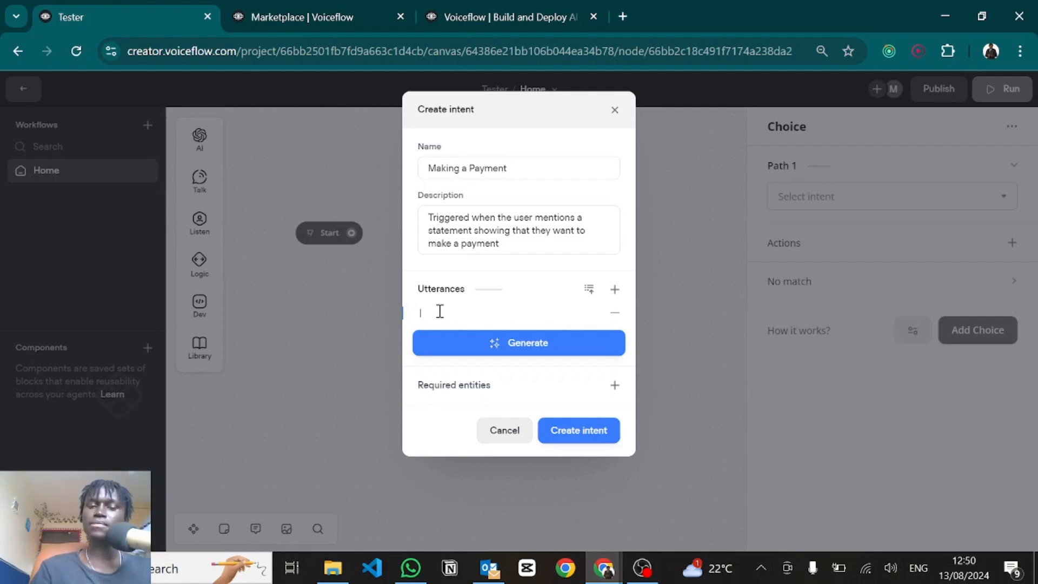
key("Return")
type("How do I make a payment")
key("Return")
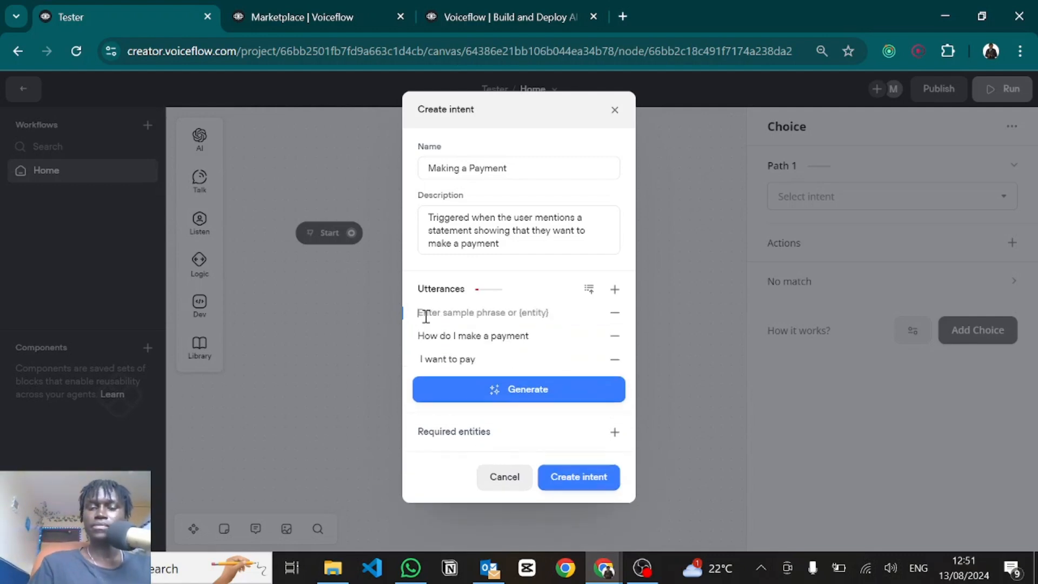
type("Guide me on how I can pay")
key("Return")
type("I'm curious how do I pay")
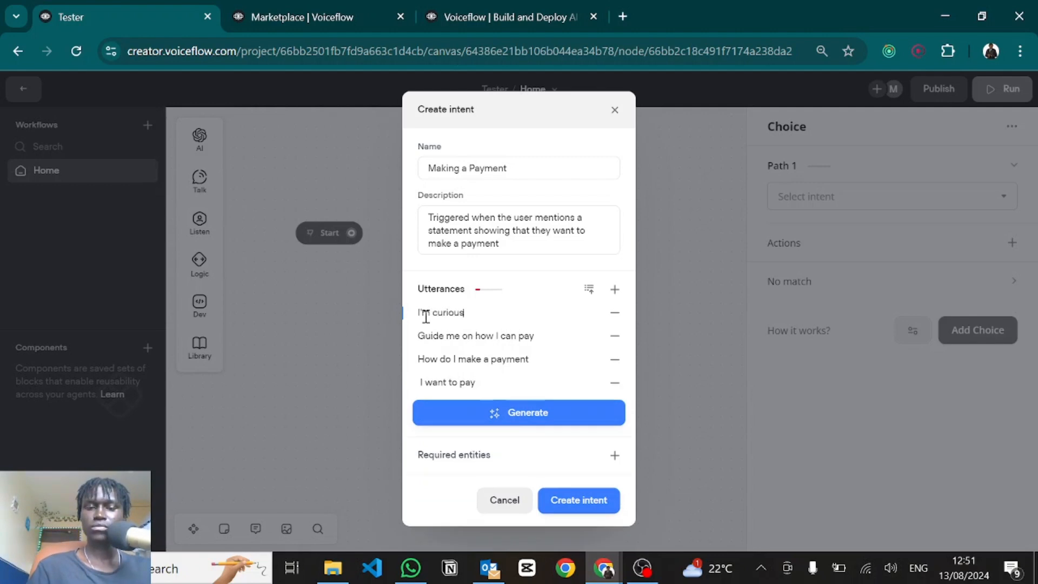
key("Return")
type("How do I pay")
key("Return")
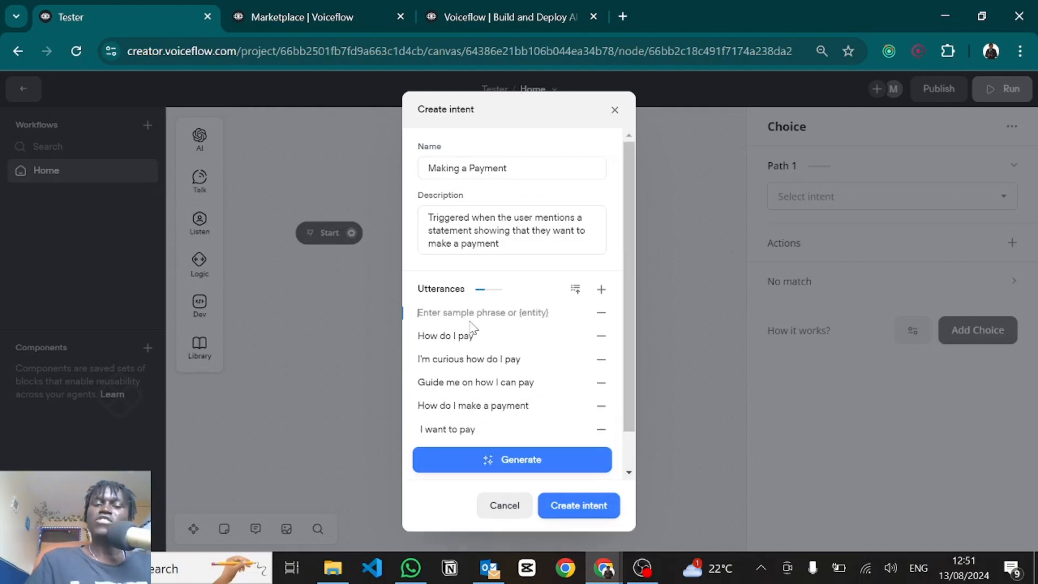
Step: Generate 10 more sample phrases and create the Making a Payment intent
scroll(459, 375, "down", 1)
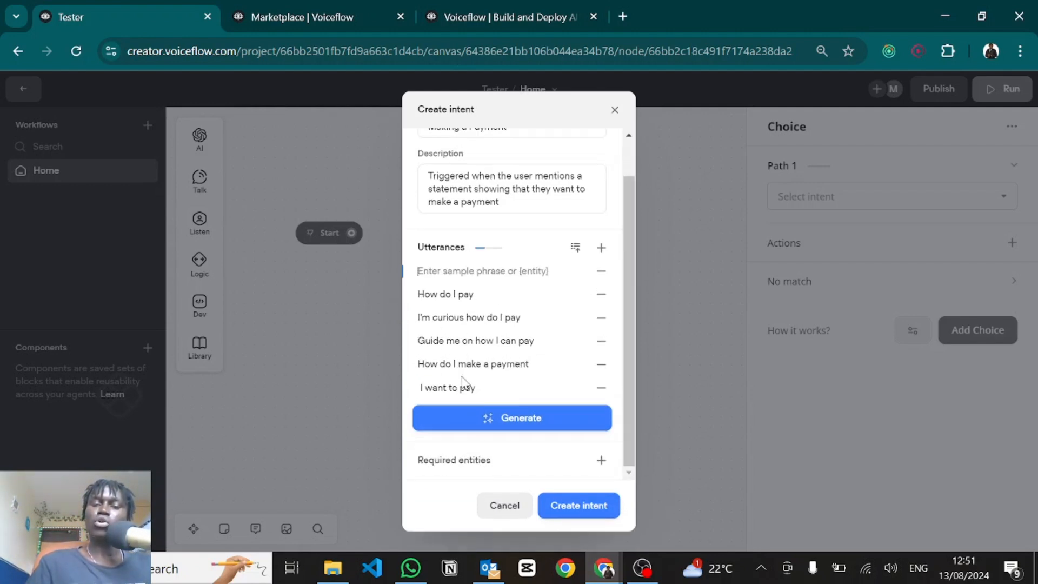
left_click(465, 420)
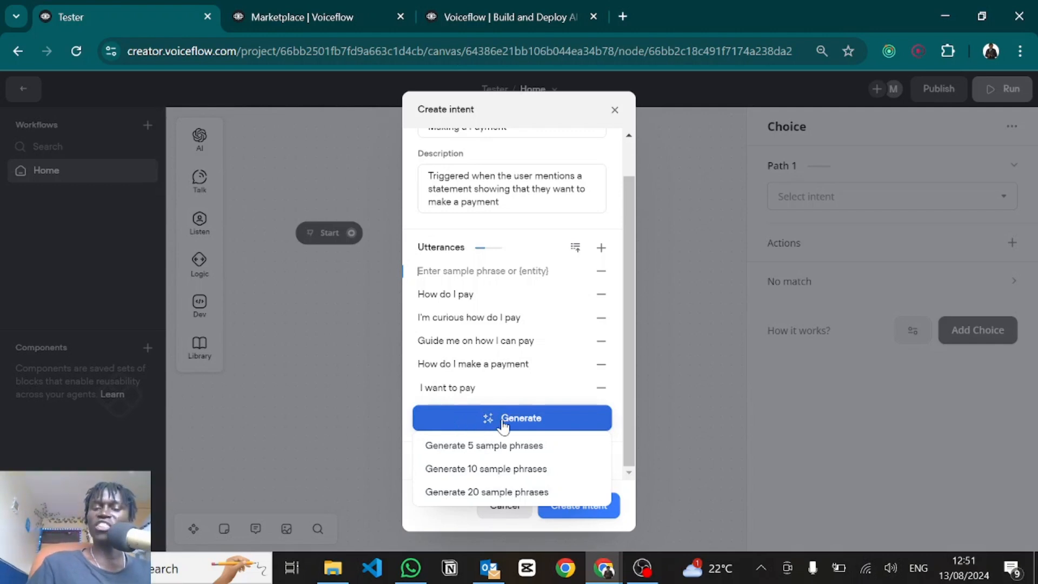
left_click(474, 469)
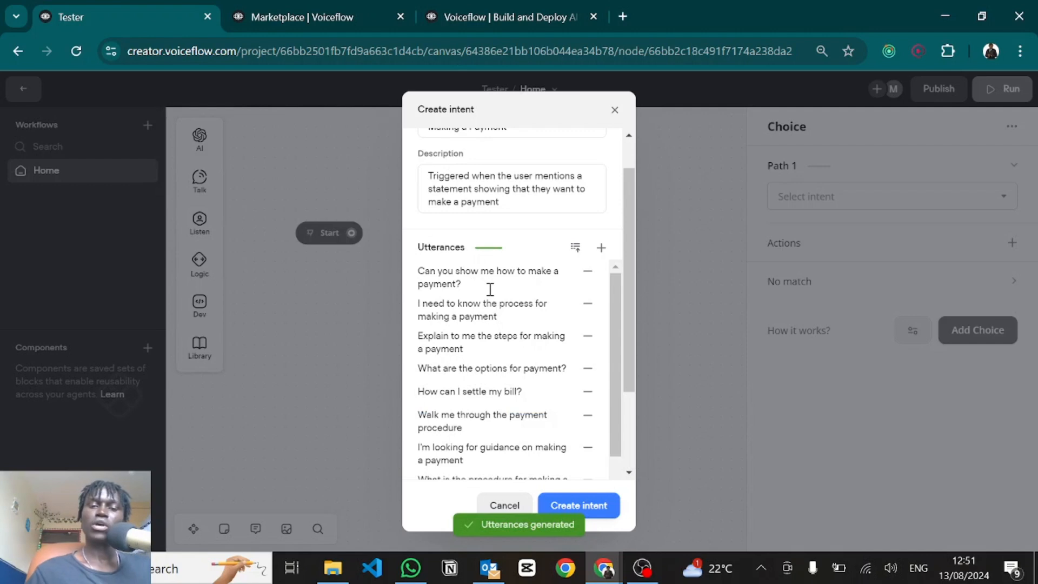
scroll(475, 363, "down", 2)
scroll(478, 364, "up", 1)
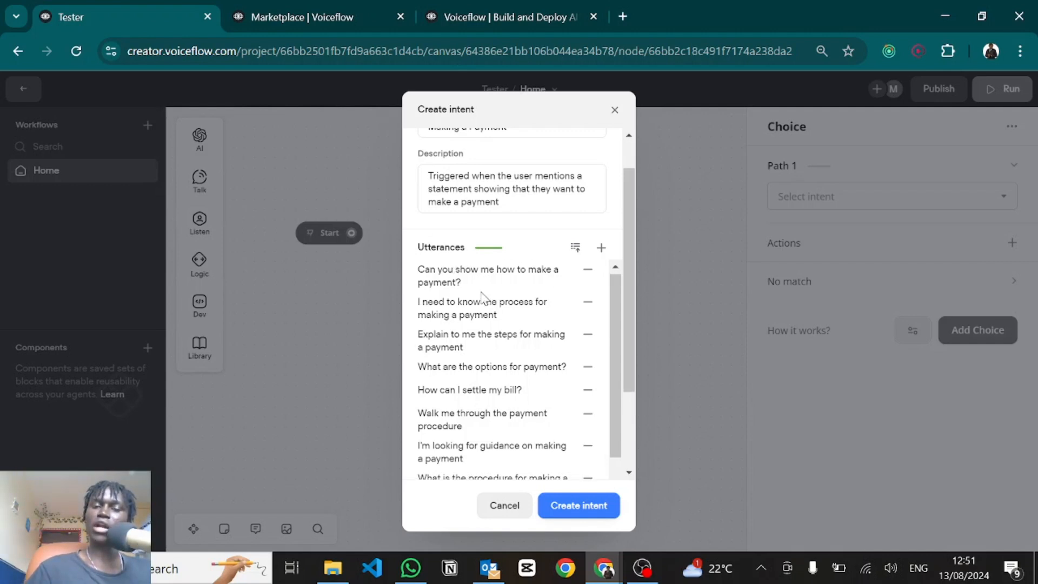
scroll(484, 298, "down", 1)
scroll(484, 299, "up", 1)
scroll(462, 312, "down", 3)
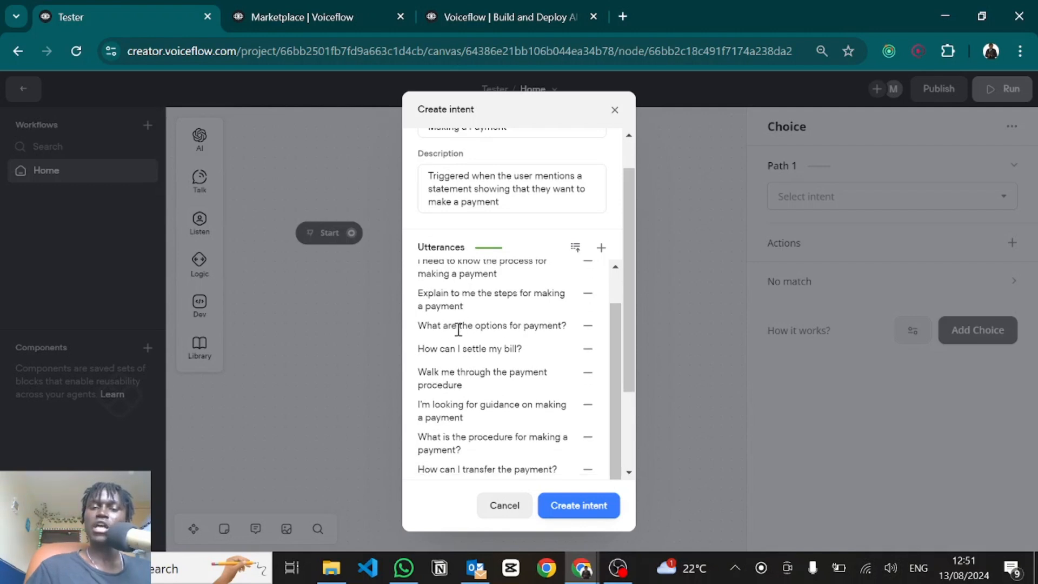
scroll(457, 326, "down", 2)
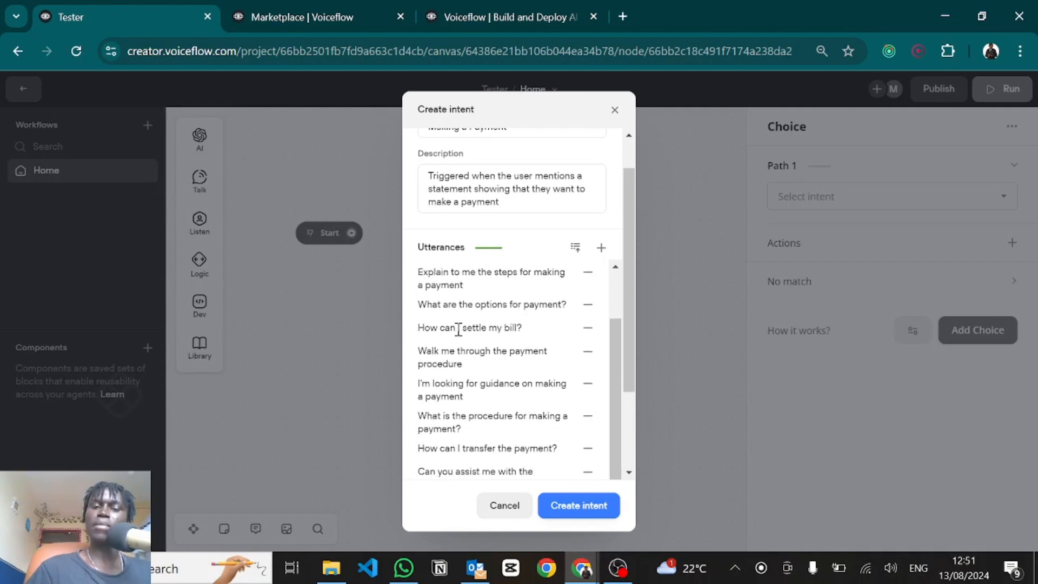
scroll(454, 423, "down", 3)
left_click(463, 418)
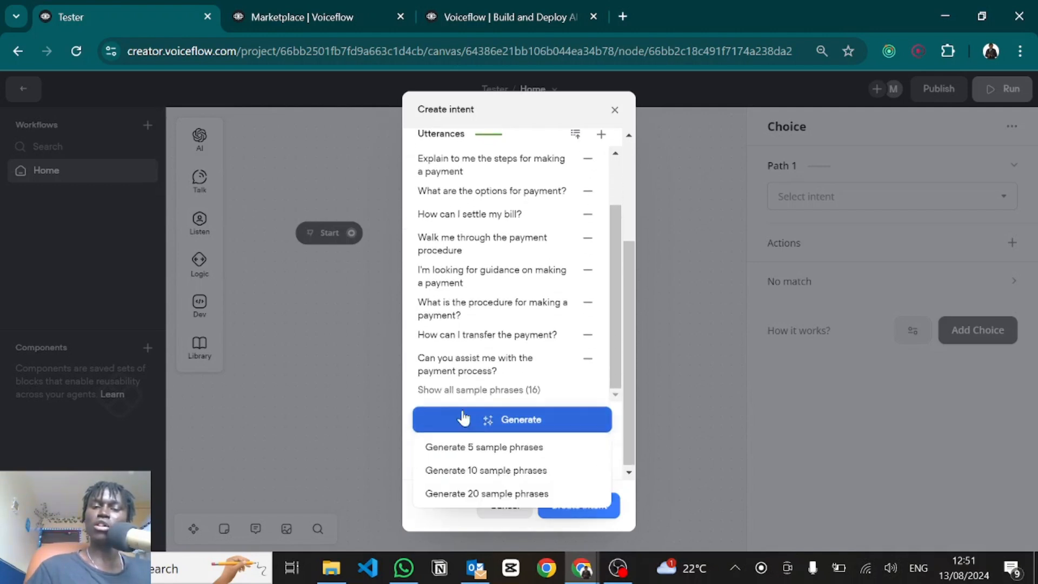
left_click(463, 418)
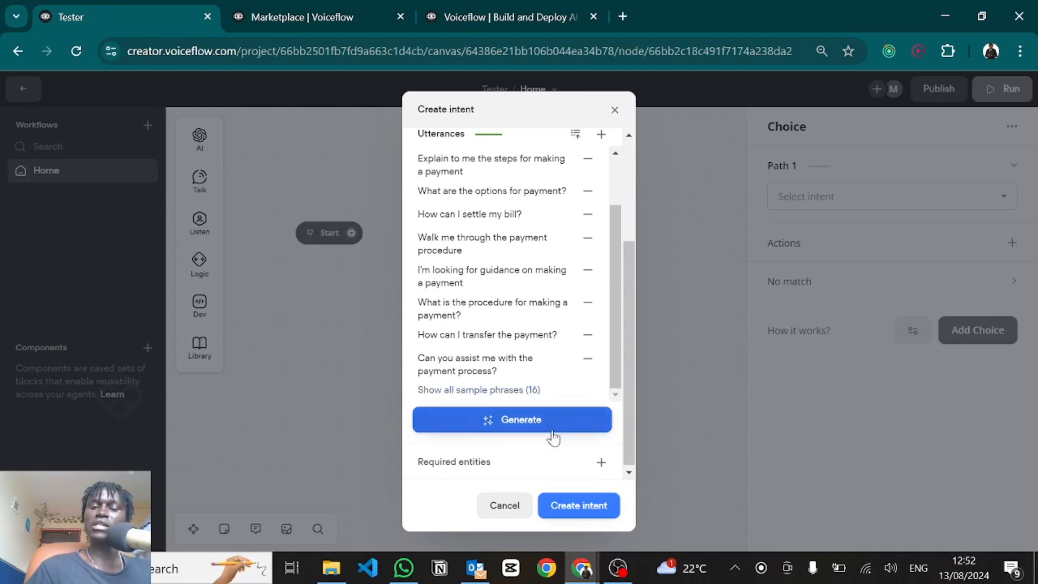
left_click(575, 506)
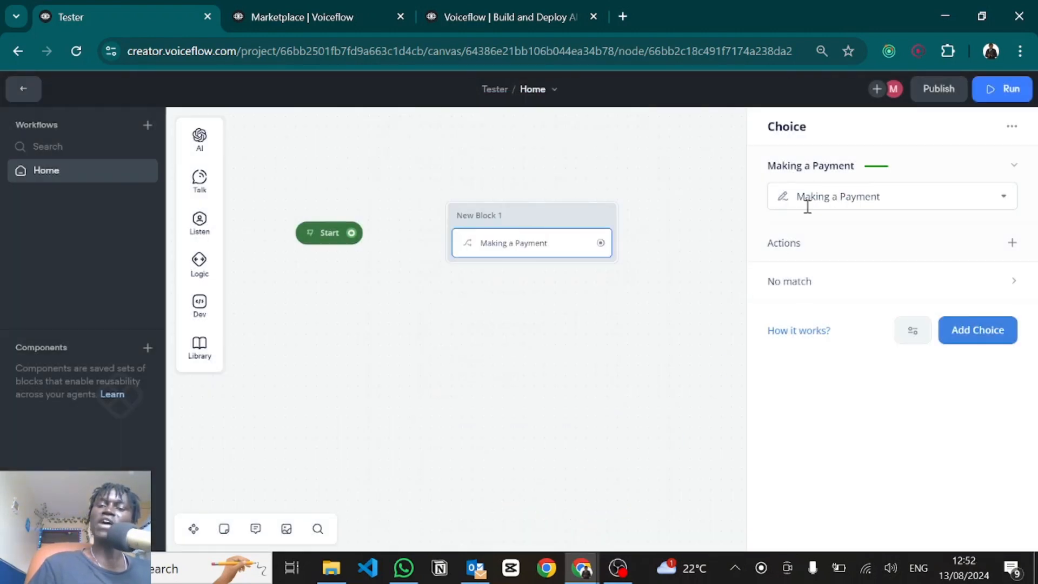
Step: Add a second path to the Choice step, leaving its intent unassigned
left_click(975, 332)
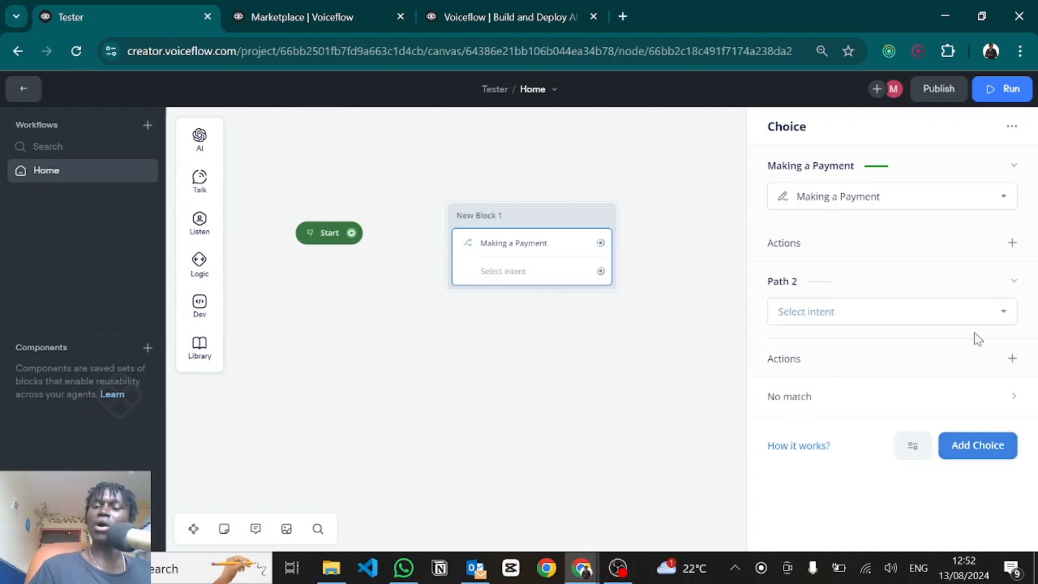
left_click(841, 313)
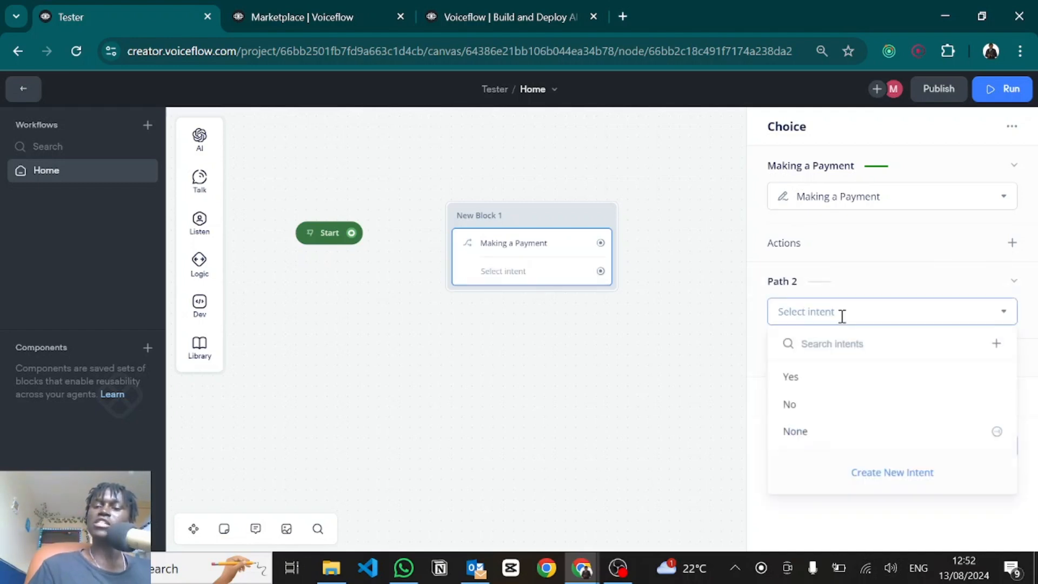
left_click(848, 508)
left_click(560, 444)
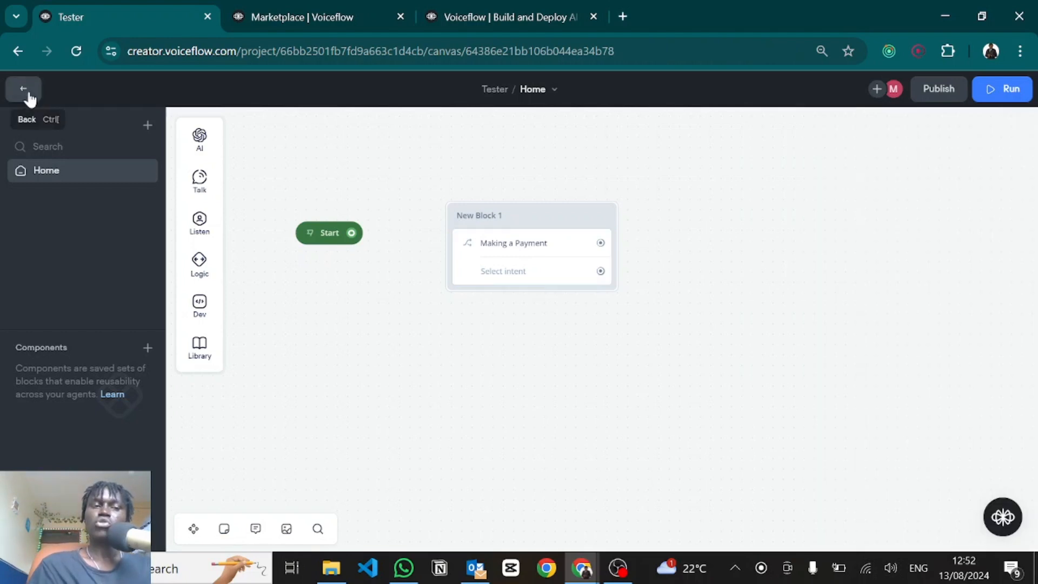
Step: Leave the canvas for the workflows page and open the Intents library
left_click(24, 90)
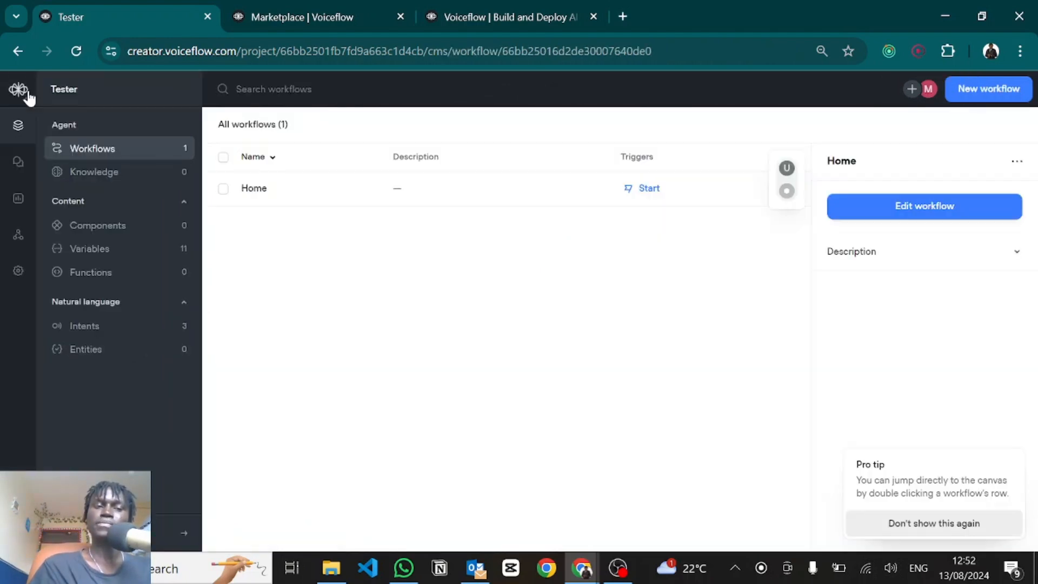
left_click(84, 326)
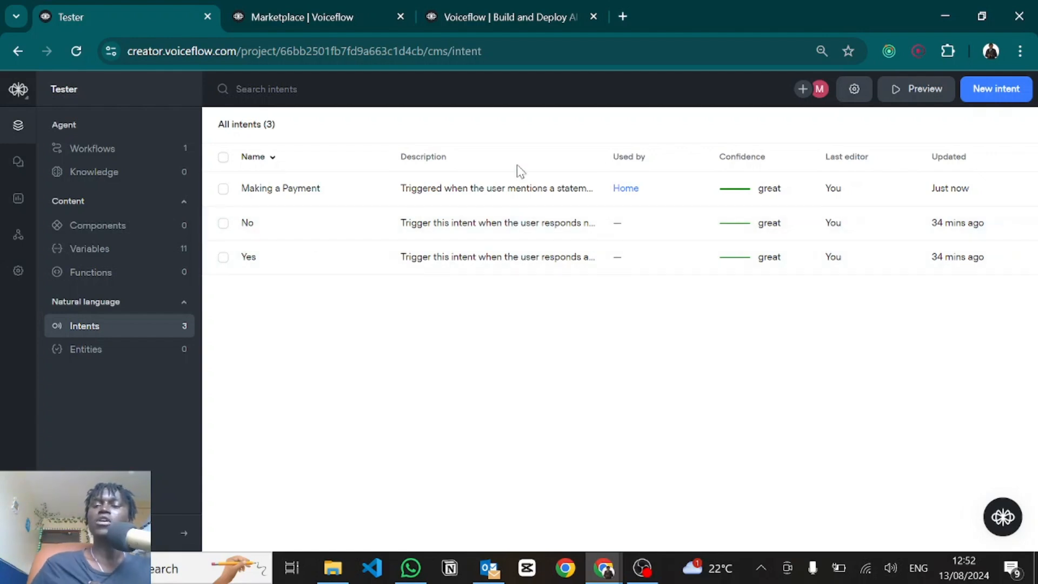
Step: Start a new intent named 'Book a Meeting' described as 'Triggered when the user wants to book a meeting'
left_click(992, 88)
type("Book a Meeting")
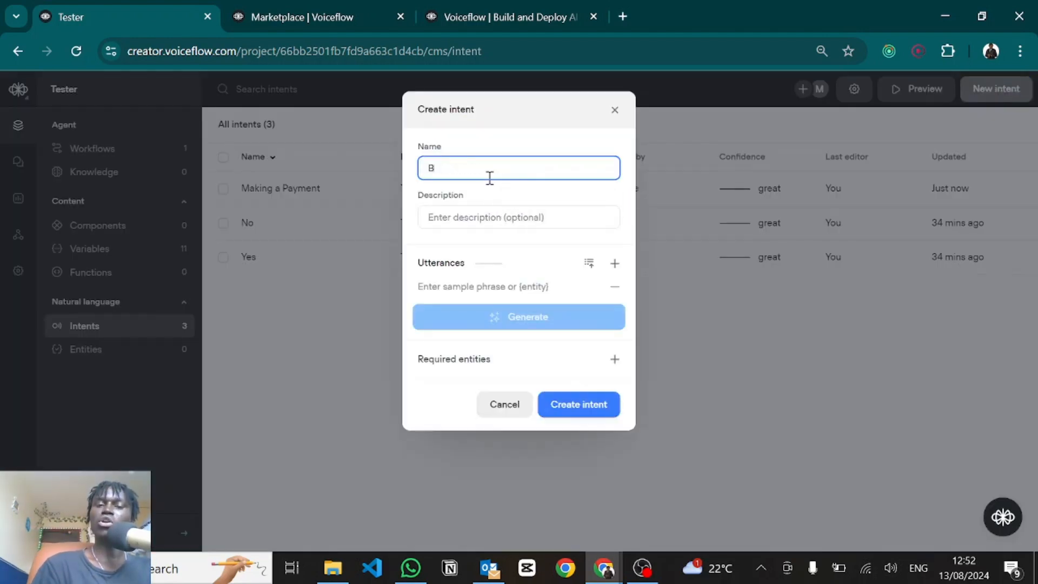
left_click(463, 222)
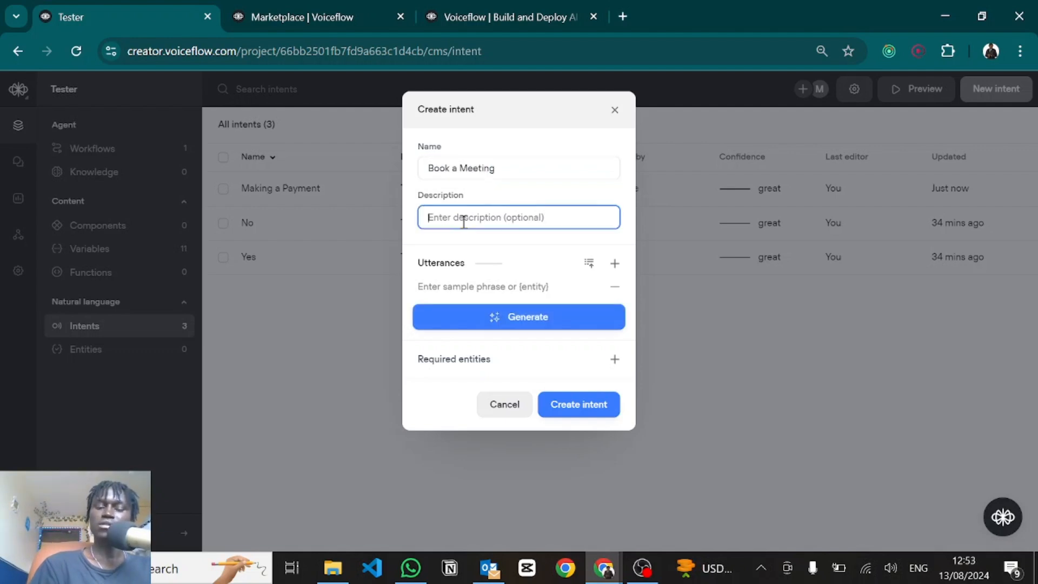
type("Triggered when the user wants to book a meeting")
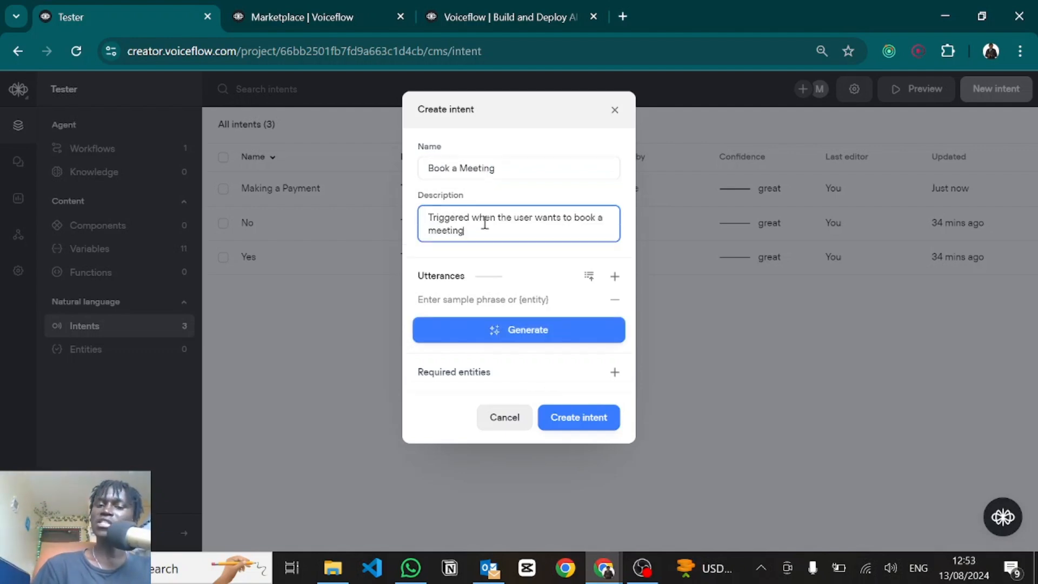
Step: Add utterances 'I want to book a meeting', 'How can I schedule a meeting', 'How can I book a meeting', 'I want to hop on a call', 'How can I reach your team'
left_click(448, 297)
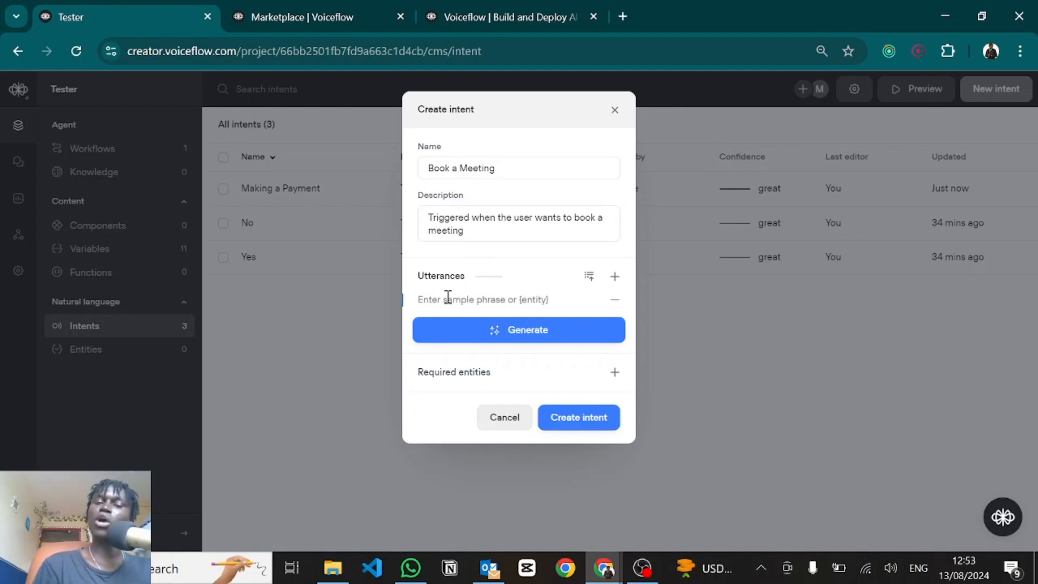
type("I want to book a meeting")
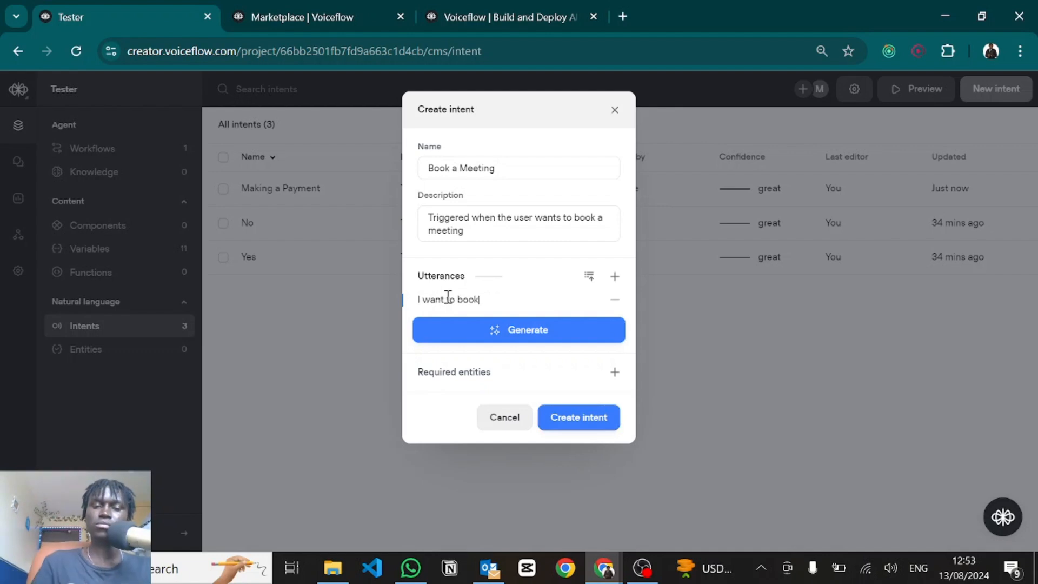
key("Return")
type("How can I schedule a meeting")
key("Return")
type("How can I book a meeting")
key("Return")
type("I want to hop on a call")
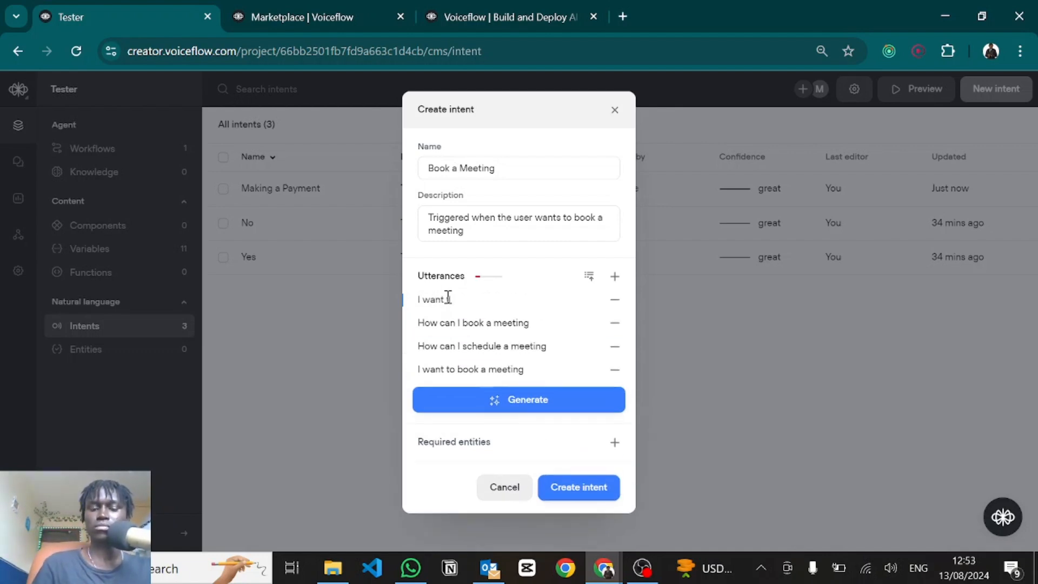
key("Return")
type("How can I reach your team")
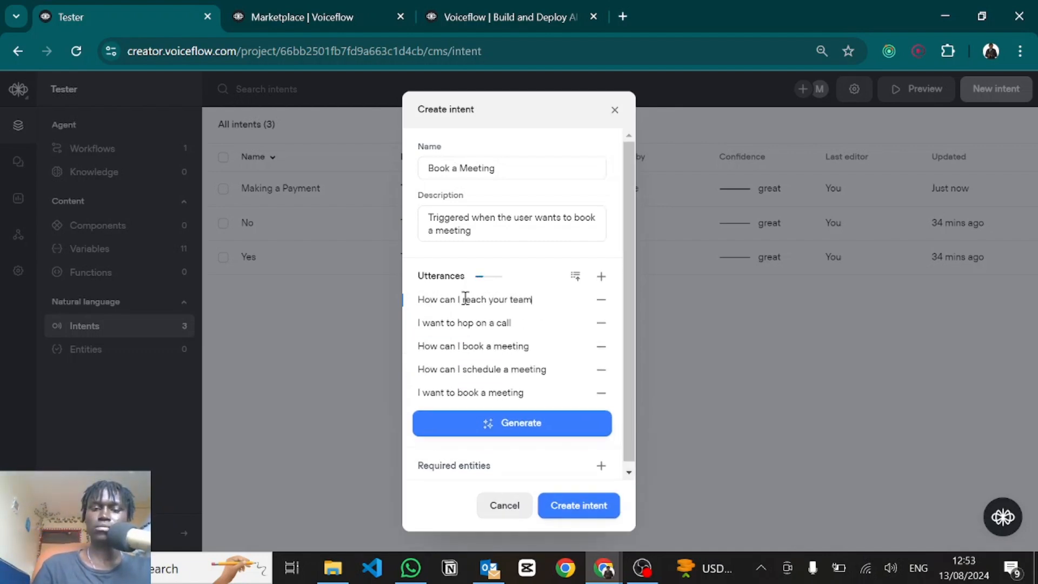
key("Return")
Step: Generate 5 more sample phrases for the intent
scroll(456, 389, "down", 1)
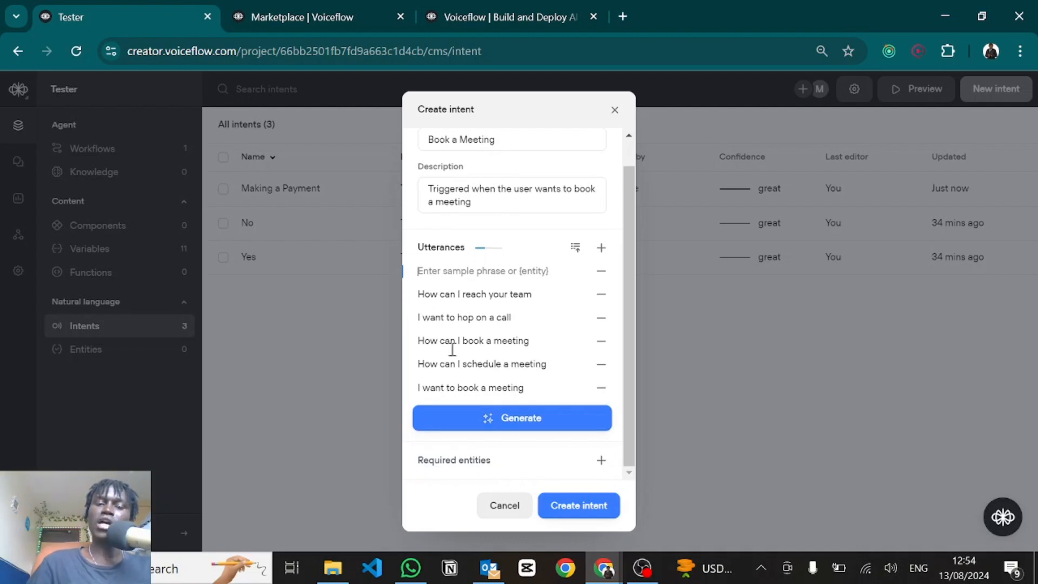
left_click(457, 424)
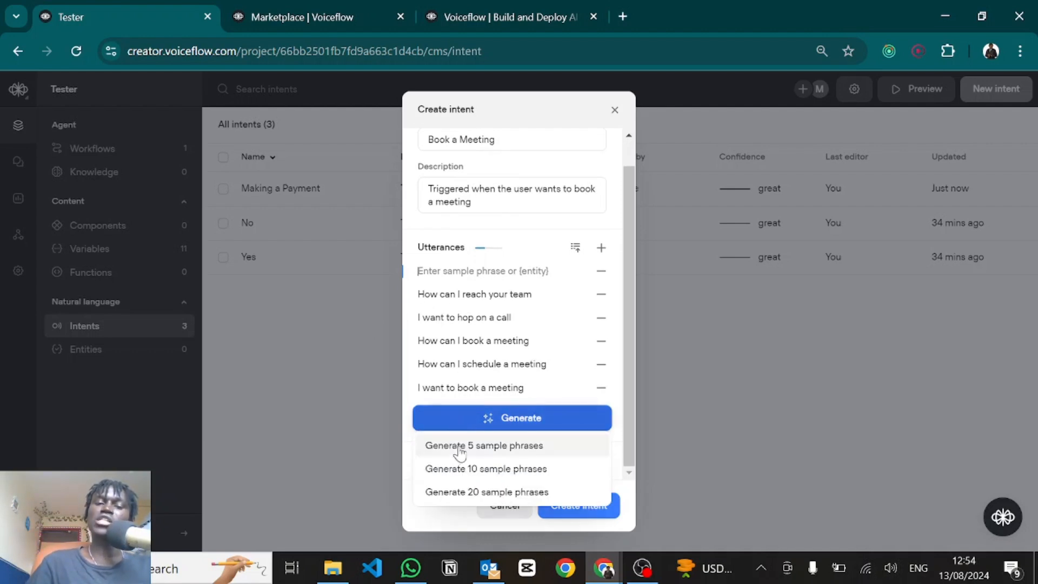
left_click(465, 469)
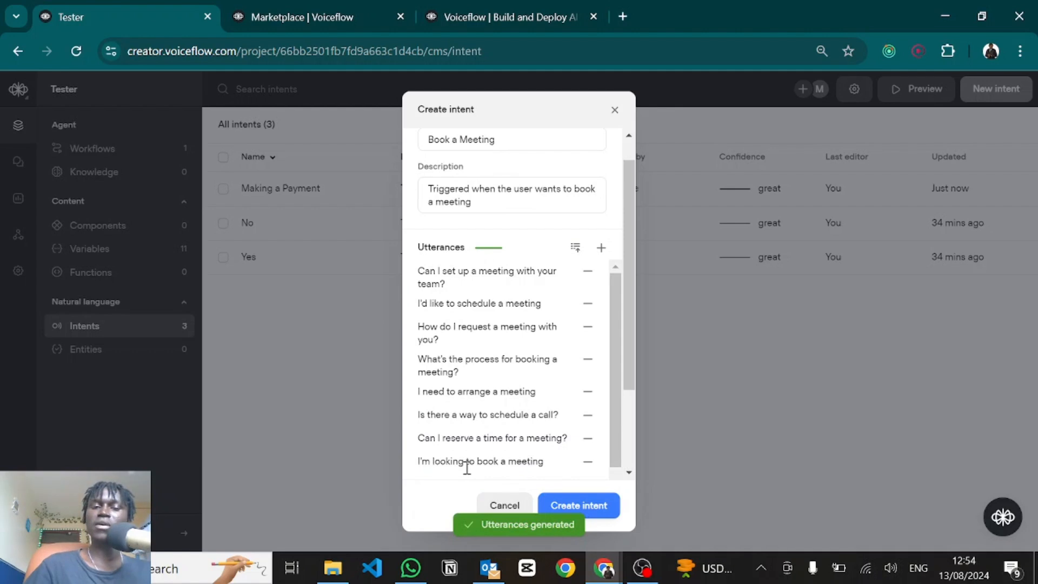
scroll(480, 364, "down", 2)
scroll(480, 366, "up", 2)
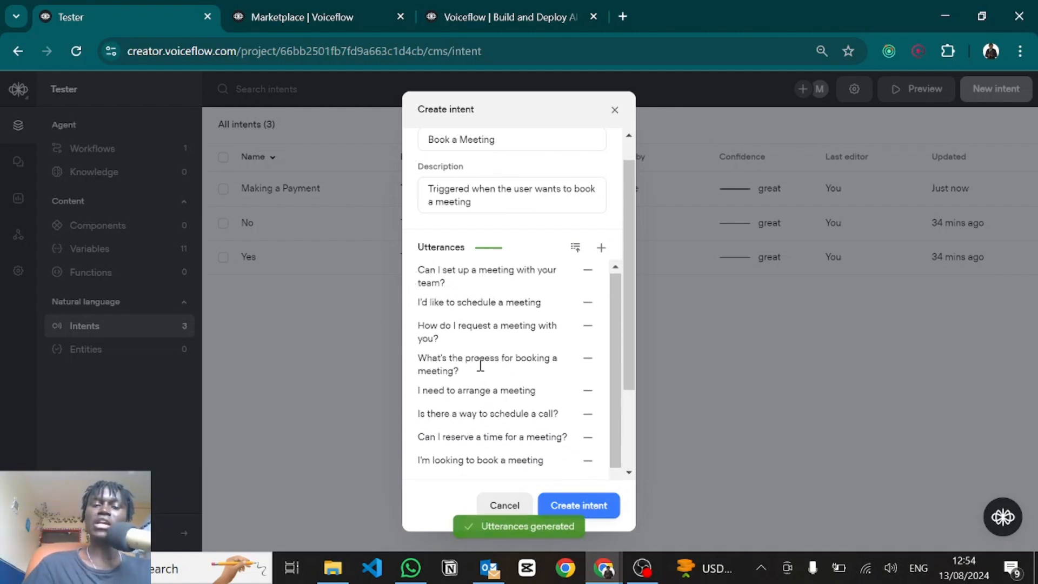
Step: Change the request-a-meeting phrase to end with 'you?', remove the empty row, and create the intent
left_click(446, 336)
key("BackSpace")
key("BackSpace")
key("BackSpace")
key("BackSpace")
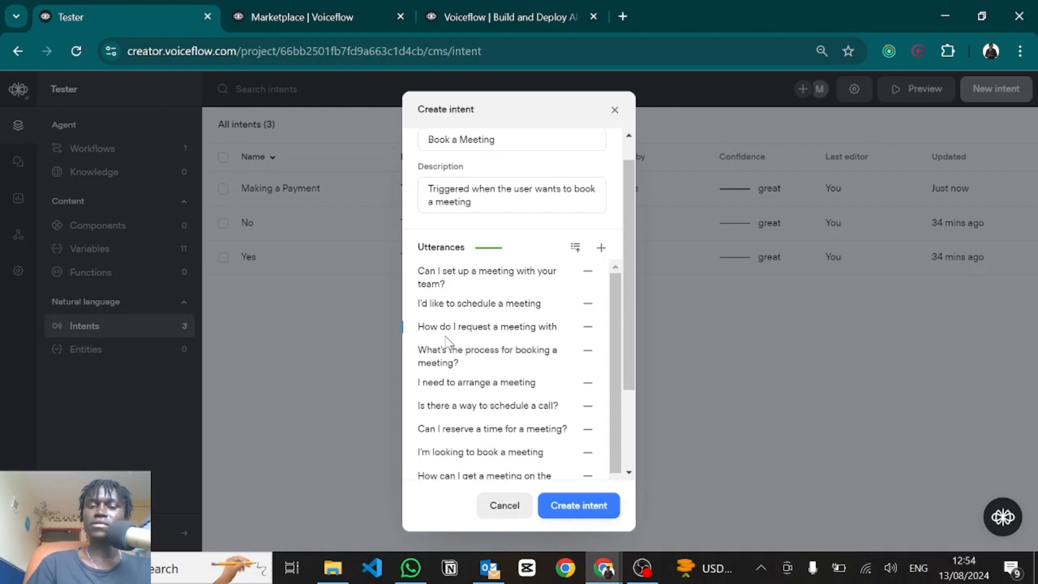
type("you?")
scroll(528, 348, "down", 1)
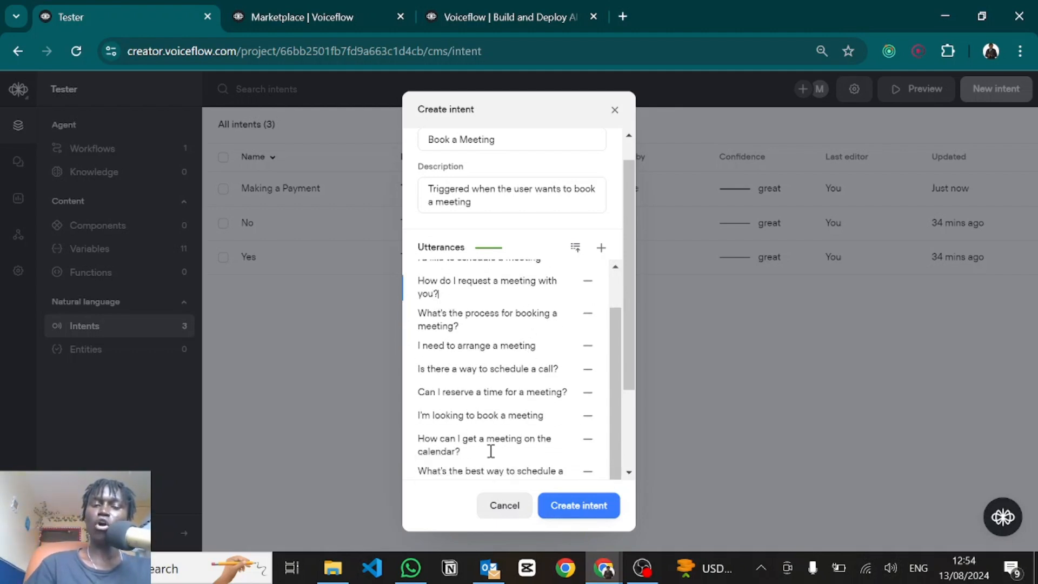
scroll(491, 450, "down", 2)
left_click(474, 392)
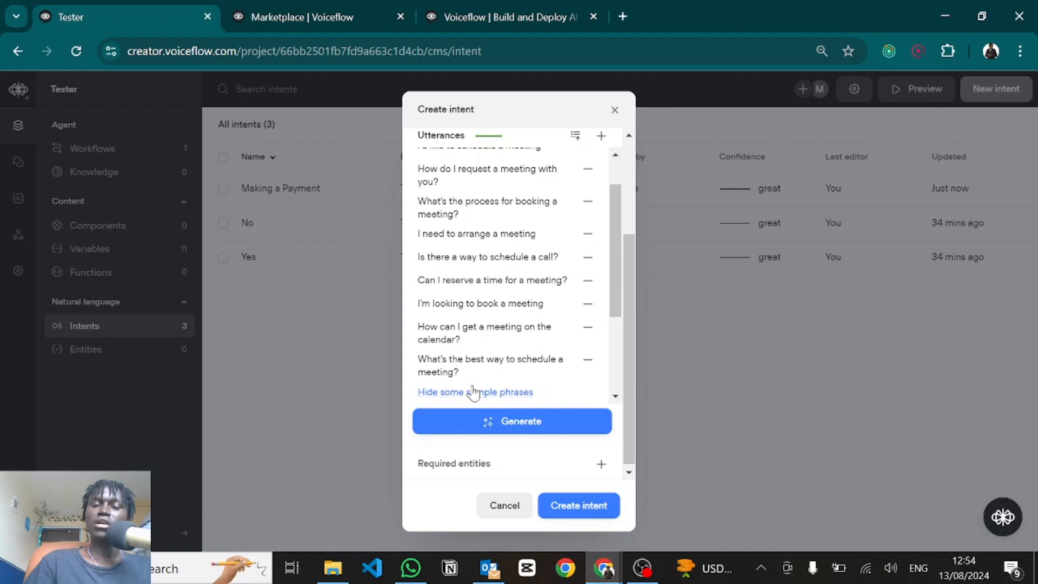
scroll(476, 388, "down", 5)
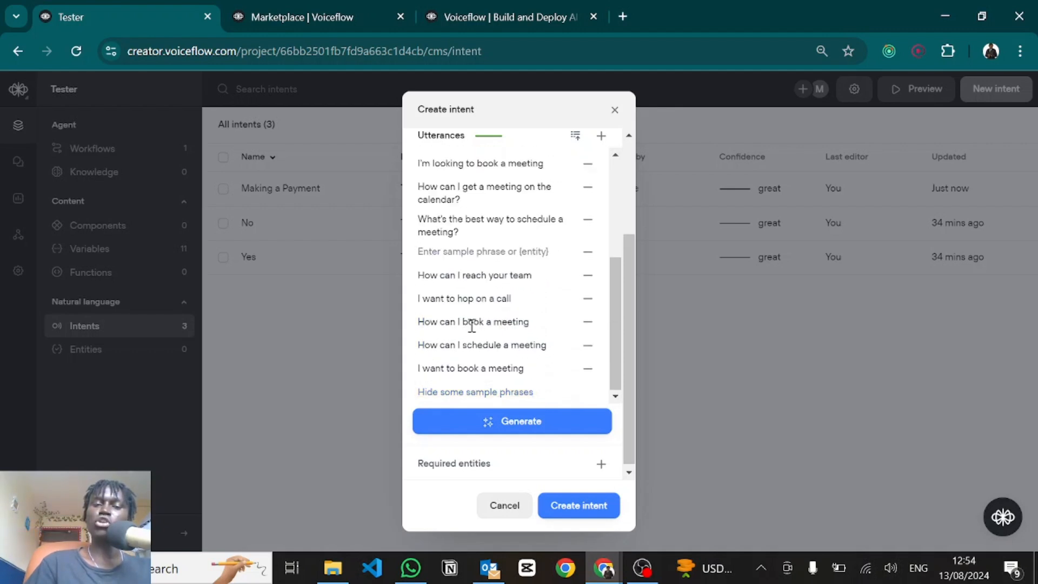
left_click(588, 254)
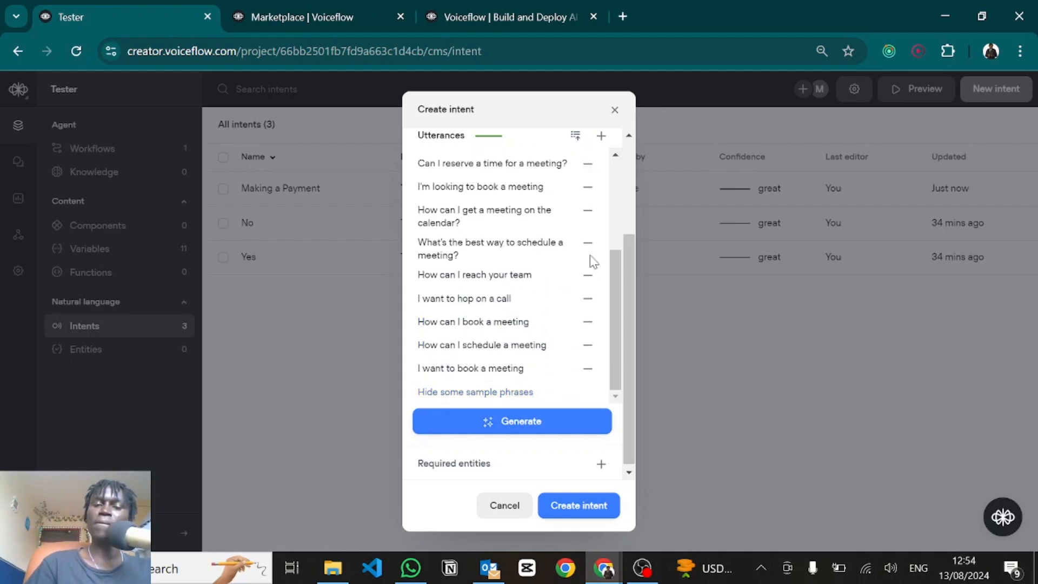
left_click(578, 506)
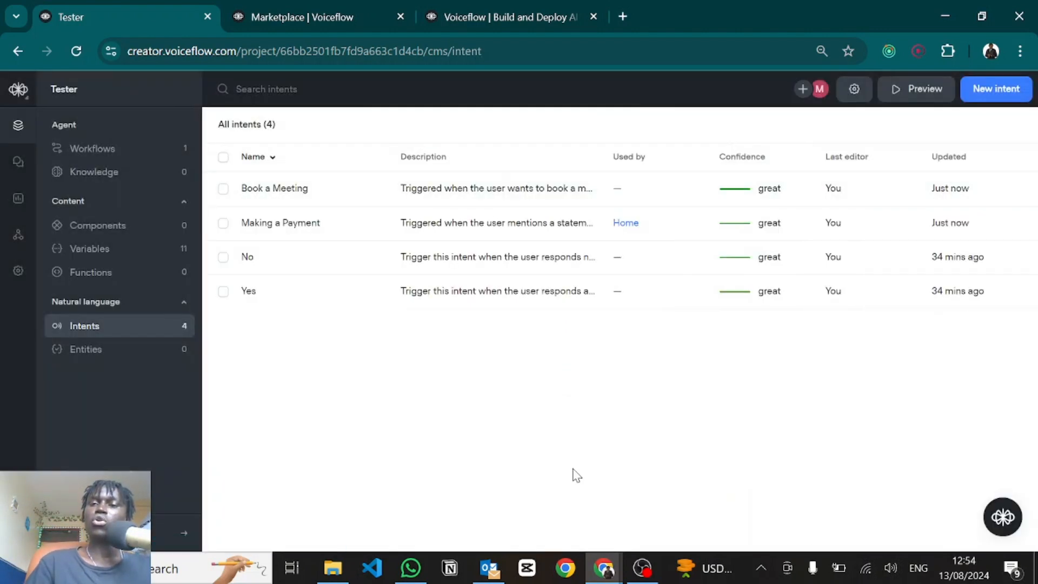
Step: Set intent classification to the large language model approach, keeping GPT-3.5 Turbo as the AI model
left_click(857, 92)
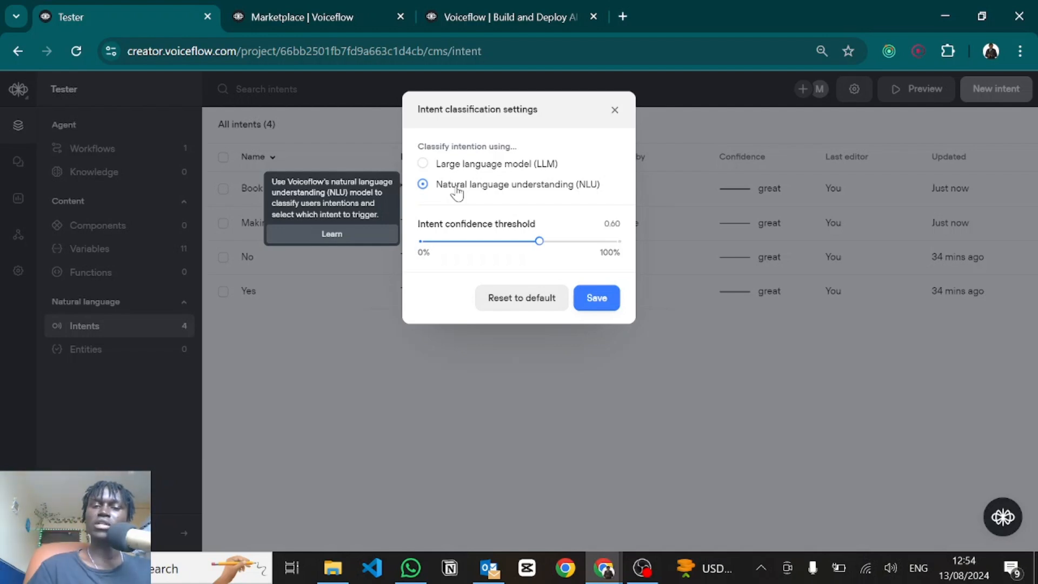
mouse_move(437, 167)
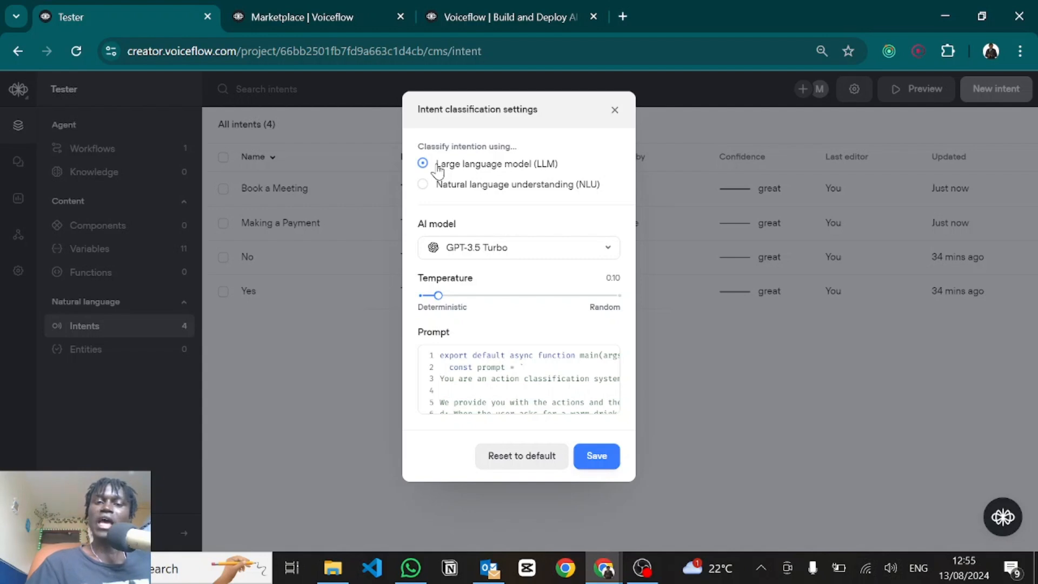
left_click(449, 187)
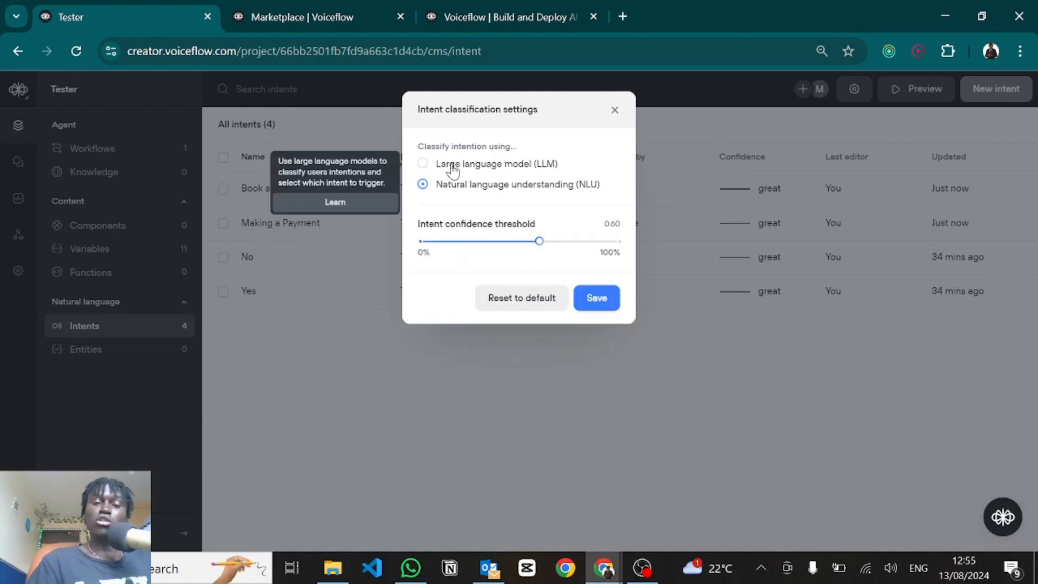
left_click(452, 169)
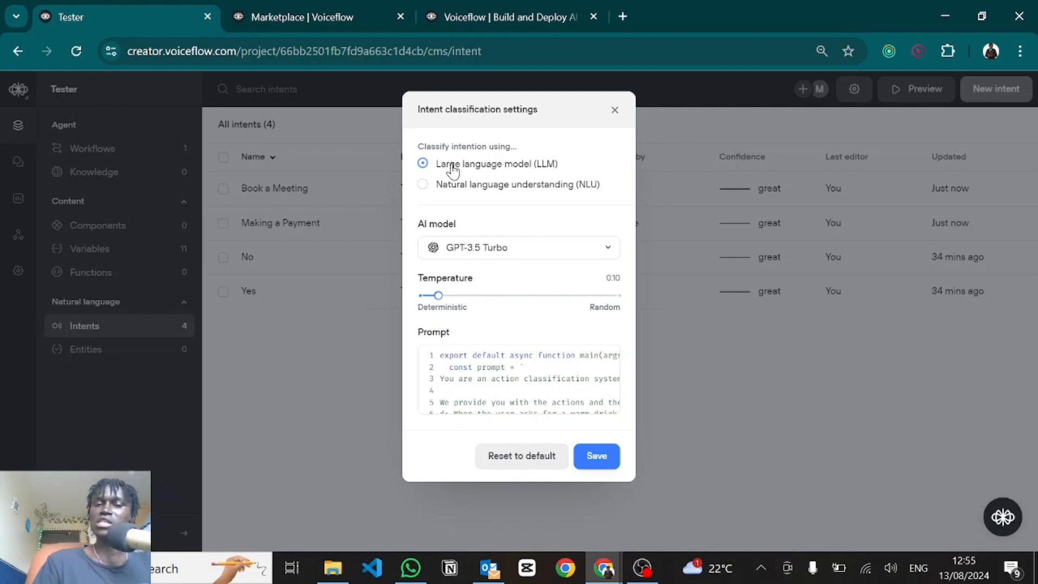
mouse_move(458, 194)
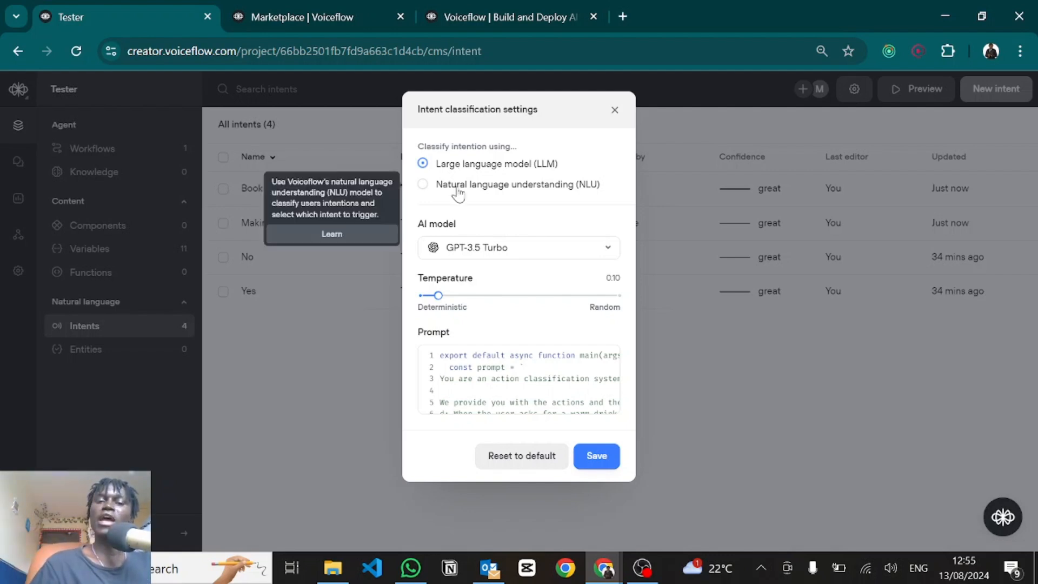
mouse_move(439, 174)
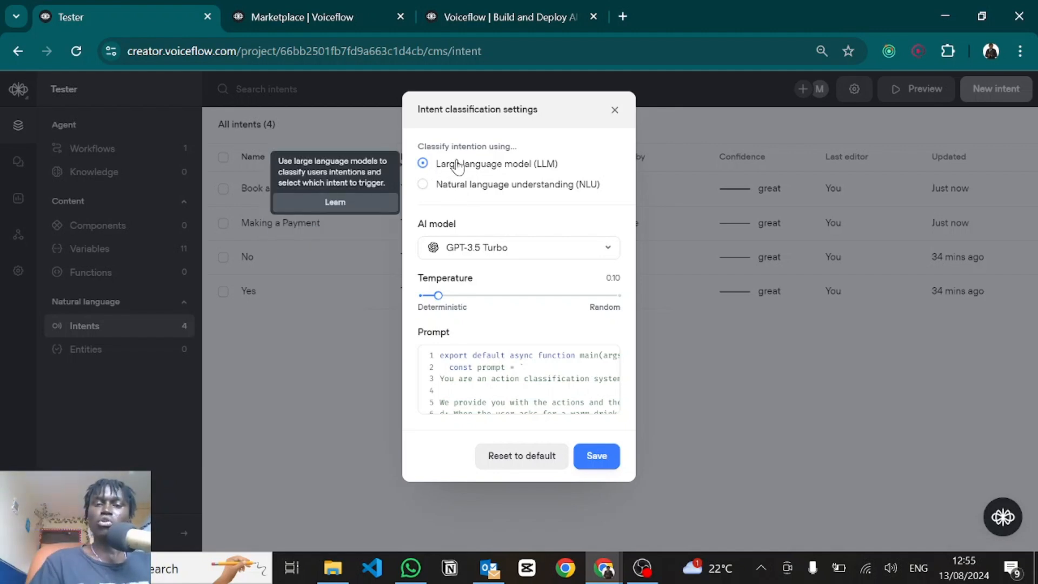
left_click(474, 249)
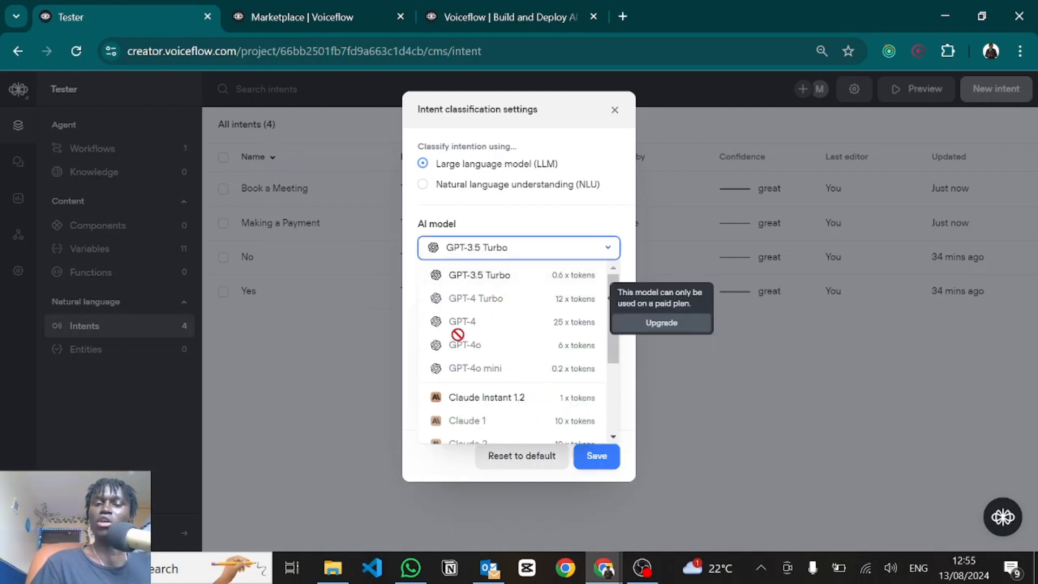
scroll(519, 363, "down", 5)
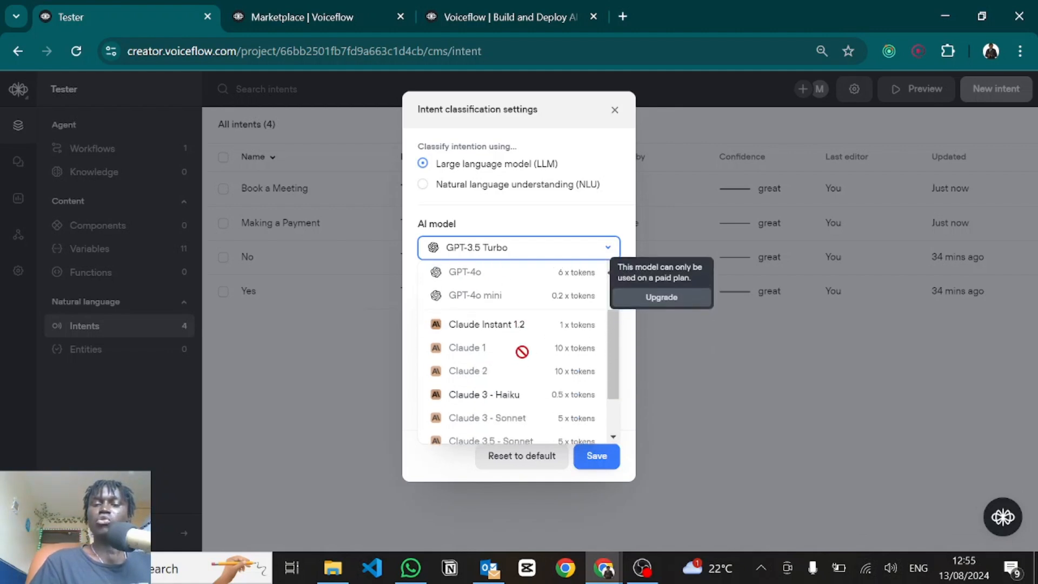
left_click(531, 208)
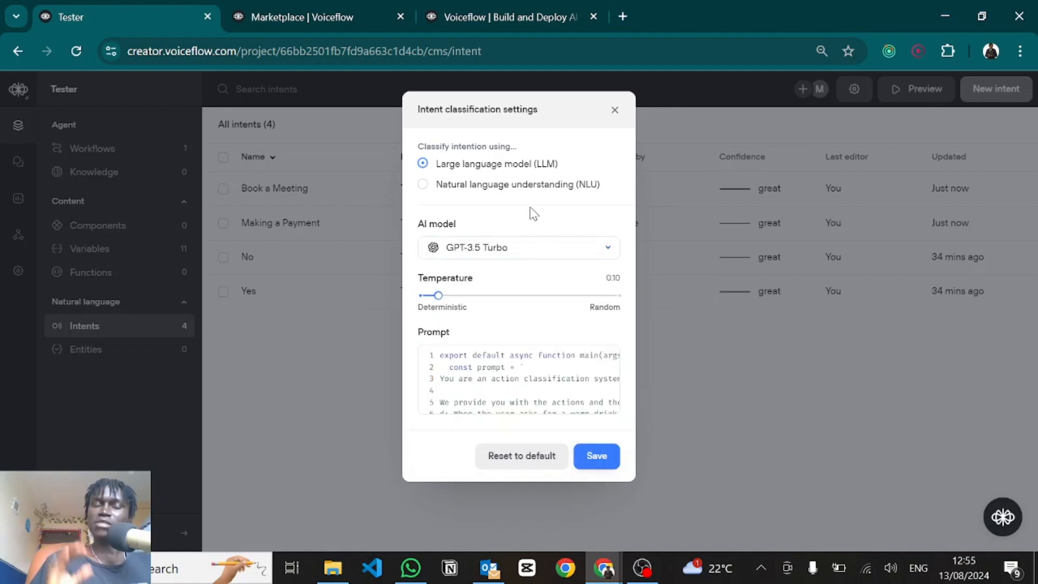
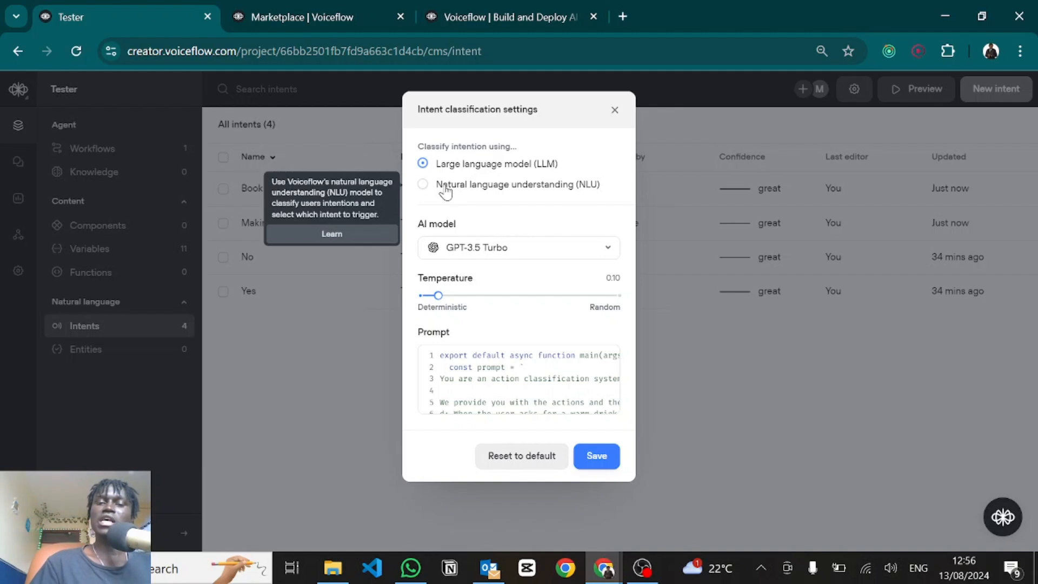
Step: Save intent classification as NLU (0.60 confidence threshold) and open the Workflows list
left_click(445, 189)
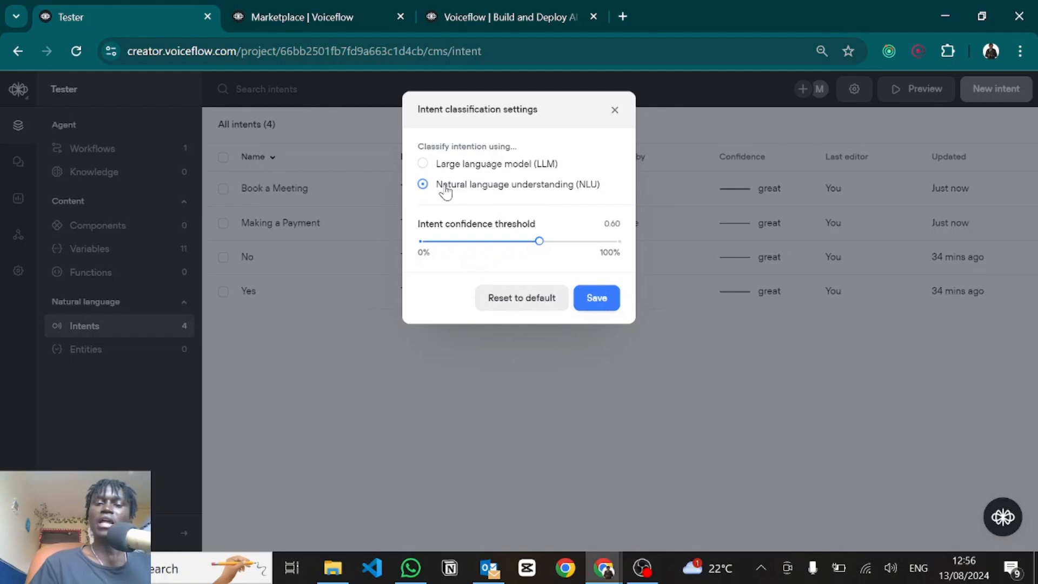
left_click(585, 302)
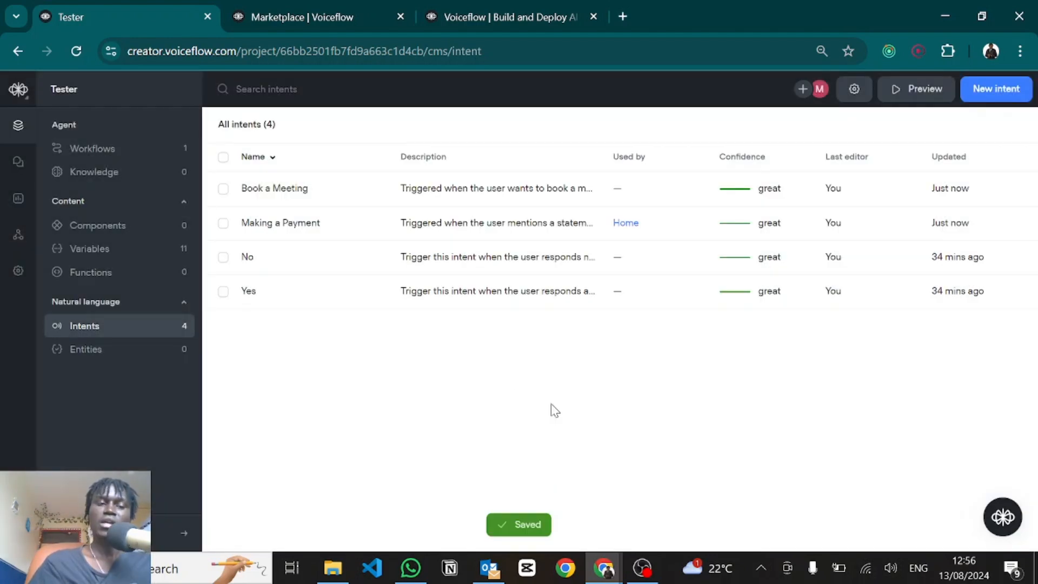
left_click(107, 150)
Step: Open Home on the canvas and set the Choice step's second path to Book a Meeting
left_click(259, 188)
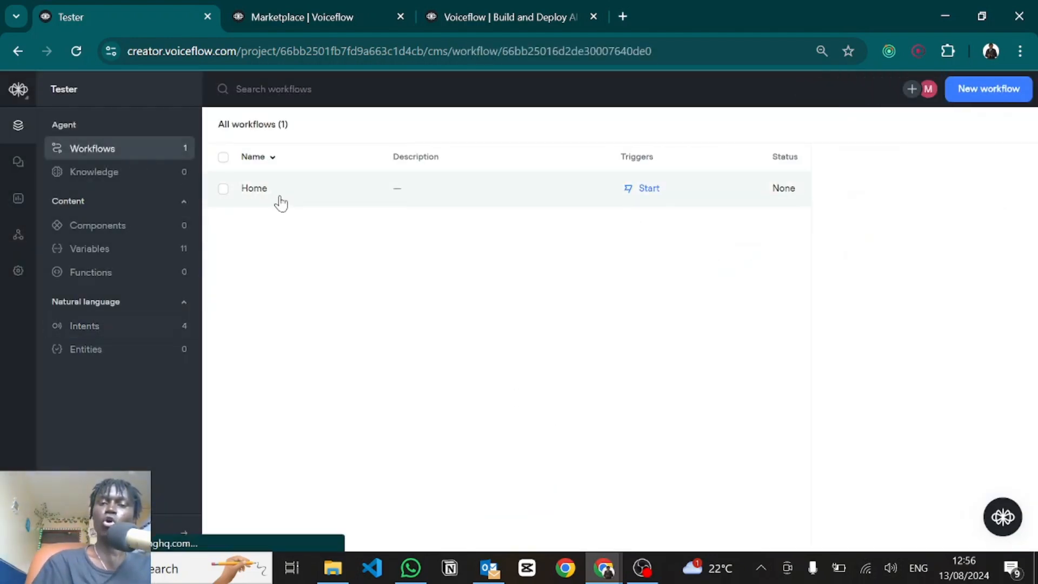
left_click(856, 209)
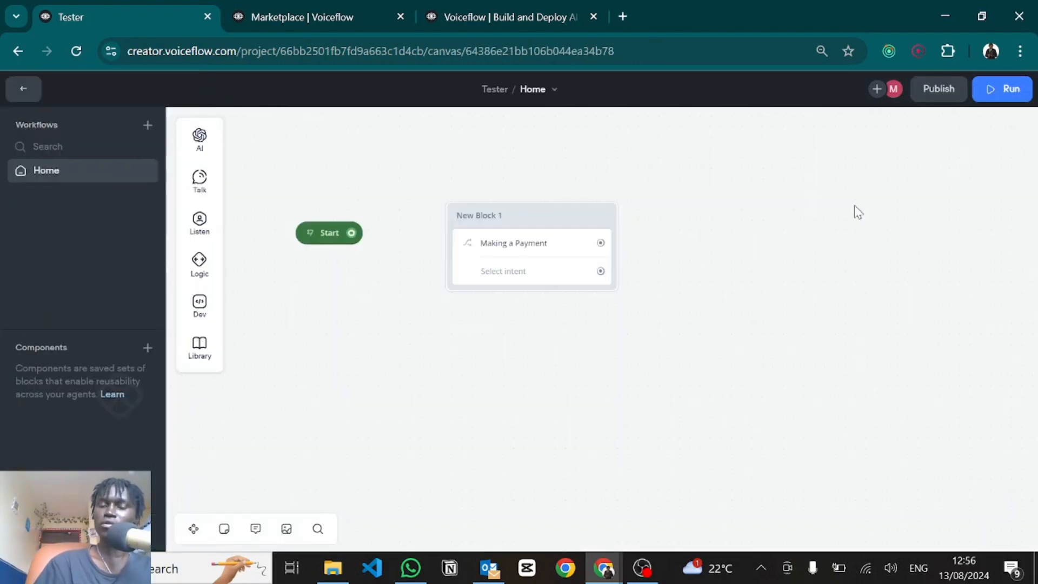
left_click(539, 268)
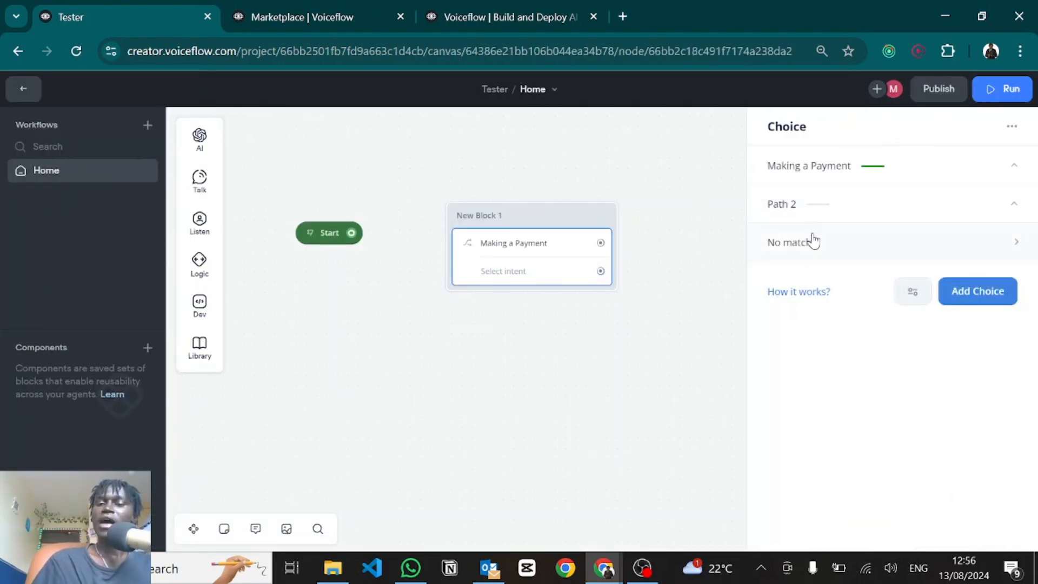
left_click(842, 209)
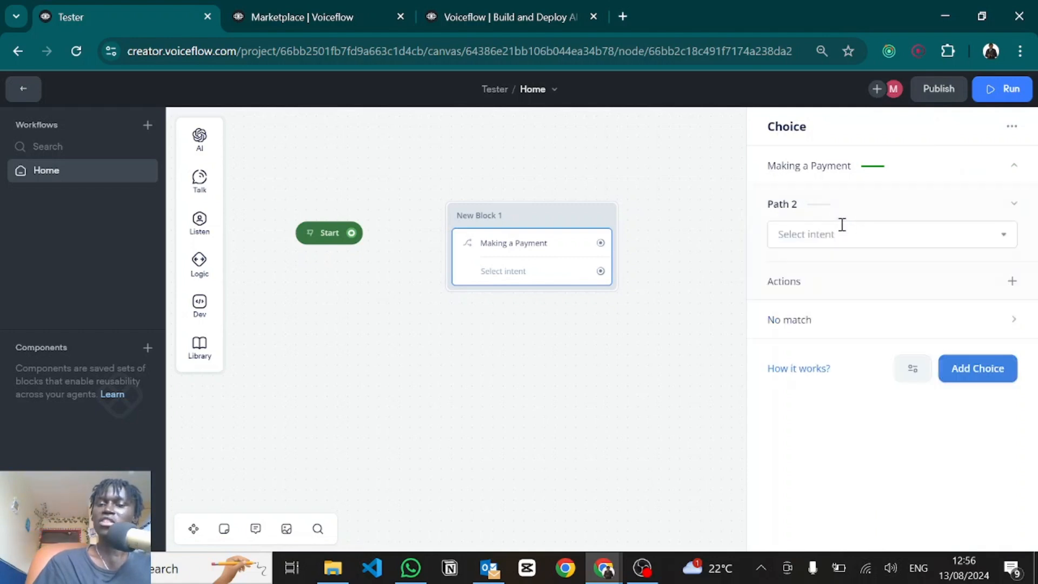
left_click(825, 234)
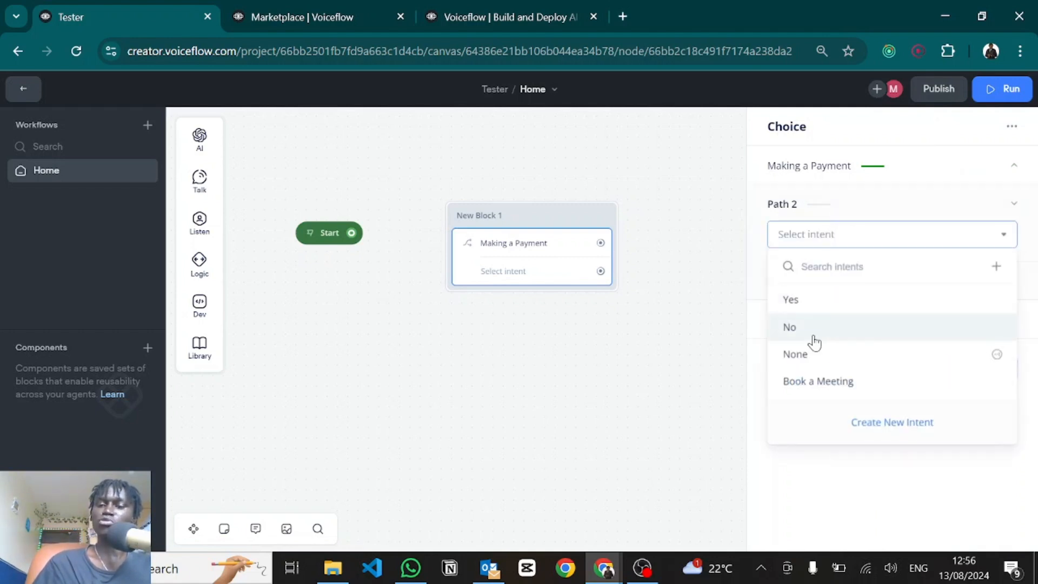
left_click(808, 380)
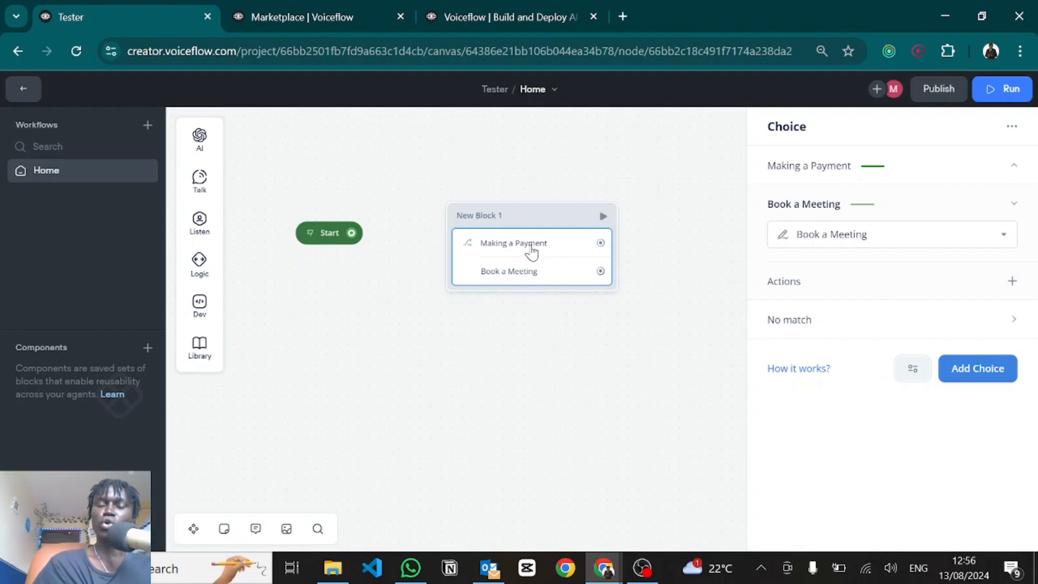
Step: Add a No match path to New Block 1's Choice step
left_click(798, 320)
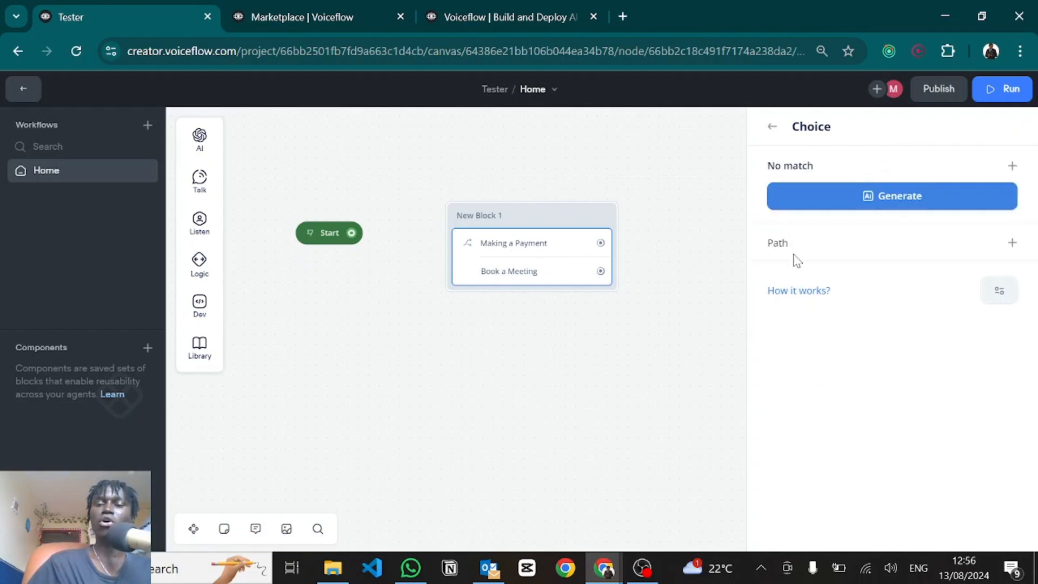
left_click(772, 130)
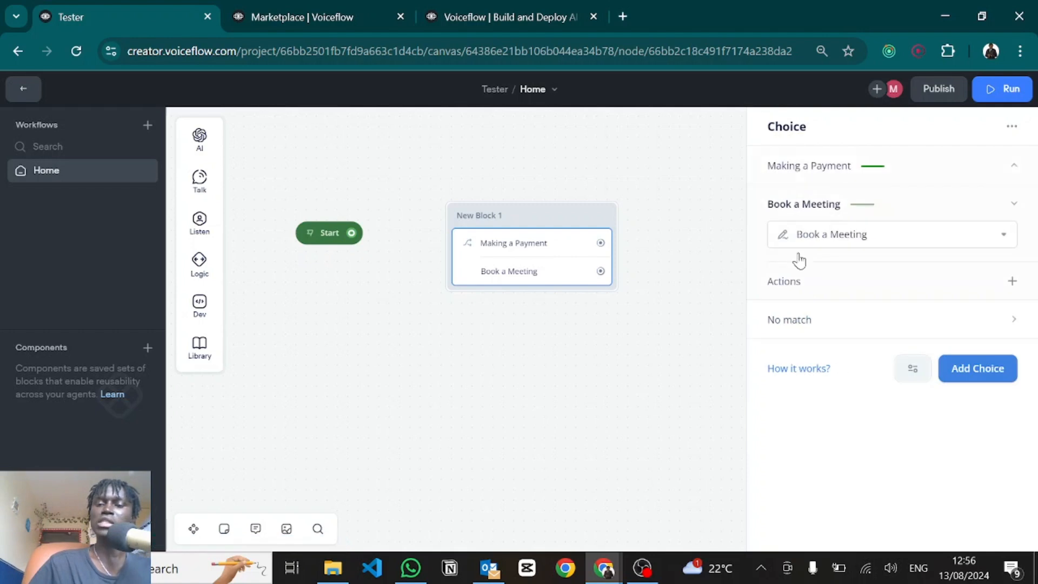
left_click(800, 330)
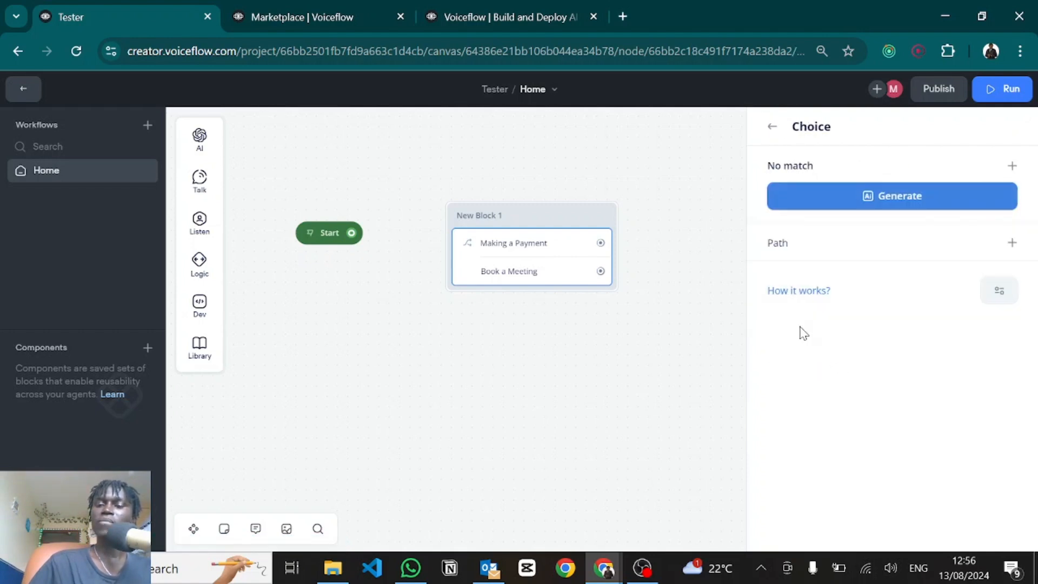
left_click(1010, 244)
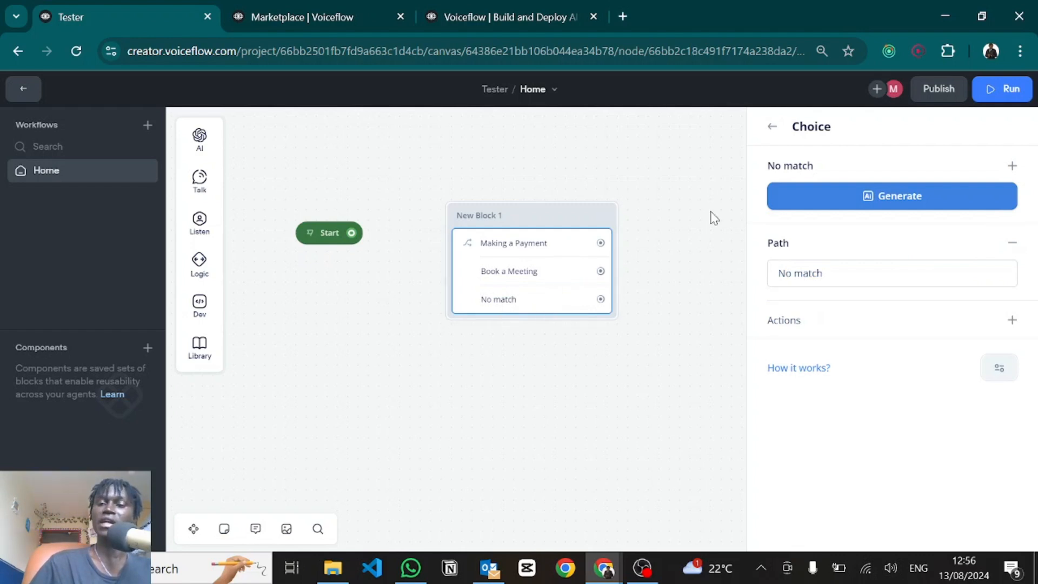
left_click(772, 126)
left_click(432, 255)
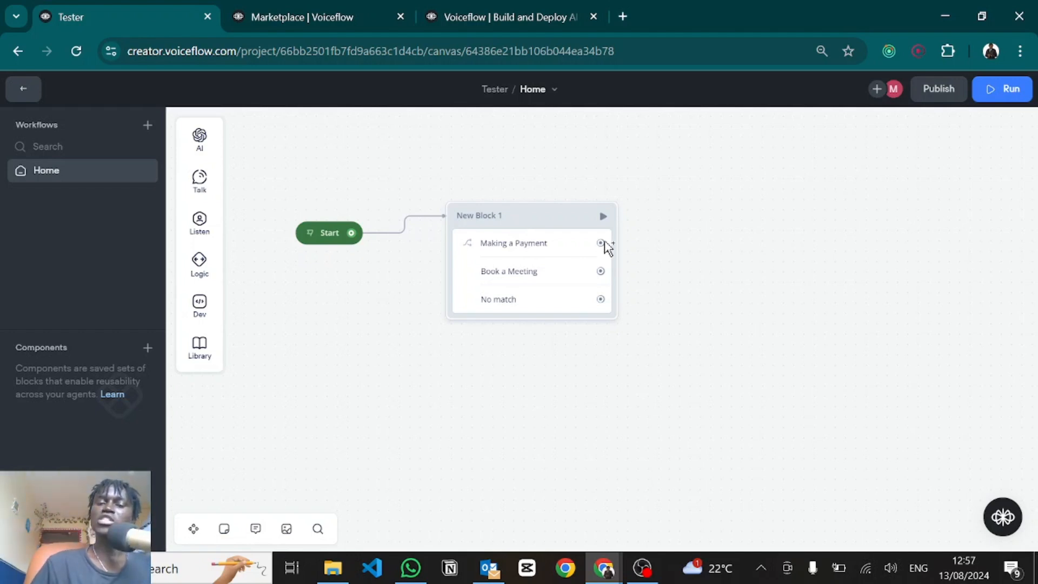
left_click_drag(600, 242, 722, 193)
left_click(737, 179)
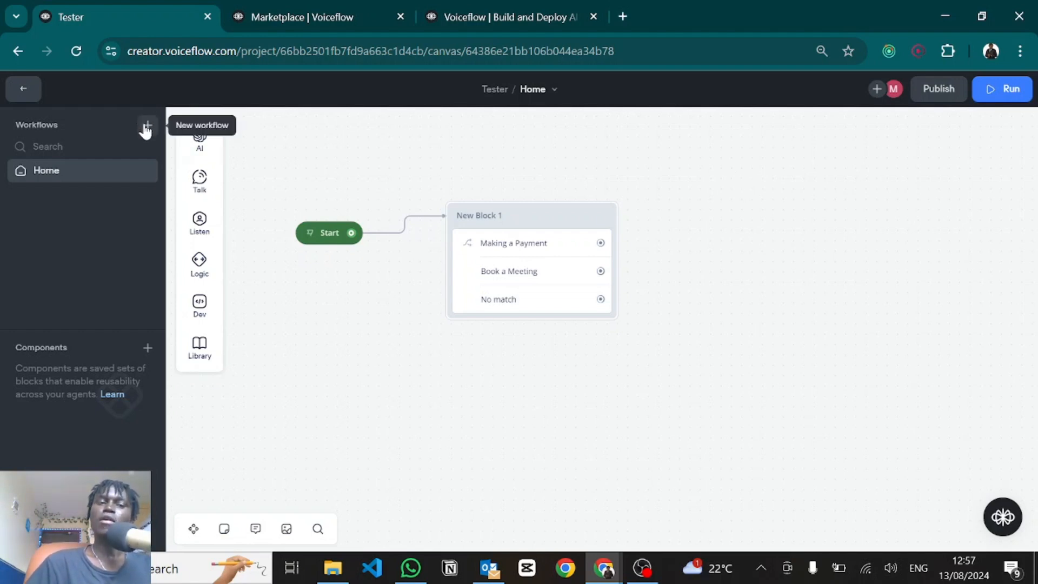
Step: Create a Payment workflow triggered by Making a Payment with a text reply
left_click(146, 128)
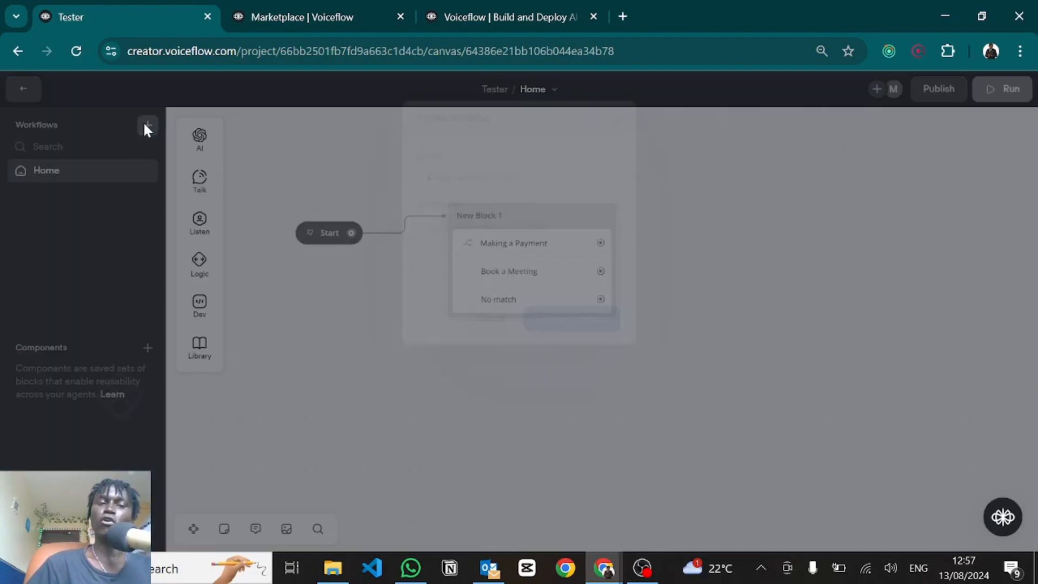
type("Payment")
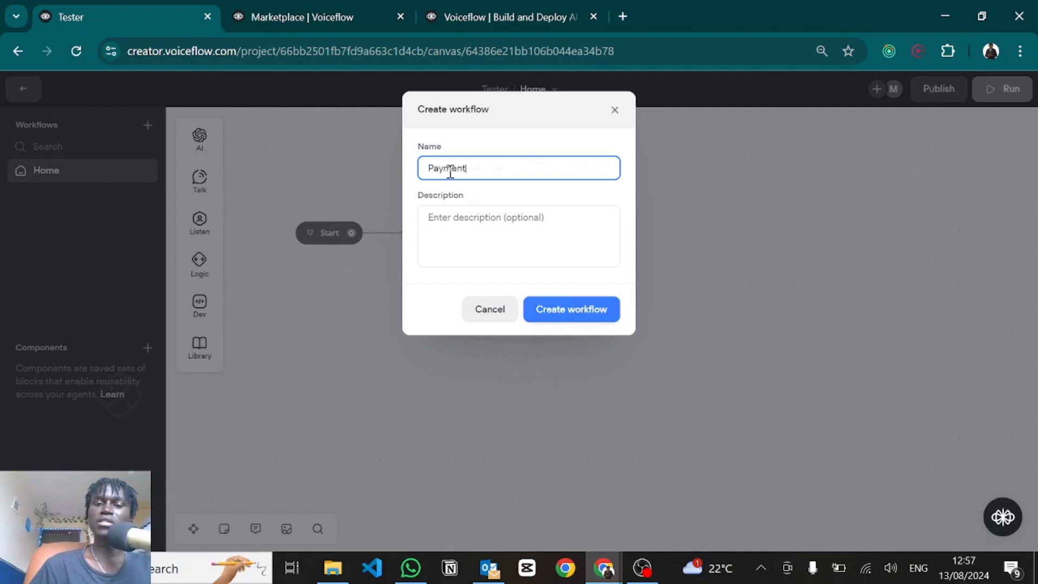
key("Return")
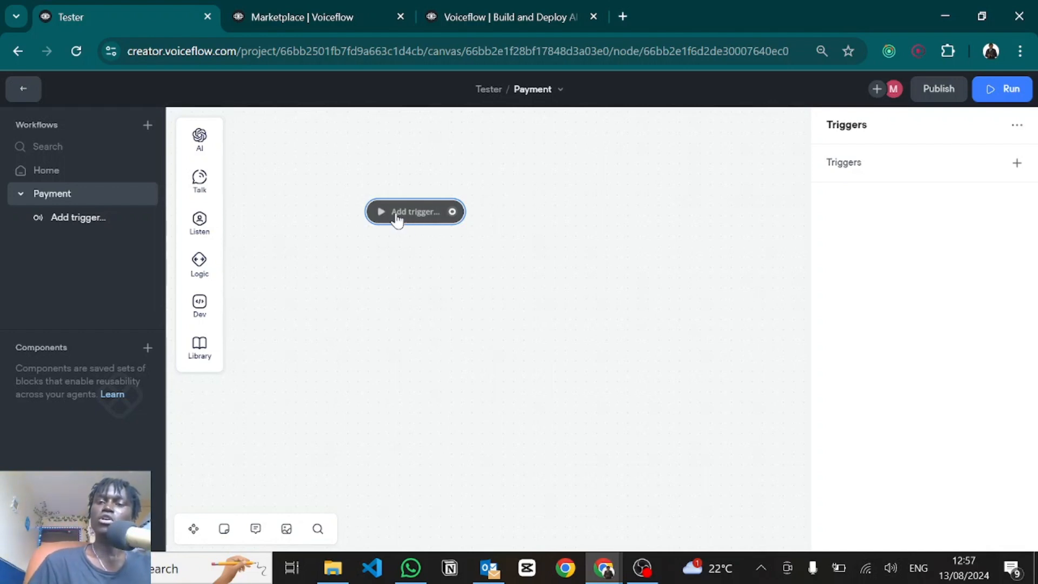
left_click(880, 167)
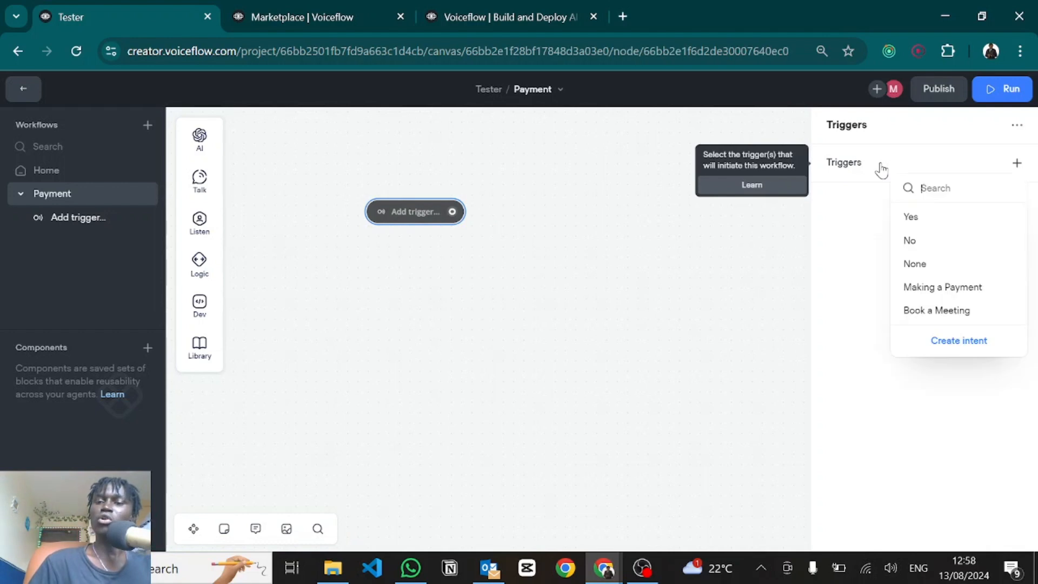
left_click(928, 293)
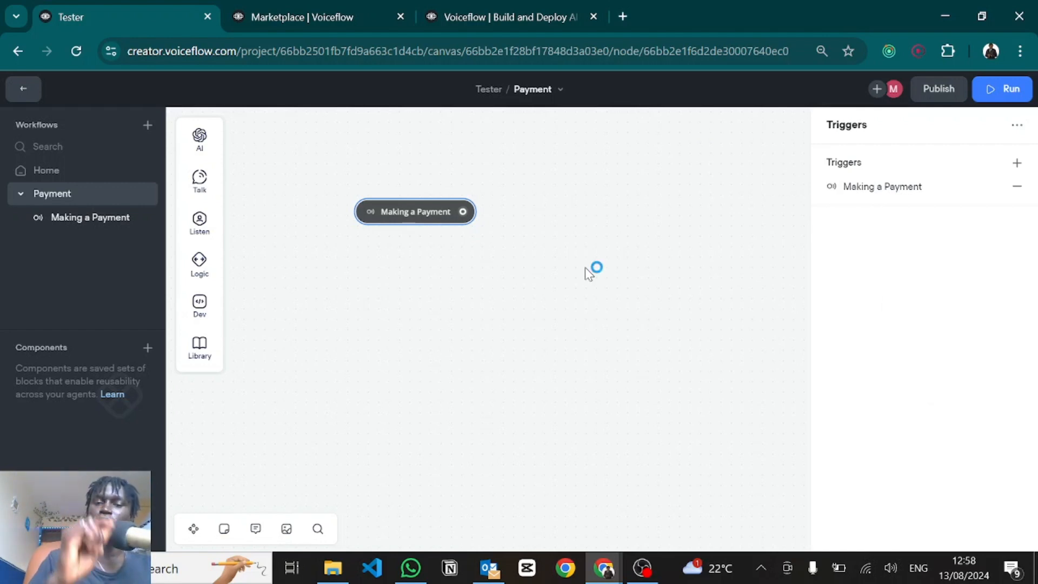
left_click(511, 252)
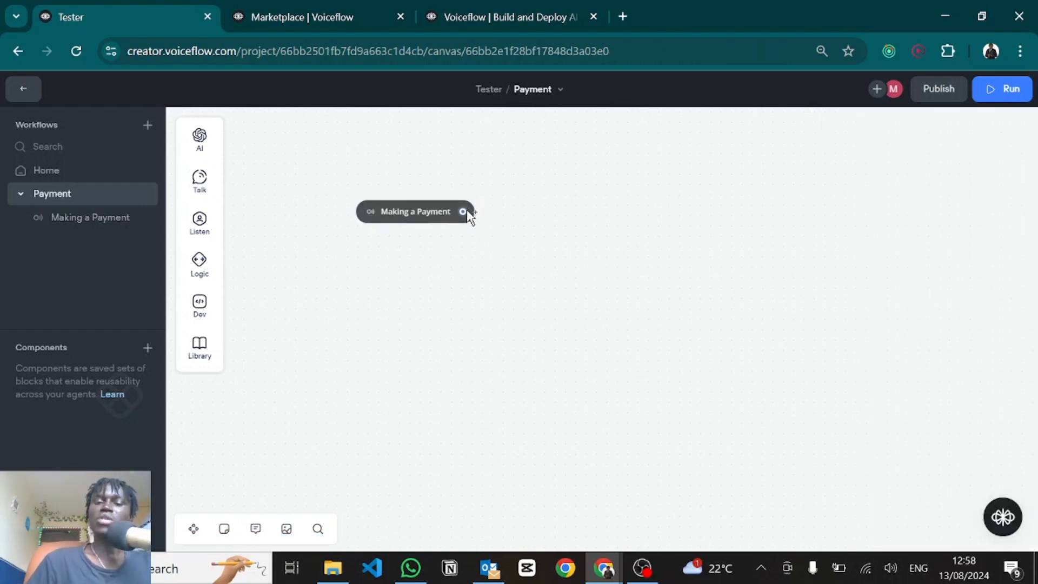
left_click_drag(464, 212, 569, 232)
mouse_move(643, 274)
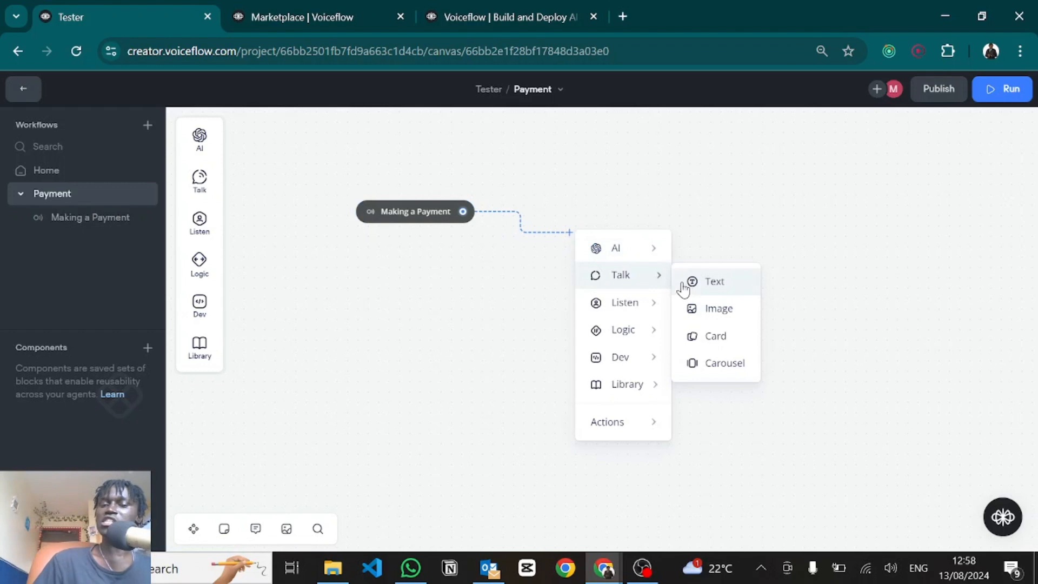
left_click(683, 286)
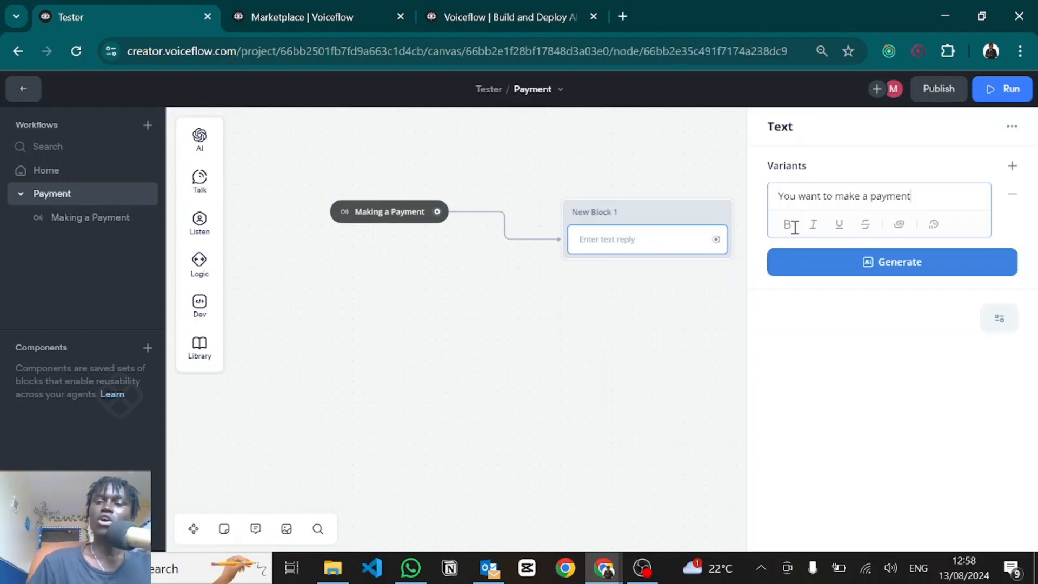
left_click(696, 339)
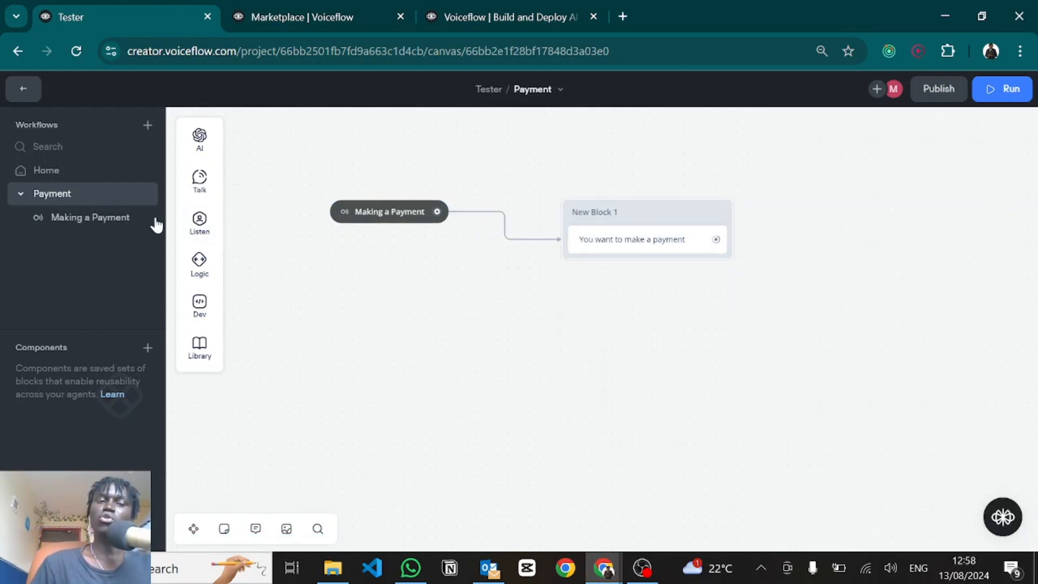
Step: Create a Book meeting workflow triggered by the Book a Meeting intent
left_click(144, 128)
type("Book meeting")
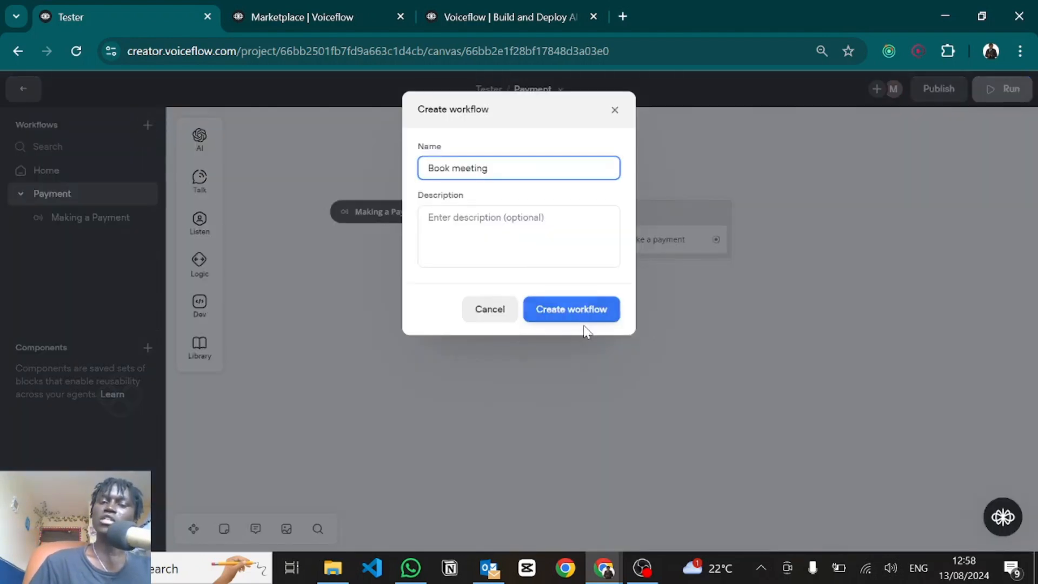
left_click(559, 314)
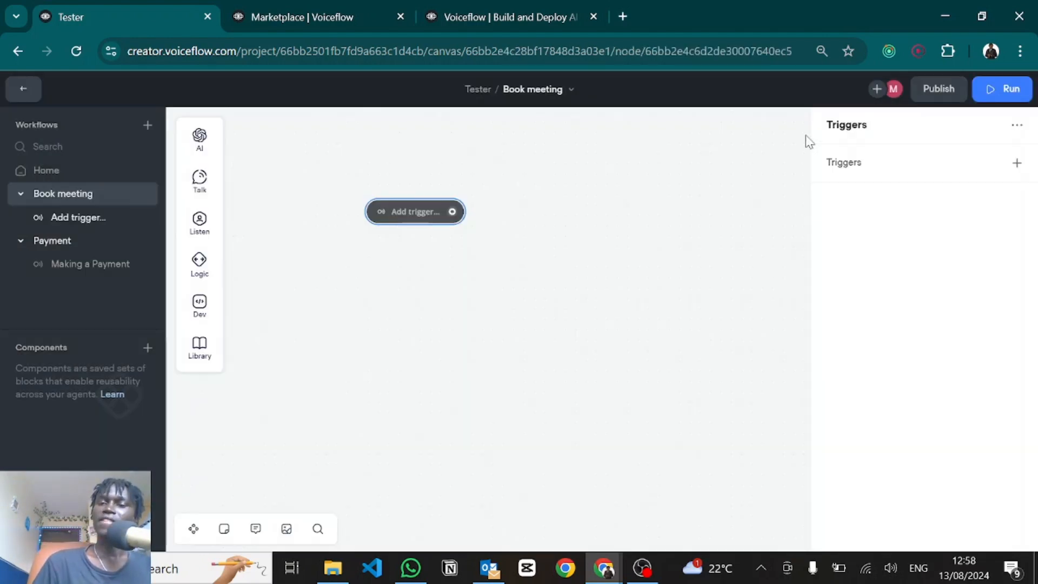
left_click(898, 167)
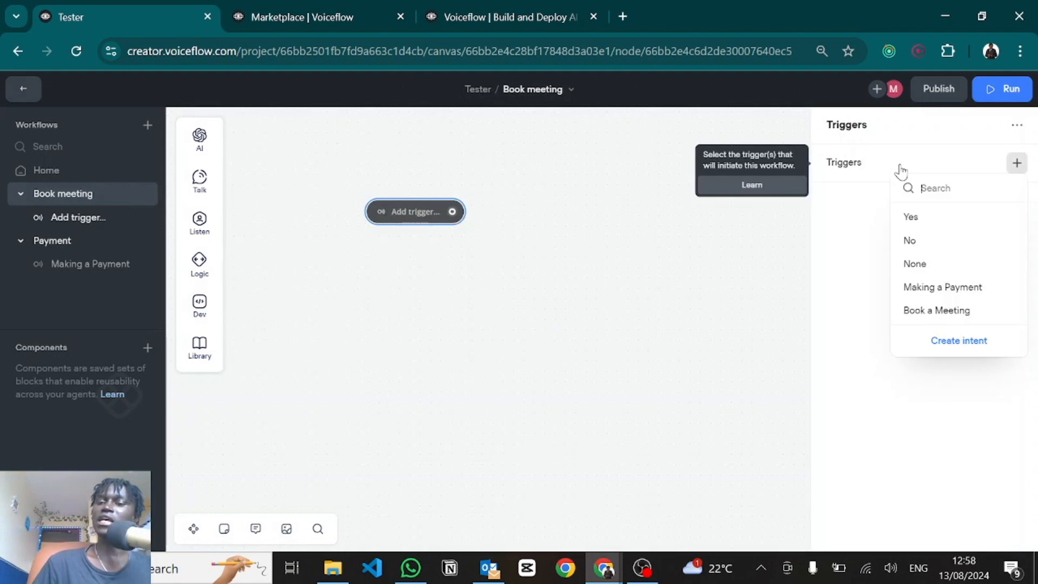
left_click(926, 310)
left_click(608, 276)
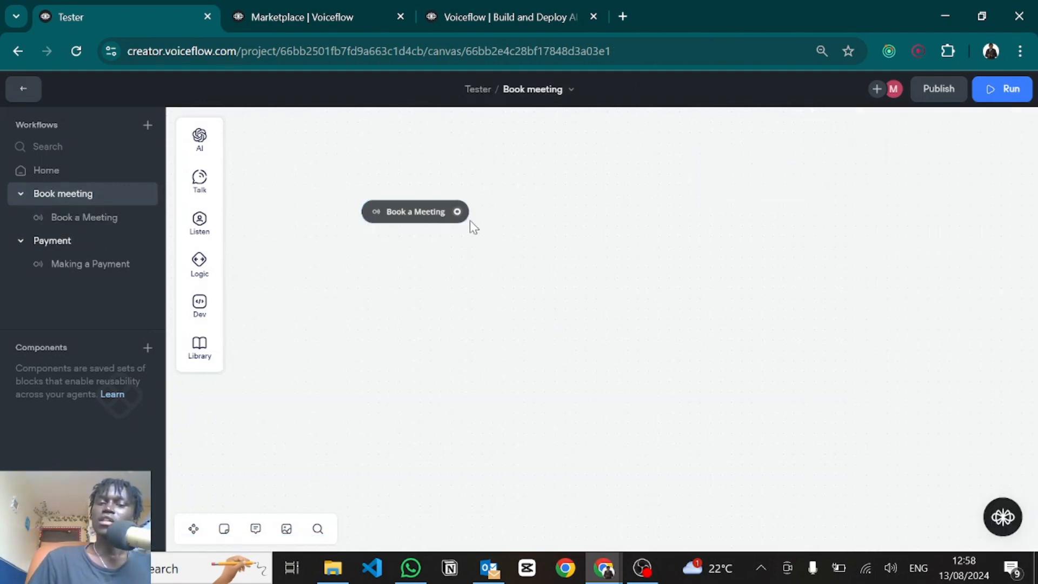
Step: Add a 'You want to book a meeting' text reply after the trigger, then open Home
left_click_drag(457, 211, 542, 228)
mouse_move(634, 274)
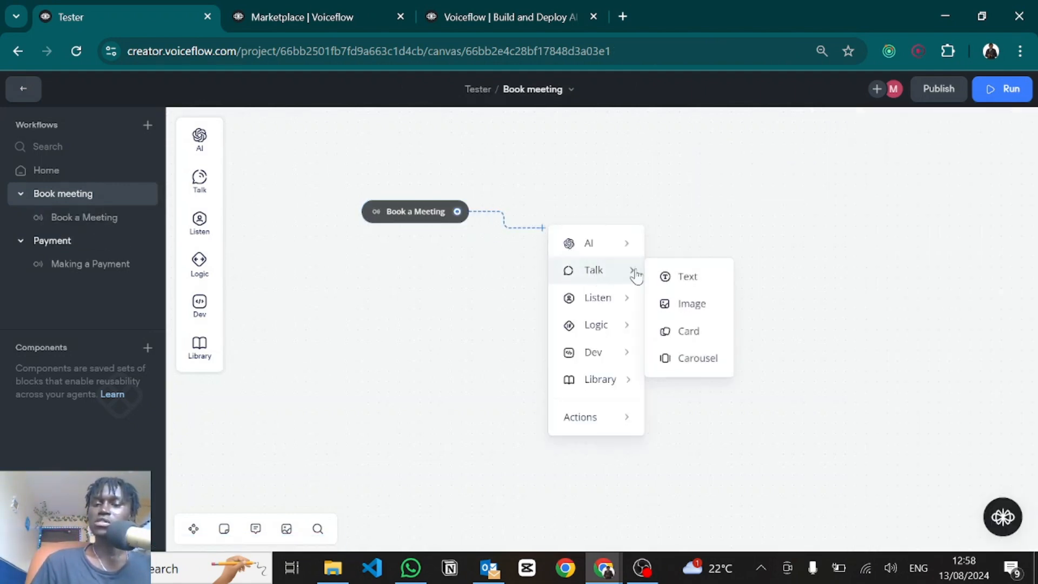
left_click(670, 277)
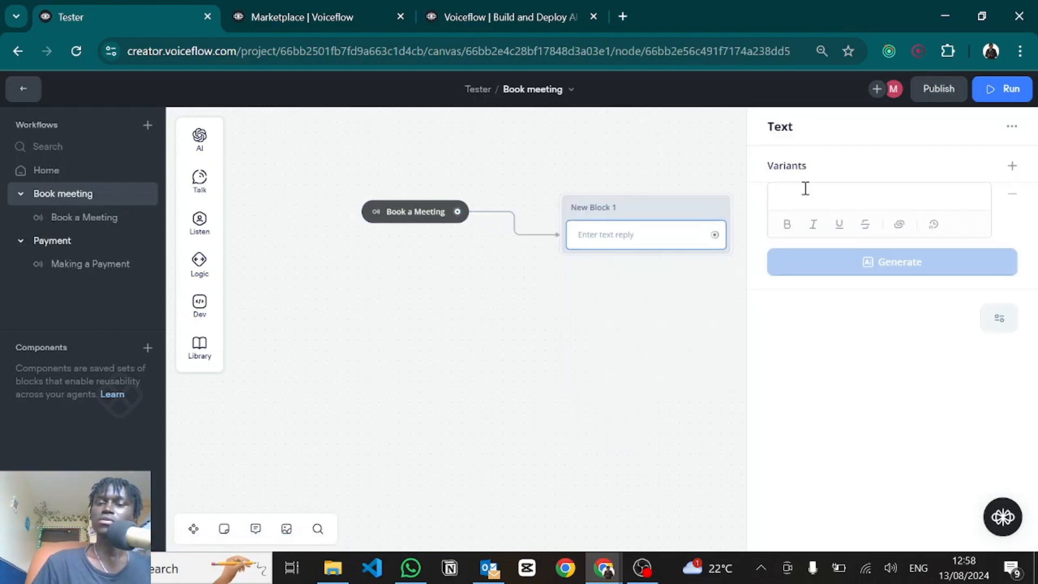
left_click(804, 191)
type("You want to book a meeting")
left_click(638, 378)
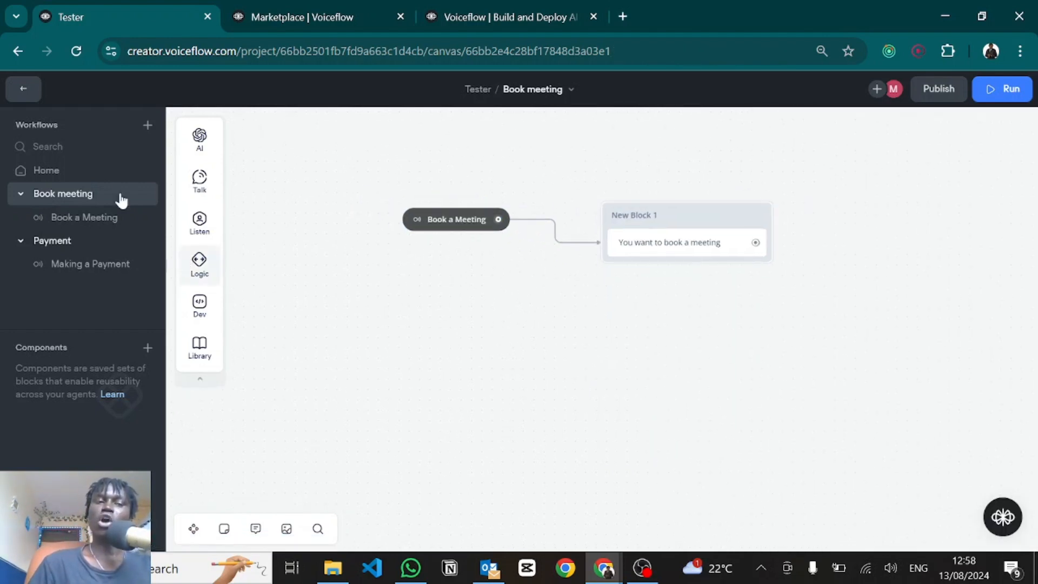
left_click(34, 175)
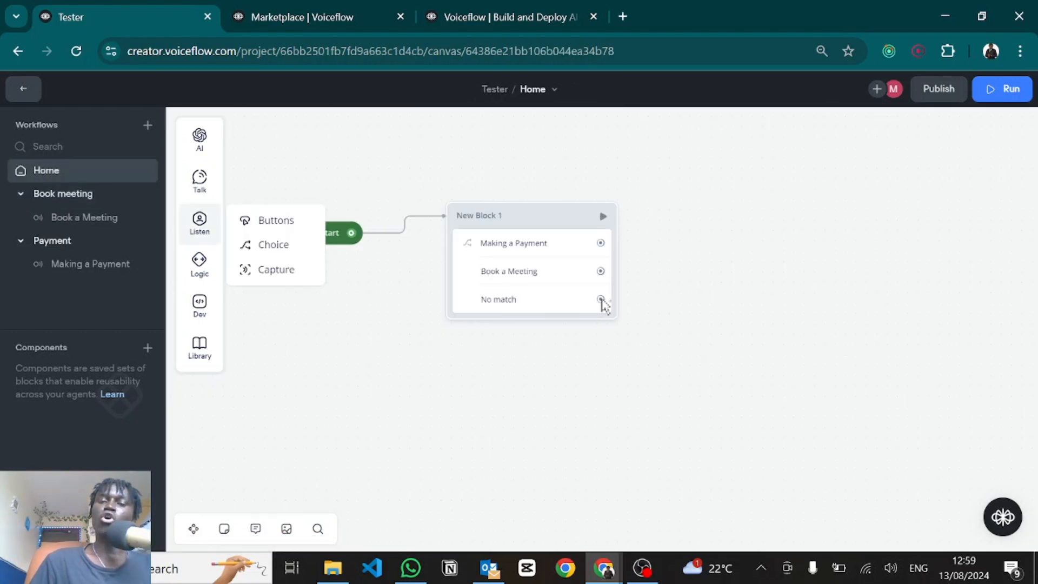
Step: Attach a 'No intent captured' text reply to the No match path
left_click_drag(601, 300, 690, 359)
mouse_move(753, 195)
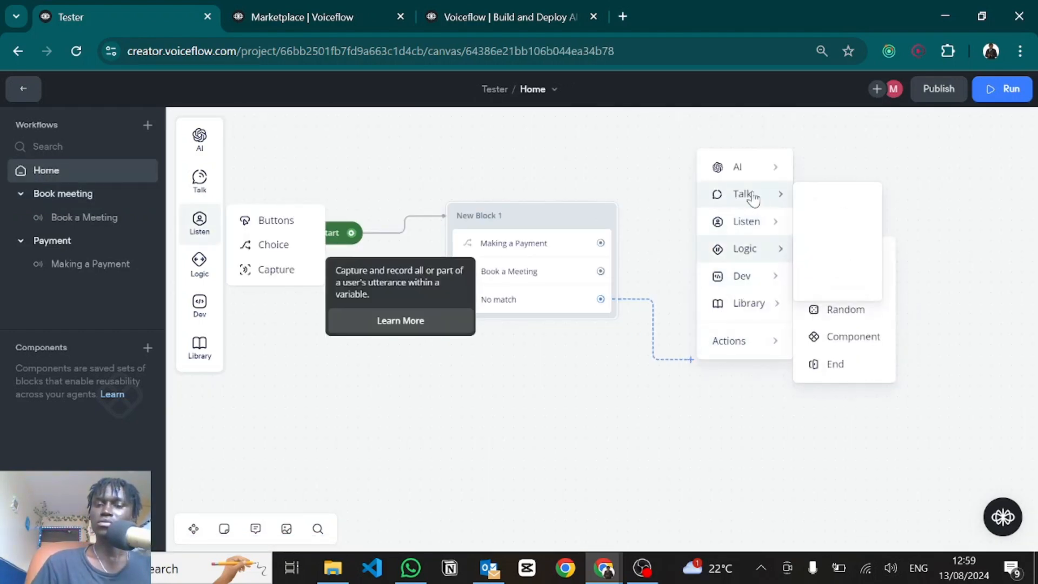
left_click(816, 199)
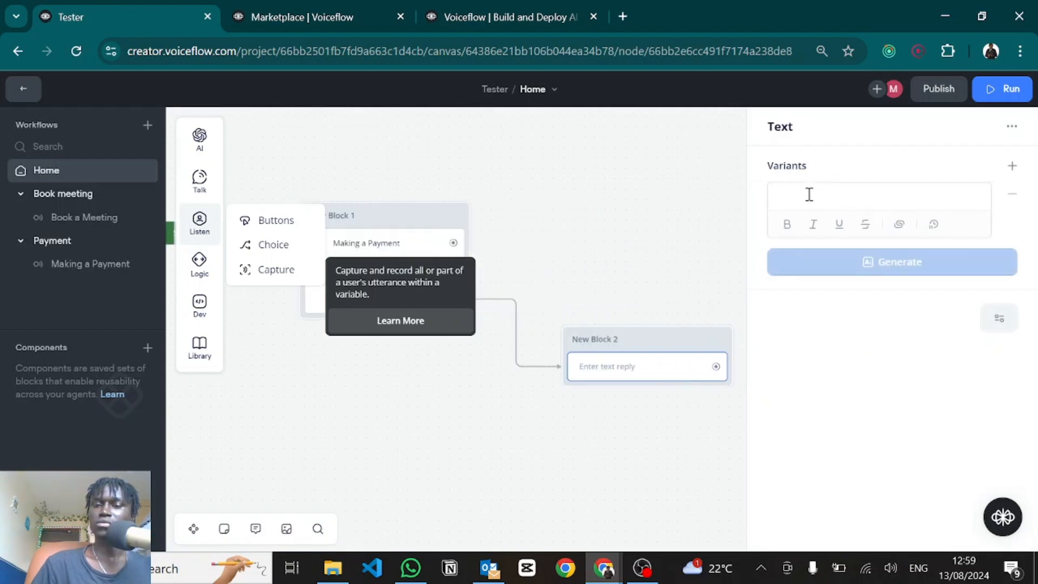
type("No intent captured")
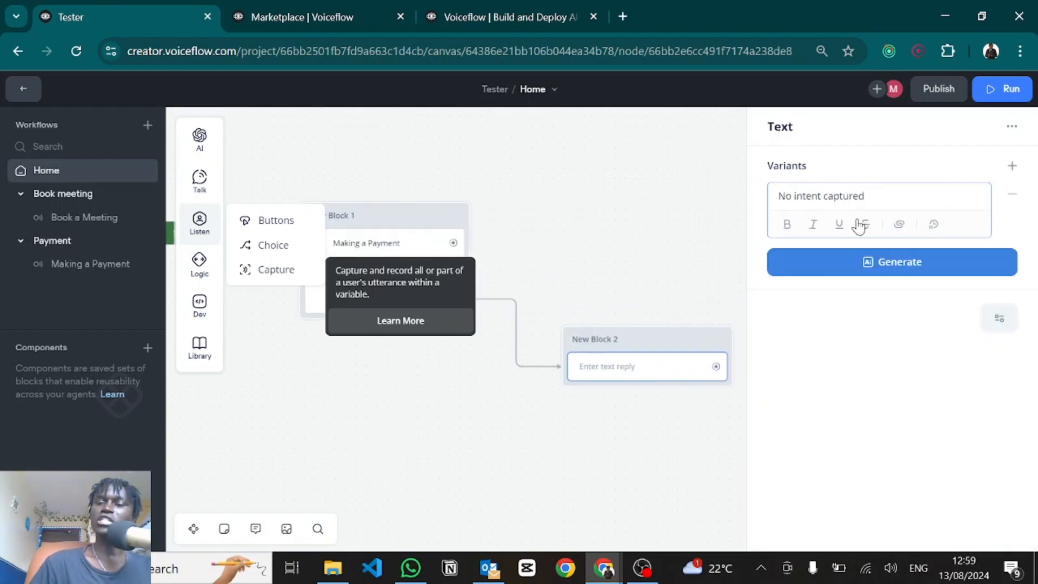
left_click(621, 213)
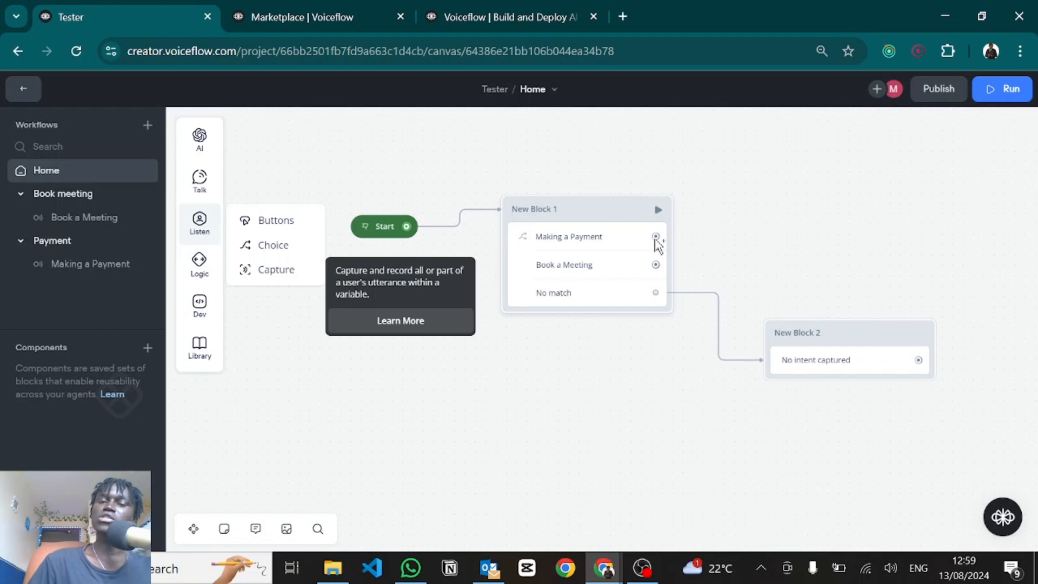
Step: Make the Making a Payment path go to the Making a Payment intent
left_click_drag(655, 238, 695, 236)
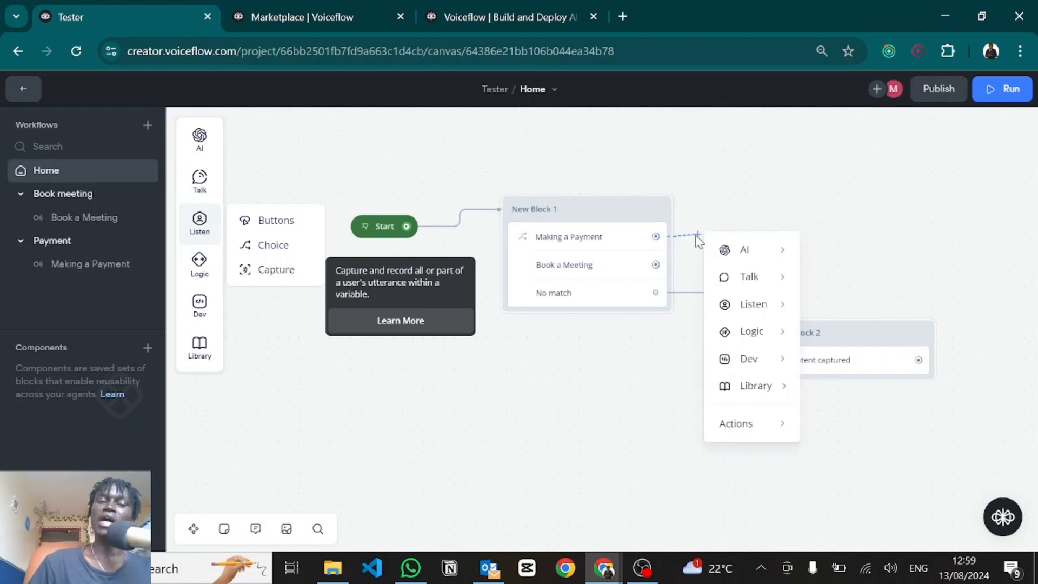
mouse_move(735, 430)
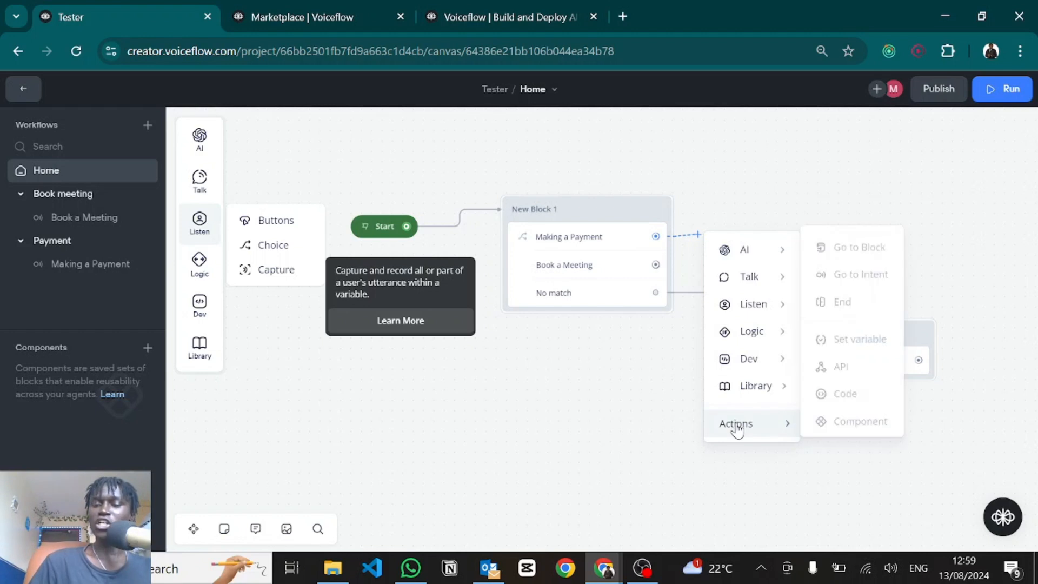
left_click(847, 280)
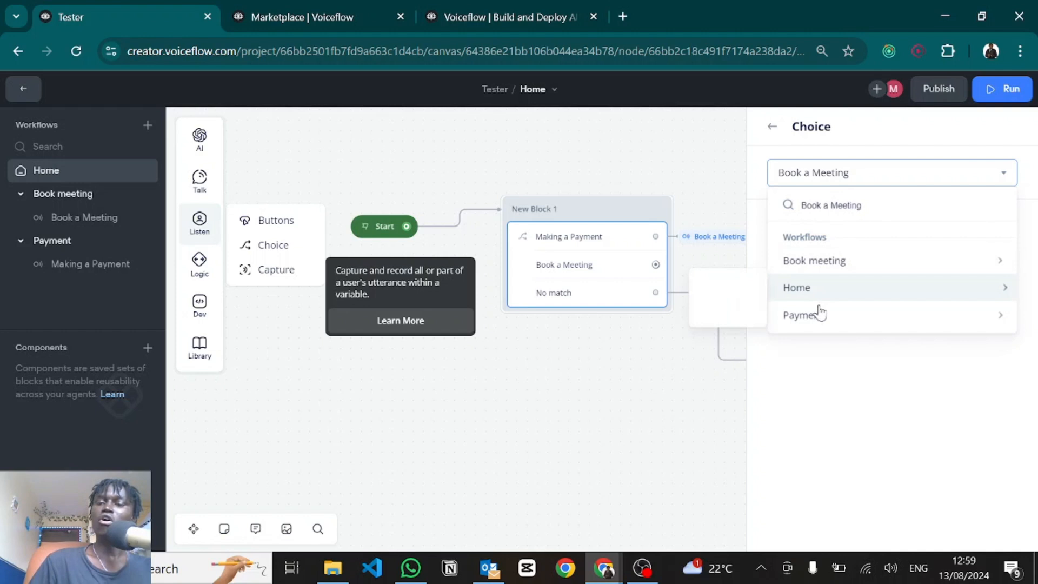
mouse_move(813, 326)
left_click(709, 337)
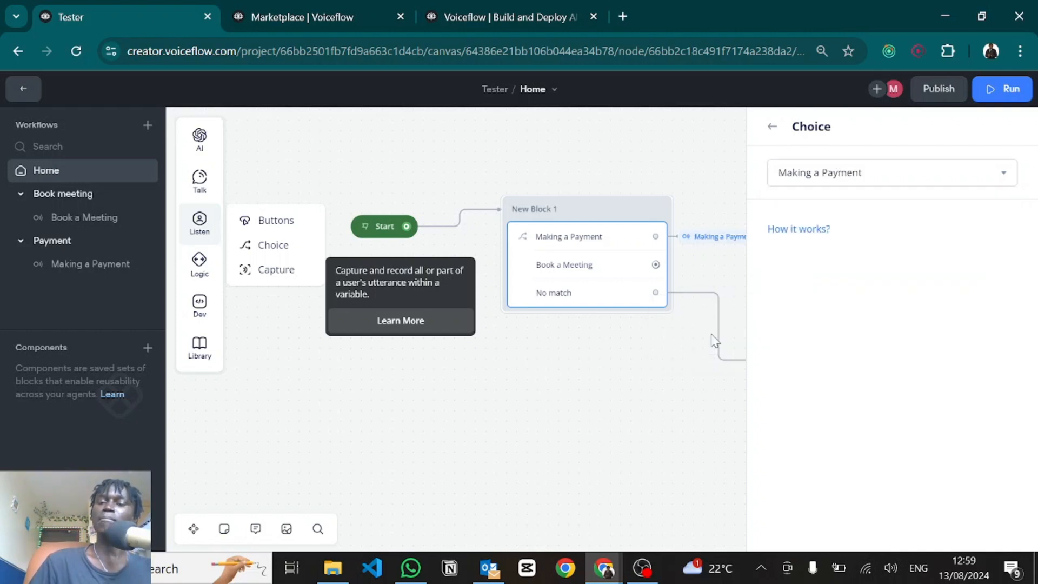
left_click(596, 388)
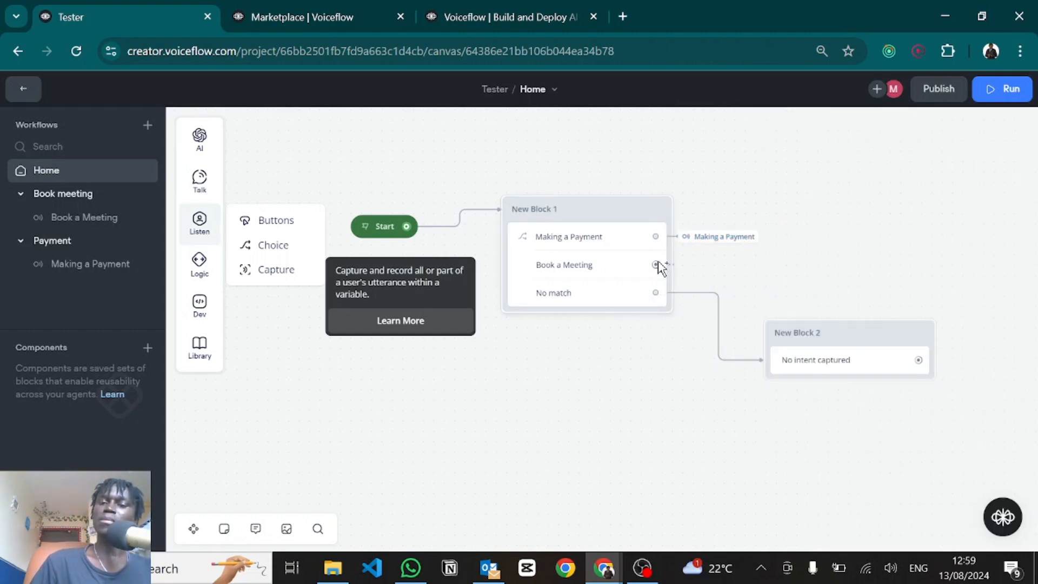
Step: Make the Book a Meeting path go to the Book a Meeting intent
left_click_drag(655, 264, 701, 268)
mouse_move(778, 454)
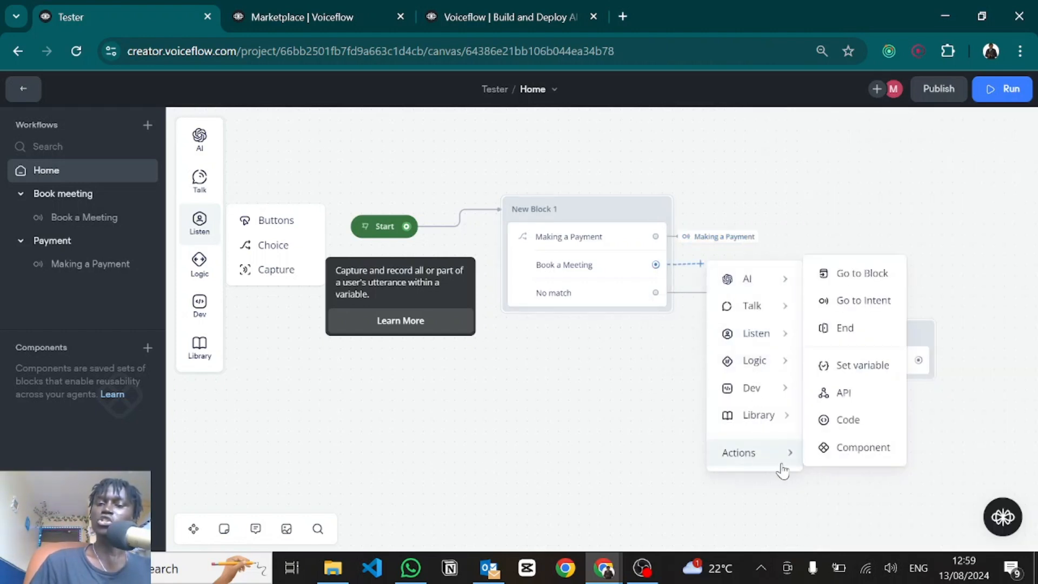
left_click(837, 303)
left_click(841, 174)
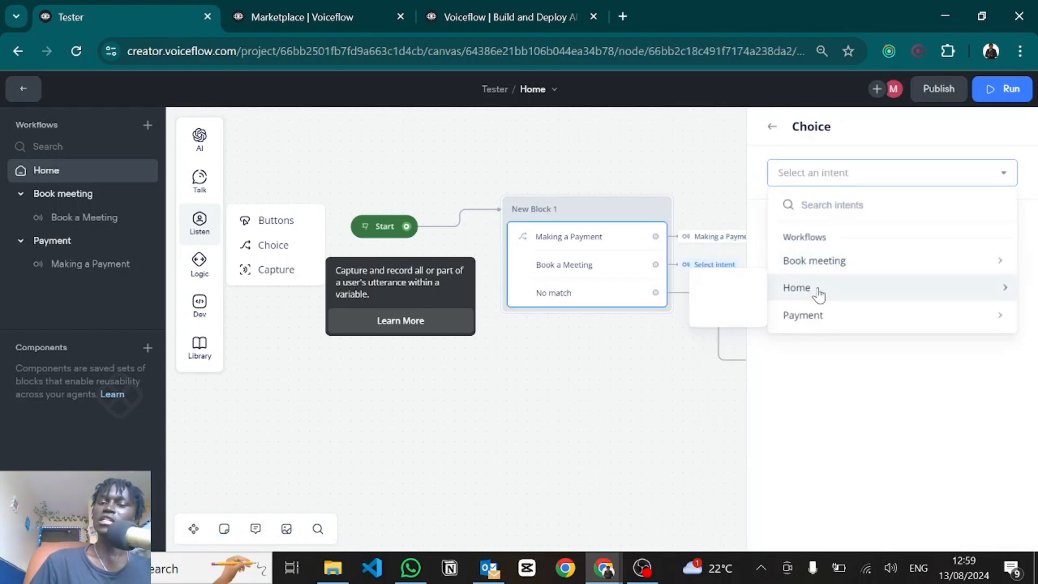
mouse_move(804, 271)
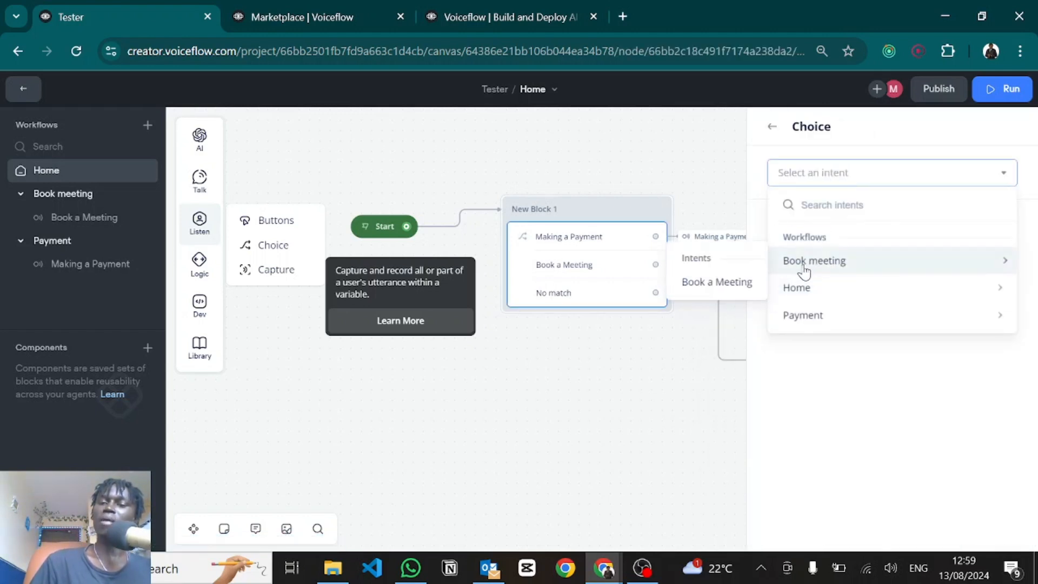
left_click(716, 287)
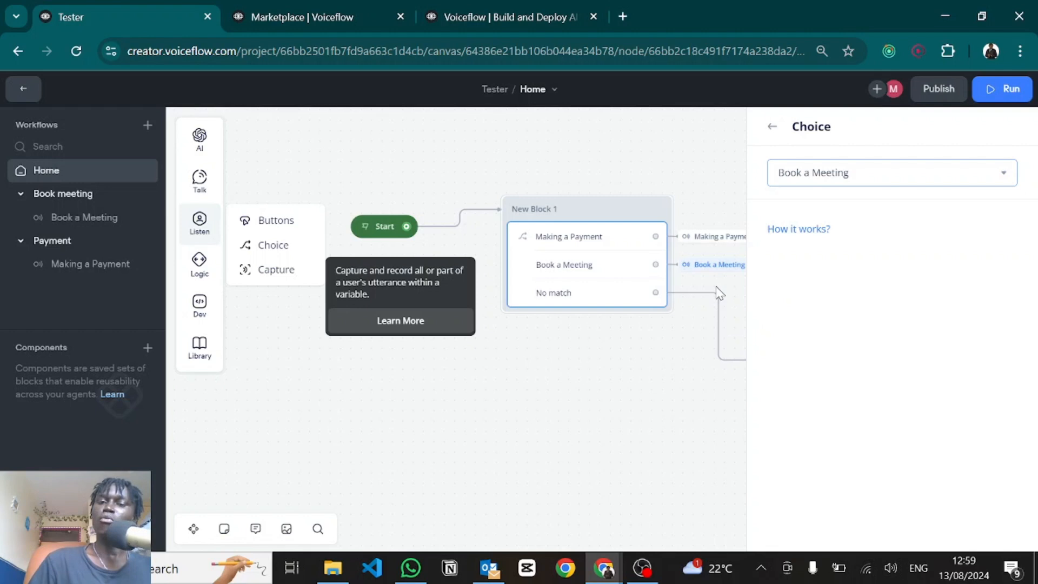
left_click(666, 382)
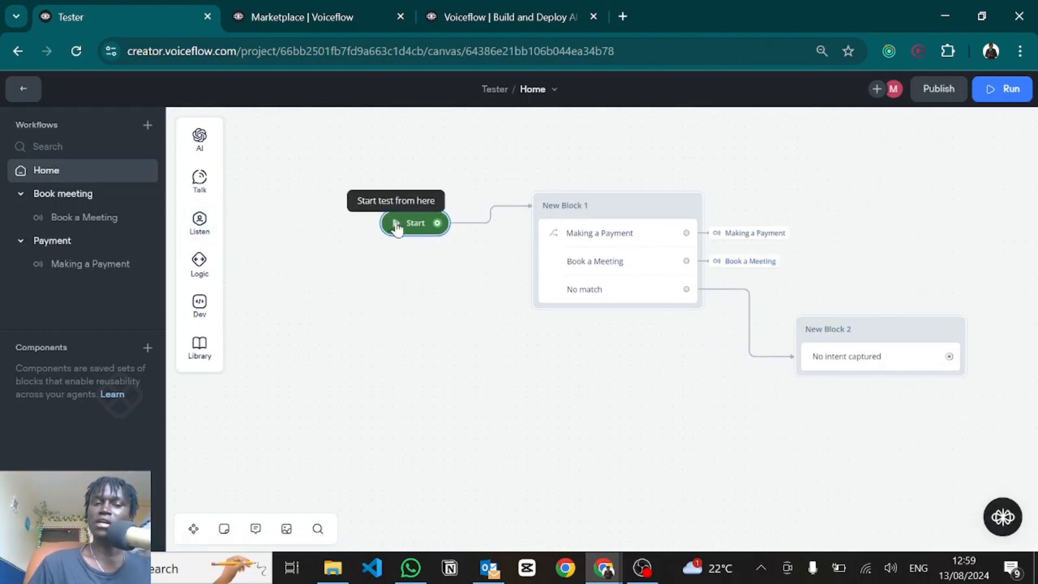
Step: Train the agent from the test view's Training section
left_click(396, 223)
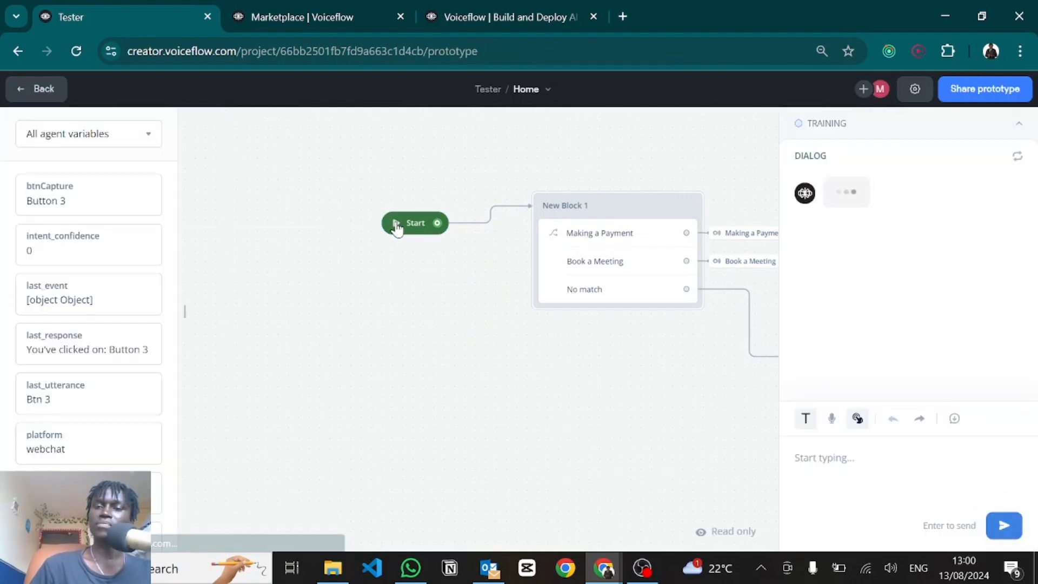
left_click(800, 125)
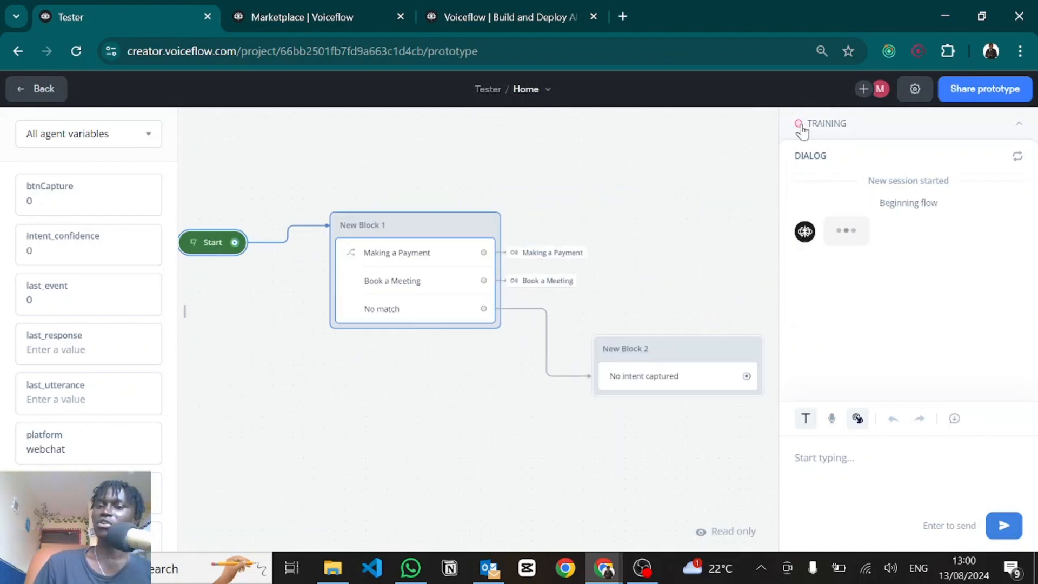
left_click(802, 128)
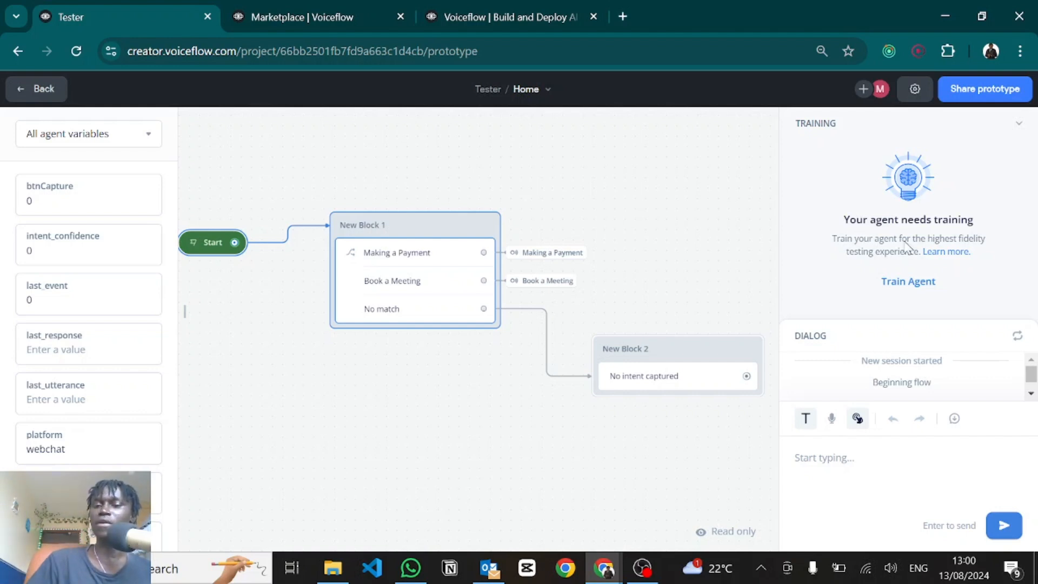
left_click(915, 281)
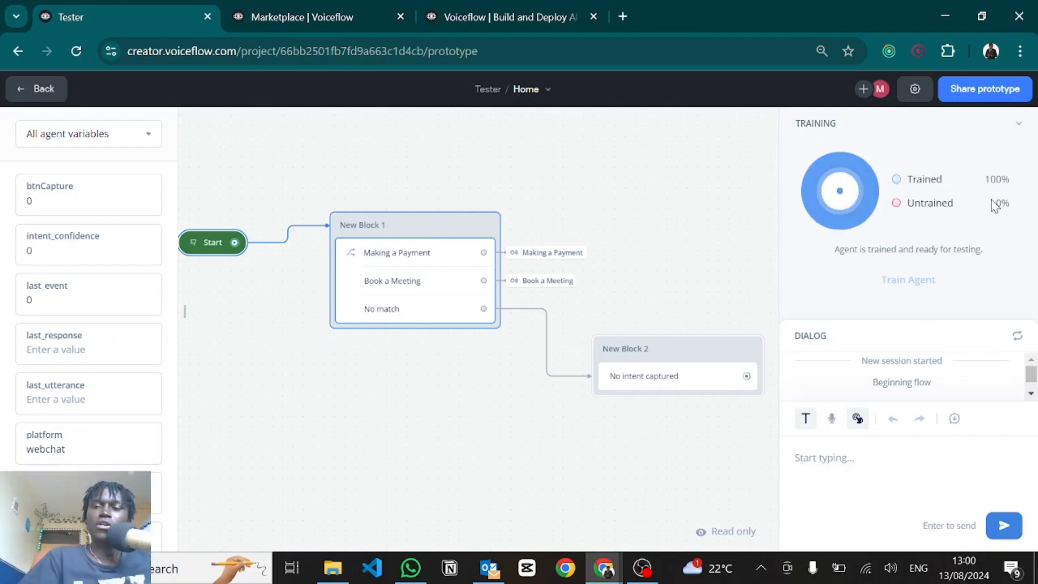
left_click(853, 133)
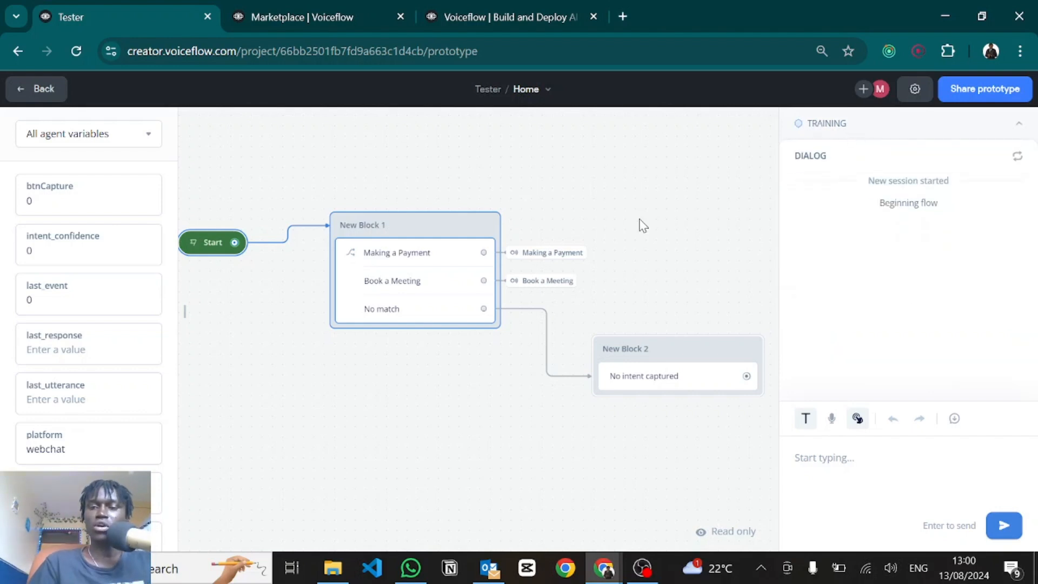
Step: Test 'How do I pay', getting 'You want to make a payment', then reset the test
key("Escape")
left_click_drag(581, 237, 748, 235)
left_click(357, 243)
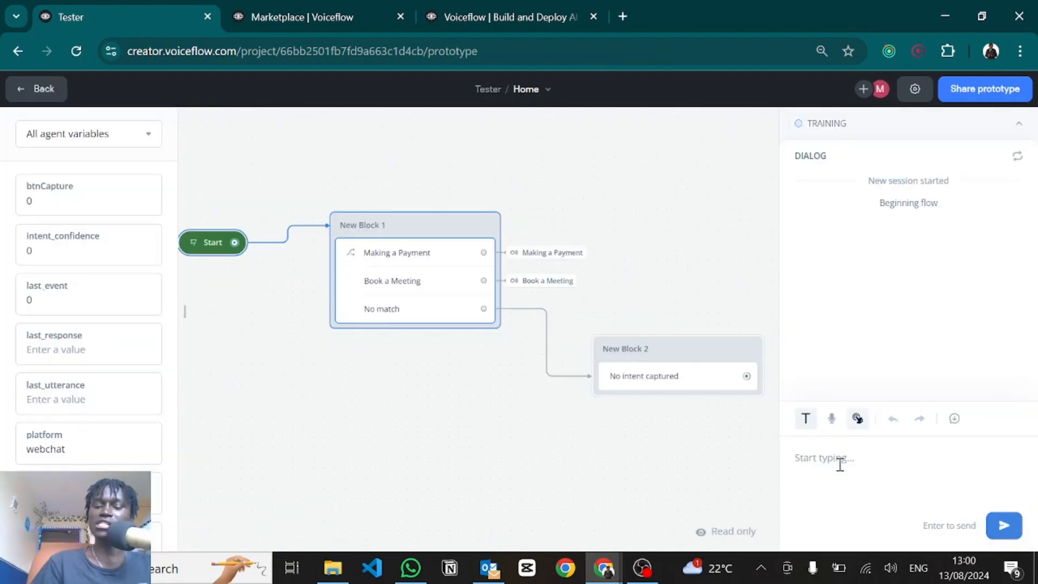
type("How do I pay")
key("Return")
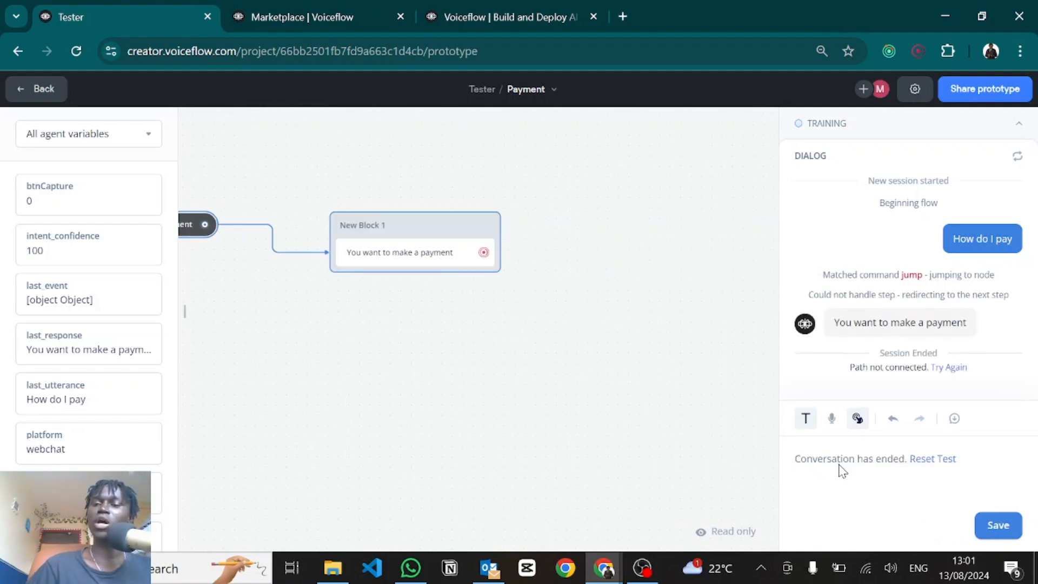
left_click(921, 460)
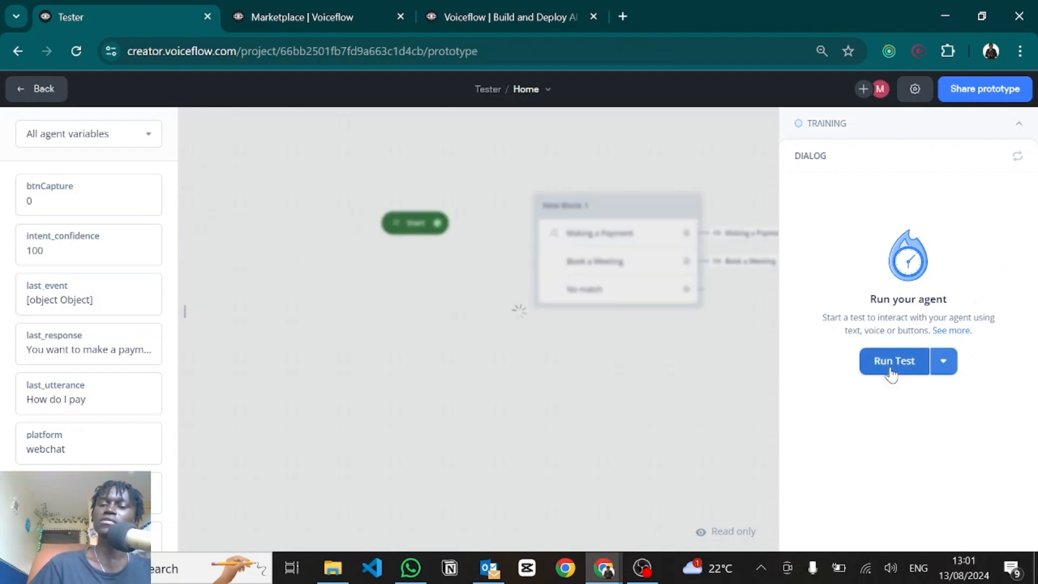
Step: Test 'How do I book a meeting' and reset the conversation
left_click(892, 362)
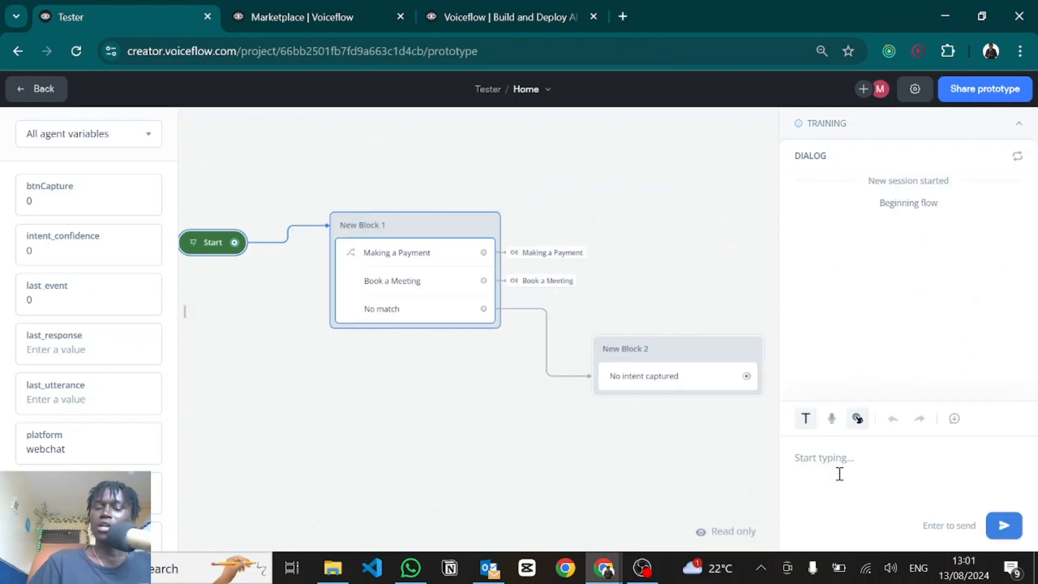
type("How do I book a meeting")
key("Return")
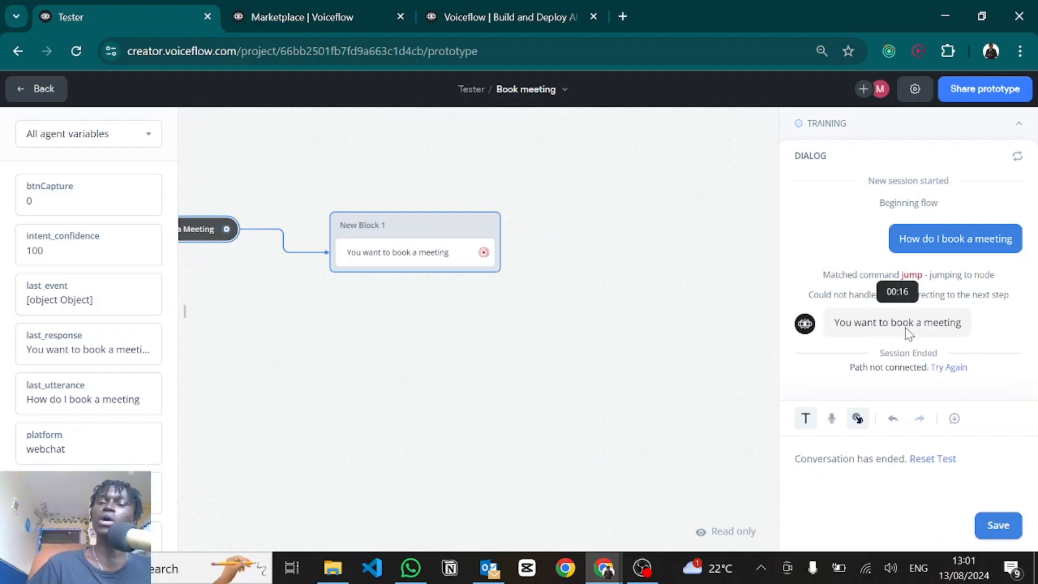
left_click(932, 459)
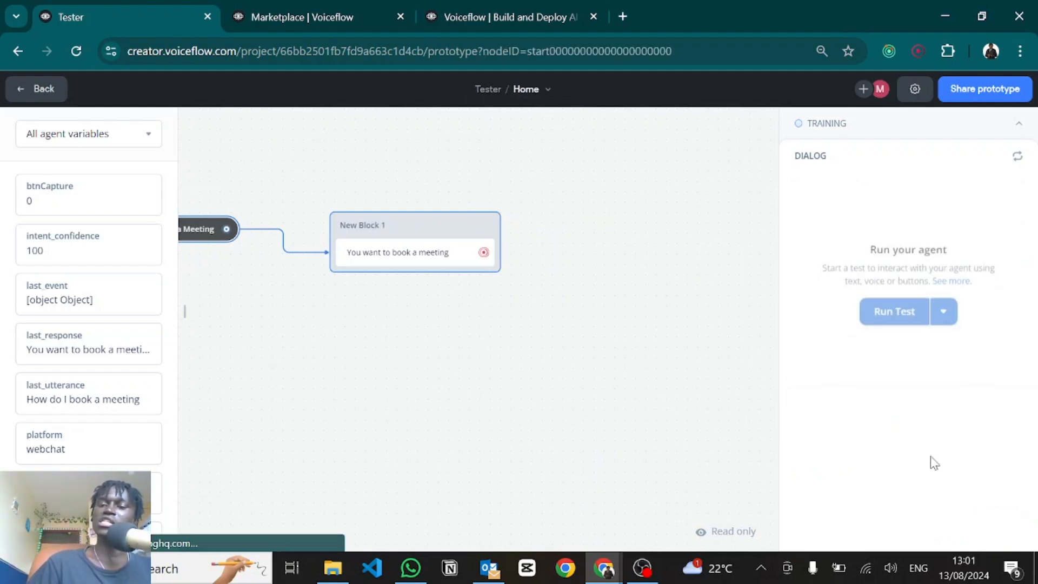
Step: Test the unrelated 'I love pizza' message, then exit to the Home canvas
left_click(905, 359)
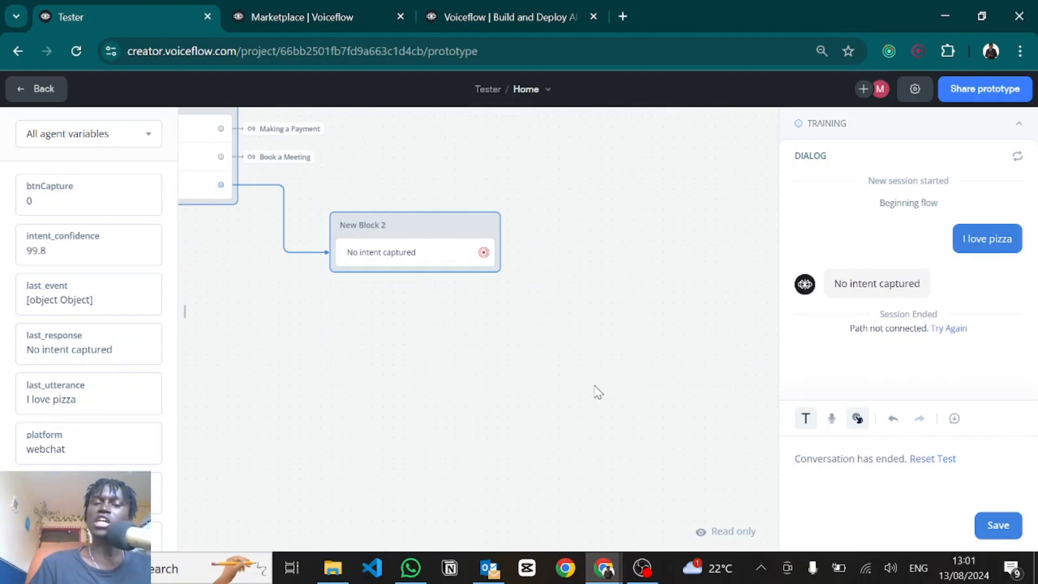
key("Escape")
left_click_drag(453, 364, 749, 451)
left_click_drag(472, 426, 694, 419)
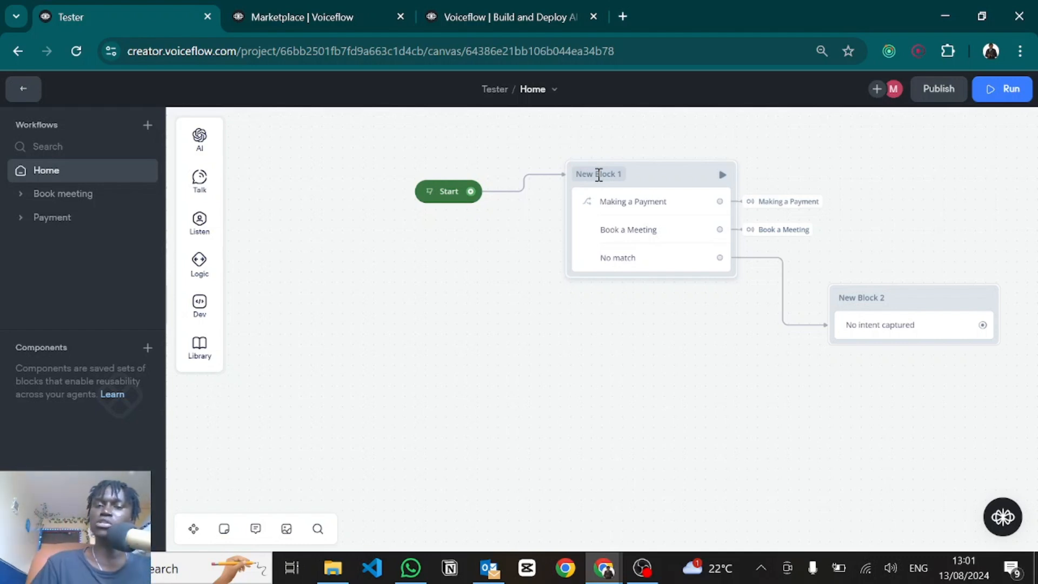
Step: Replace the Start link with a Capture step wired into New Block 1
left_click_drag(461, 193, 312, 241)
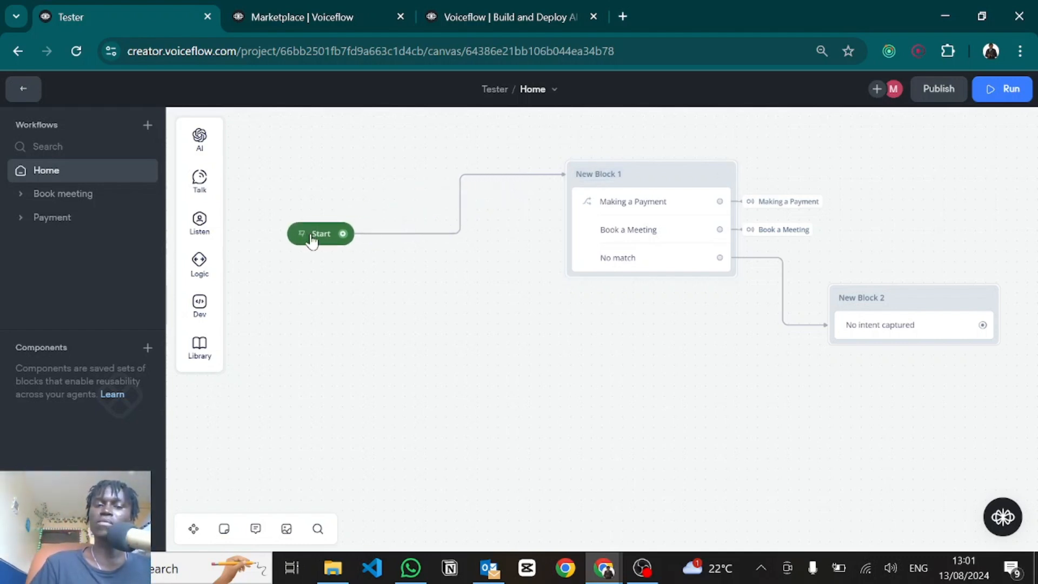
left_click(401, 234)
left_click(507, 141)
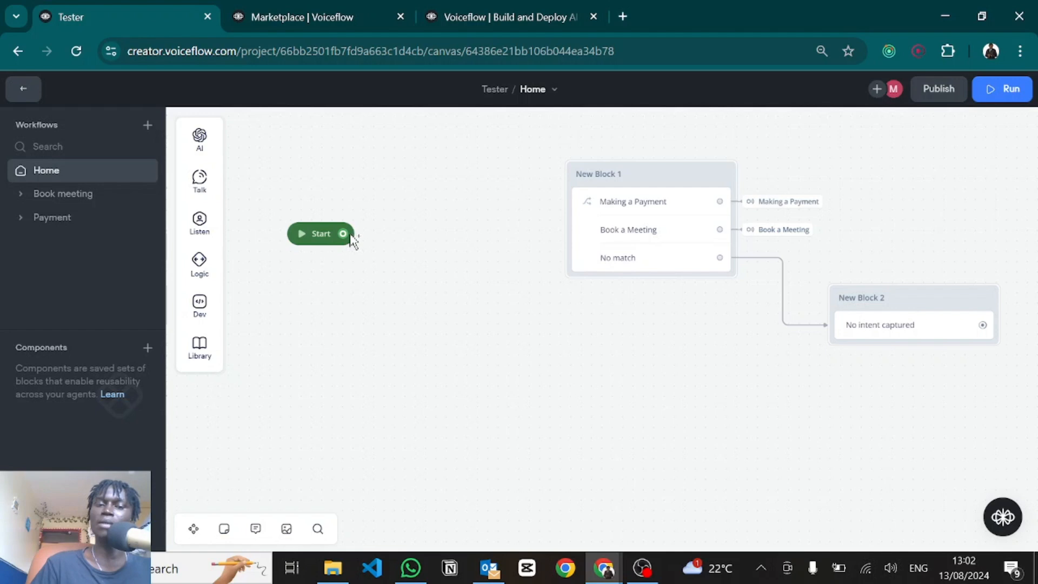
left_click_drag(366, 243, 412, 211)
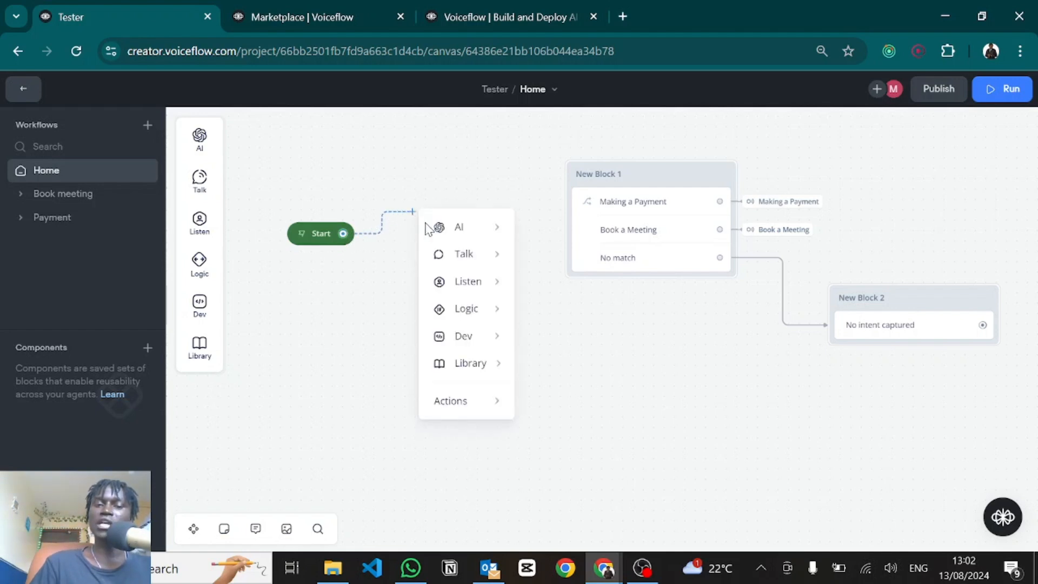
mouse_move(490, 285)
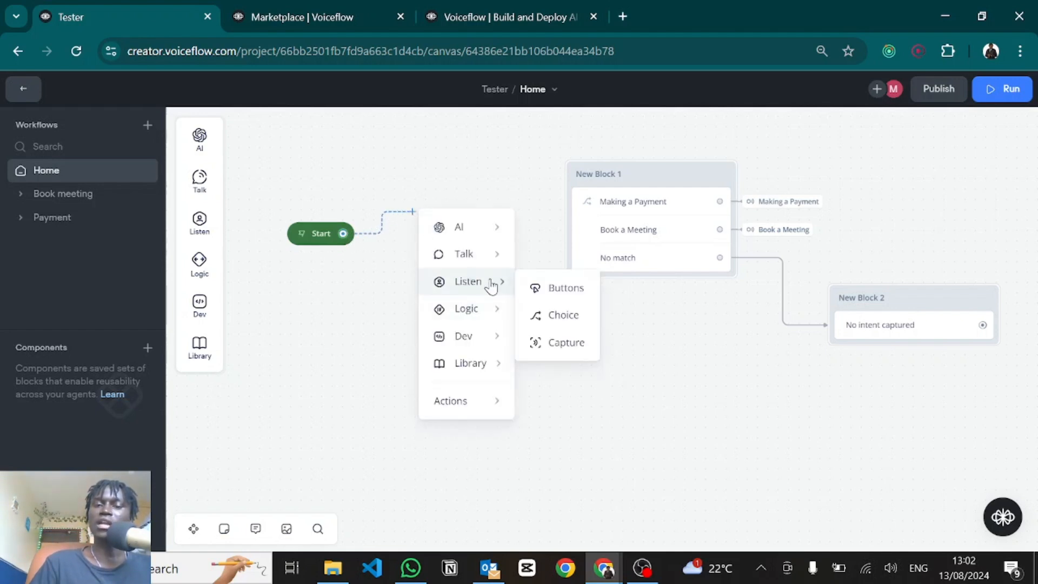
left_click(540, 344)
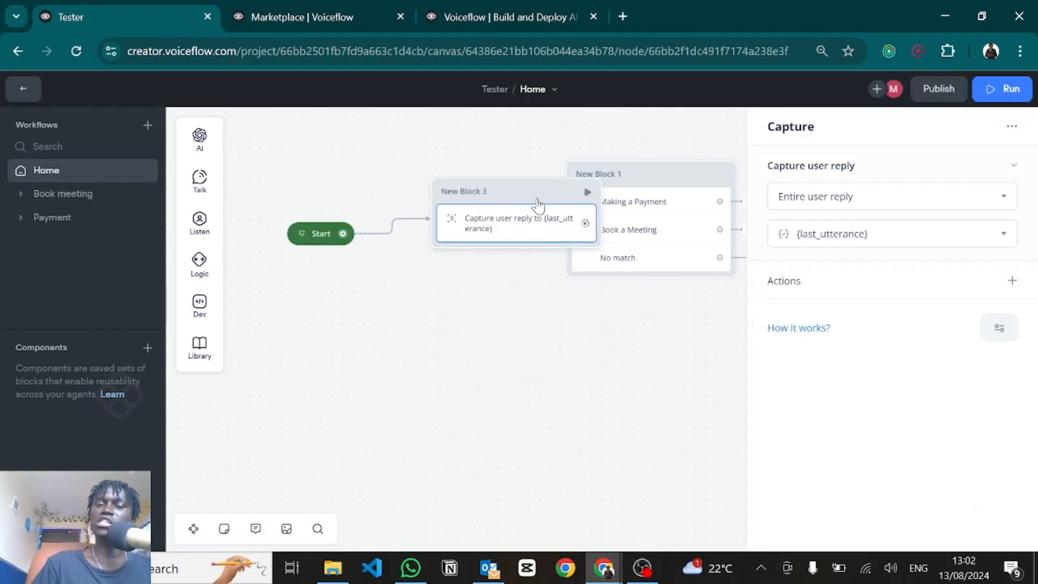
left_click_drag(535, 199, 469, 166)
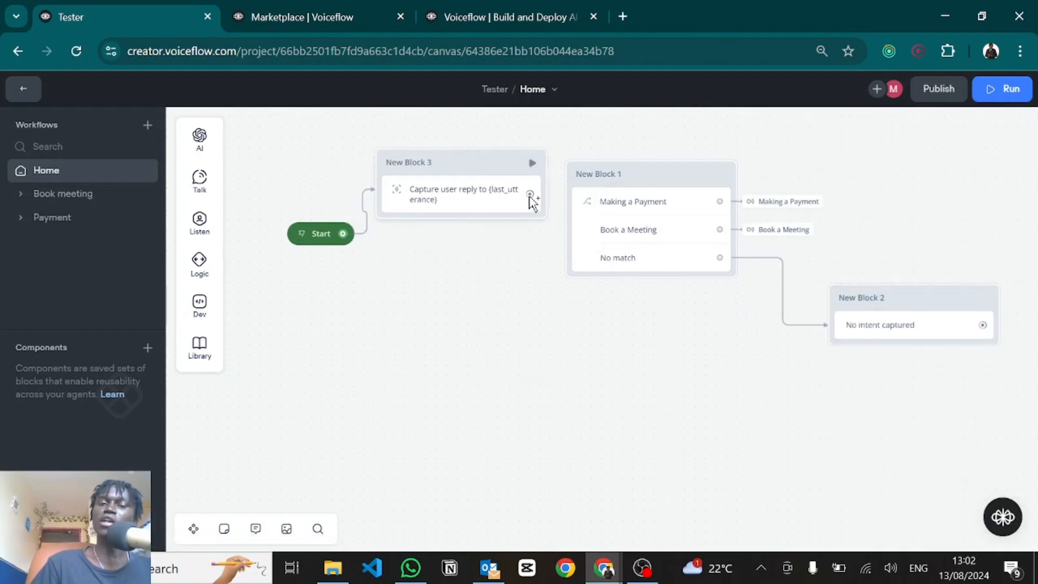
left_click_drag(529, 195, 579, 177)
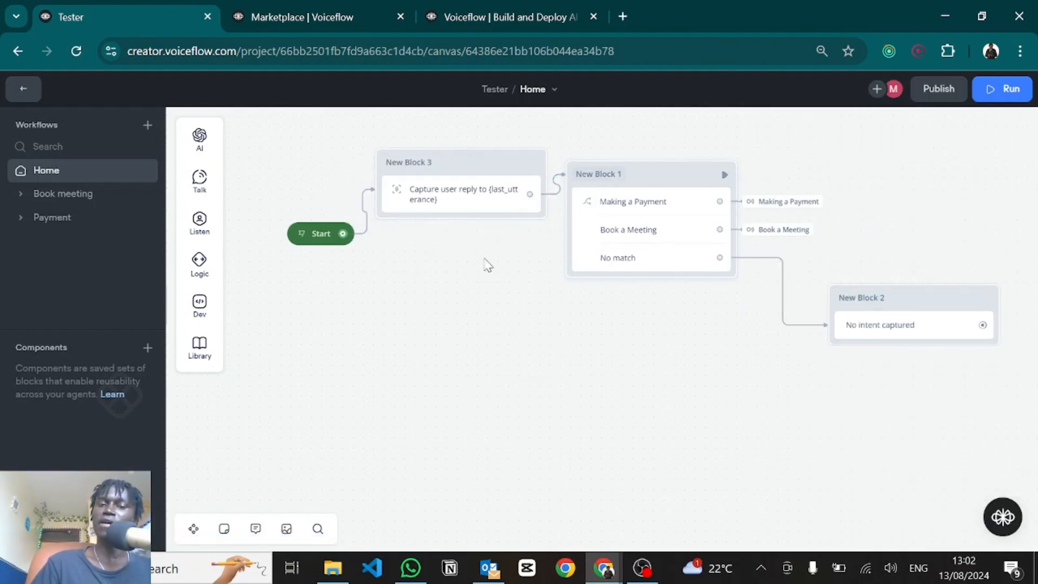
Step: Test 'I want to pay' from Start, then return to the Home canvas
left_click(302, 235)
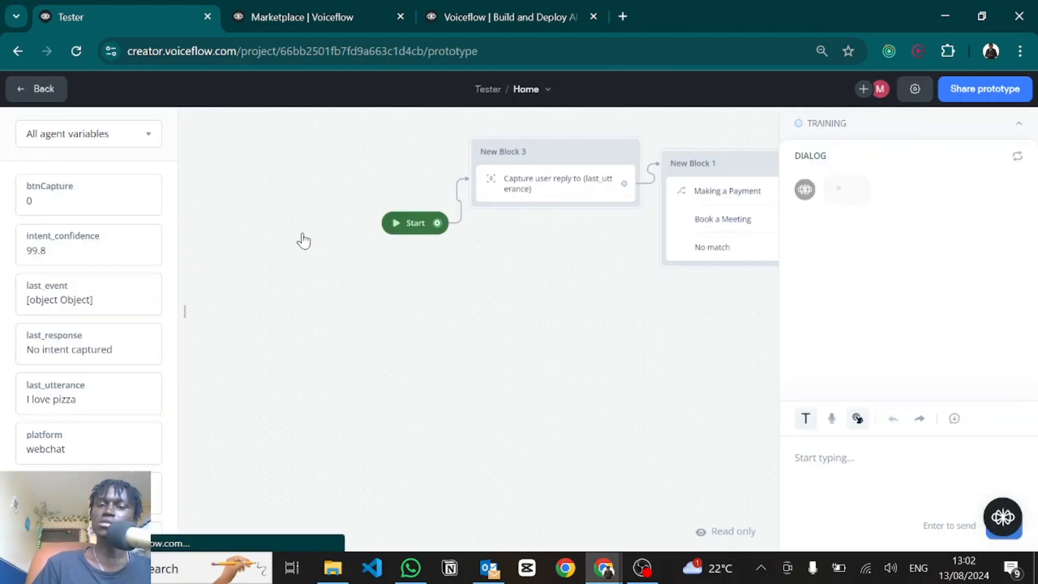
left_click(869, 465)
type("I want to pay")
key("Return")
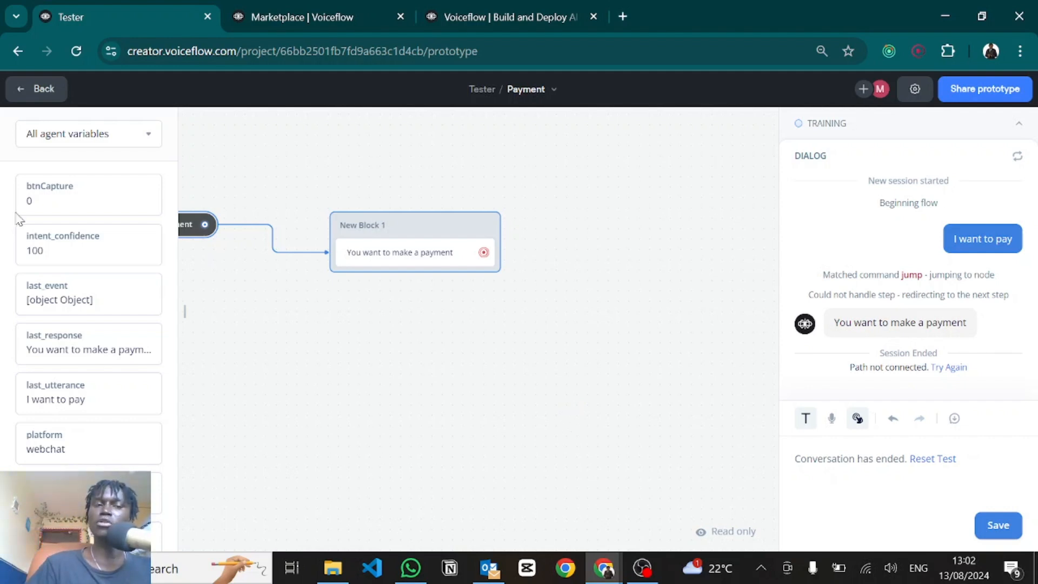
left_click(37, 88)
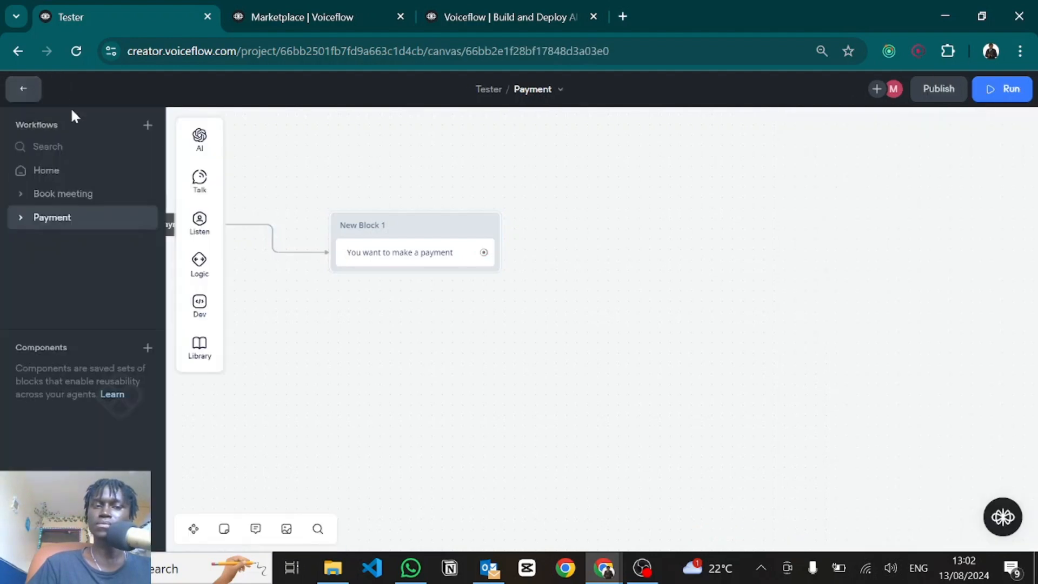
left_click(44, 171)
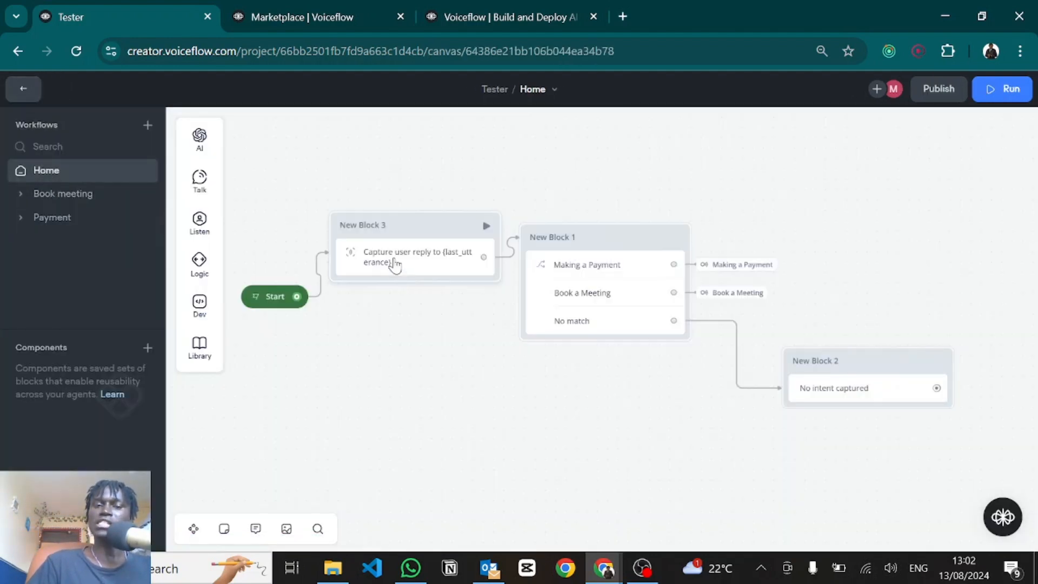
Step: Choose an intent scoping option in the Capture step's settings
left_click(395, 264)
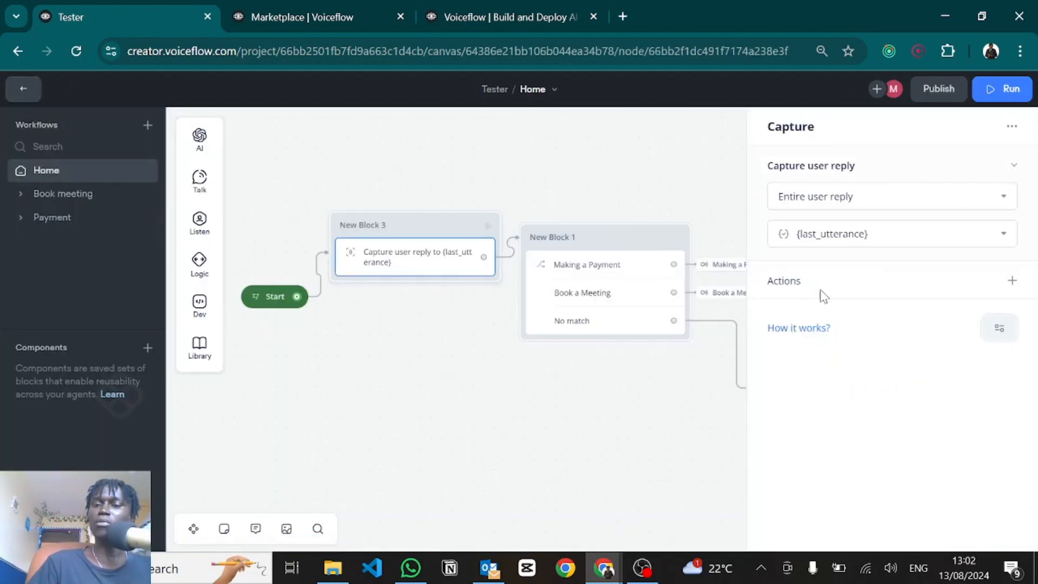
left_click(1000, 331)
mouse_move(931, 371)
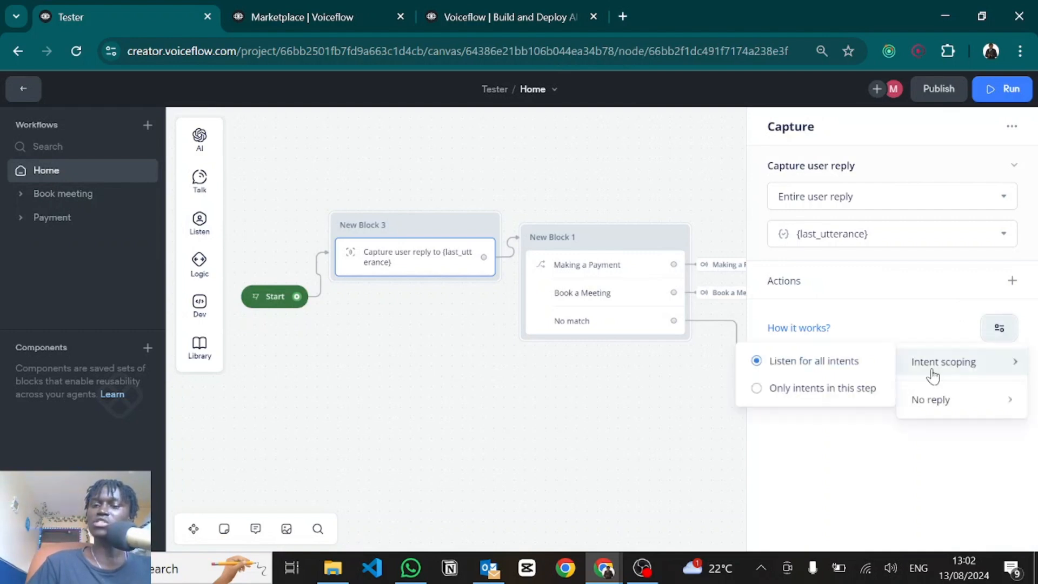
left_click(765, 390)
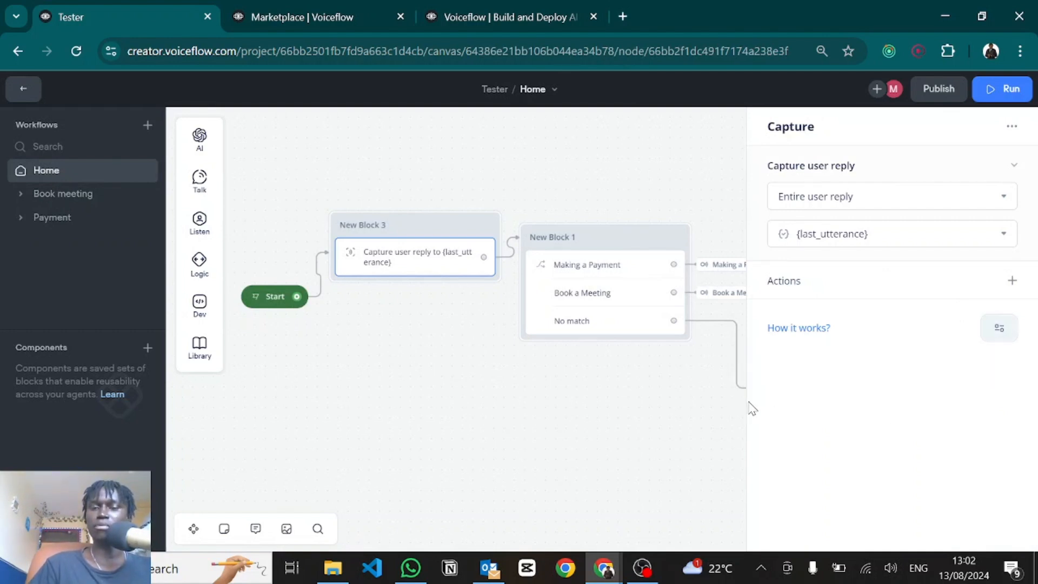
left_click(491, 403)
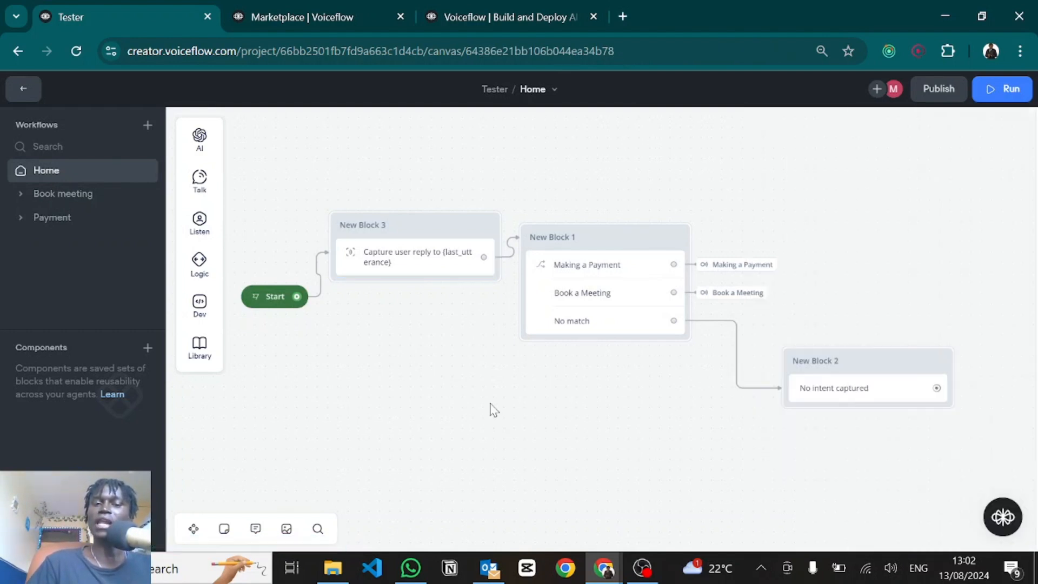
Step: Run a test from Start, then delete every block except Start
left_click(254, 298)
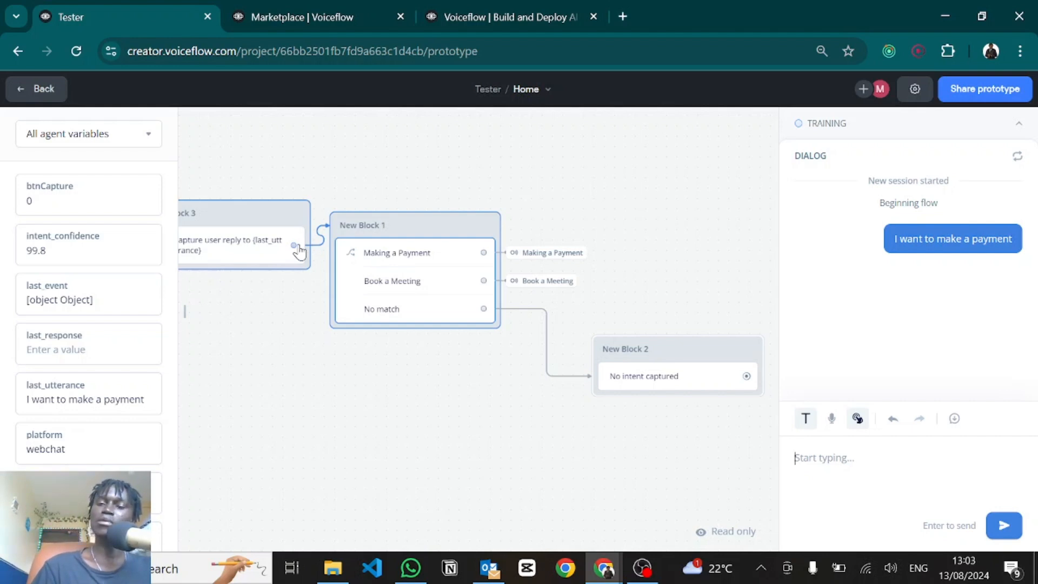
left_click_drag(931, 441, 511, 168)
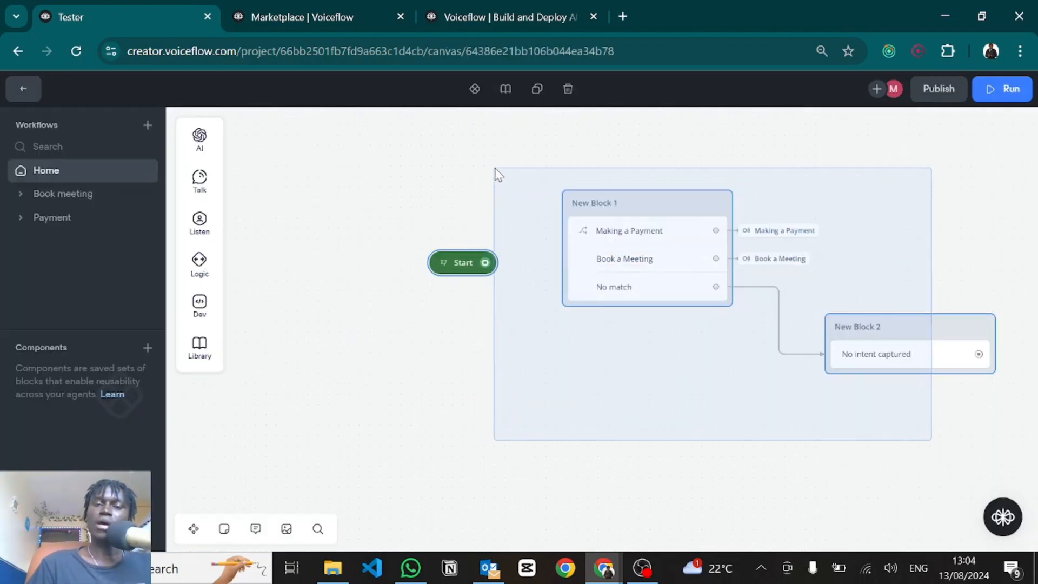
key("Delete")
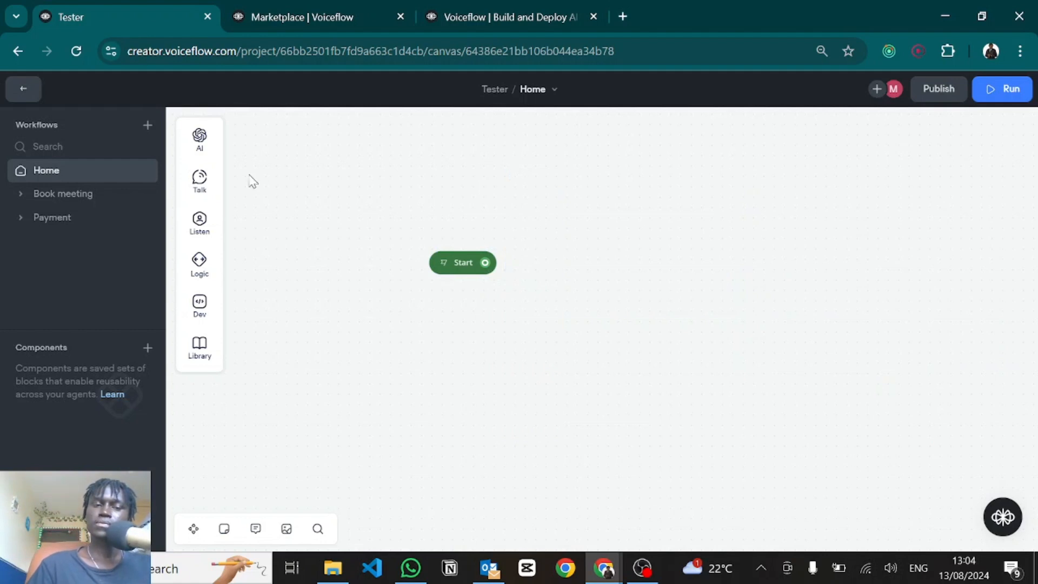
Step: Drag a Condition block onto the Home canvas
mouse_move(189, 237)
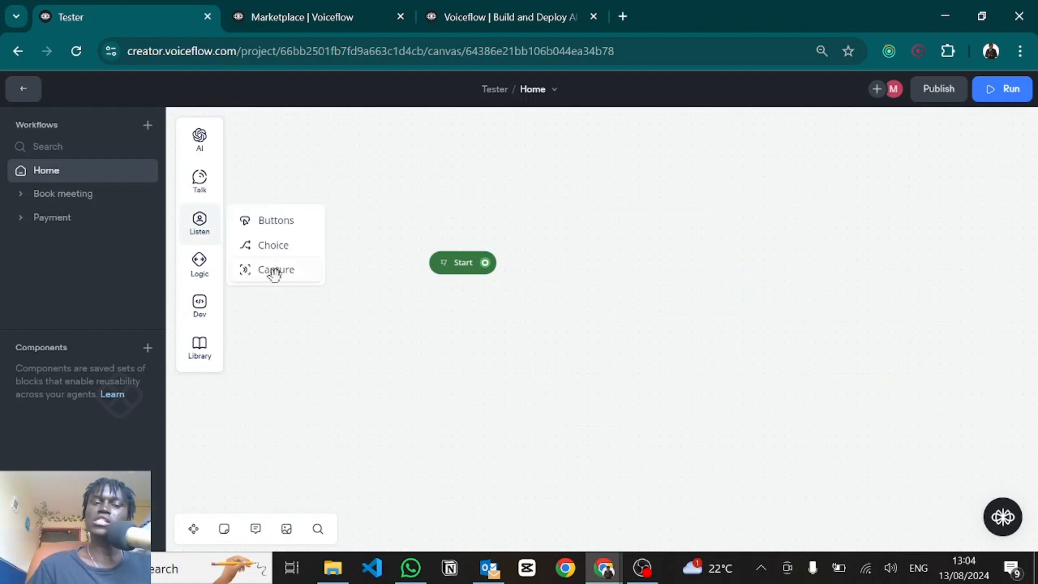
mouse_move(274, 274)
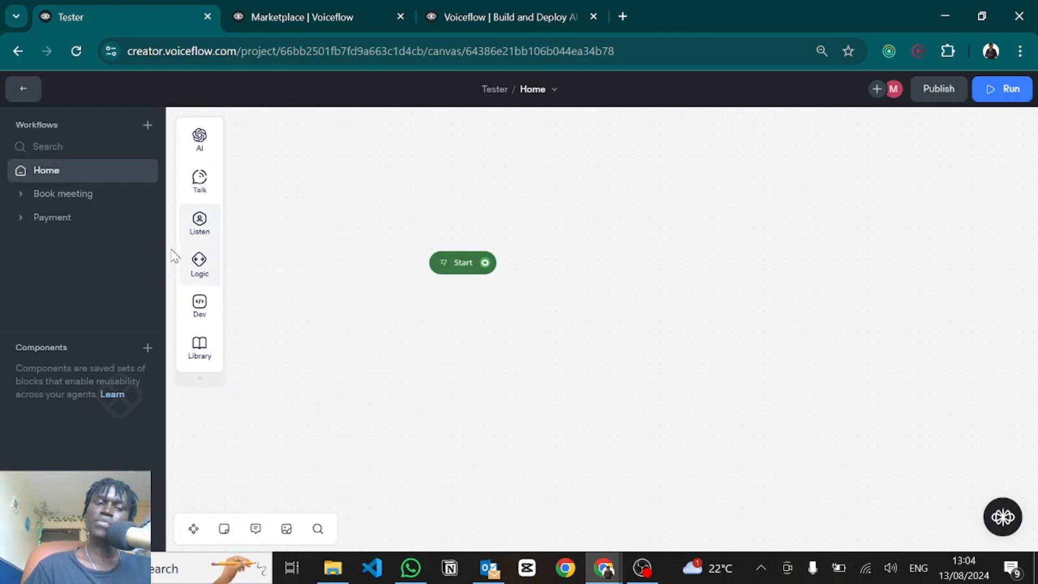
mouse_move(199, 265)
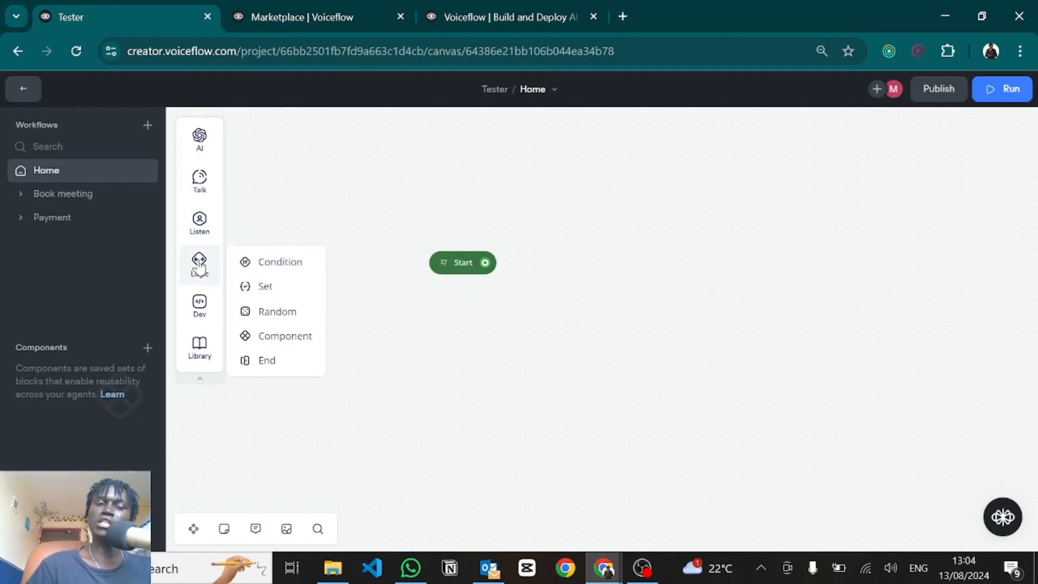
left_click_drag(271, 261, 697, 226)
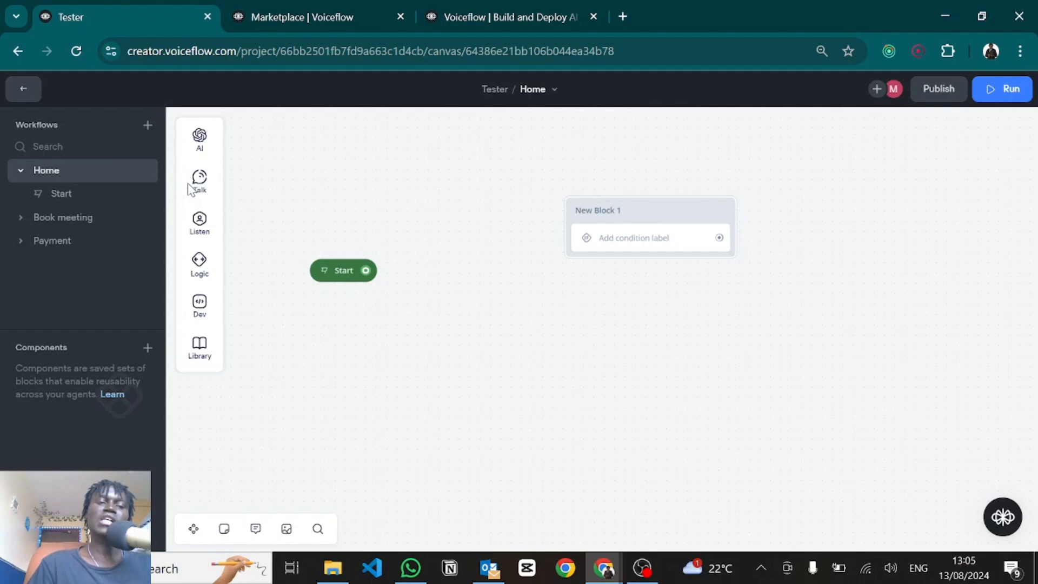
Step: Add a Buttons block with buttons Btn 1, Btn 2 and Btn 3
mouse_move(216, 221)
left_click_drag(255, 220, 435, 255)
left_click(832, 200)
type("Btn 1")
left_click(963, 375)
type("Btn 2")
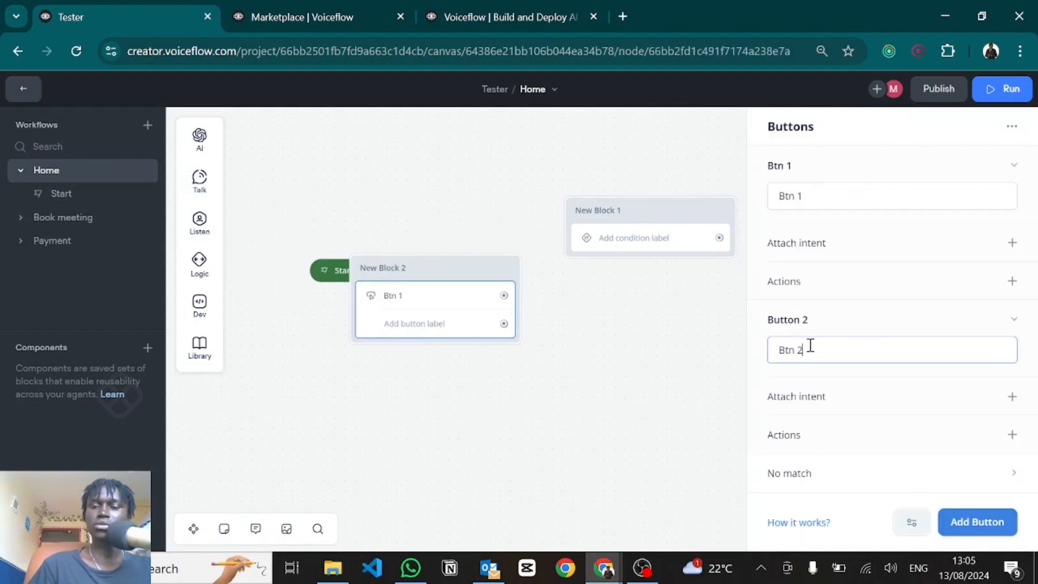
key("Return")
type("Btn 3")
scroll(834, 284, "up", 3)
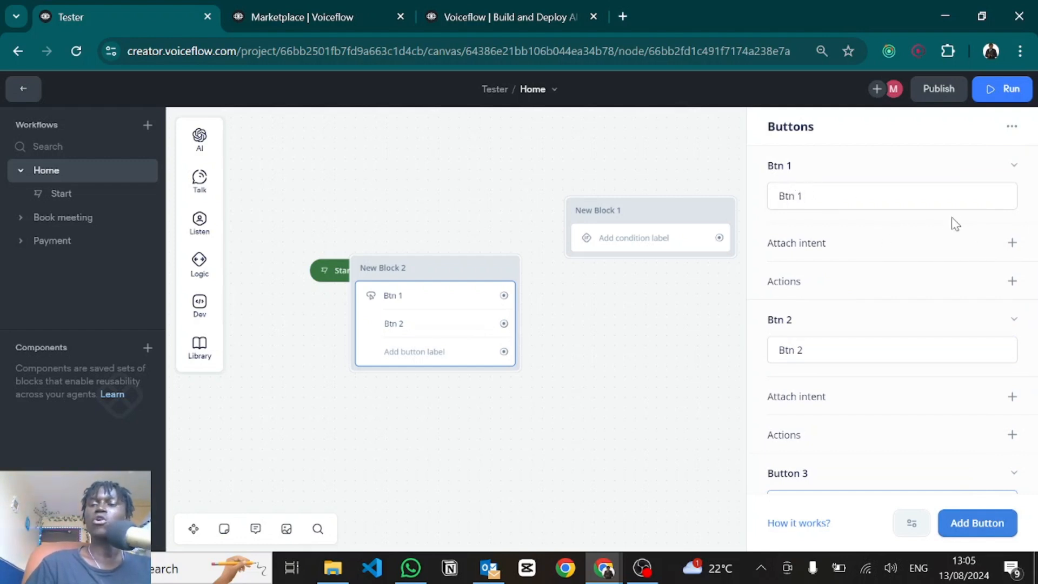
Step: Give Btn 1 a Set variable action targeting btnCapture
left_click(1011, 281)
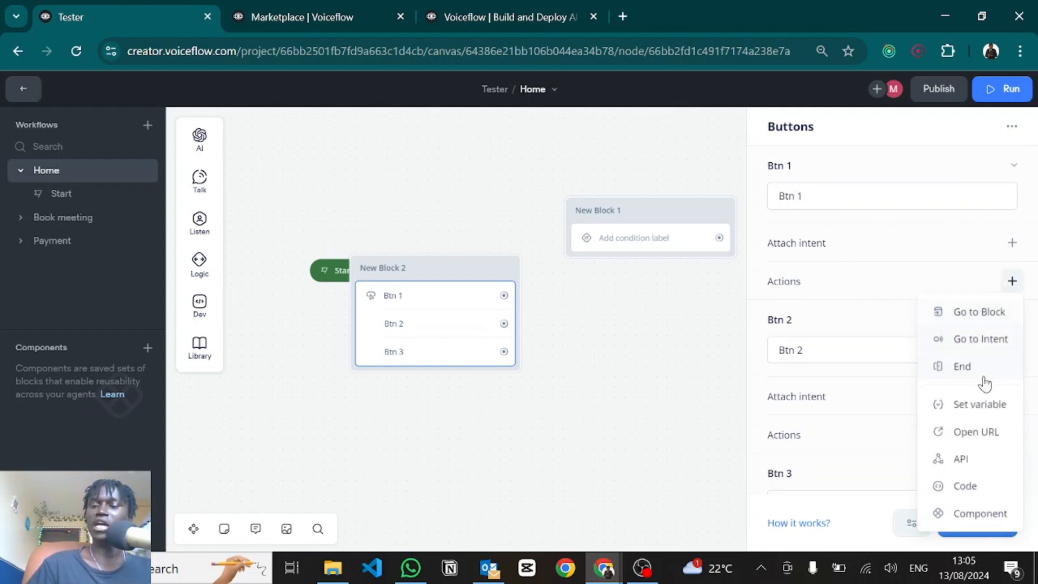
left_click(972, 406)
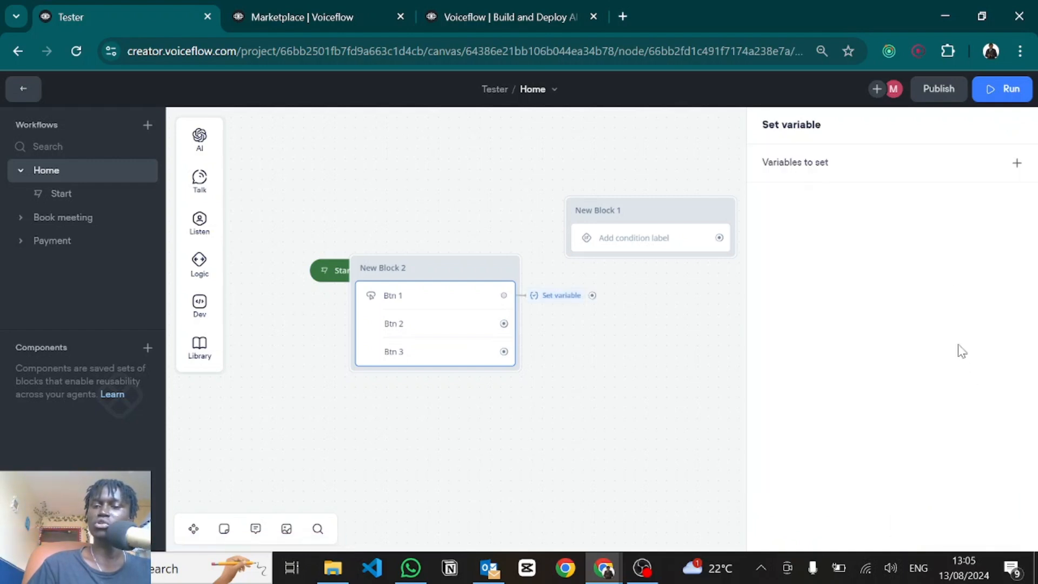
left_click(826, 168)
type("btn")
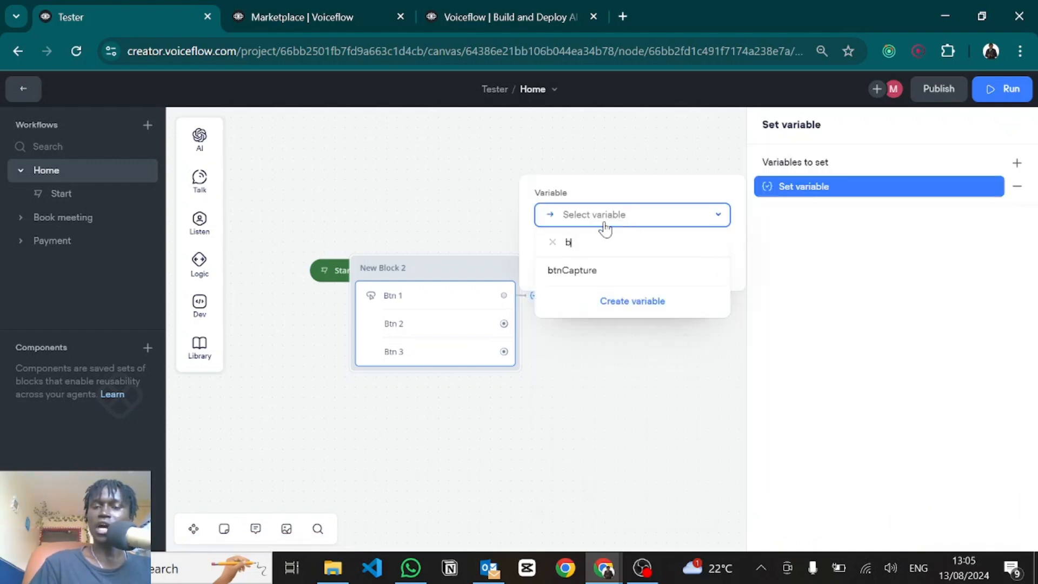
left_click(578, 276)
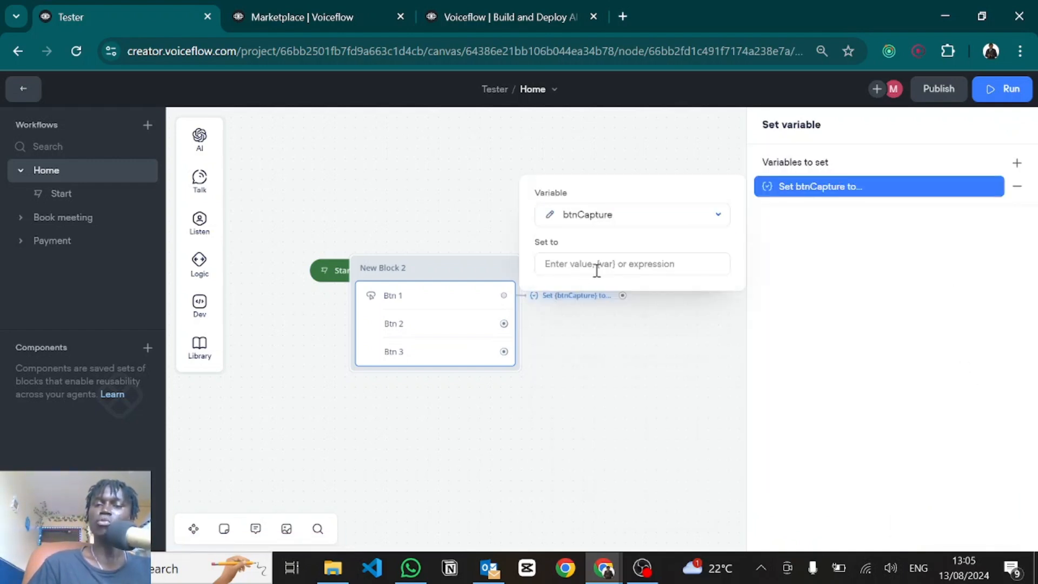
left_click(596, 266)
type("1")
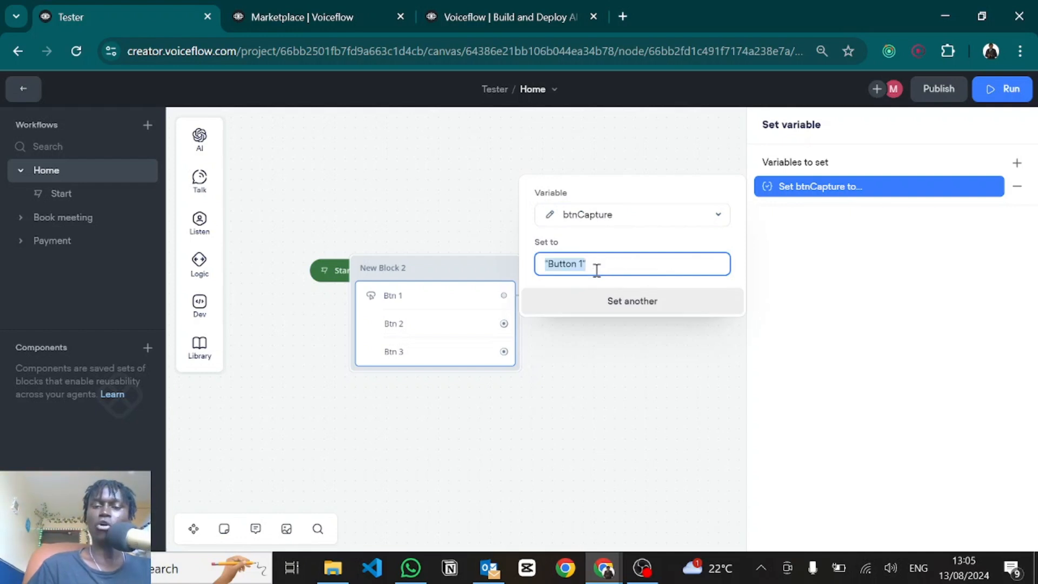
key("Return")
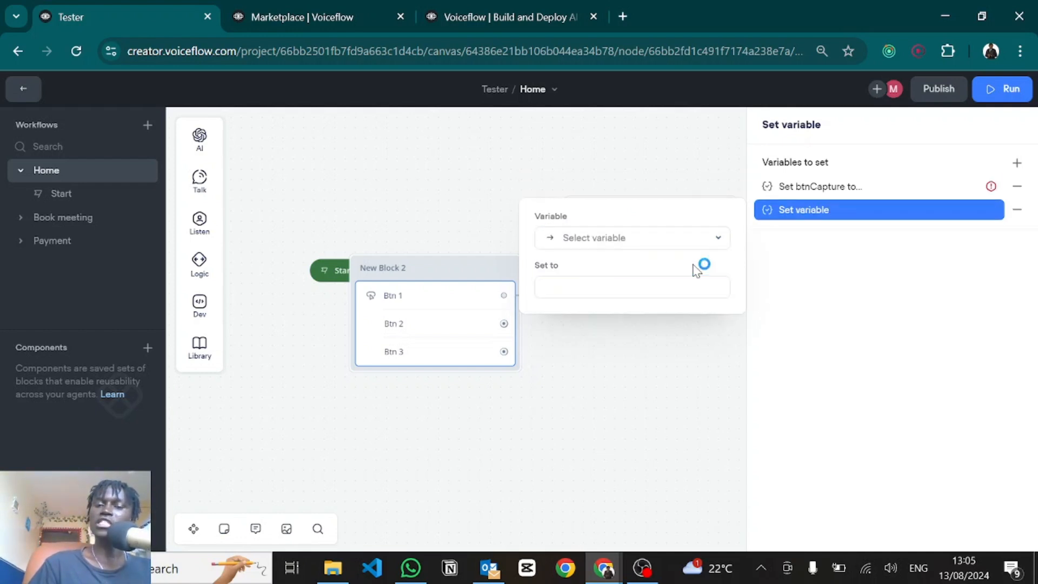
Step: Set Btn 1's btnCapture value to "Button 1" and remove the empty assignments
left_click(854, 189)
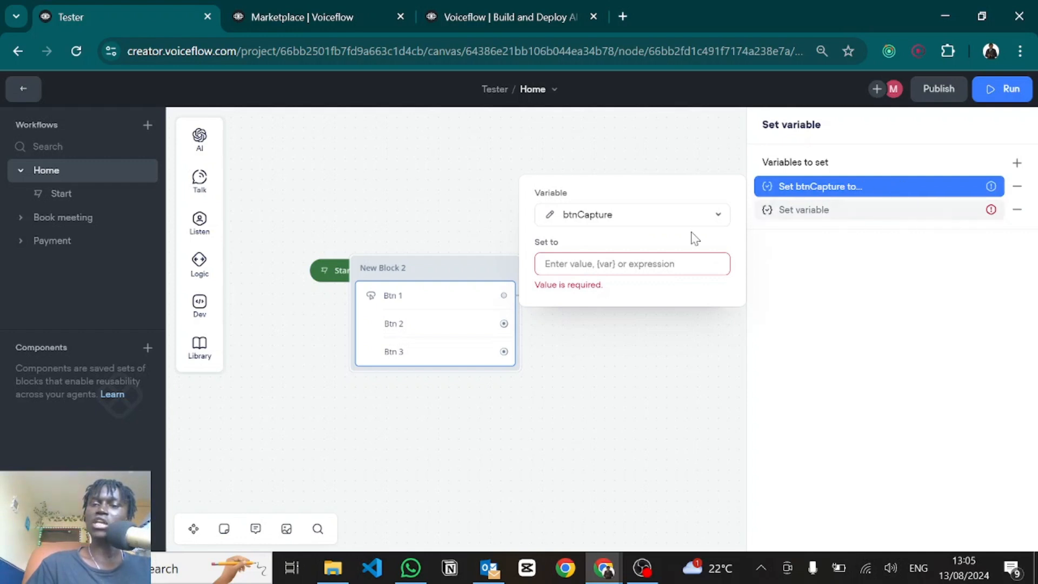
left_click(561, 264)
type("\"Button 1\"")
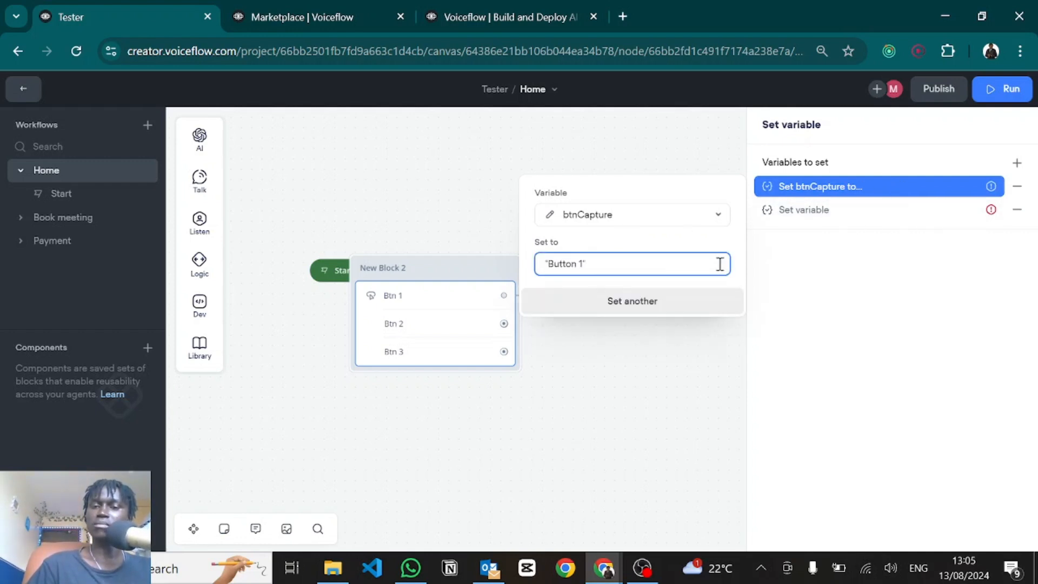
key("Return")
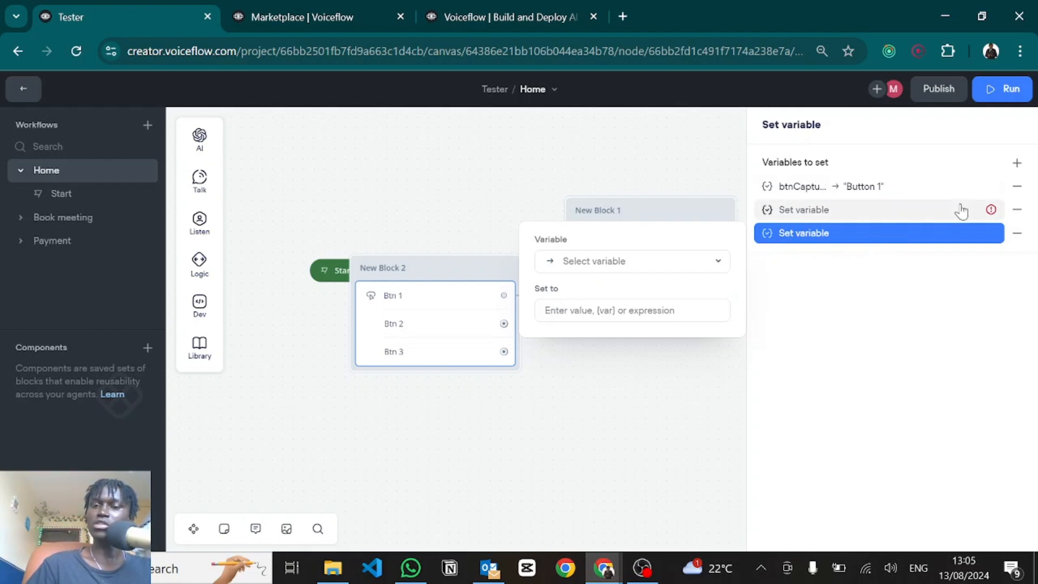
left_click(1016, 233)
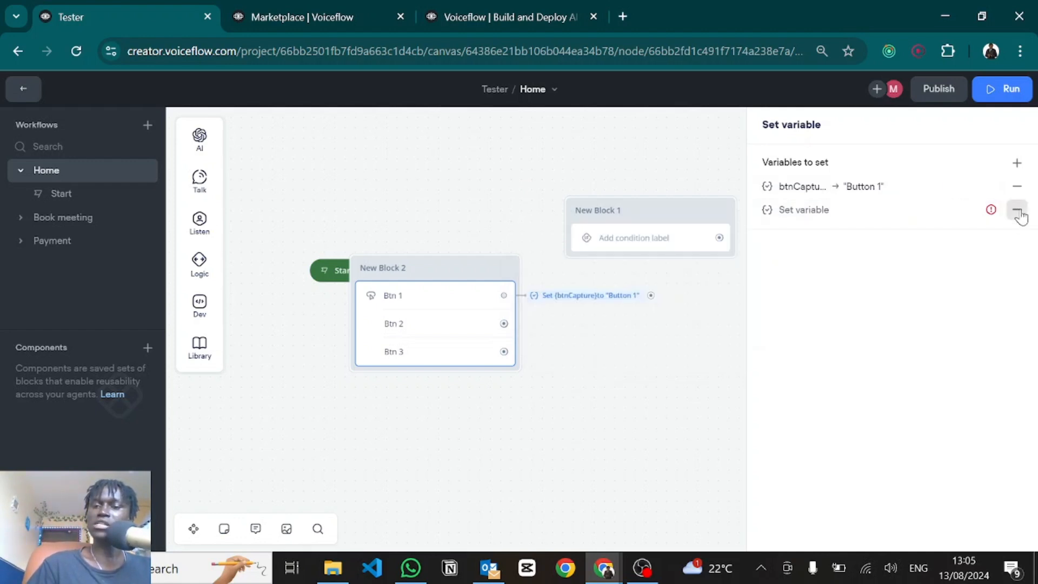
left_click(1016, 209)
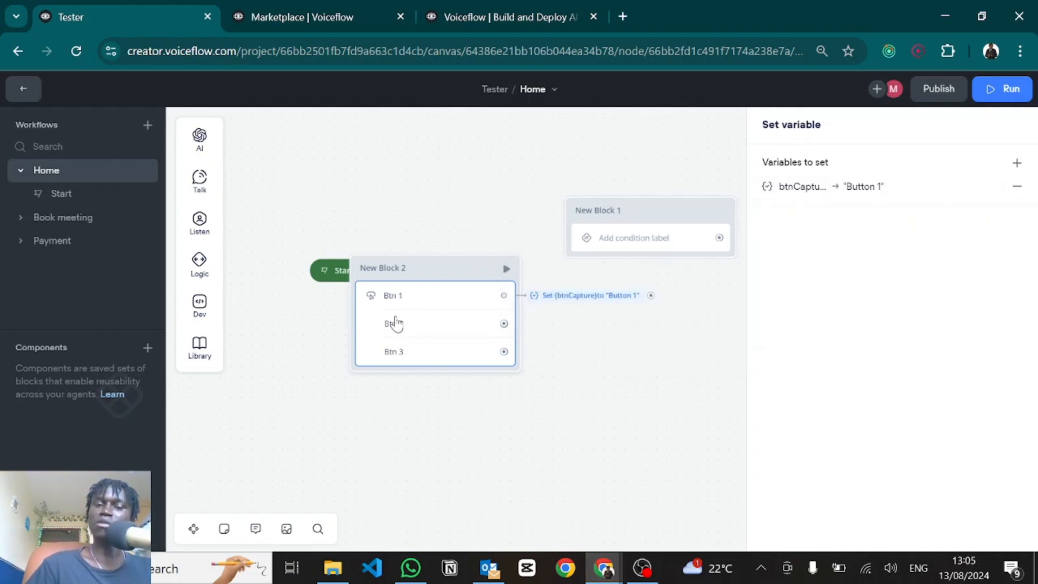
Step: Make Btn 2 set btnCapture to "Button 2"
left_click(394, 322)
scroll(889, 359, "down", 2)
left_click(1012, 399)
left_click(962, 278)
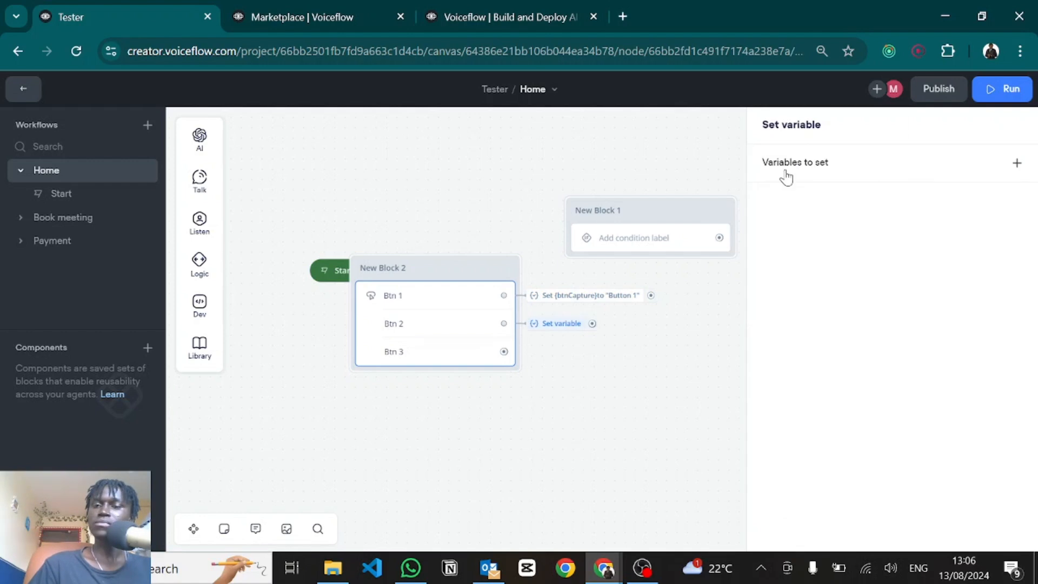
left_click(784, 169)
left_click(631, 214)
left_click(566, 448)
left_click(605, 264)
type("\"Button 1\"")
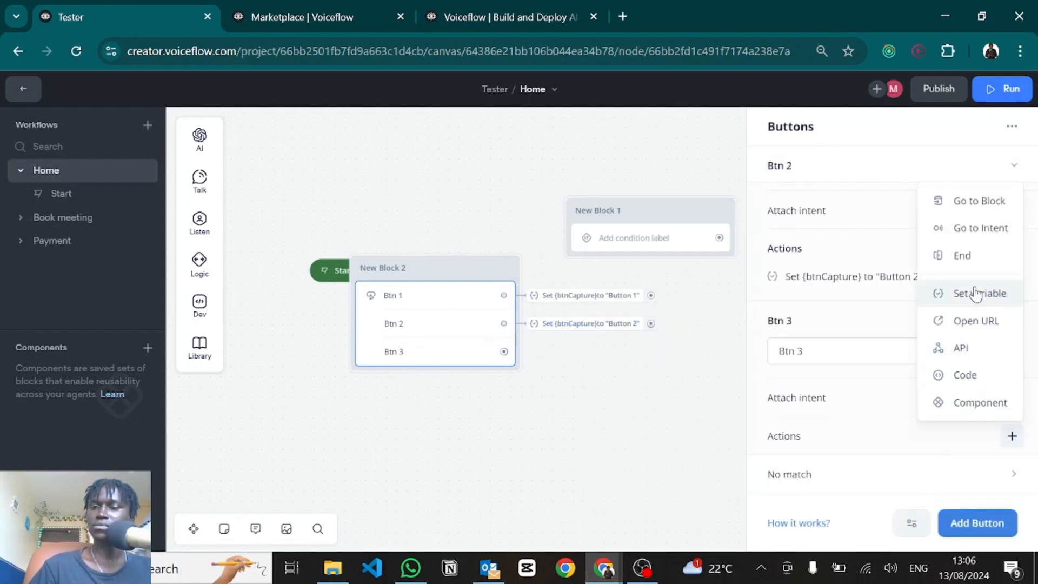
Step: Make Btn 3 set btnCapture to "Button 3"
left_click(973, 294)
left_click(606, 263)
type("\"Button 1")
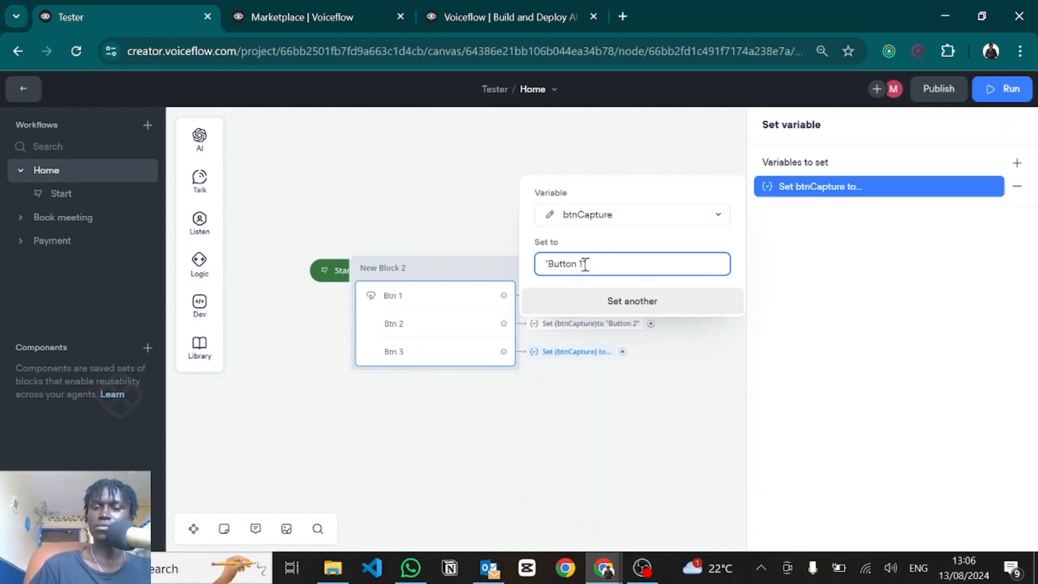
key("BackSpace")
Step: Rearrange New Blocks 1 and 2 and route all three button paths into New Block 1
type("3")
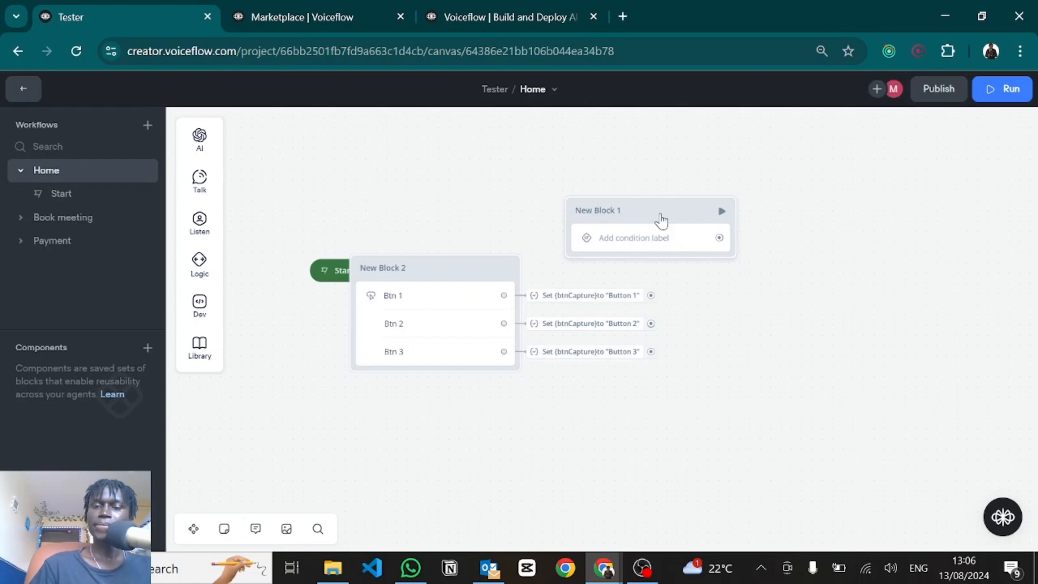
left_click_drag(660, 220, 778, 208)
left_click_drag(440, 278, 517, 213)
left_click_drag(748, 206, 880, 179)
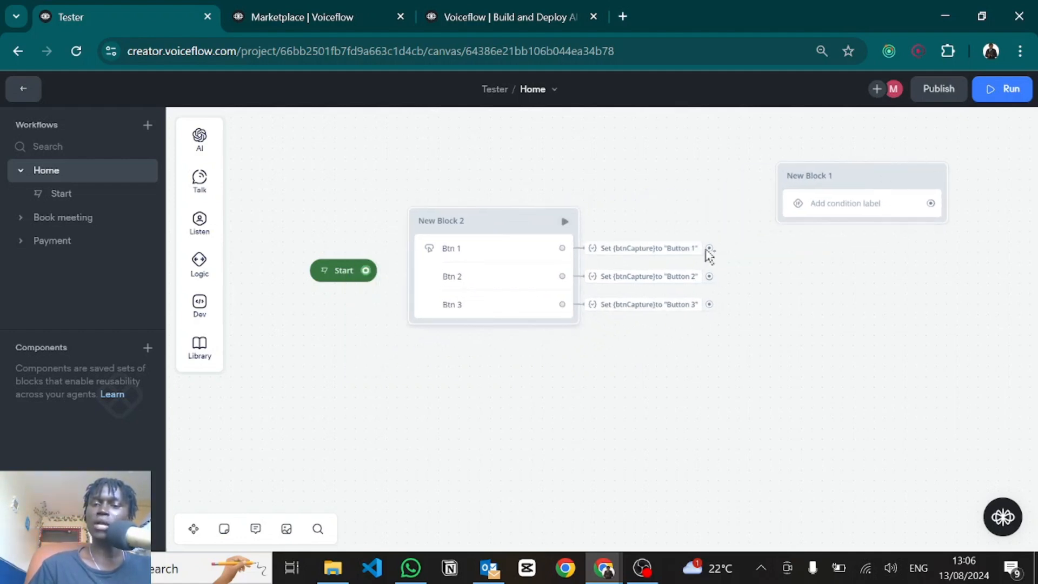
left_click_drag(710, 249, 786, 182)
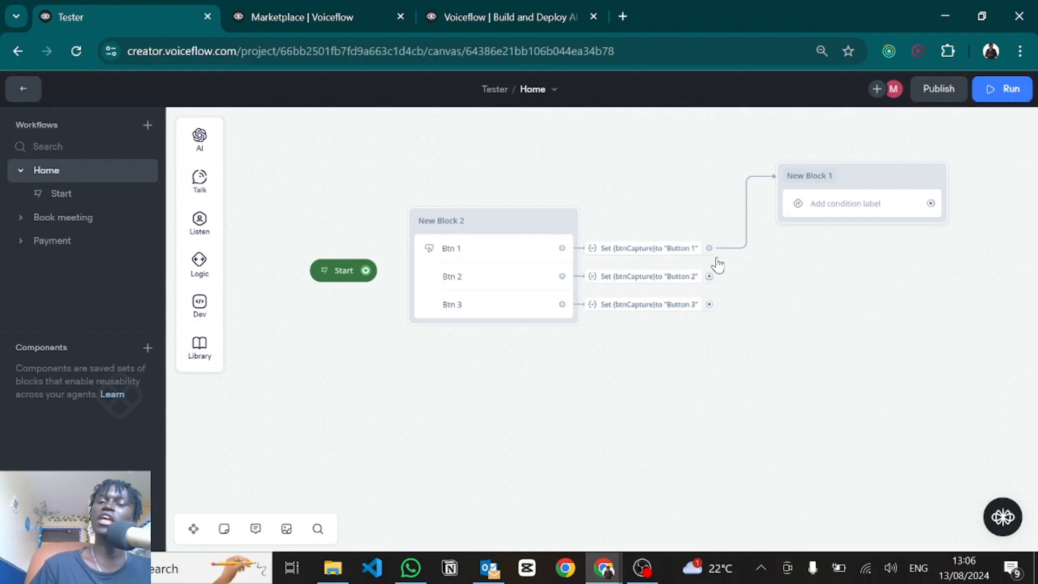
left_click_drag(709, 277, 786, 187)
left_click_drag(710, 304, 789, 178)
Step: Give New Block 1 a first condition: variable btnCapture contains 'Button 1'
left_click(807, 208)
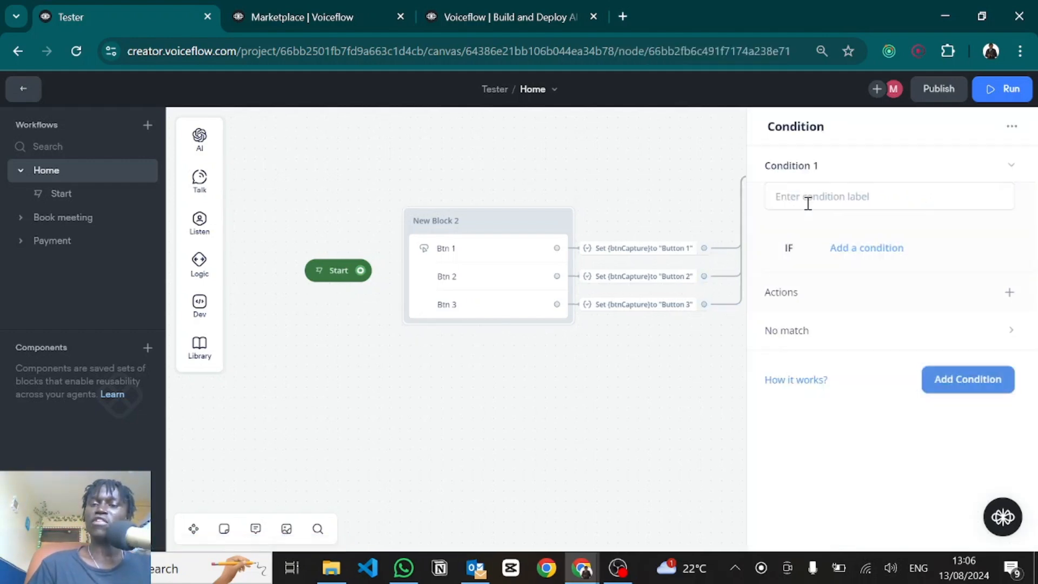
left_click(879, 249)
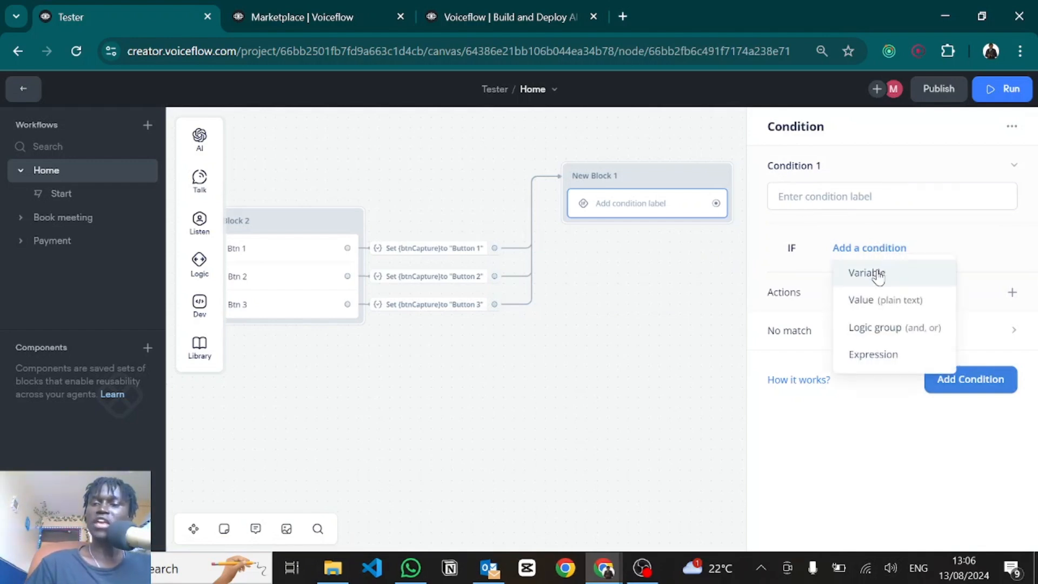
left_click(879, 278)
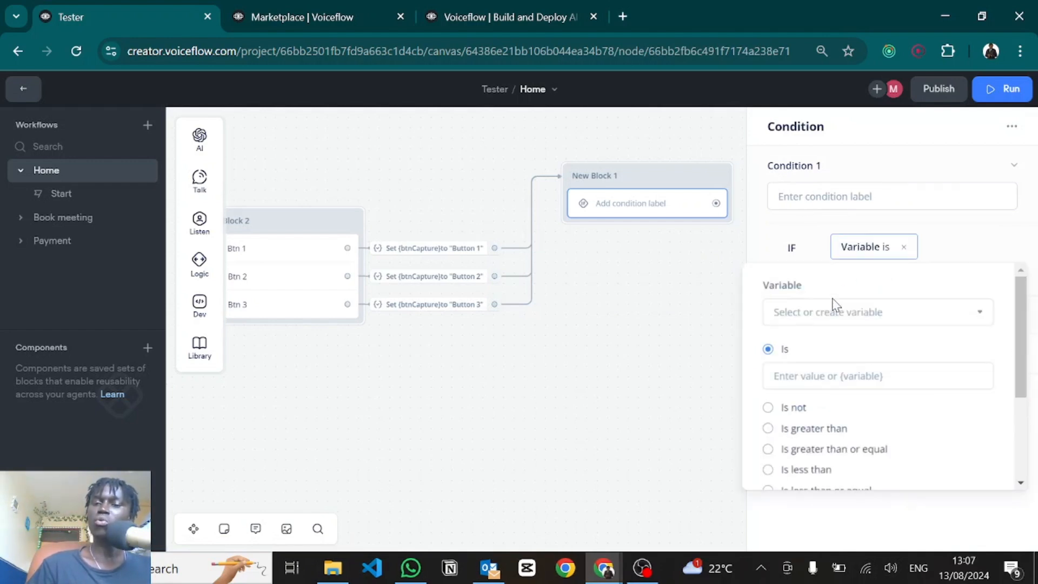
left_click(813, 313)
scroll(843, 476, "down", 2)
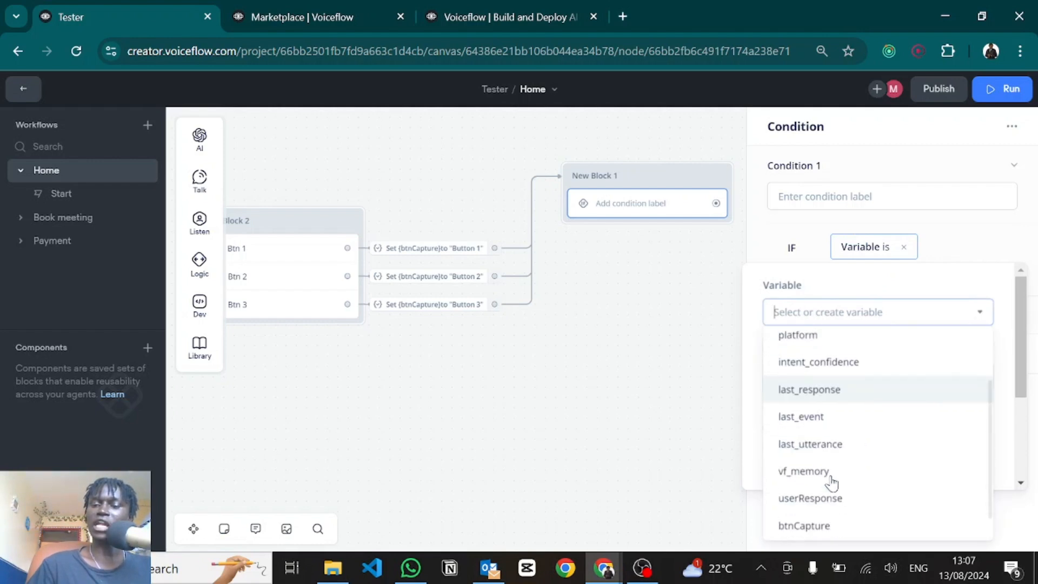
left_click(811, 522)
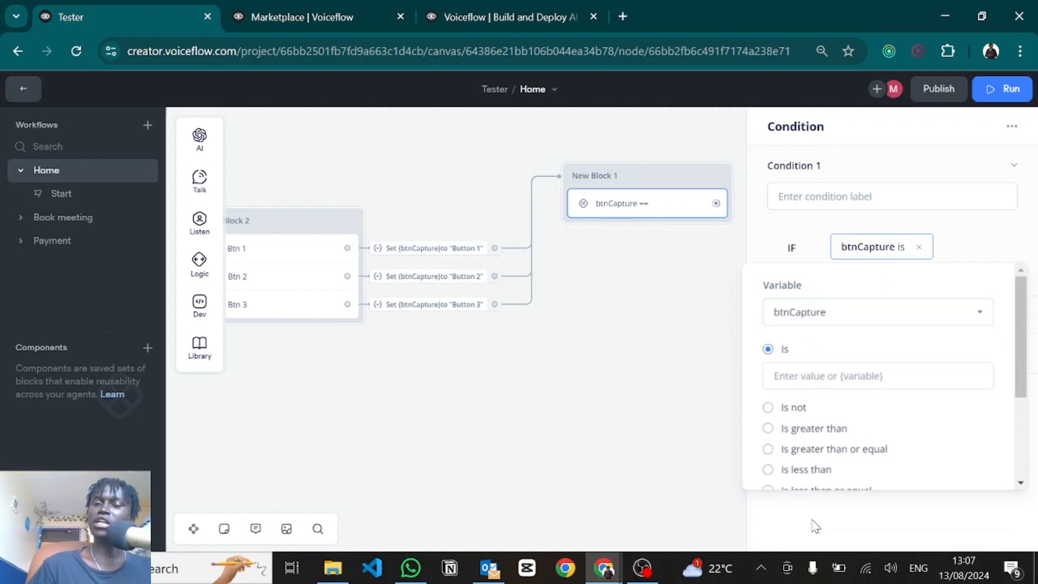
left_click(797, 376)
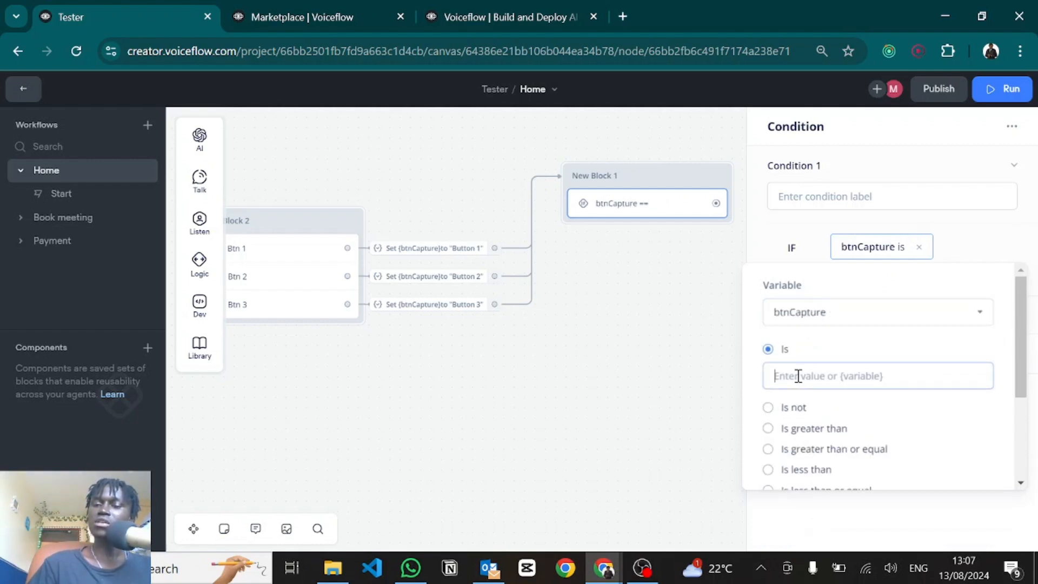
scroll(806, 422, "down", 3)
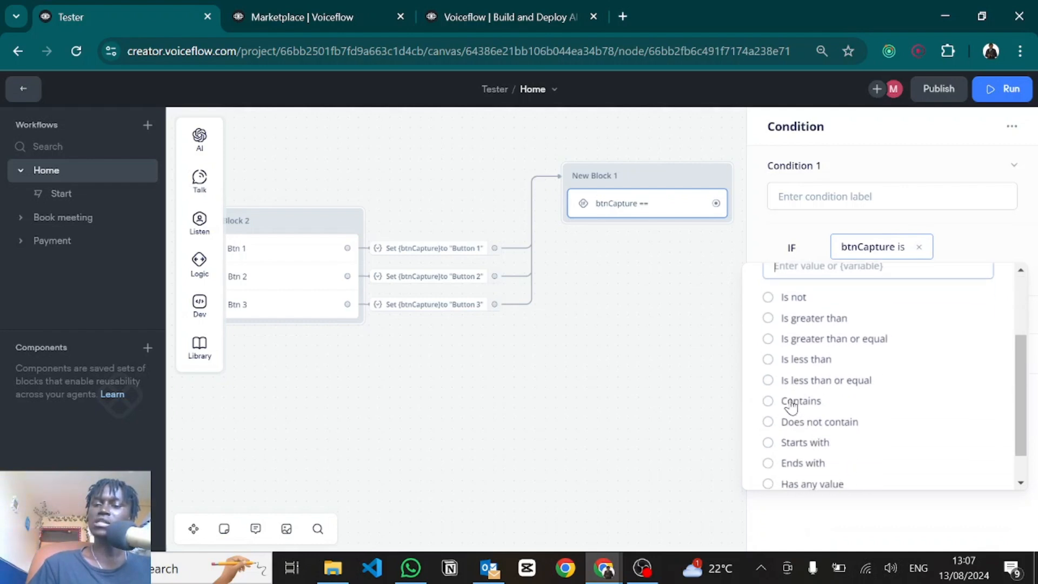
scroll(822, 329, "up", 1)
scroll(811, 351, "down", 2)
left_click(797, 372)
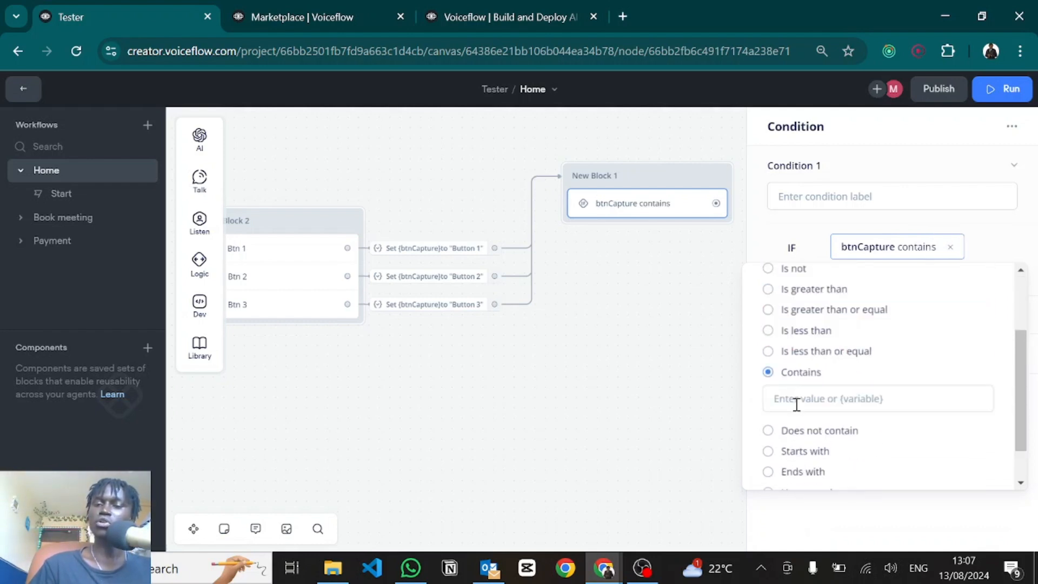
left_click(796, 404)
type("Bt")
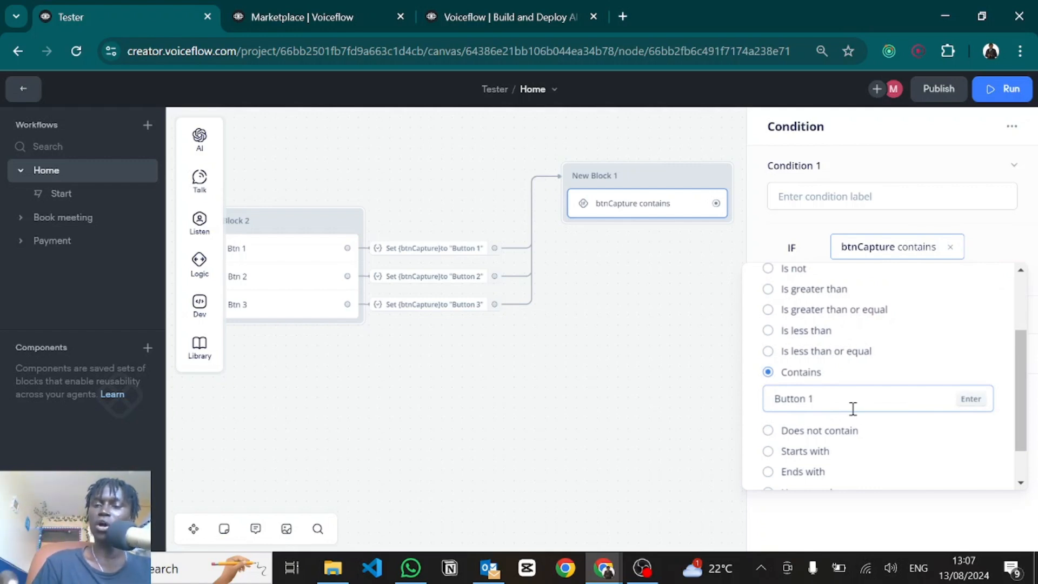
key("Return")
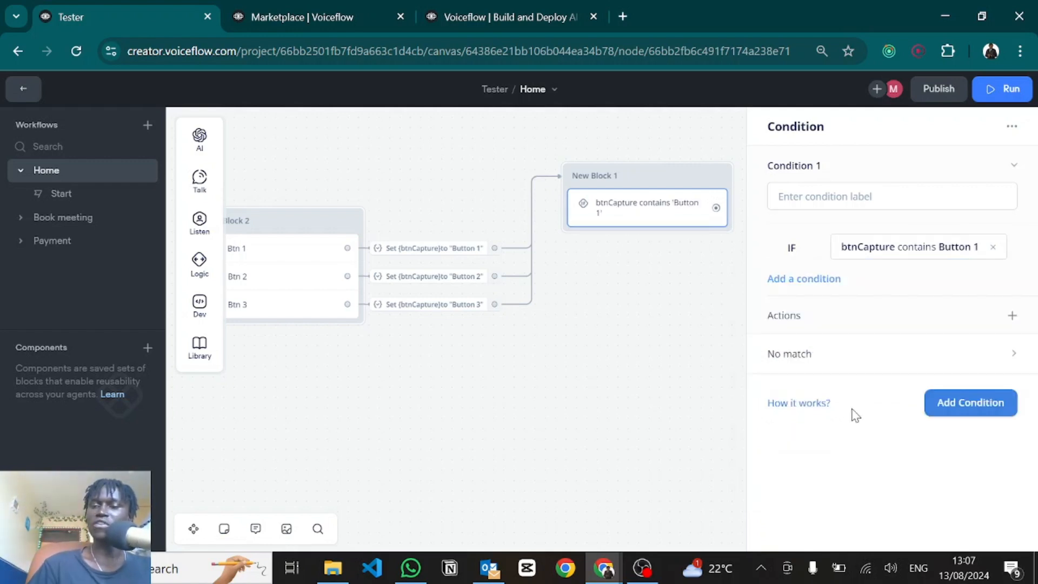
Step: Add an empty second condition to New Block 1
left_click(951, 404)
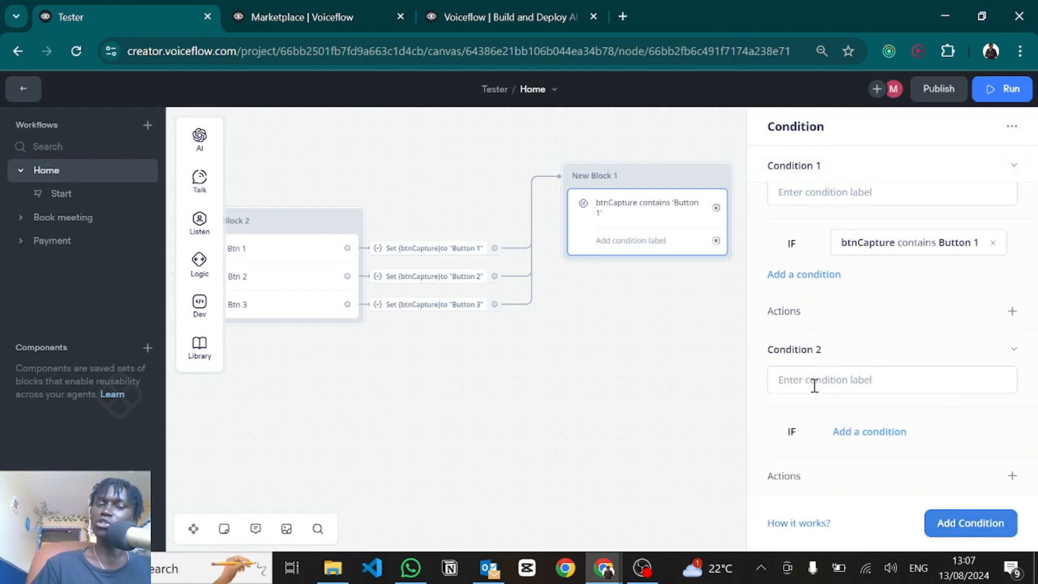
scroll(823, 422, "down", 1)
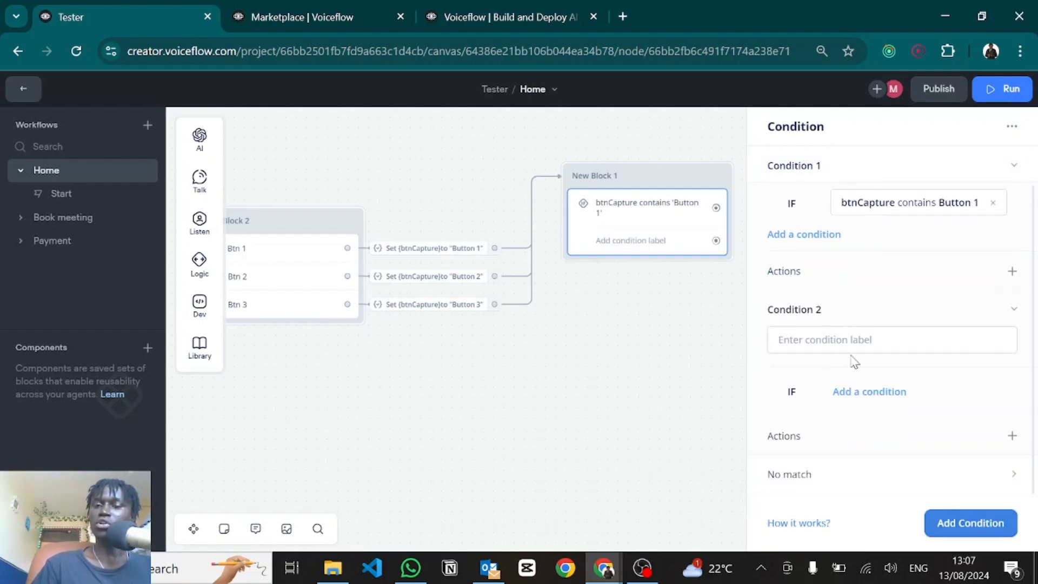
scroll(832, 327, "up", 1)
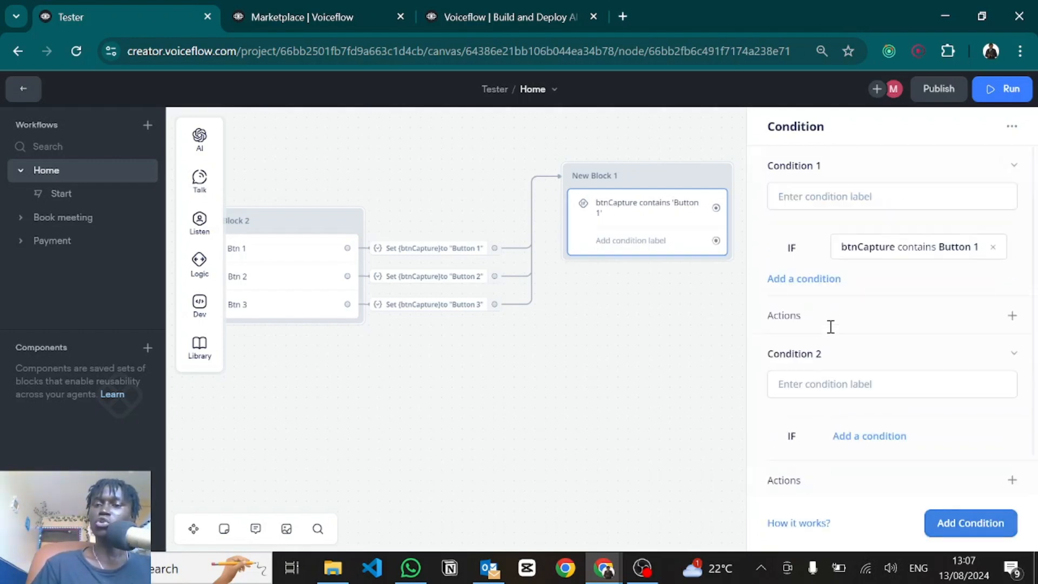
Step: Label the first condition 'Btn 1 condition'
left_click(827, 202)
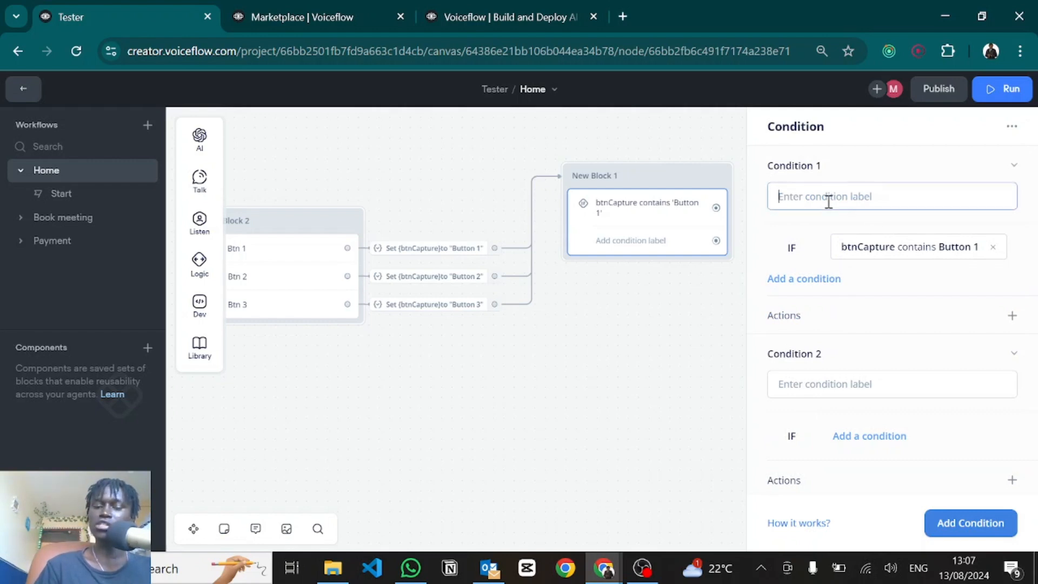
type("Btn 1 conditions")
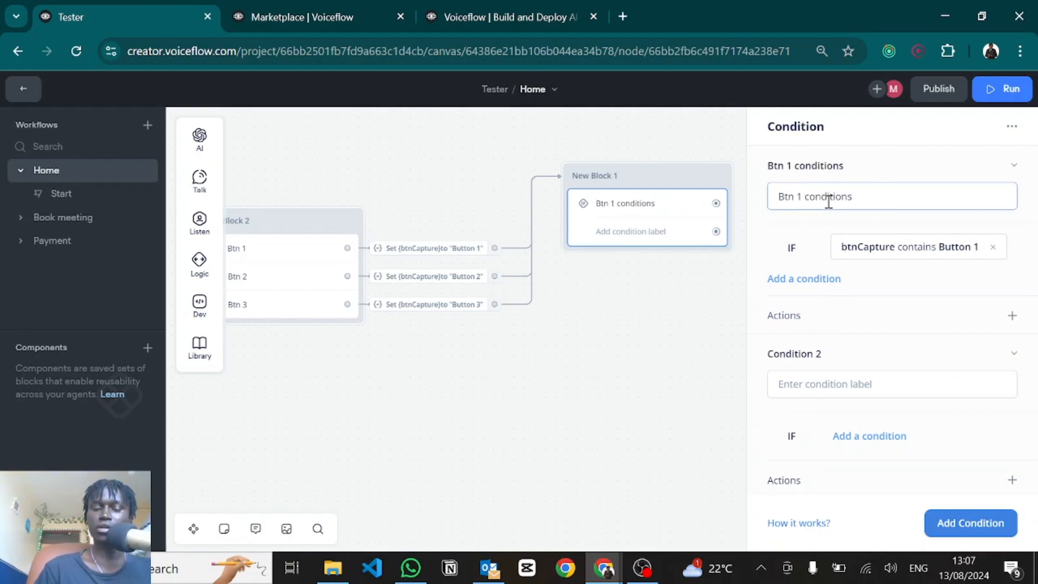
key("BackSpace")
key("ctrl+a")
key("ctrl+c")
left_click(828, 202)
scroll(827, 202, "down", 1)
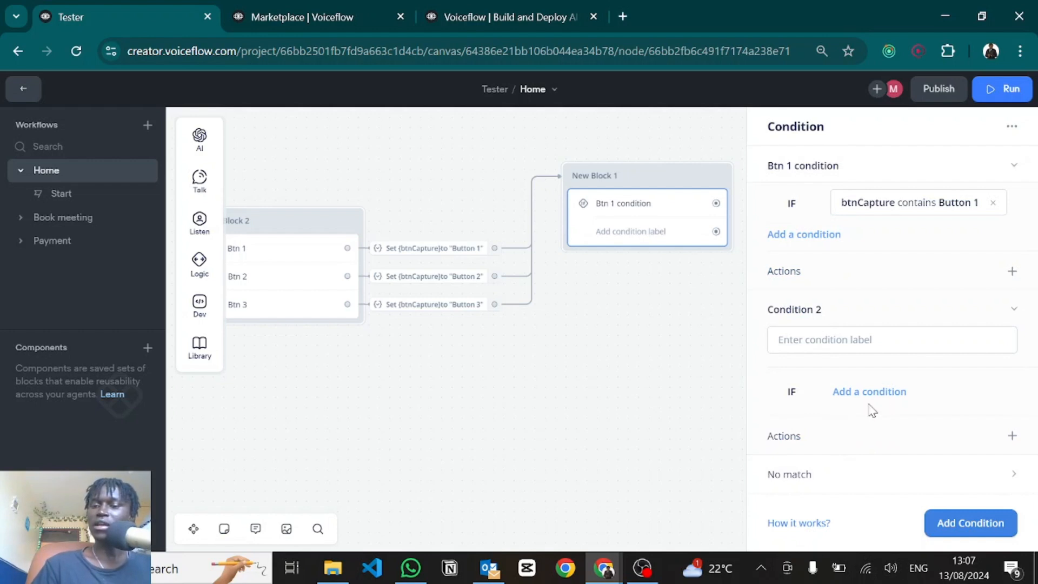
Step: Label the second condition 'Btn 2 condition'
left_click(825, 344)
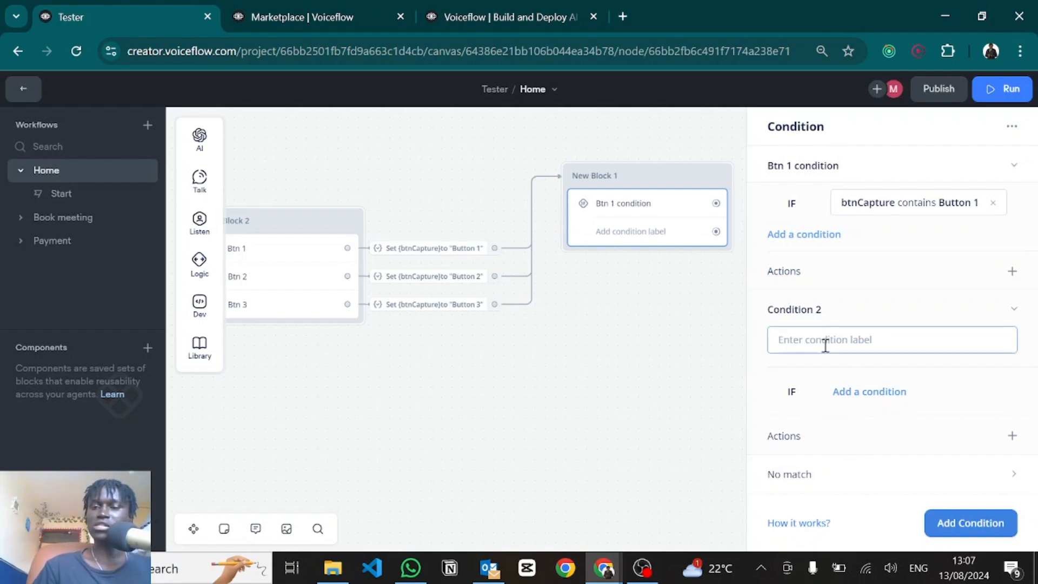
key("ctrl+v")
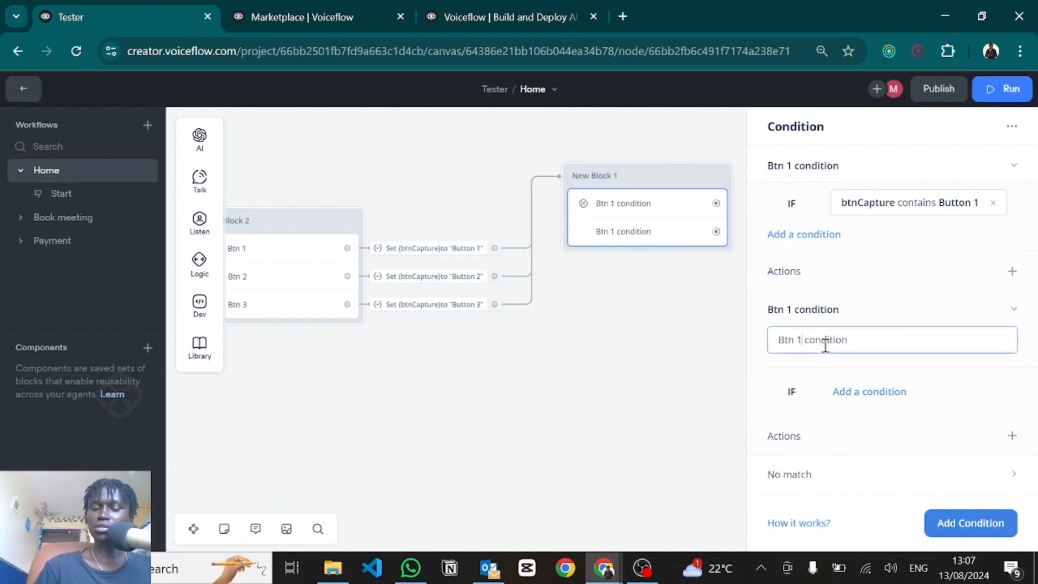
key("BackSpace")
type("2")
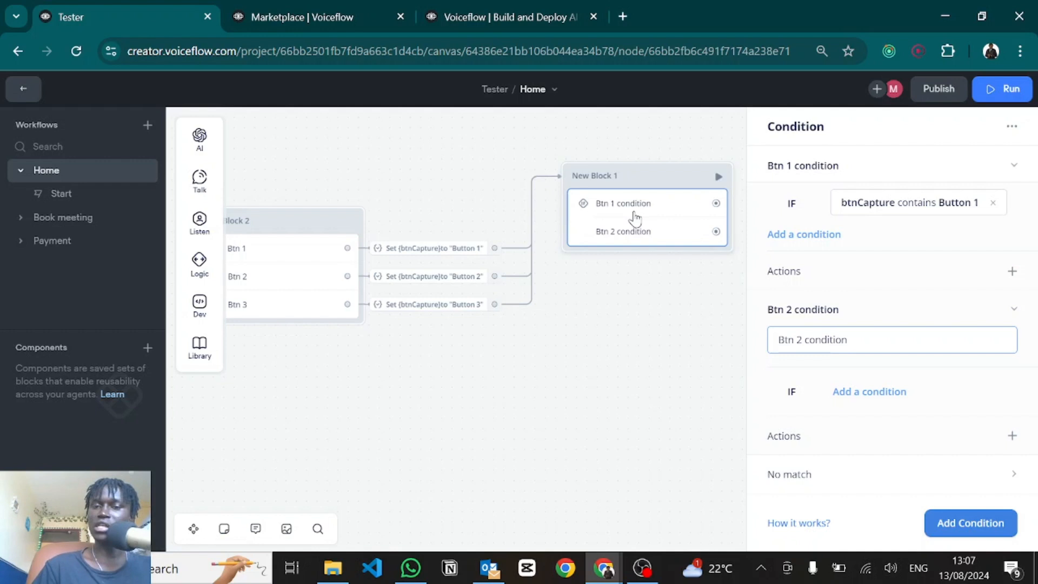
Step: Make the Btn 2 condition check that btnCapture contains 'Button 2'
left_click(860, 392)
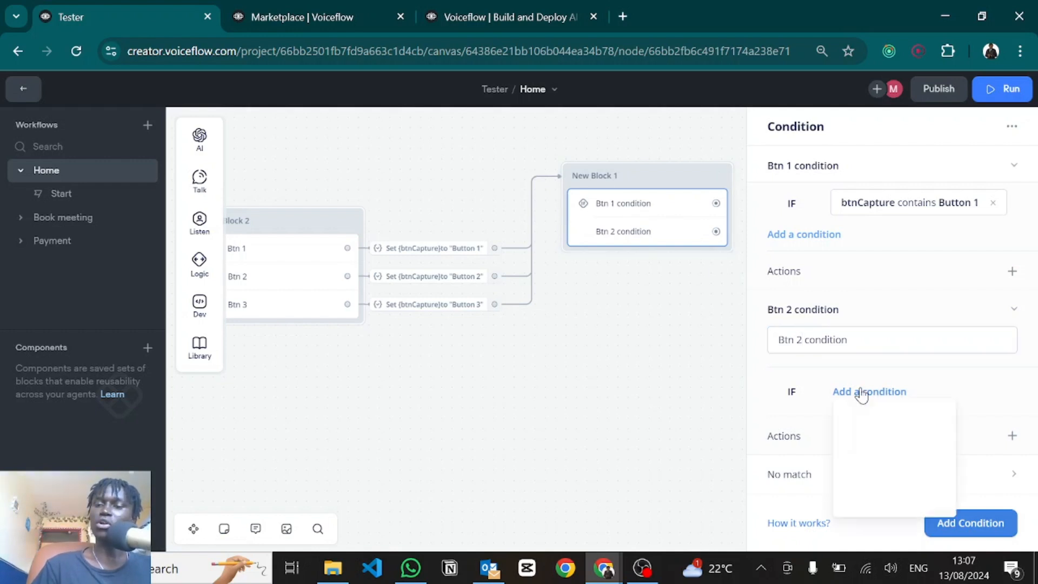
left_click(863, 418)
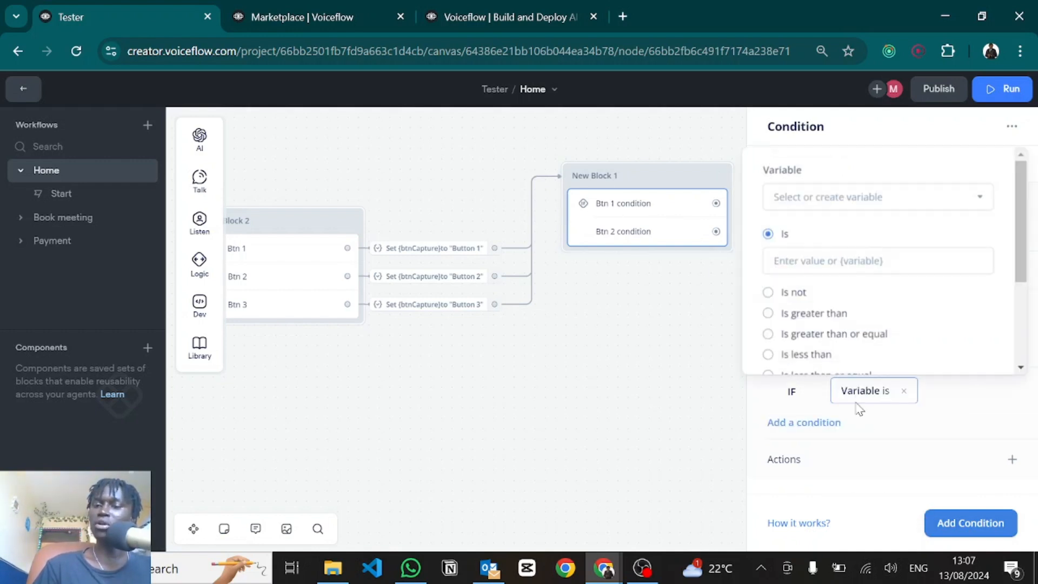
left_click(789, 201)
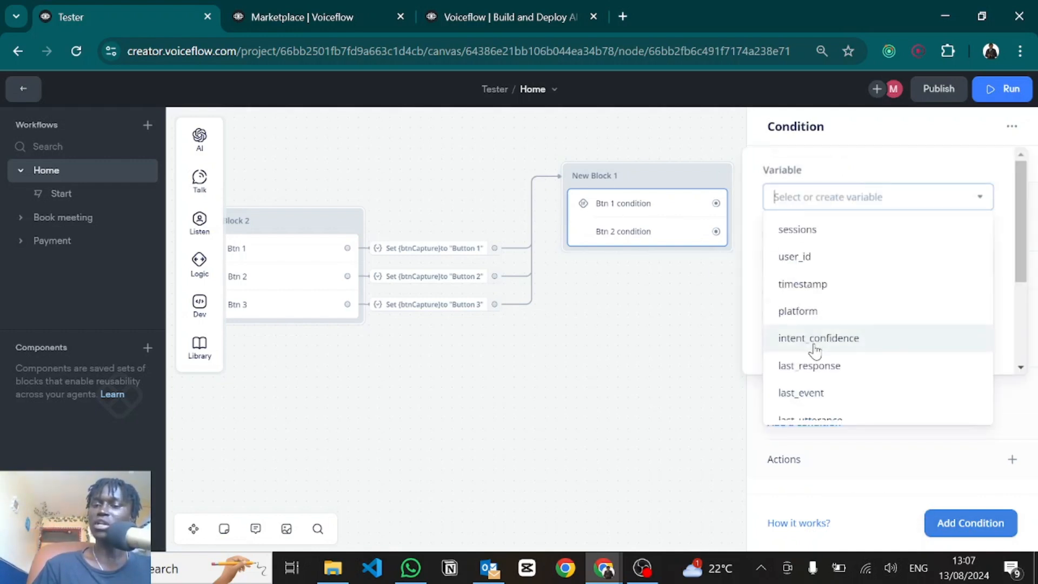
scroll(799, 346, "down", 3)
left_click(810, 408)
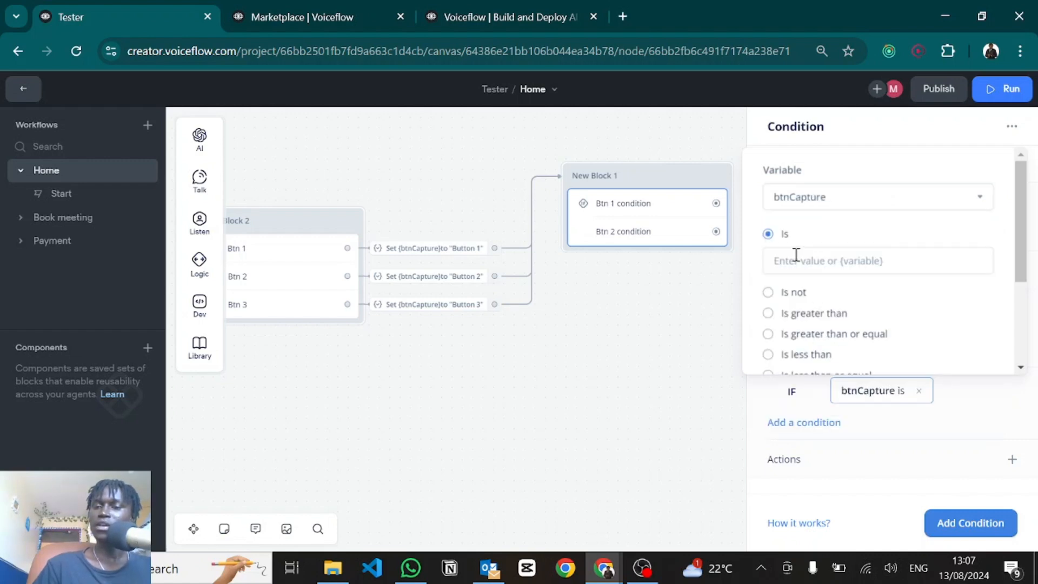
scroll(789, 318, "down", 3)
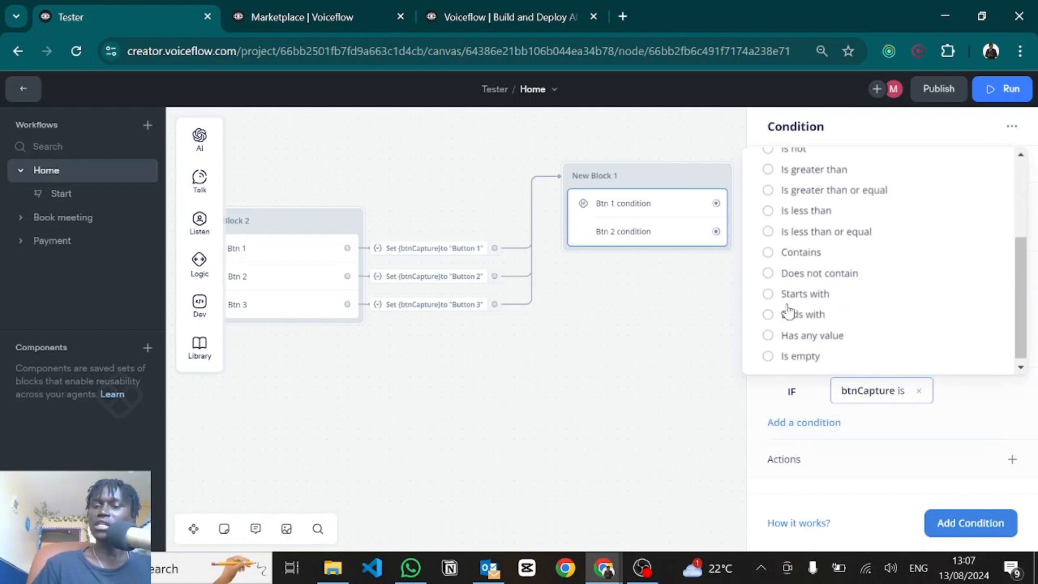
left_click(768, 254)
left_click(787, 280)
type("B")
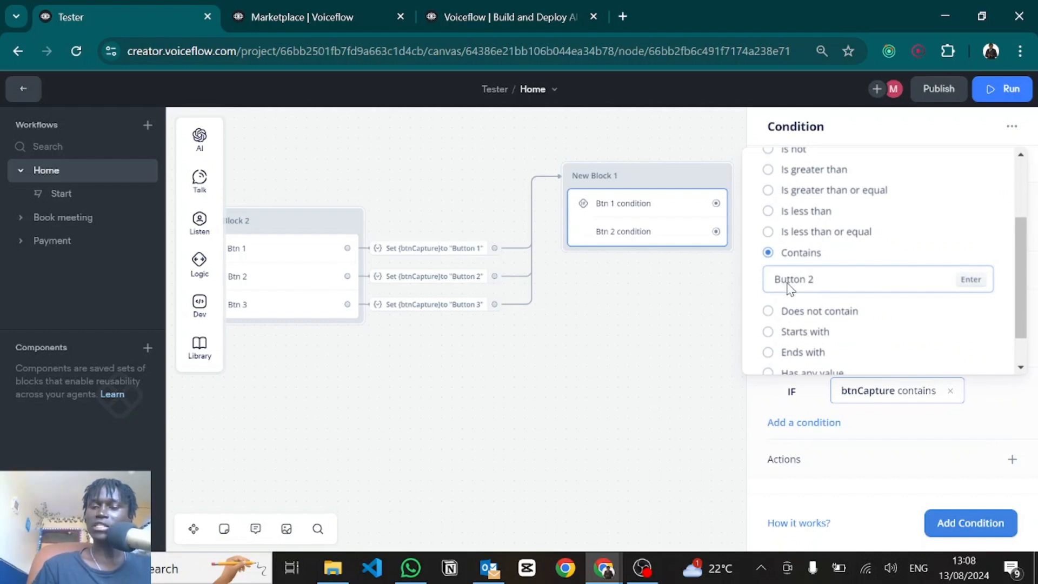
type("utton 2")
key("Return")
scroll(919, 430, "down", 1)
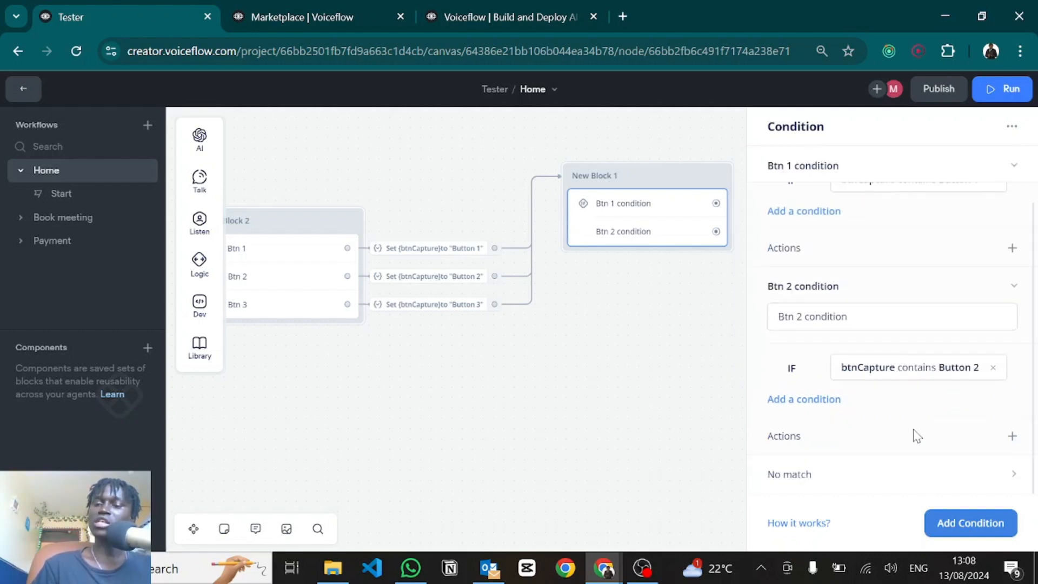
Step: Add a third condition labelled 'Btn 3 condition'
left_click(952, 531)
left_click(819, 378)
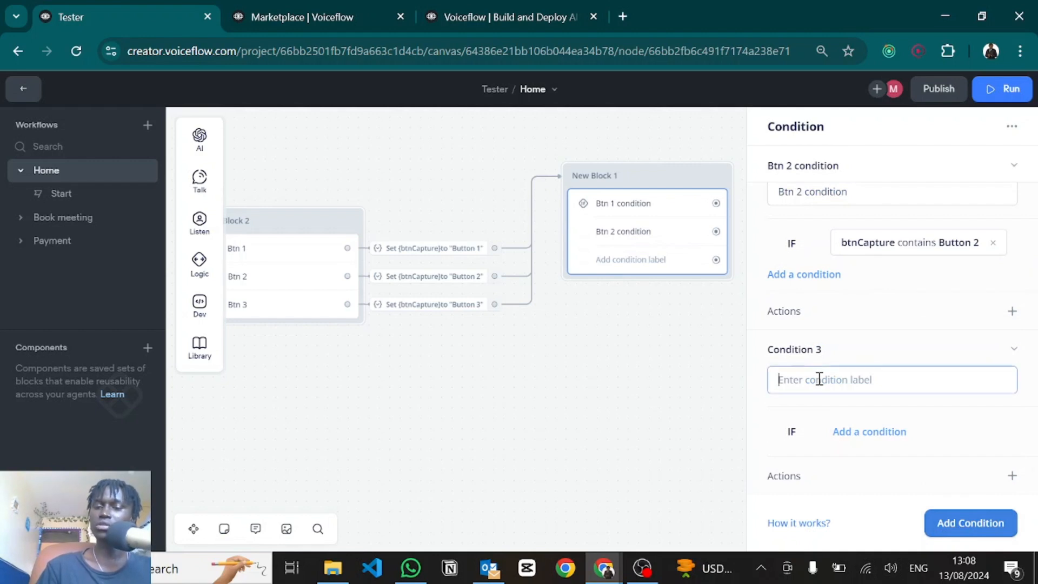
key("ctrl+v")
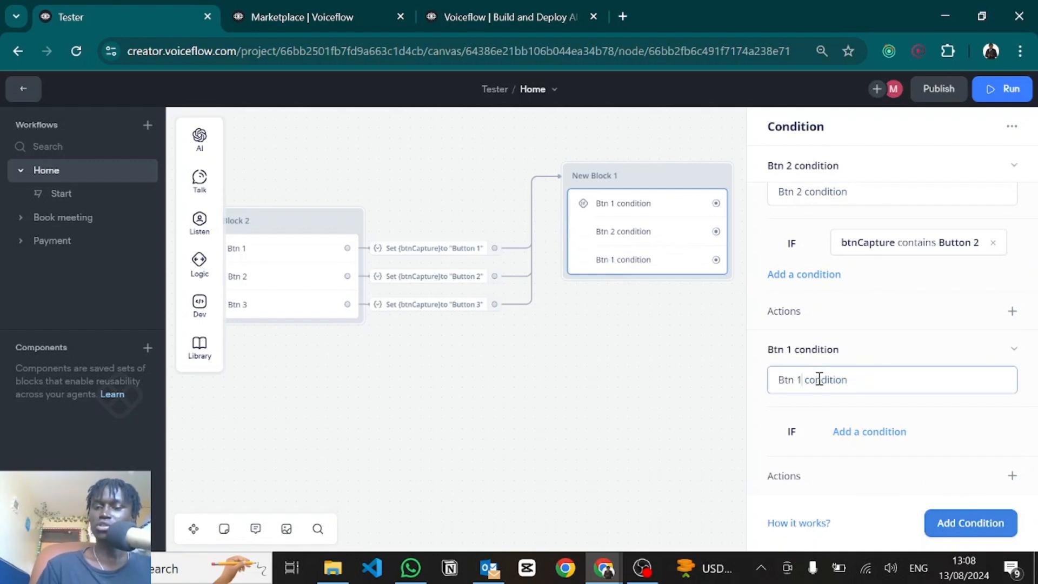
key("BackSpace")
type("3")
Step: Make the Btn 3 condition check that btnCapture is 'Button 3'
left_click(874, 434)
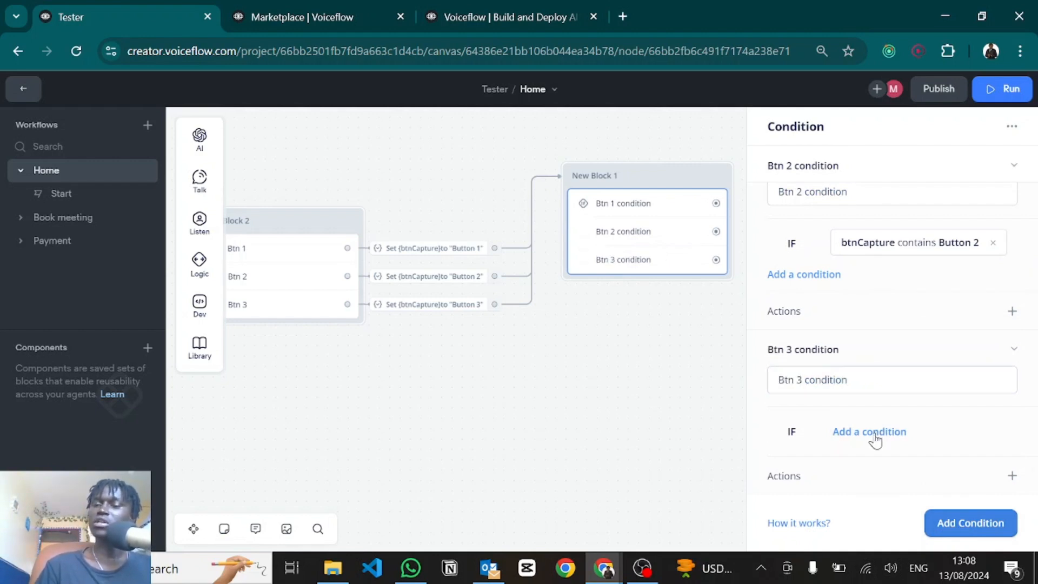
left_click(867, 321)
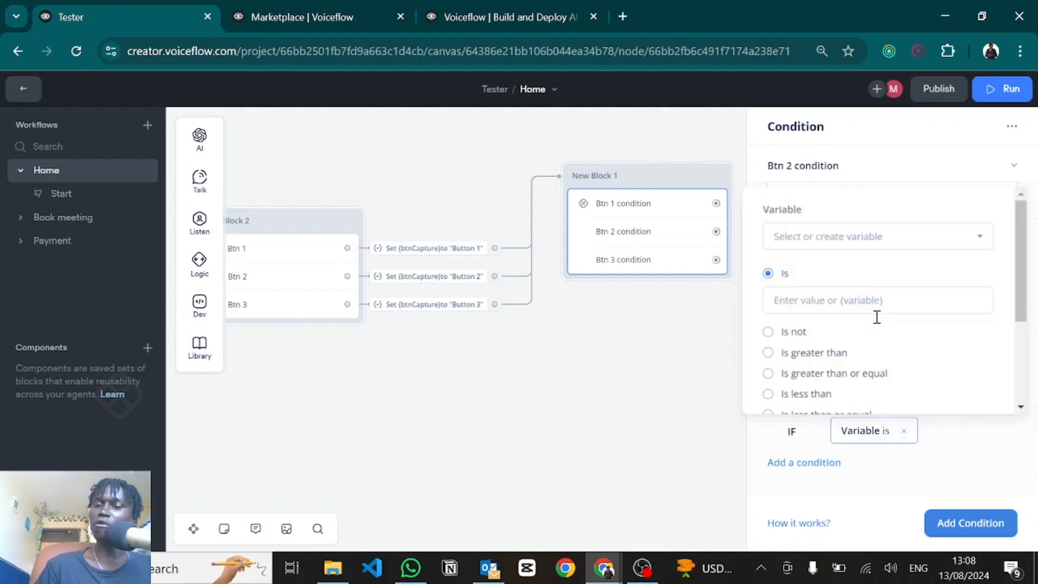
left_click(809, 232)
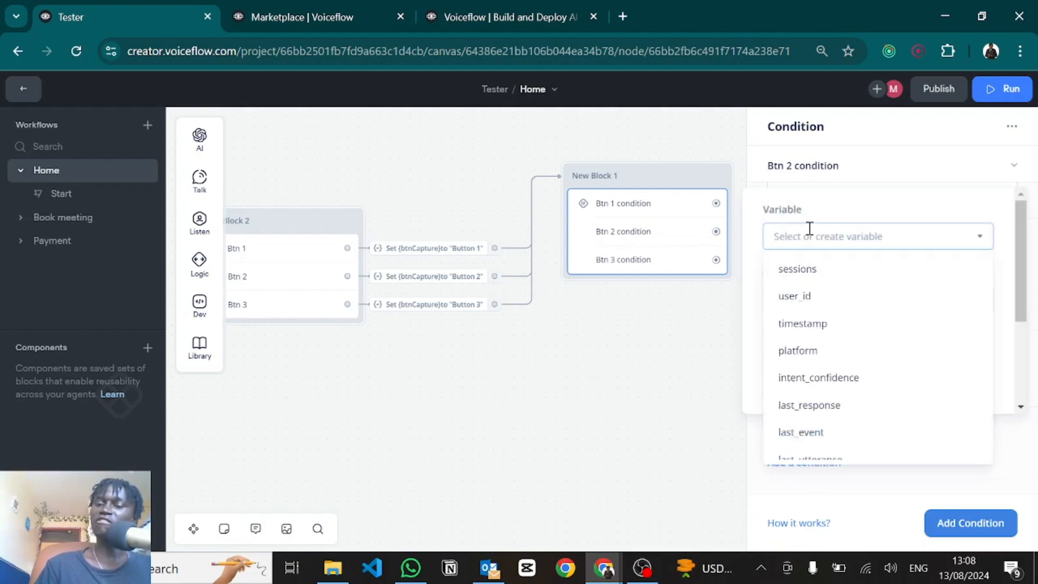
scroll(825, 387, "down", 2)
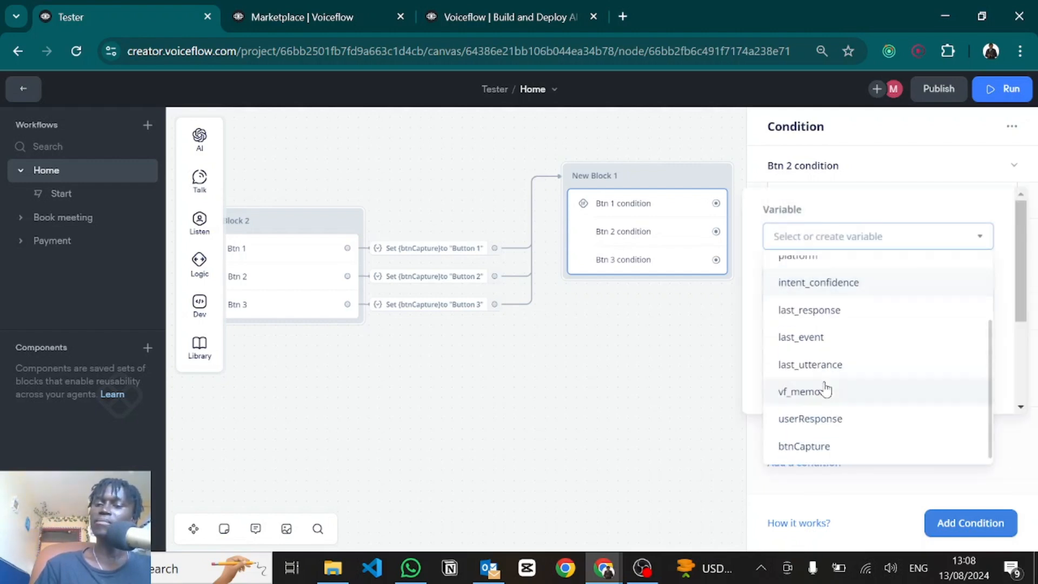
left_click(795, 445)
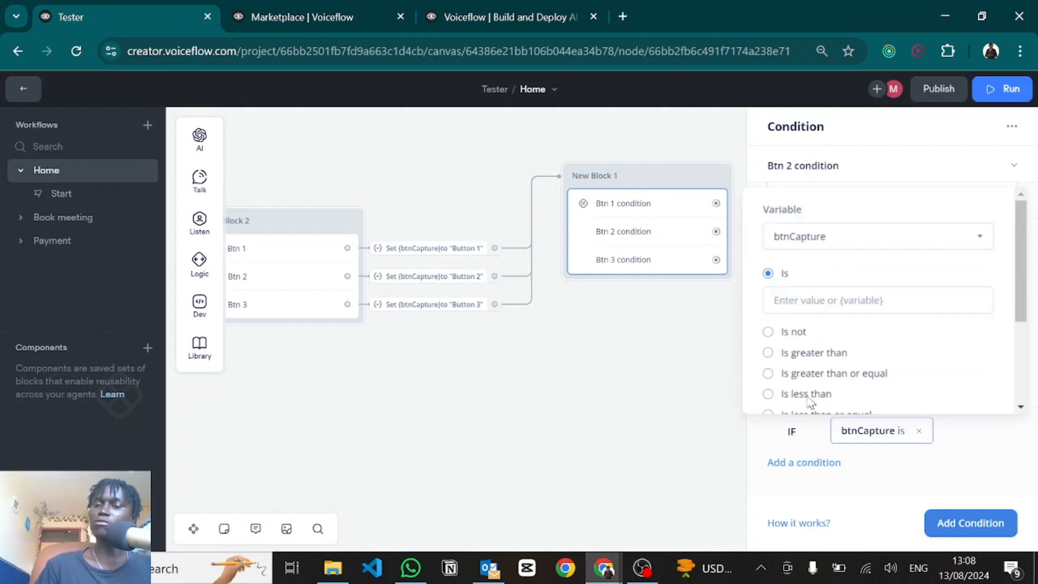
left_click(788, 293)
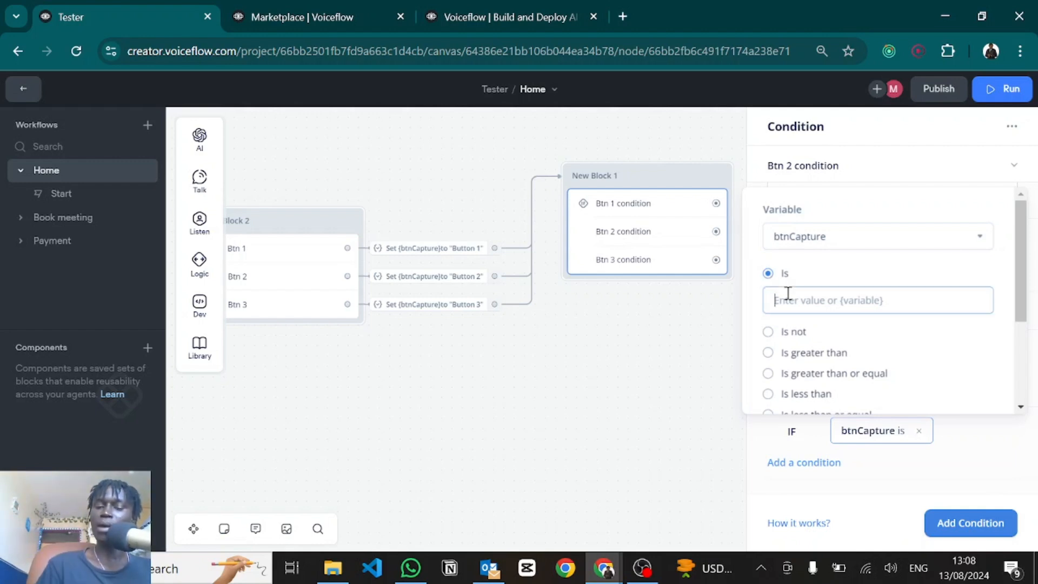
type("Button 3")
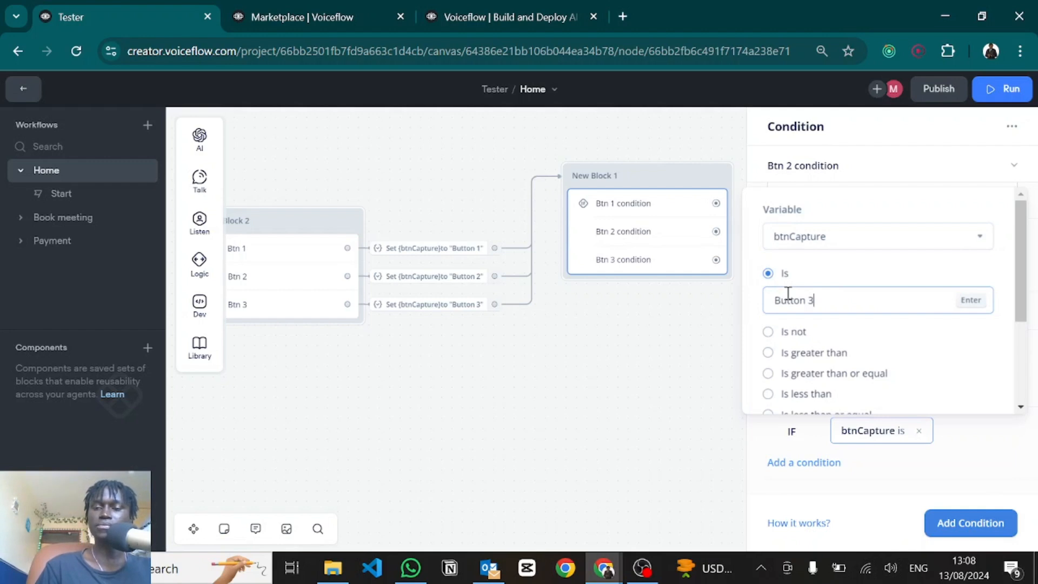
key("Return")
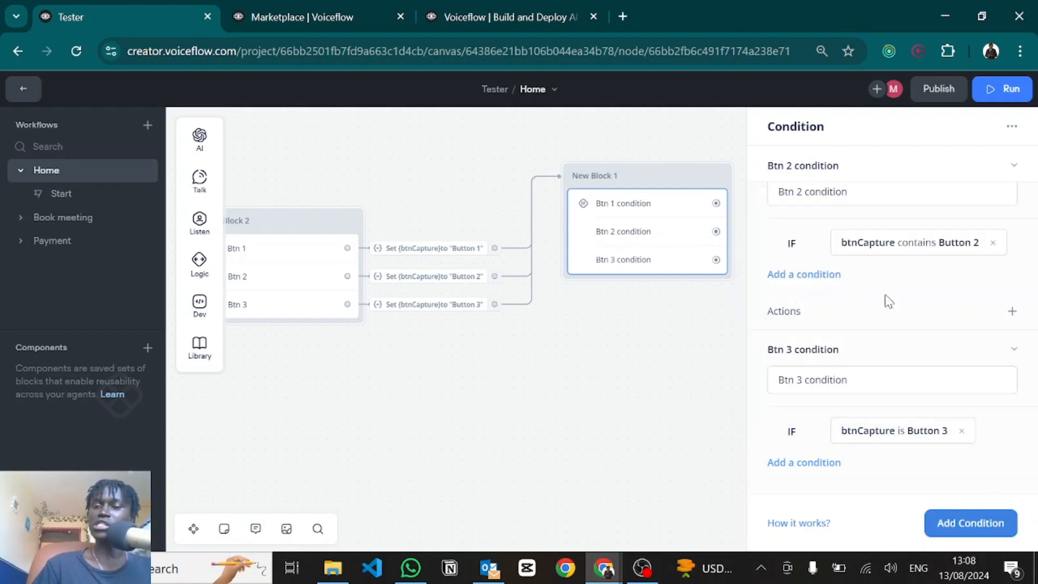
Step: Add an Else path for unmatched input in the no-match settings
scroll(845, 427, "down", 1)
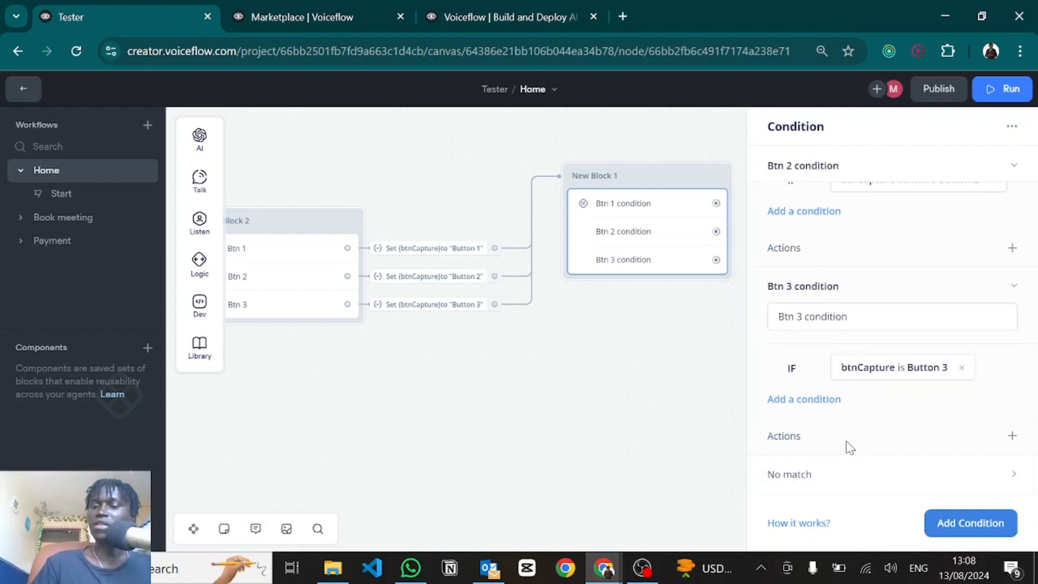
left_click(830, 471)
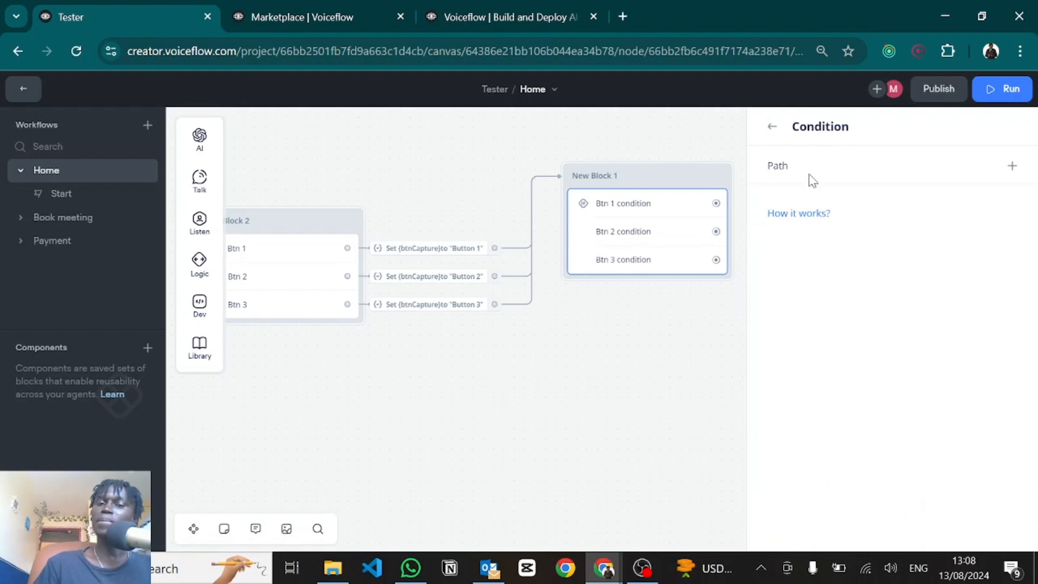
left_click(1011, 166)
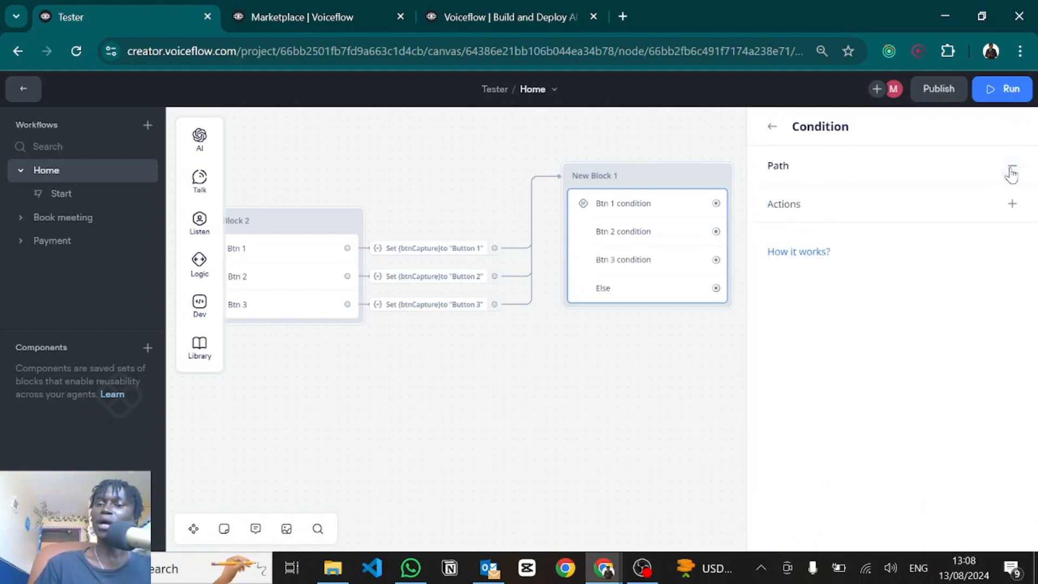
left_click(703, 356)
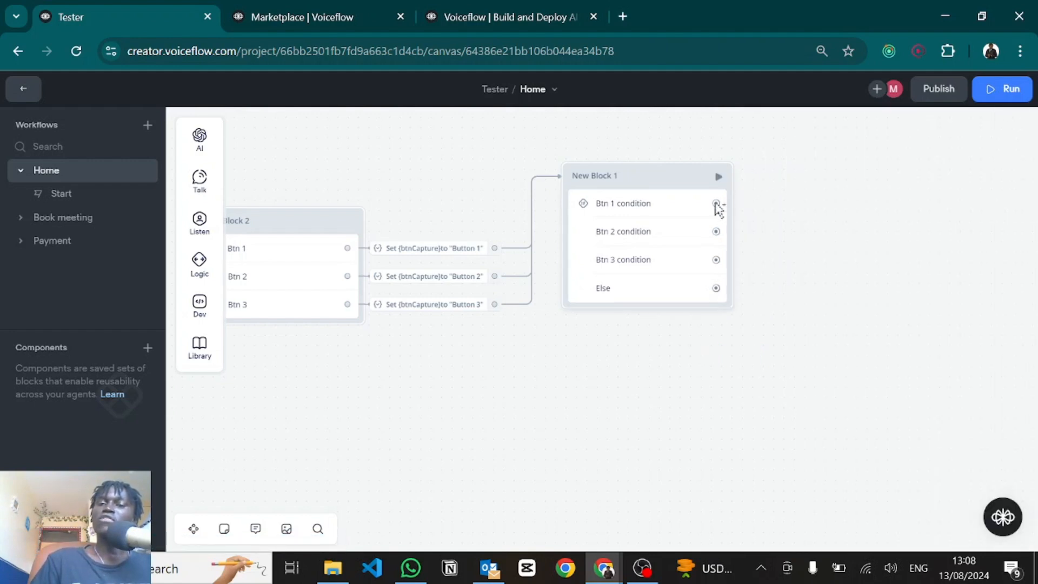
Step: Link the Btn 1 condition to a new text reply 'You picked btn 1'
left_click_drag(716, 204, 788, 177)
mouse_move(858, 223)
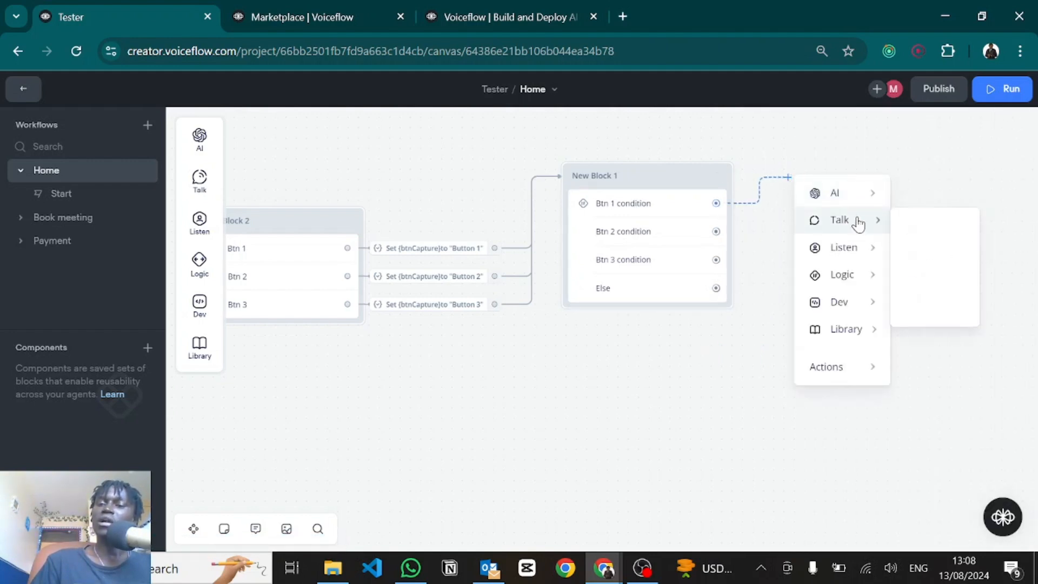
left_click(922, 224)
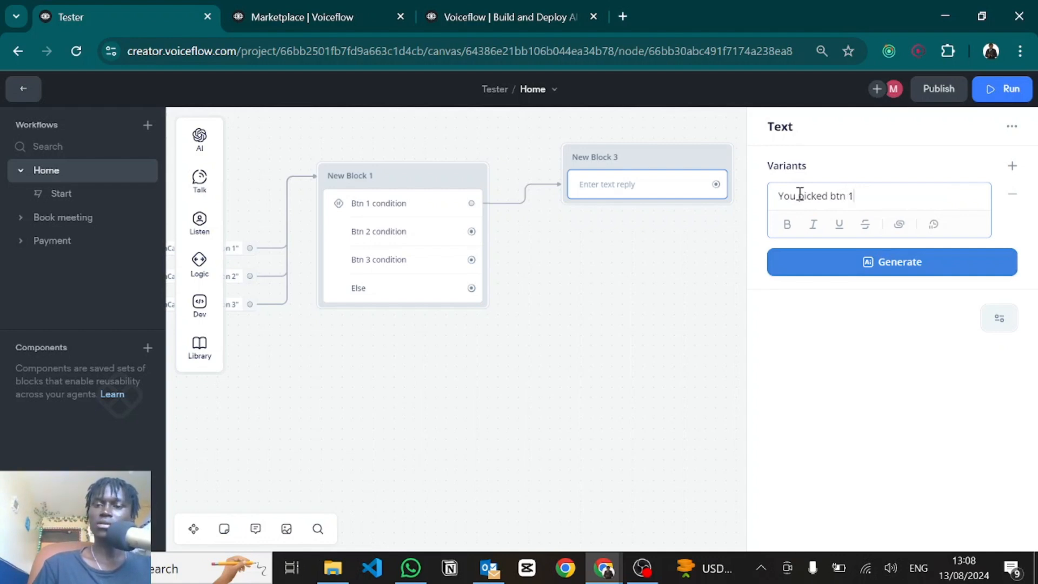
left_click(642, 244)
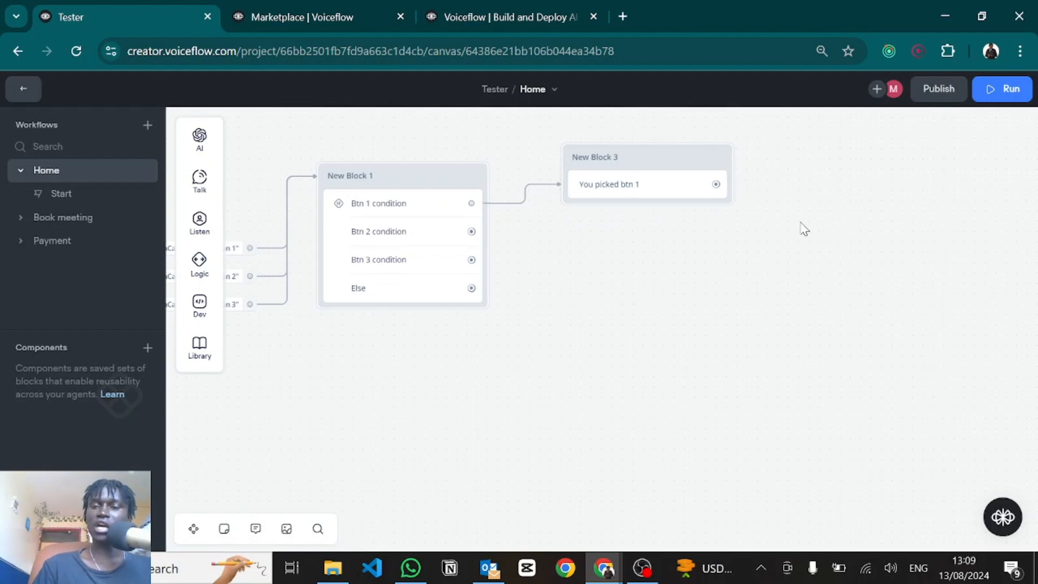
Step: Copy the reply block and stack two pasted copies beneath it
left_click(670, 203)
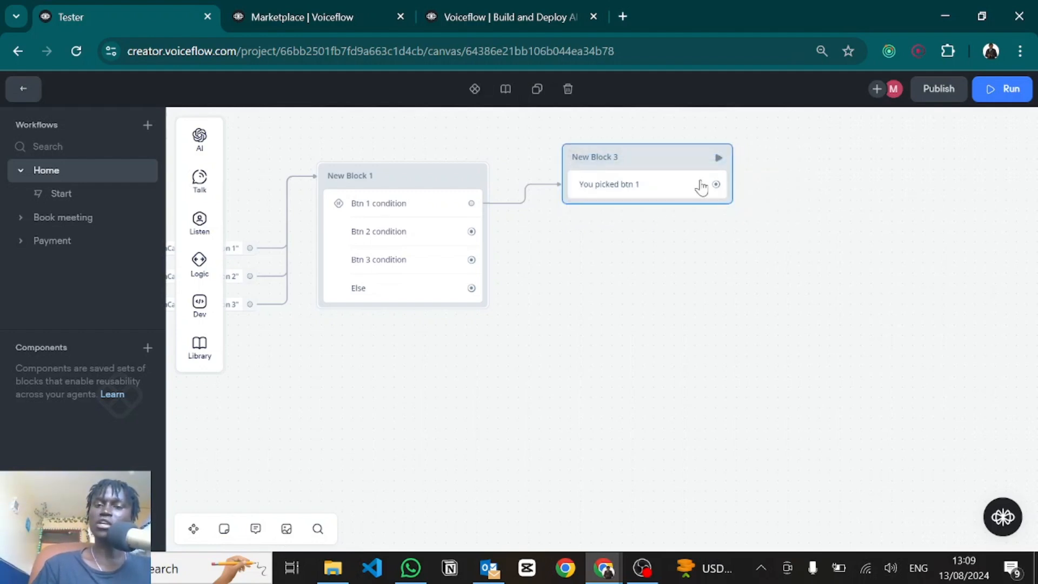
key("ctrl+c")
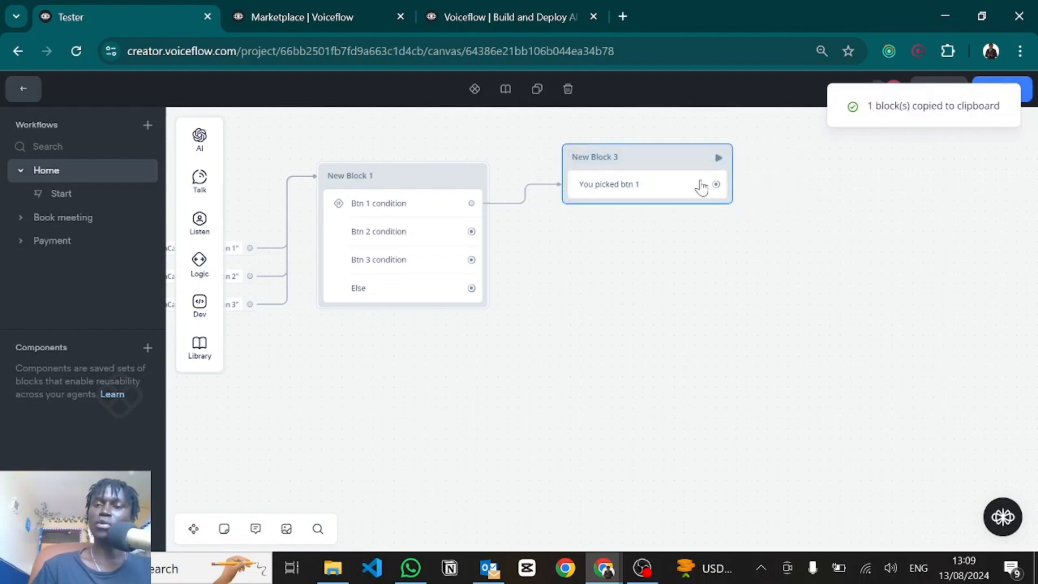
left_click(749, 260)
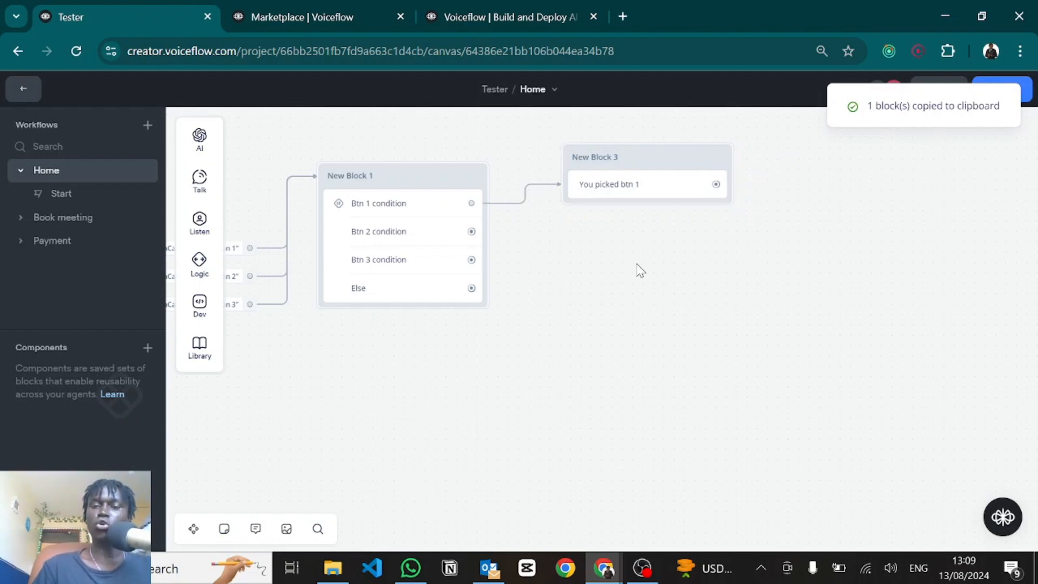
key("ctrl+v")
key("ctrl+v")
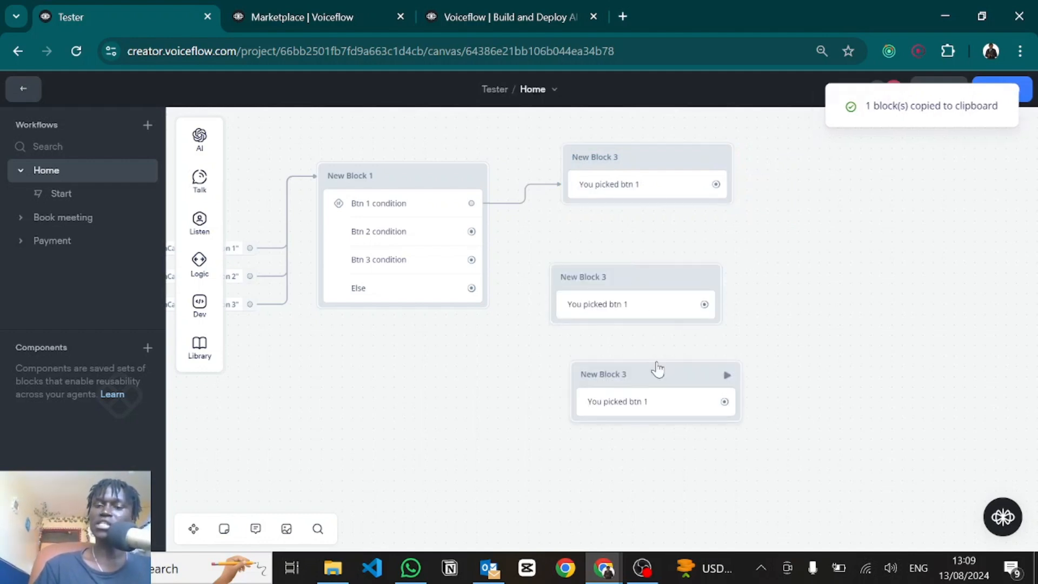
left_click_drag(639, 280, 643, 244)
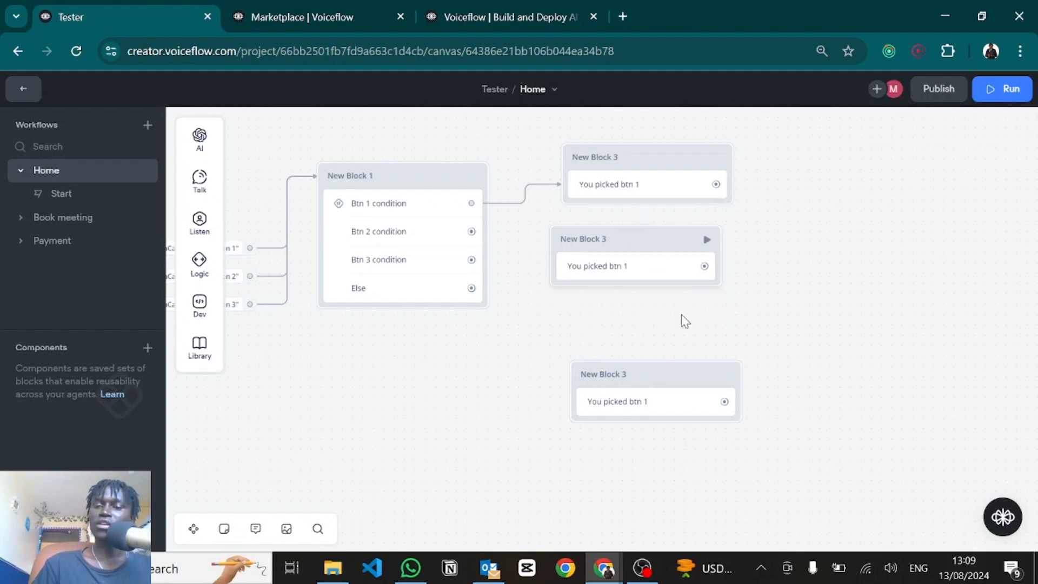
left_click_drag(647, 369, 634, 309)
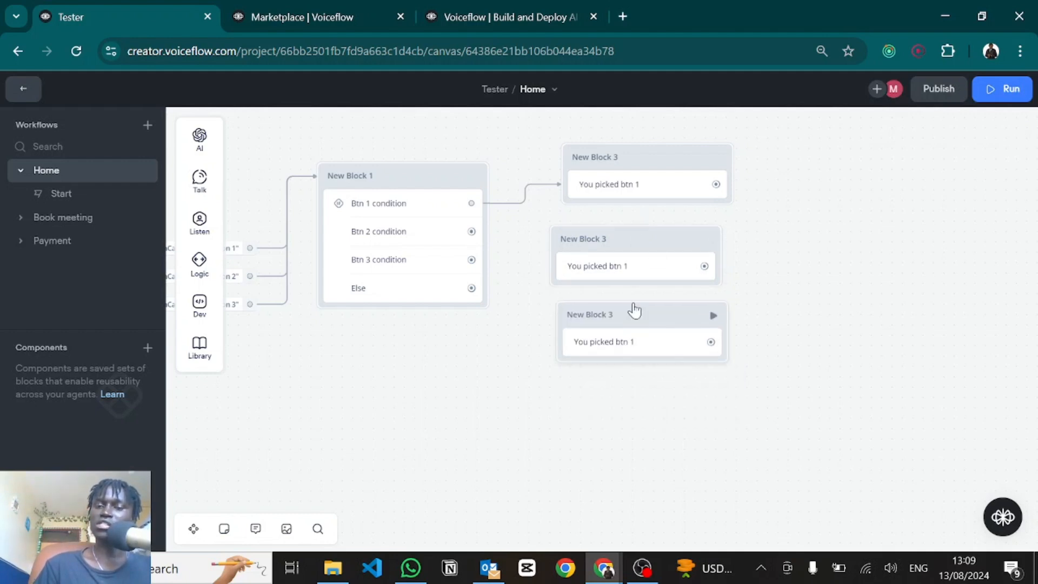
Step: Change the middle copy's reply to 'You picked btn 2' and open the bottom copy's reply
left_click(638, 270)
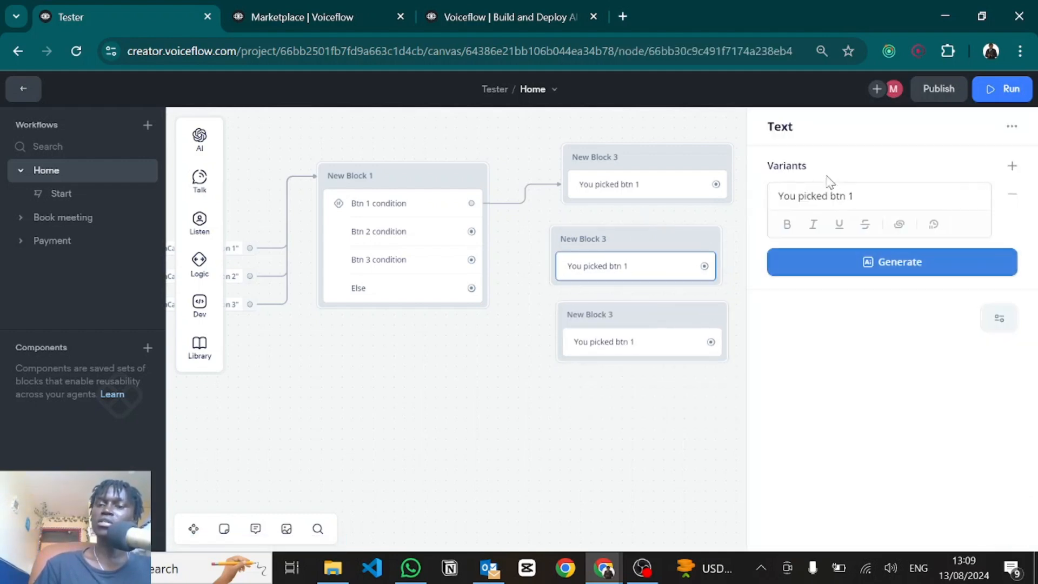
key("BackSpace")
type("2")
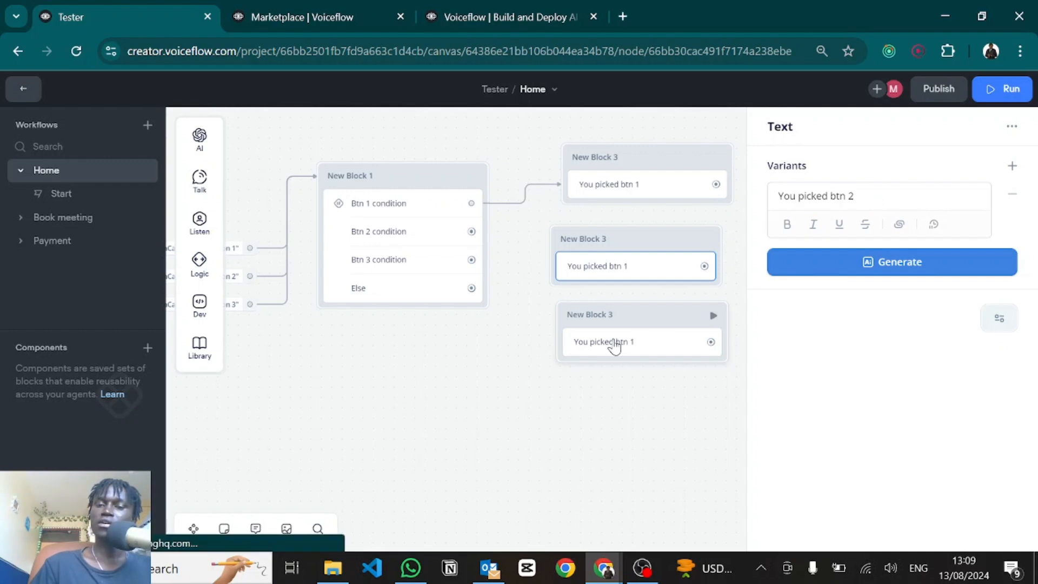
left_click(614, 343)
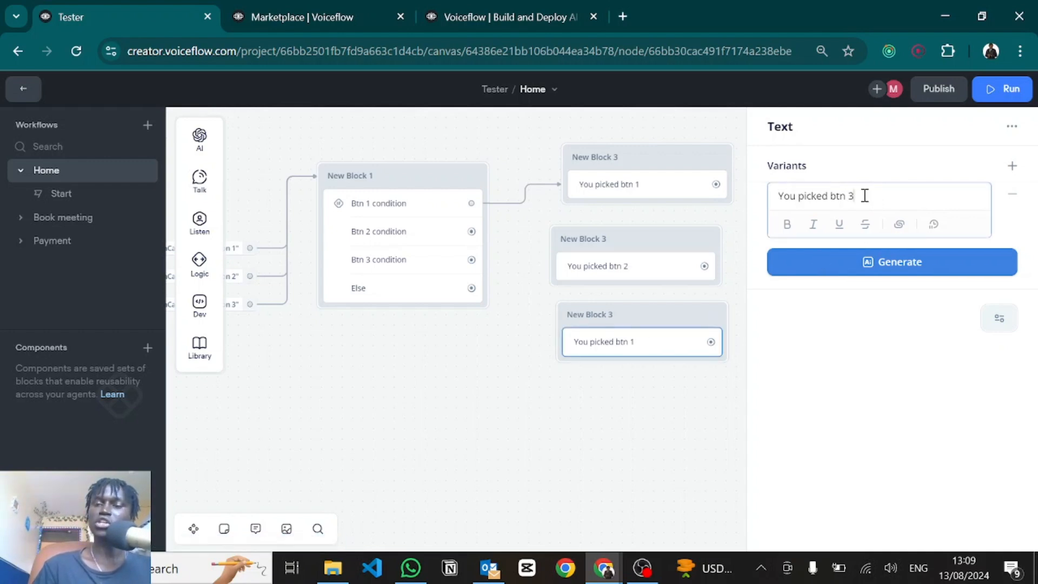
left_click_drag(476, 291, 581, 435)
Step: Add a 'None picked' reply on the Else path and link Btn 2 and Btn 3 to their reply blocks
mouse_move(657, 277)
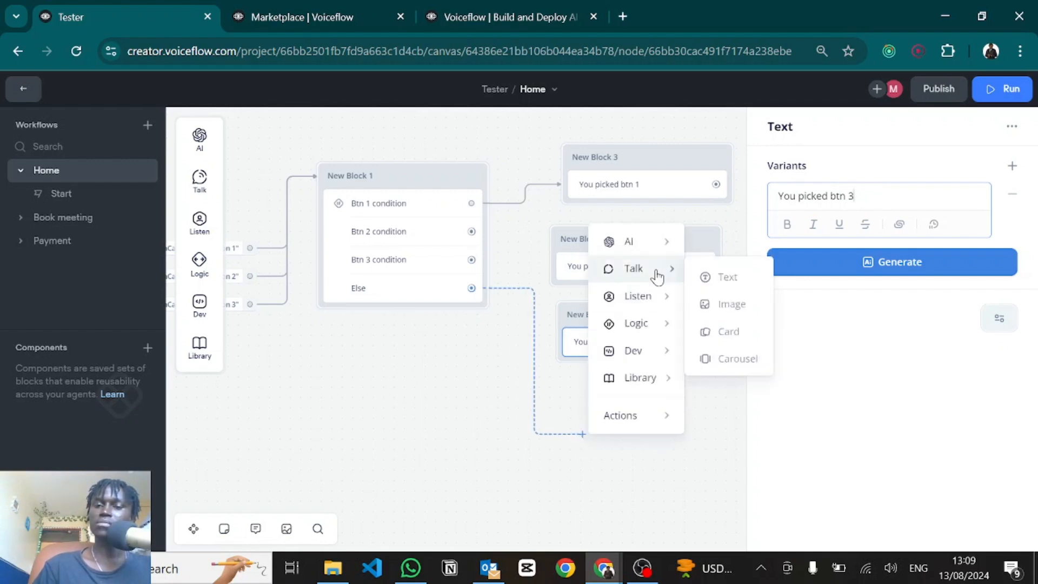
left_click(711, 277)
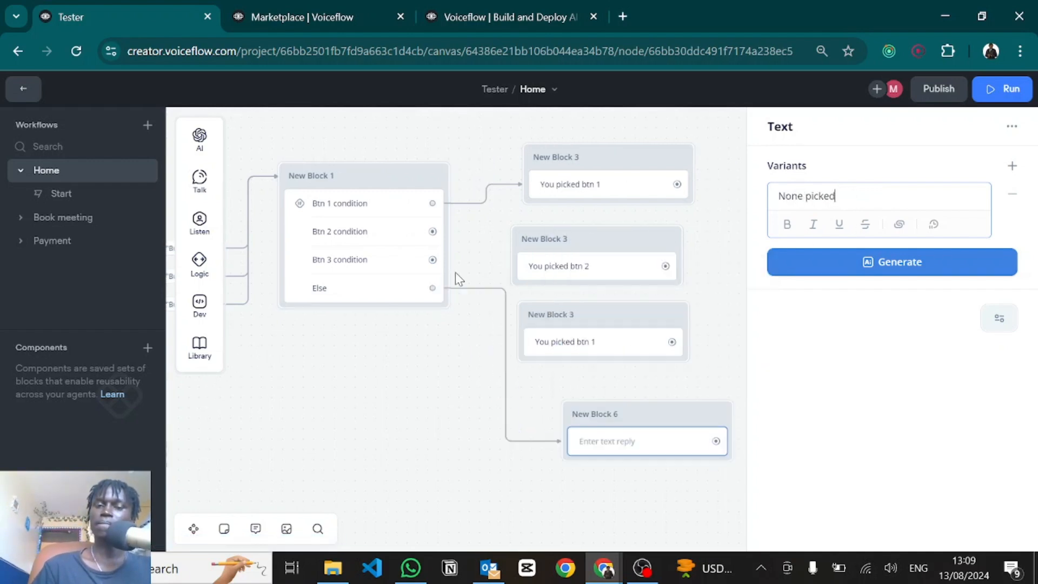
left_click_drag(439, 270, 523, 313)
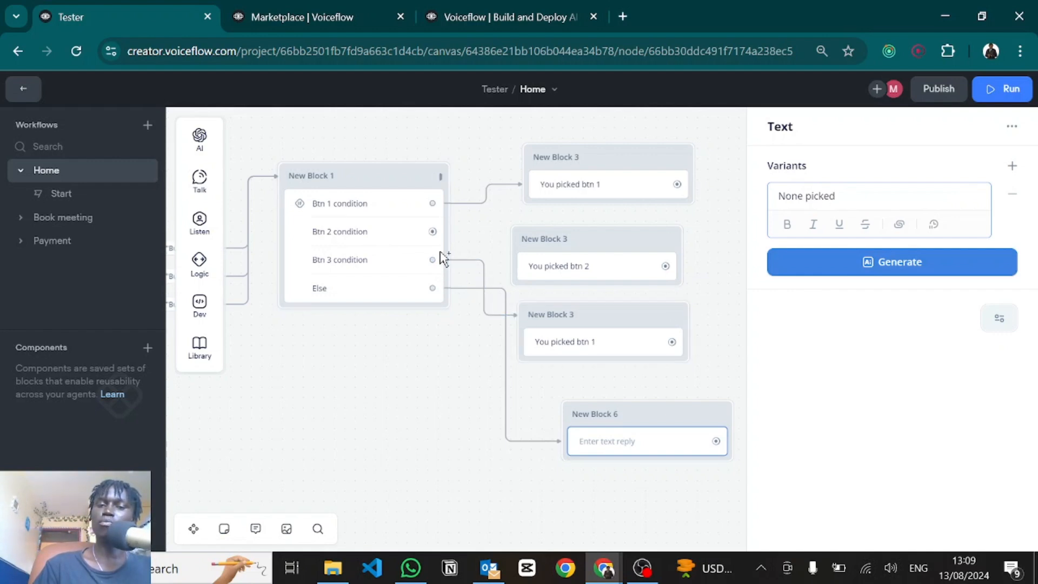
left_click_drag(433, 232, 518, 238)
left_click(700, 348)
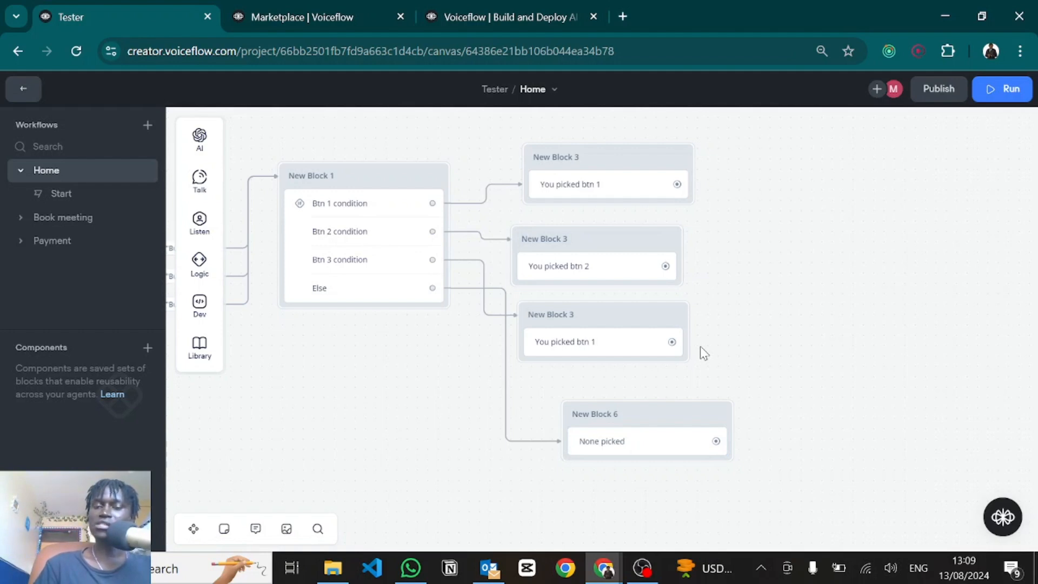
scroll(701, 348, "left", 10)
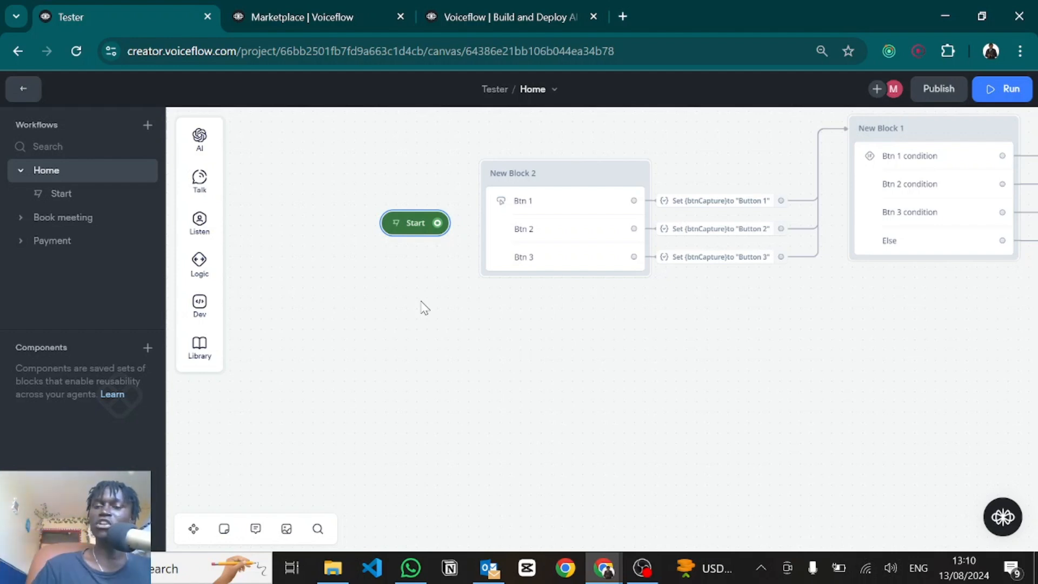
scroll(321, 378, "down", 3)
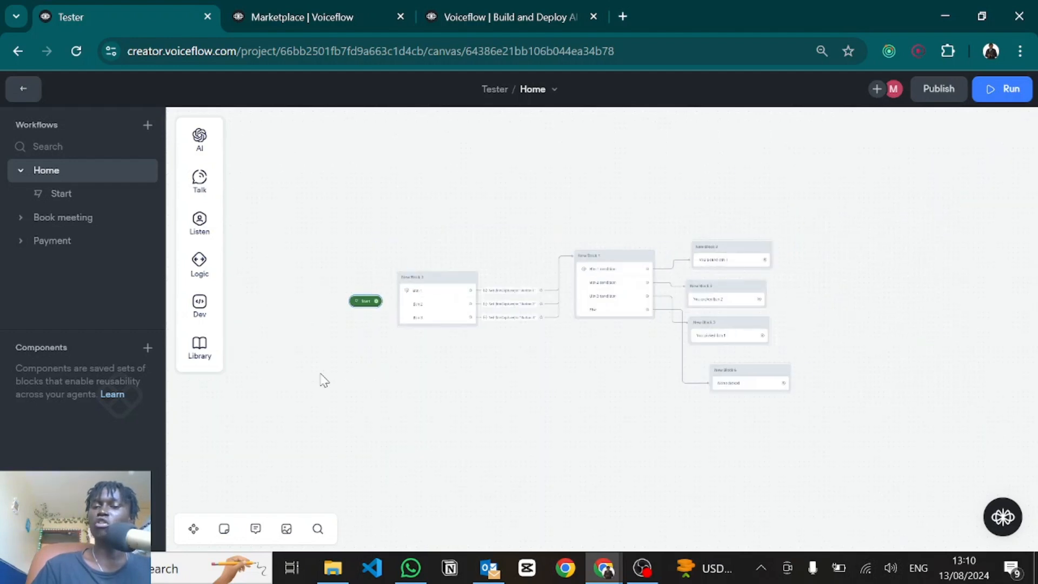
scroll(324, 380, "down", 3)
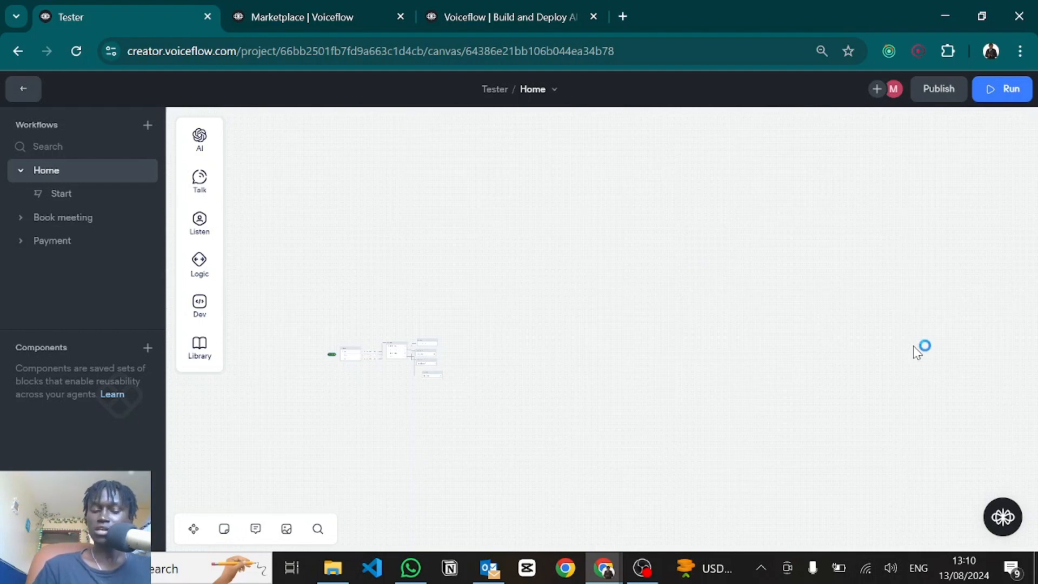
scroll(915, 351, "up", 5)
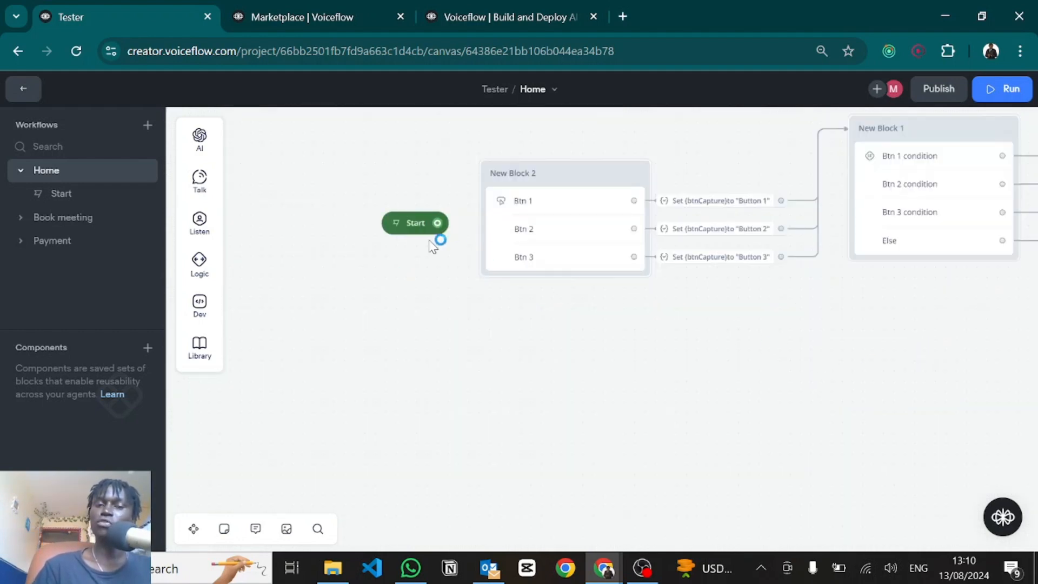
left_click(396, 227)
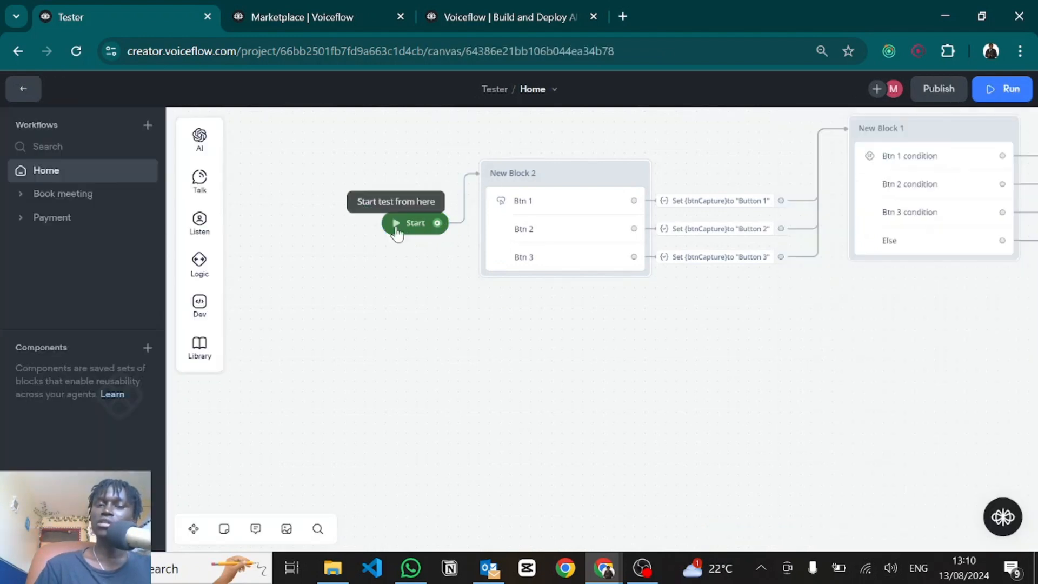
left_click(396, 226)
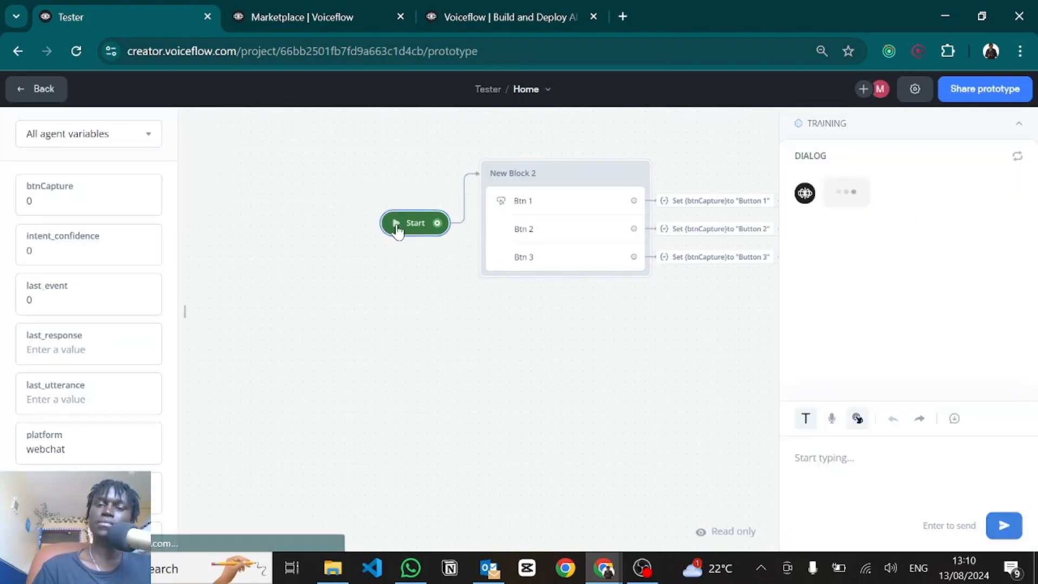
left_click(847, 240)
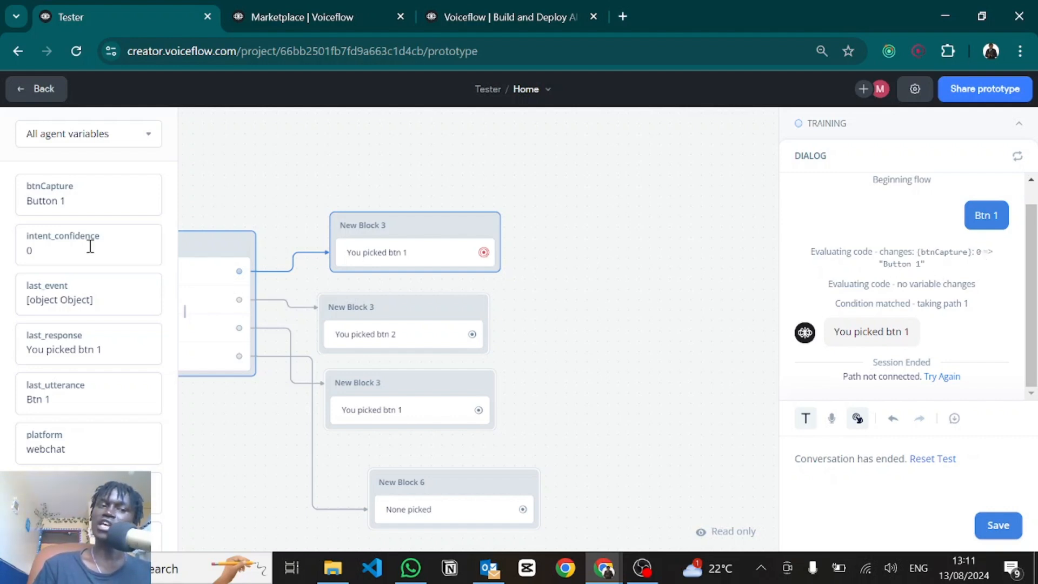
left_click_drag(64, 201, 4, 207)
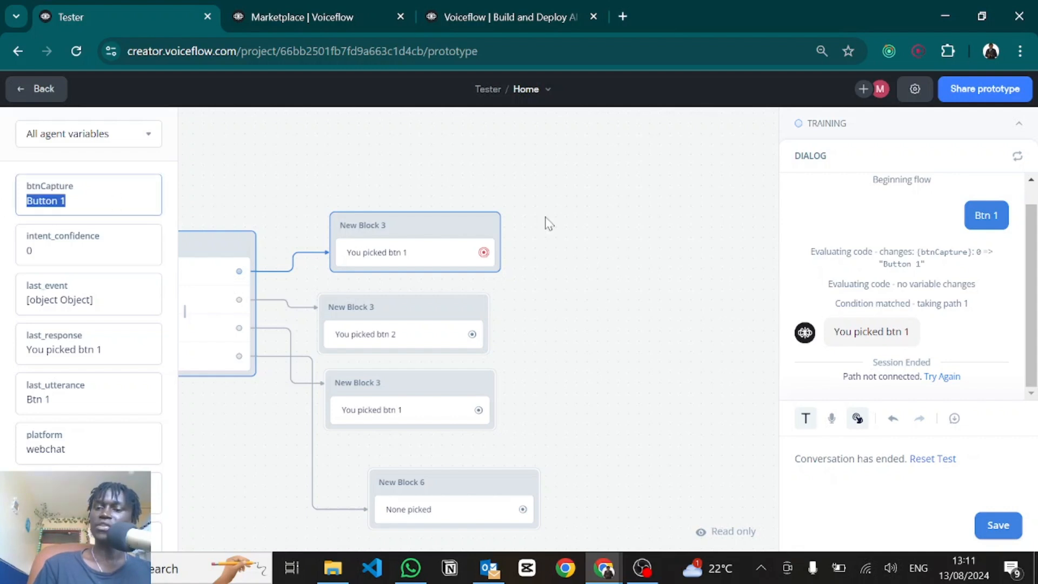
left_click(889, 295)
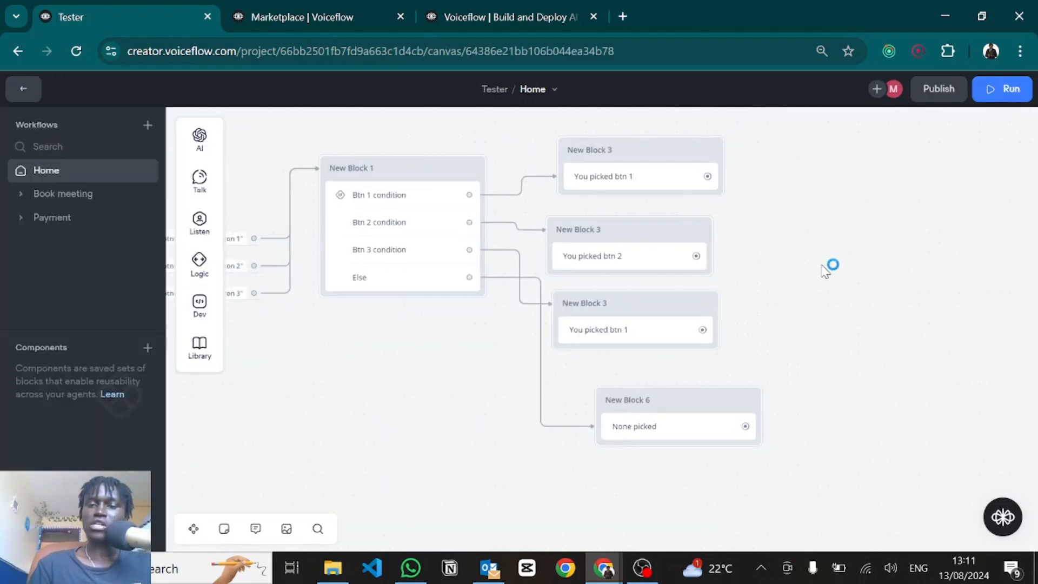
scroll(822, 266, "down", 5)
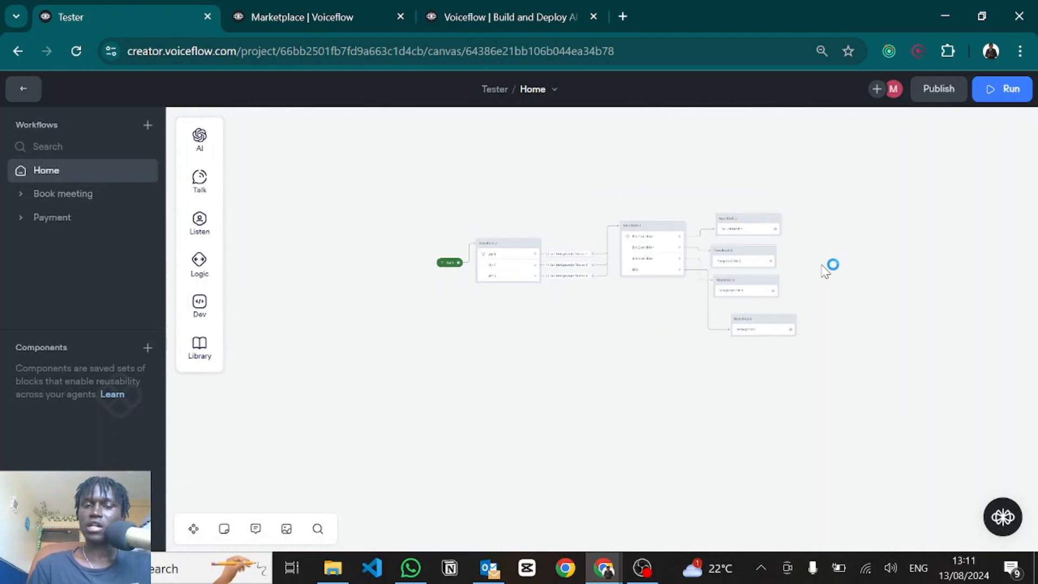
Step: Delete all flow blocks, then add a trial Set block and delete it too
left_click_drag(848, 365, 499, 205)
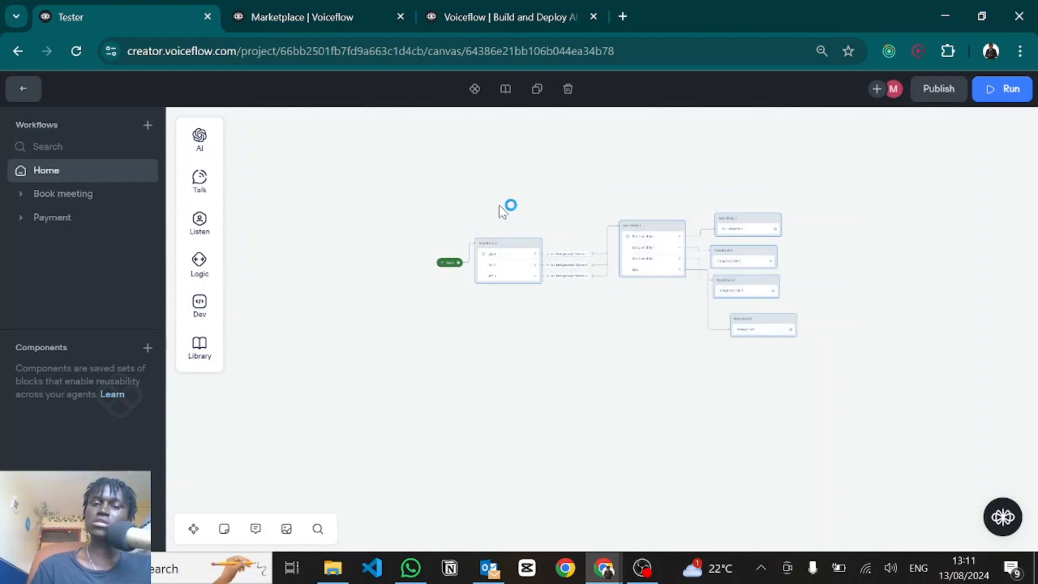
key("Delete")
mouse_move(214, 278)
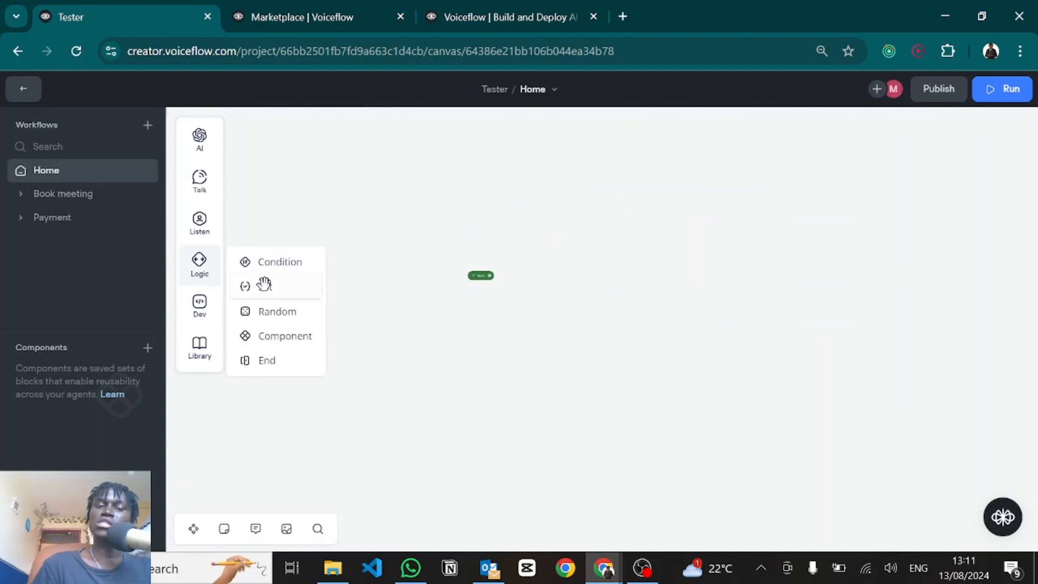
left_click_drag(266, 286, 627, 246)
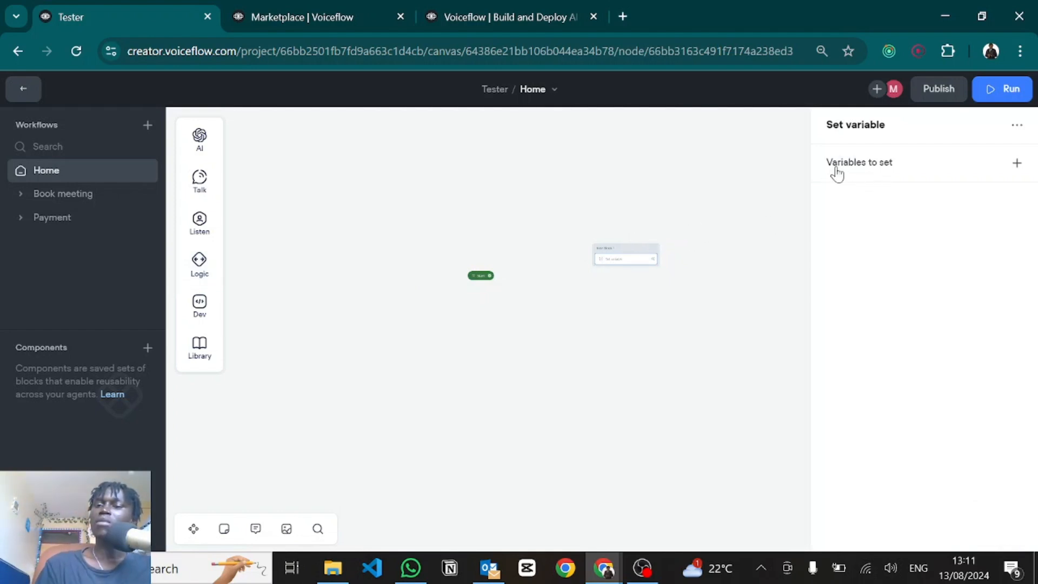
left_click(865, 163)
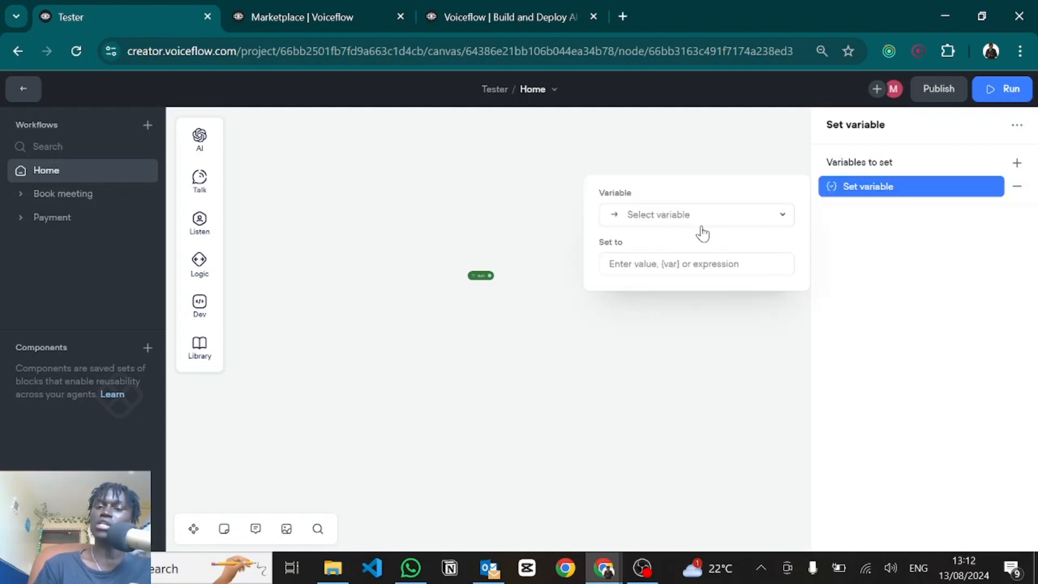
left_click(644, 265)
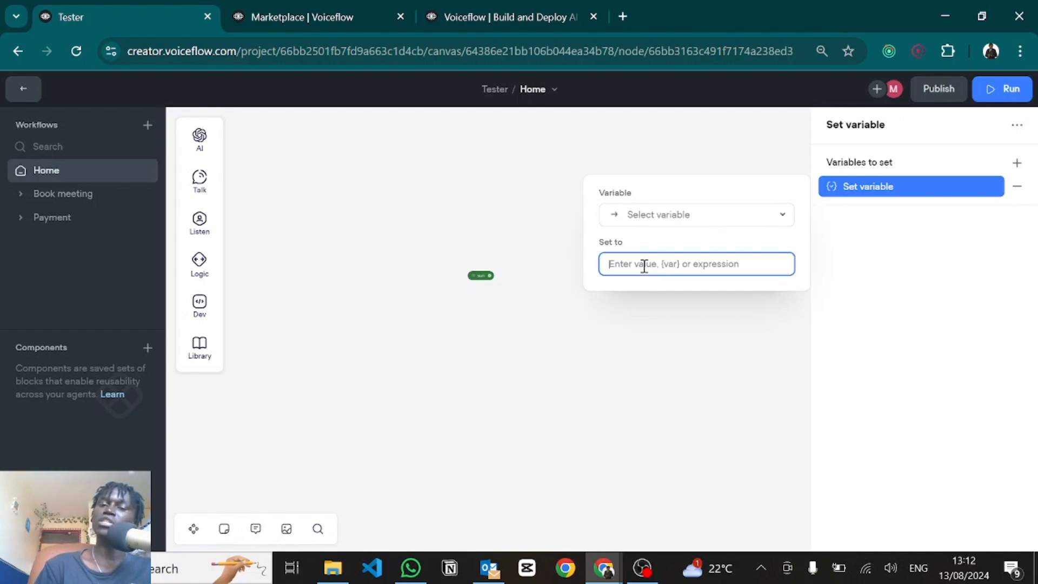
left_click(618, 375)
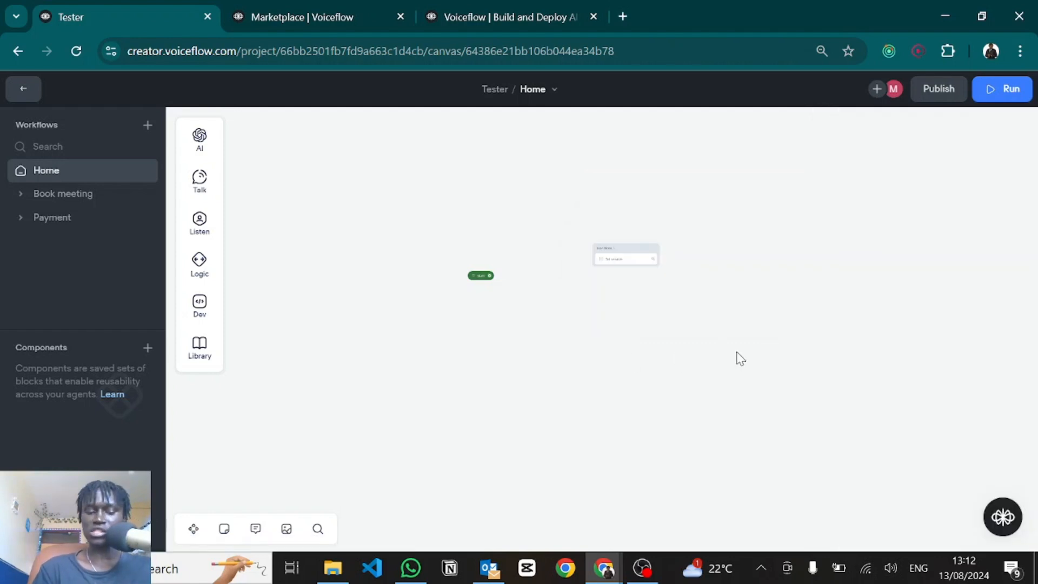
left_click_drag(739, 357, 541, 172)
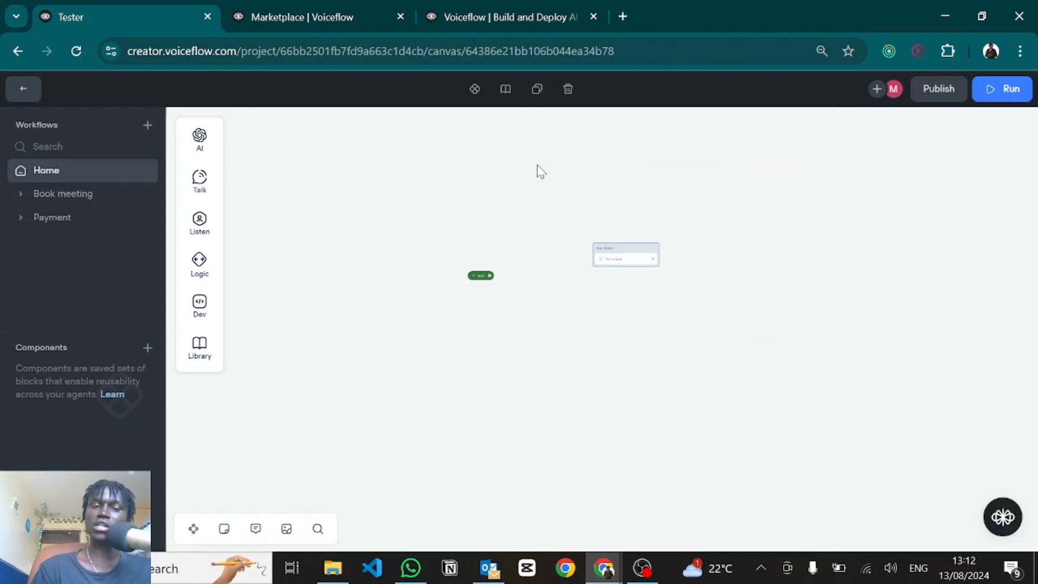
key("Delete")
mouse_move(205, 263)
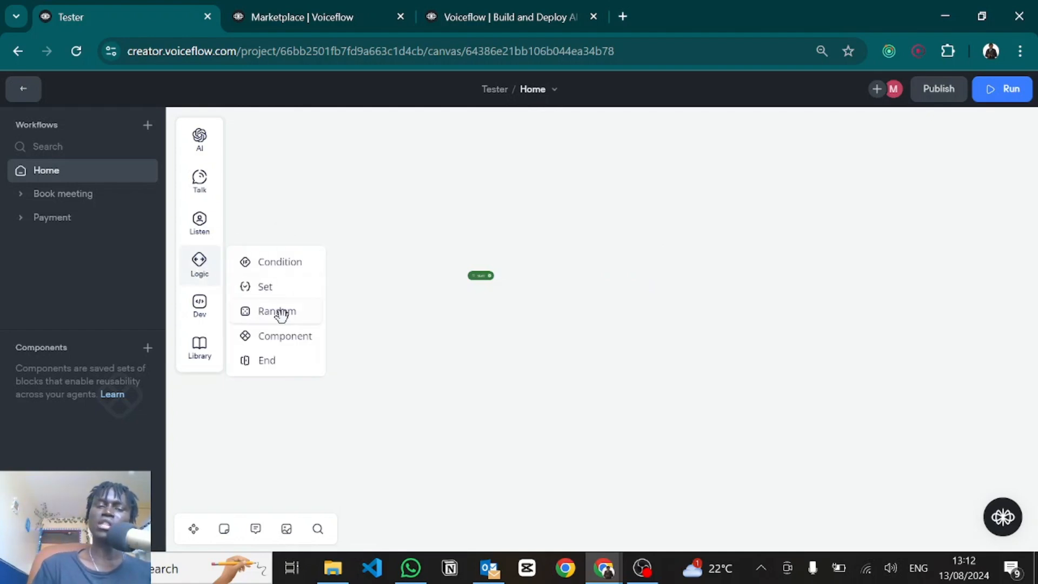
mouse_move(272, 313)
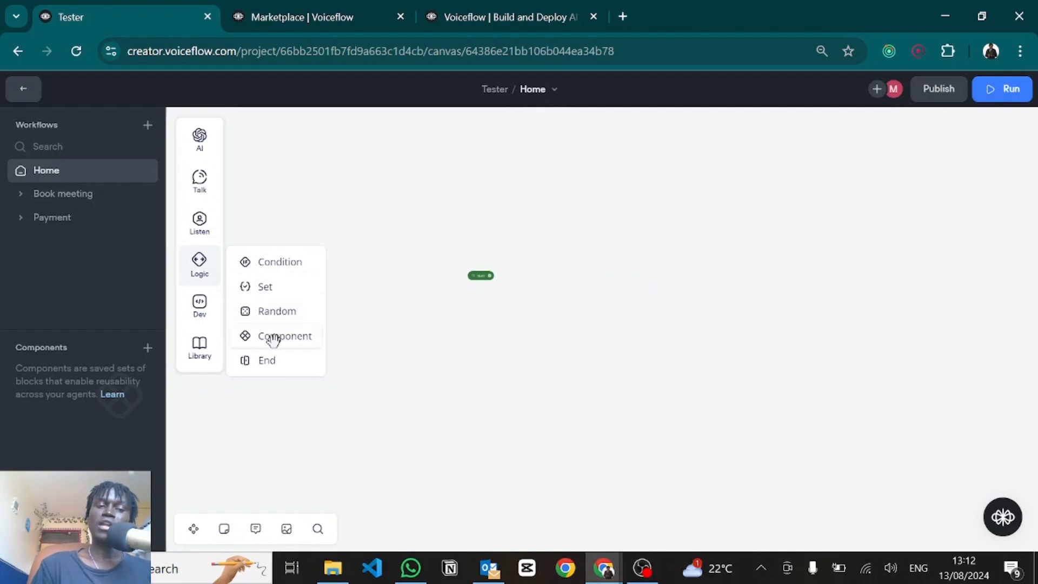
Step: Add a component step and create a new component named 'Component 1'
left_click_drag(273, 340, 560, 331)
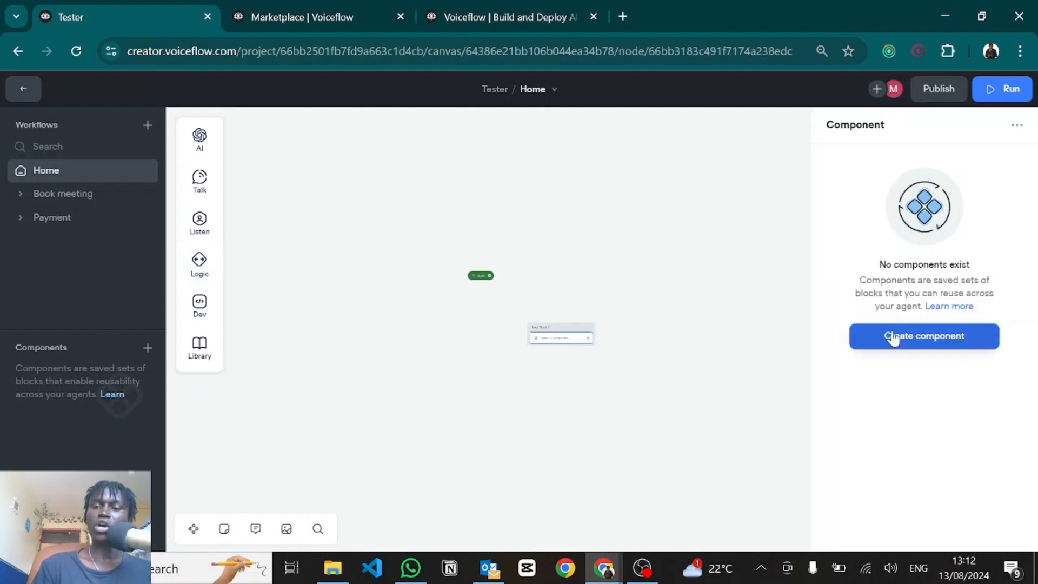
left_click(902, 338)
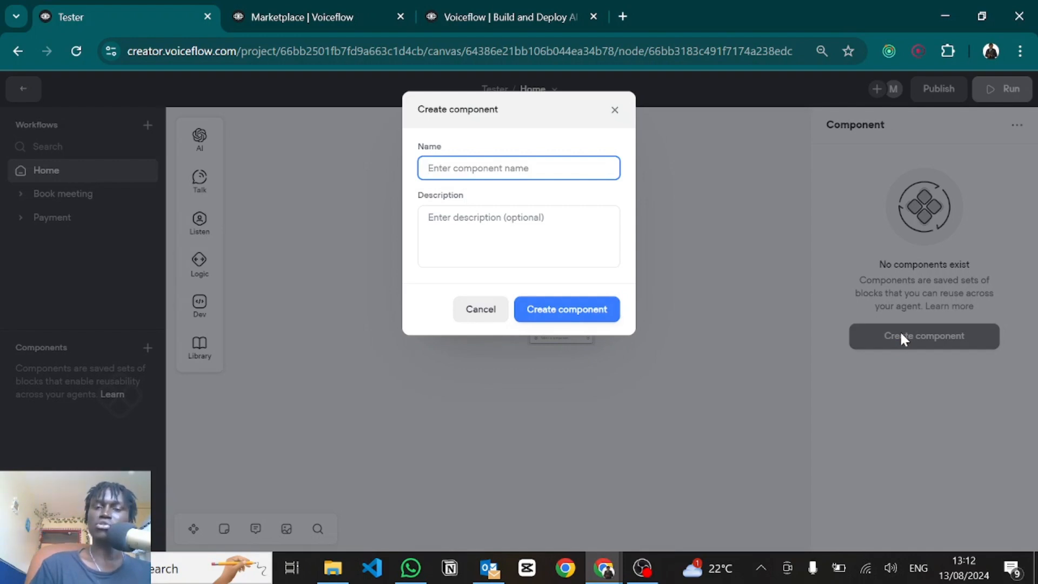
left_click(475, 169)
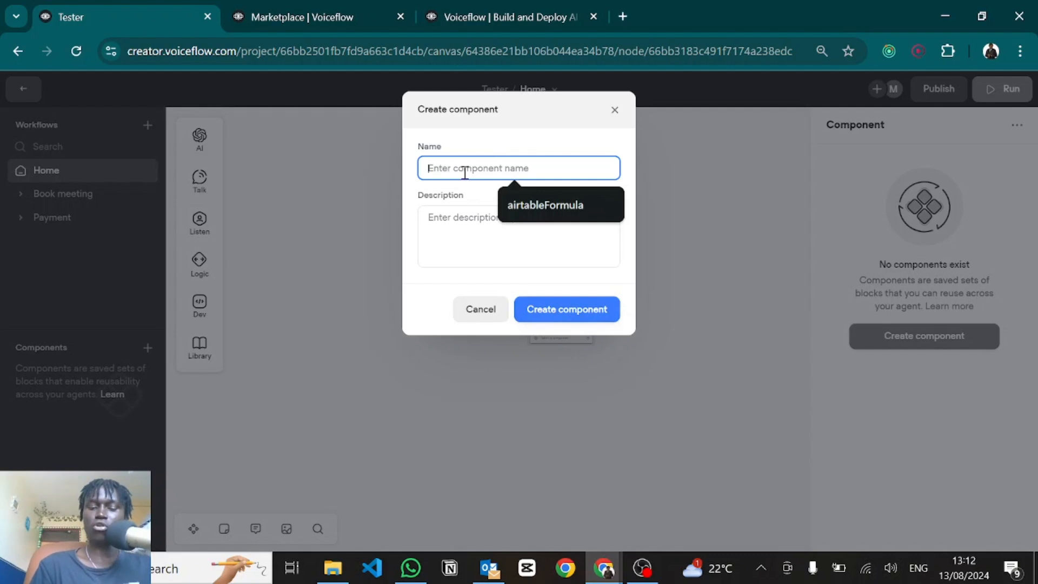
type("Component 1")
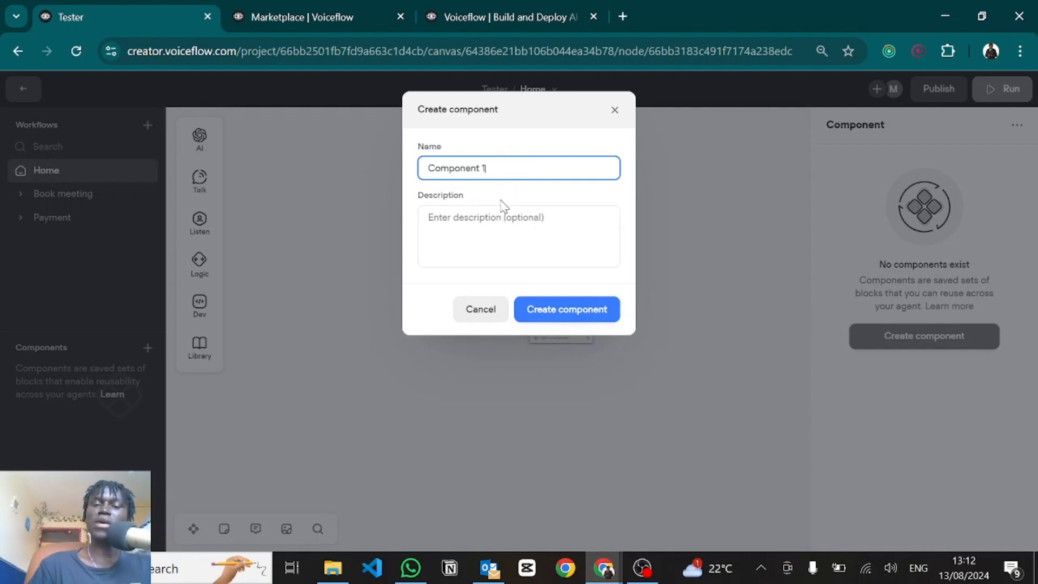
left_click(490, 224)
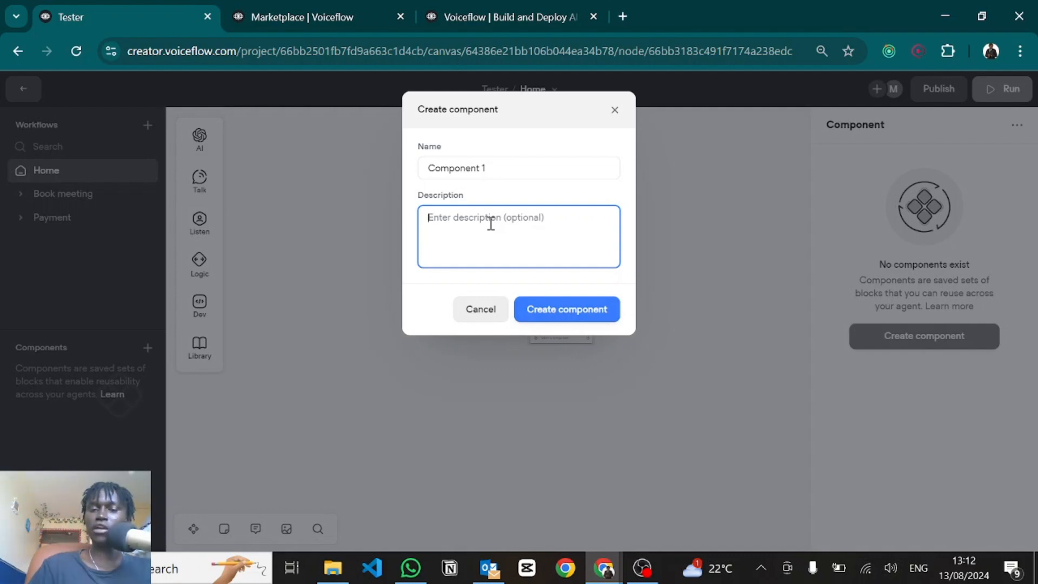
left_click(532, 306)
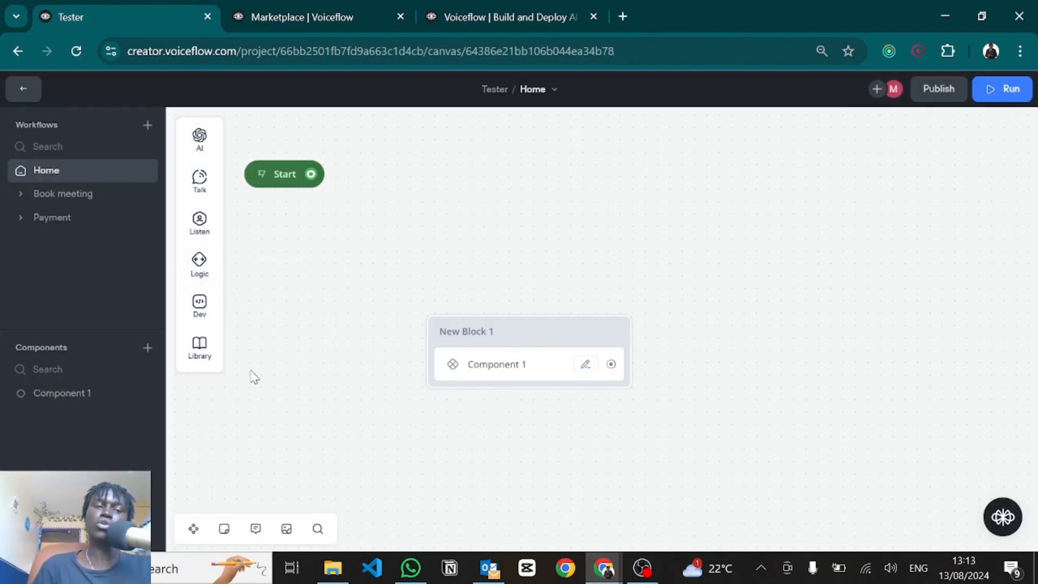
Step: In Component 1, add a text reply 'Hello whats up' after Enter
left_click(53, 400)
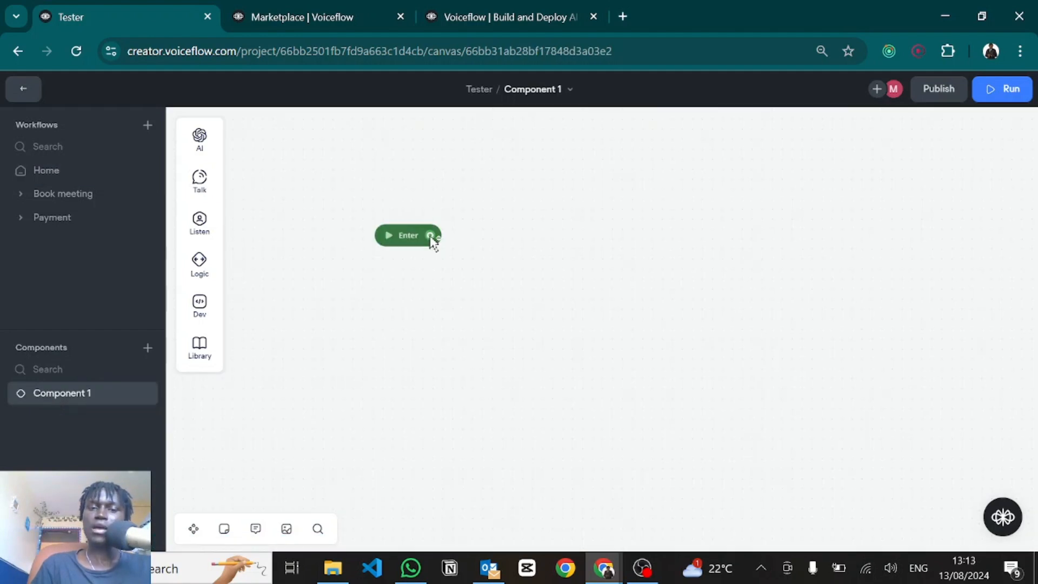
left_click_drag(431, 238, 528, 205)
mouse_move(584, 253)
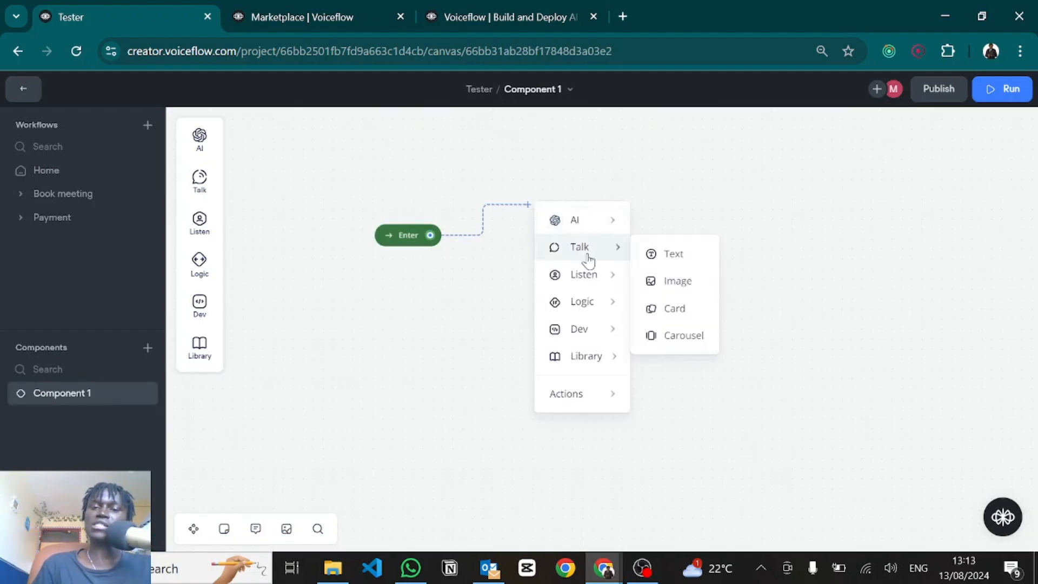
left_click(663, 261)
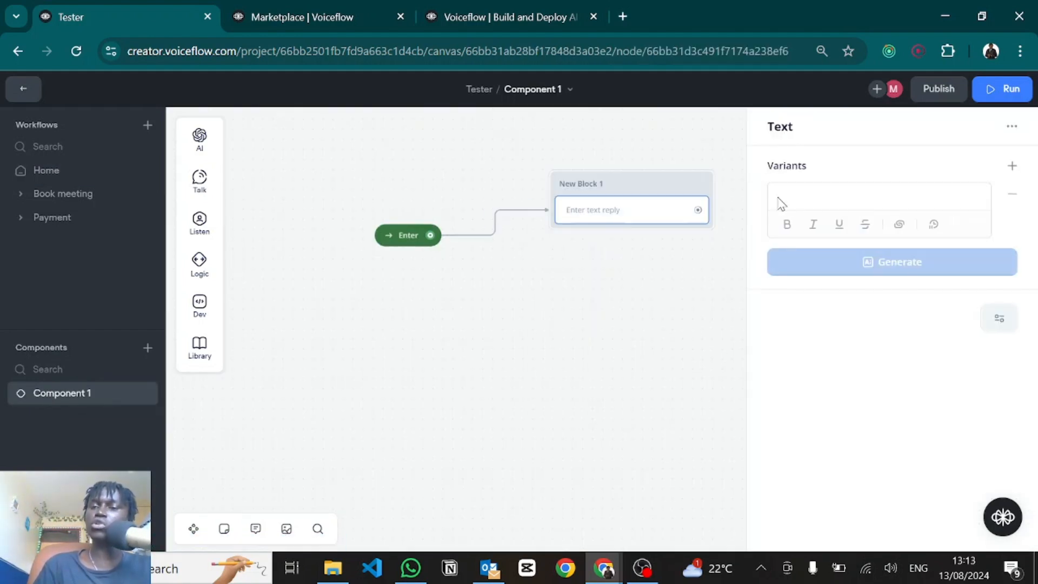
left_click(791, 197)
type("Hello whats up")
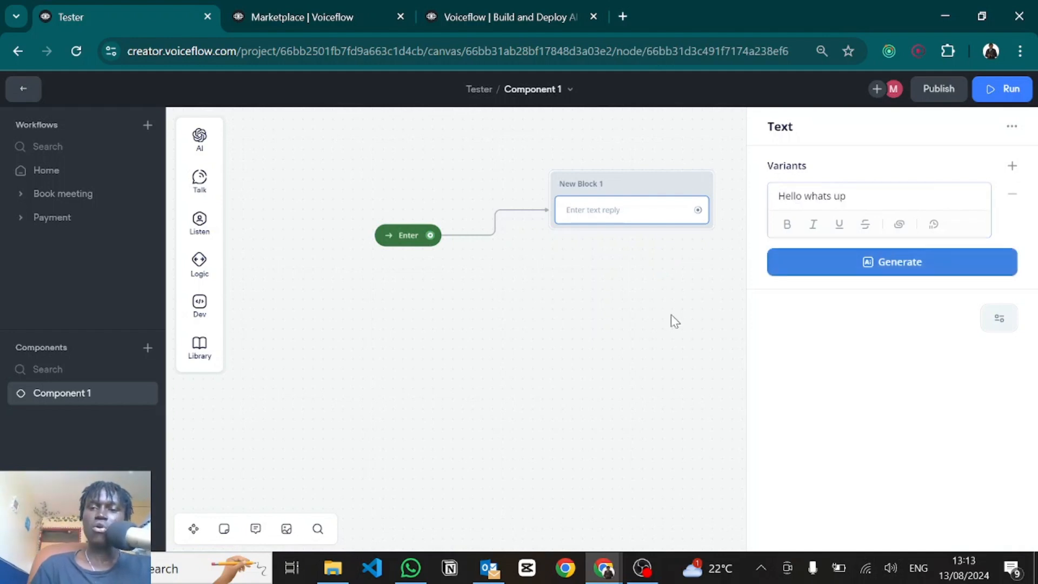
left_click(671, 320)
Step: Add a second, self-introduction text reply to New Block 1 and return to Home
mouse_move(204, 183)
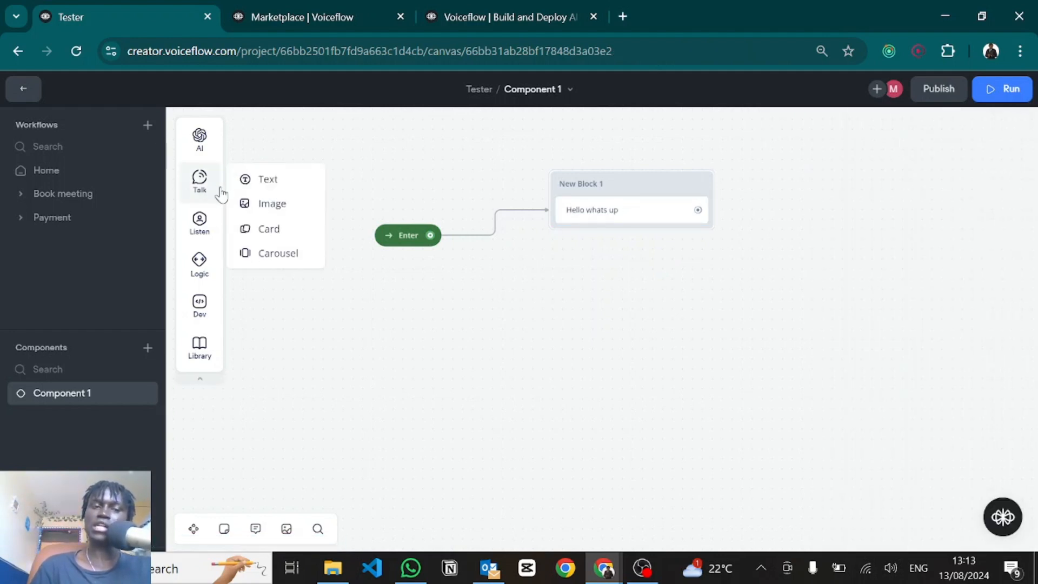
left_click_drag(246, 179, 614, 234)
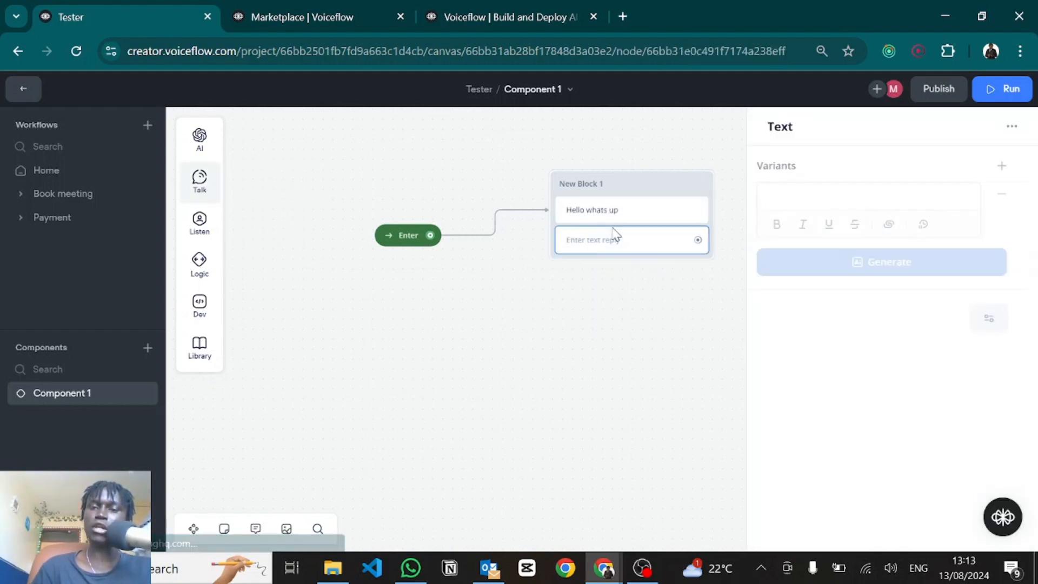
type("Im Zawadi here to help")
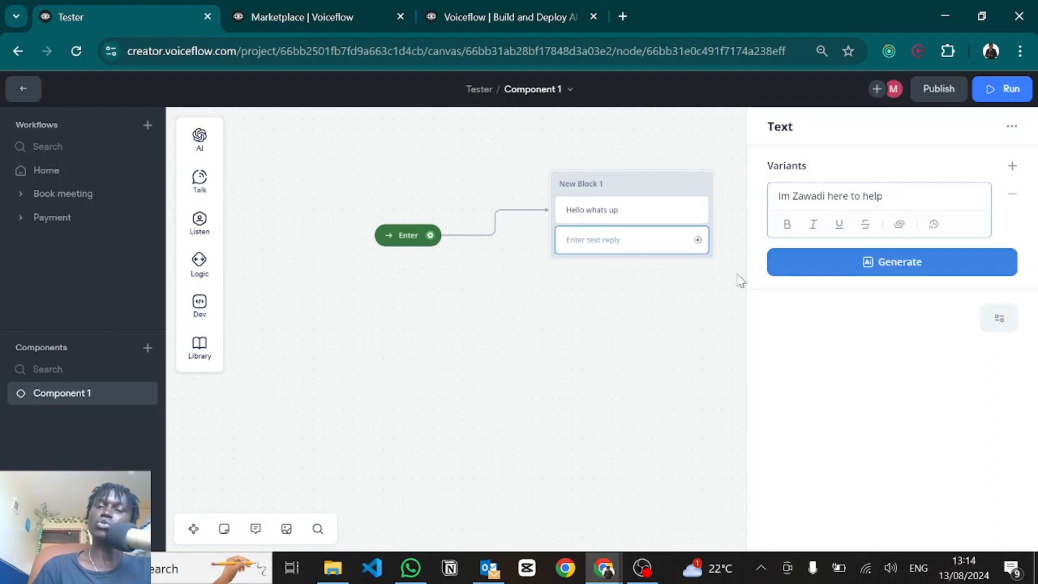
left_click(651, 354)
left_click_drag(541, 342, 599, 350)
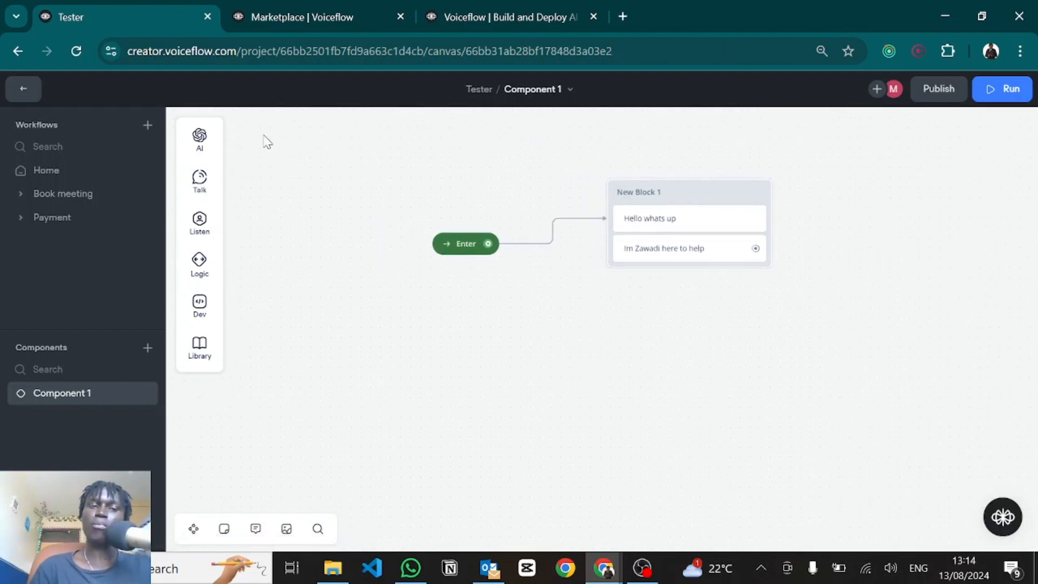
left_click(73, 172)
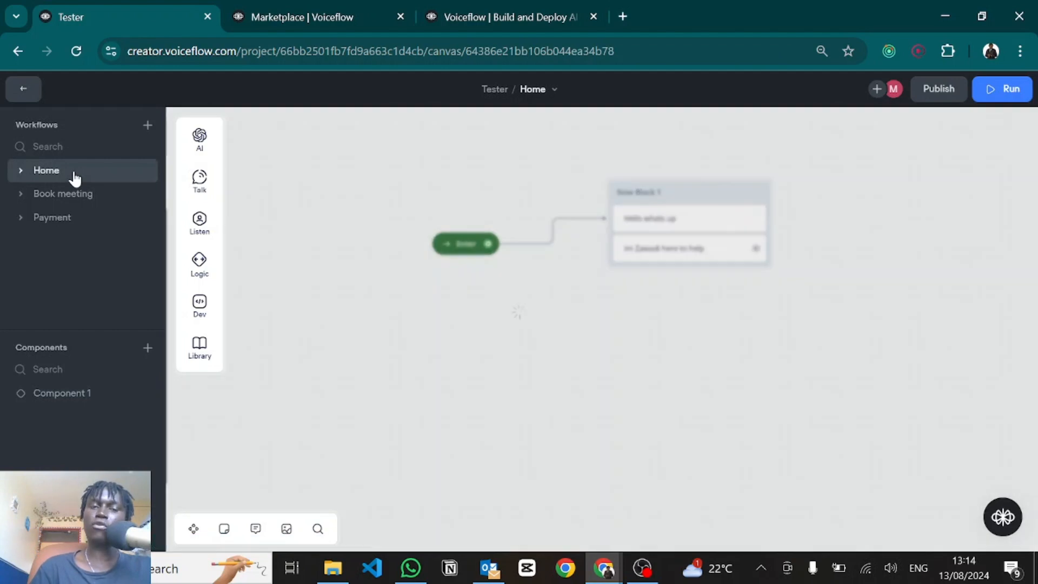
Step: Delete the existing New Block 1 from the Home canvas
left_click_drag(314, 224, 436, 203)
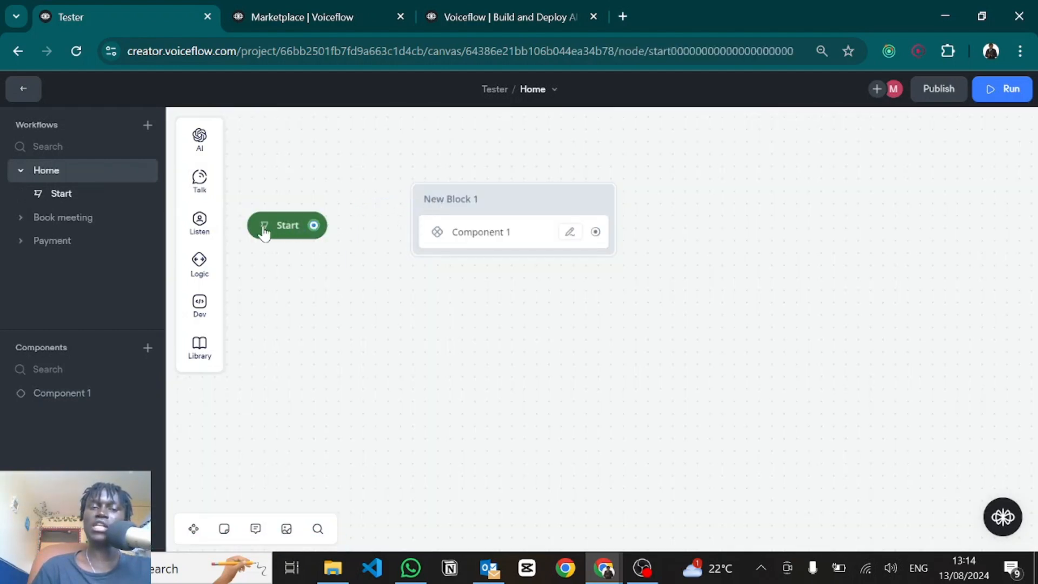
left_click(264, 227)
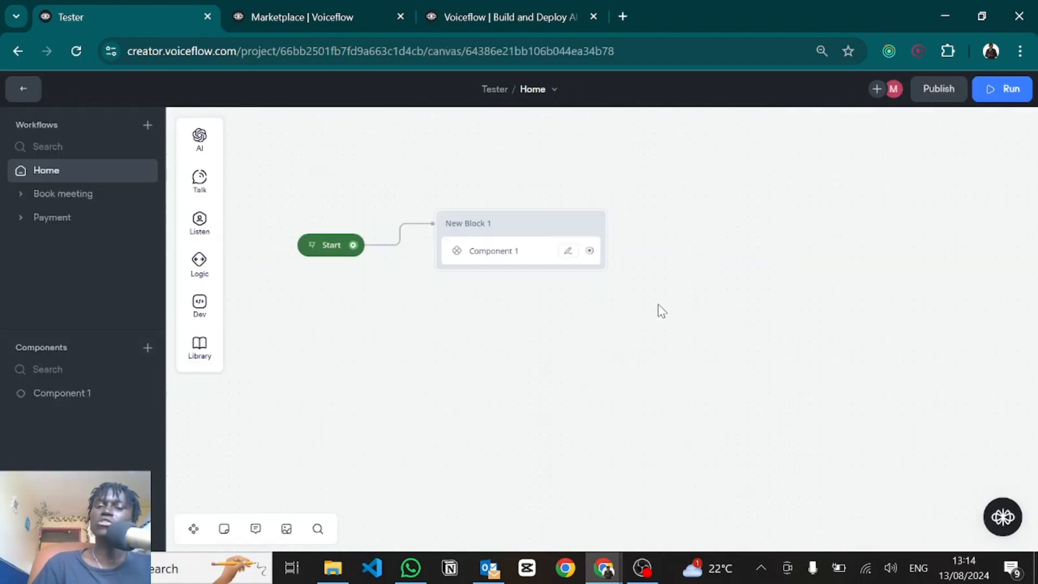
left_click_drag(657, 305, 417, 167)
key("Delete")
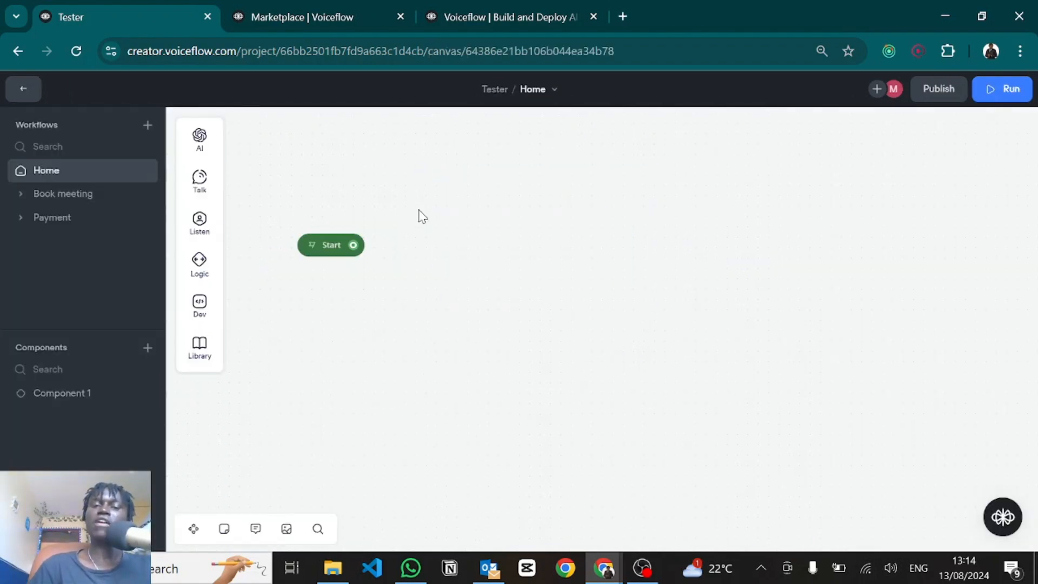
Step: Place Component 1 on the canvas as a block and link Start to it
left_click_drag(423, 245, 445, 249)
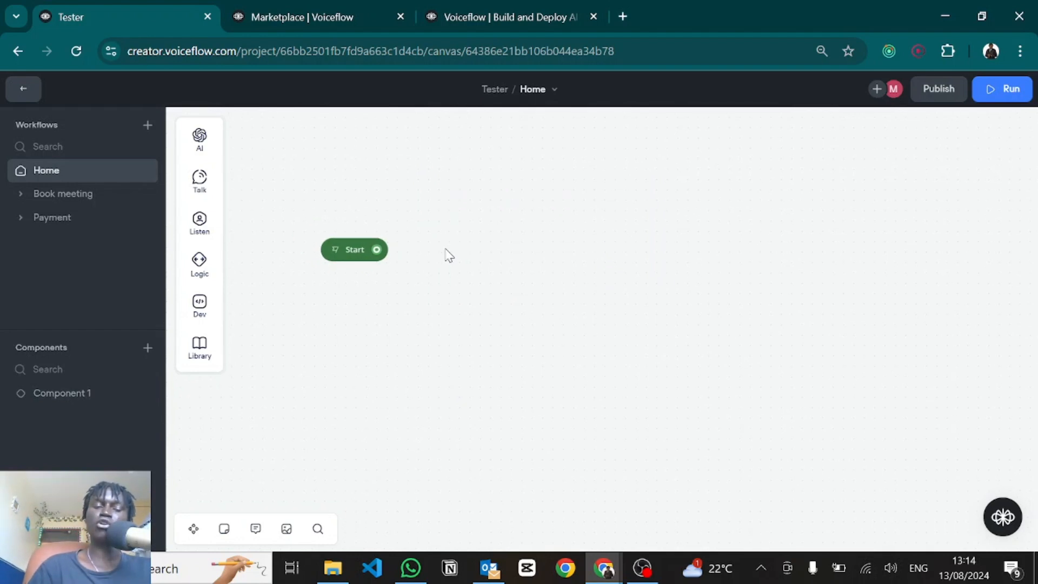
left_click_drag(57, 394, 574, 229)
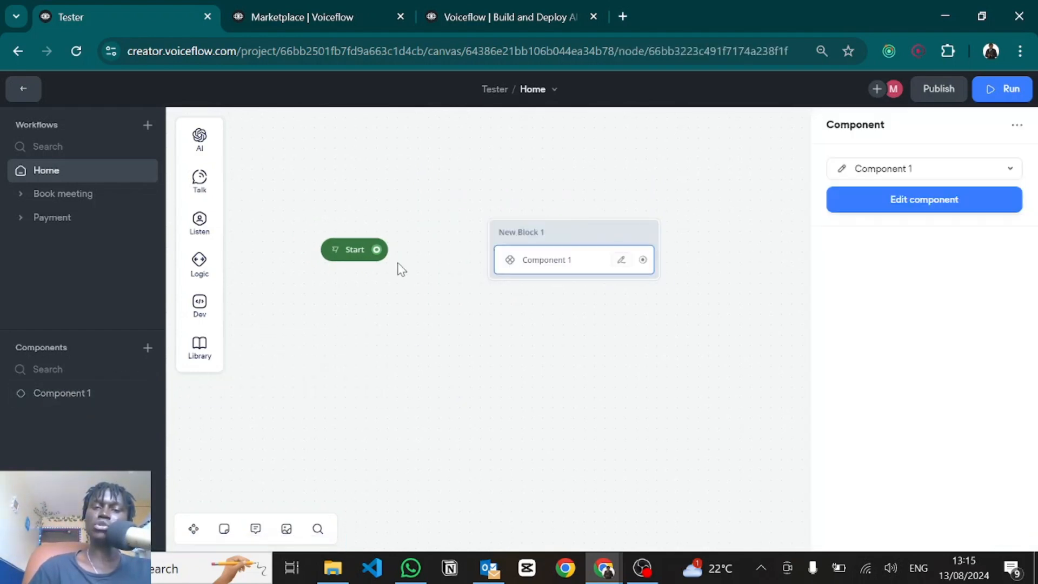
left_click_drag(376, 250, 504, 228)
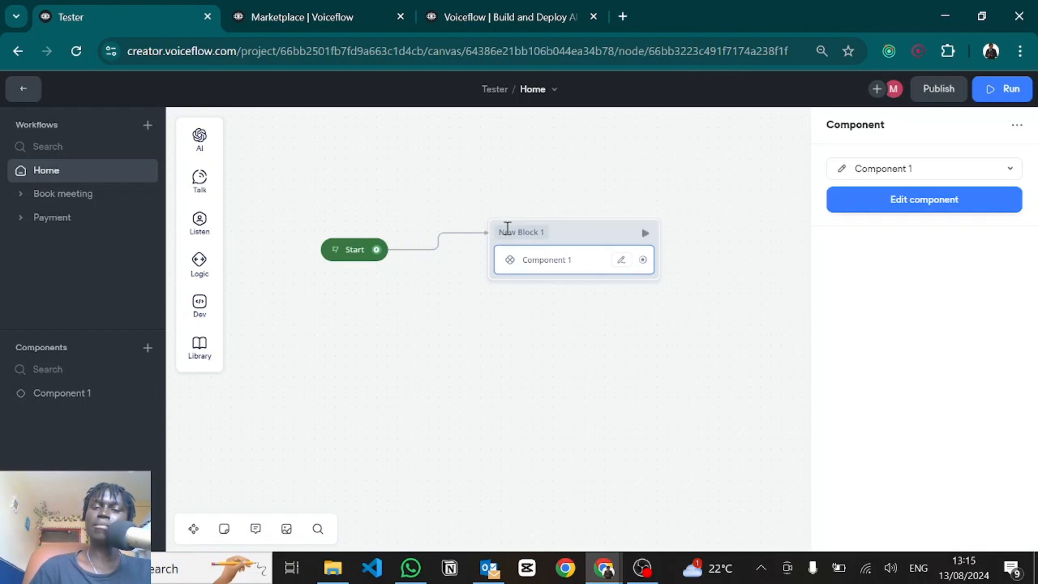
left_click(514, 350)
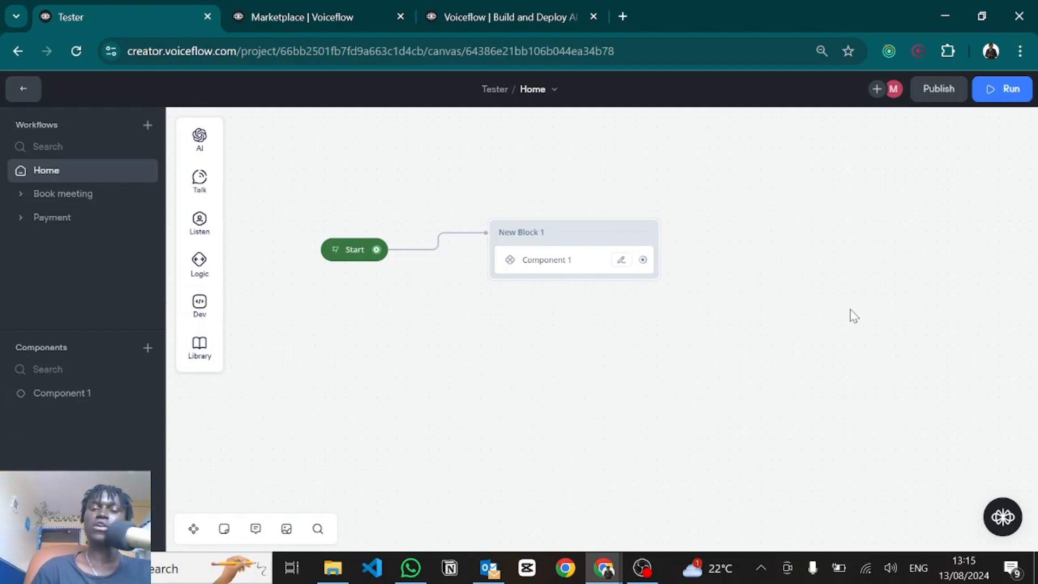
Step: Delete the Component 1 block, and add then remove a trial End block
left_click_drag(834, 356, 470, 193)
key("Delete")
mouse_move(199, 262)
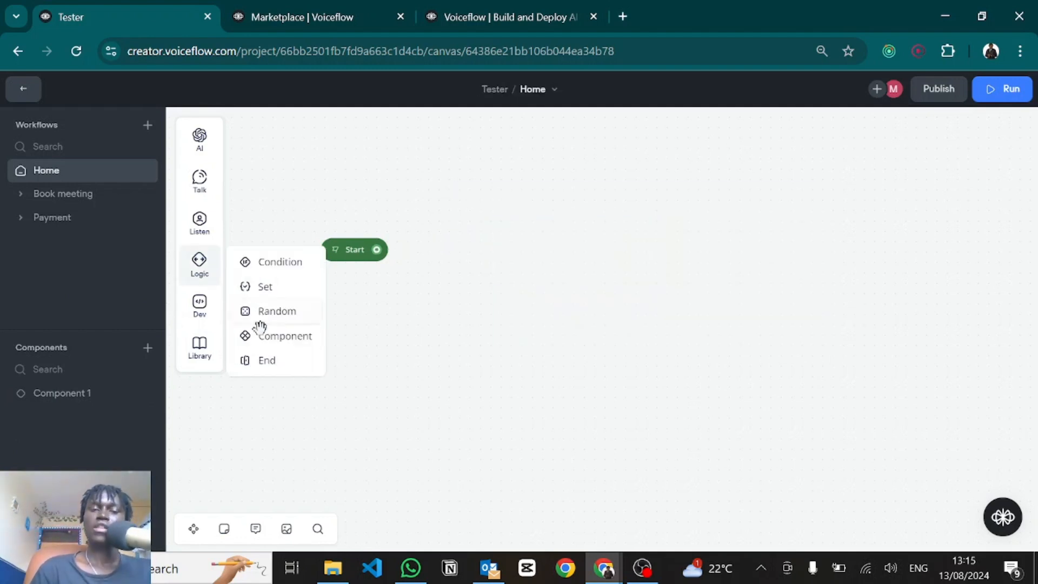
left_click_drag(260, 364, 498, 222)
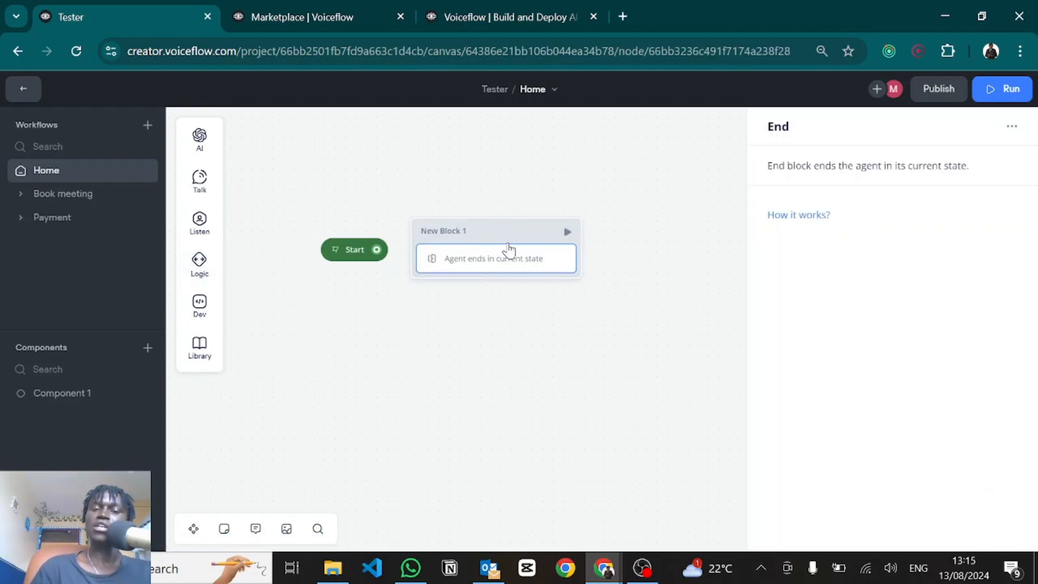
key("Delete")
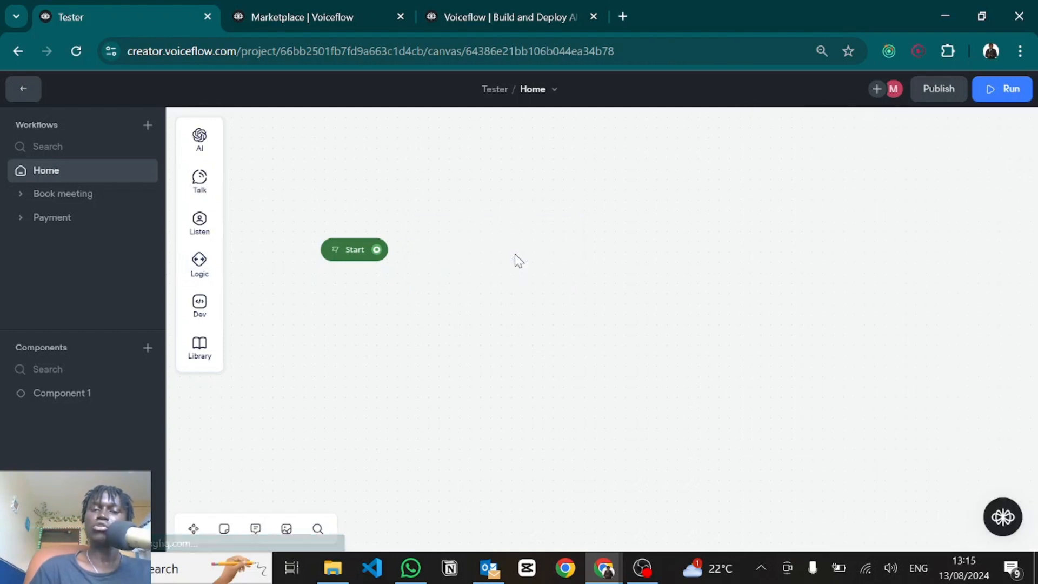
Step: Link Start to a 'Hdasvsdf' text reply followed by an End step
left_click_drag(377, 249, 498, 222)
mouse_move(528, 264)
left_click(630, 273)
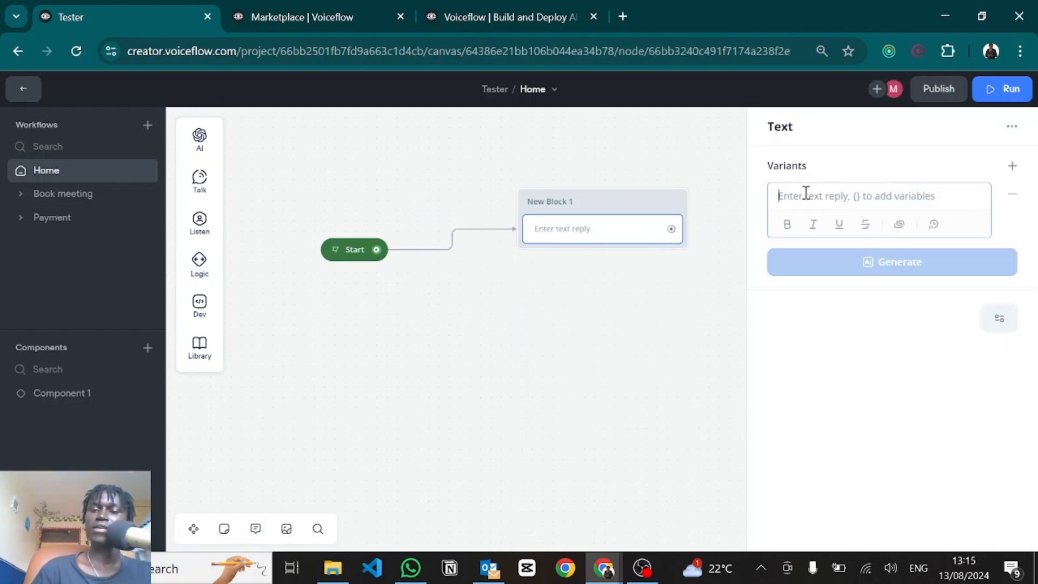
type("Hdassdf")
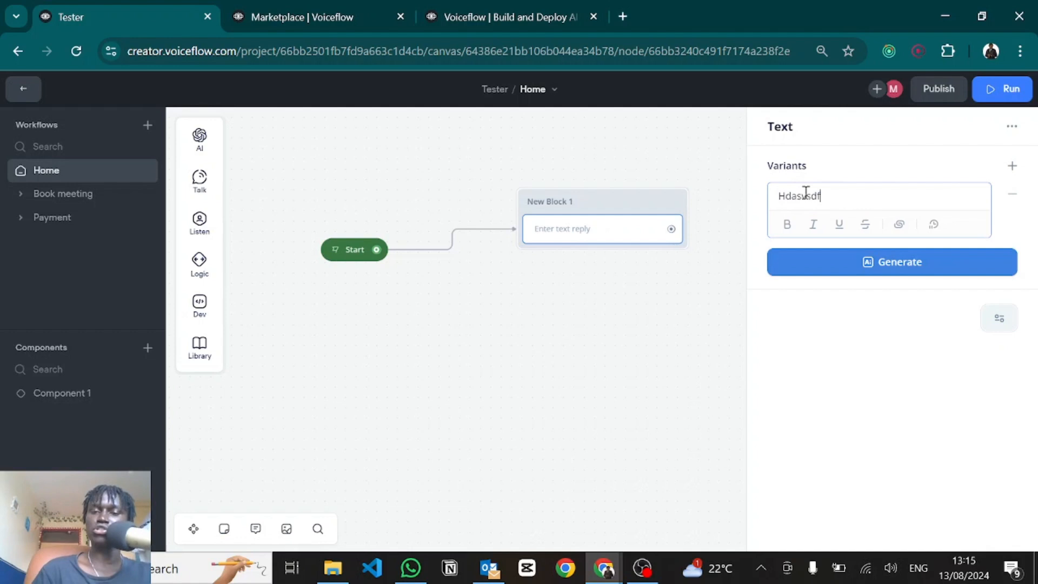
left_click(640, 309)
left_click_drag(674, 232, 724, 258)
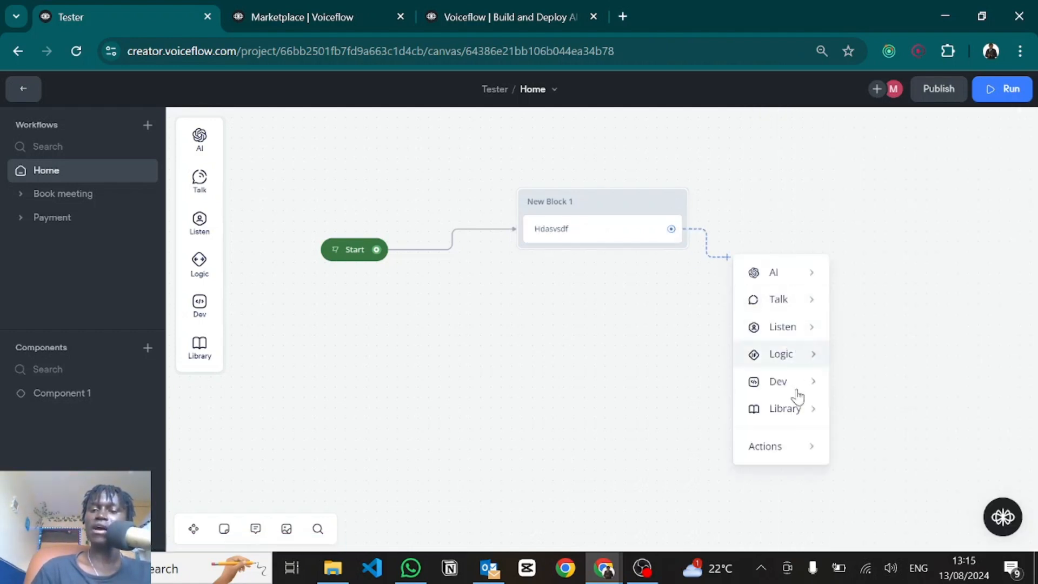
mouse_move(787, 450)
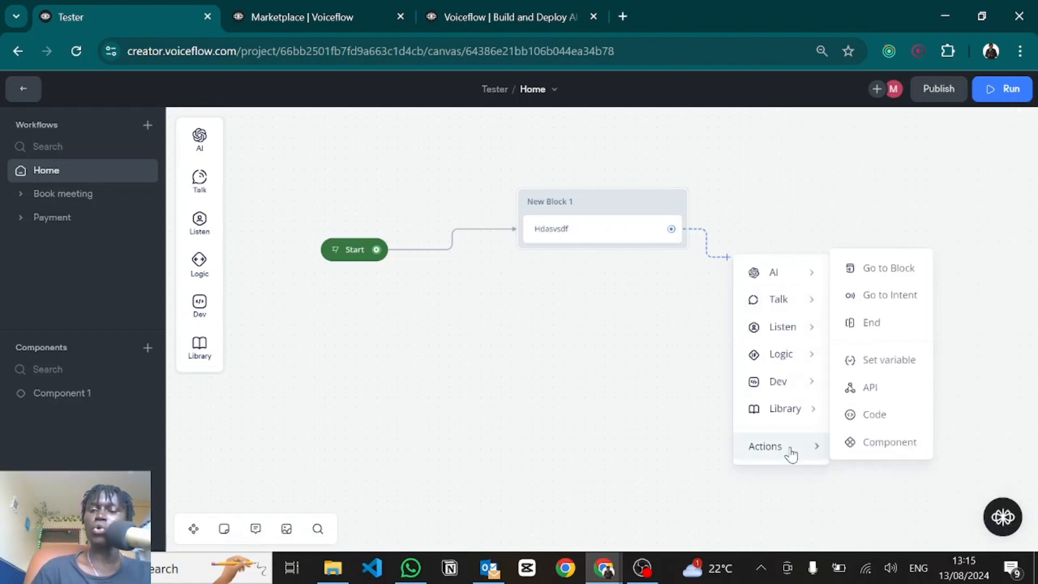
left_click(858, 328)
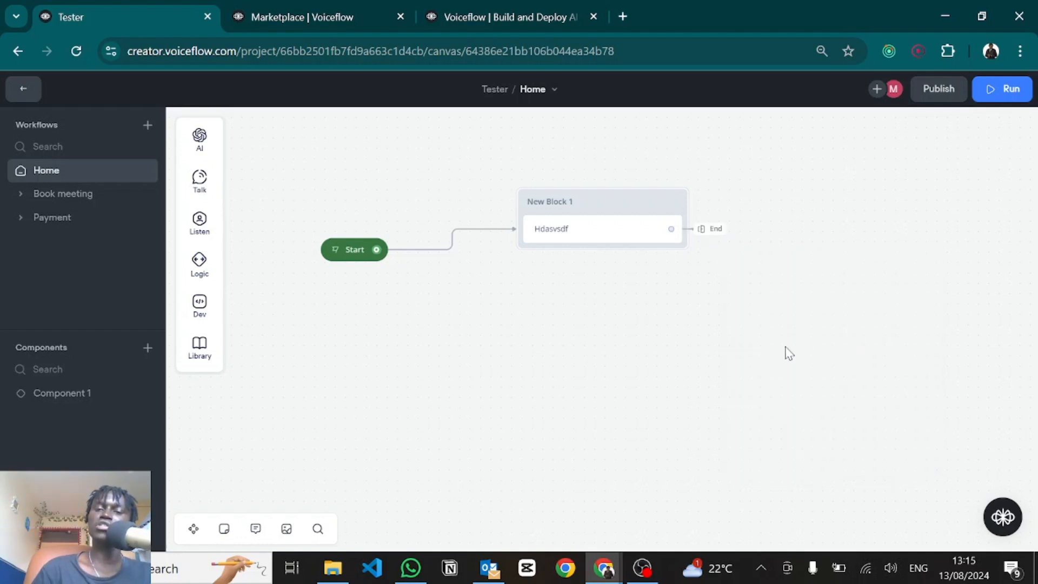
Step: Run a test of the Home workflow from the Start step
mouse_move(201, 268)
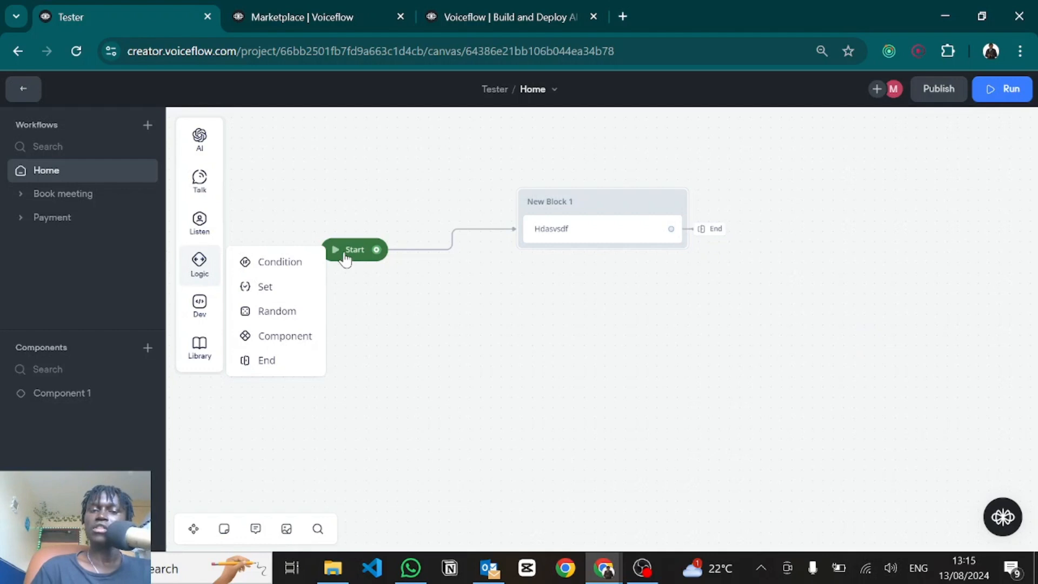
left_click(518, 355)
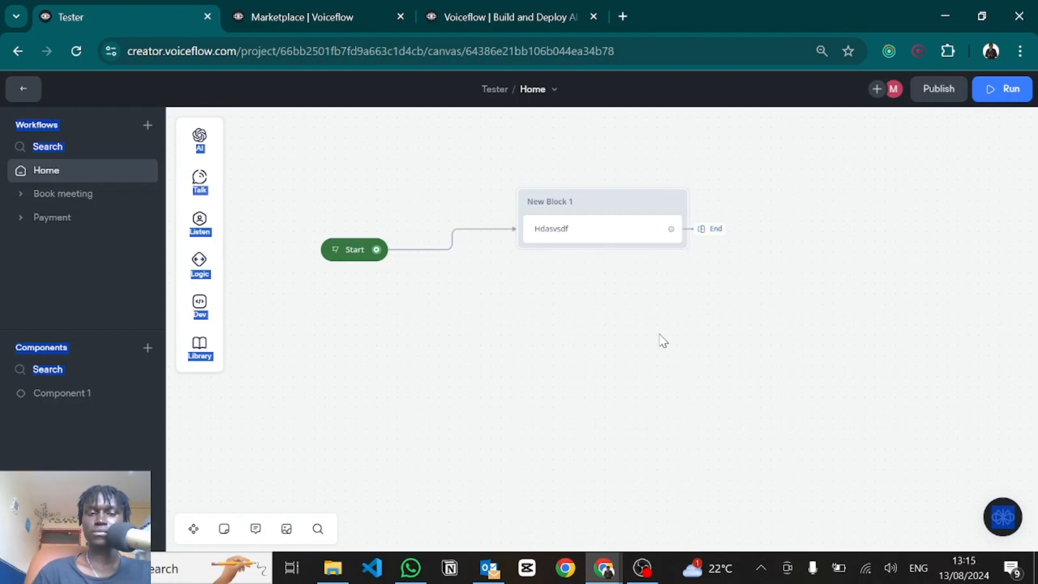
left_click(335, 252)
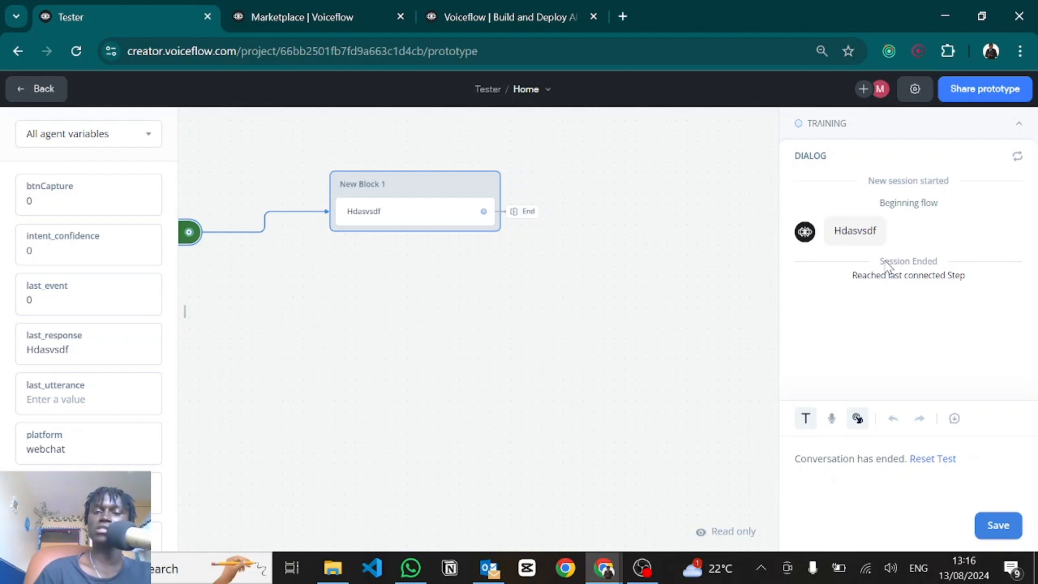
Step: Select New Block 1 and delete it, leaving only the Start block on Home
left_click_drag(823, 324, 490, 119)
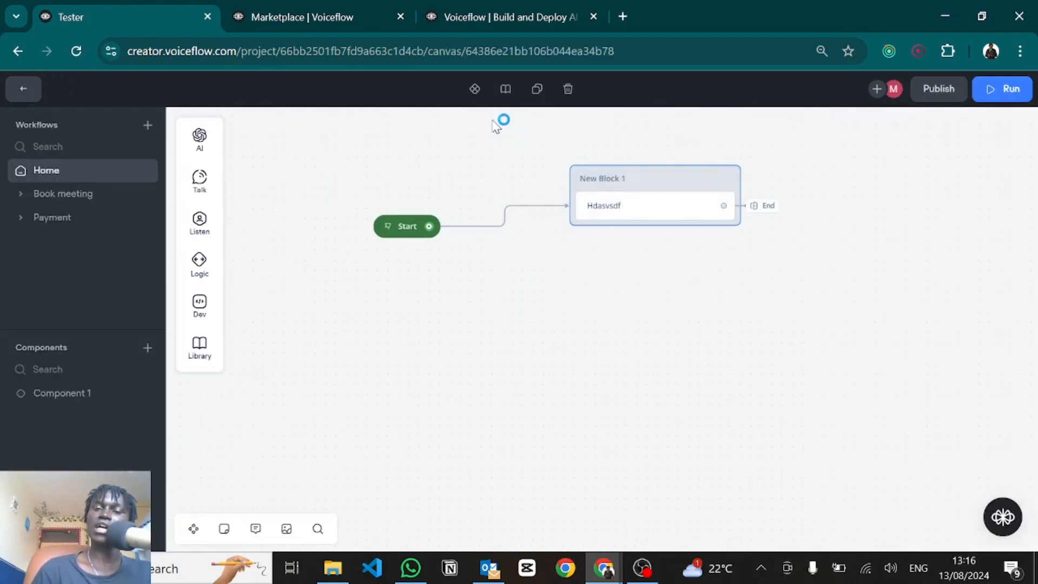
key("Delete")
mouse_move(197, 300)
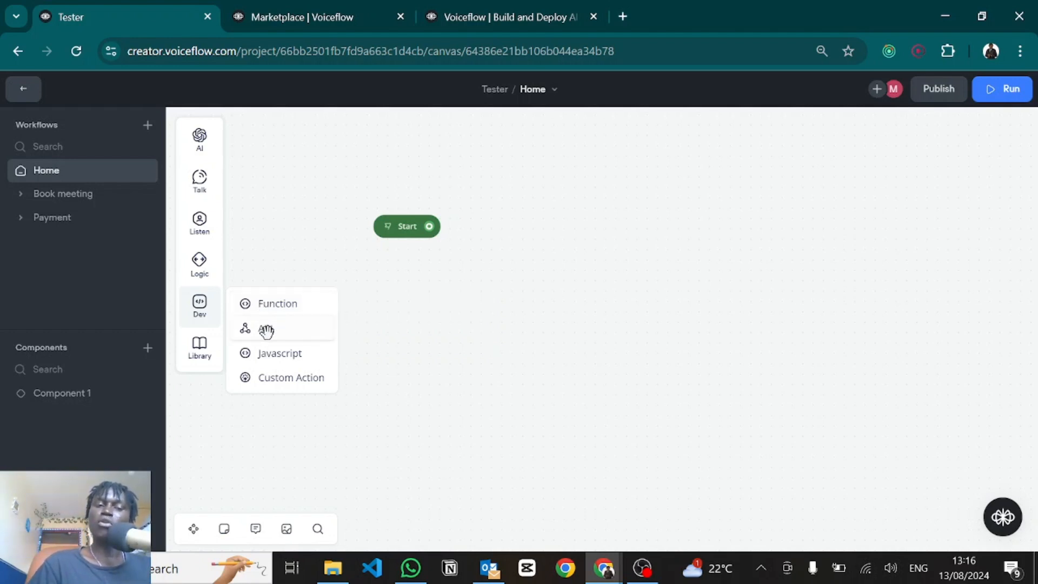
mouse_move(266, 331)
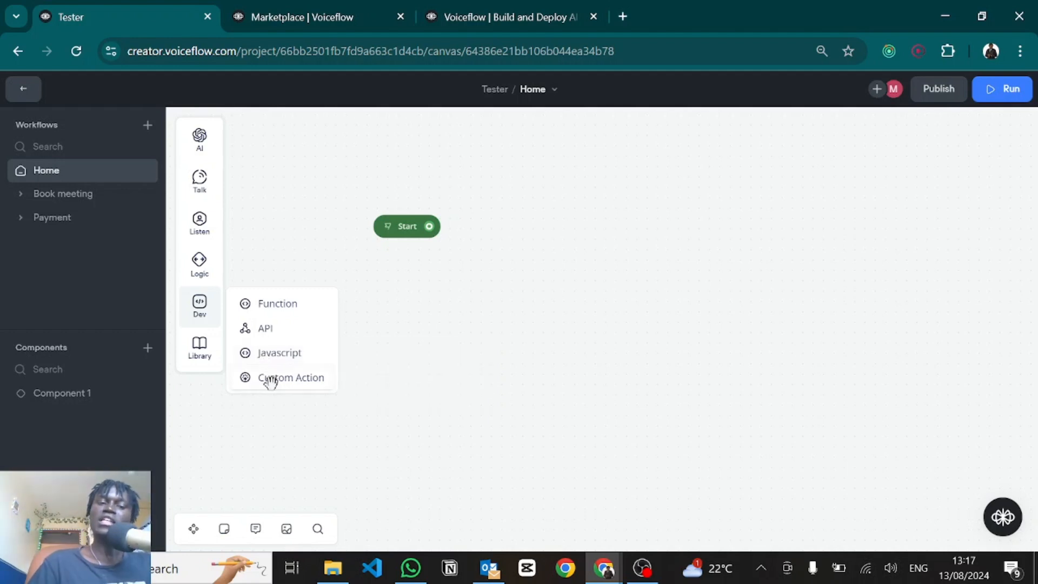
mouse_move(271, 382)
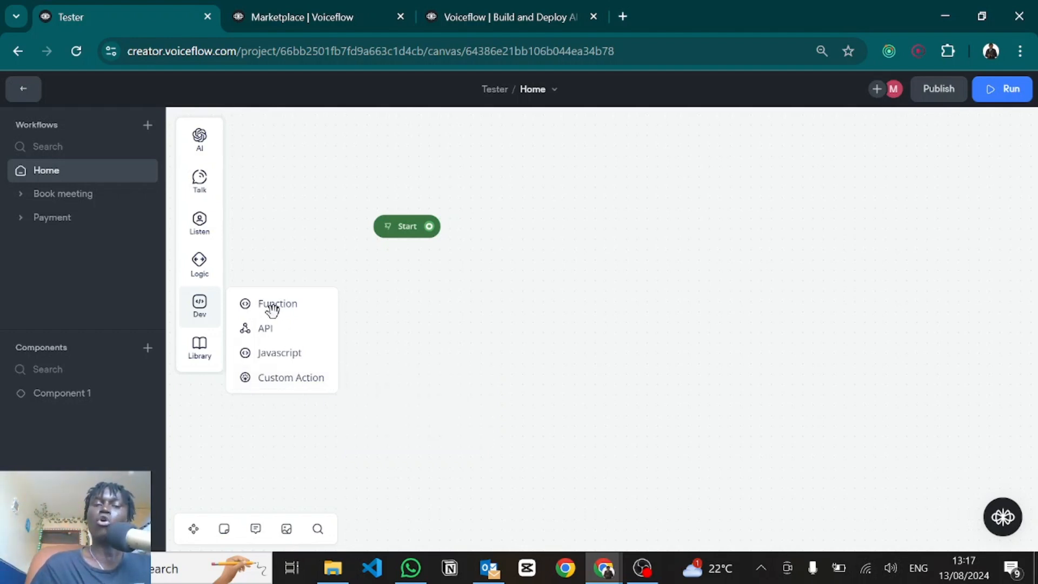
Step: Browse the Javascript Dev step and the Library's ready-made templates, including API Call Example
mouse_move(269, 304)
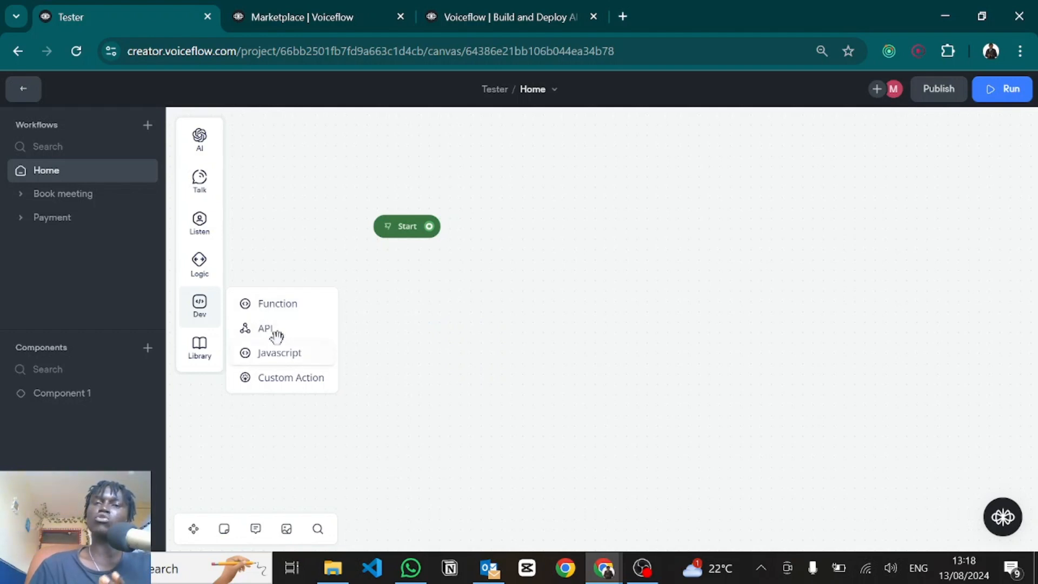
mouse_move(277, 336)
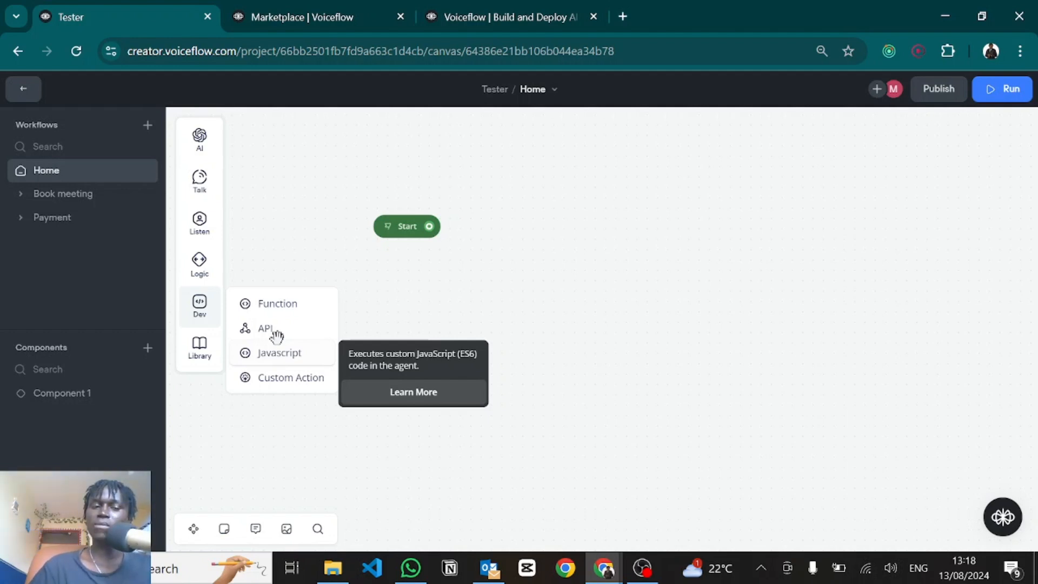
mouse_move(205, 363)
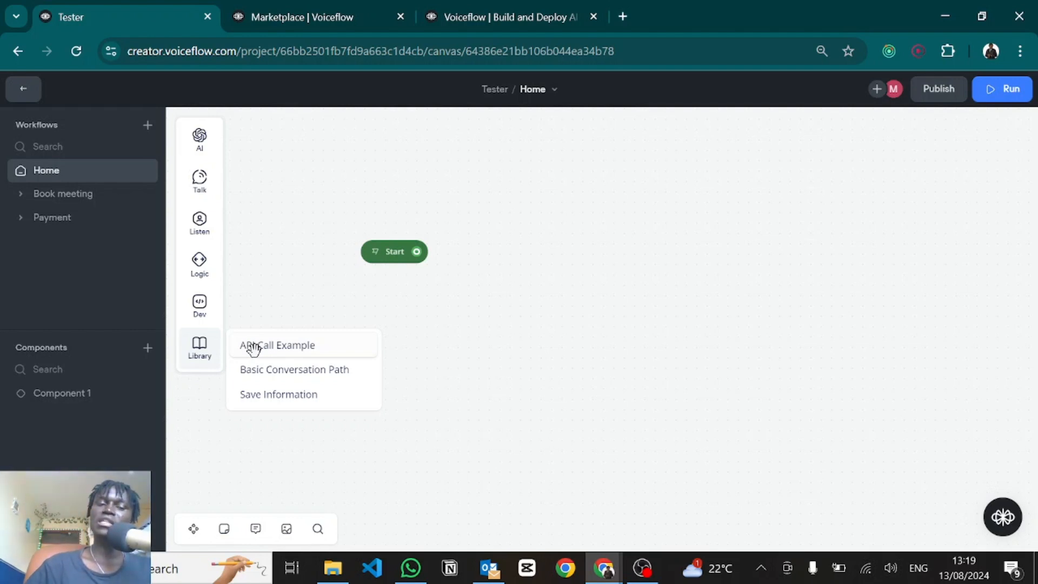
Step: Place the API Call Example template from Library onto the canvas and center its blocks
left_click_drag(254, 348, 564, 312)
scroll(468, 459, "down", 3)
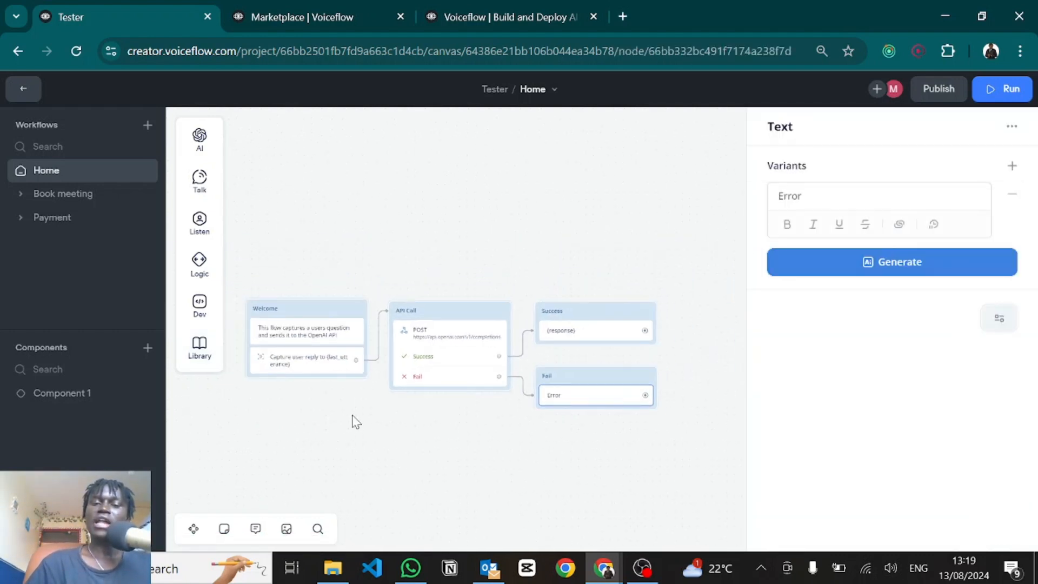
scroll(352, 421, "up", 2)
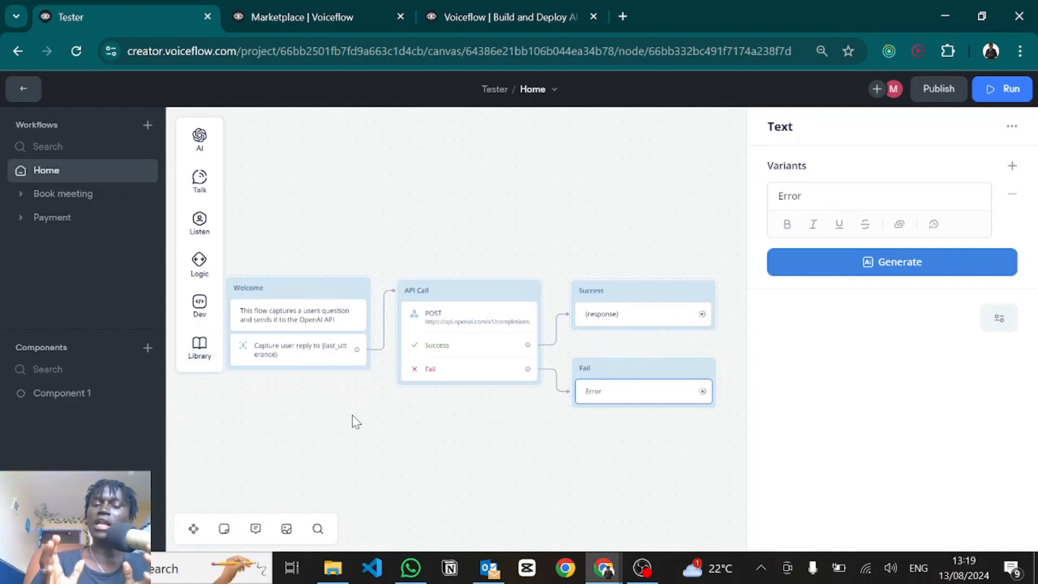
left_click_drag(313, 419, 427, 449)
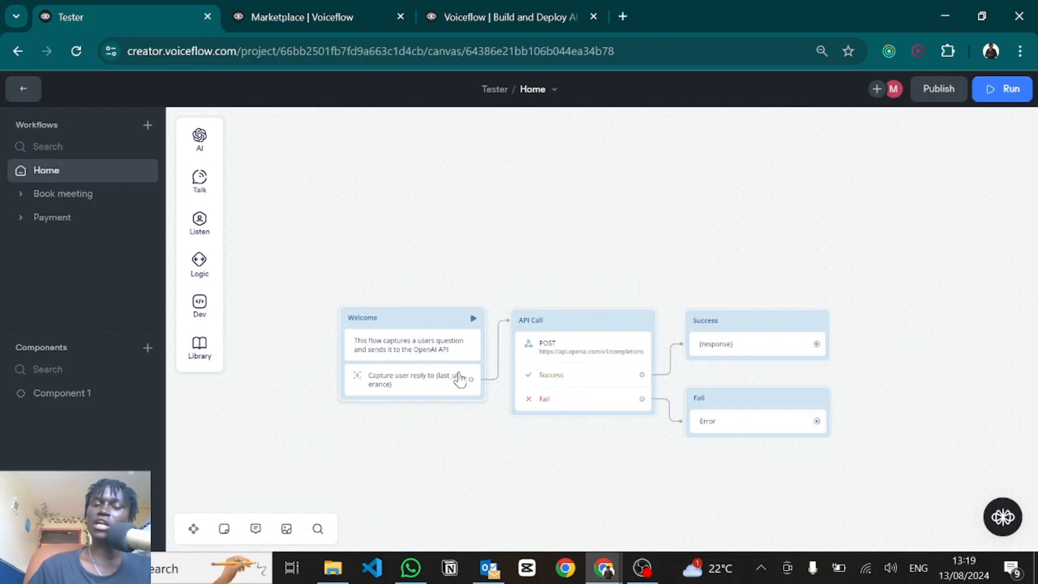
Step: Review the API Call step's POST request to the OpenAI completions URL and its Body
left_click(551, 346)
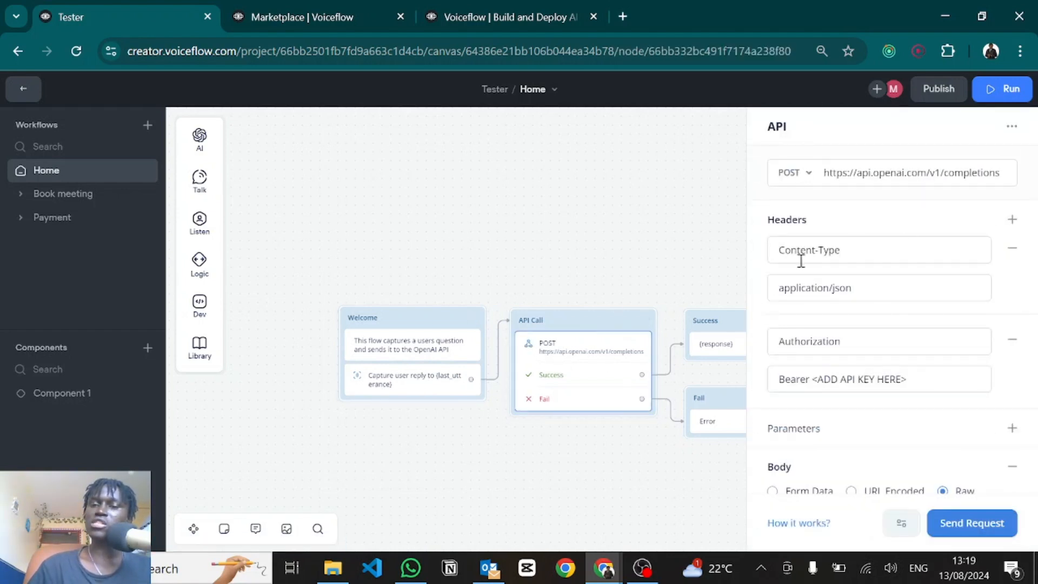
left_click(858, 179)
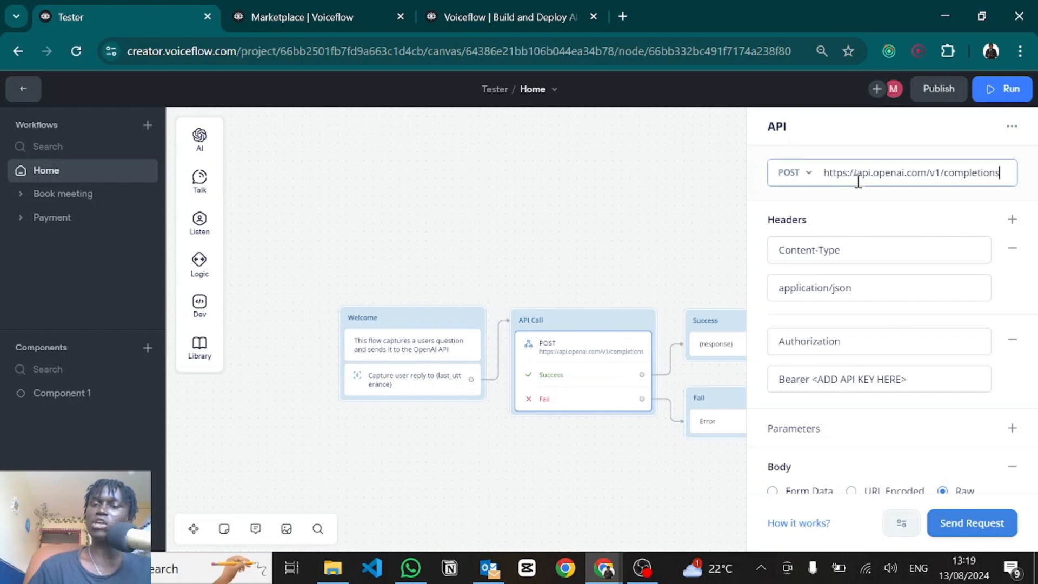
left_click(793, 173)
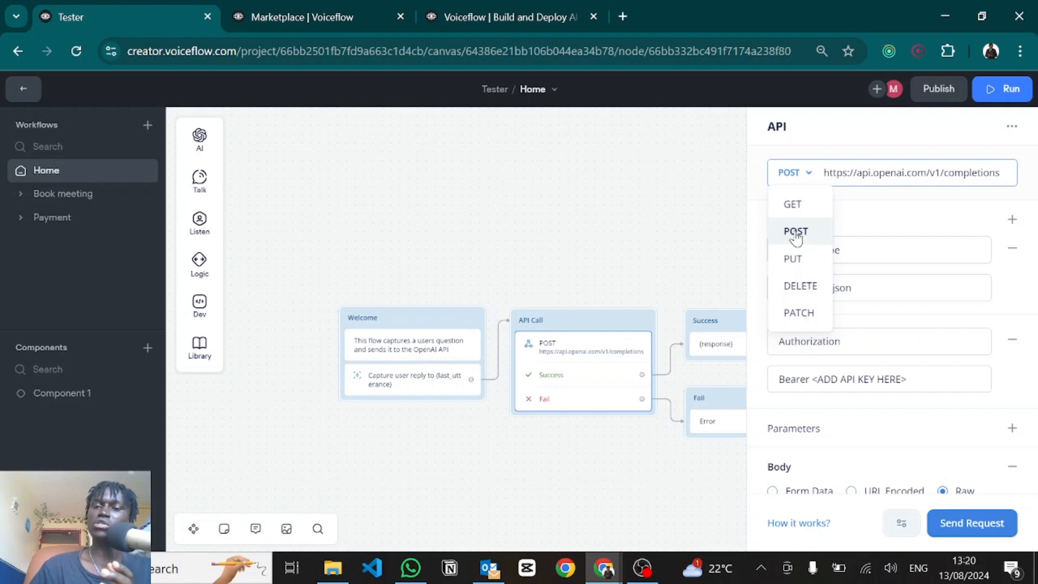
left_click(873, 214)
scroll(827, 277, "down", 2)
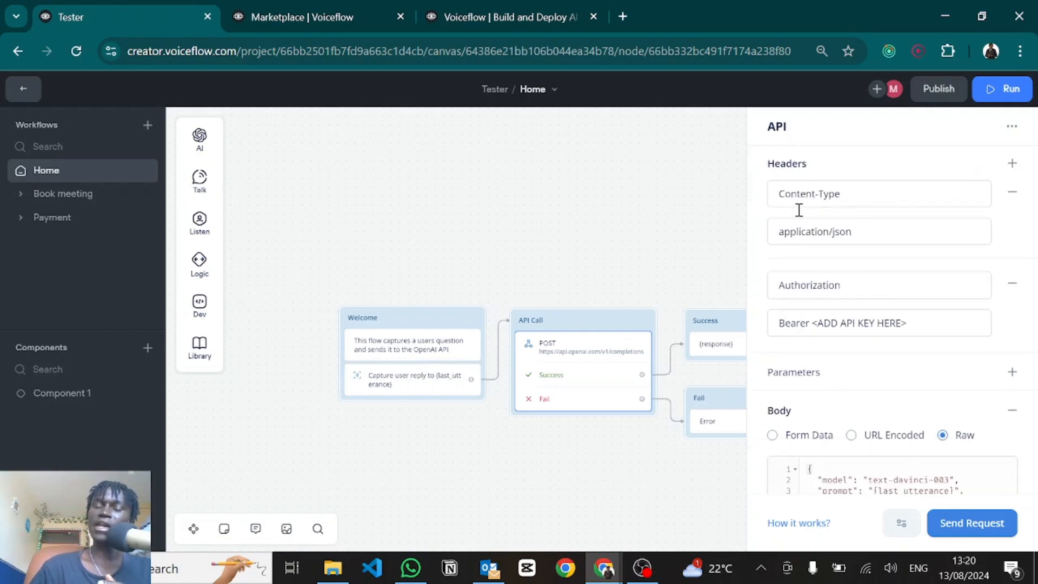
scroll(827, 332, "down", 1)
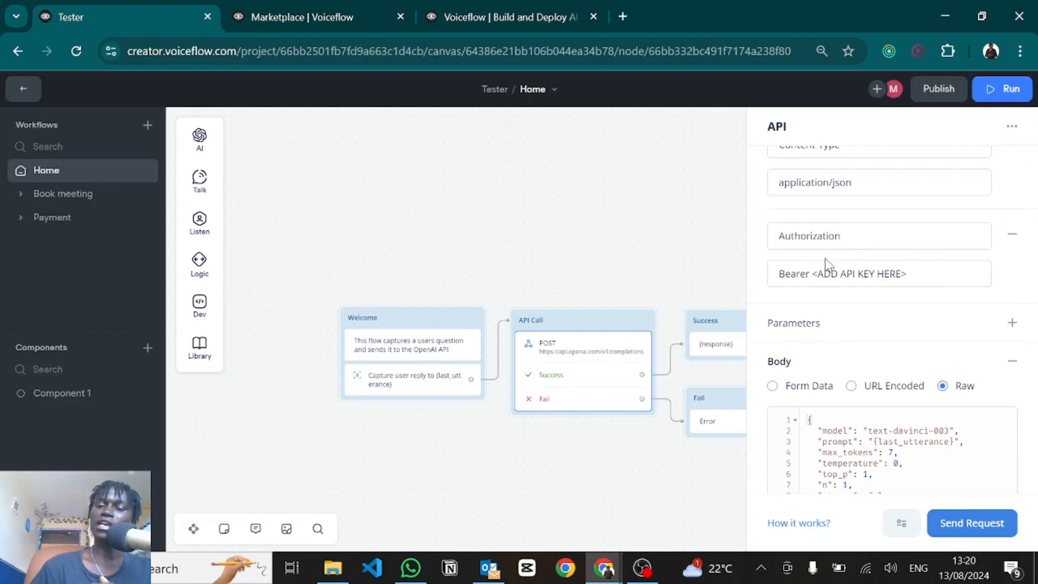
scroll(837, 287, "down", 3)
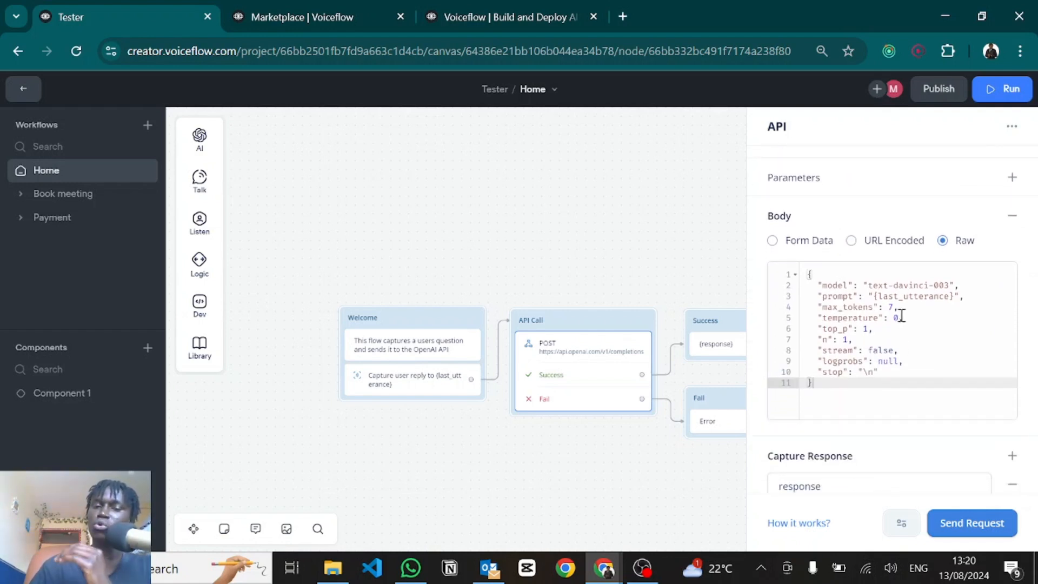
left_click(592, 276)
Step: Delete the four API template blocks, then ask the Tico assistant about component blocks
left_click_drag(338, 222, 836, 454)
key("Delete")
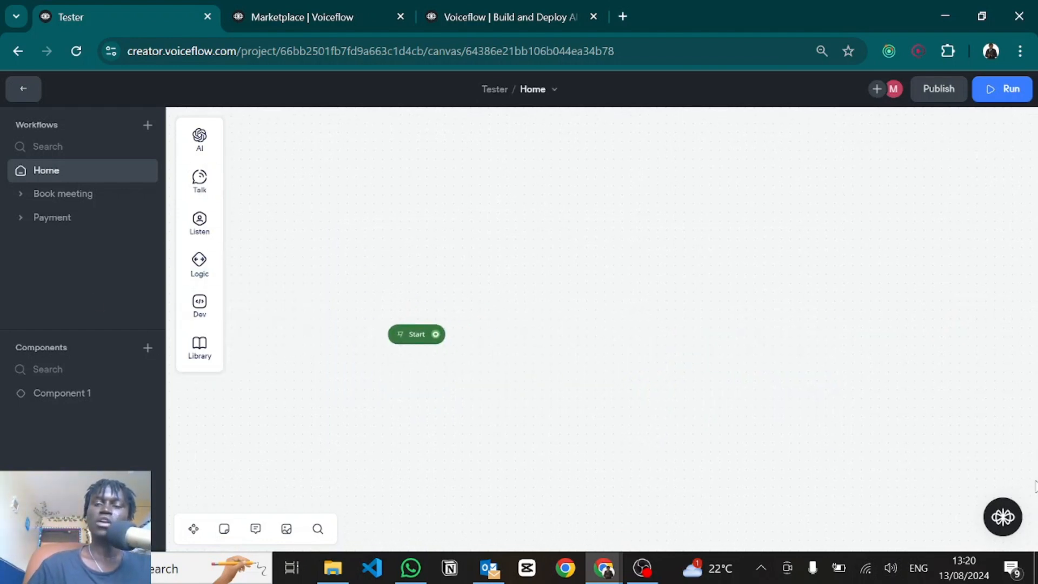
left_click(996, 522)
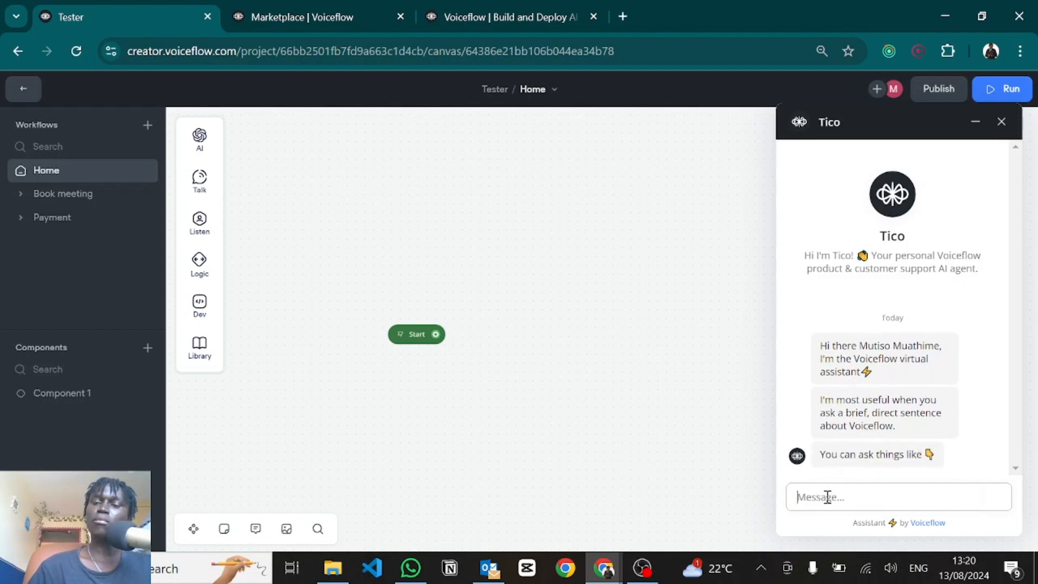
type("W")
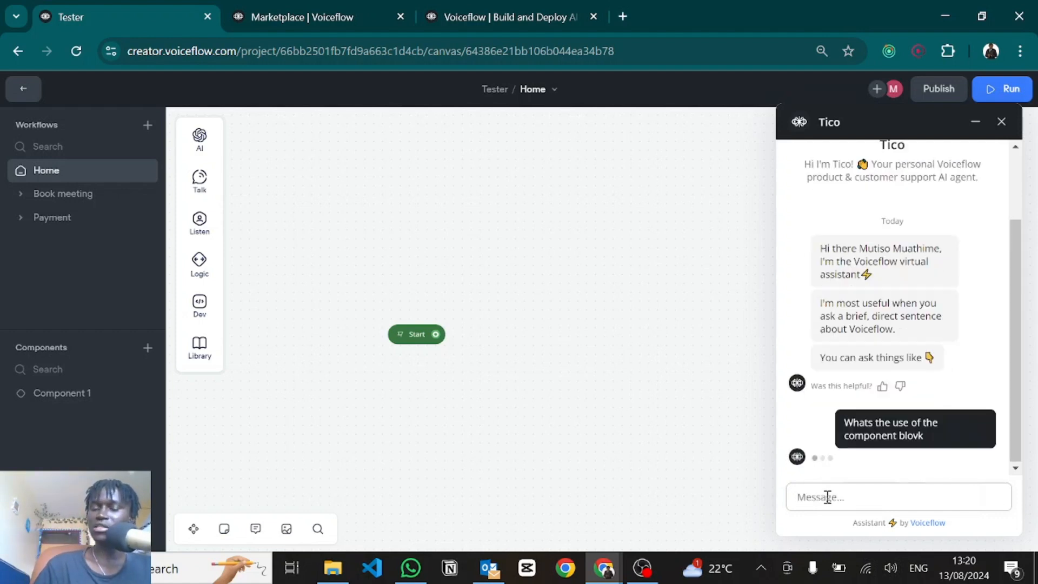
scroll(857, 378, "up", 6)
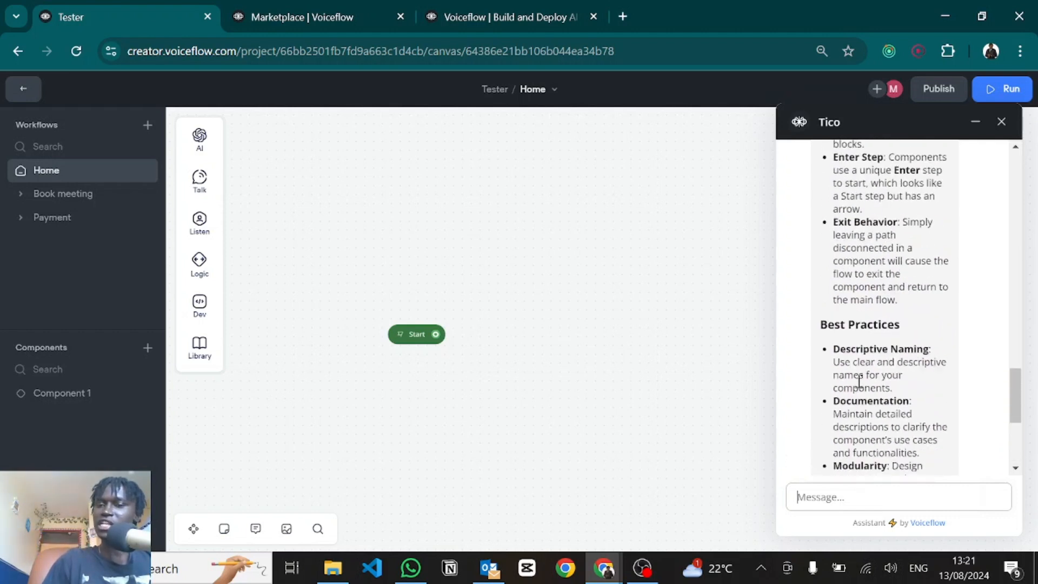
scroll(858, 381, "up", 10)
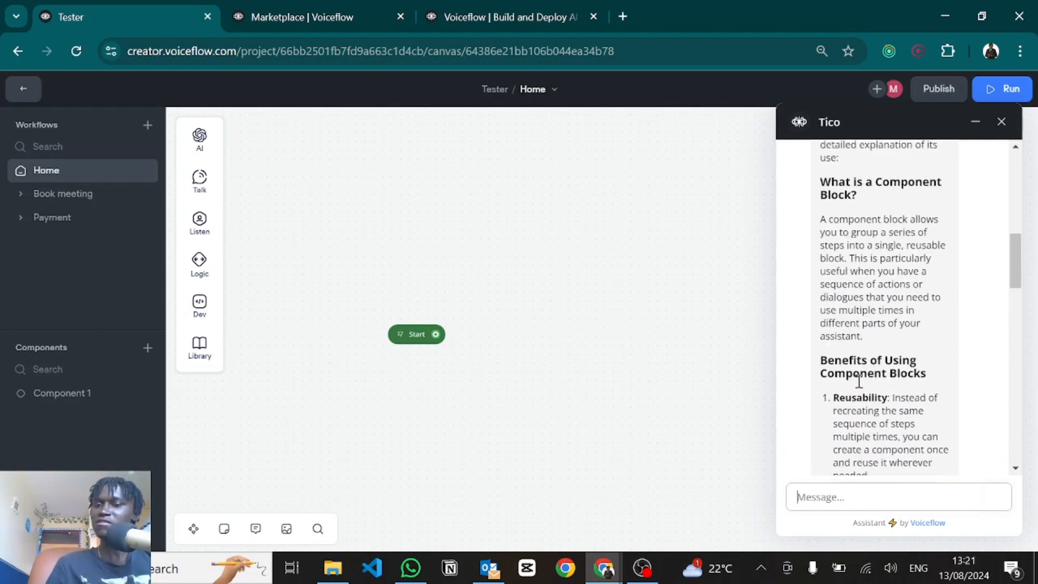
scroll(859, 384, "up", 3)
scroll(857, 375, "down", 2)
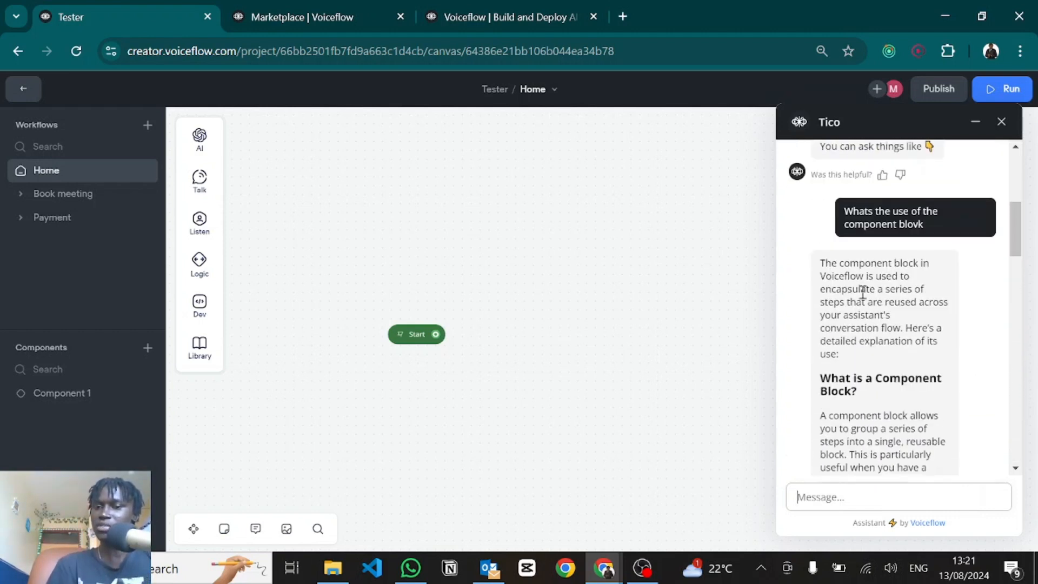
scroll(871, 378, "down", 1)
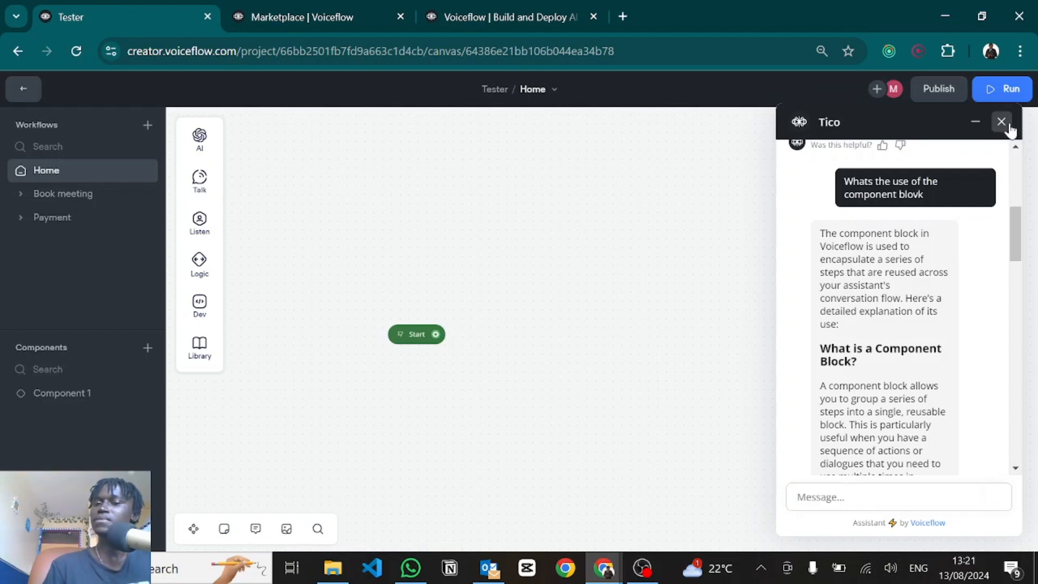
Step: End the Tico chat and reposition the canvas so Start sits lower down
left_click(1001, 122)
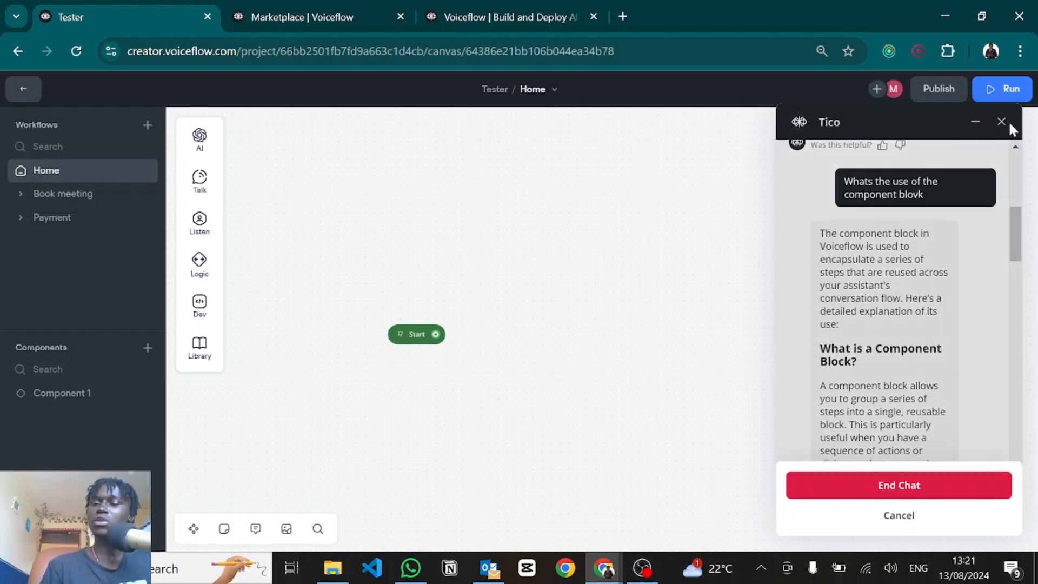
left_click(865, 481)
left_click_drag(281, 234, 248, 299)
mouse_move(216, 146)
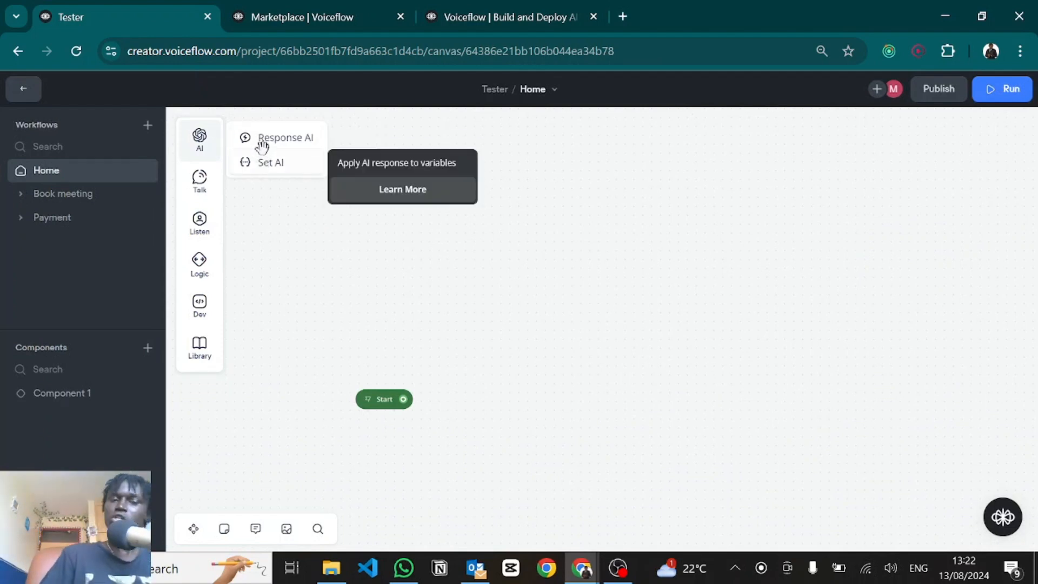
Step: Add a Response AI step from Start as New Block 1
mouse_move(260, 139)
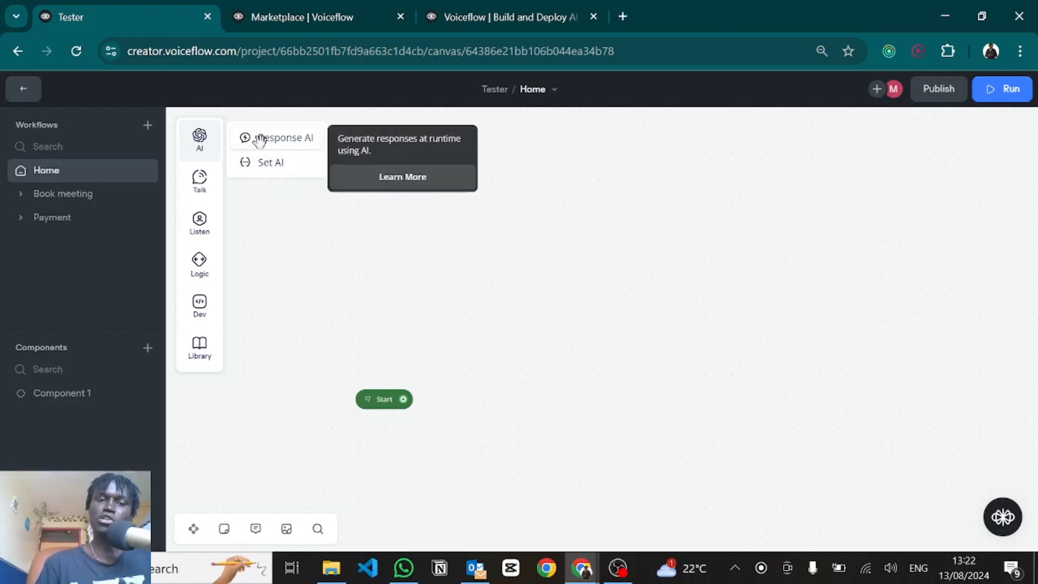
left_click_drag(260, 140, 687, 285)
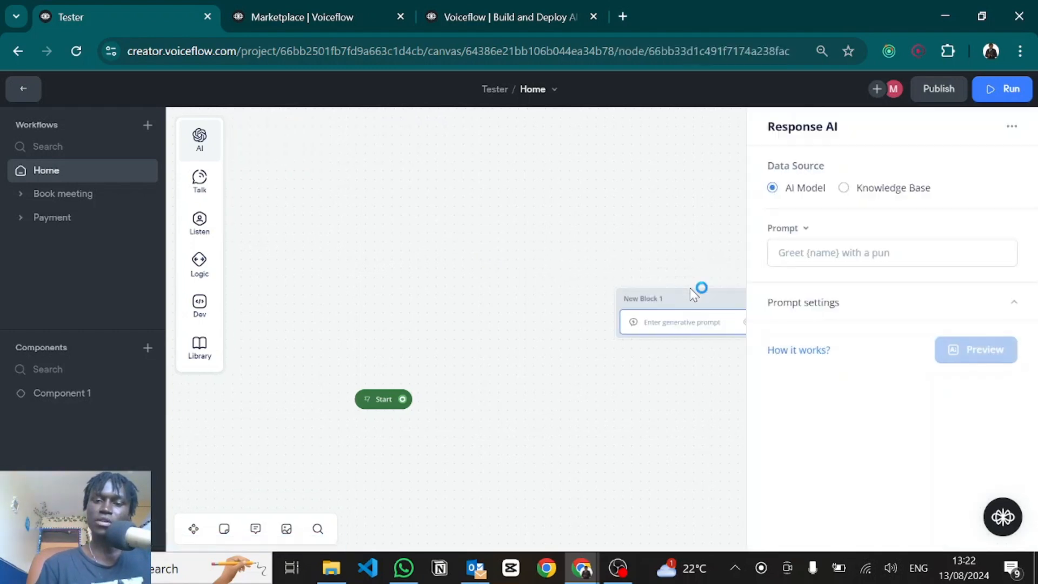
left_click(440, 398)
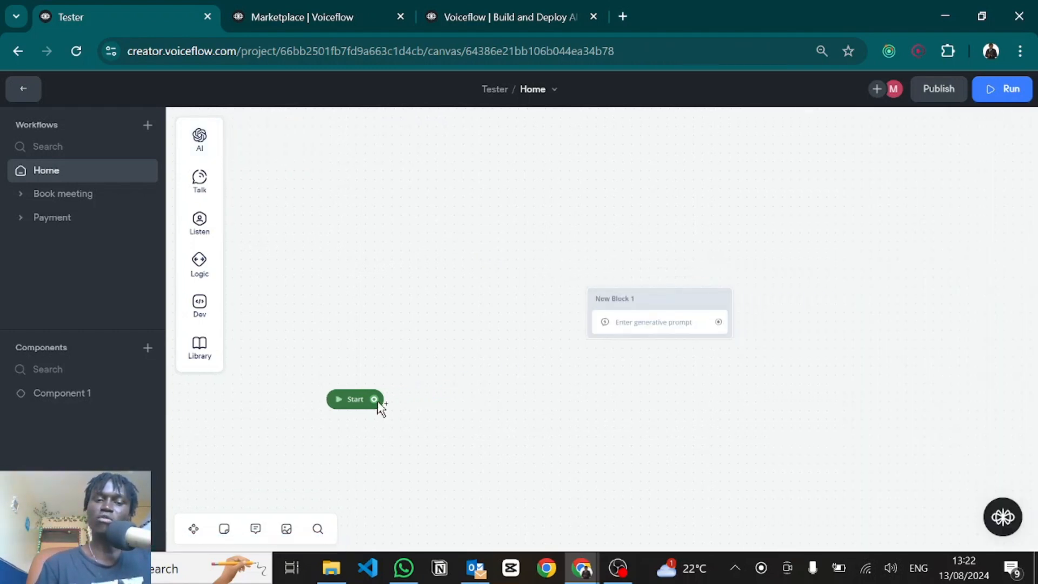
Step: Branch a Capture step off Start as New Block 2 and connect it to New Block 1
left_click_drag(377, 403, 481, 437)
mouse_move(528, 432)
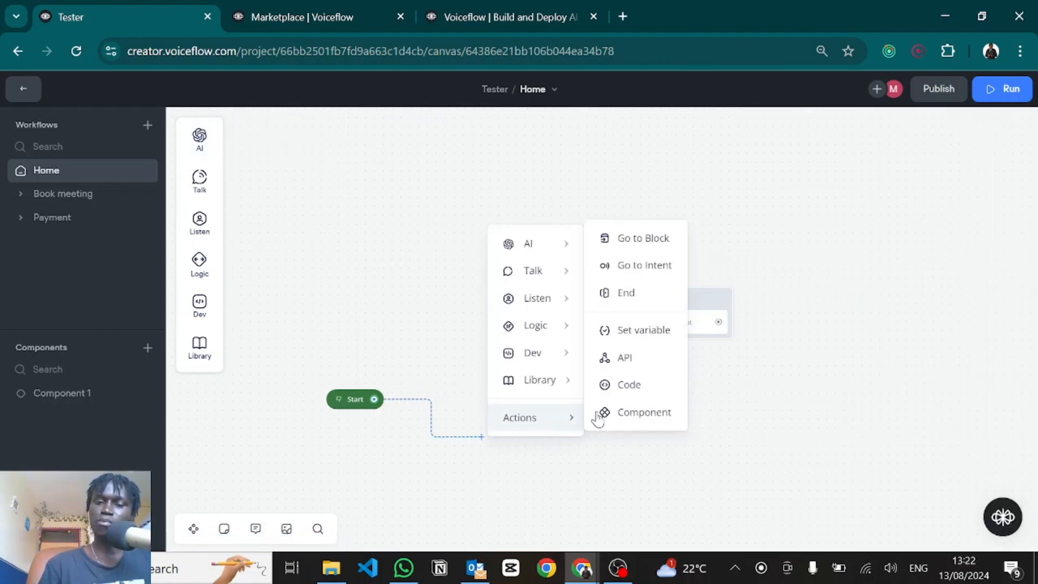
mouse_move(535, 296)
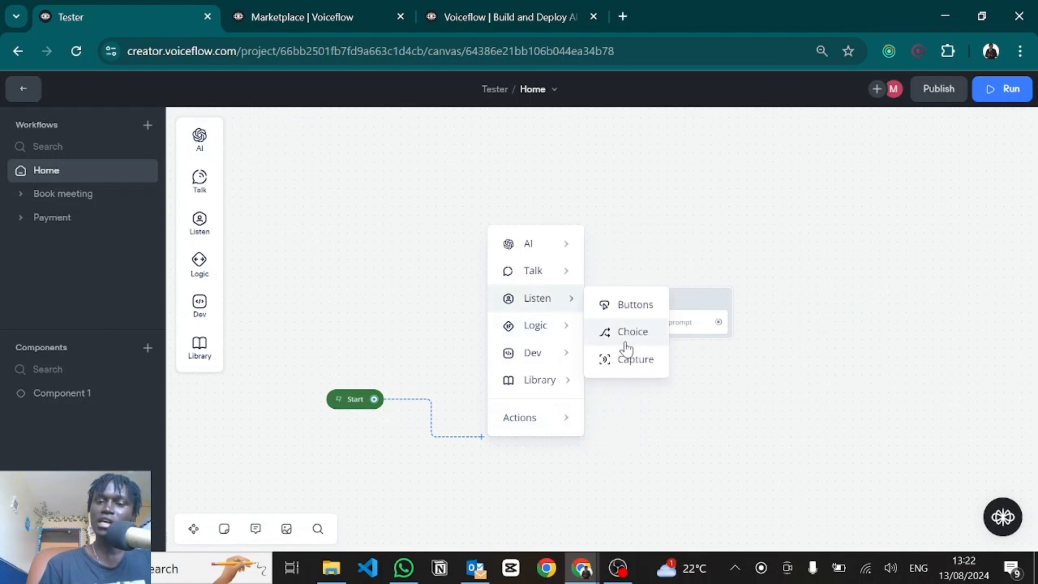
left_click(627, 362)
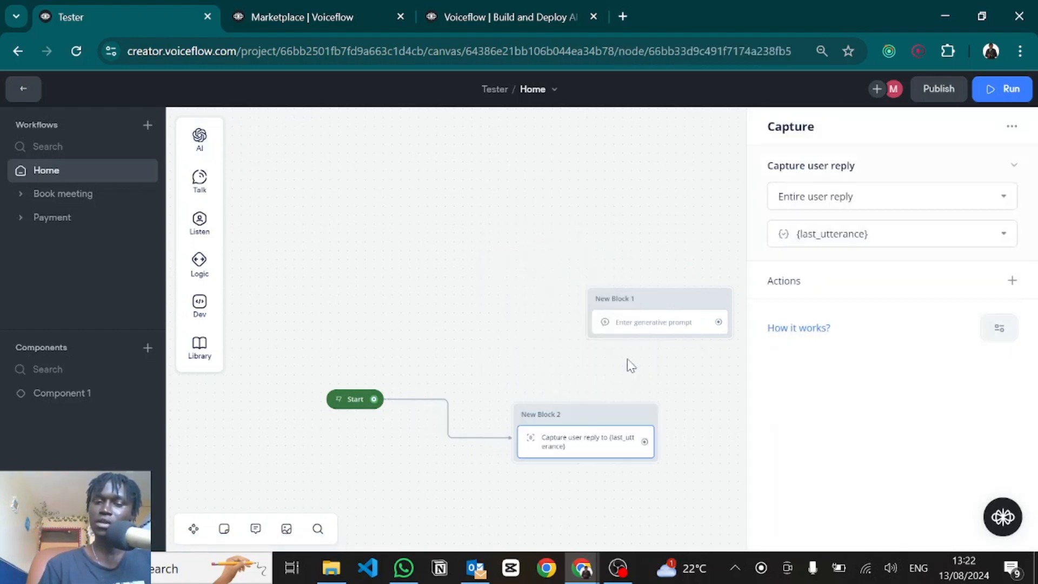
left_click_drag(592, 418, 480, 318)
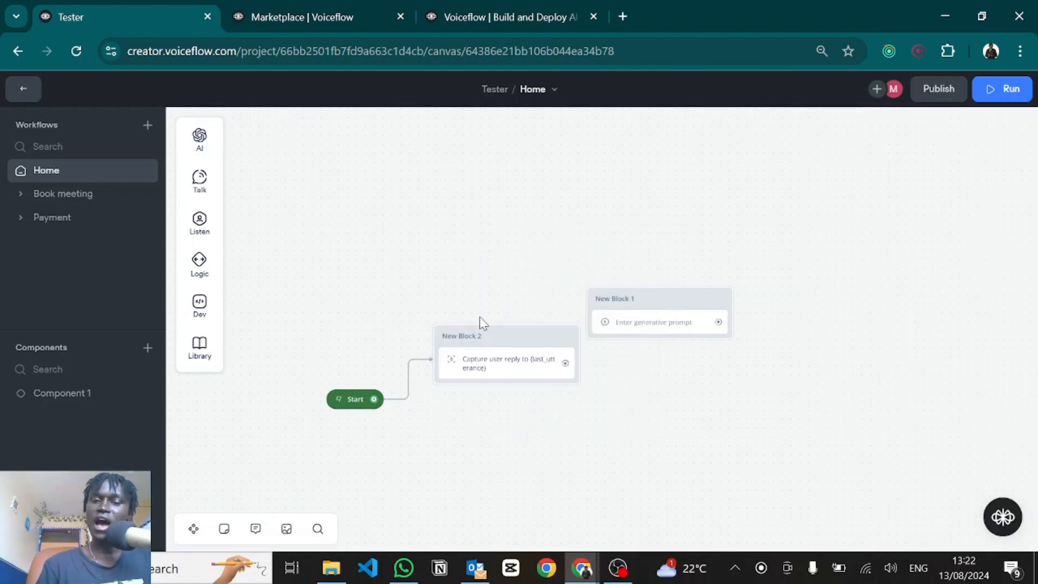
left_click_drag(541, 347, 595, 316)
left_click(657, 333)
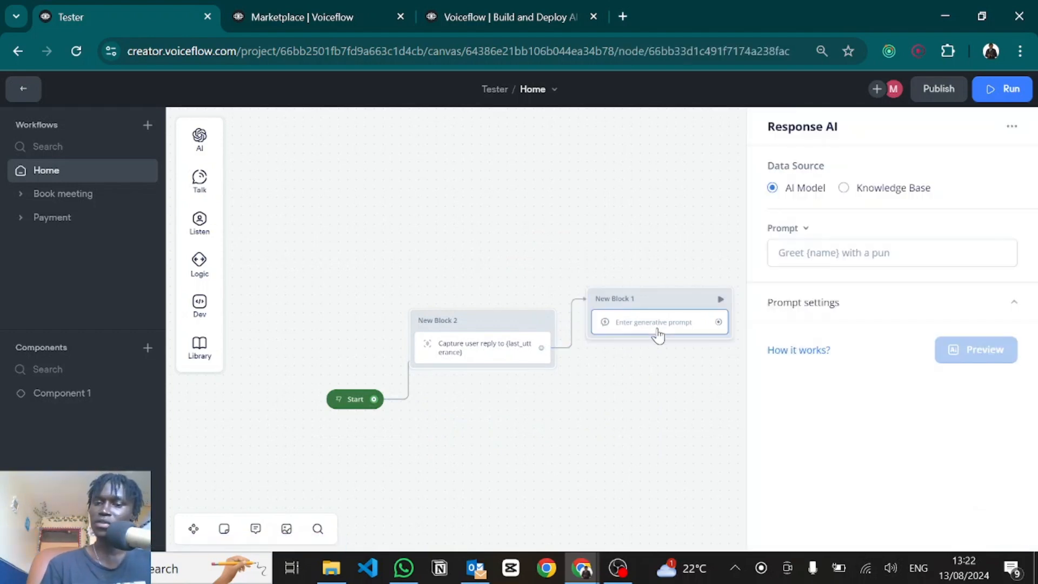
Step: Set Data Source to Knowledge Base, Question to {last_utterance}, and instructions 'Give a response based on info in the Knowledge base'
left_click(842, 189)
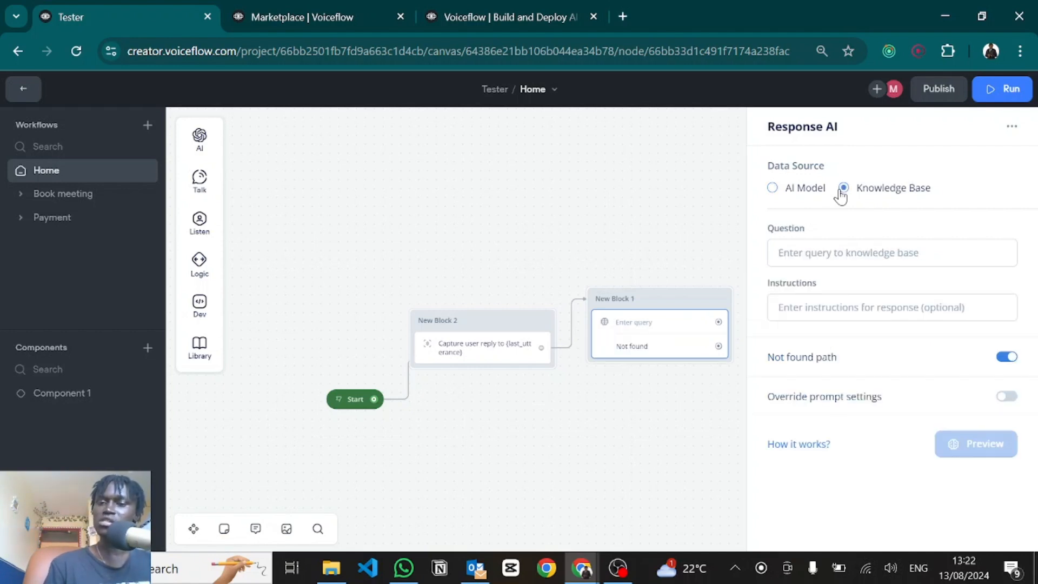
left_click(808, 253)
type("{las")
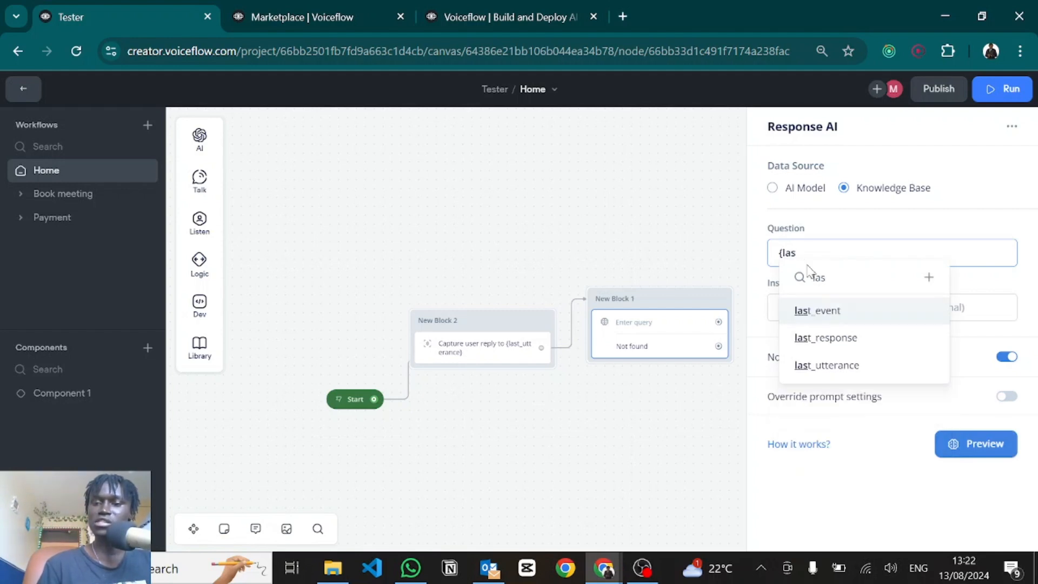
left_click(817, 365)
left_click(825, 317)
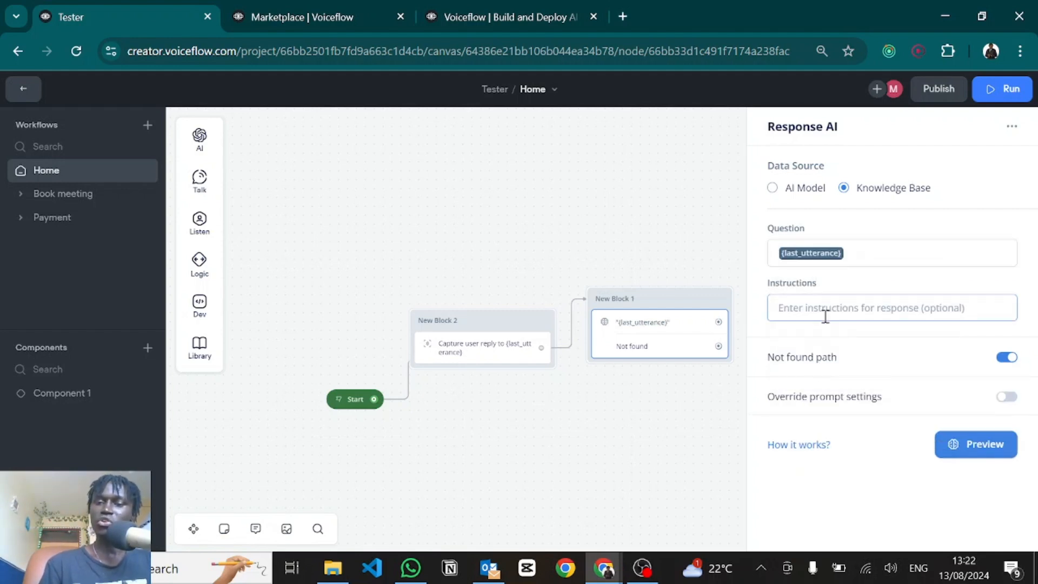
type("Give a response based on info in the Knowledge base")
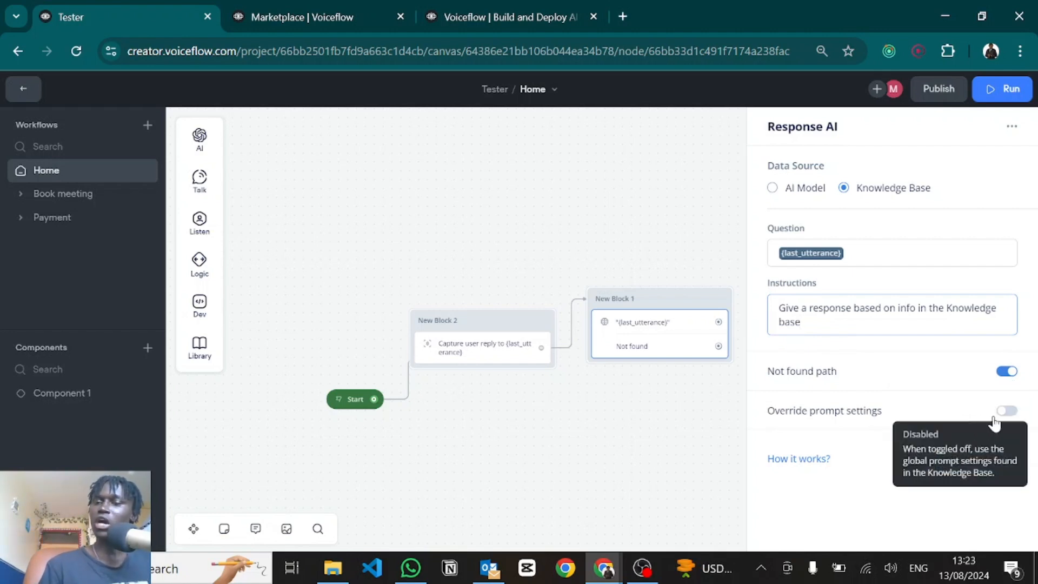
Step: Turn on Override prompt settings and browse the AI model list, keeping GPT-3.5 Turbo
left_click(996, 416)
scroll(996, 422, "down", 2)
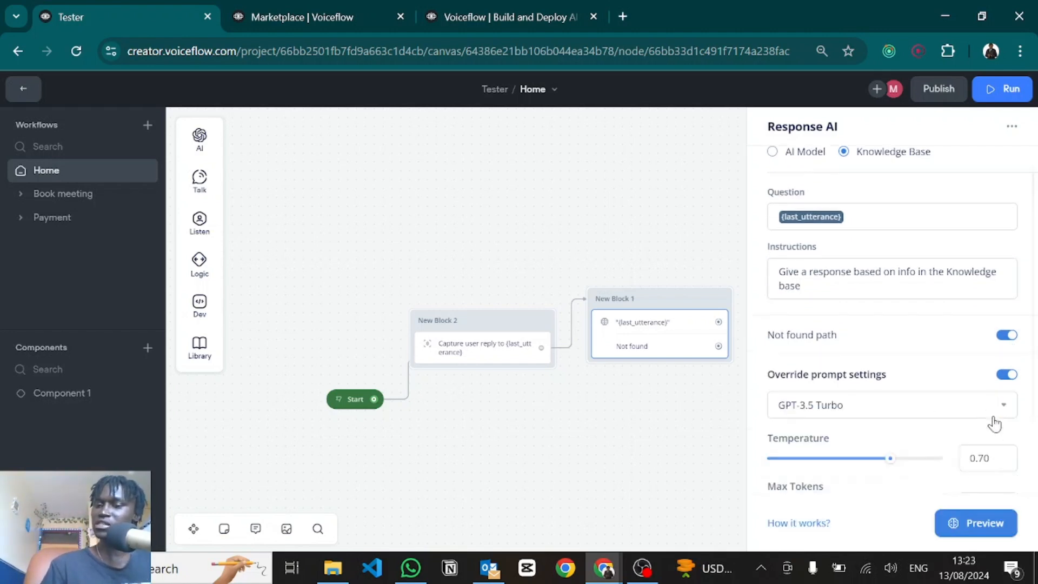
left_click(835, 357)
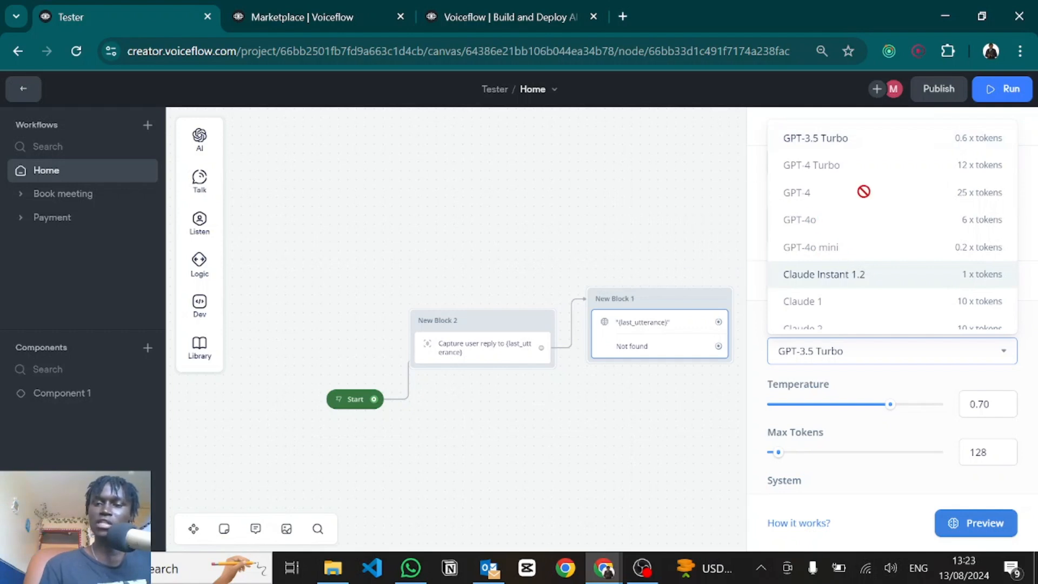
mouse_move(859, 220)
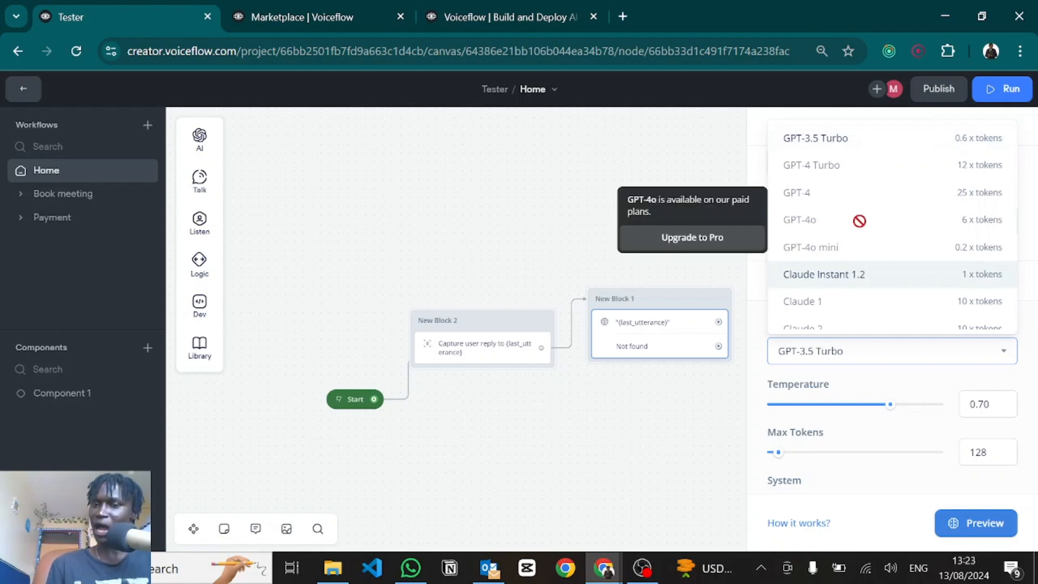
mouse_move(821, 251)
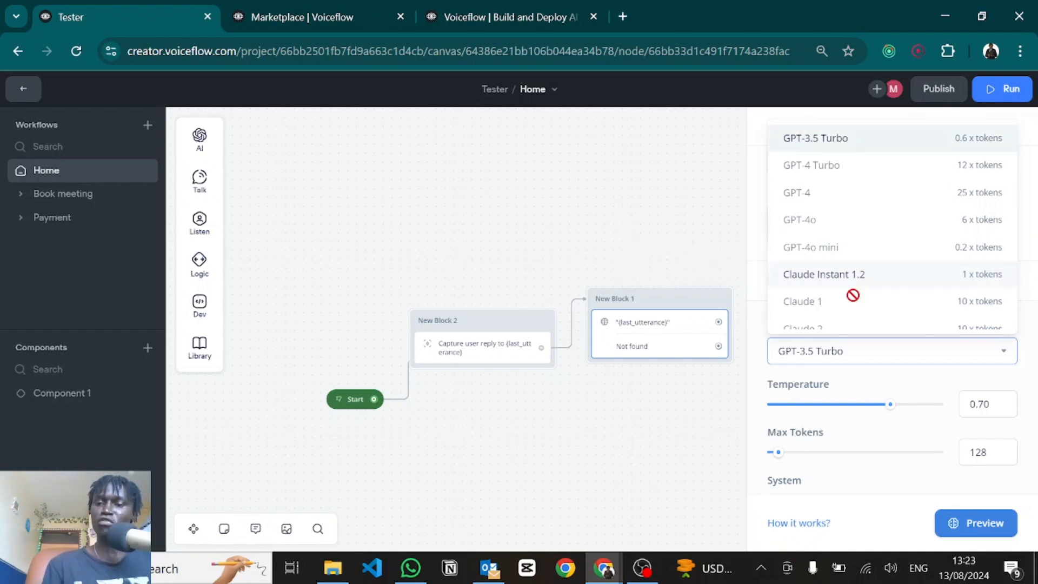
scroll(847, 291, "down", 2)
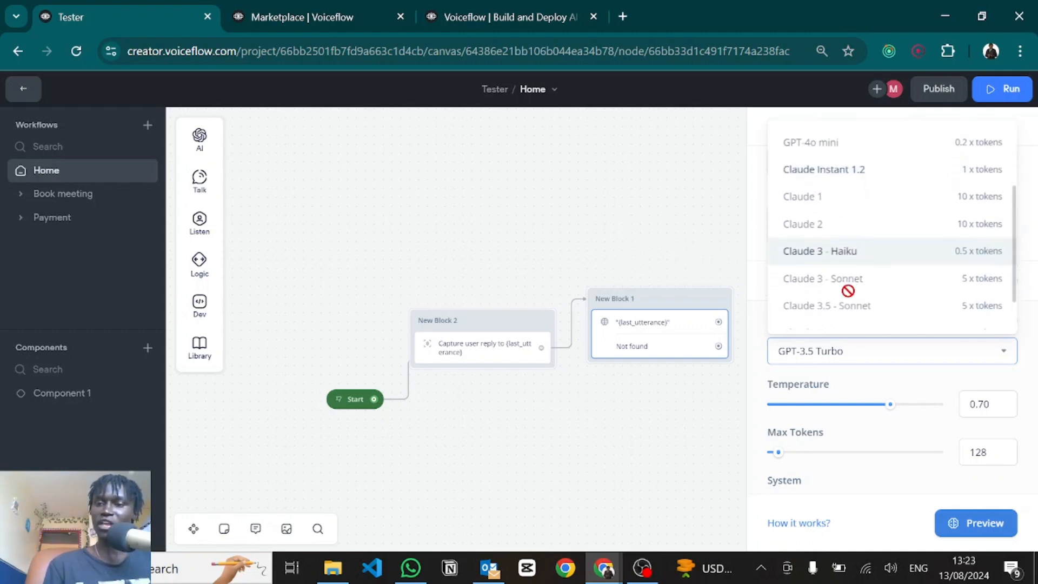
scroll(847, 291, "down", 1)
mouse_move(848, 290)
scroll(848, 290, "up", 3)
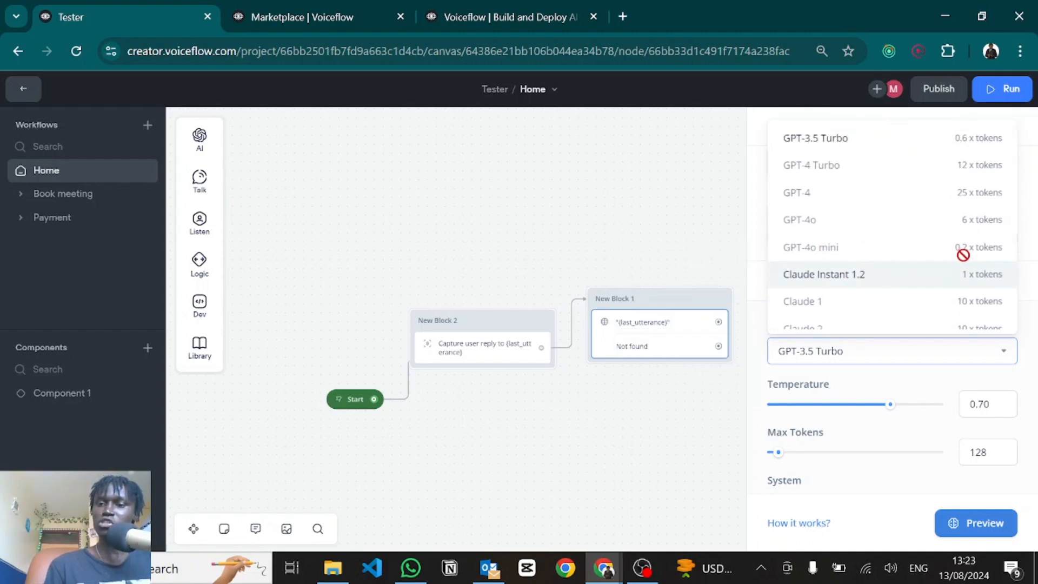
mouse_move(974, 249)
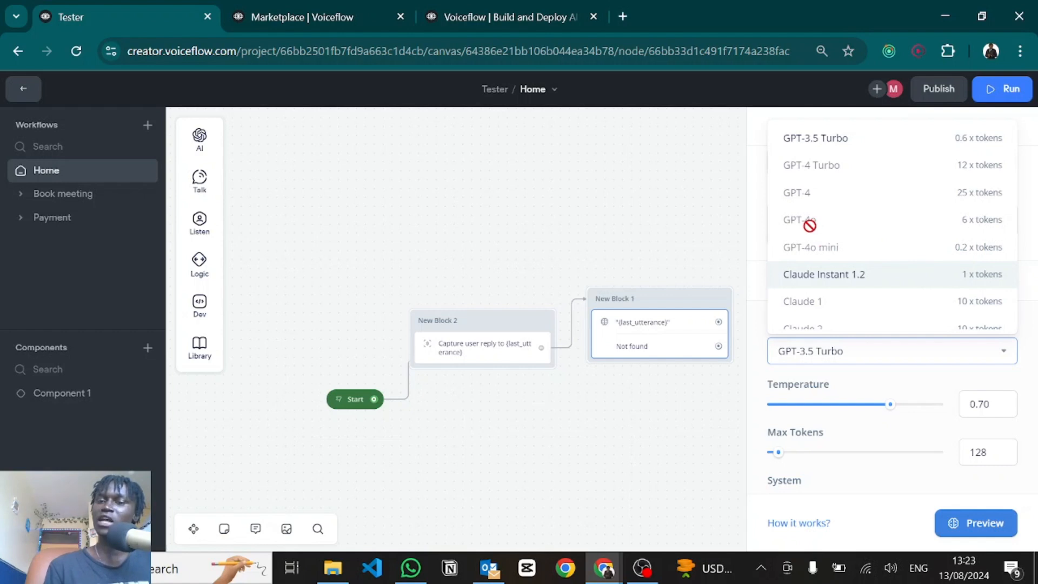
mouse_move(808, 224)
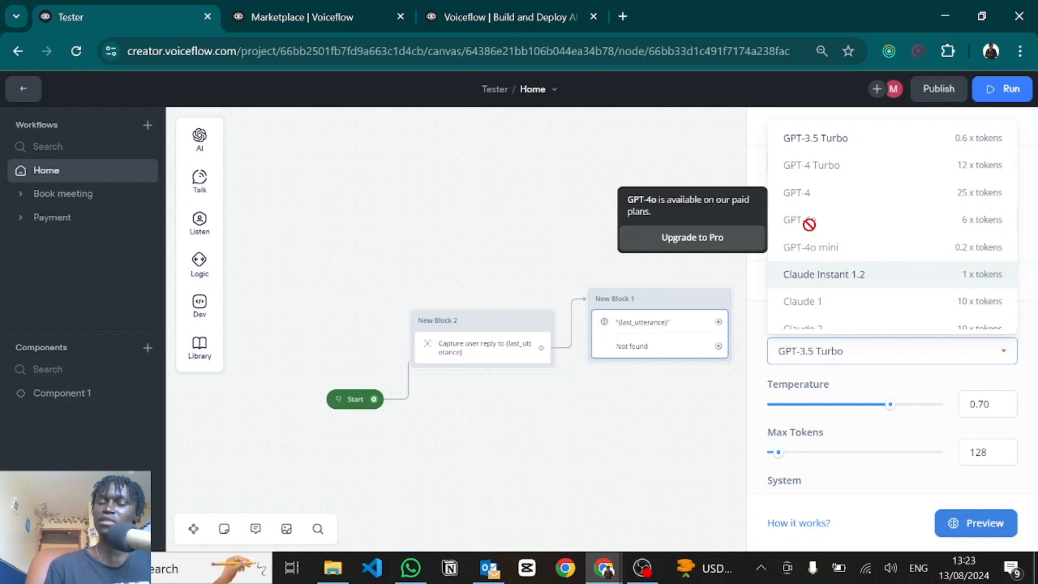
left_click(908, 359)
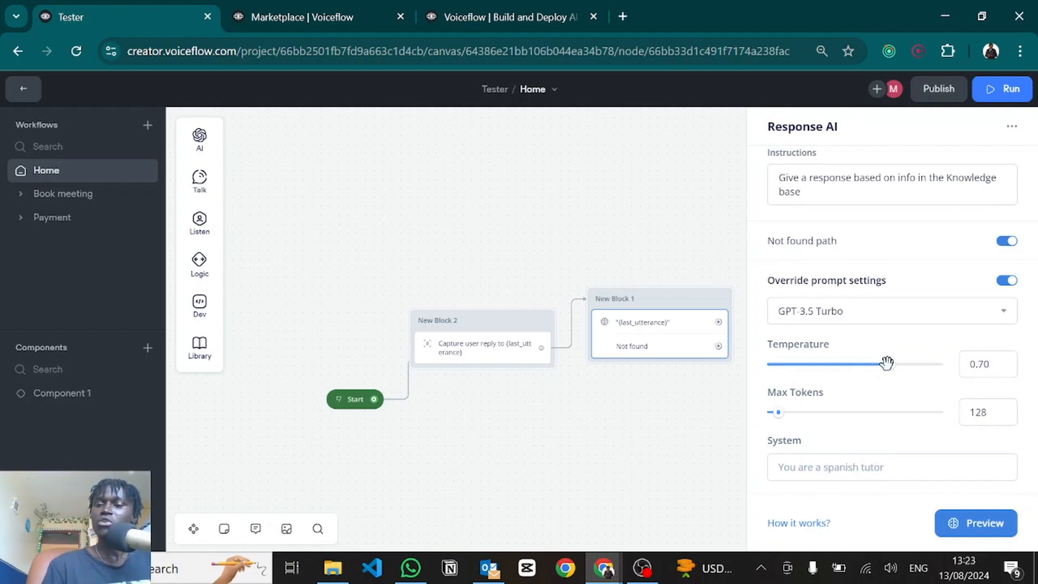
Step: Drag the Temperature slider down to 0.00, leaving GPT-3.5 Turbo and 128 max tokens
left_click_drag(886, 363, 855, 364)
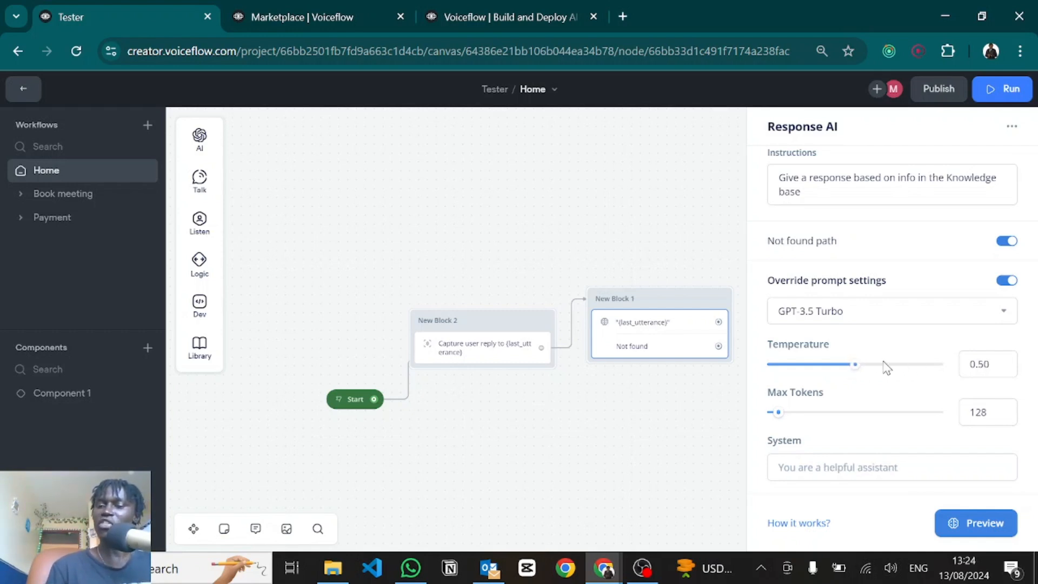
left_click_drag(855, 364, 900, 364)
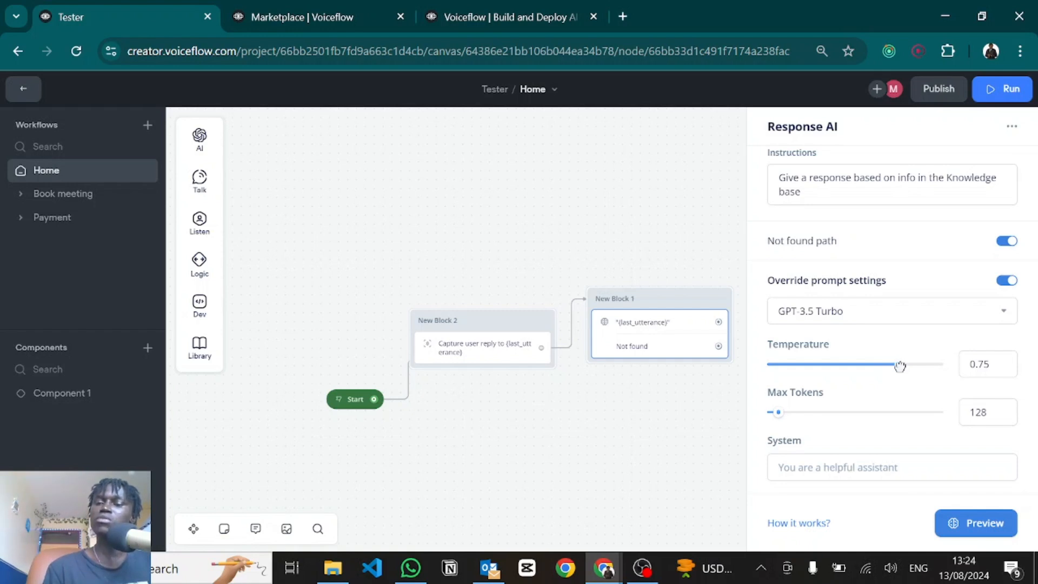
left_click_drag(899, 366, 744, 366)
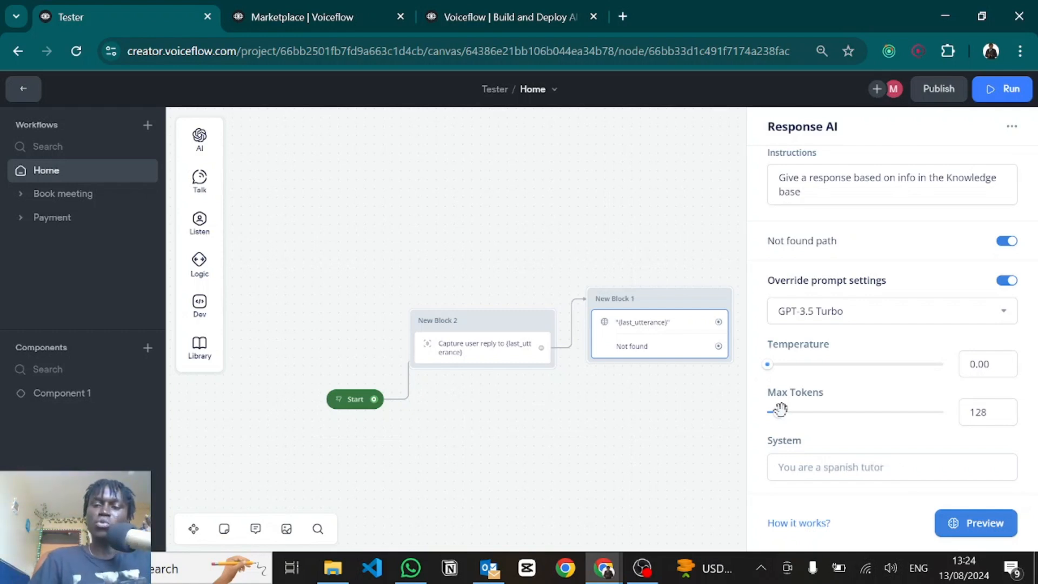
left_click(801, 468)
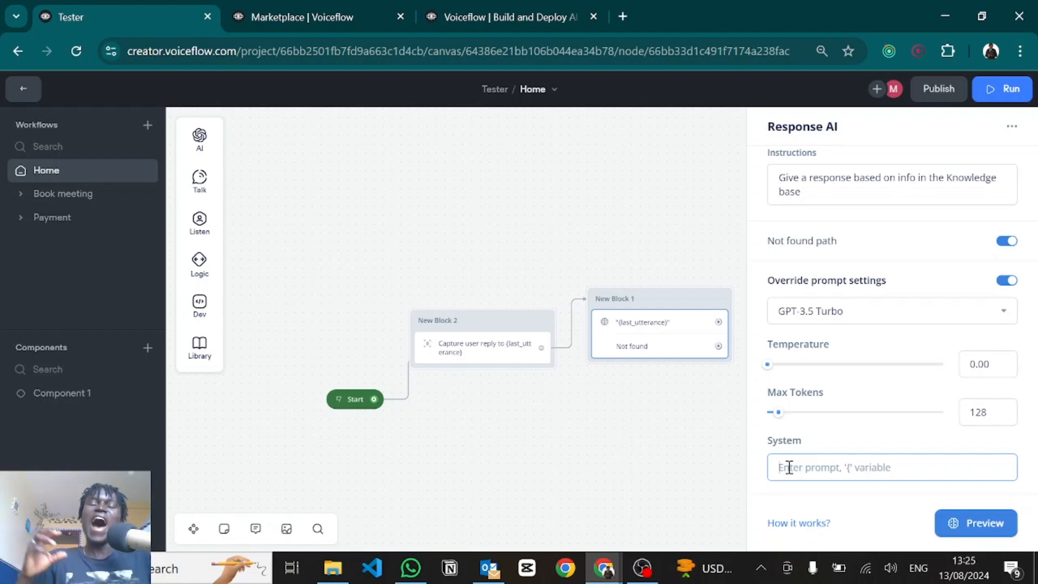
scroll(822, 456, "up", 3)
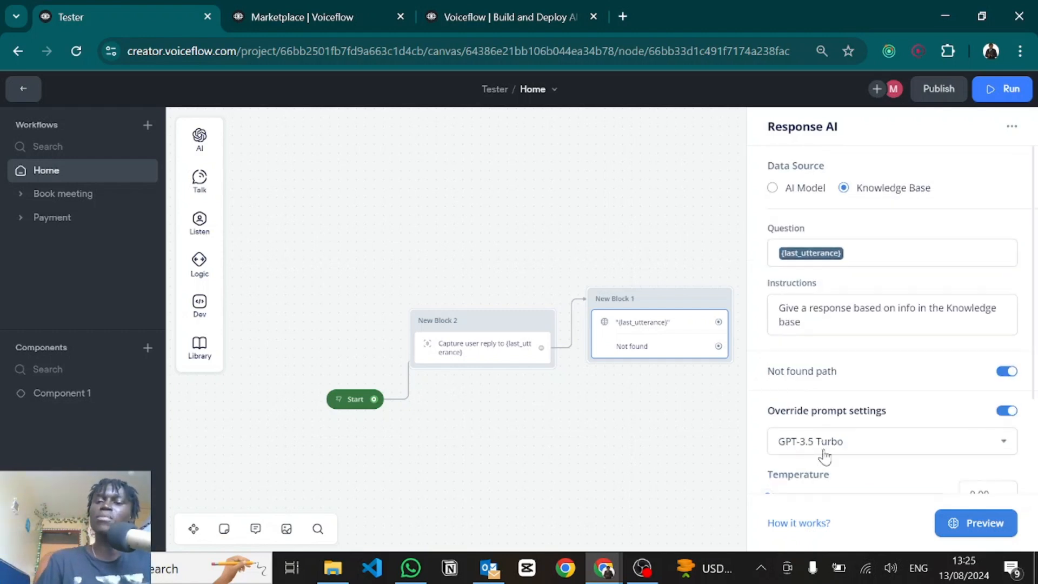
mouse_move(828, 359)
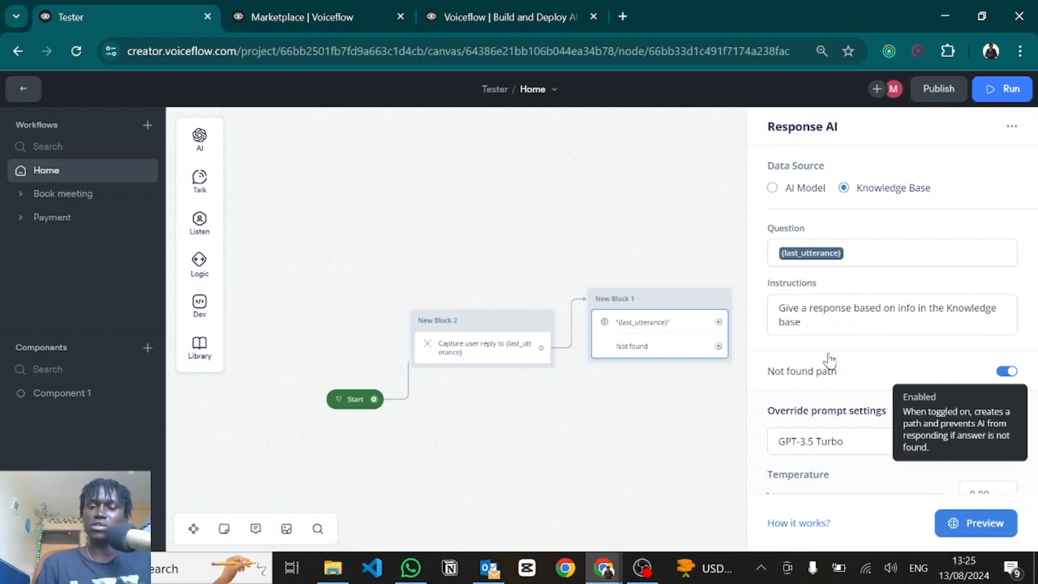
scroll(903, 324, "down", 2)
scroll(852, 396, "up", 2)
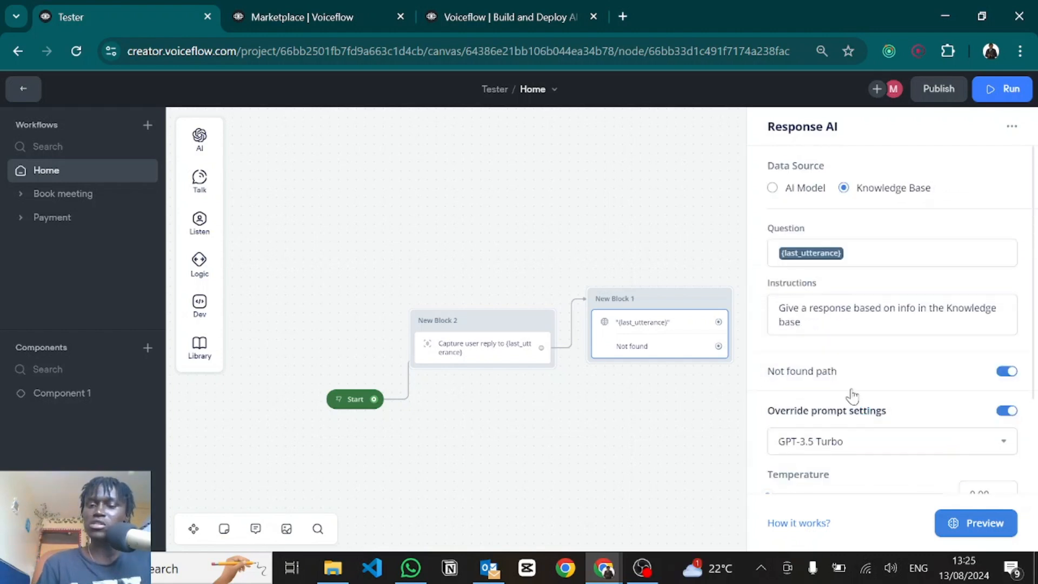
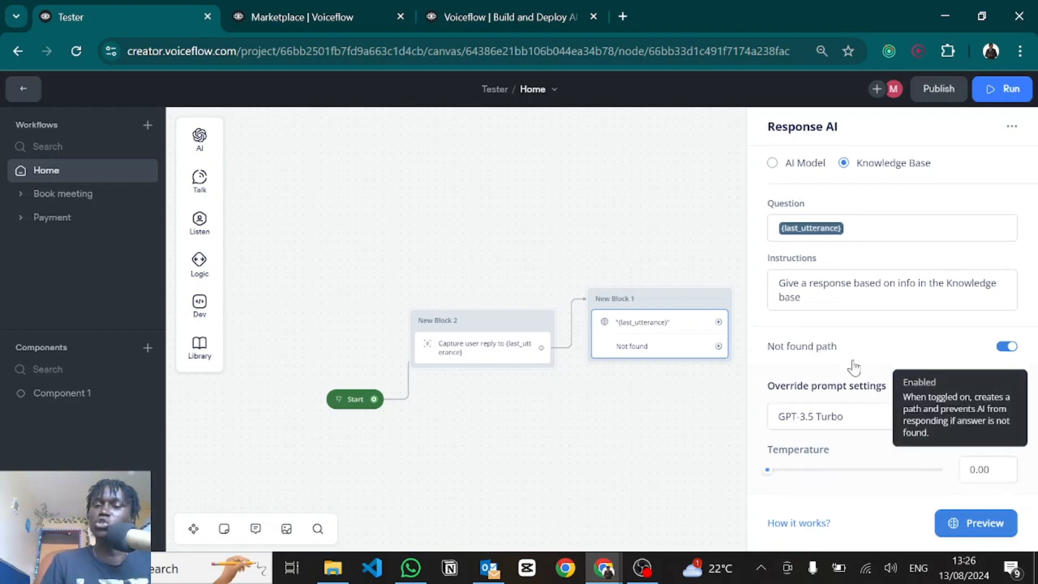
Step: Scroll through the AI step's settings and focus the System prompt field
scroll(851, 363, "down", 3)
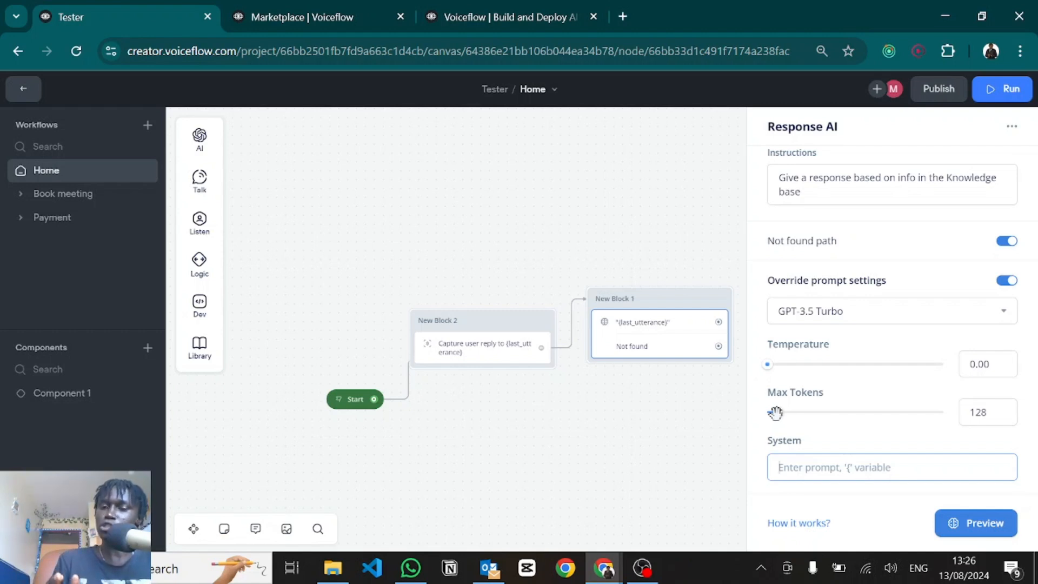
left_click(806, 436)
left_click(804, 462)
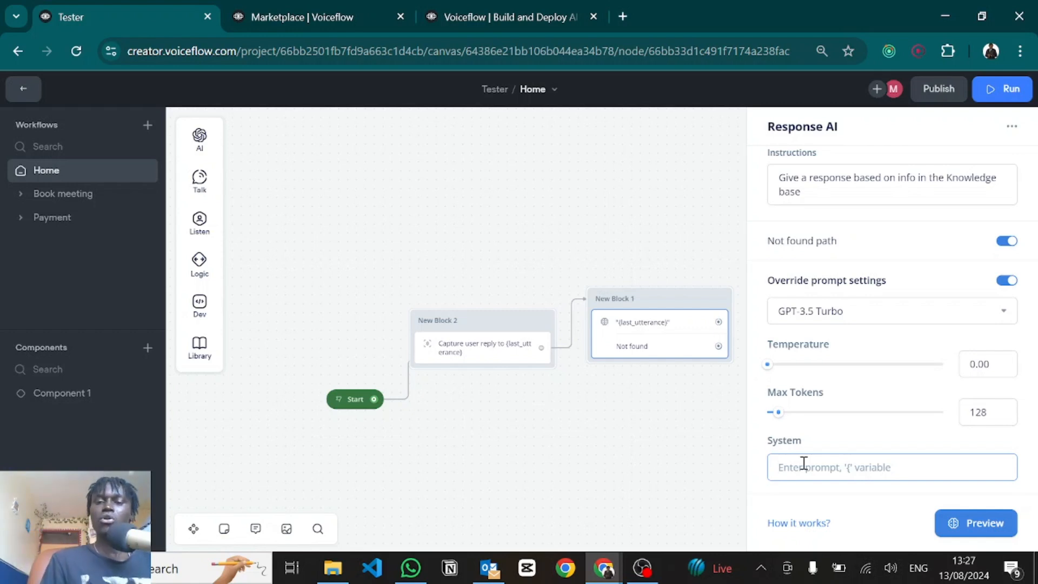
scroll(859, 332, "up", 3)
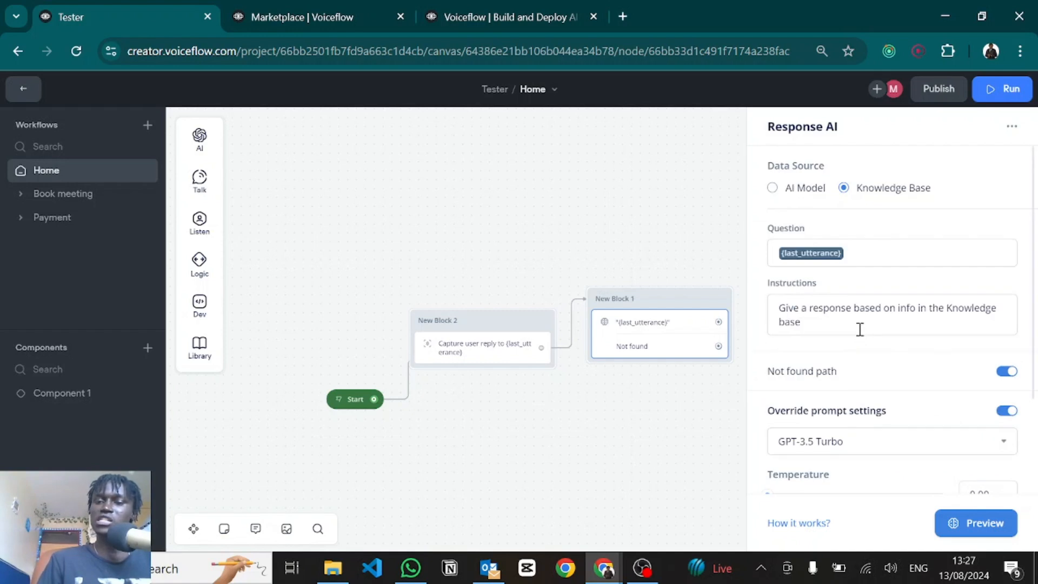
Step: Preview the AI Model answer to 'Where is London located', then restore Knowledge Base as source
left_click(773, 188)
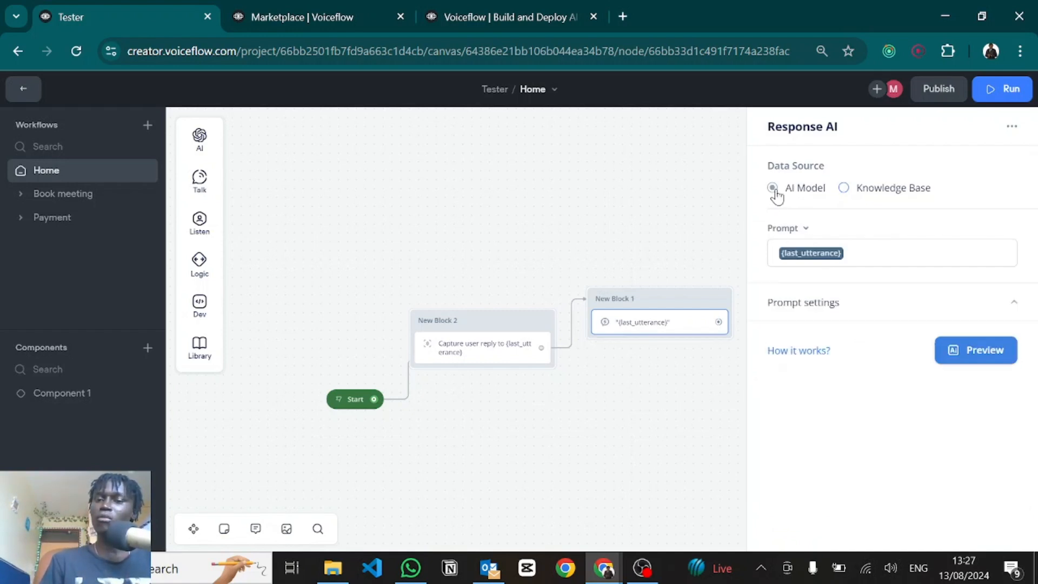
left_click(958, 361)
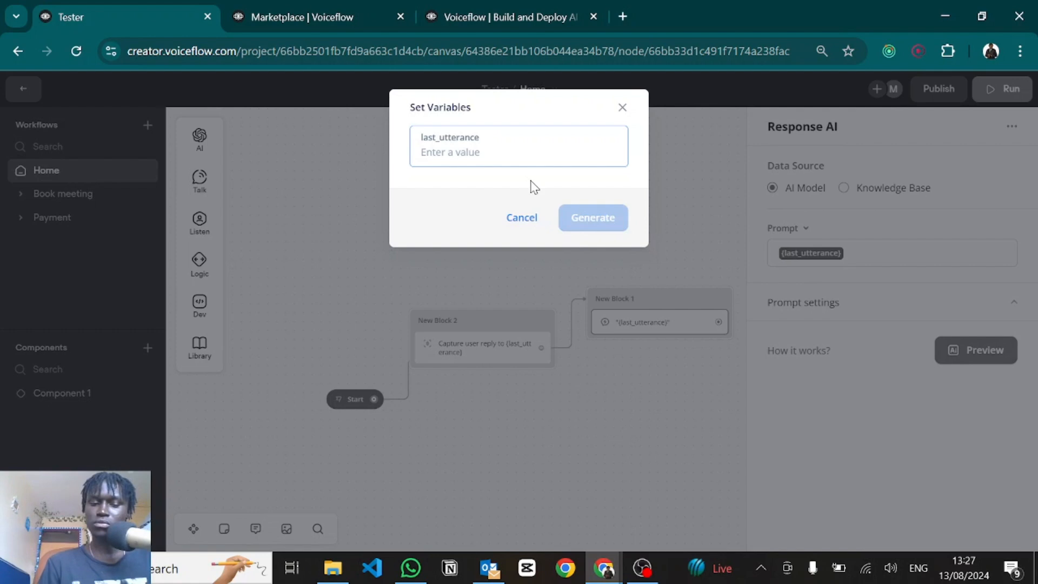
type("Where is London located")
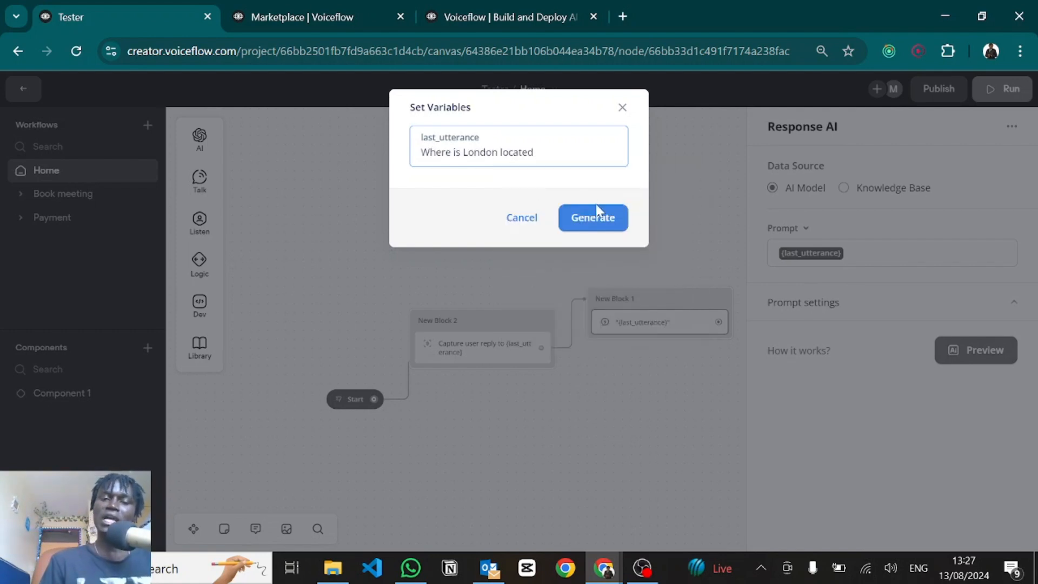
left_click(598, 212)
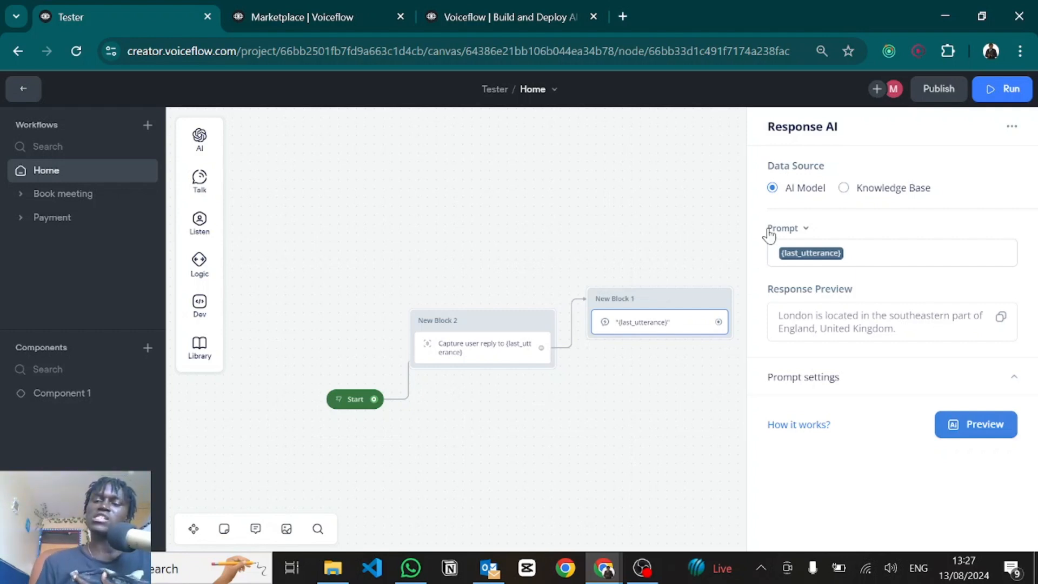
left_click(844, 188)
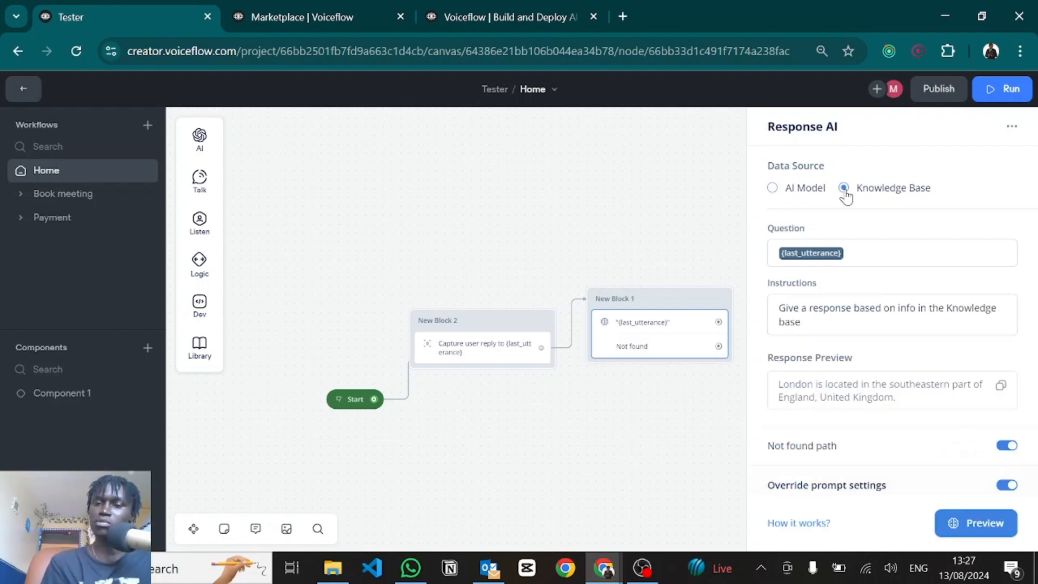
left_click(638, 242)
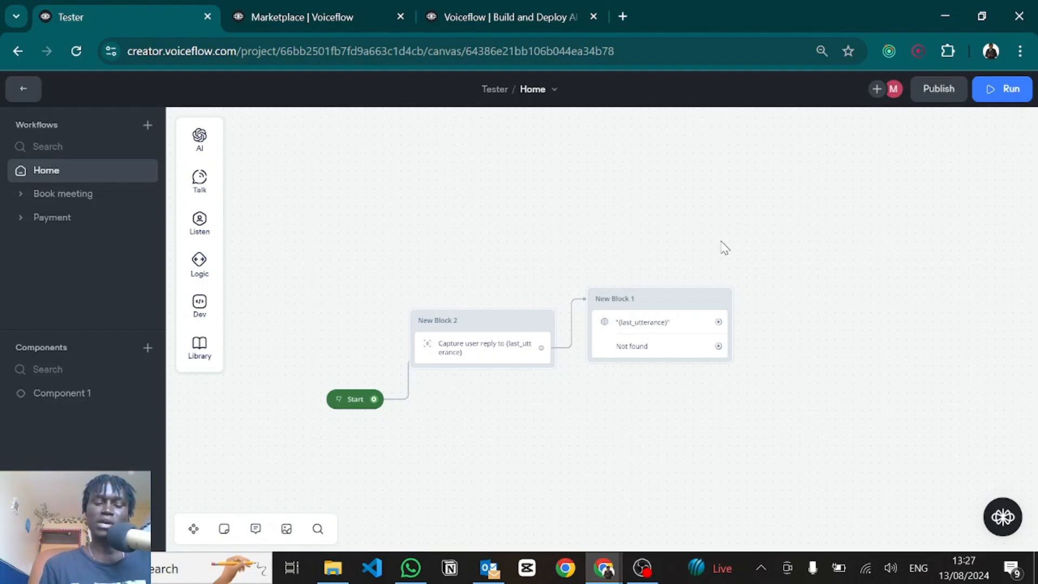
Step: Upload and import Sanlam Wealth Management FAQs.pdf into the Knowledge Base, then open it
key("Escape")
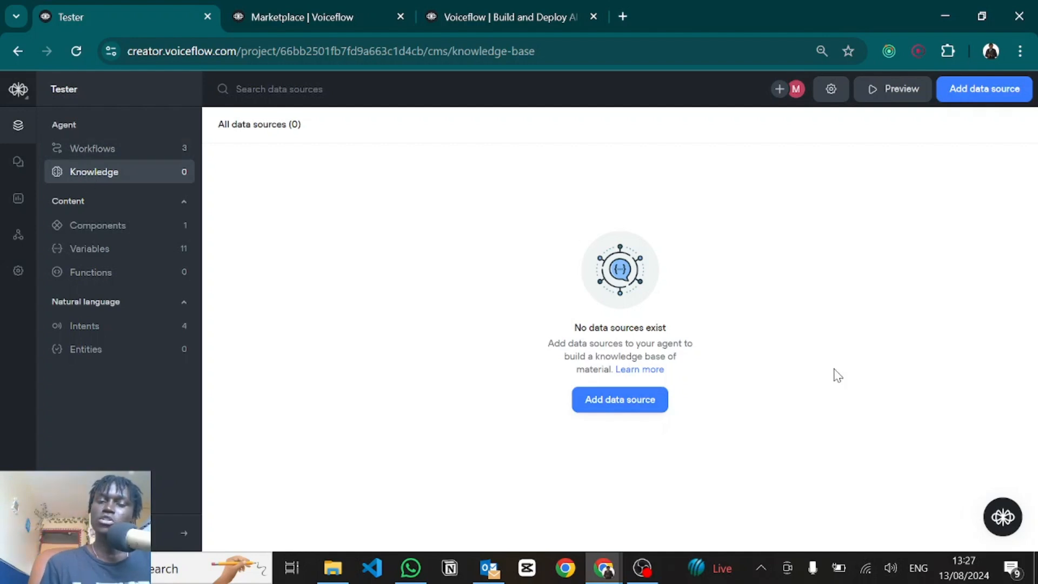
left_click(623, 404)
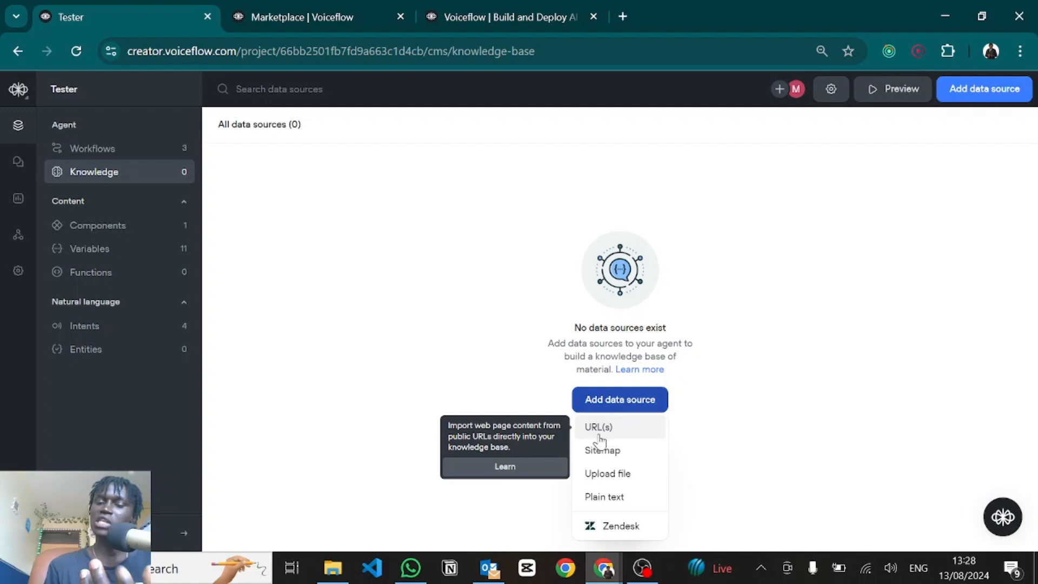
left_click(604, 476)
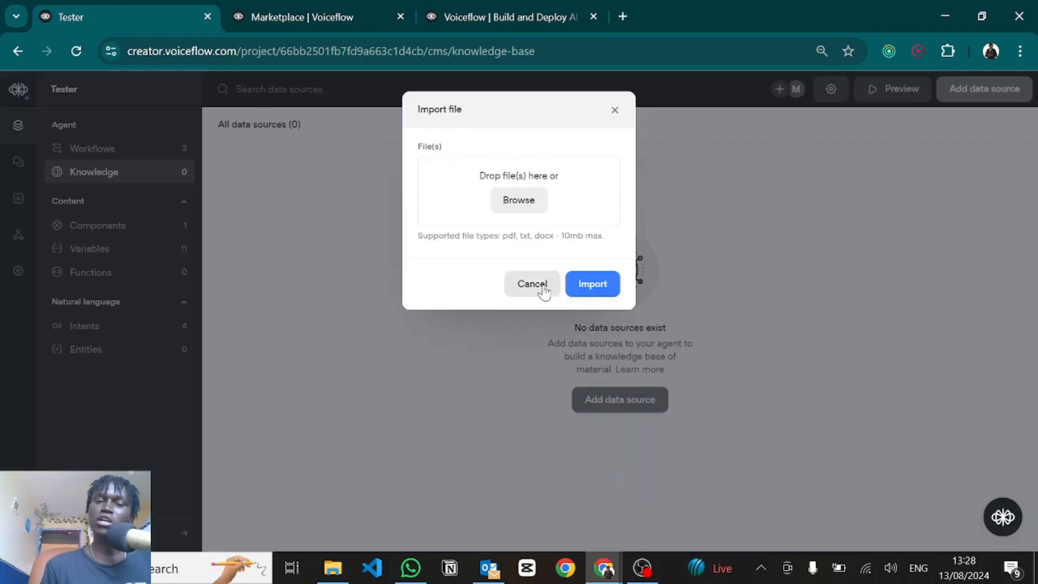
left_click(514, 202)
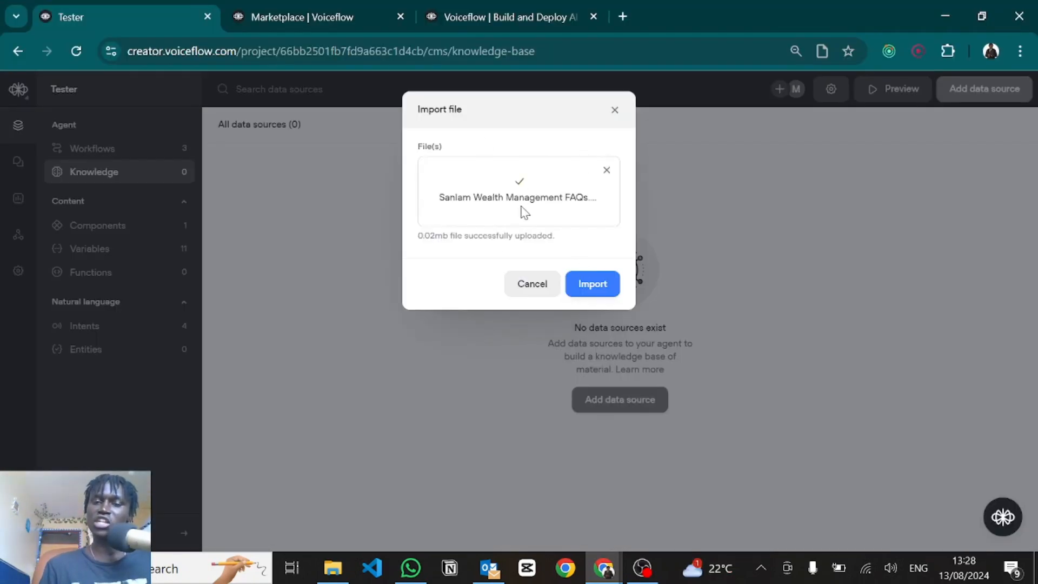
left_click(594, 284)
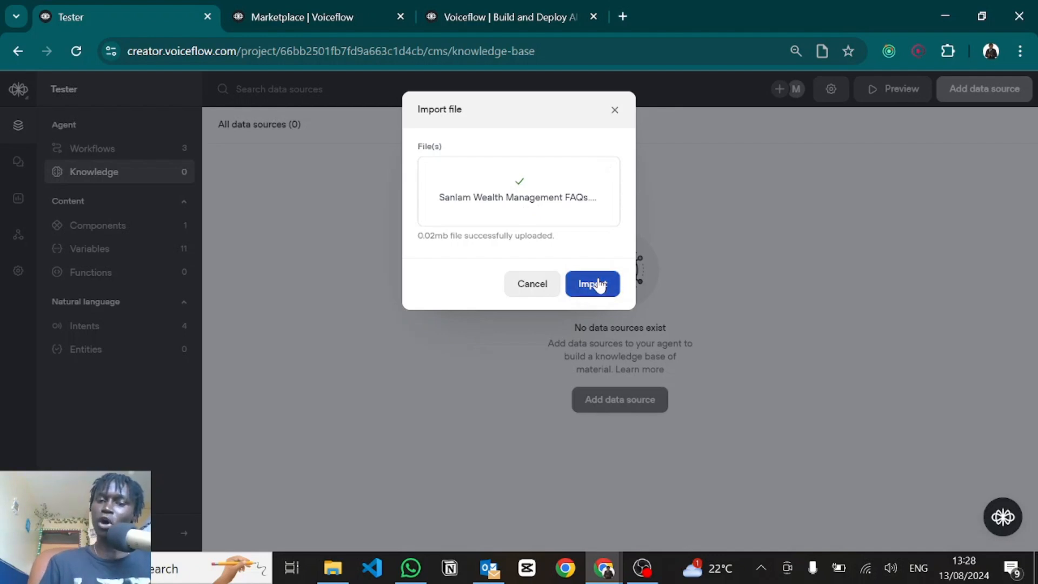
mouse_move(913, 200)
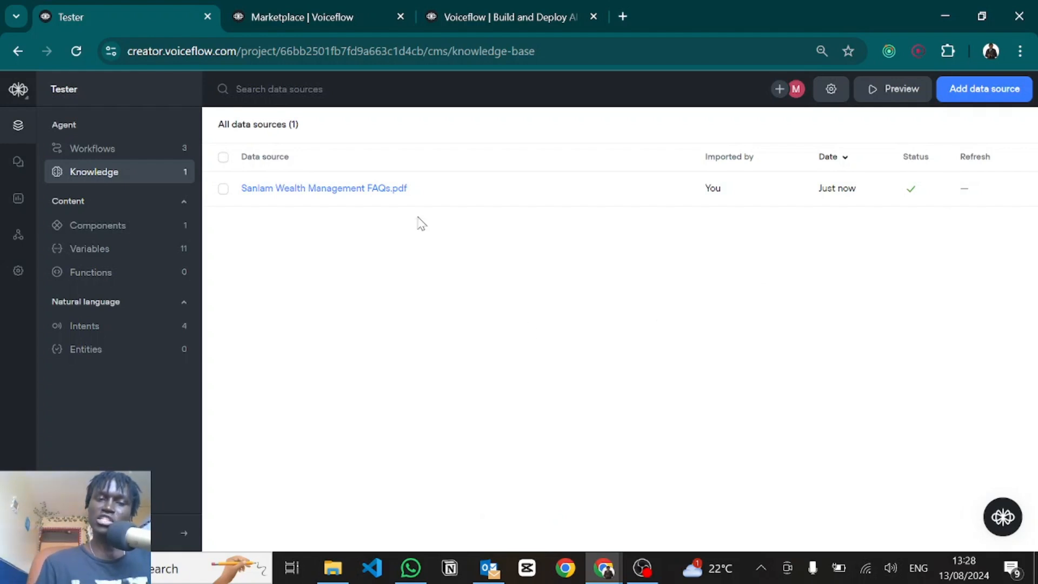
left_click(346, 189)
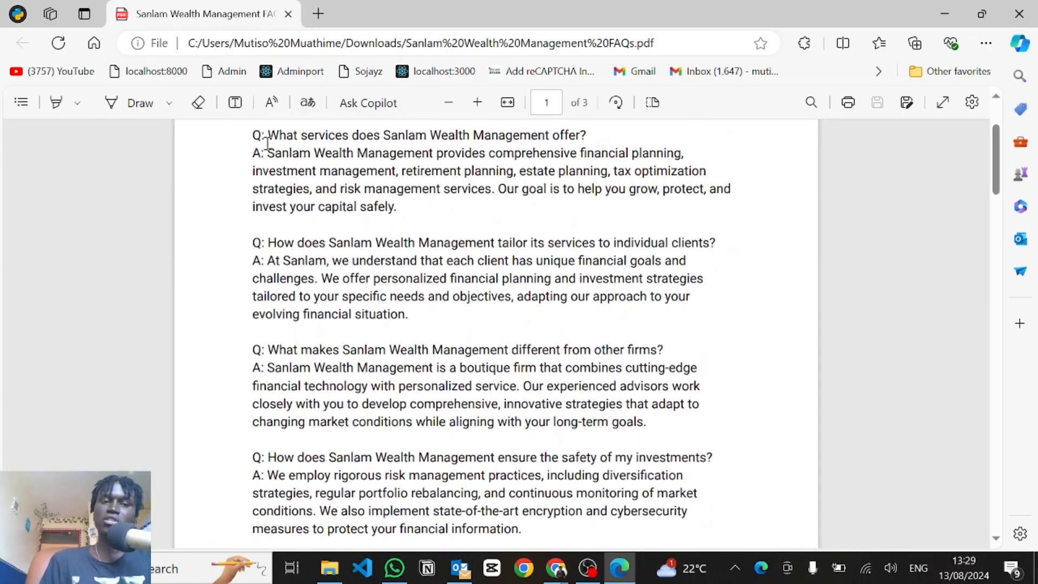
Step: Highlight the PDF's first FAQ question and answer, scroll down, then close the viewer
left_click_drag(269, 134, 589, 139)
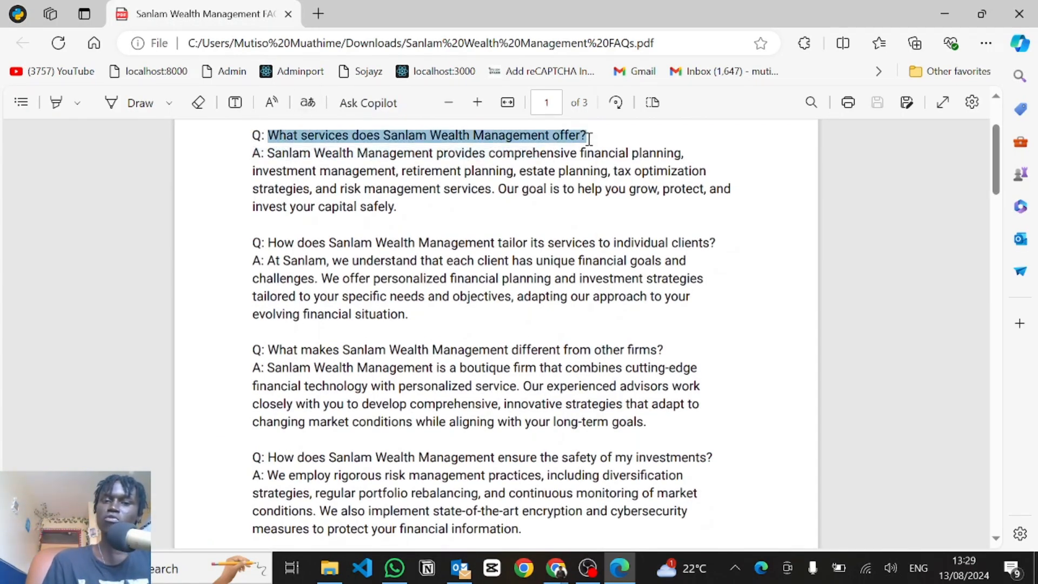
left_click(274, 158)
left_click_drag(275, 158, 404, 204)
left_click(382, 283)
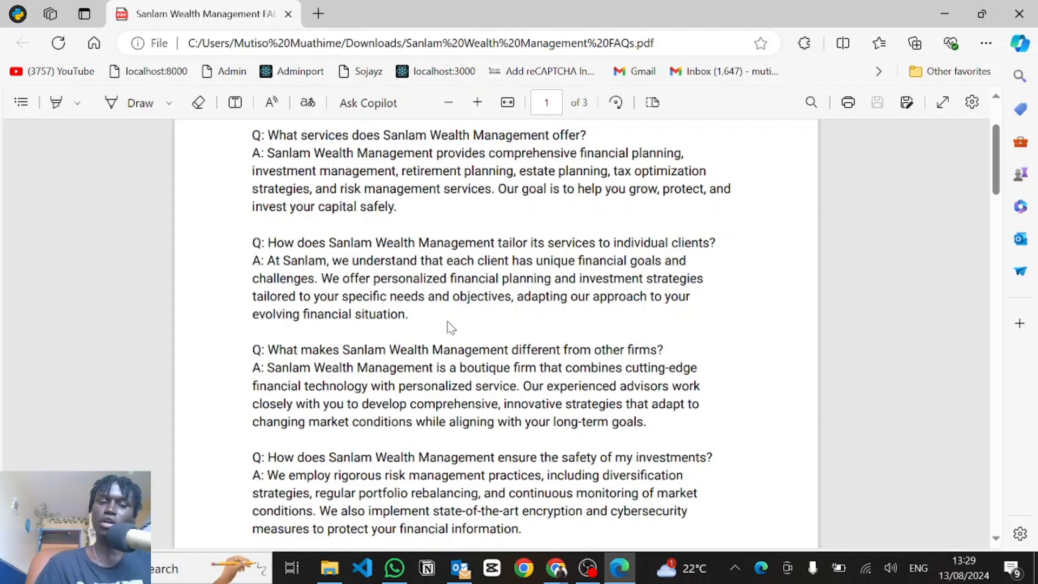
scroll(449, 326, "down", 1)
left_click(1018, 13)
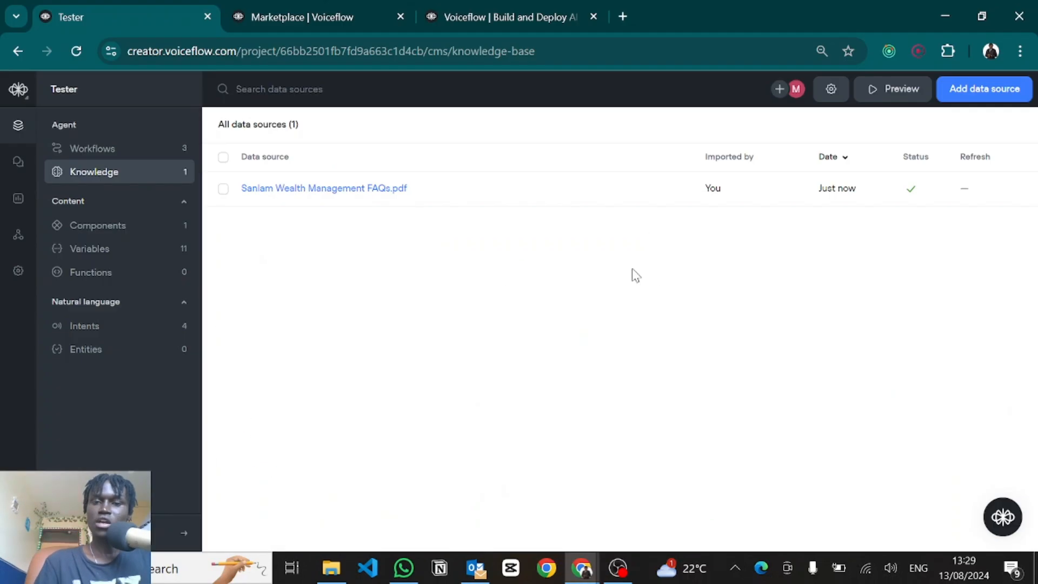
Step: In Home, link Not found to a text reply 'Sorry I dont have a response to that at the moment...'
left_click(93, 152)
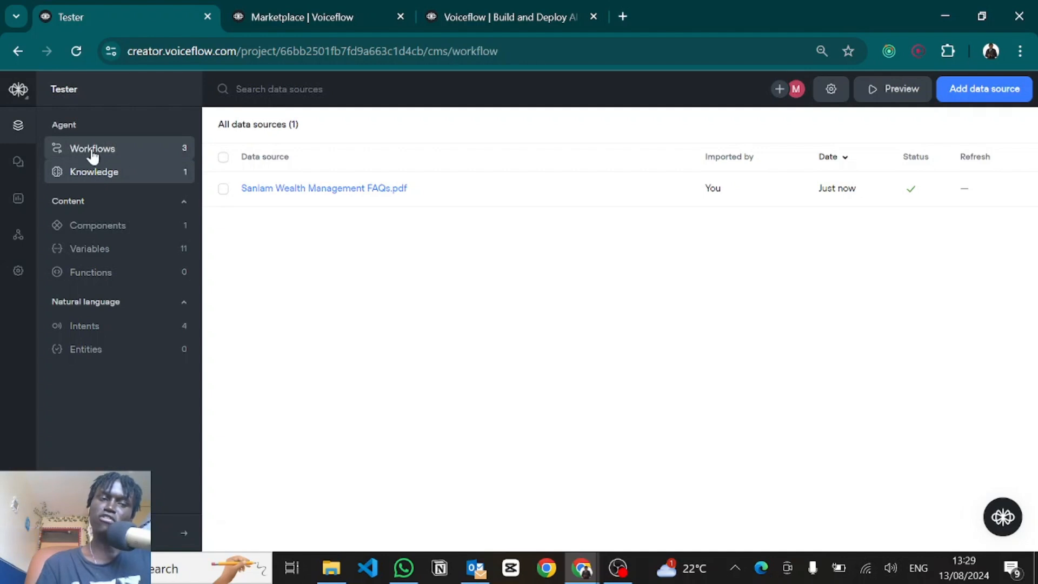
left_click(244, 192)
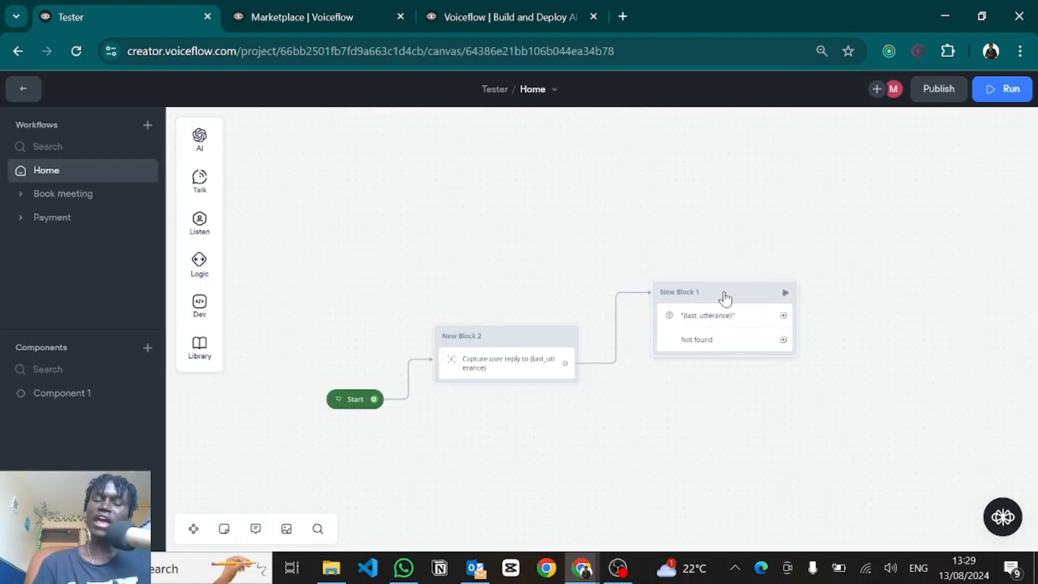
left_click_drag(787, 348, 844, 385)
mouse_move(894, 219)
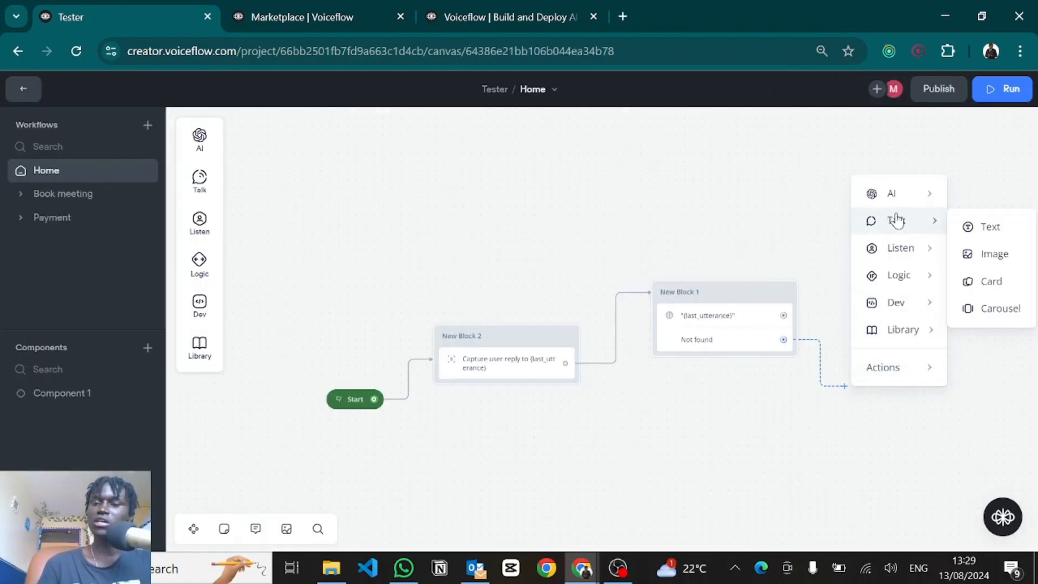
left_click(968, 228)
type("Sorry I dont have a re")
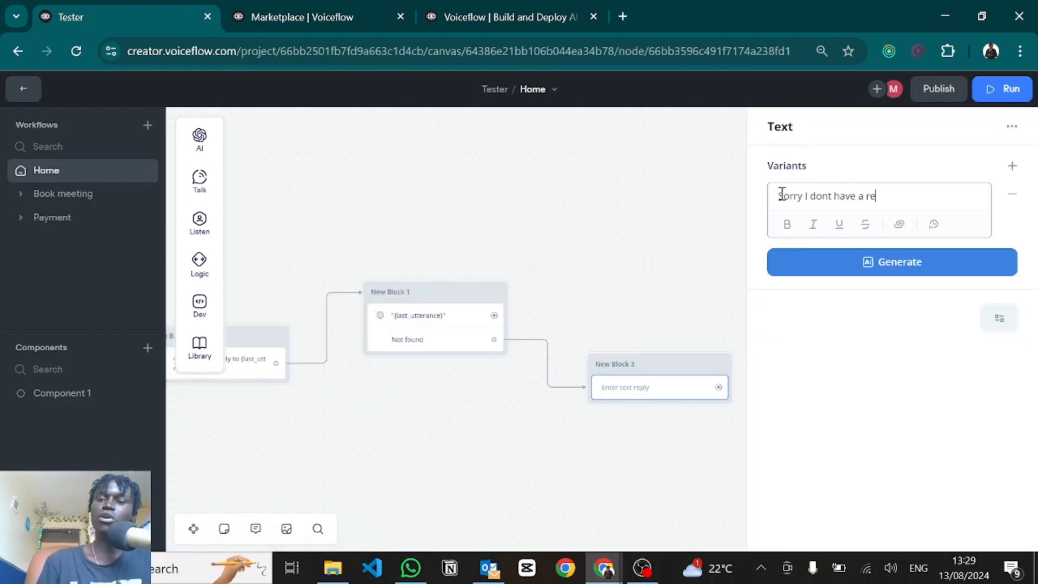
type("sponse to that")
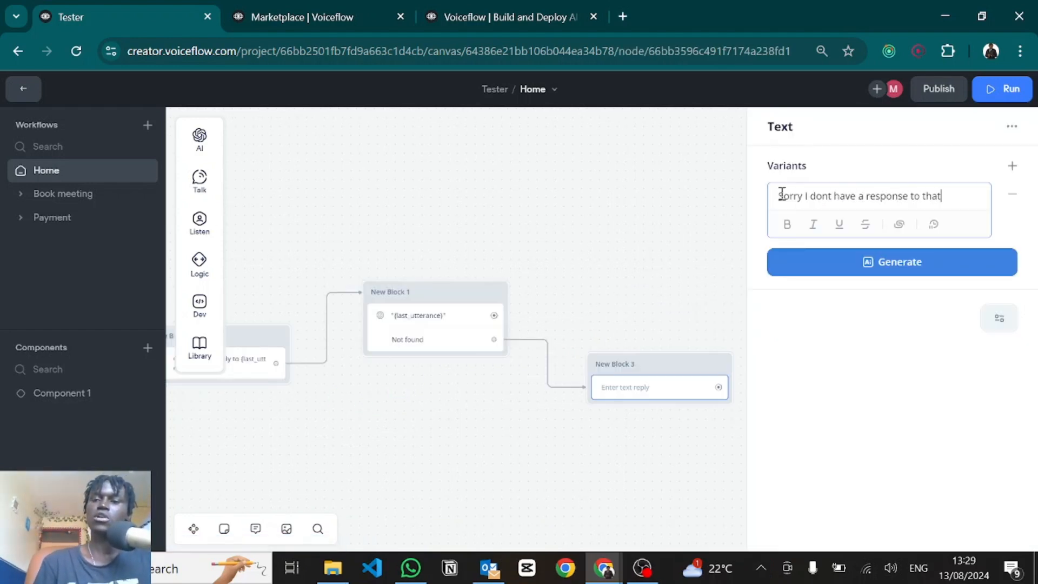
type(" at the moment, Is there anything else I can help you with.")
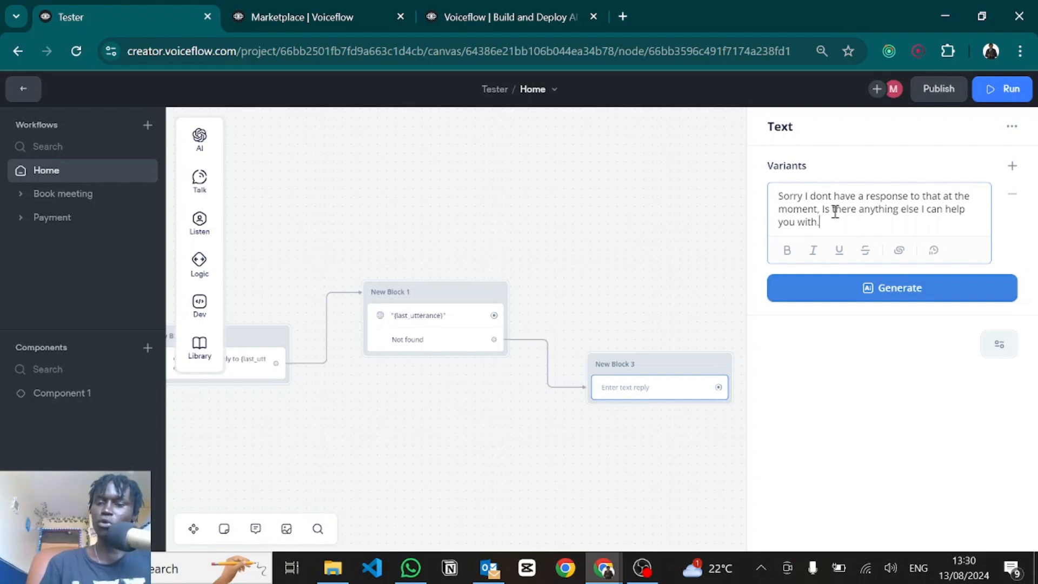
Step: Add a buttons step after the apology text with Yes and No buttons
mouse_move(202, 224)
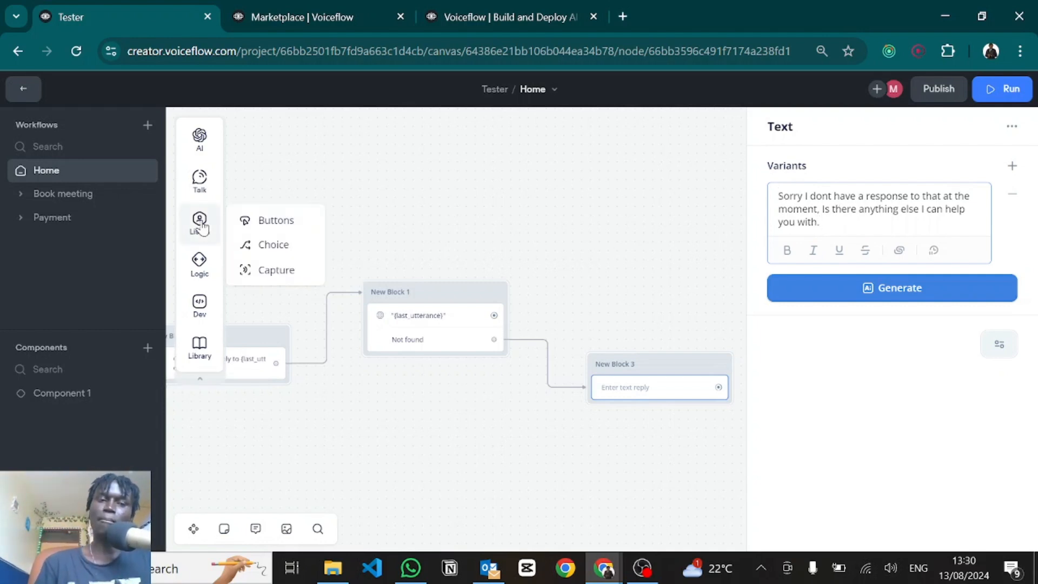
left_click_drag(248, 220, 622, 425)
left_click(808, 195)
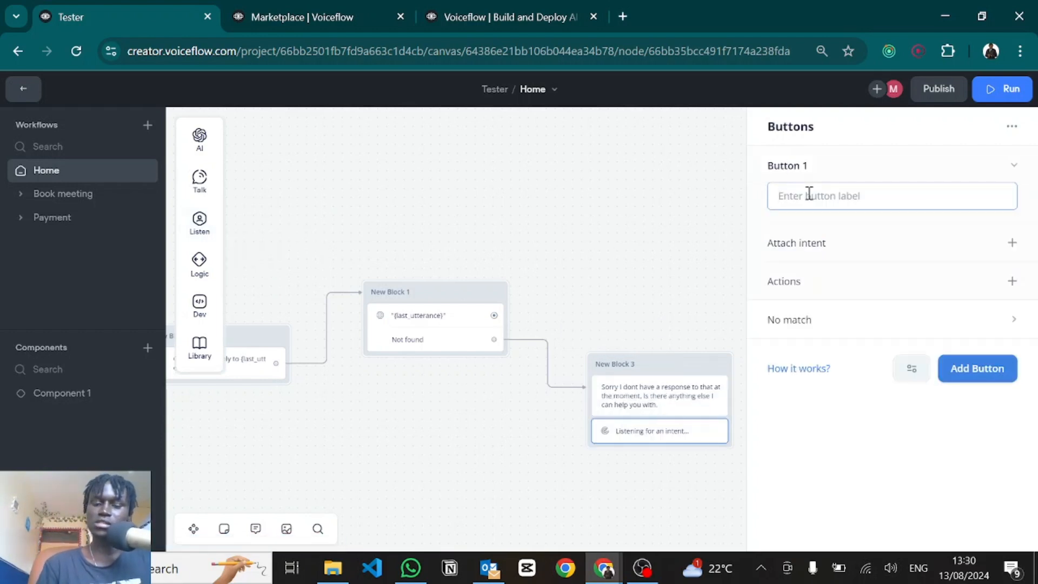
type("Yes")
left_click(981, 379)
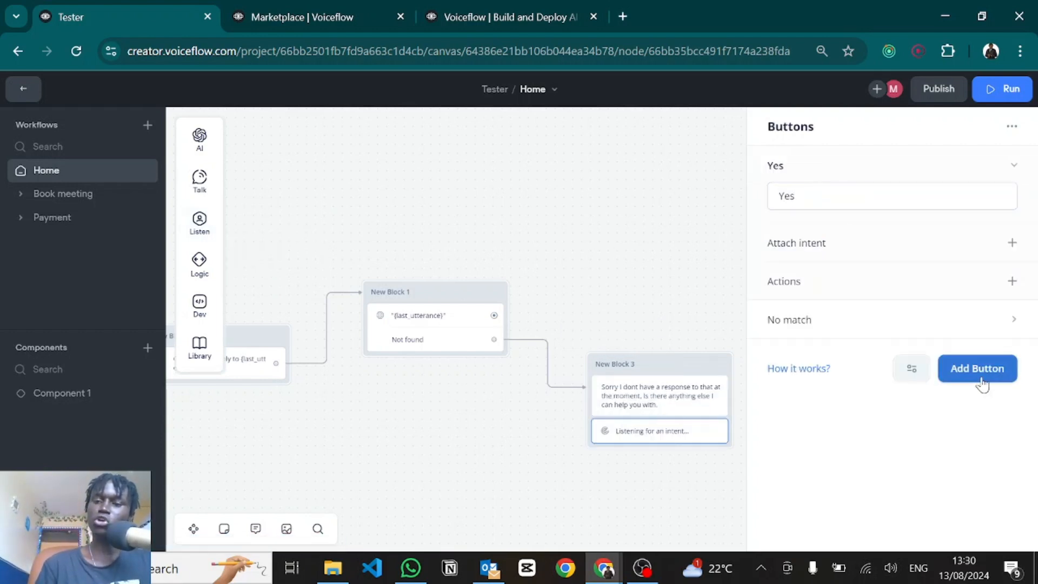
type("No")
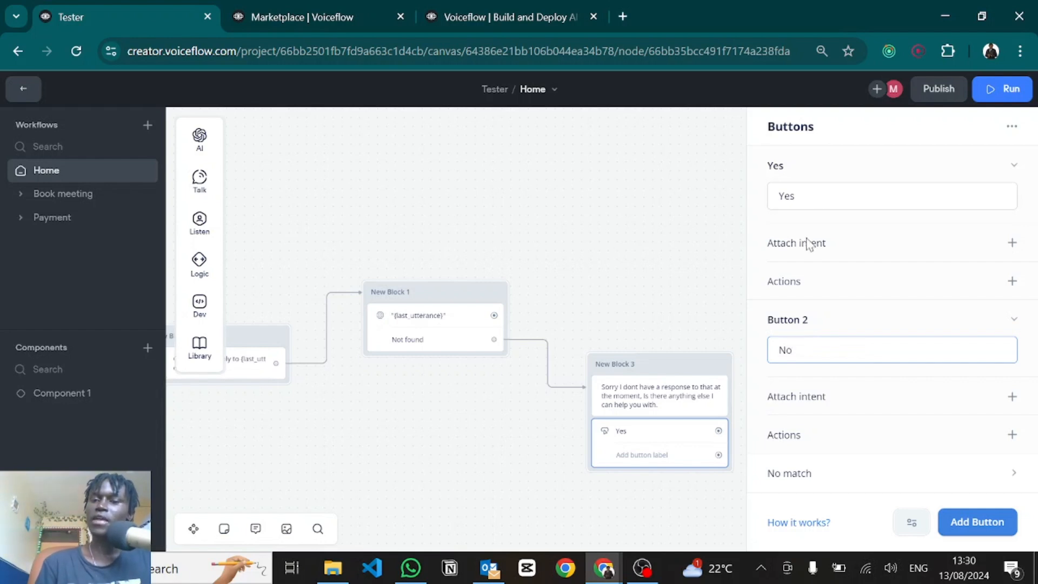
left_click(773, 211)
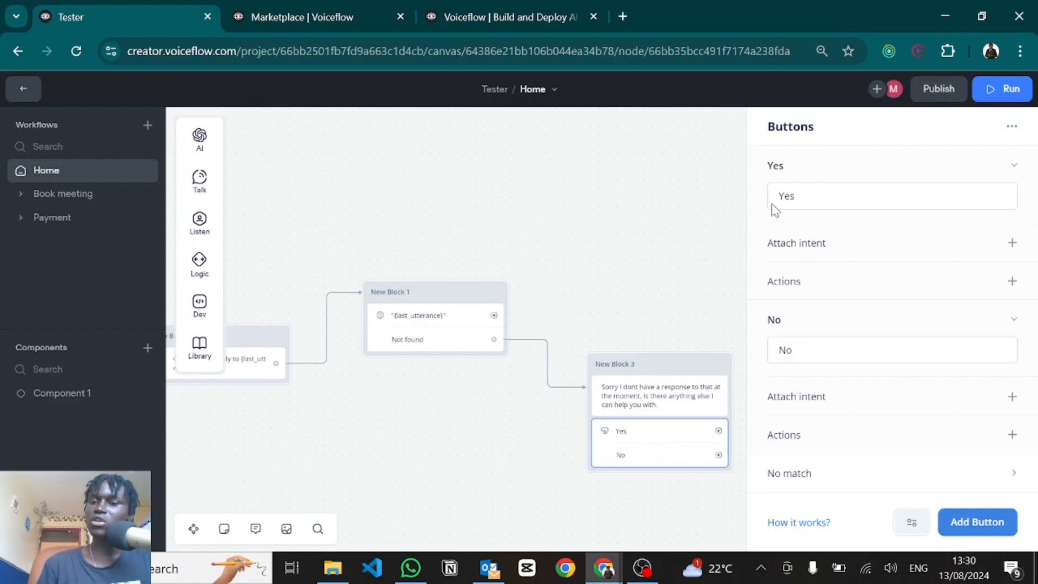
Step: Attach the Yes intent to the Yes button and the No intent to the No button
left_click(1012, 242)
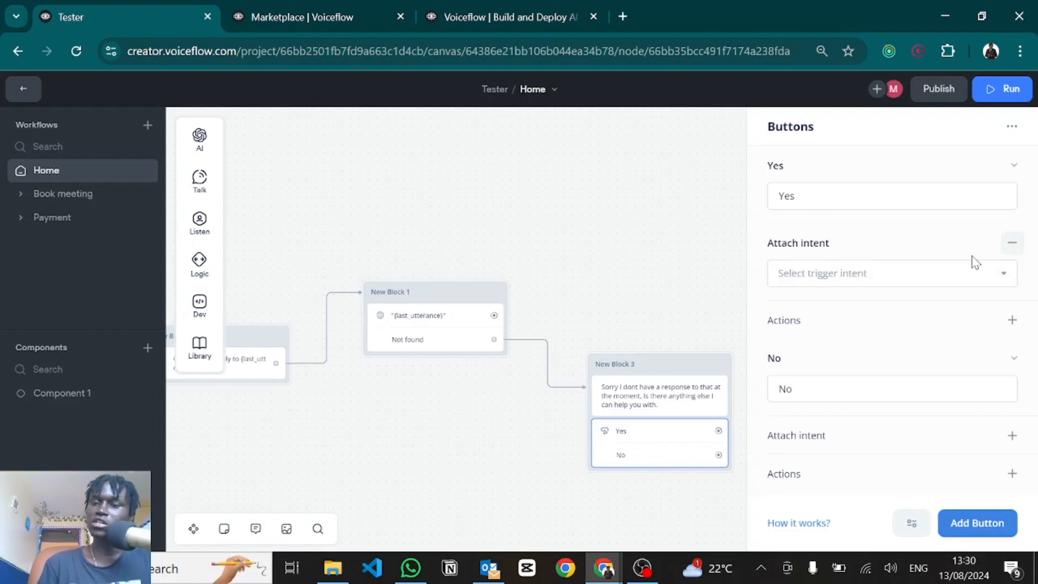
left_click(816, 279)
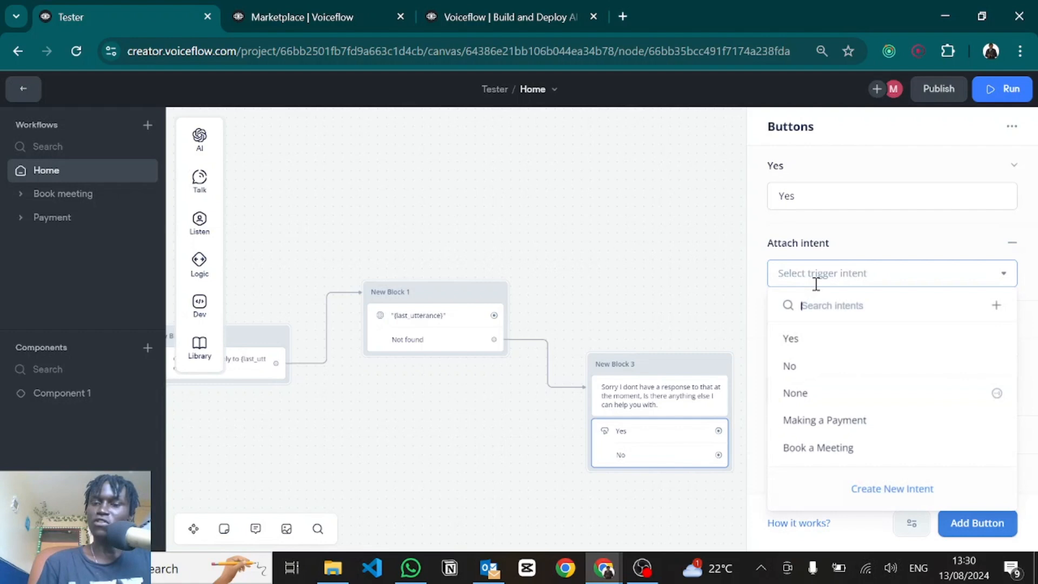
left_click(791, 339)
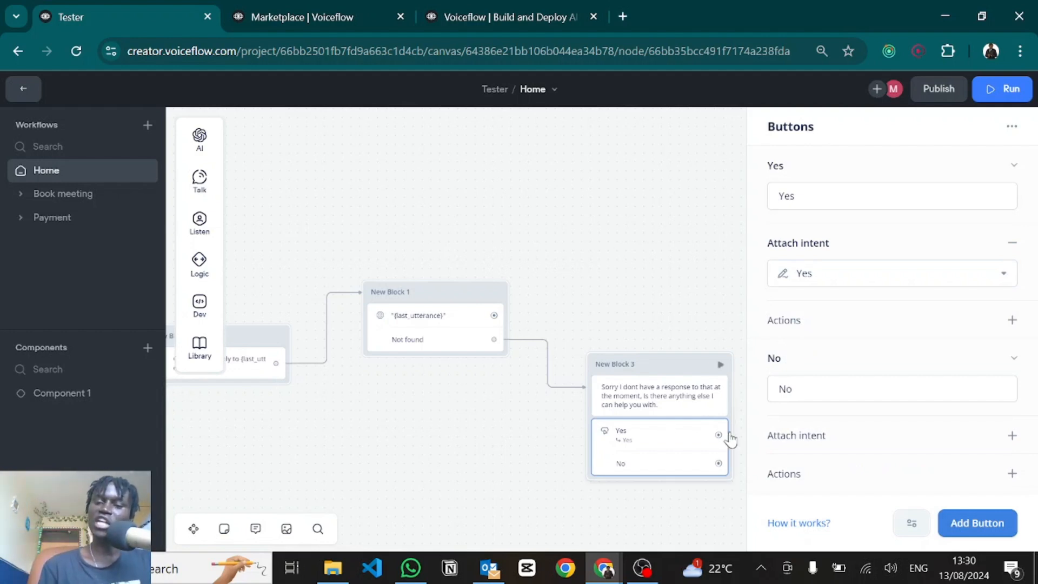
scroll(874, 427, "down", 1)
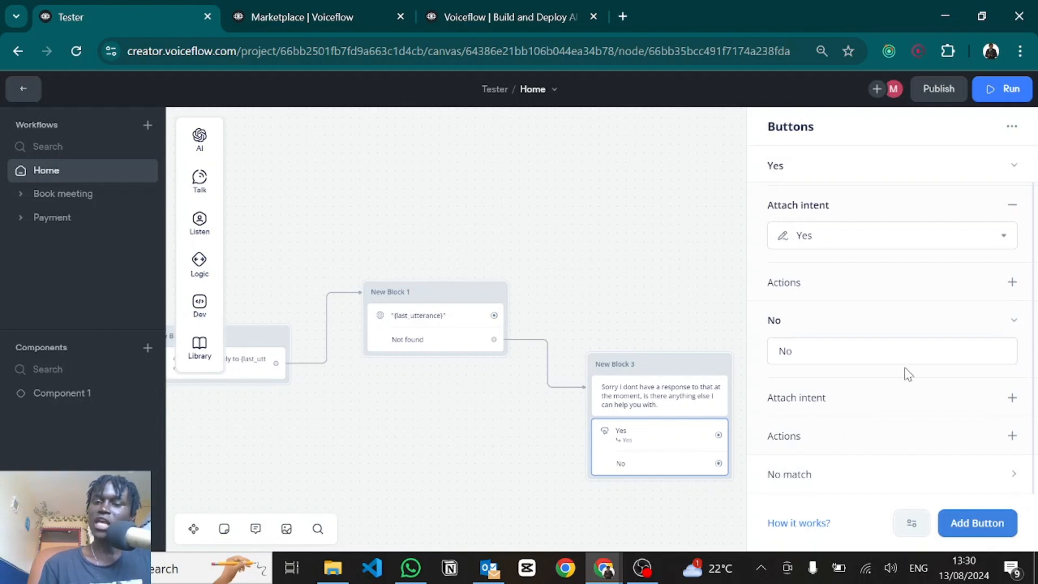
left_click(1012, 398)
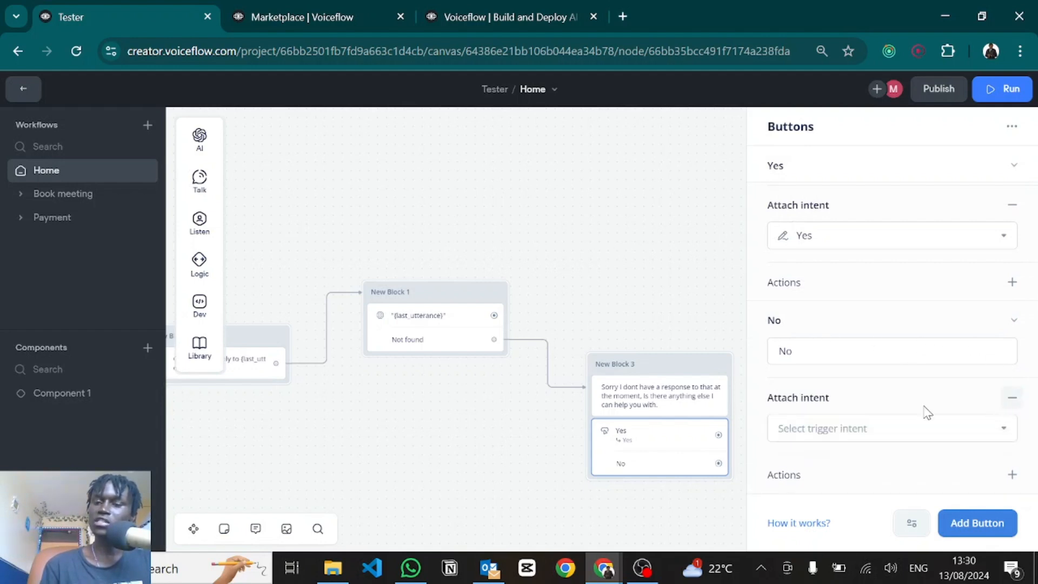
left_click(829, 428)
left_click(807, 271)
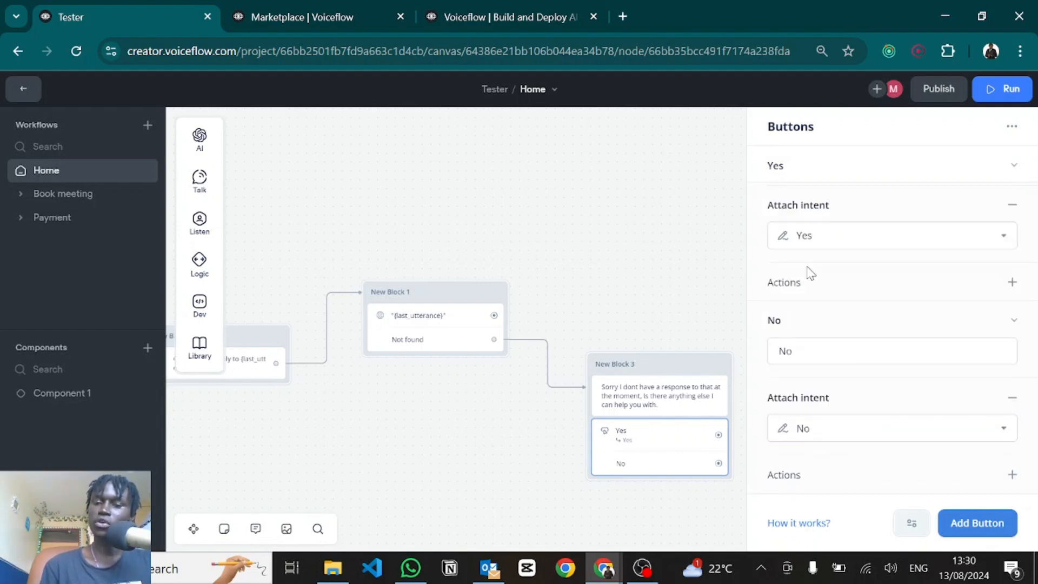
left_click_drag(605, 267, 479, 150)
left_click_drag(599, 319, 657, 312)
Step: Have Yes lead to a 'Go ahead.' reply with generated variants Proceed, You may continue, Carry on
mouse_move(731, 356)
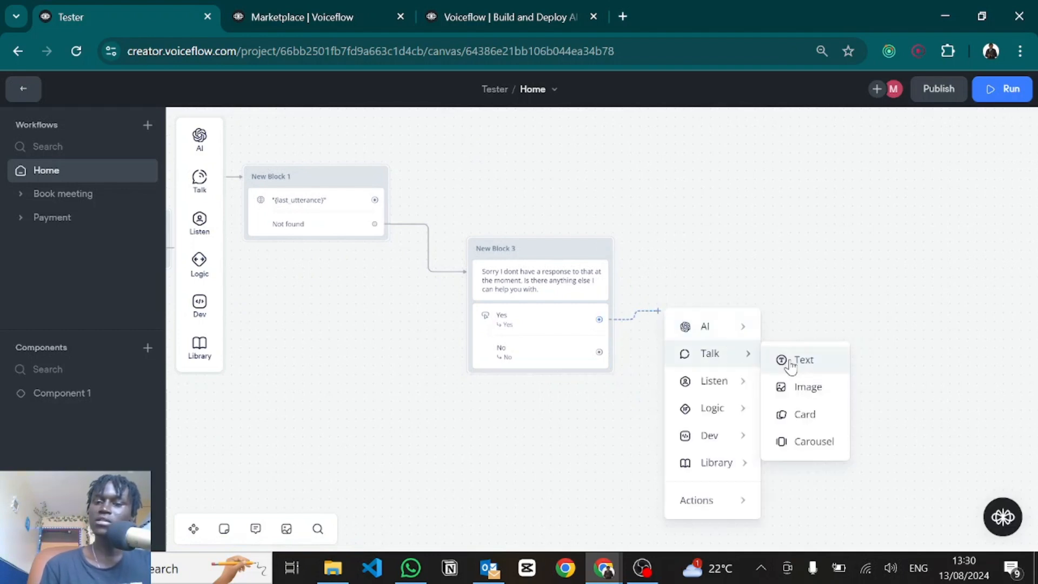
left_click(783, 362)
left_click(823, 265)
left_click(825, 324)
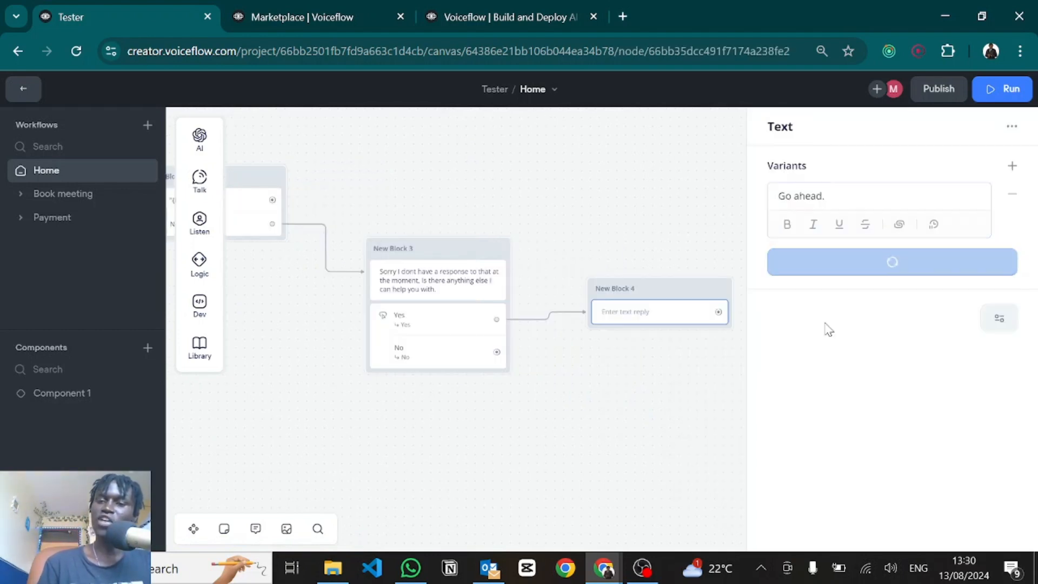
key("ctrl+Return")
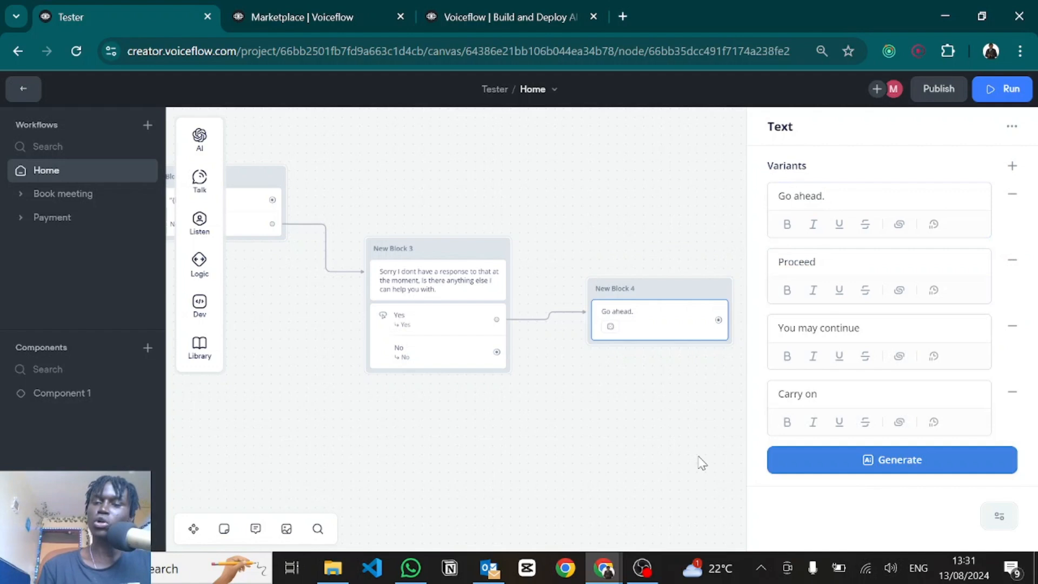
left_click(653, 448)
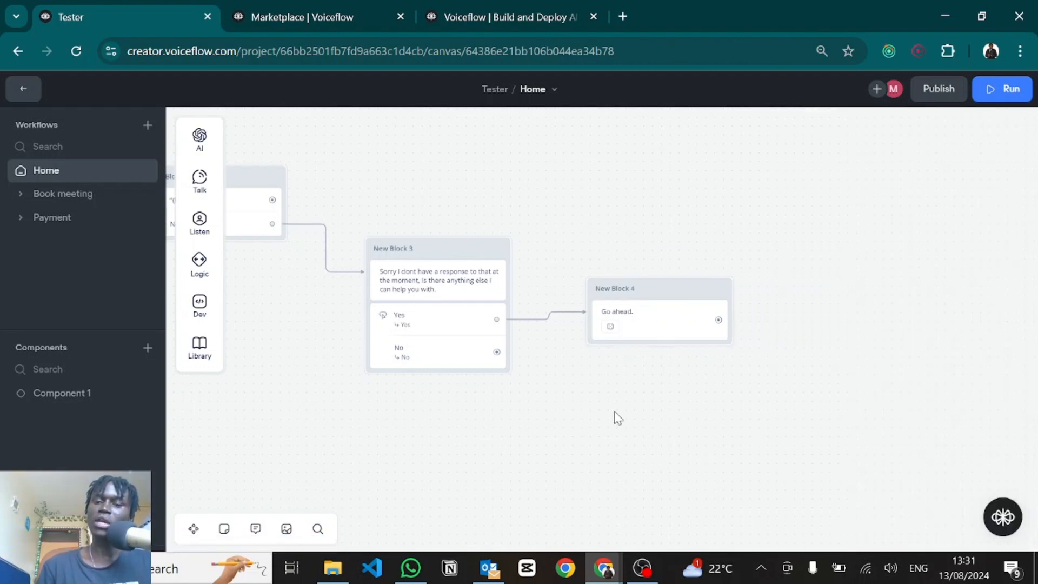
scroll(614, 410, "left", 6)
scroll(400, 373, "left", 4)
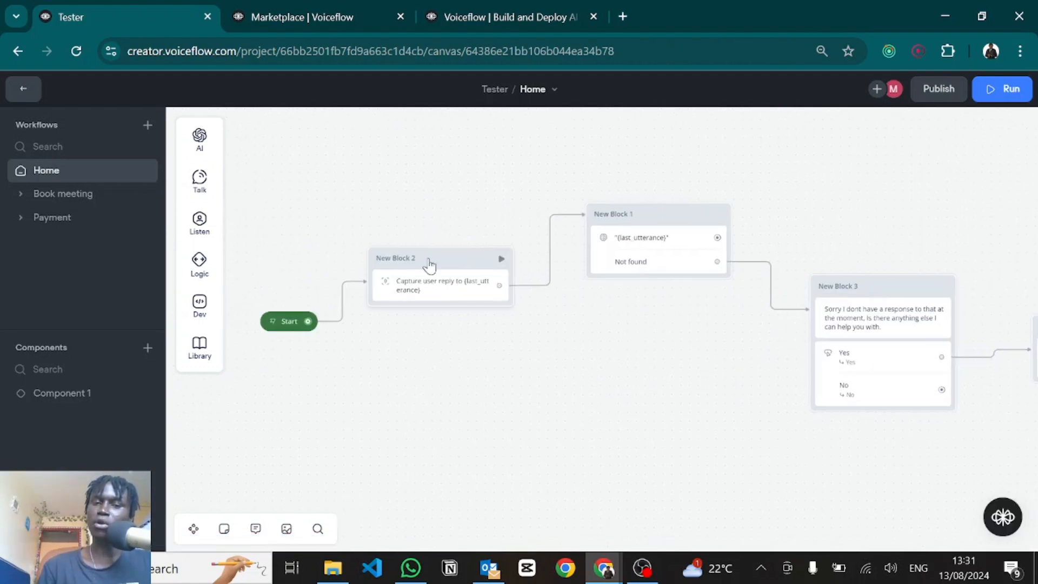
Step: Rename New Block 2 to Capture Block
double_click(394, 253)
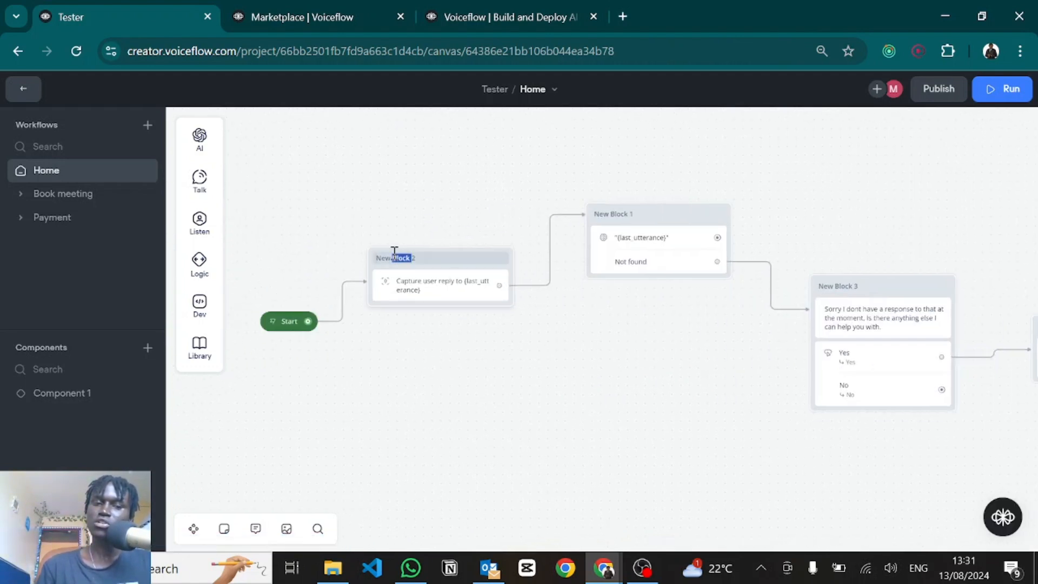
type("Captur")
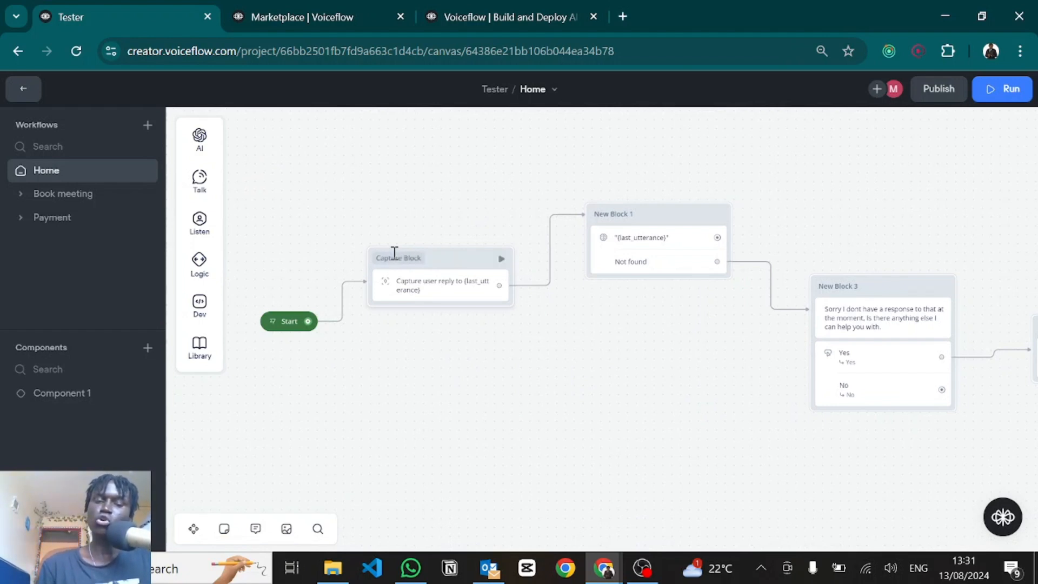
left_click(563, 411)
scroll(563, 411, "down", 3)
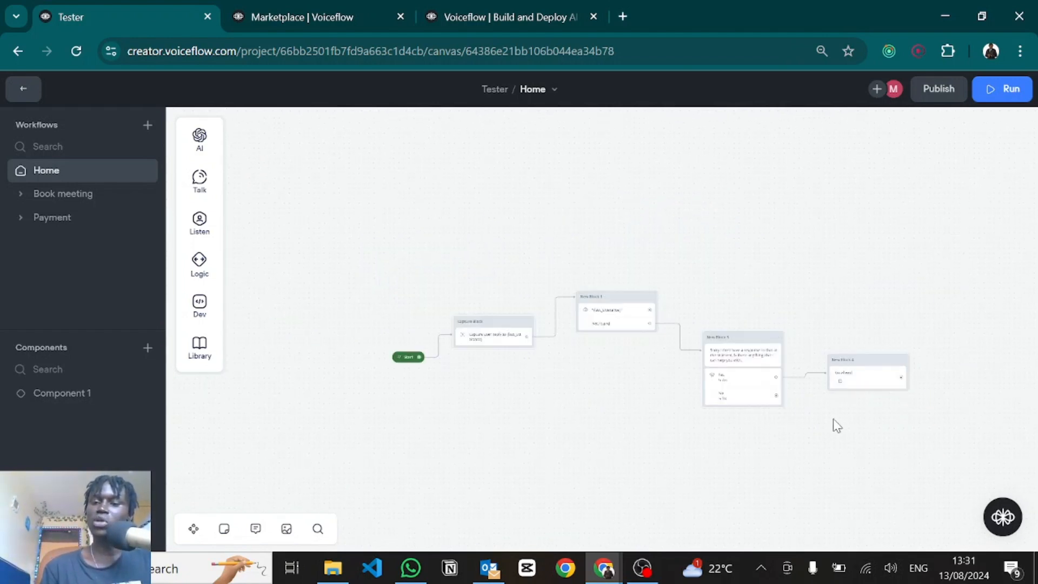
left_click_drag(834, 424, 540, 377)
scroll(547, 358, "up", 3)
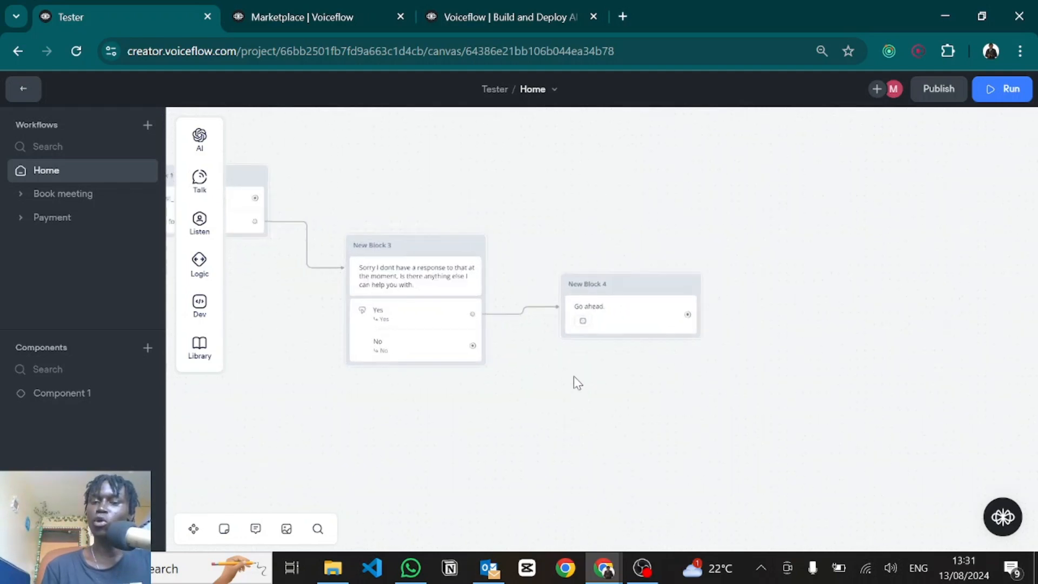
scroll(573, 375, "up", 2)
Step: Add a Go to Block step after New Block 4 that jumps to Home > Capture Block
left_click_drag(720, 299, 776, 331)
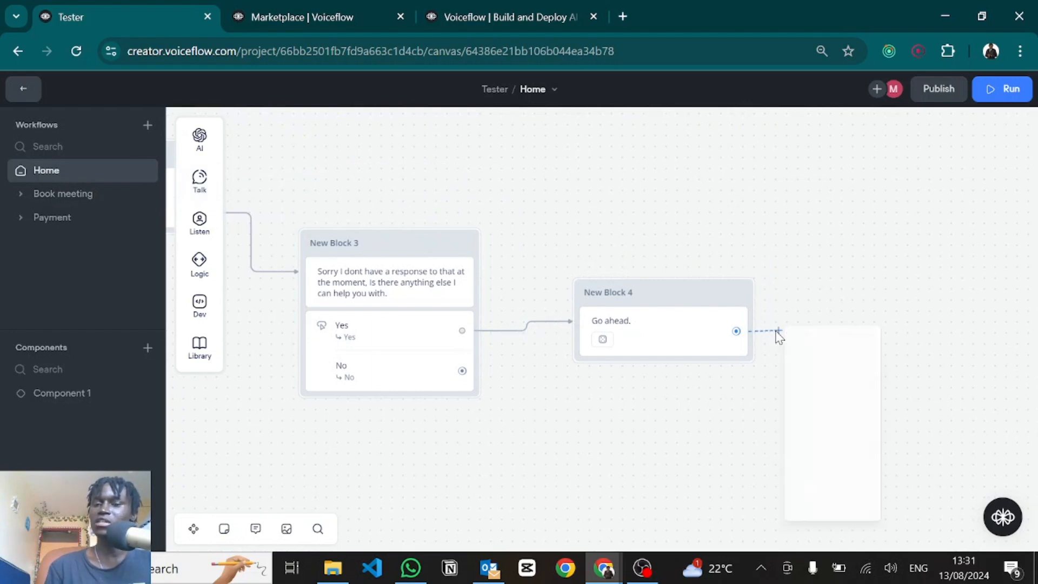
mouse_move(842, 525)
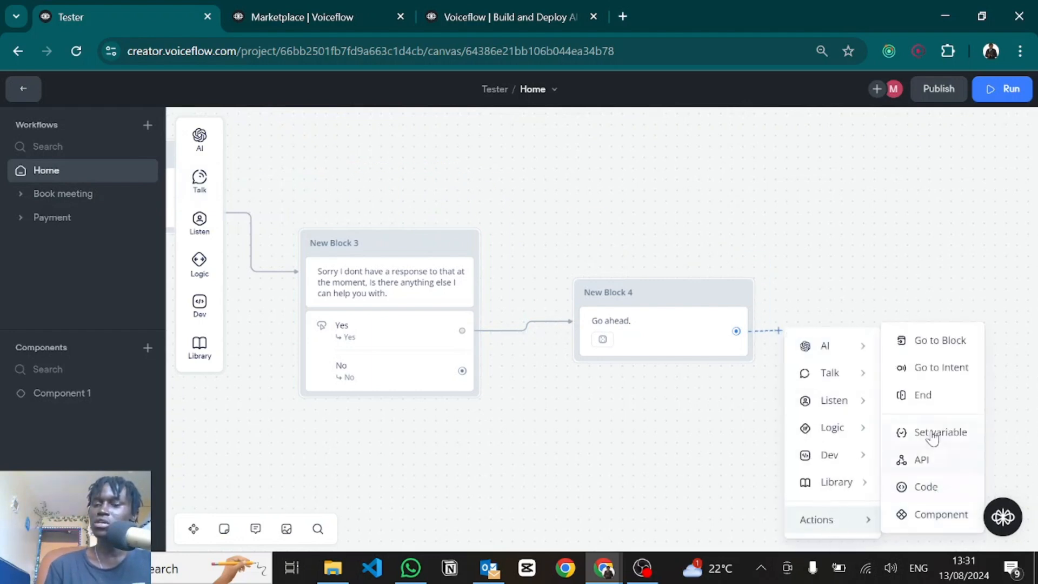
left_click(919, 349)
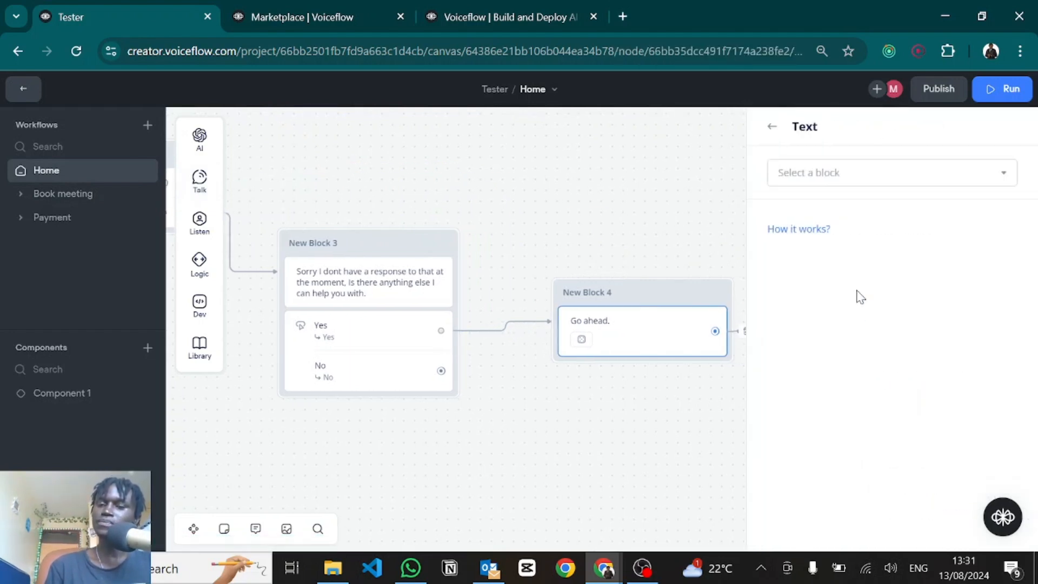
left_click(787, 174)
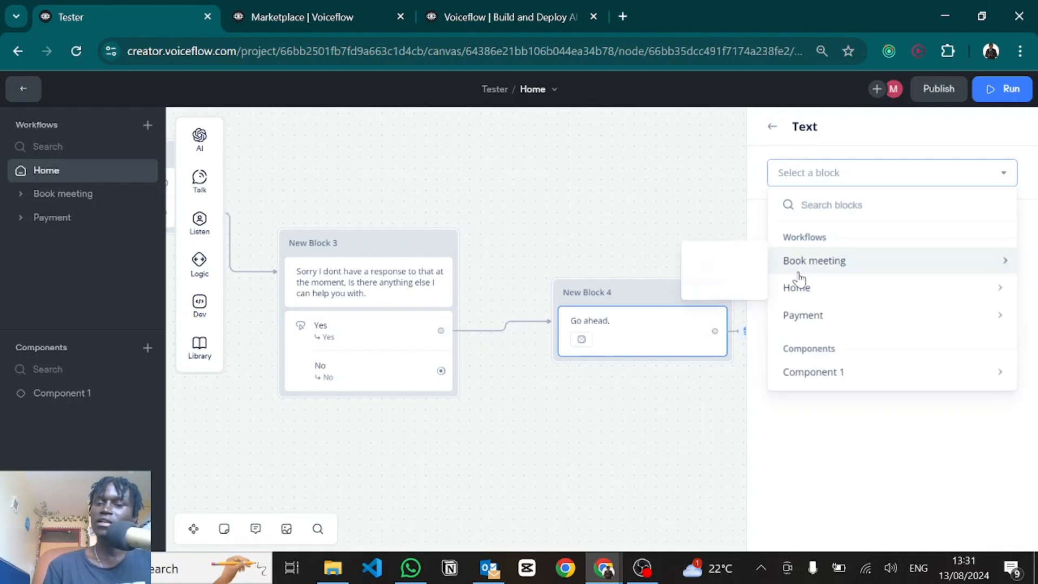
mouse_move(797, 292)
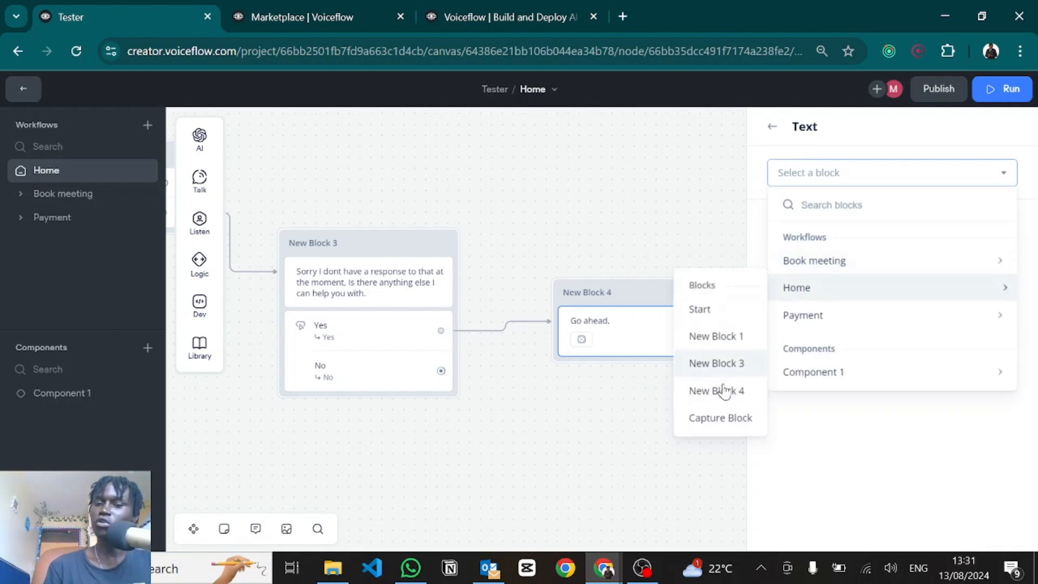
left_click(722, 419)
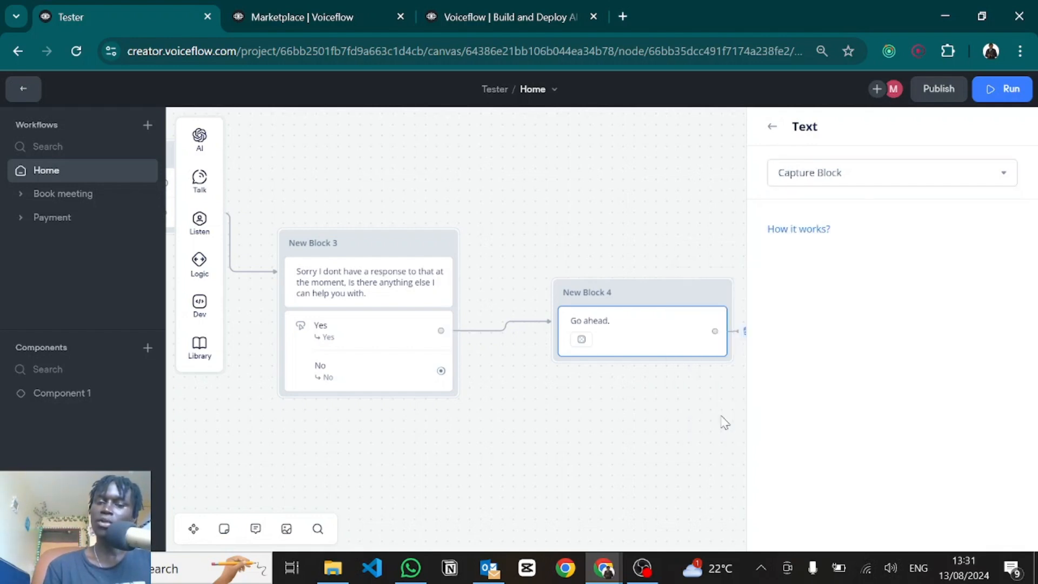
left_click(620, 409)
left_click_drag(441, 370, 489, 409)
Step: Make No reply 'If you need any further assistance, Im here for you.' and then End
mouse_move(541, 244)
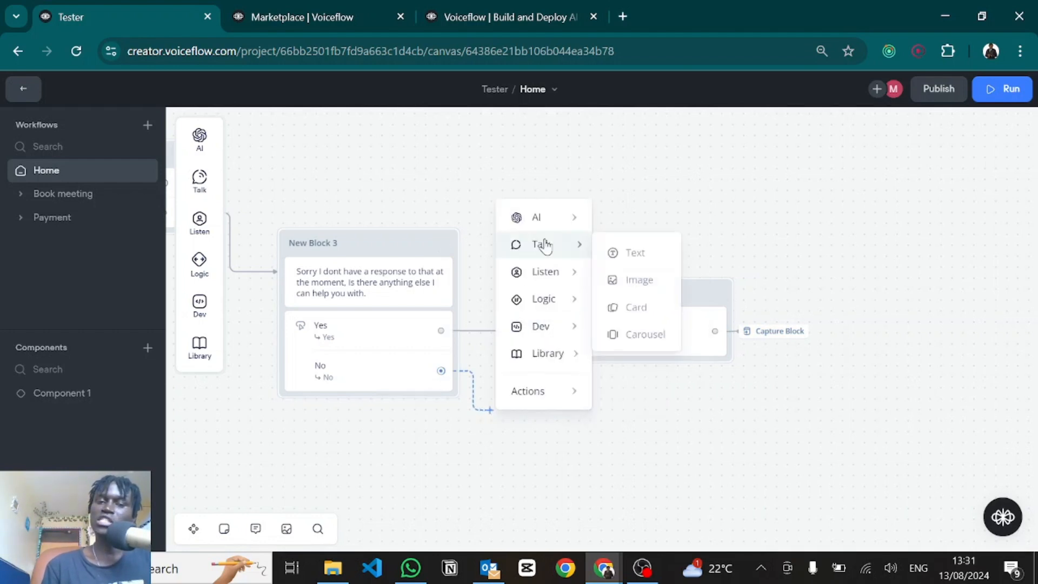
left_click(604, 254)
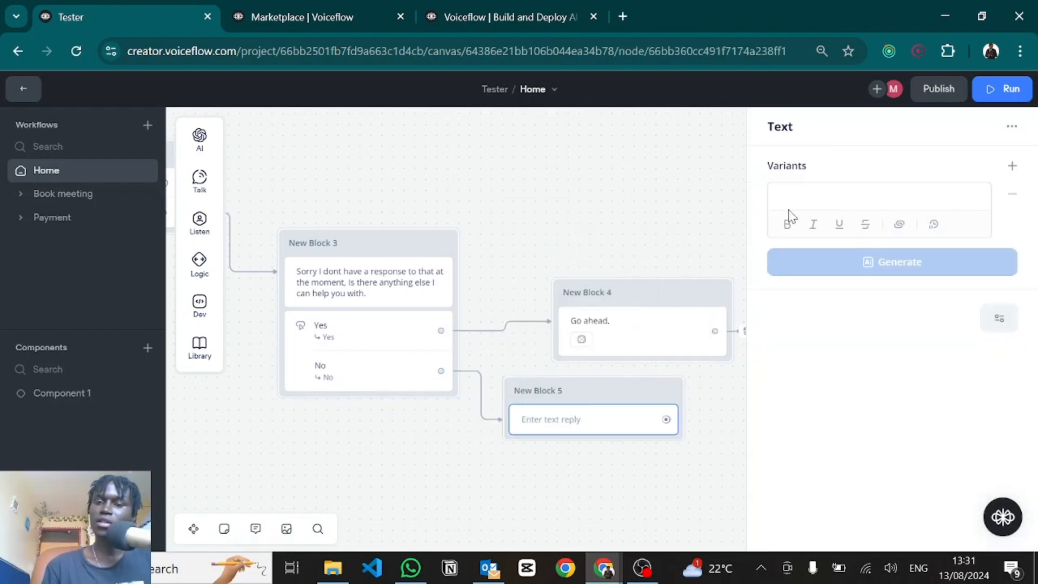
type("yo")
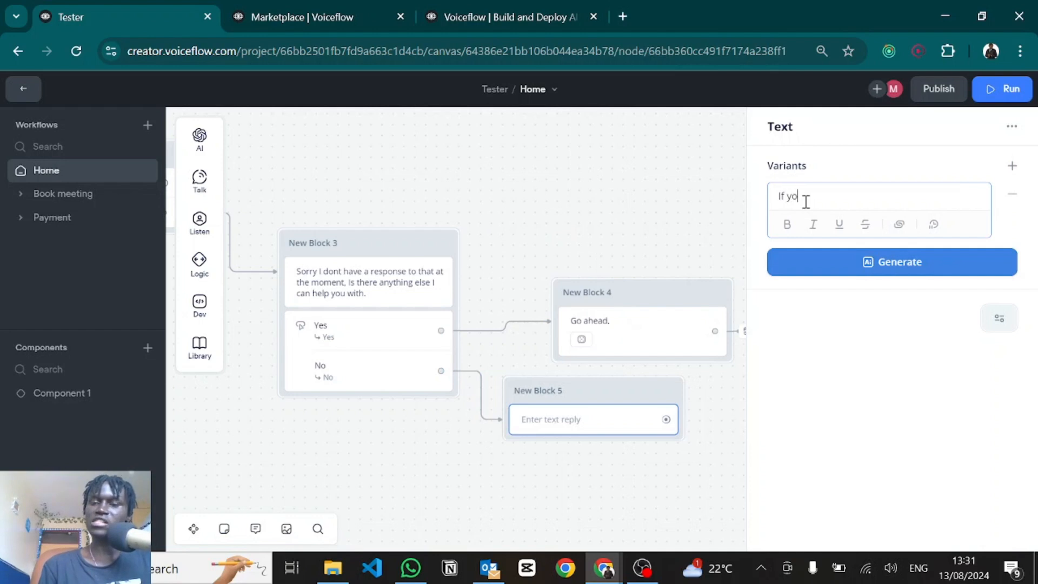
type("u need any further assistance, Im here for you")
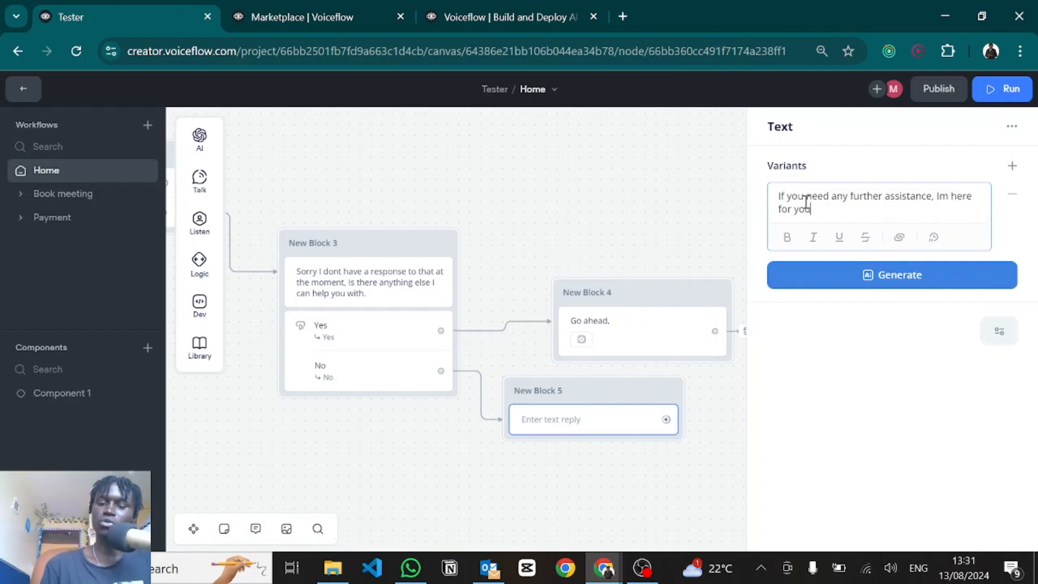
type(".")
left_click(657, 456)
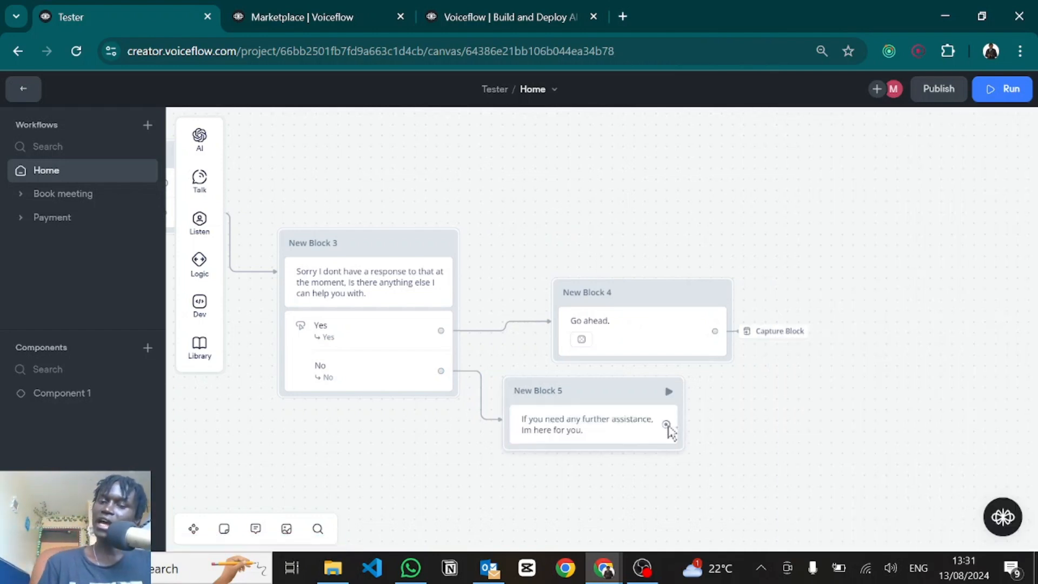
left_click_drag(667, 424, 709, 449)
mouse_move(749, 435)
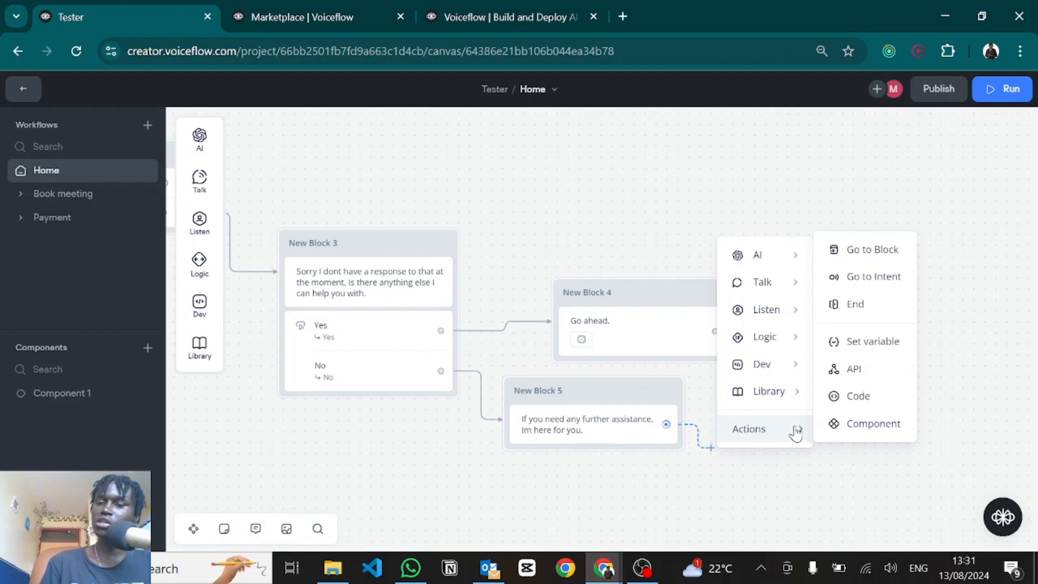
left_click(852, 305)
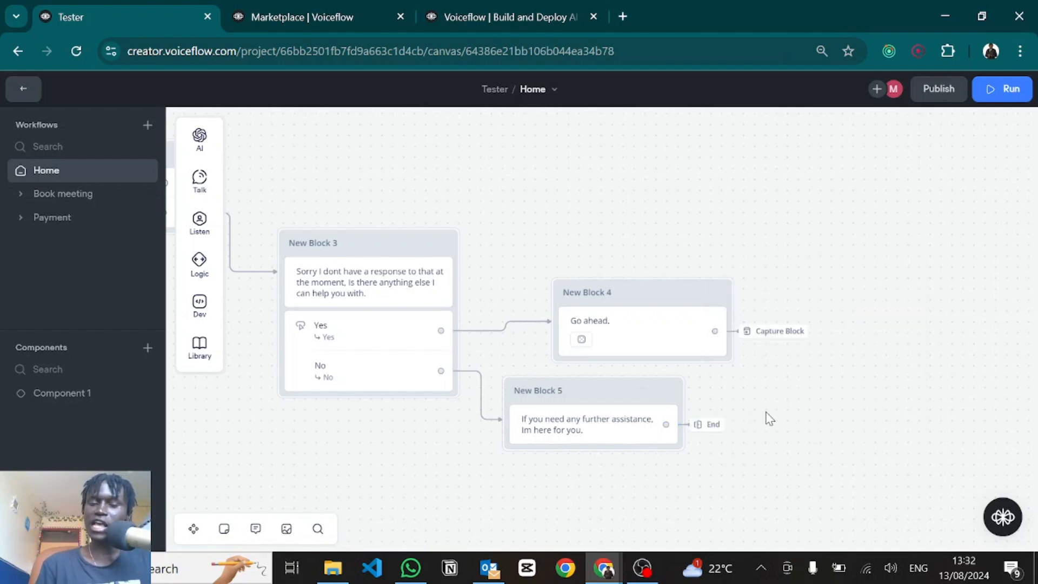
key("s")
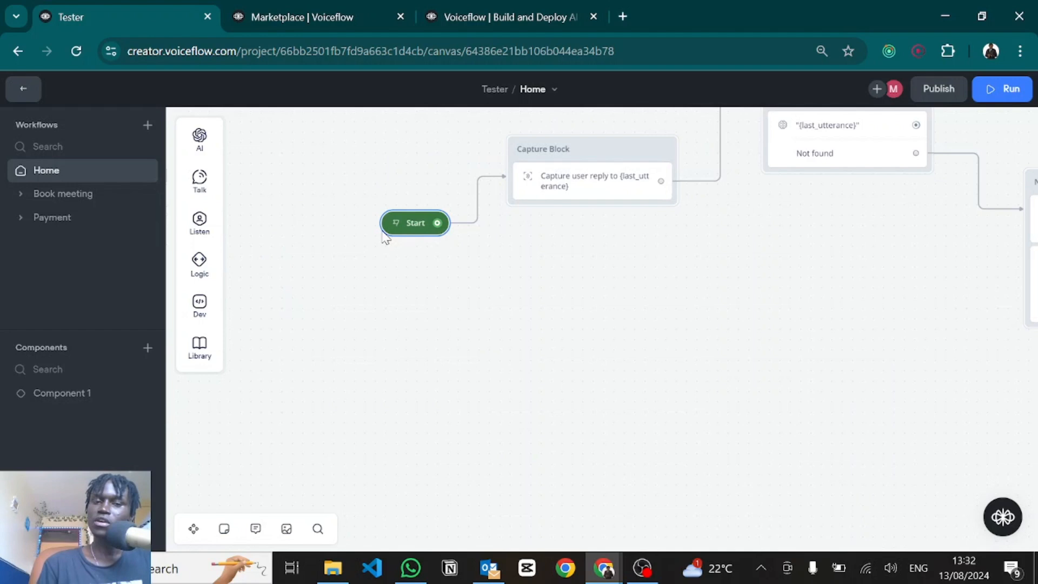
left_click(397, 224)
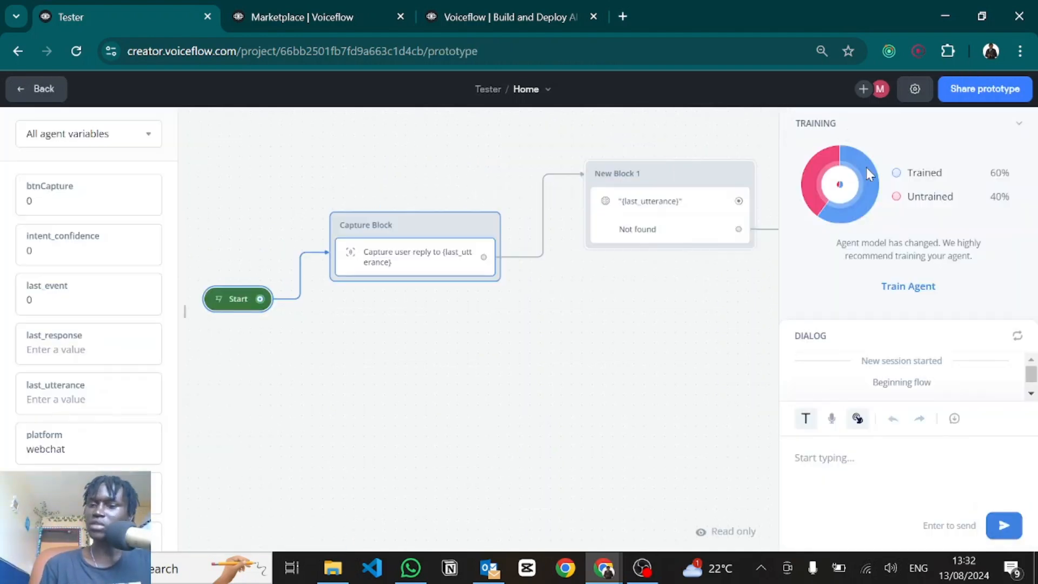
left_click(900, 286)
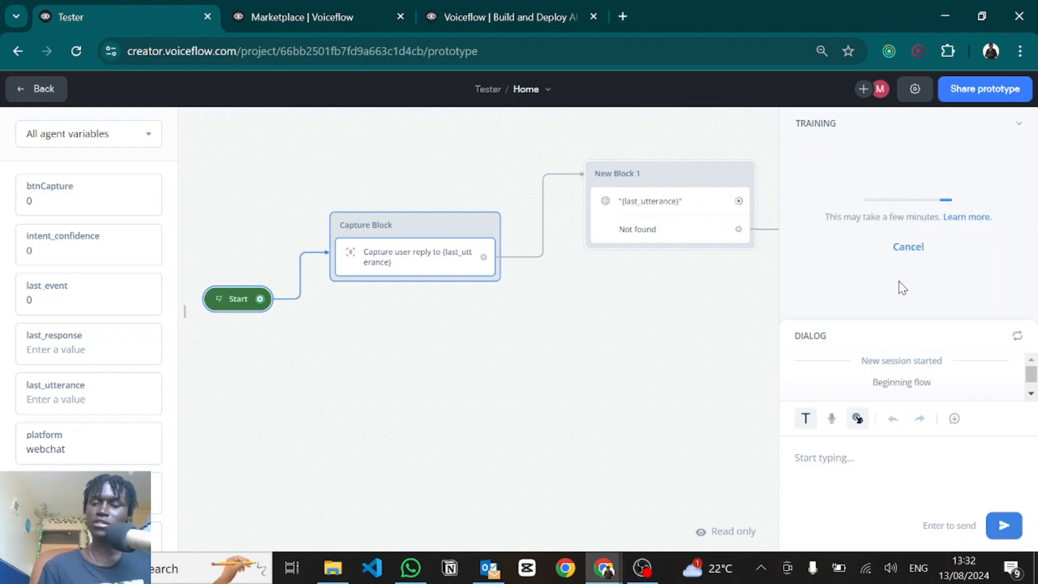
key("Escape")
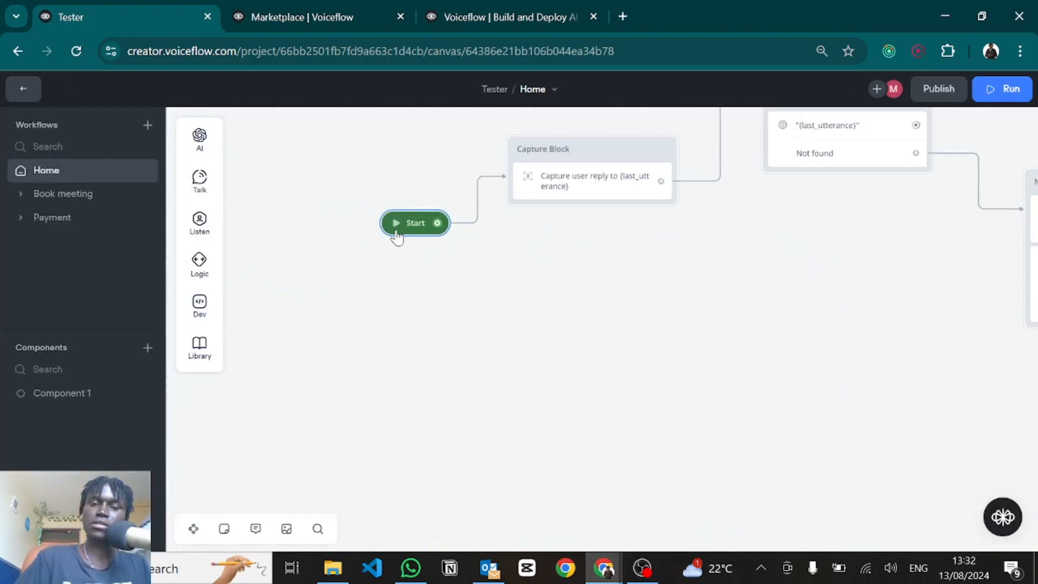
left_click(396, 231)
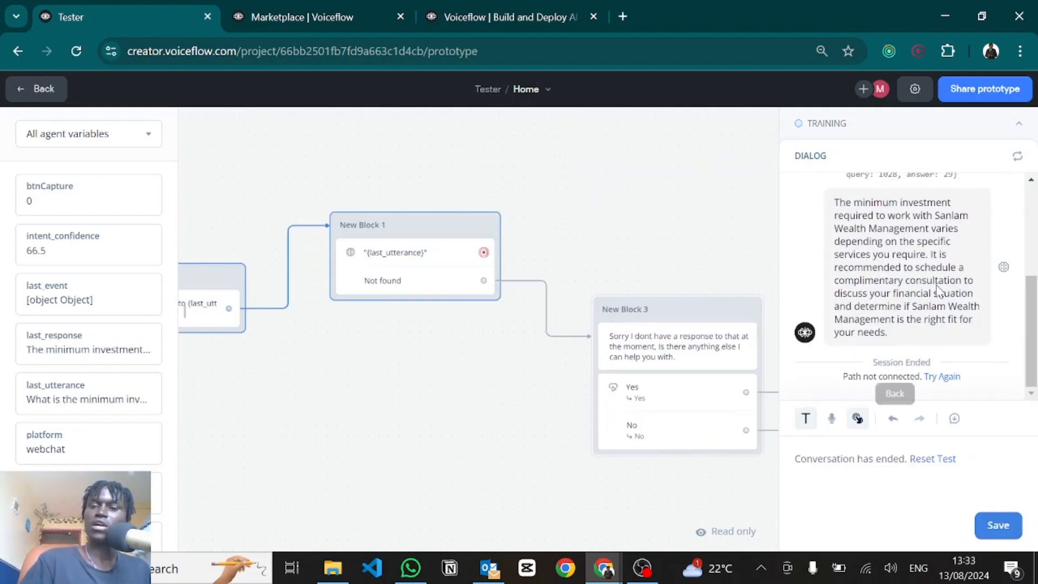
scroll(865, 259, "up", 2)
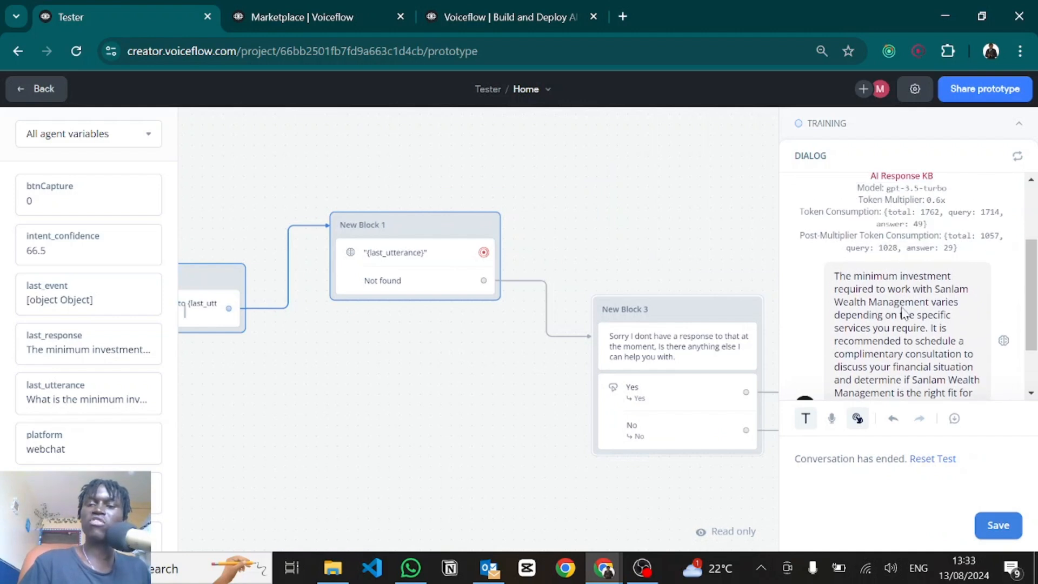
scroll(920, 309, "down", 2)
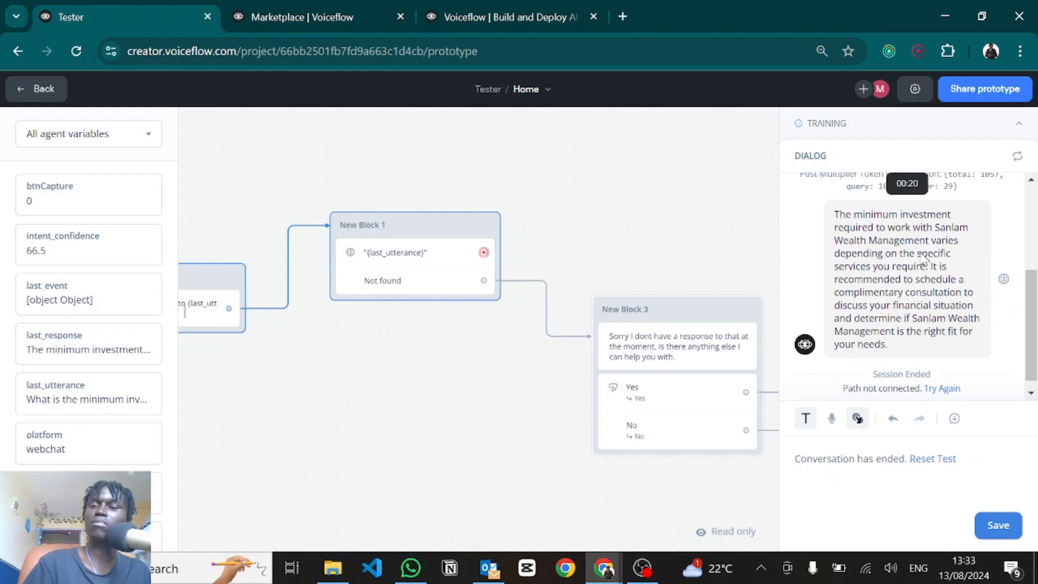
scroll(917, 280, "down", 1)
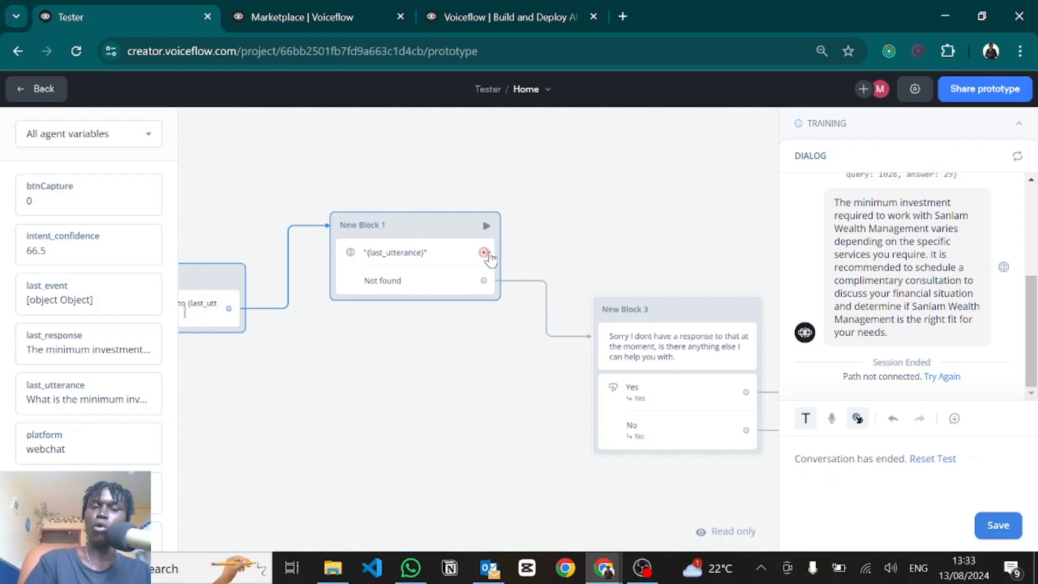
key("Escape")
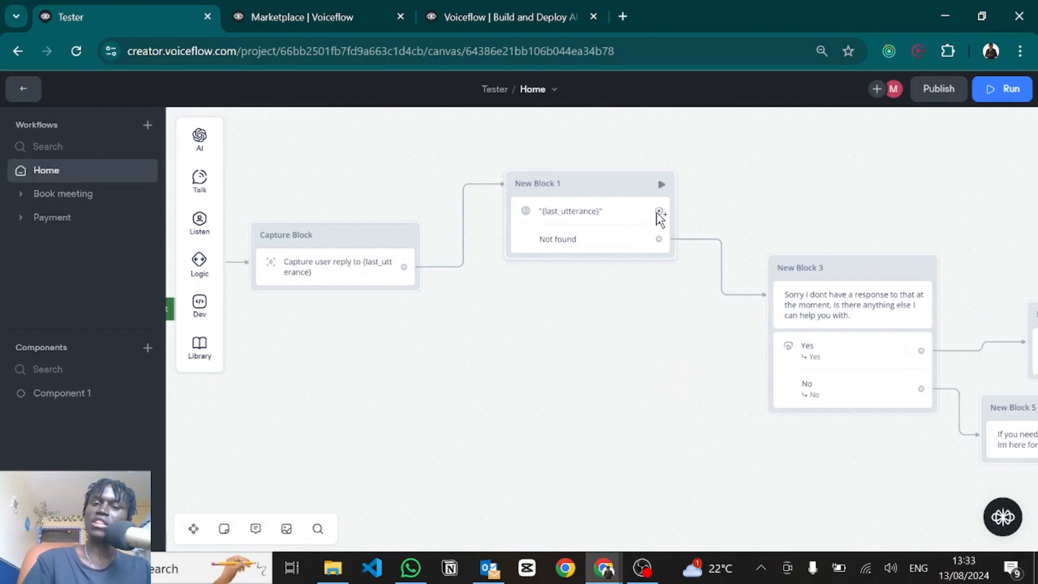
Step: Send New Block 1's {last_utterance} path to a Go to Block step targeting Home > Capture Block
left_click_drag(659, 213, 707, 204)
mouse_move(776, 399)
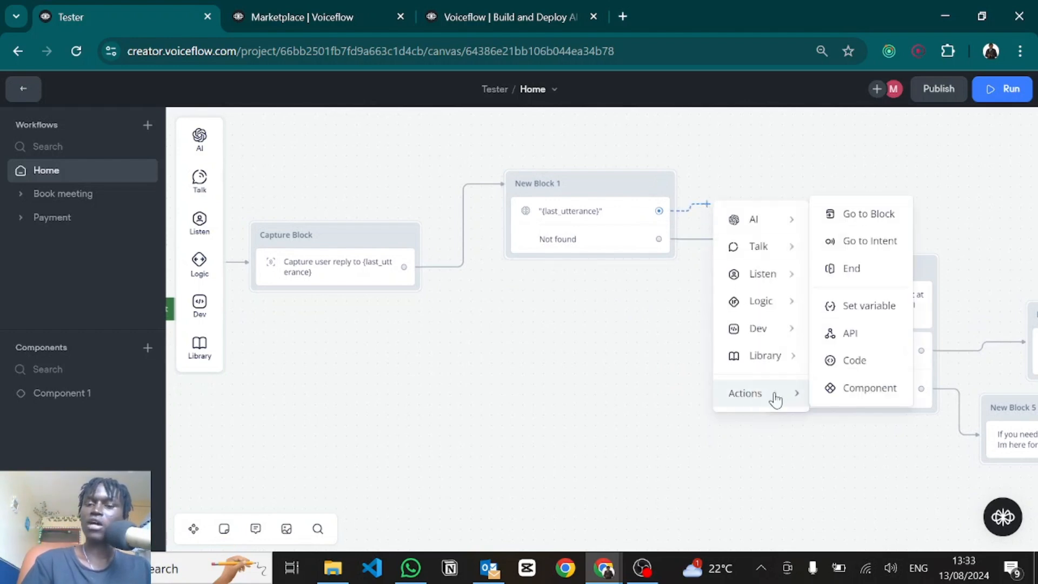
left_click(862, 217)
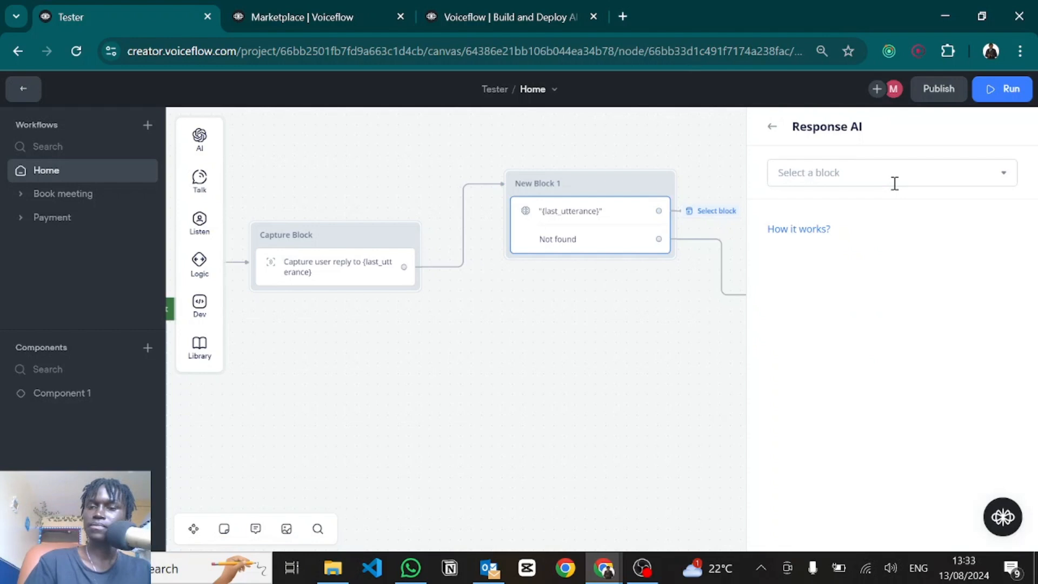
left_click(860, 179)
mouse_move(799, 287)
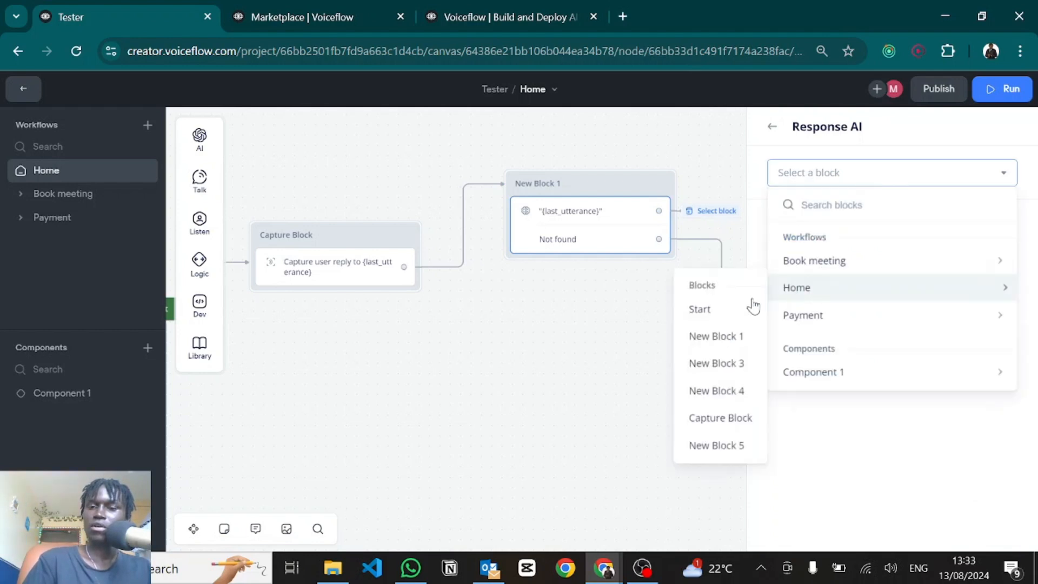
left_click(706, 424)
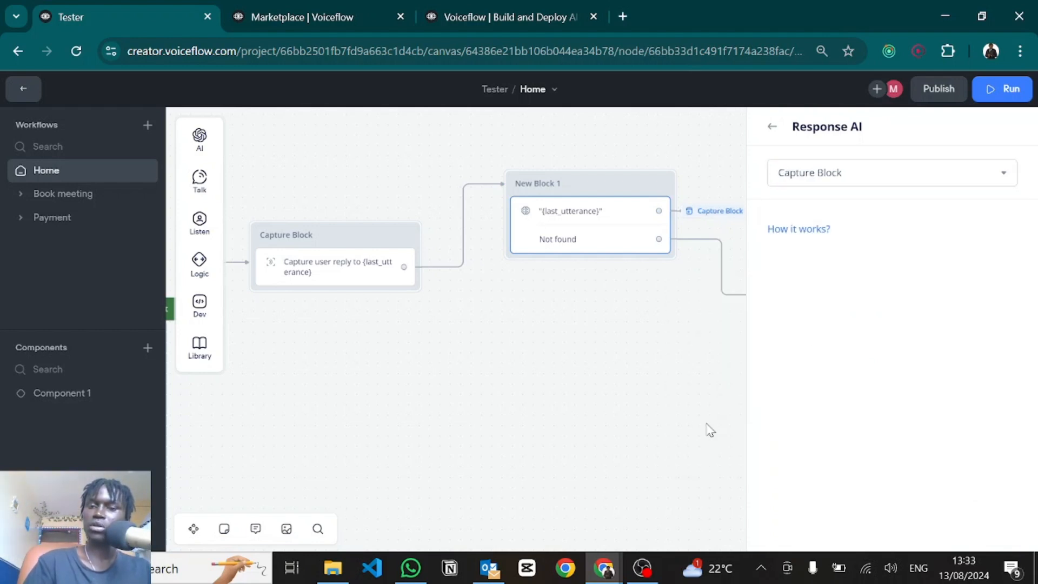
left_click(596, 374)
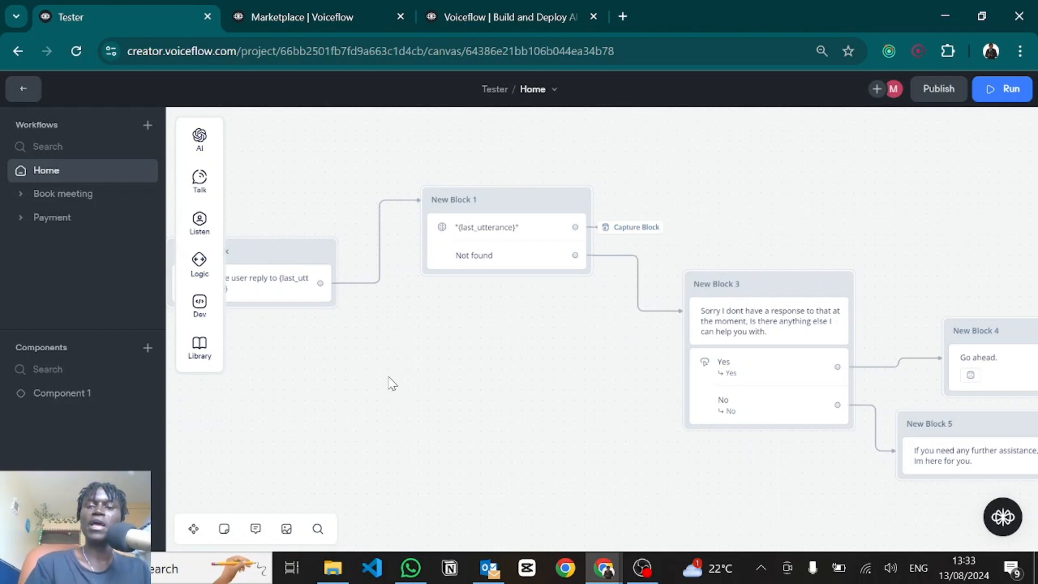
scroll(389, 381, "down", 2)
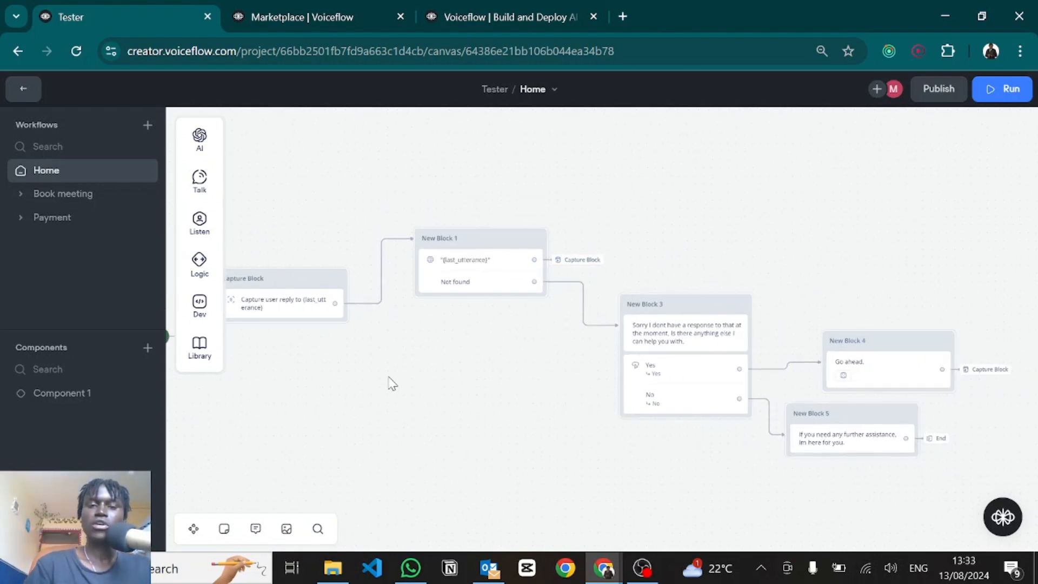
Step: Test from Start with an investment-safety question, then return to the Payment workflow it triggered
key("s")
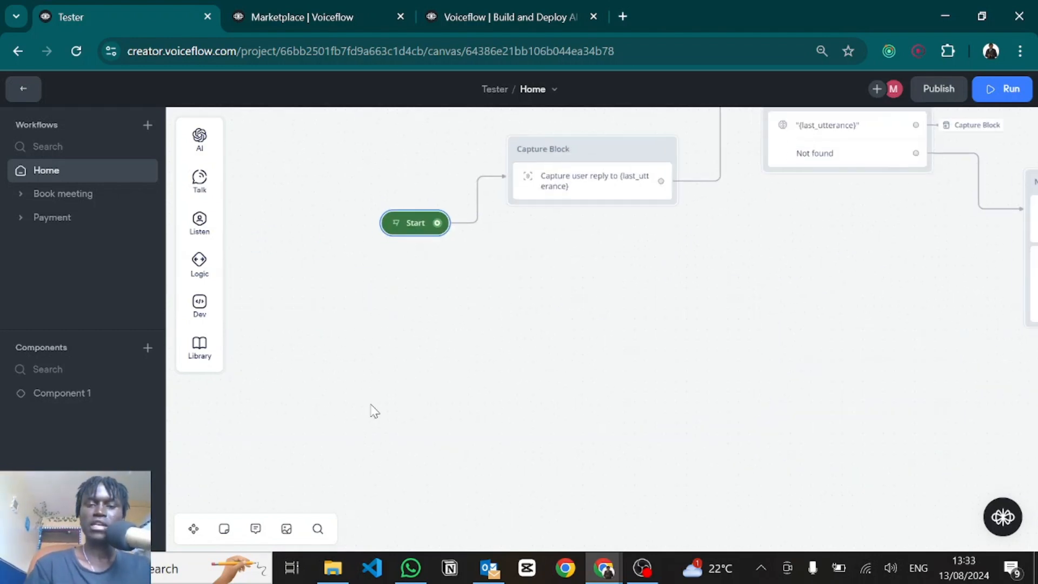
left_click(395, 227)
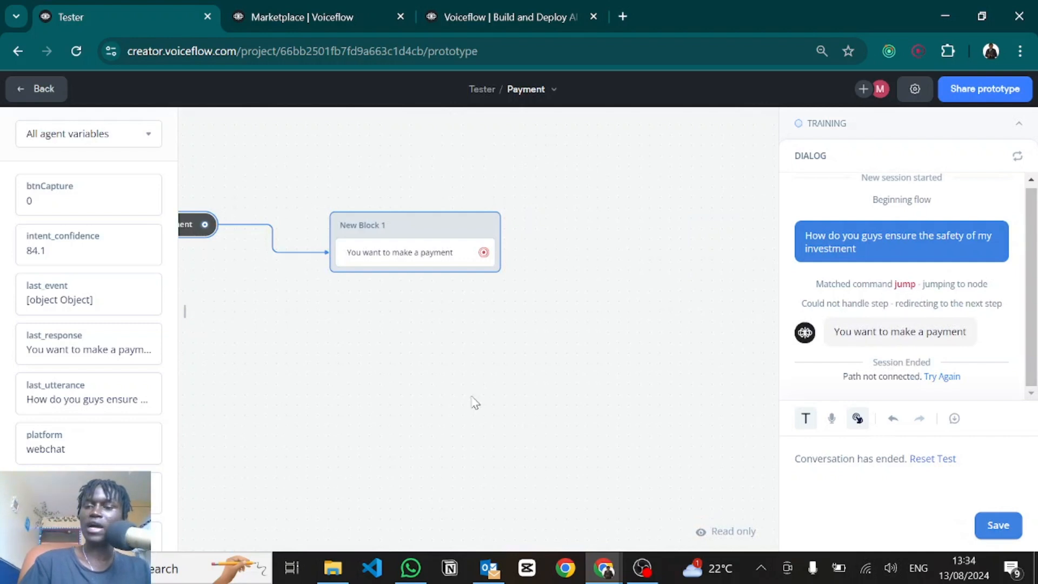
left_click_drag(483, 390, 620, 421)
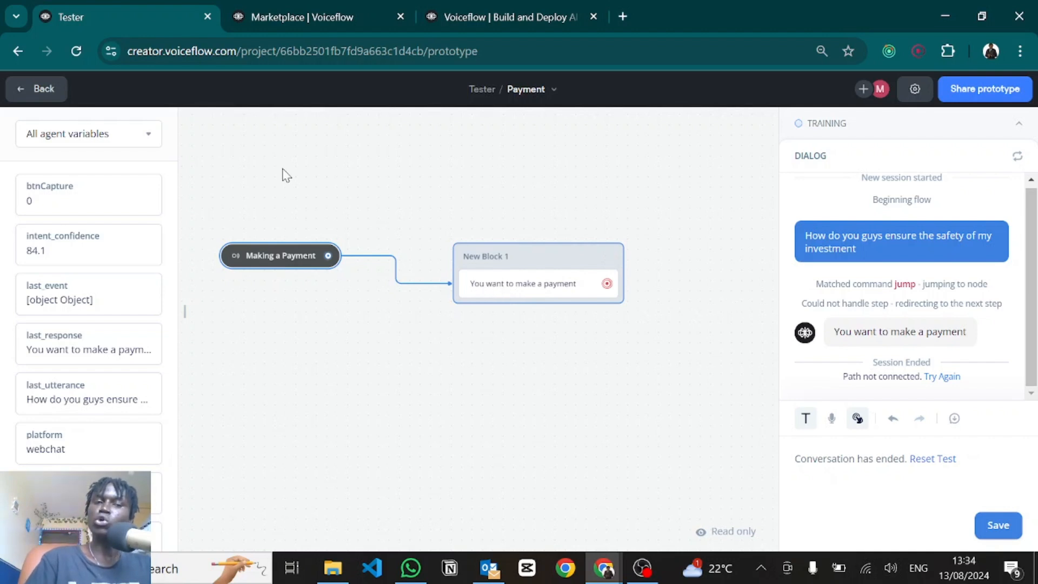
left_click(36, 91)
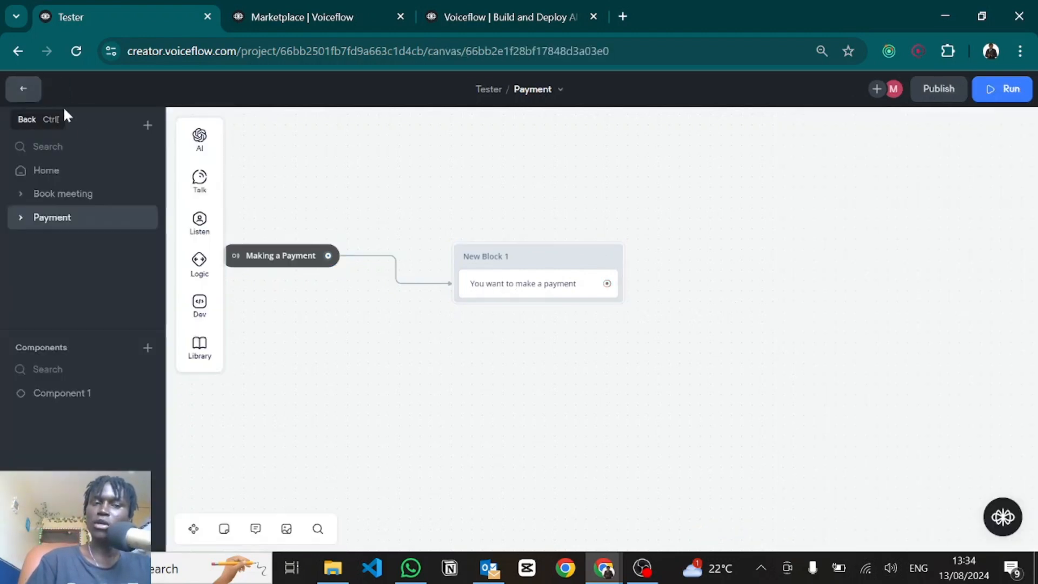
Step: In the Home workflow, set the Capture step's Intent scoping to 'Only intents in this step'
left_click(47, 171)
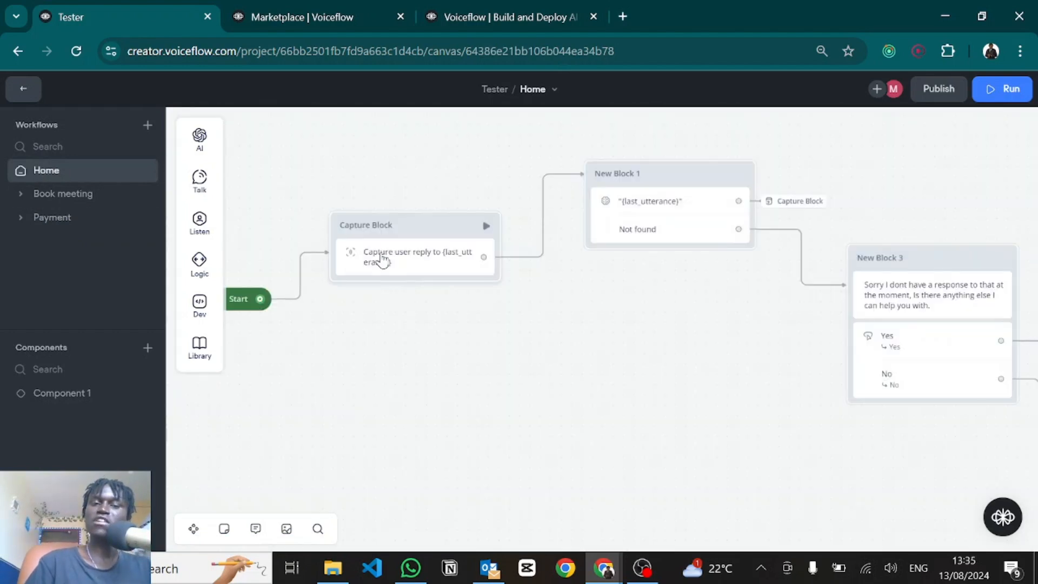
left_click(382, 259)
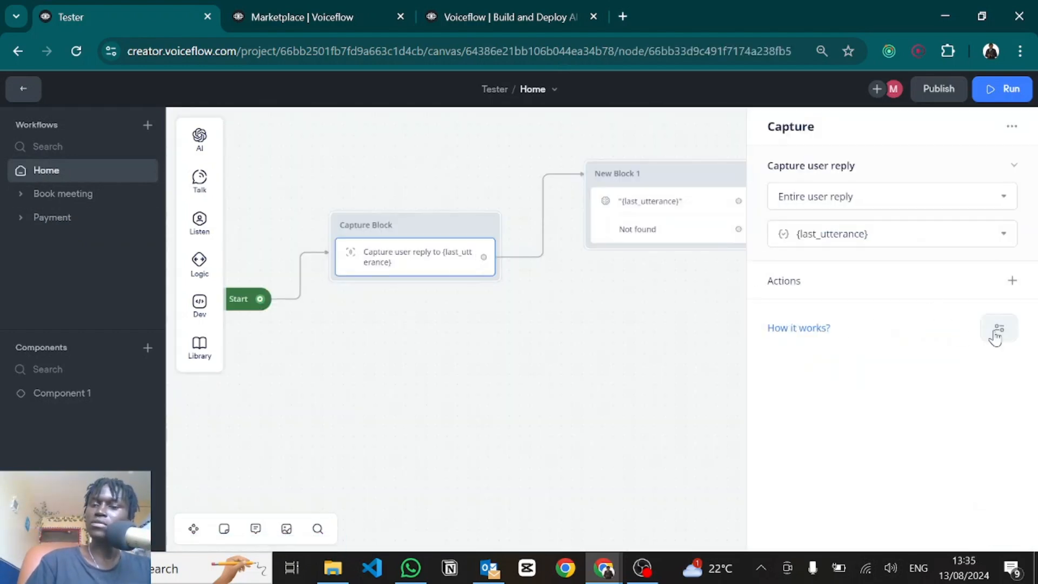
mouse_move(911, 373)
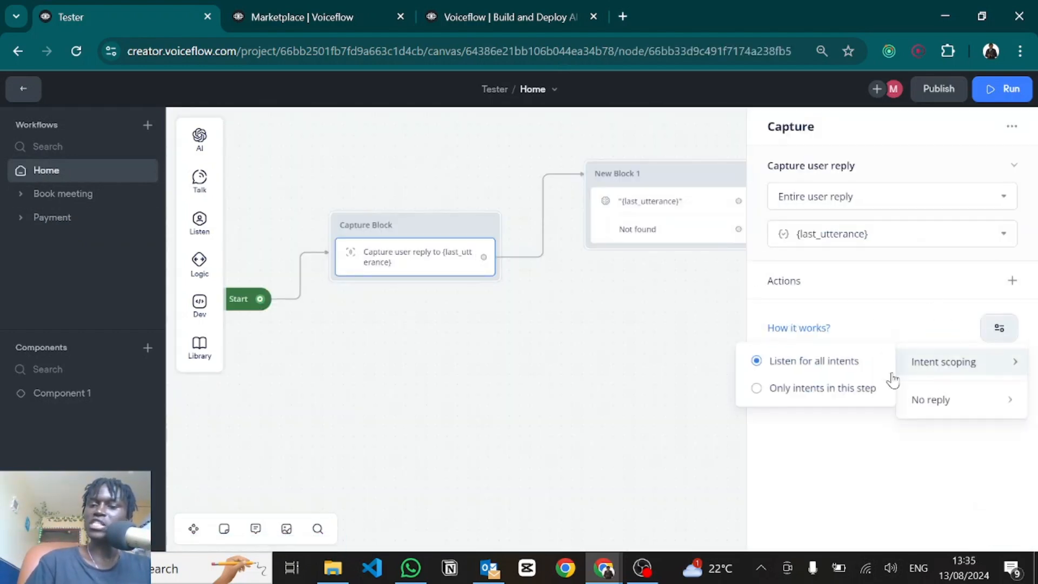
left_click(796, 397)
left_click(490, 364)
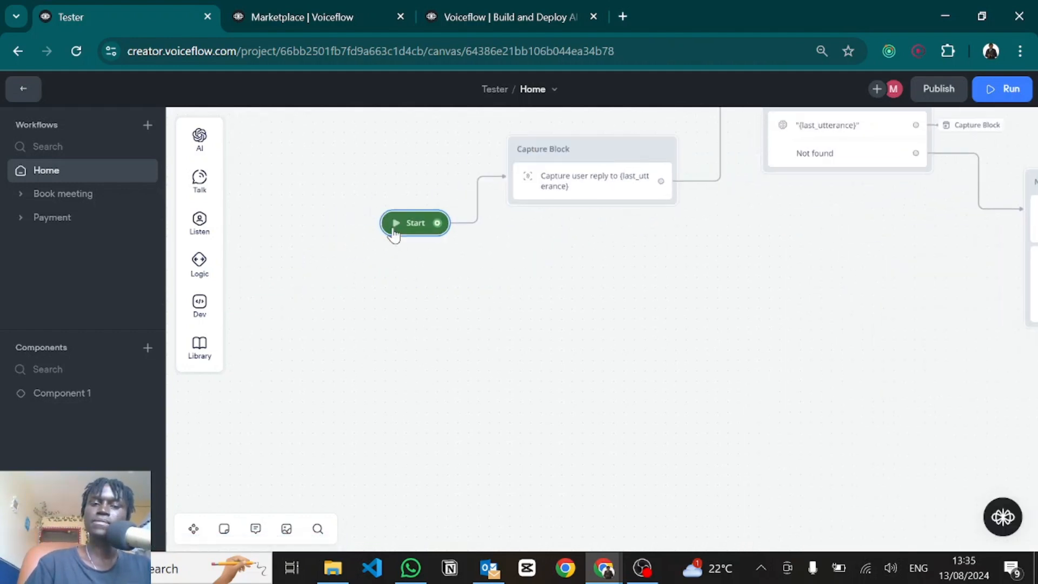
left_click(395, 227)
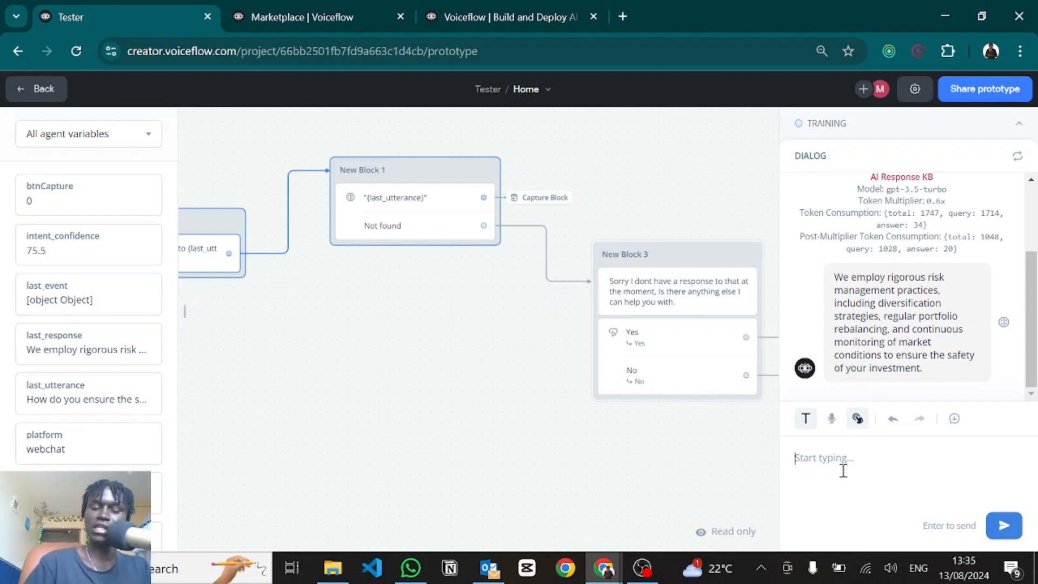
type("Whats the minimum investment to get started")
key("Return")
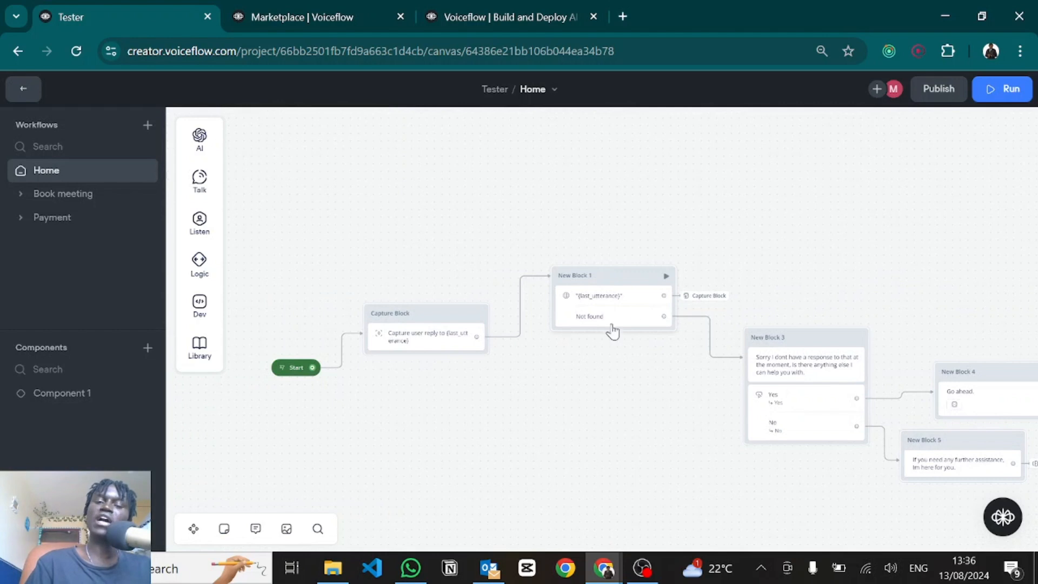
key("s")
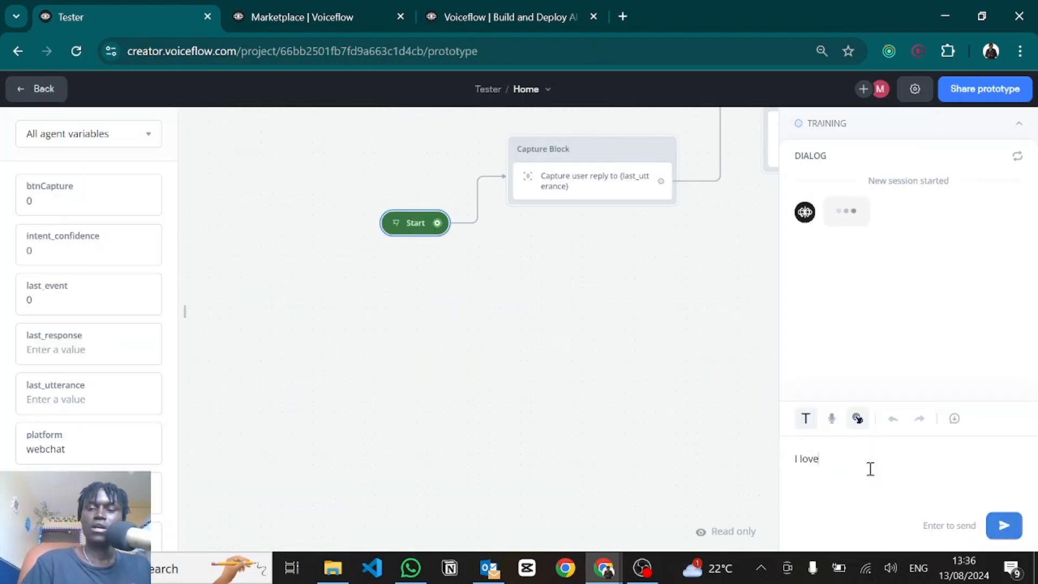
type("pizz")
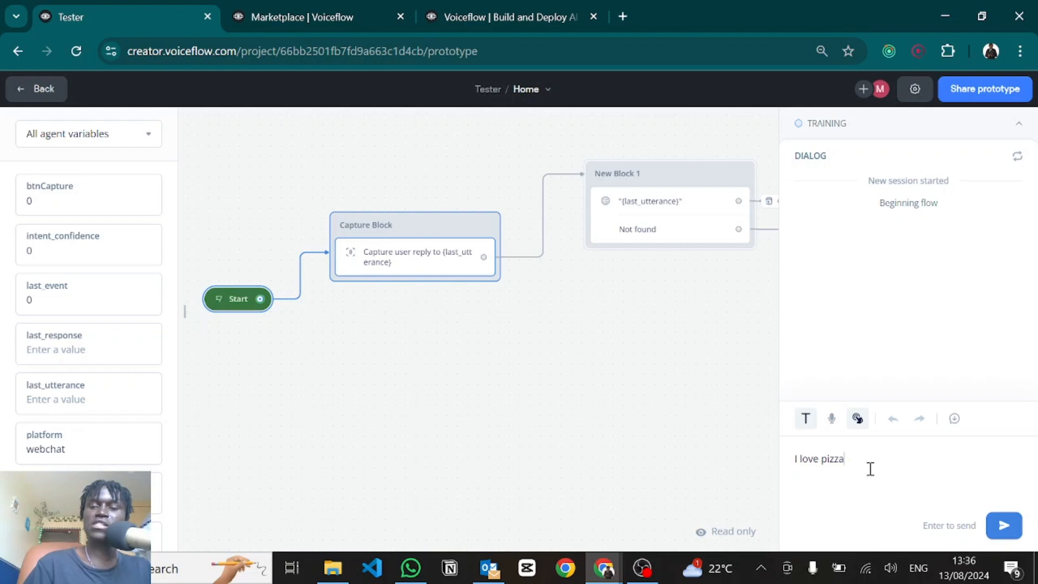
type("a")
key("Return")
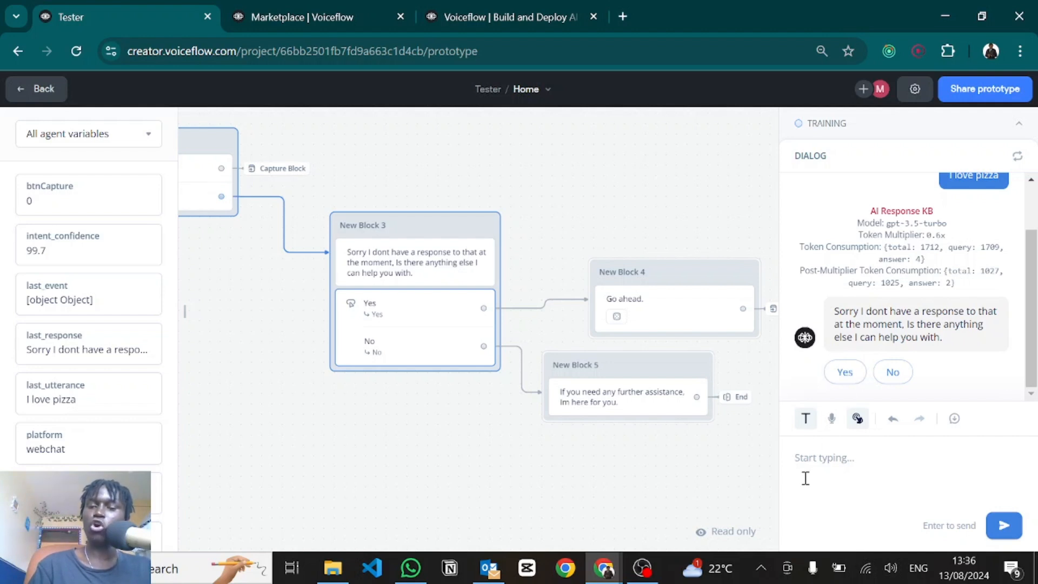
type("Yes")
key("Return")
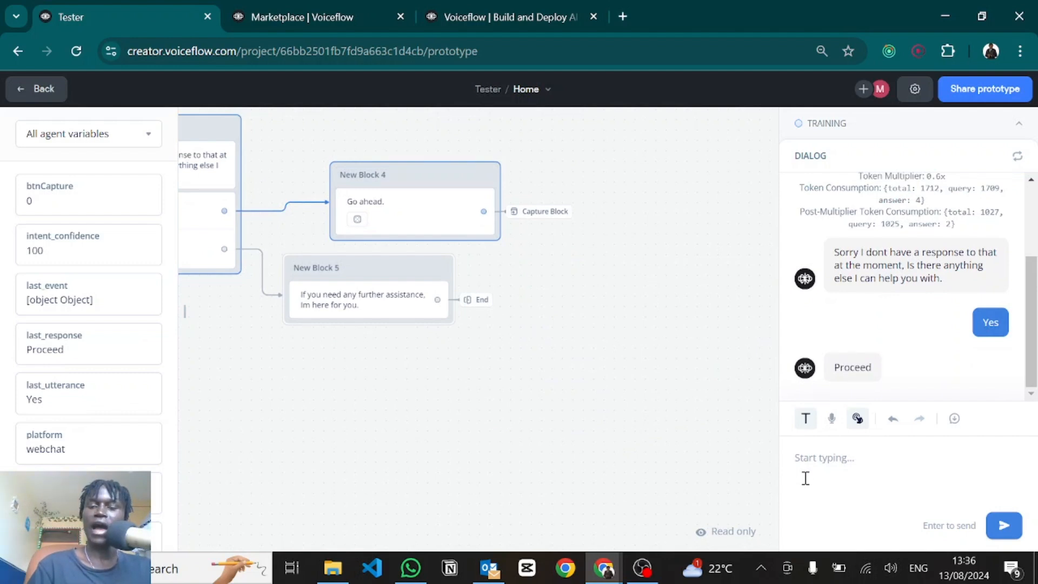
type("sdhcbks")
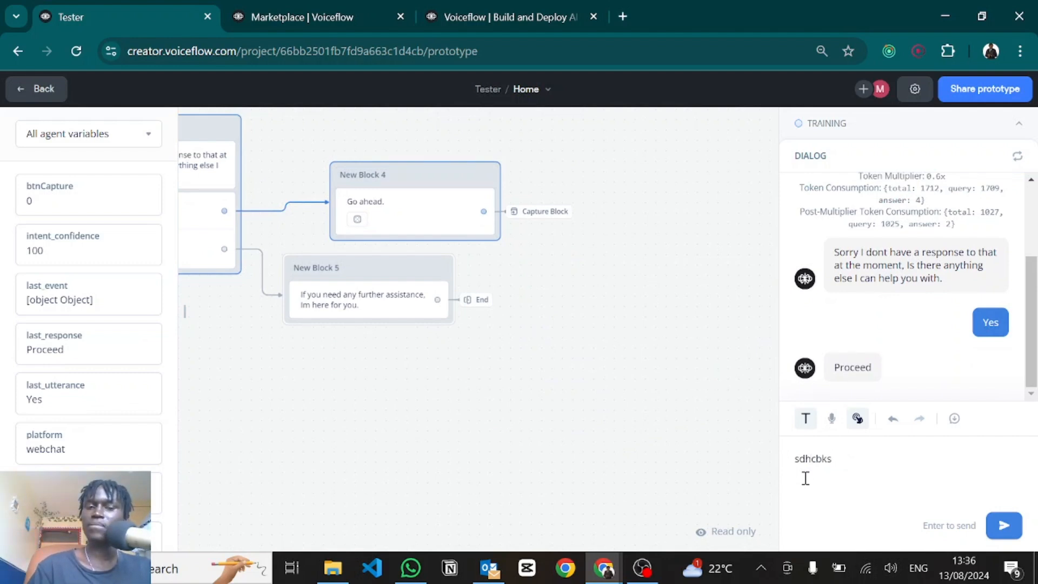
key("Escape")
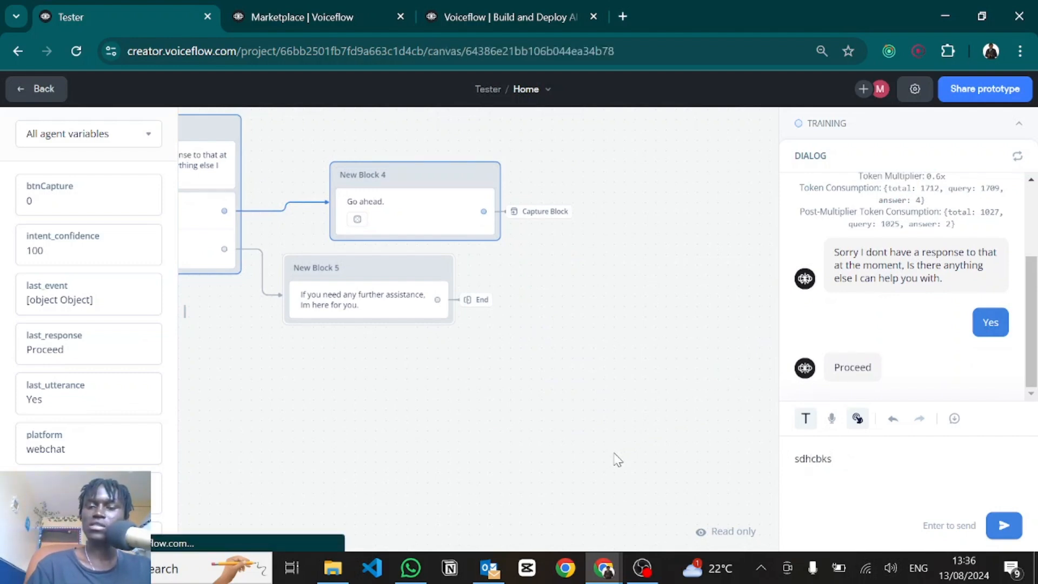
Step: Place a trial Set AI step on an empty area of the Home canvas
scroll(618, 459, "down", 5)
scroll(614, 454, "down", 2)
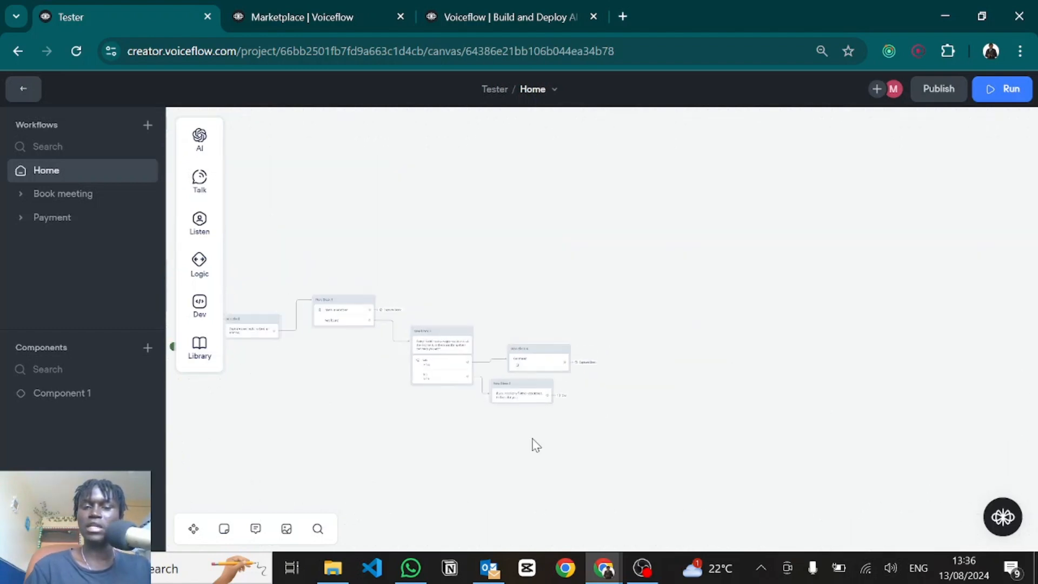
left_click_drag(508, 437, 642, 411)
mouse_move(194, 141)
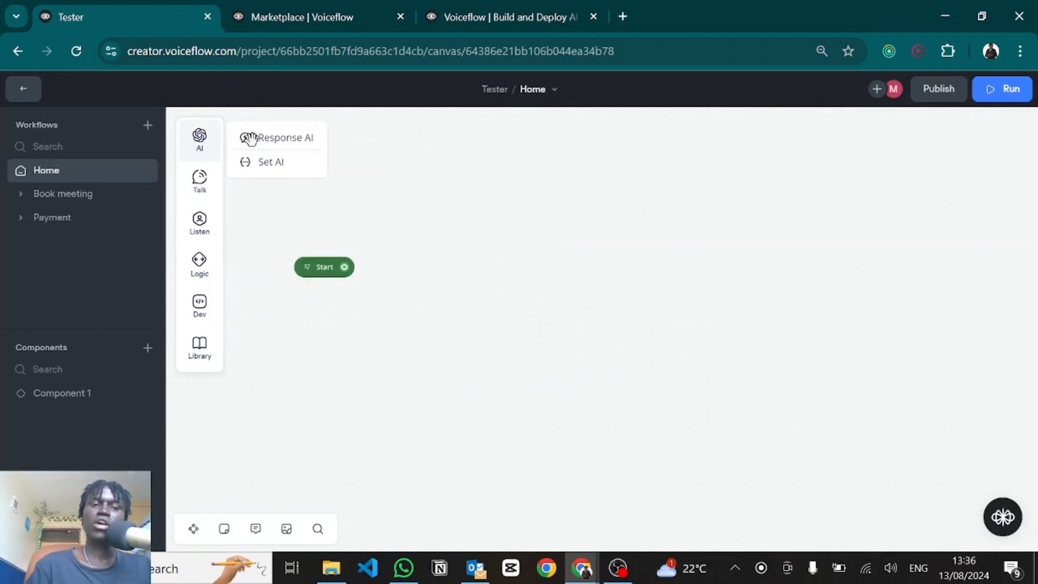
left_click_drag(263, 164, 498, 212)
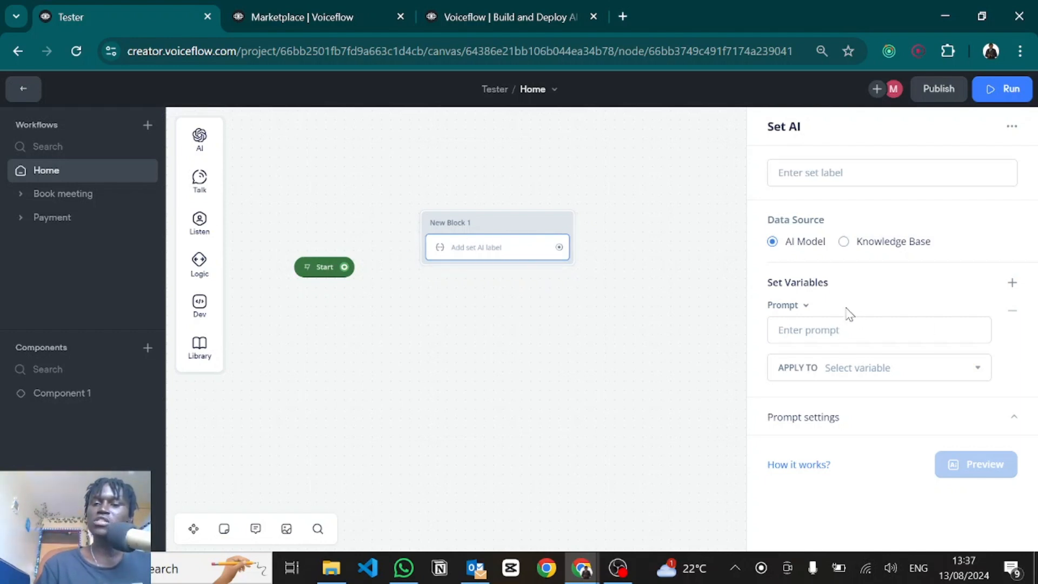
Step: Explore the Set AI prompt and its result-variable dropdown without choosing a variable
left_click(821, 335)
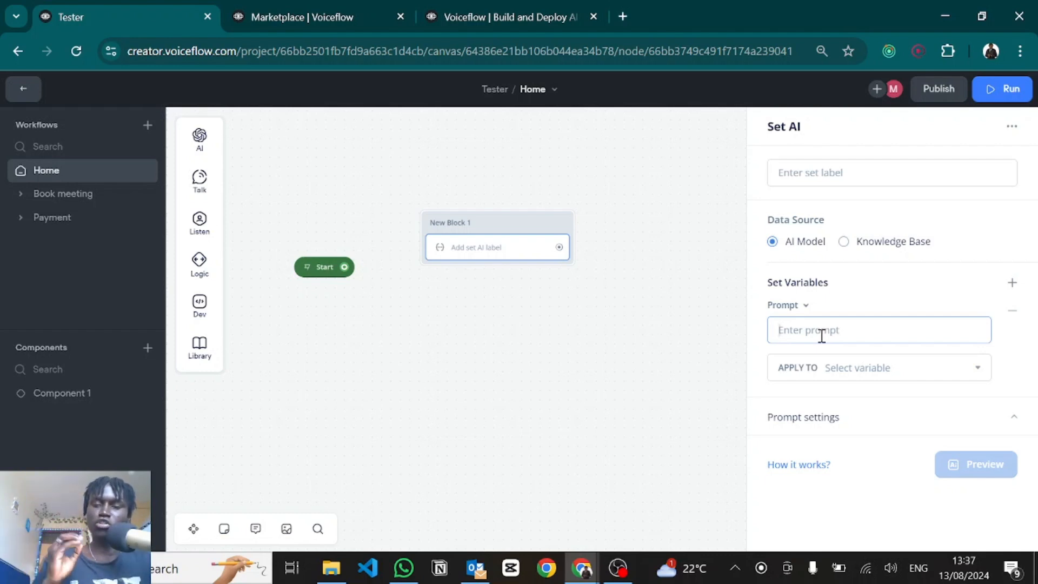
left_click(847, 368)
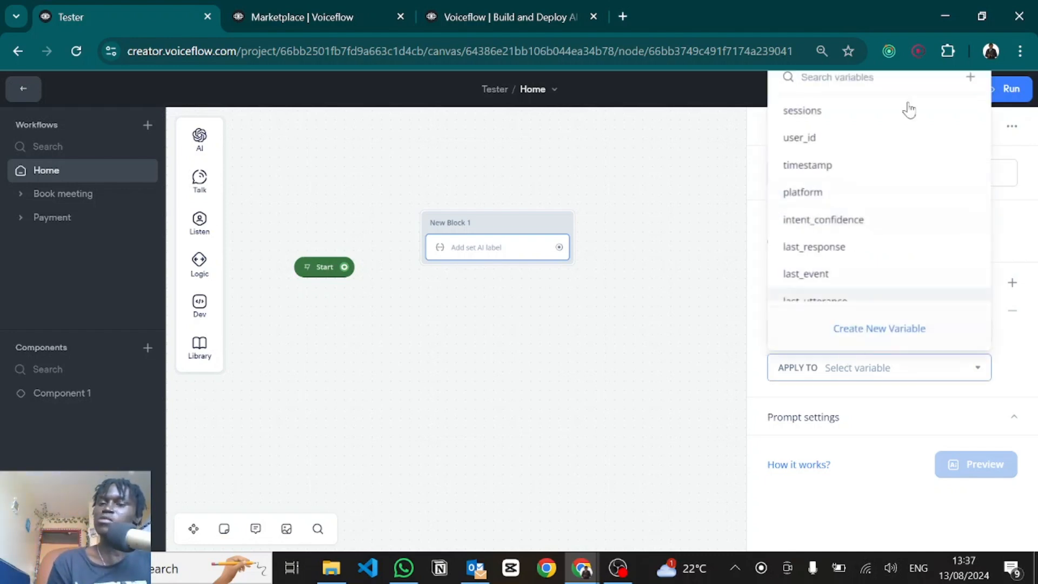
left_click(773, 398)
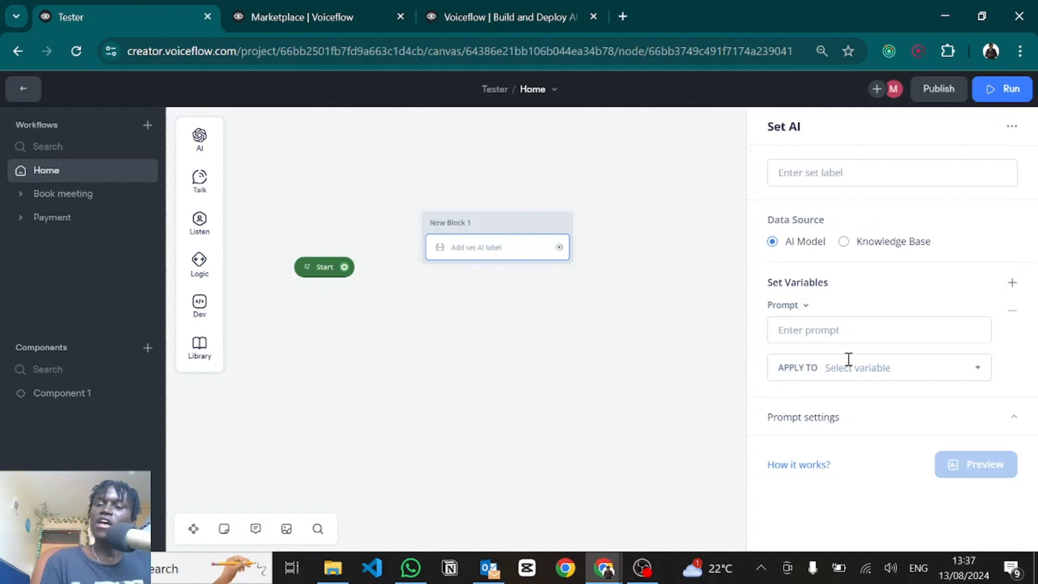
left_click(831, 363)
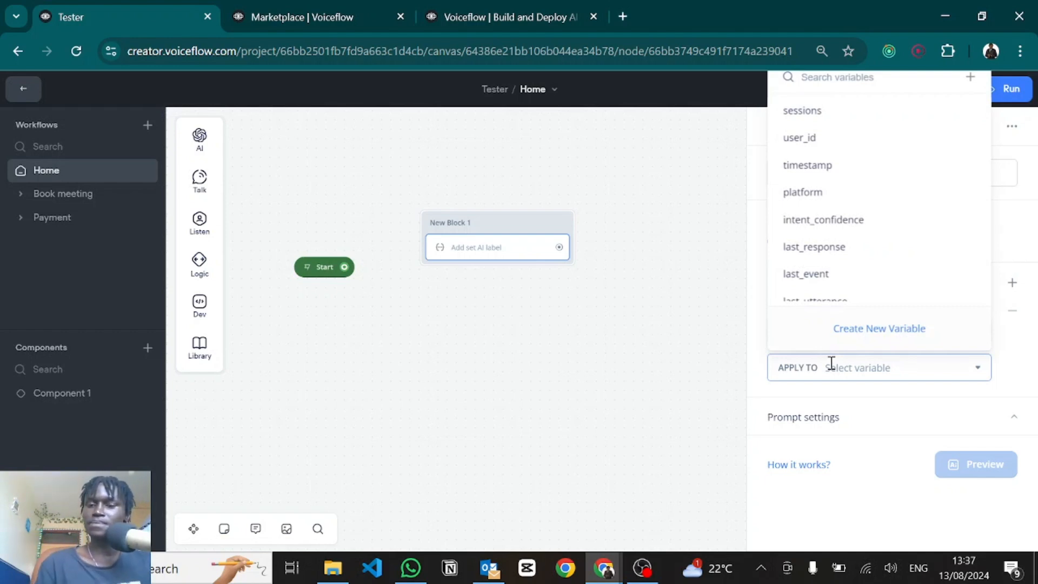
left_click(822, 427)
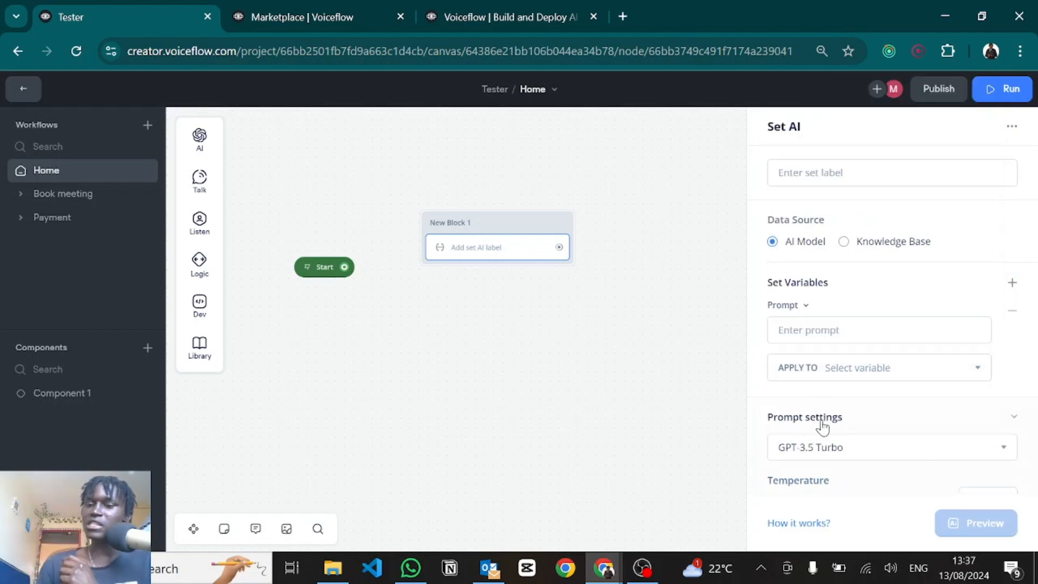
scroll(821, 427, "down", 3)
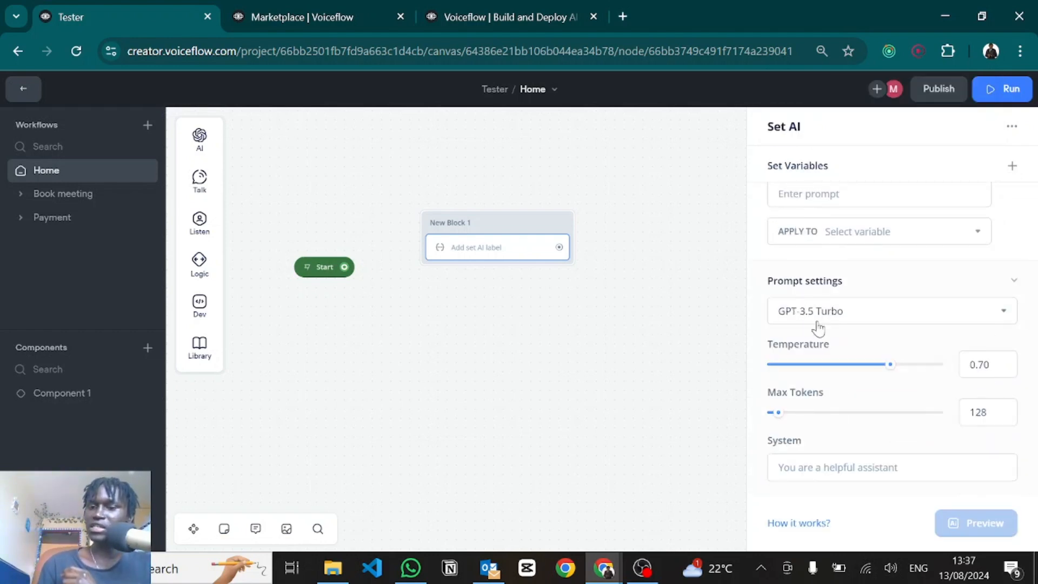
Step: Check the system prompt field and variable list again, then delete New Block 1
left_click(806, 479)
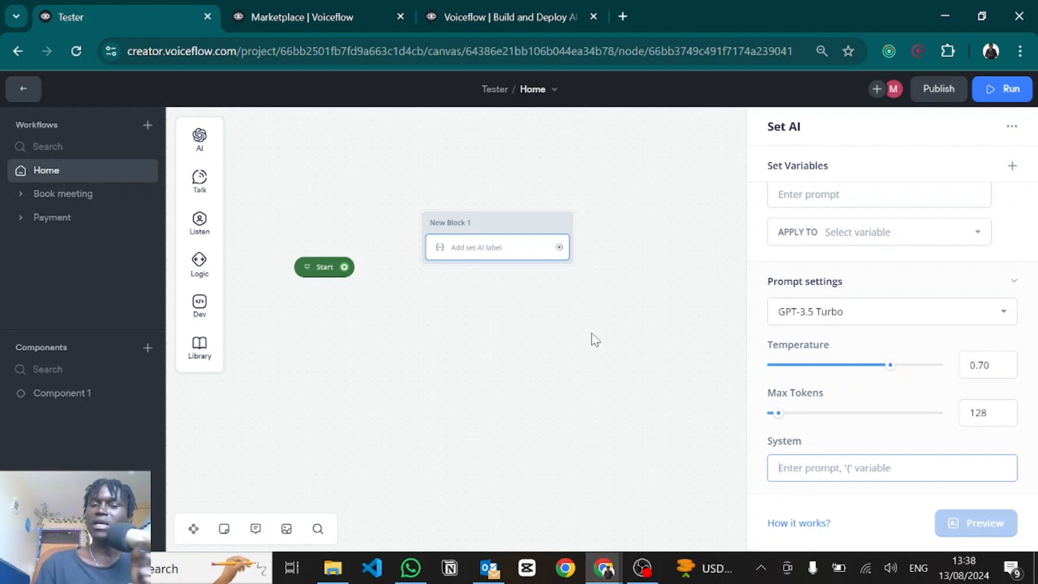
mouse_move(782, 356)
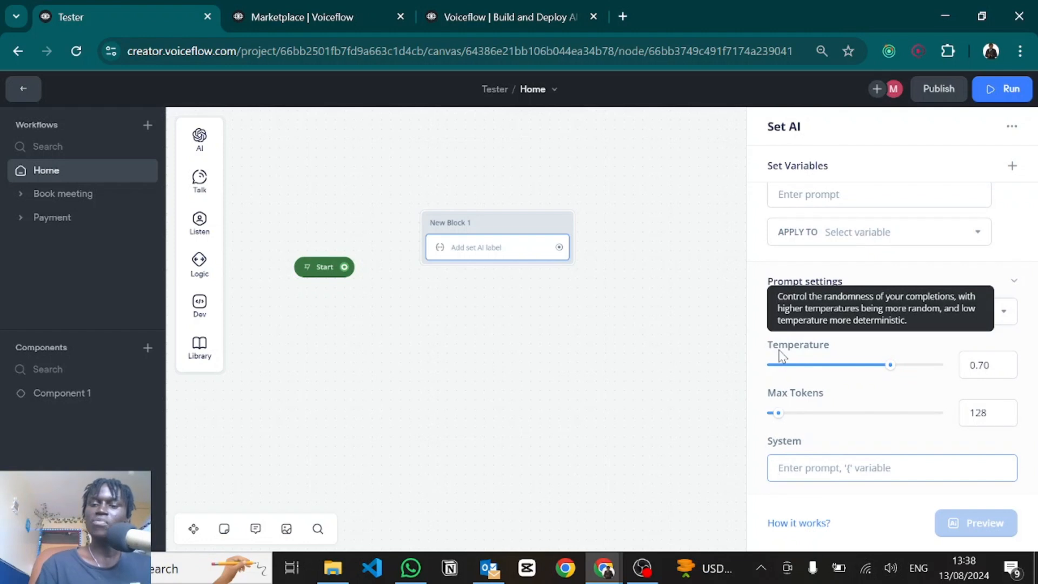
scroll(852, 292, "up", 3)
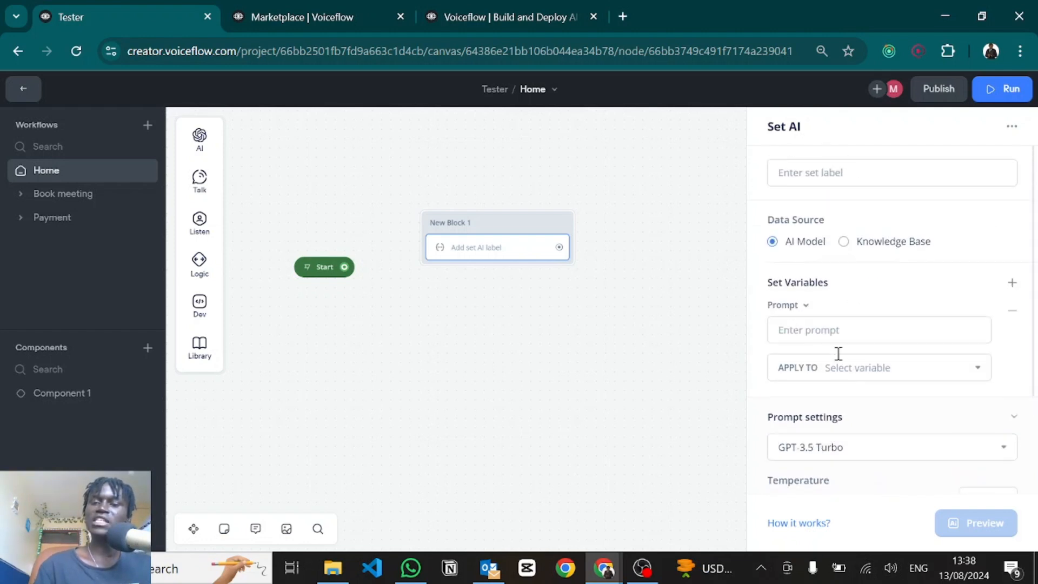
left_click(859, 368)
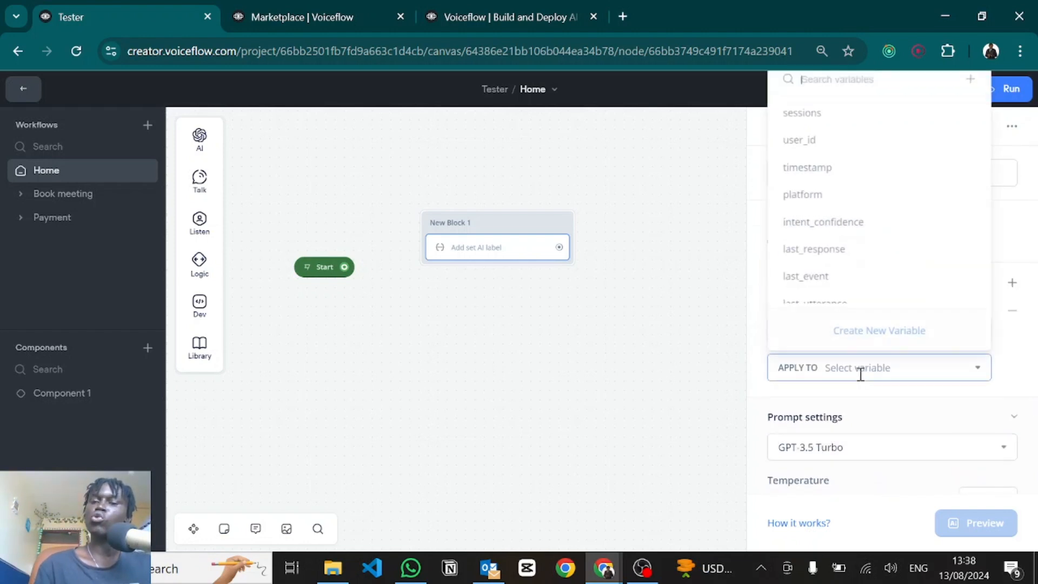
left_click(830, 399)
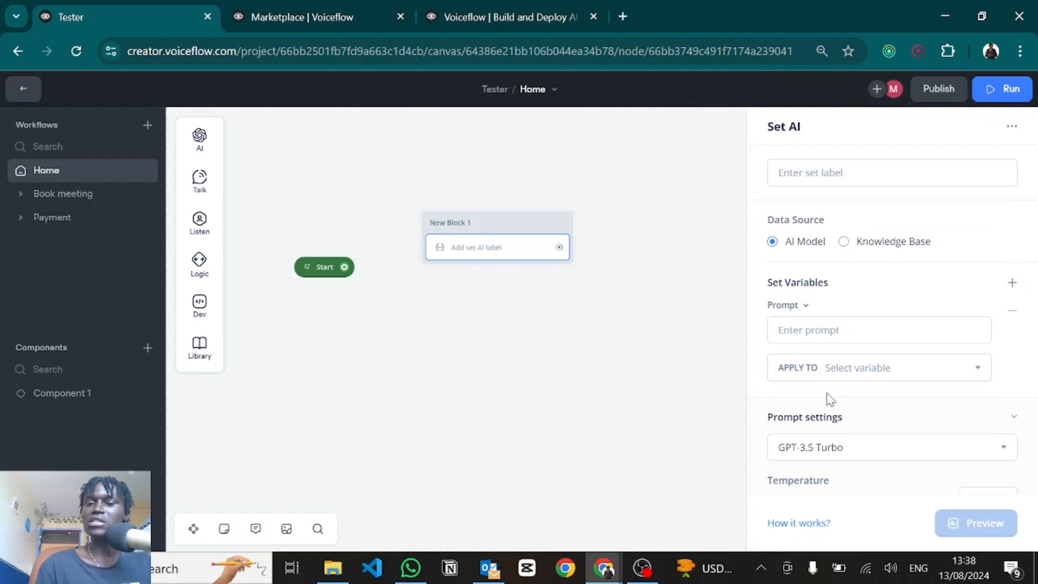
left_click_drag(744, 394, 539, 169)
key("Delete")
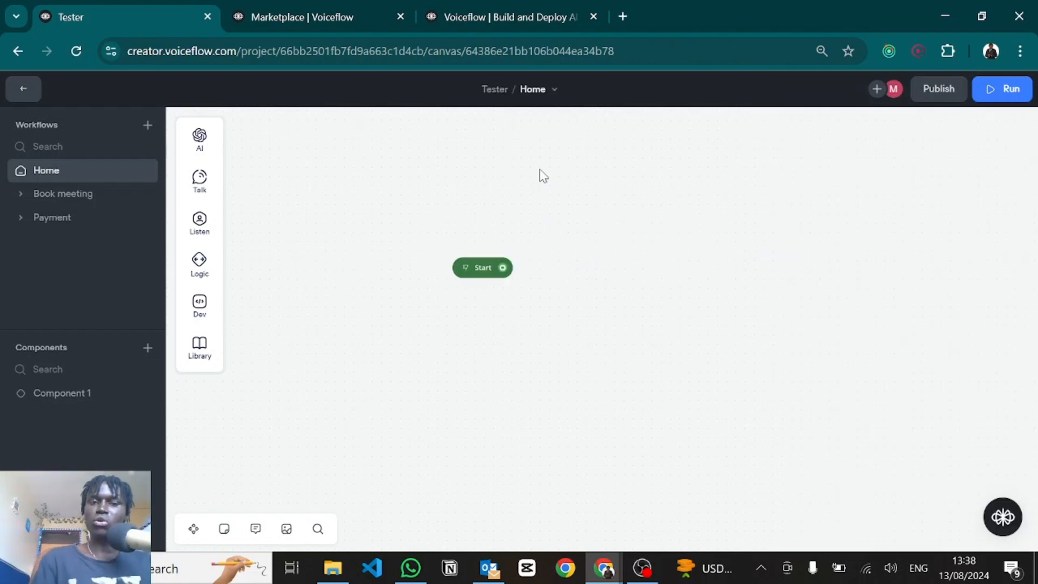
Step: Browse Variables (cancelling a new variable) and Entities, then show the Home, Book meeting, Payment workflows
left_click(13, 93)
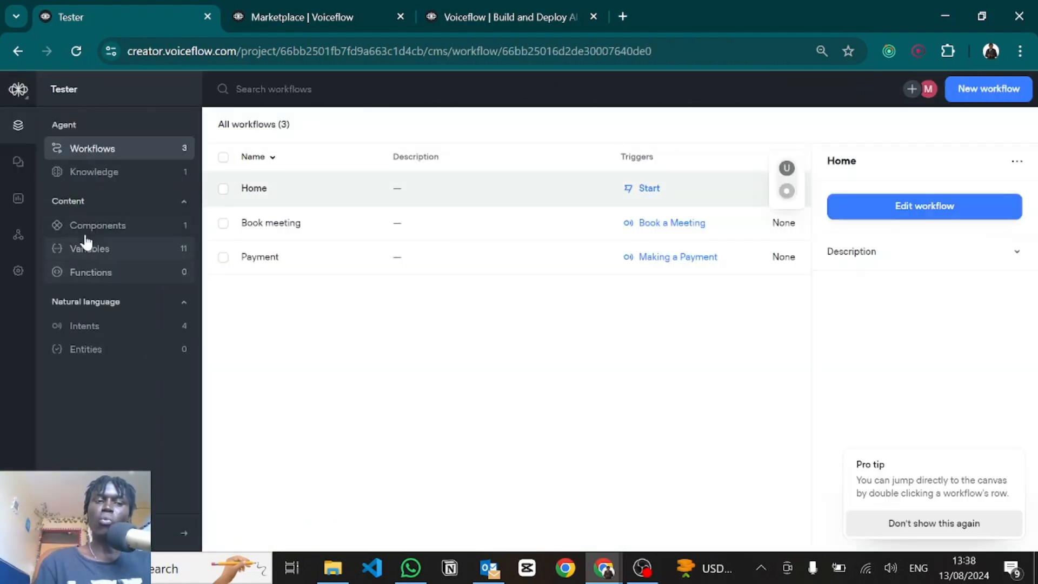
left_click(105, 250)
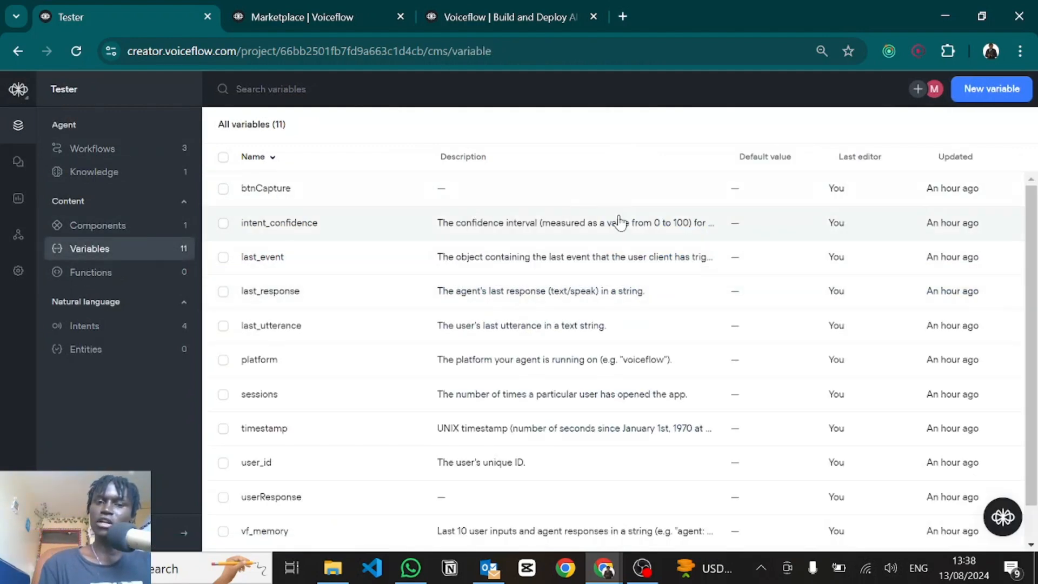
left_click(992, 90)
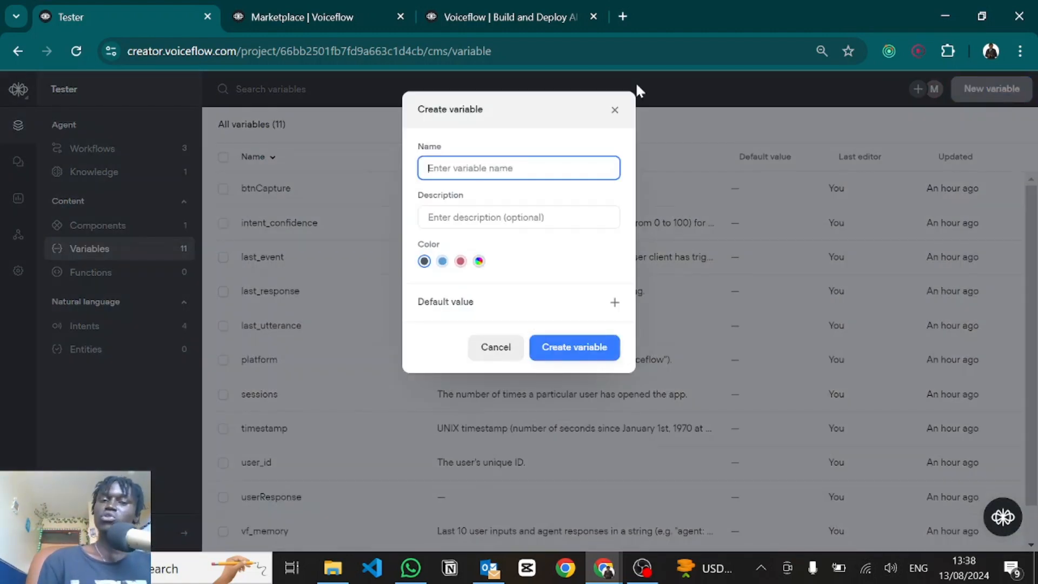
left_click(615, 110)
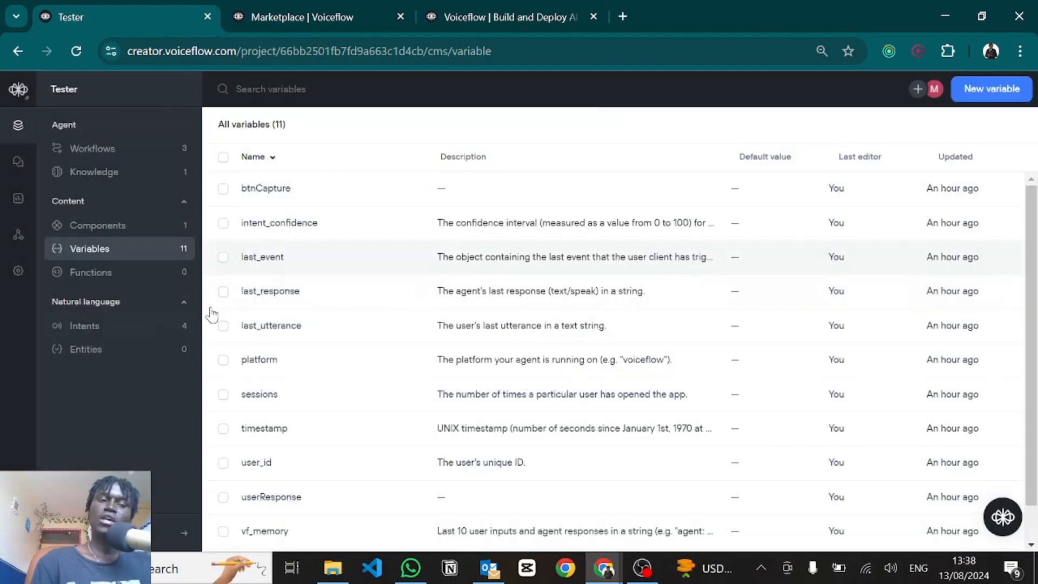
left_click(67, 355)
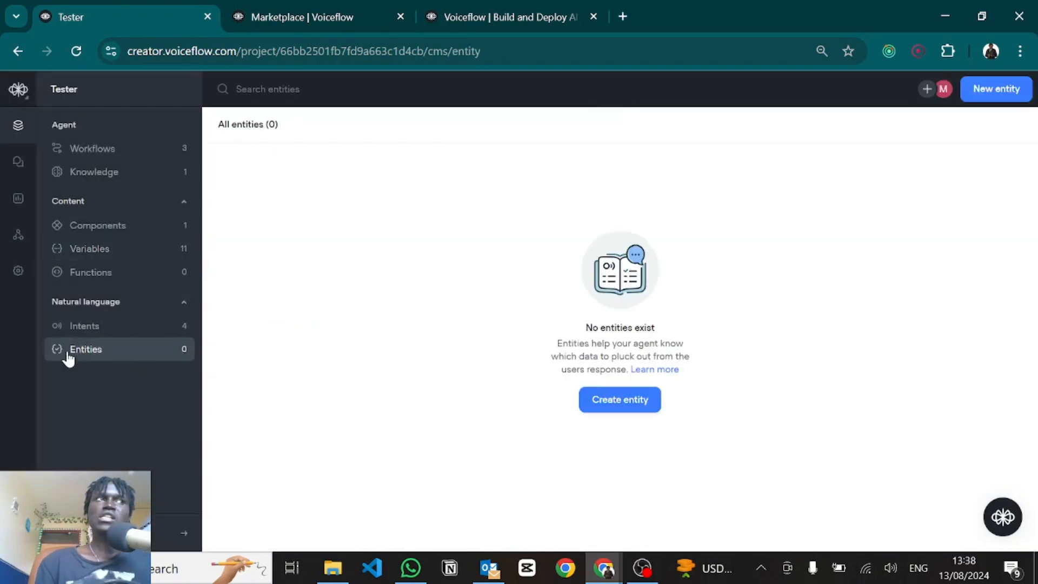
left_click(90, 157)
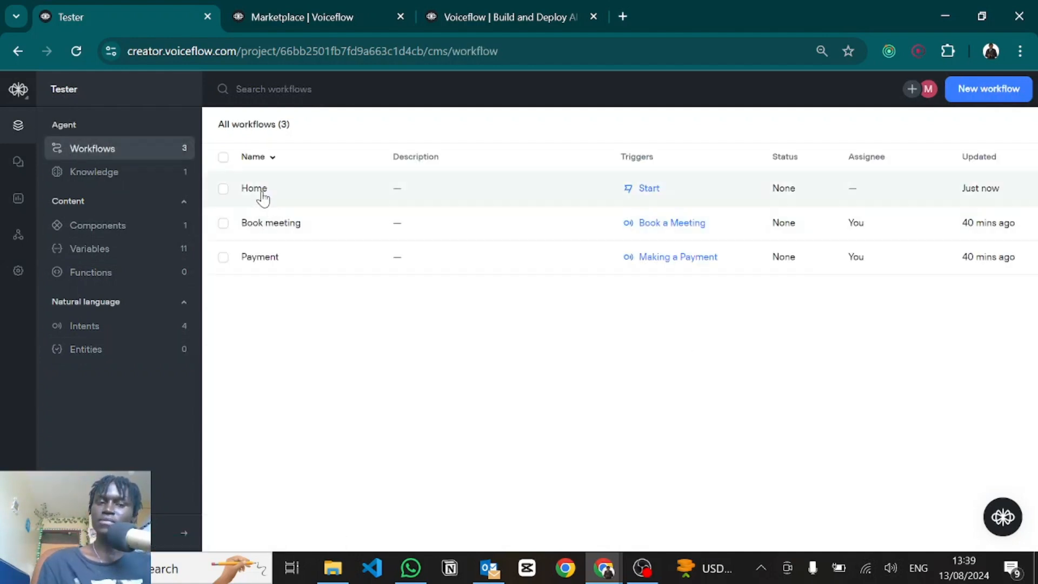
Step: Open the Home workflow for editing and add a Capture step connected to Start
left_click(263, 199)
left_click(892, 215)
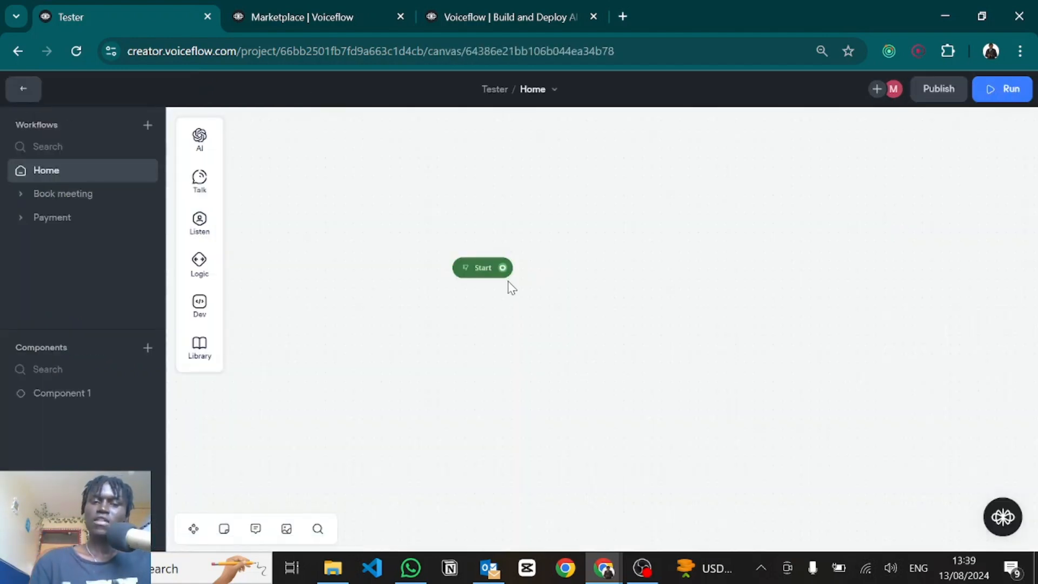
left_click_drag(502, 268, 589, 306)
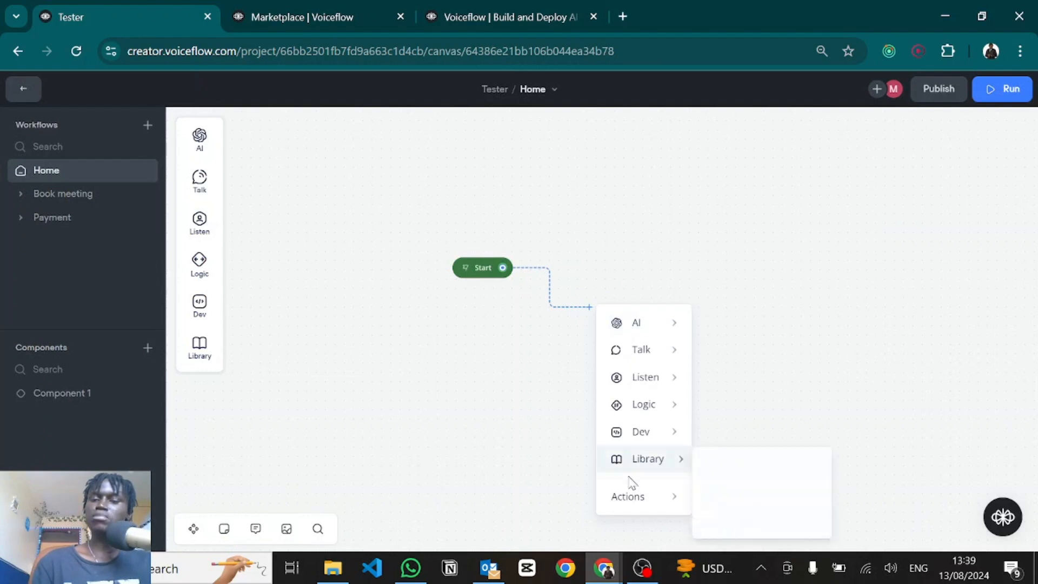
mouse_move(645, 384)
left_click(729, 435)
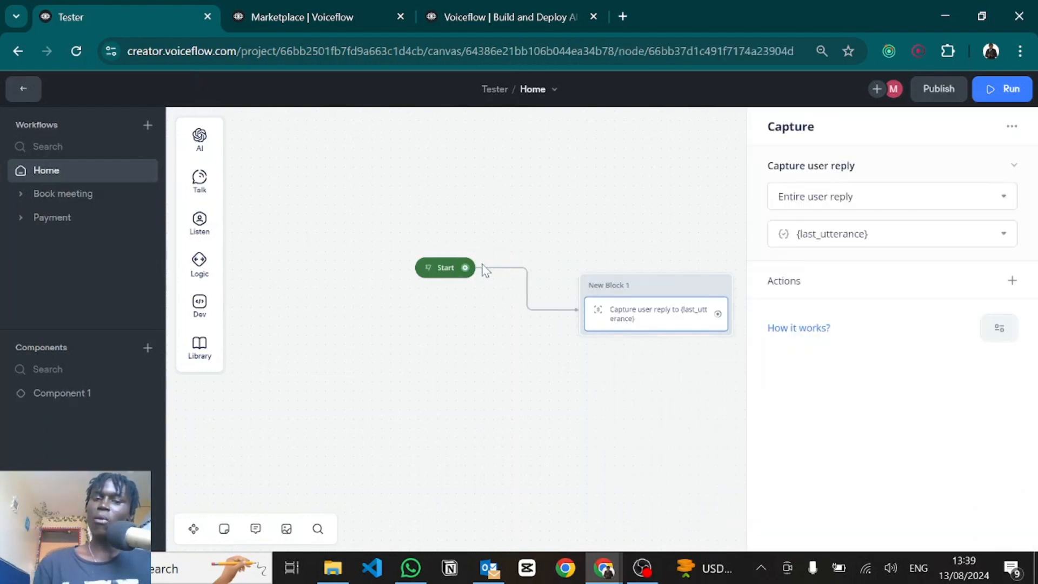
Step: Add a Text step 'Enter your email.' after Start and arrange it before the capture
left_click_drag(465, 267, 371, 299)
mouse_move(428, 362)
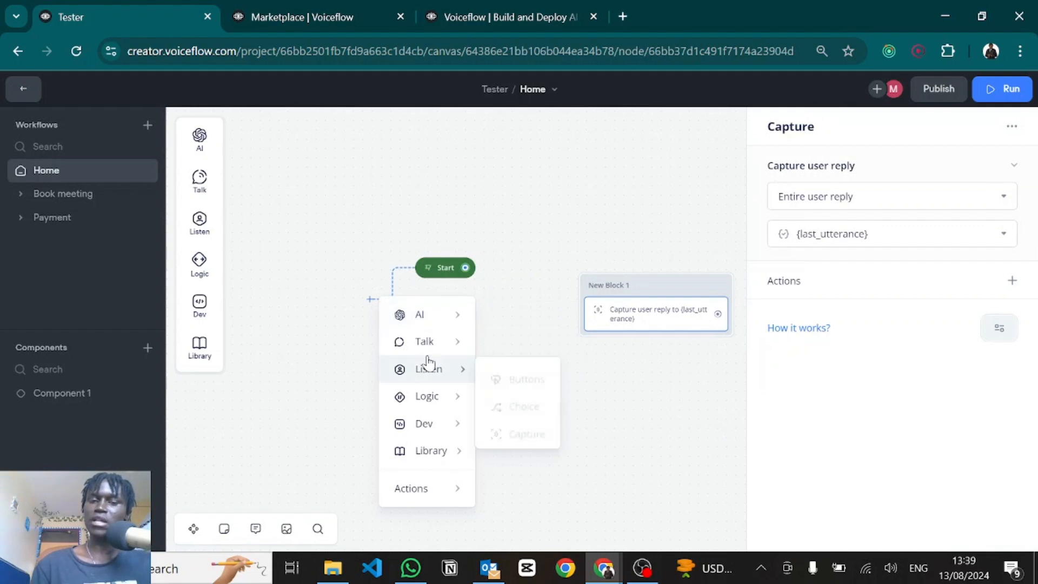
left_click(505, 346)
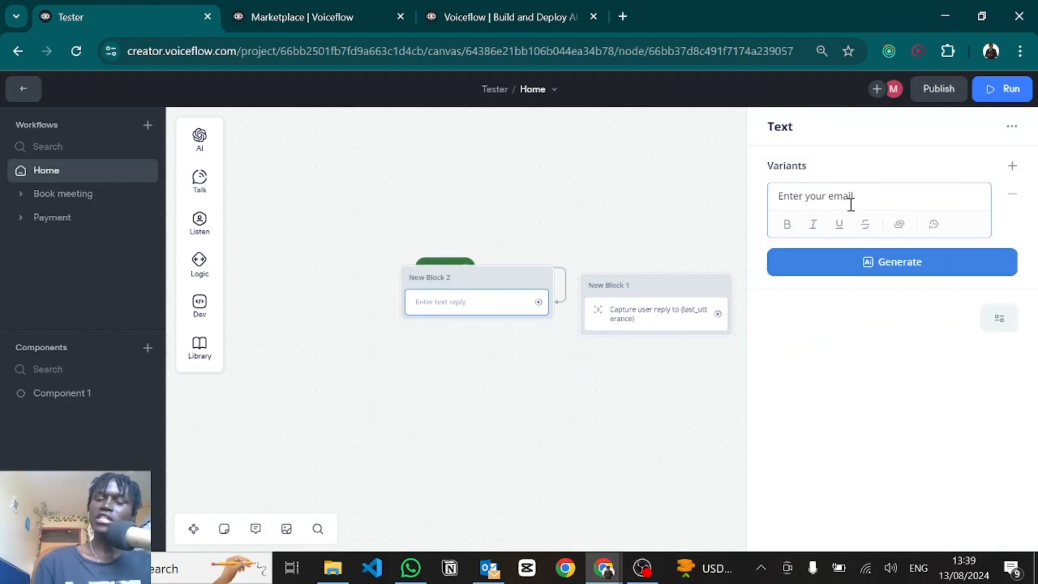
left_click(616, 205)
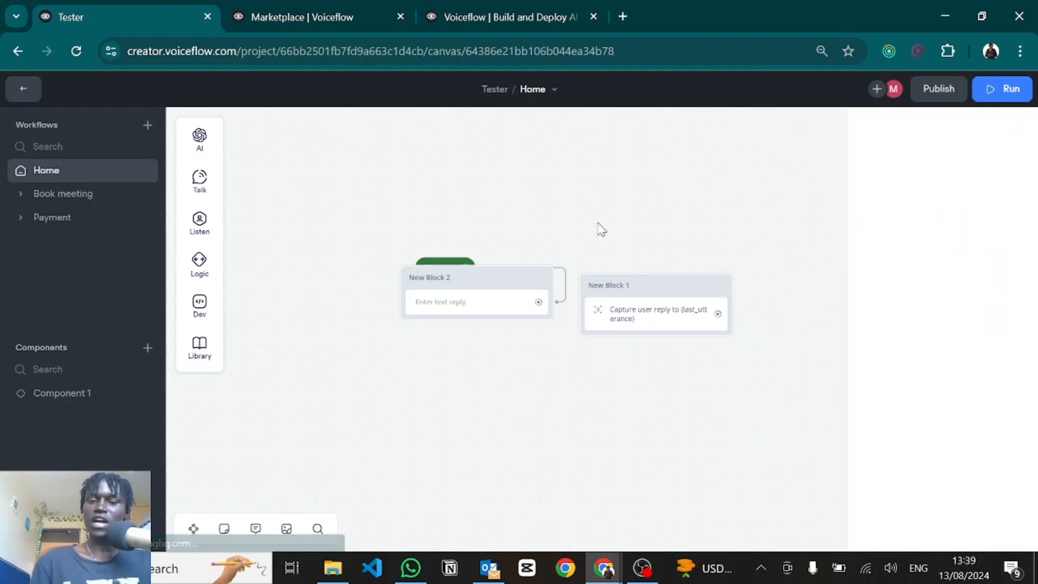
left_click_drag(649, 288, 753, 379)
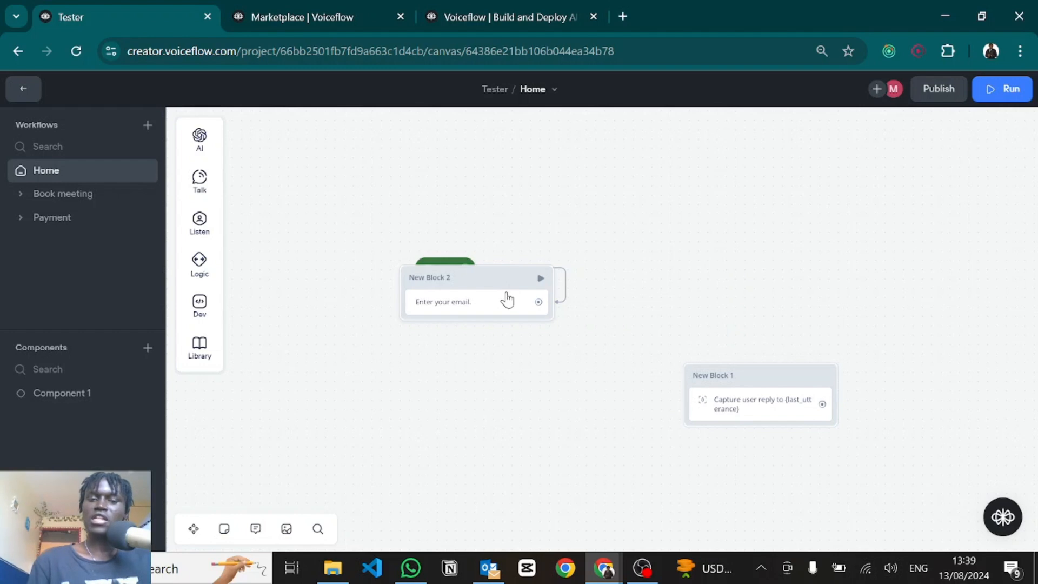
left_click_drag(497, 282, 702, 395)
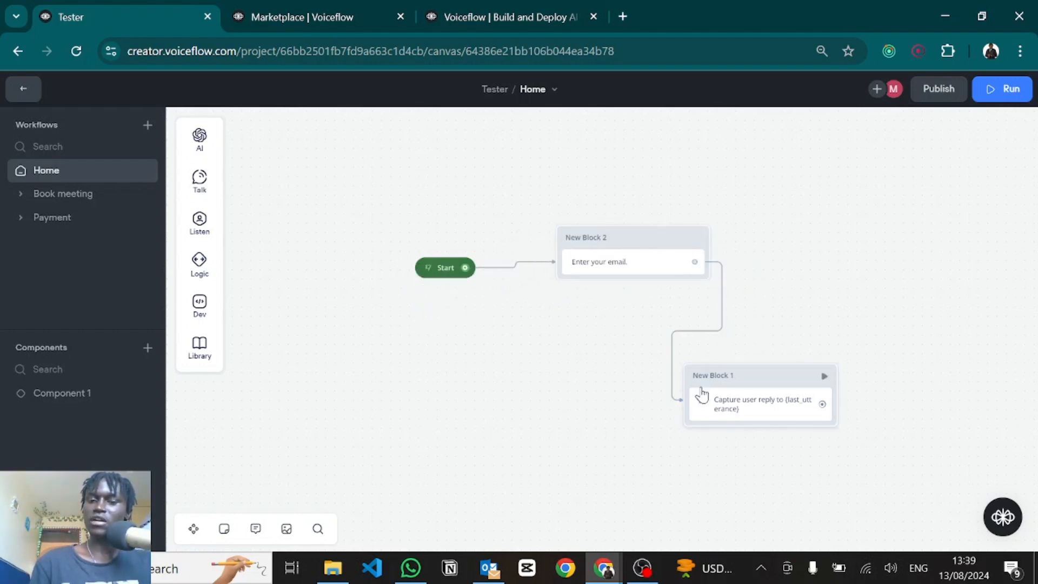
left_click(750, 400)
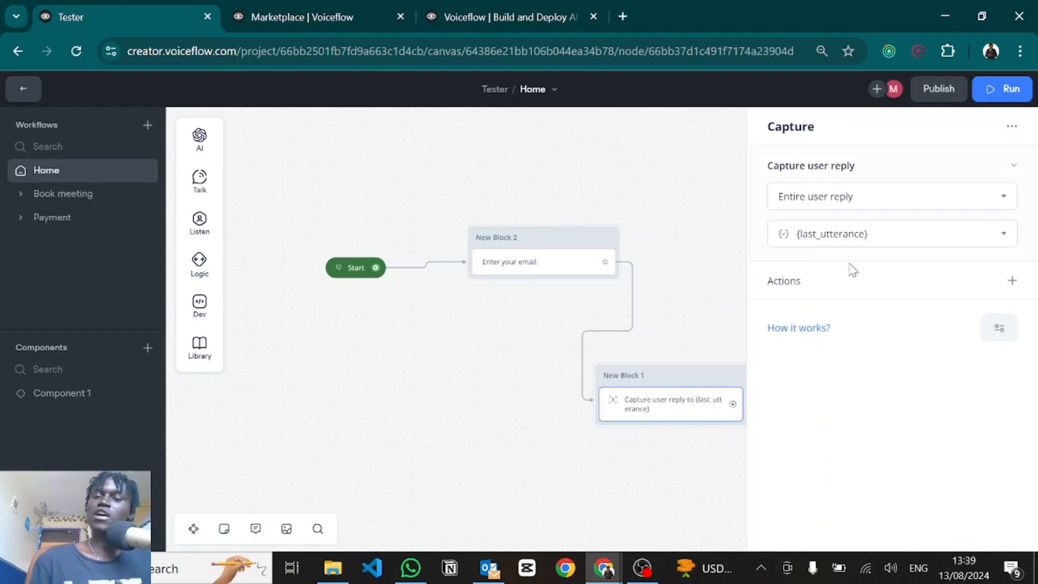
left_click(813, 228)
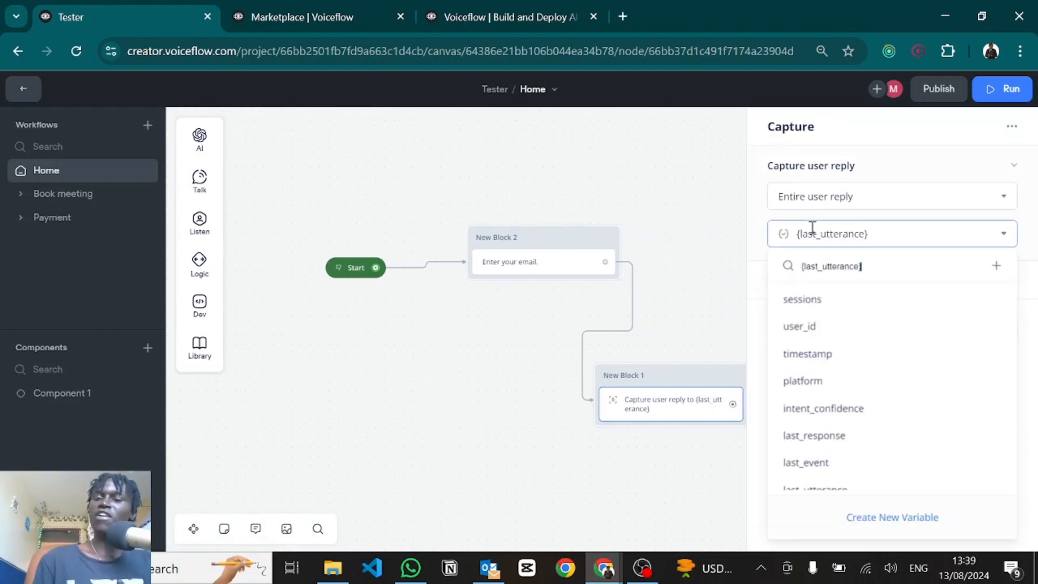
left_click(870, 522)
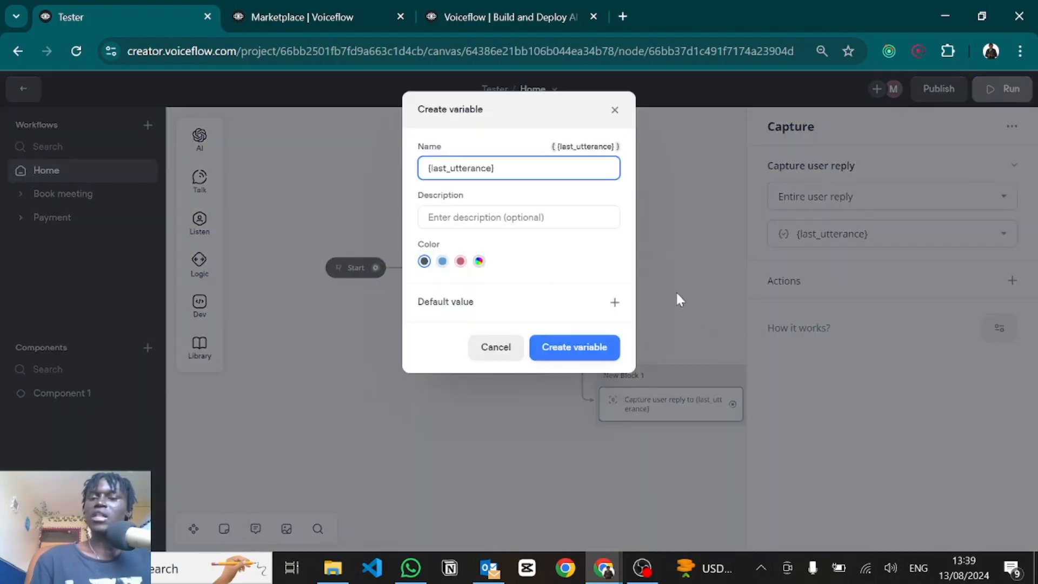
left_click(615, 109)
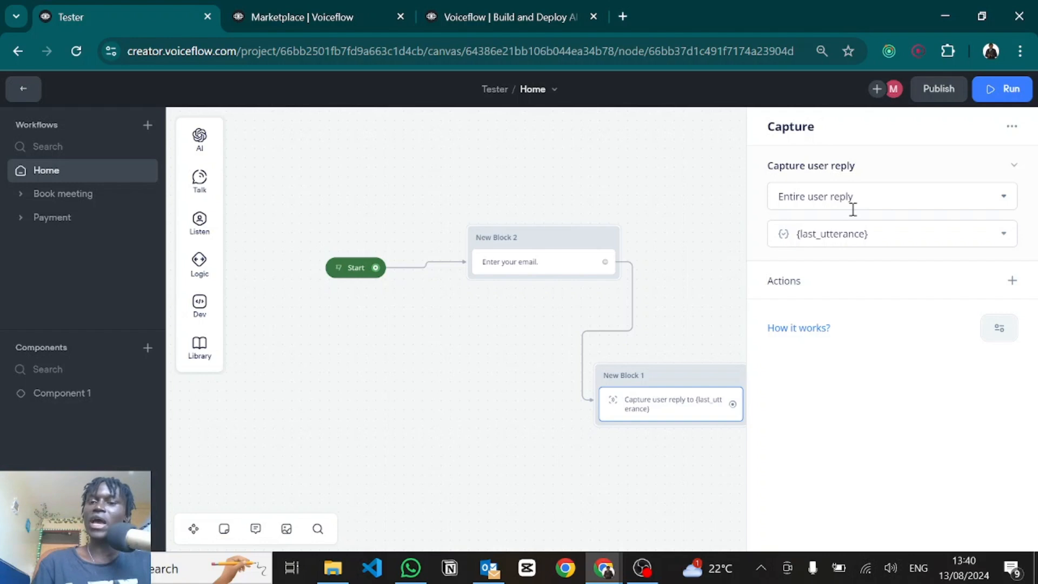
Step: Create an Email-type entity named email and have the capture step store it
left_click(843, 199)
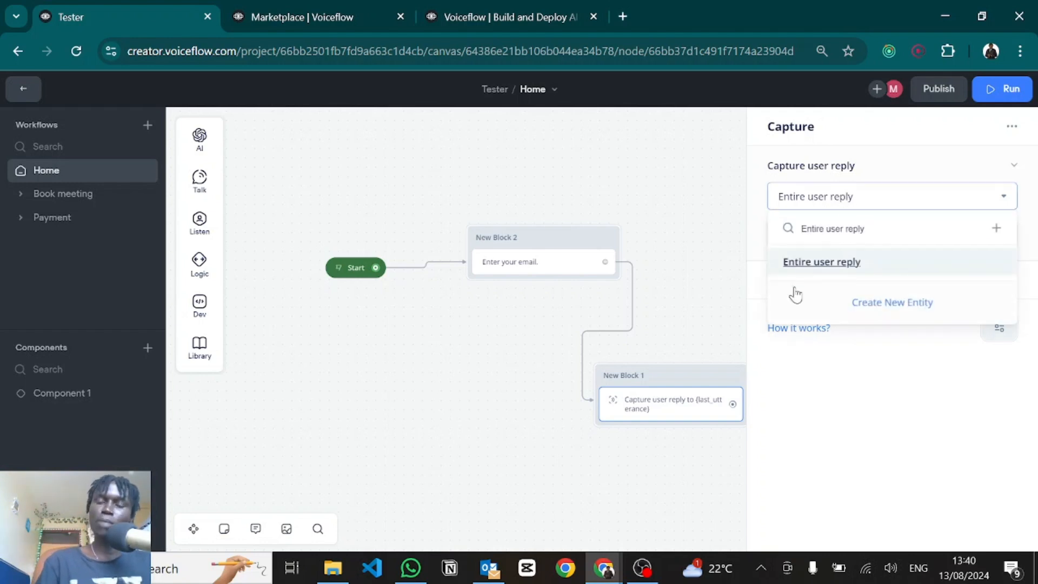
left_click(874, 303)
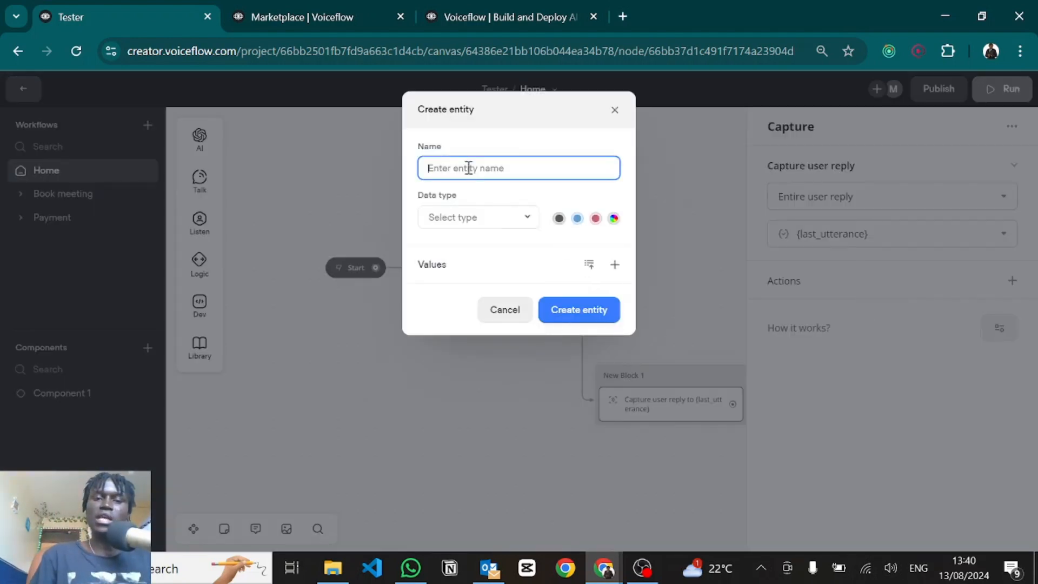
type("email")
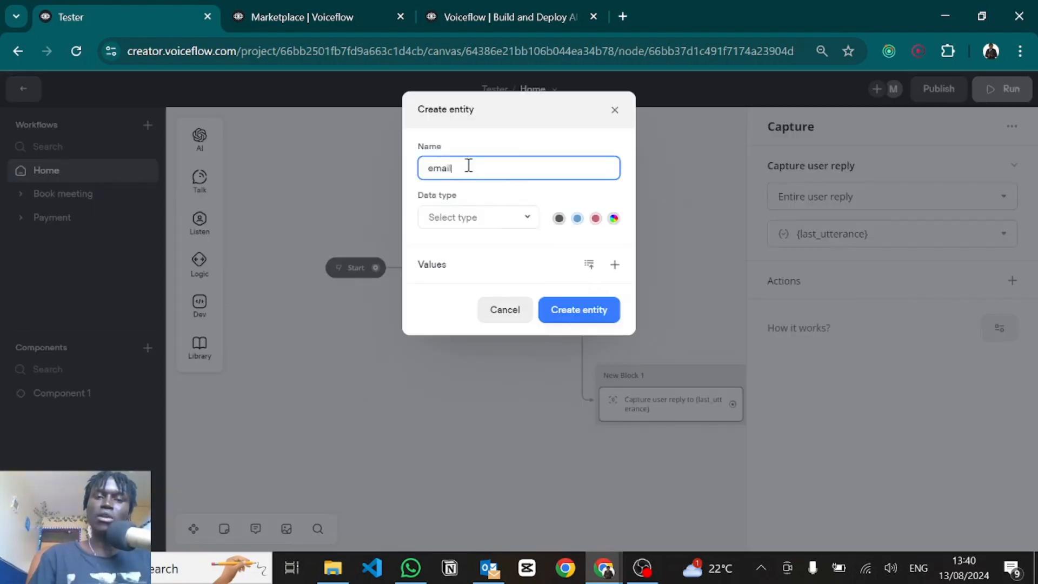
left_click(470, 222)
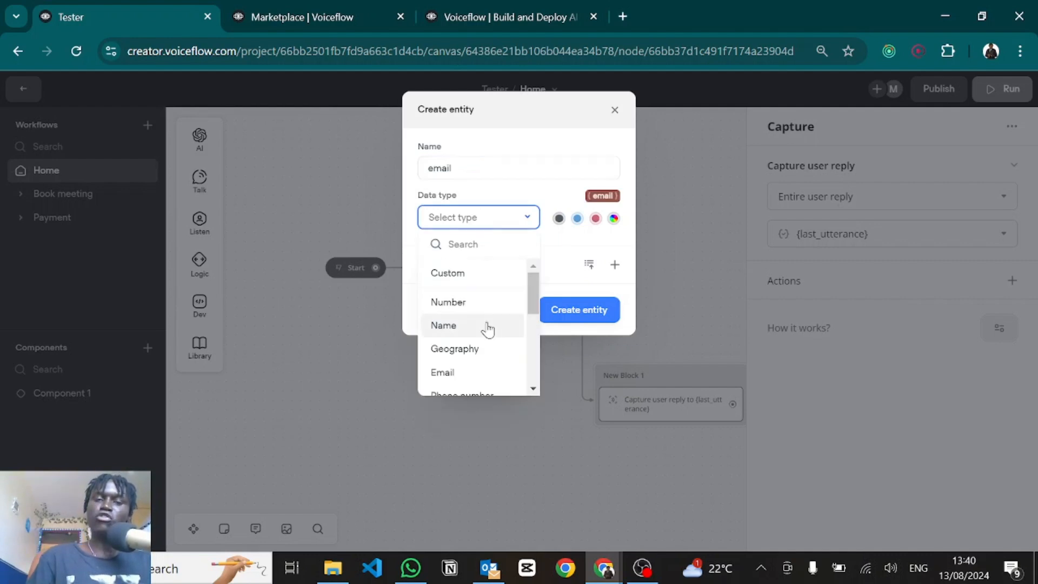
scroll(486, 327, "down", 2)
scroll(488, 329, "up", 1)
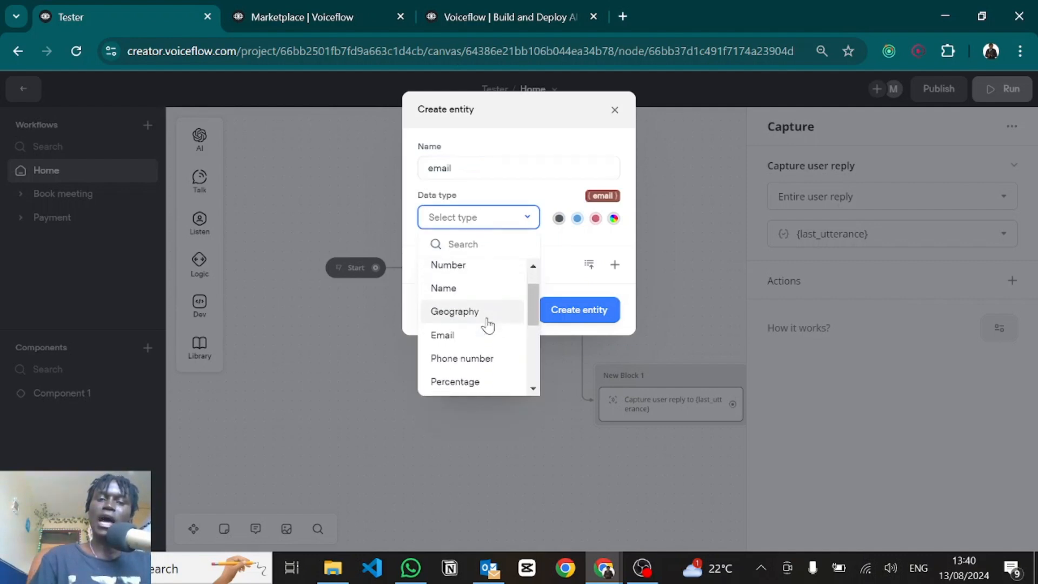
scroll(486, 324, "down", 2)
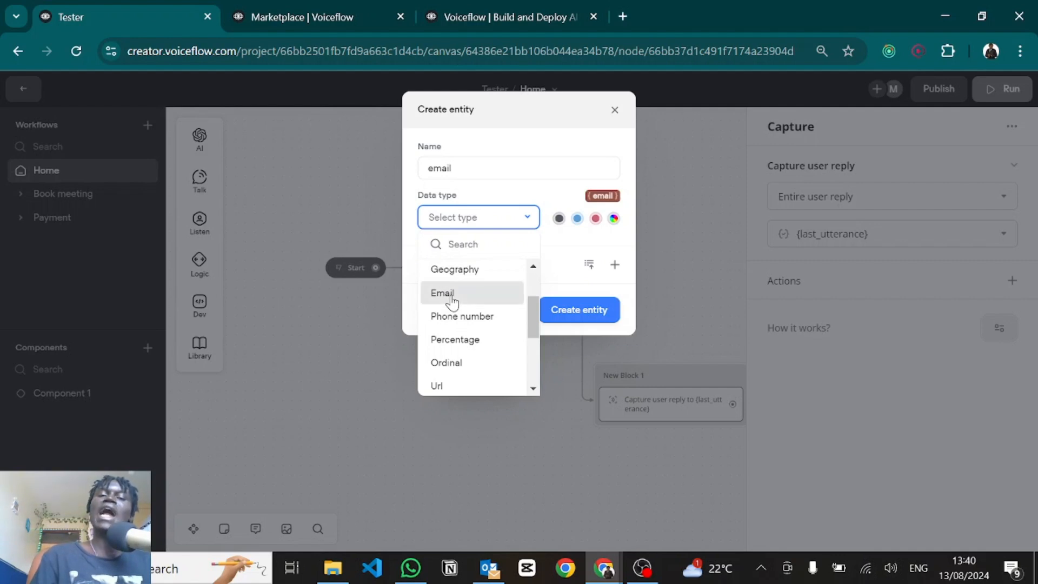
left_click(451, 296)
left_click(563, 307)
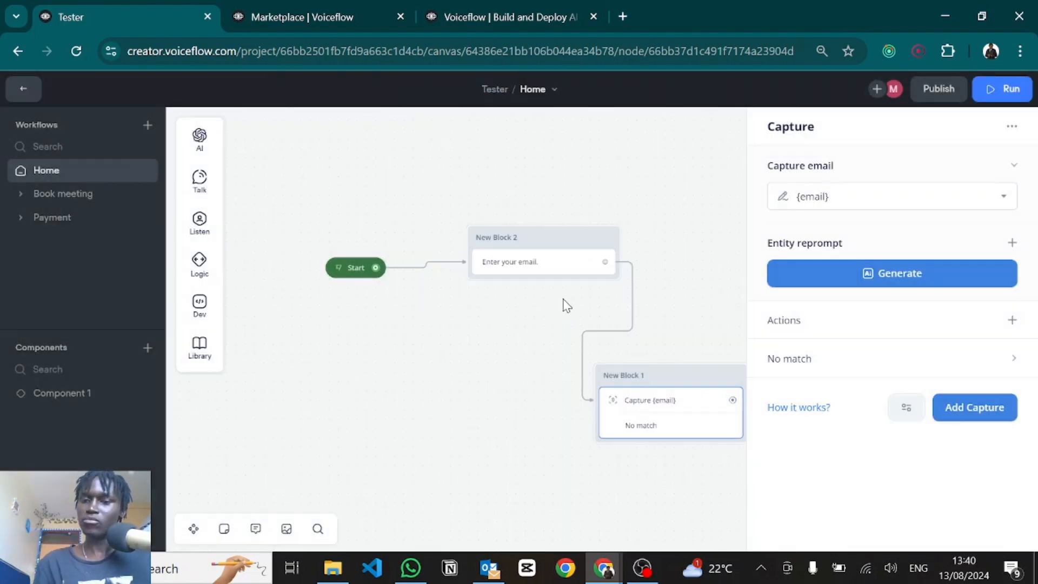
left_click(869, 274)
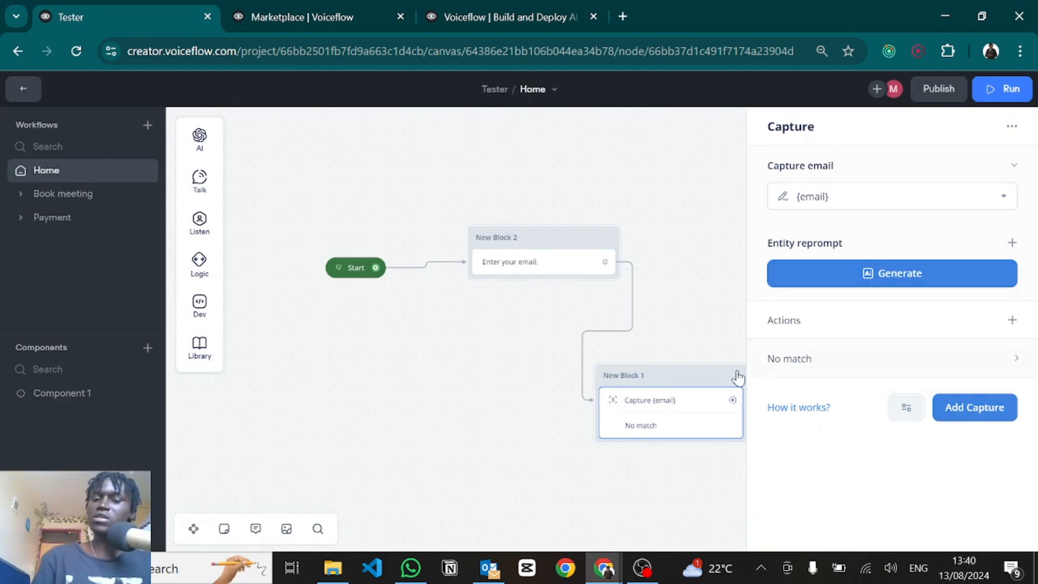
Step: Add a Set variable action after the capture and create the variable customerEmail
left_click(1010, 322)
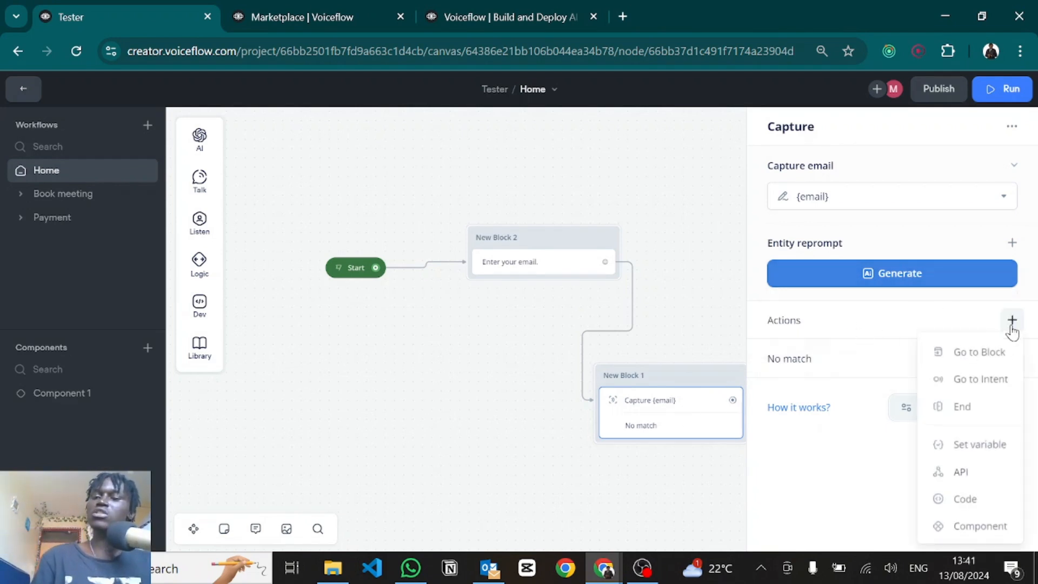
left_click(979, 442)
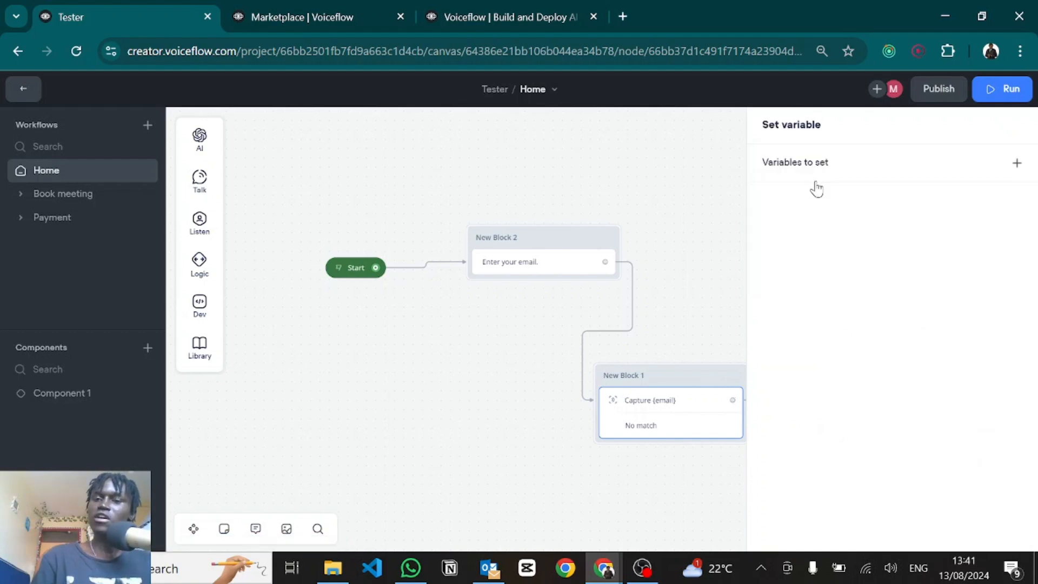
left_click(805, 167)
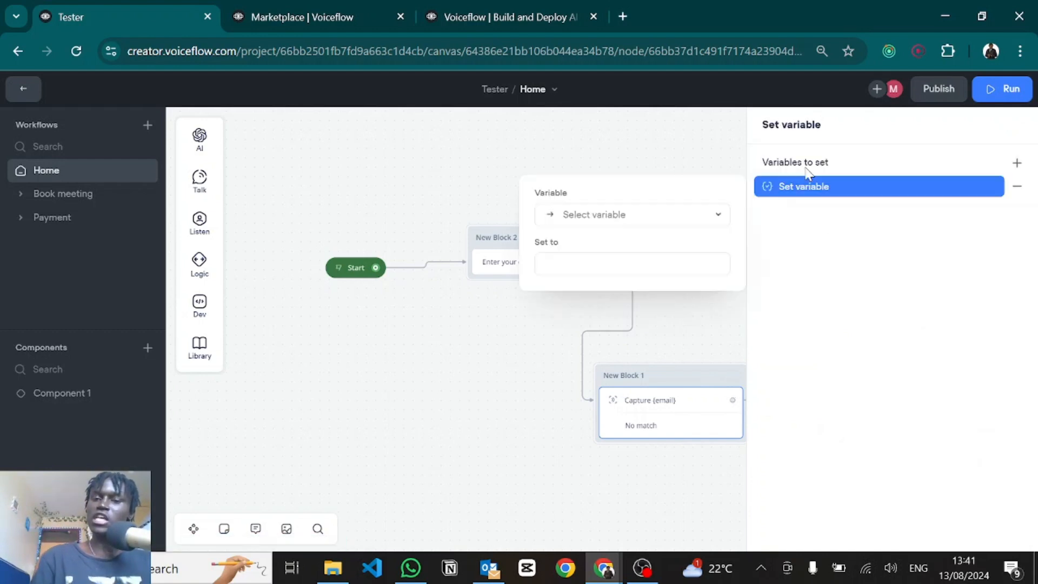
left_click(620, 216)
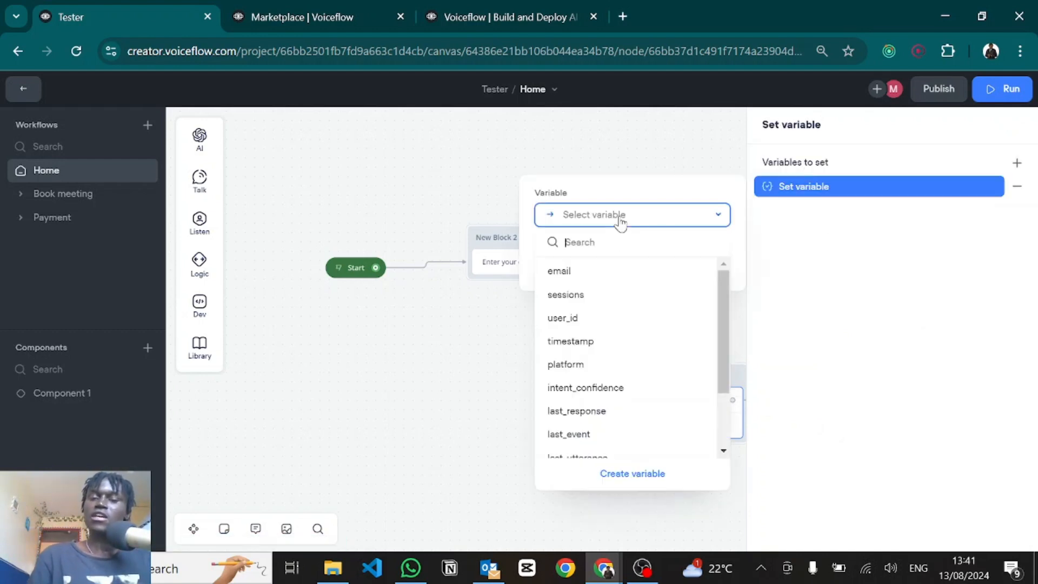
left_click(601, 478)
type("customerEmail")
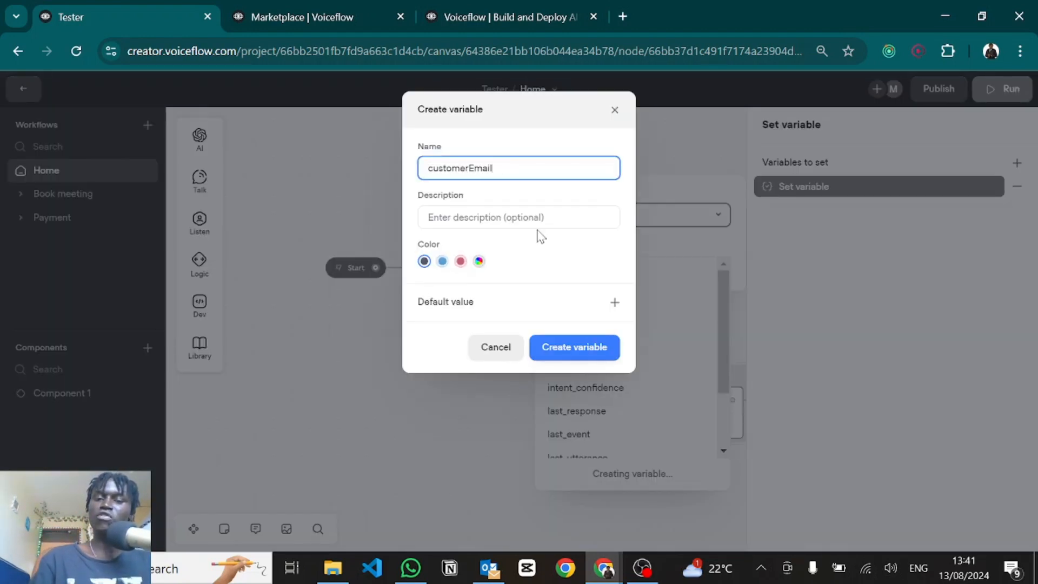
left_click(567, 350)
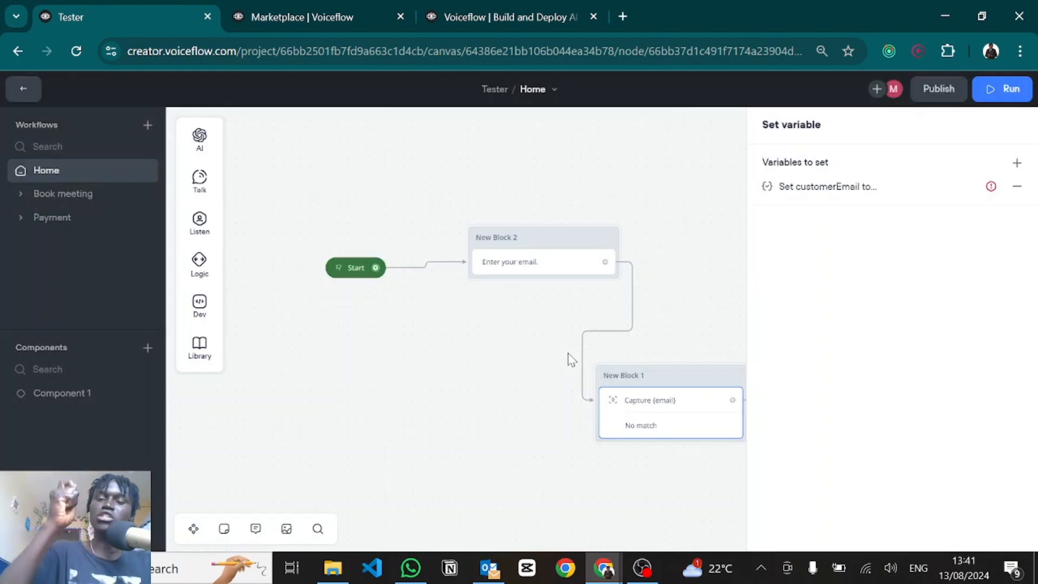
Step: Assign {email} to customerEmail and remove the extra empty assignment row
left_click(795, 195)
left_click(610, 263)
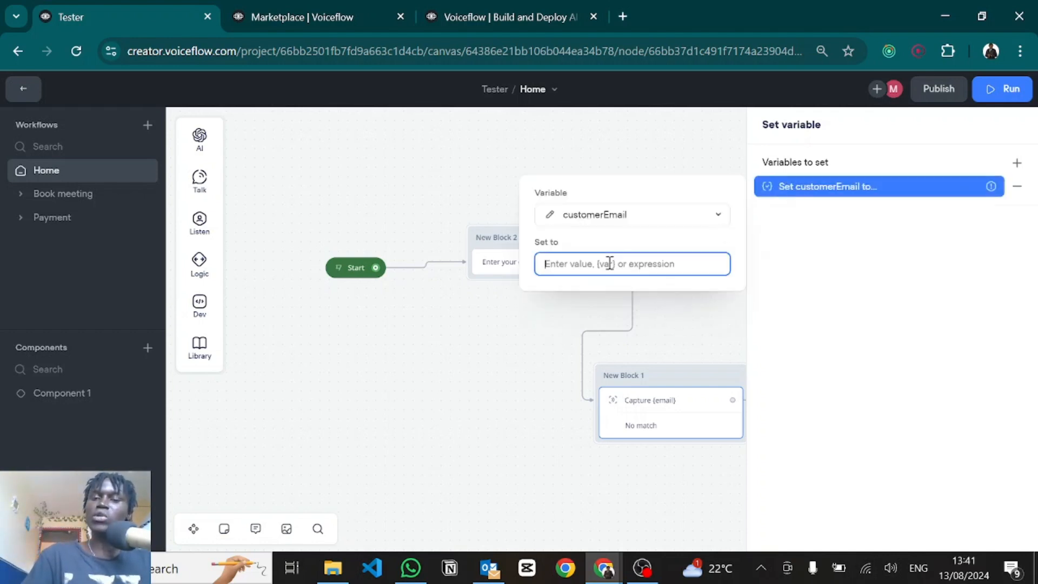
type("{em")
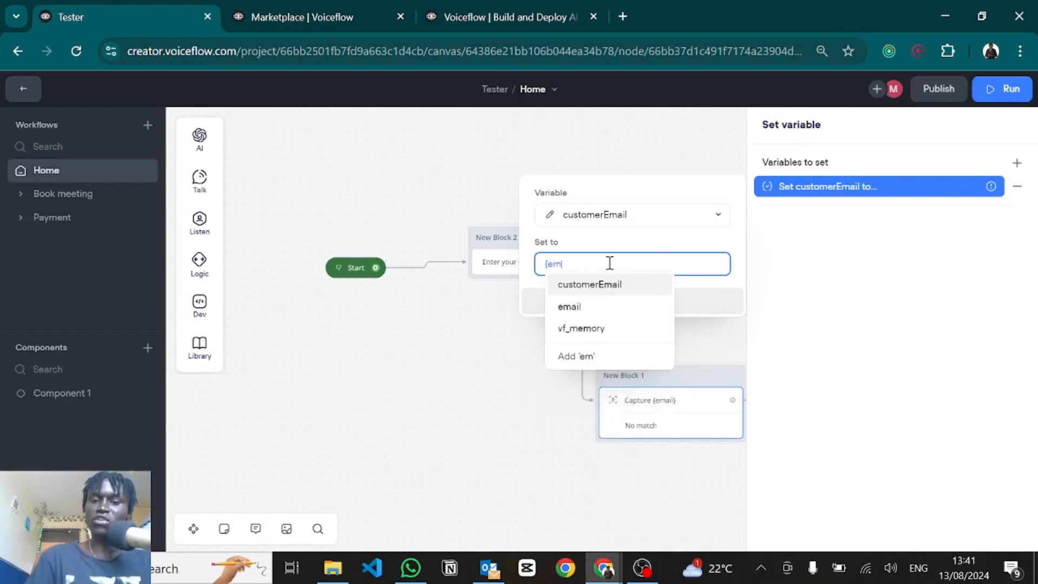
left_click(570, 303)
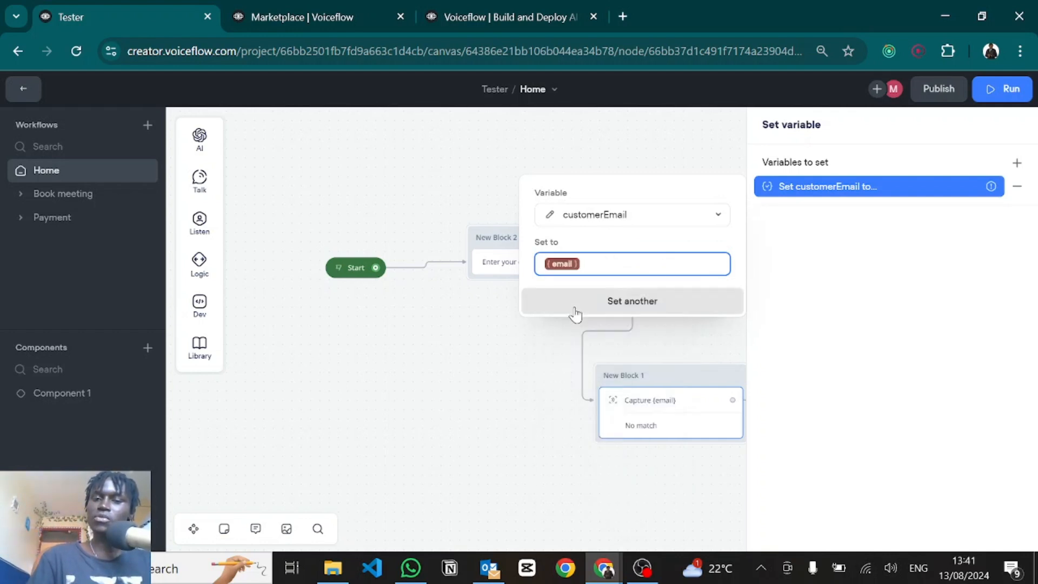
left_click(576, 310)
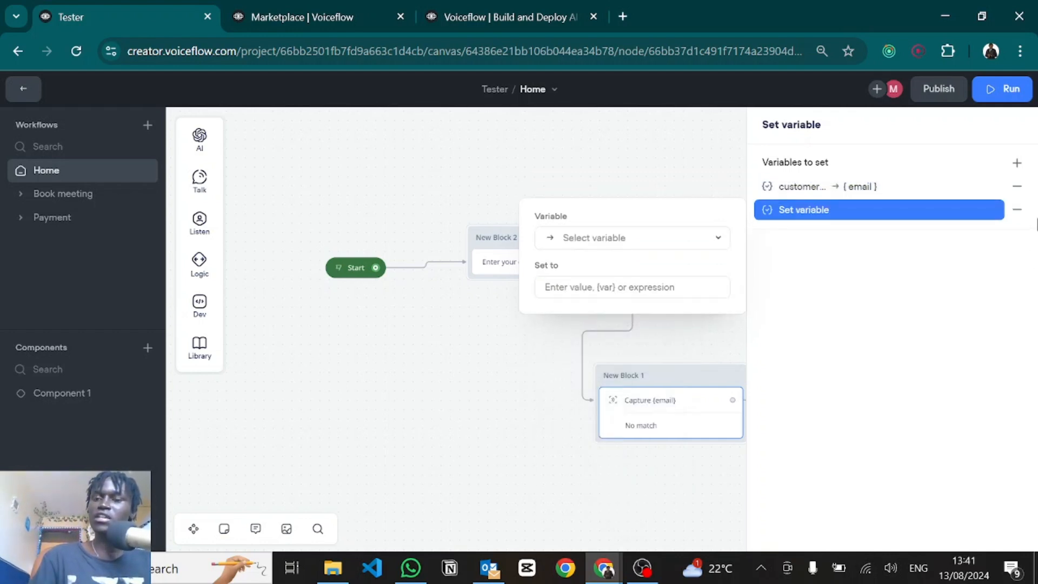
left_click(1015, 216)
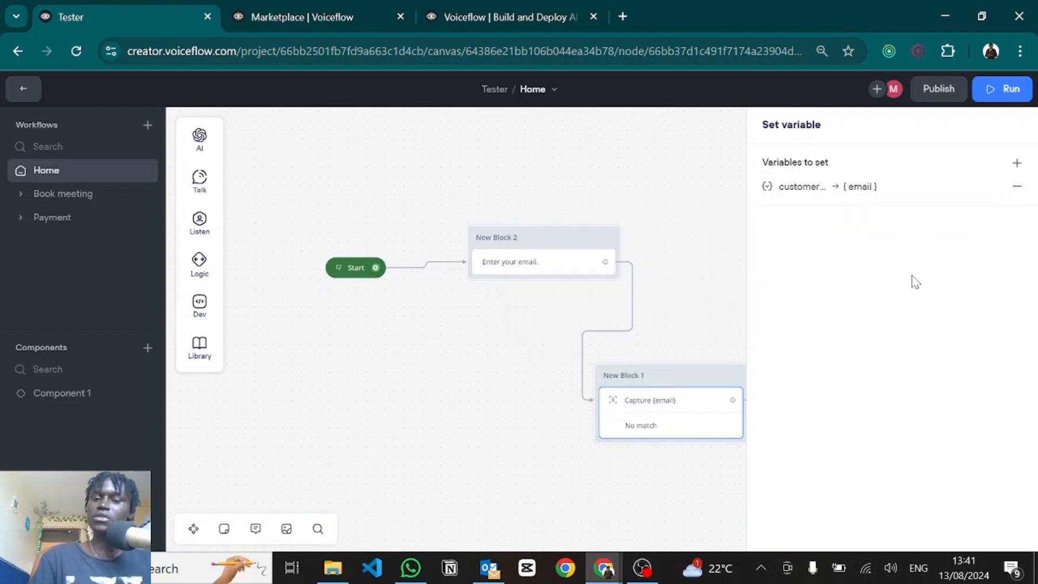
left_click_drag(671, 299, 576, 285)
left_click(677, 450)
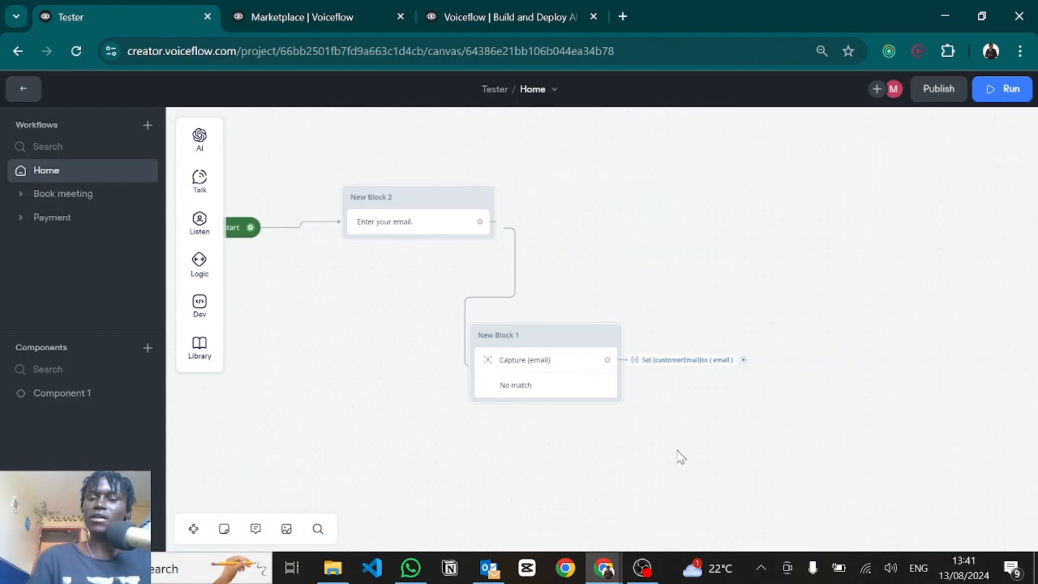
left_click_drag(644, 450, 575, 445)
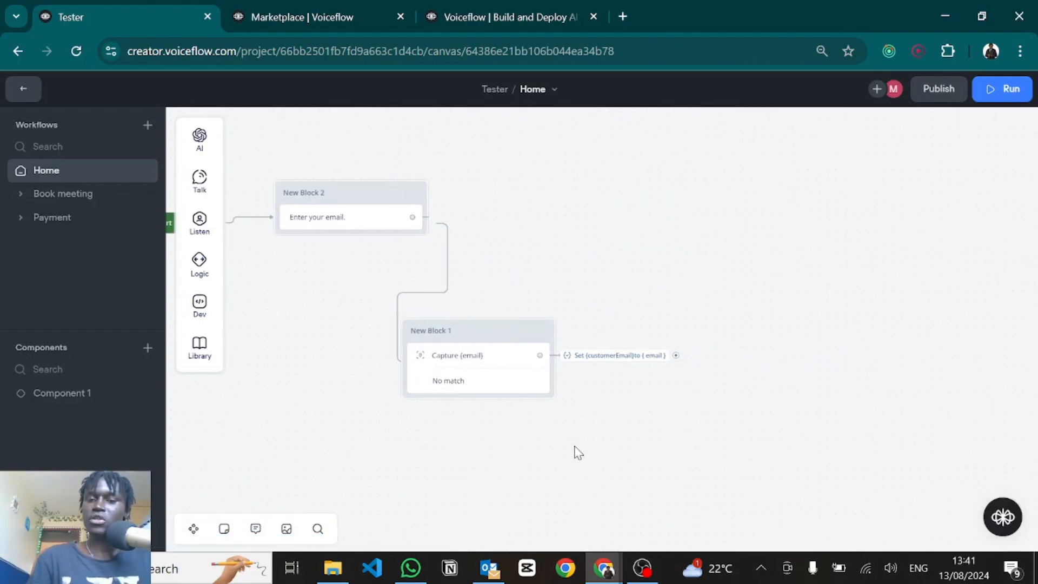
Step: Add a No match path leading to a text block saying 'Kindly enter your correct email.'
left_click(506, 382)
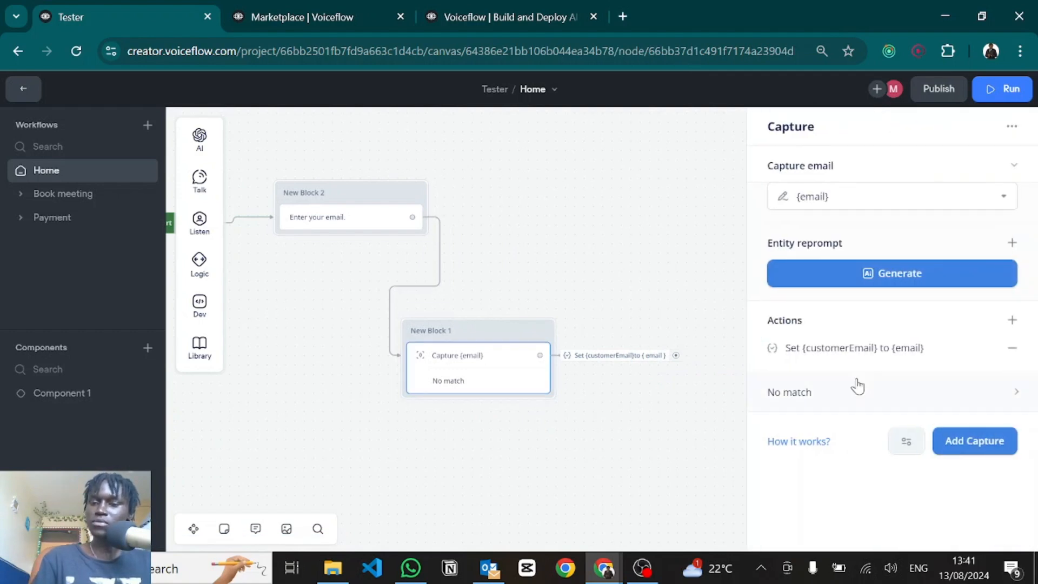
left_click(809, 405)
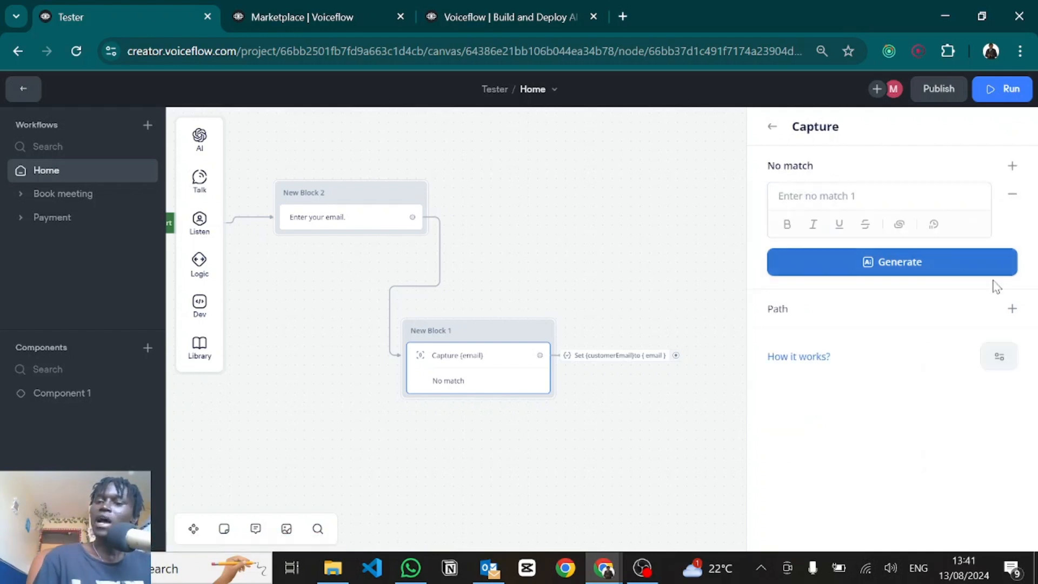
left_click(1011, 309)
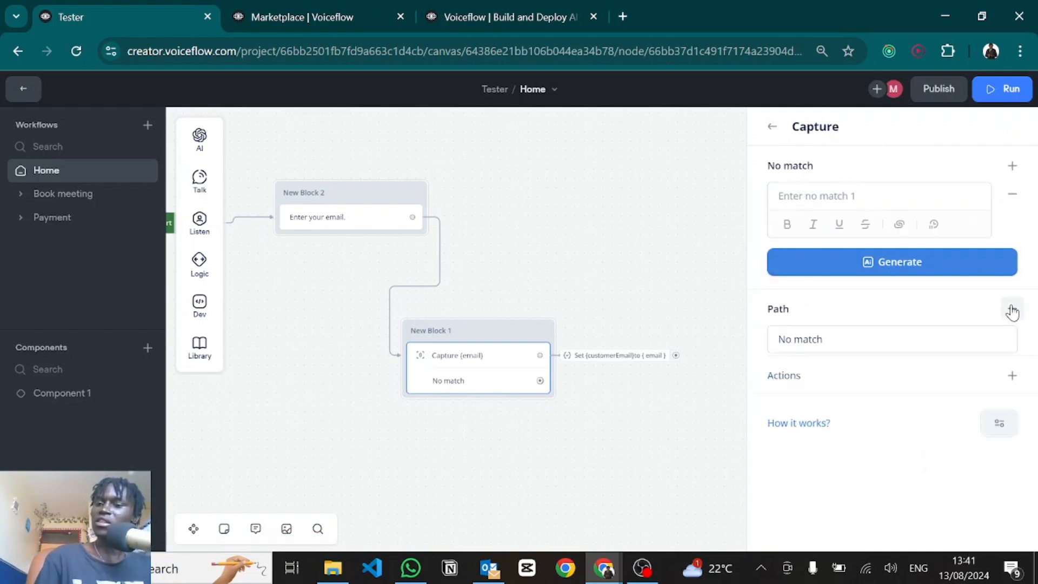
left_click(772, 127)
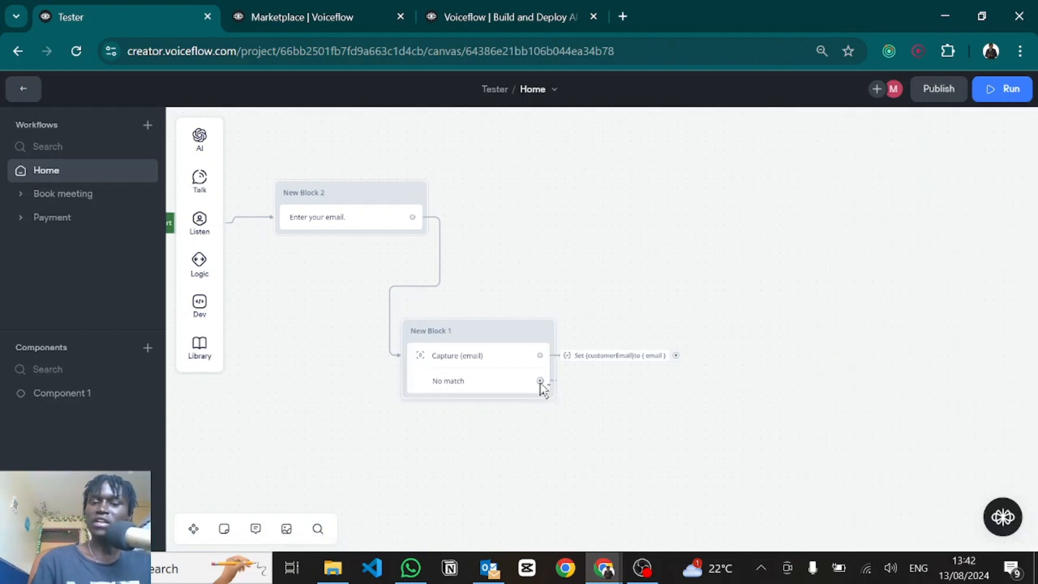
left_click_drag(540, 380, 613, 429)
mouse_move(664, 266)
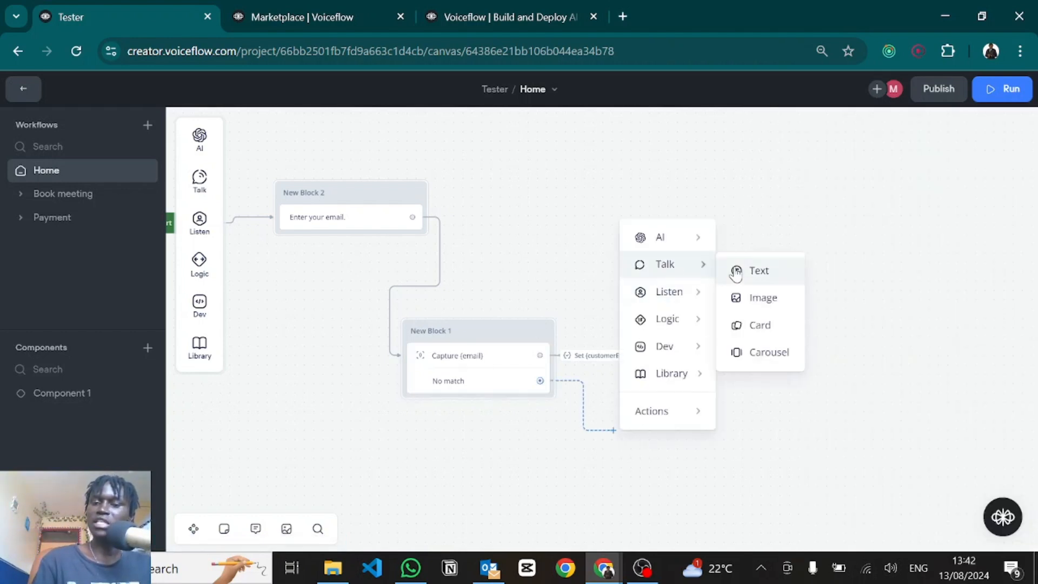
left_click(737, 274)
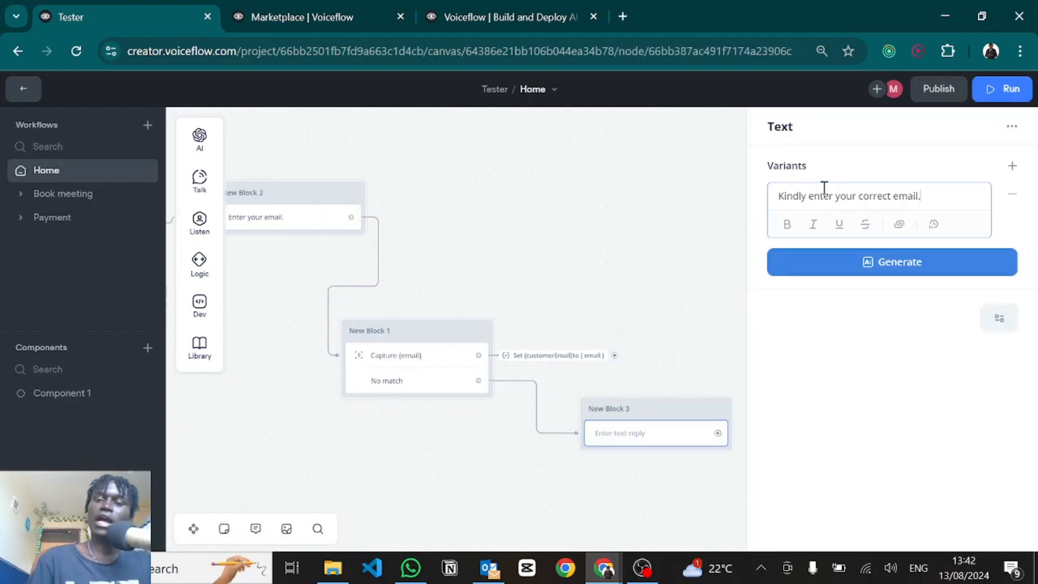
left_click(699, 288)
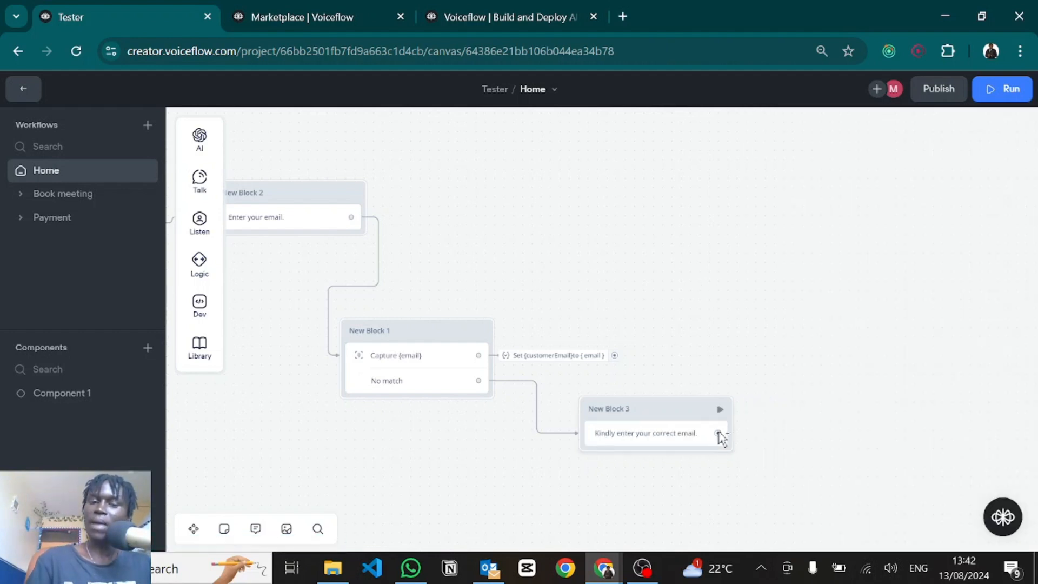
Step: Connect a text block after the customerEmail step replying 'Your email is: {customerEmail}'
left_click_drag(717, 433, 475, 359)
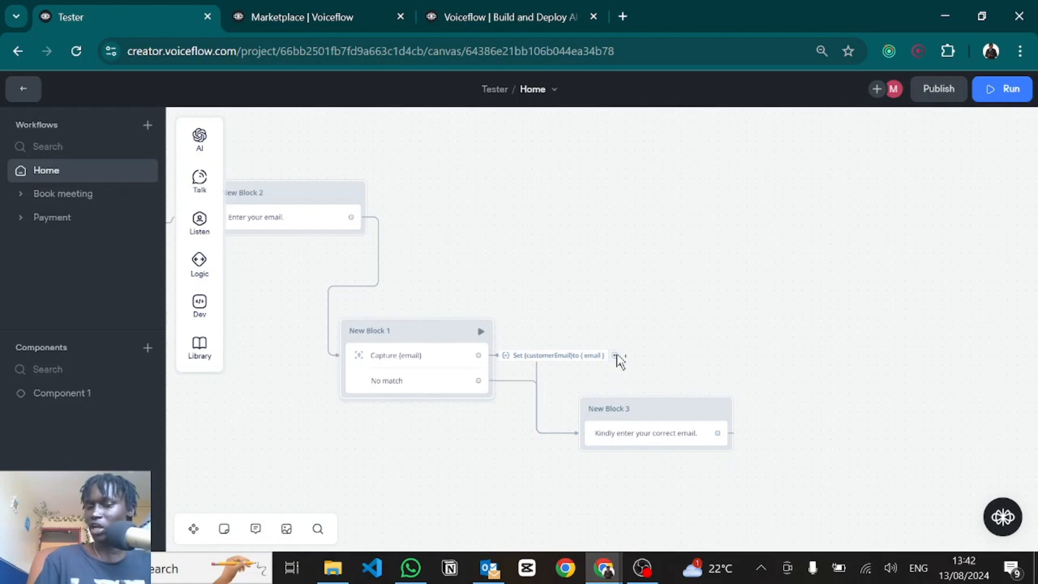
left_click_drag(616, 356, 673, 288)
mouse_move(686, 312)
mouse_move(724, 334)
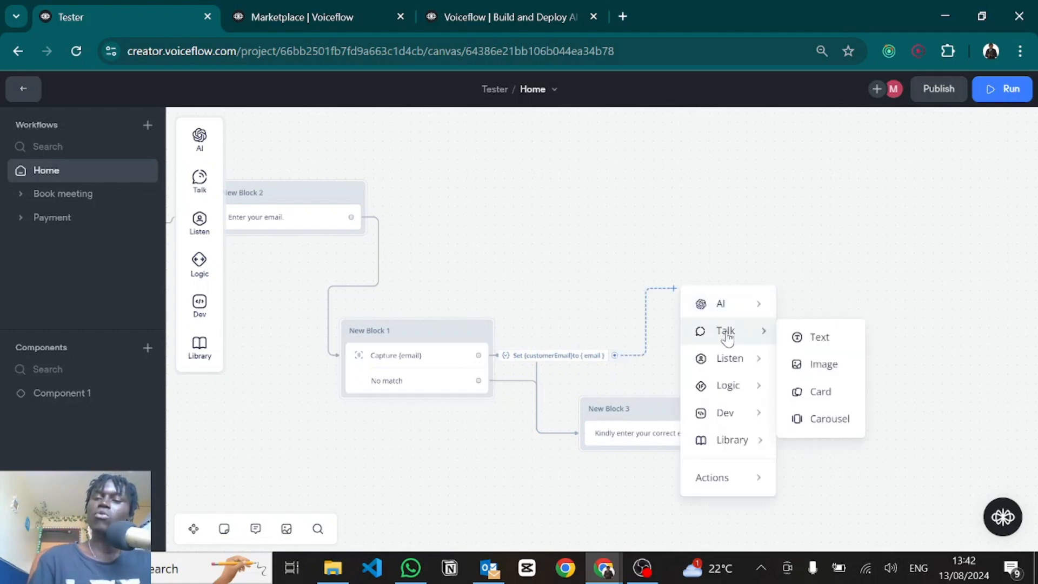
left_click(809, 349)
type("Your ")
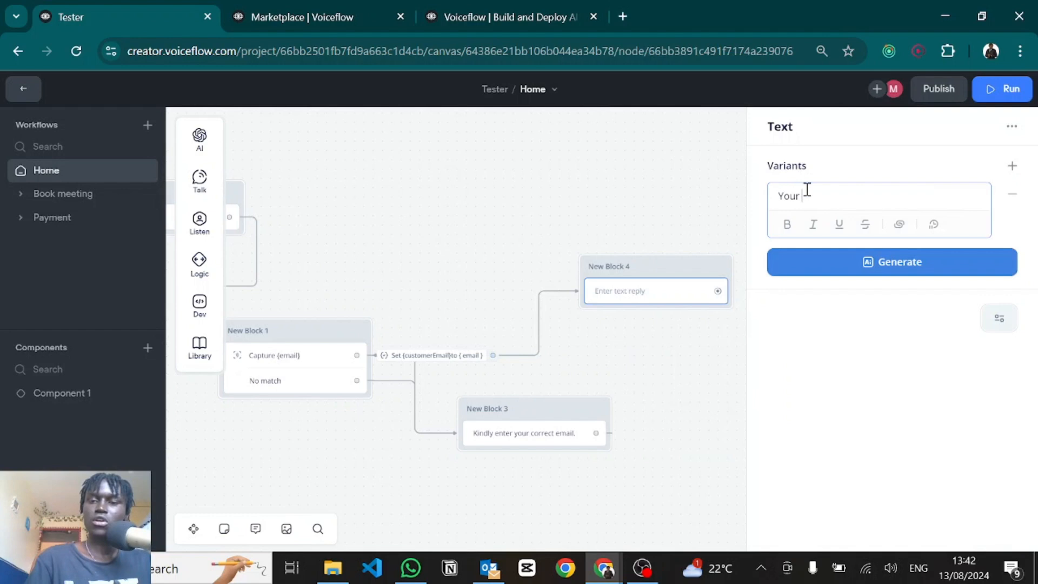
type("email is: {cu")
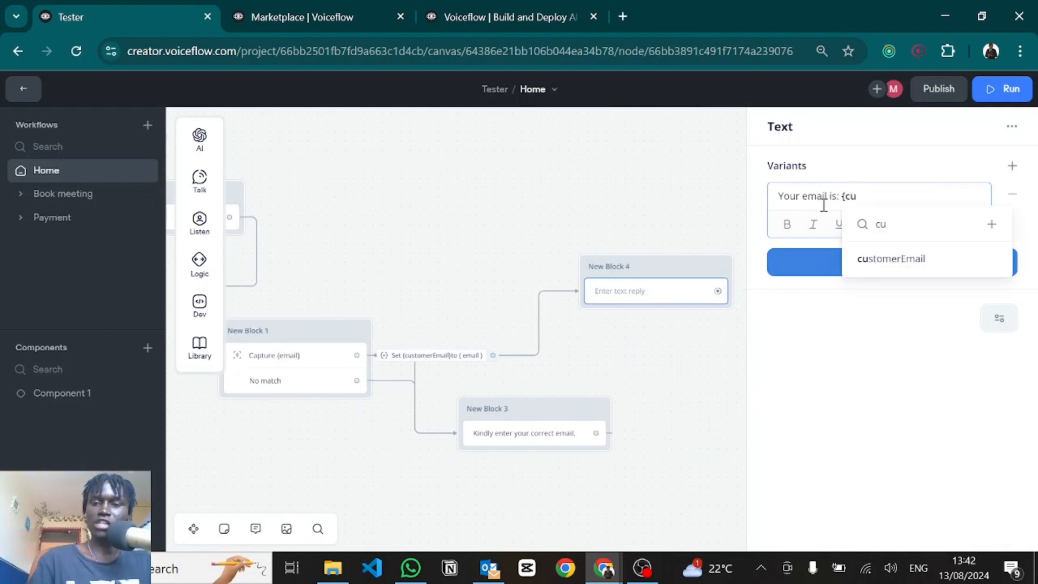
left_click(887, 262)
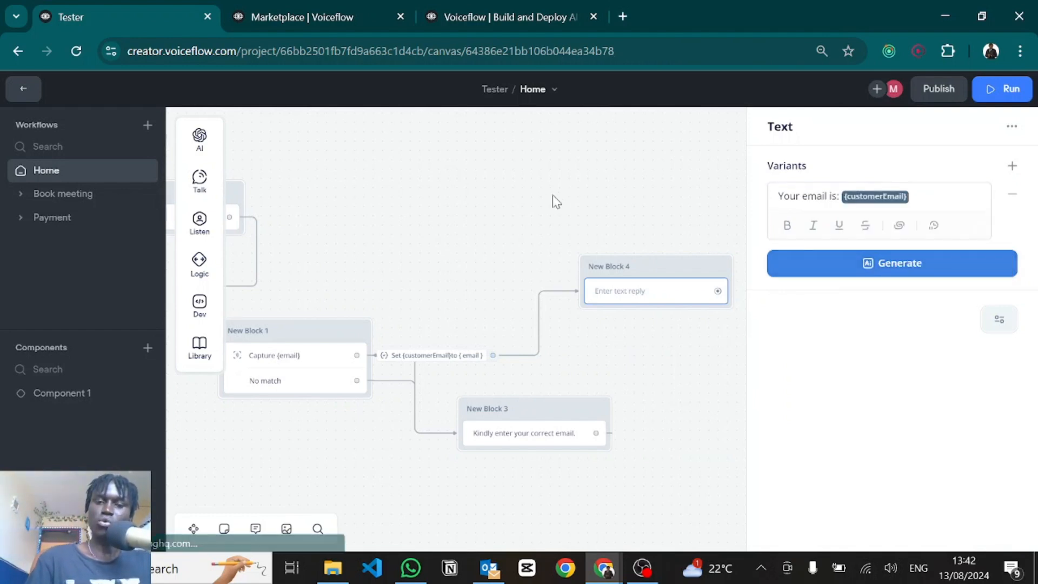
left_click(556, 269)
left_click_drag(556, 269, 775, 297)
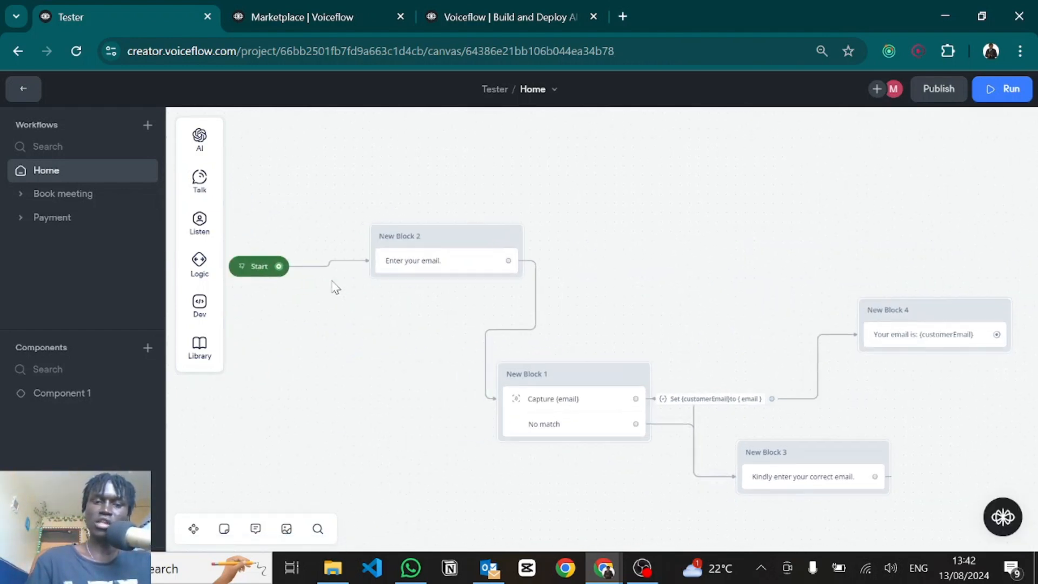
Step: Start a prototype run from Start, train the agent, then return to the canvas
left_click(241, 267)
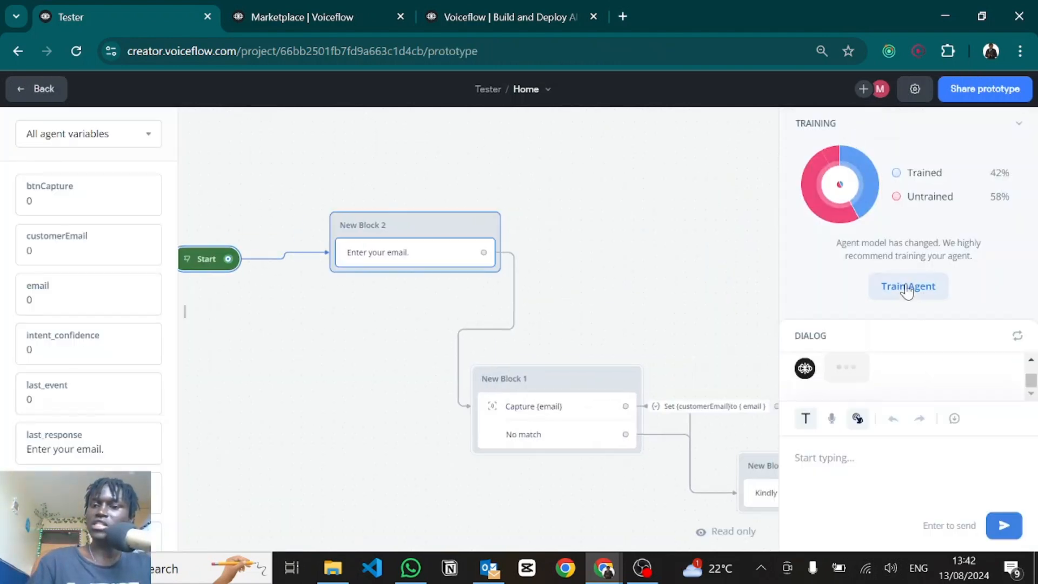
left_click(907, 284)
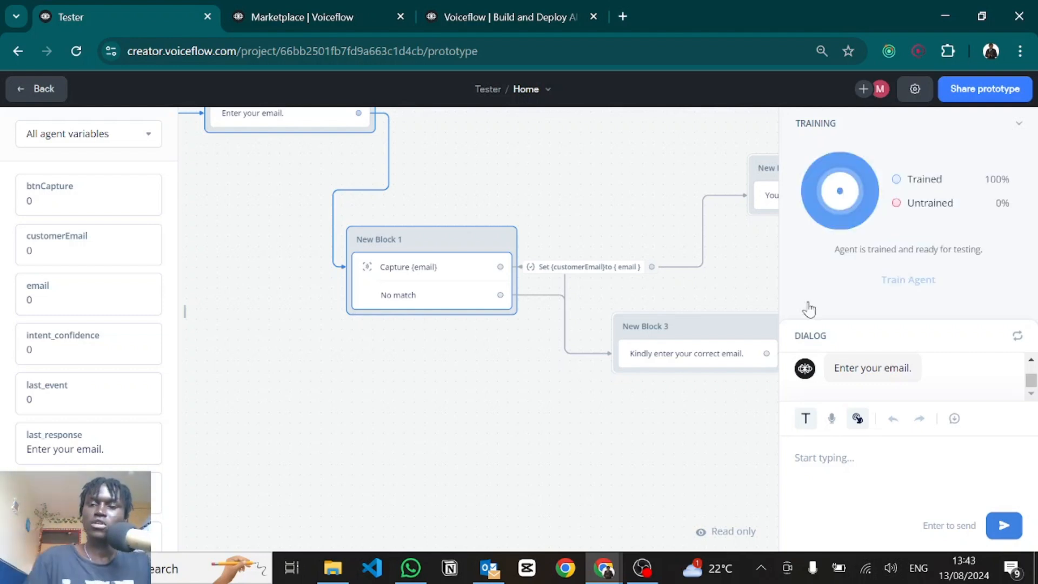
key("Escape")
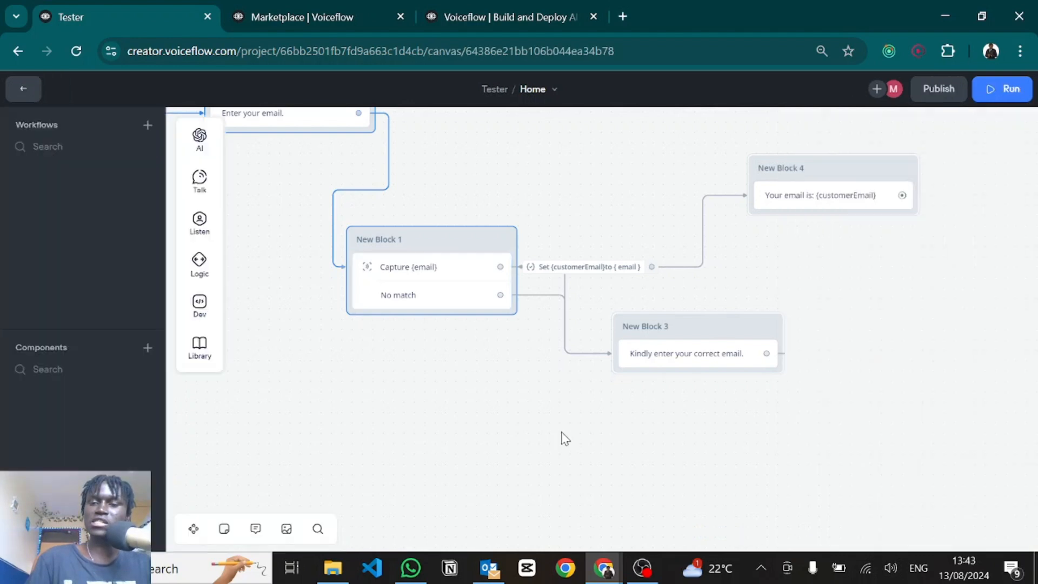
Step: Send a test message and inspect the stored email and customerEmail variable values
left_click_drag(433, 438, 420, 432)
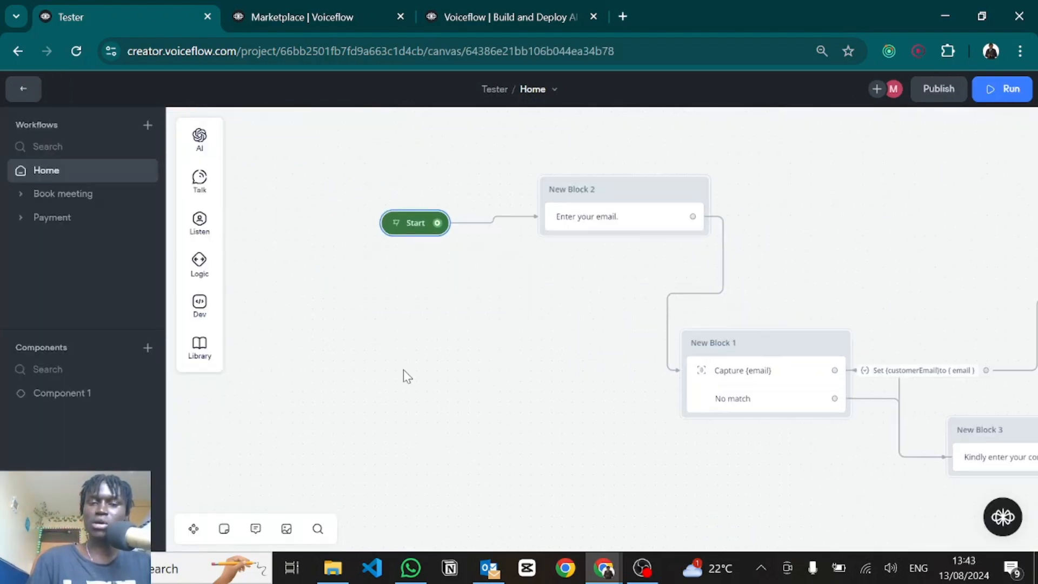
left_click(397, 228)
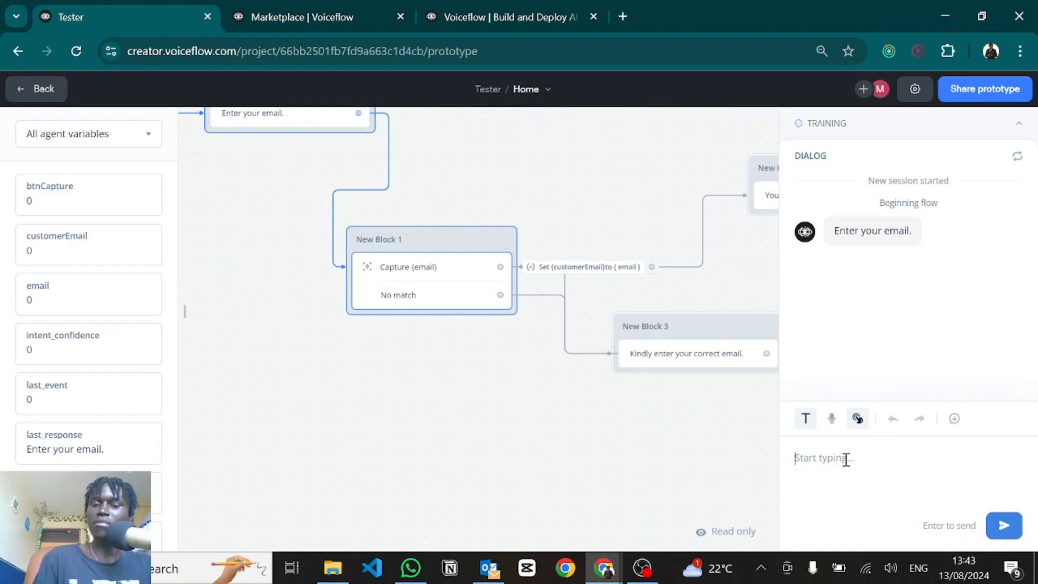
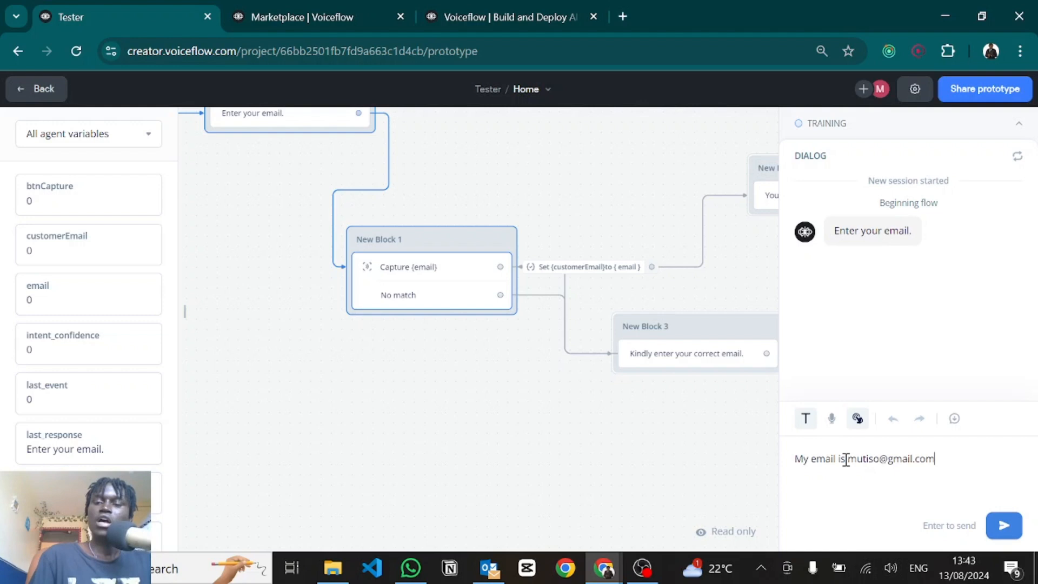
key("Return")
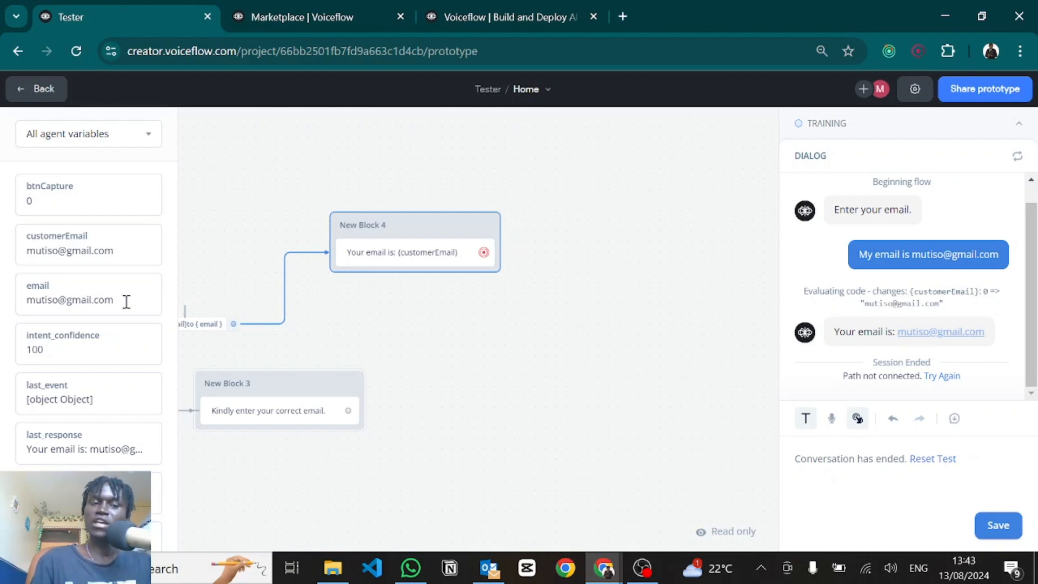
left_click_drag(125, 301, 10, 299)
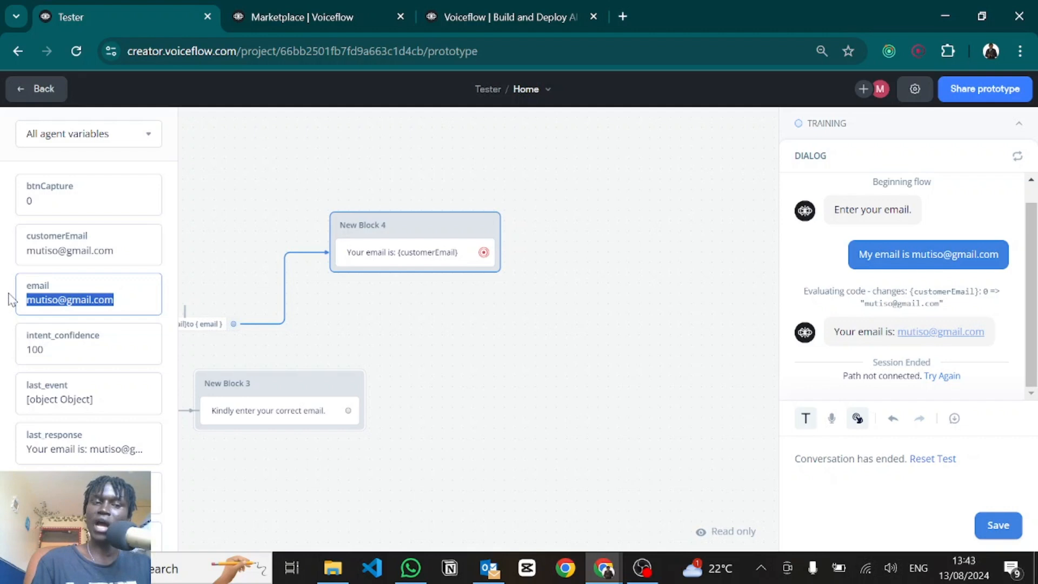
left_click_drag(130, 250, 8, 251)
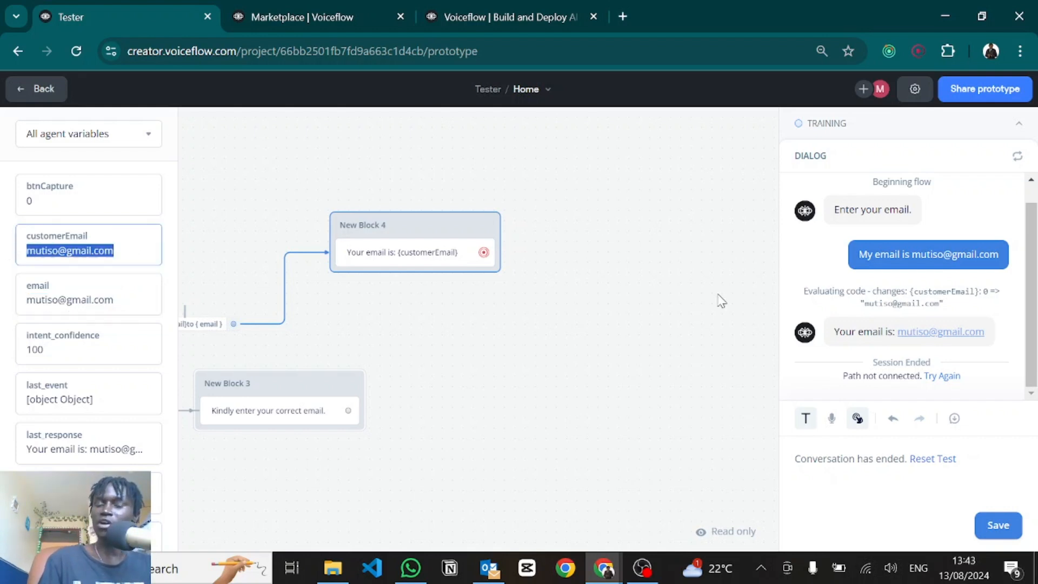
Step: Rerun the test with a sentence containing the user's email address
left_click(396, 225)
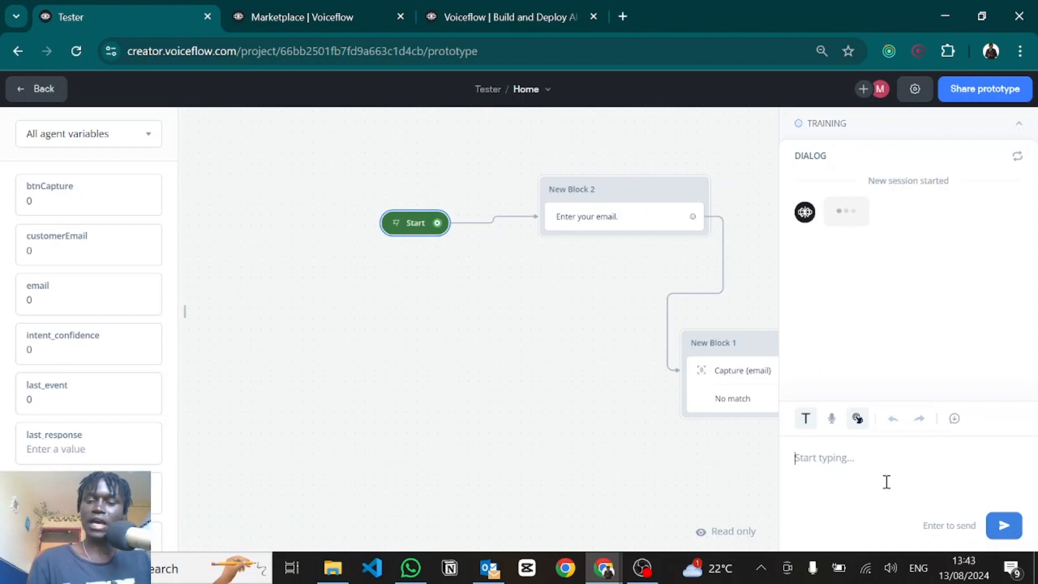
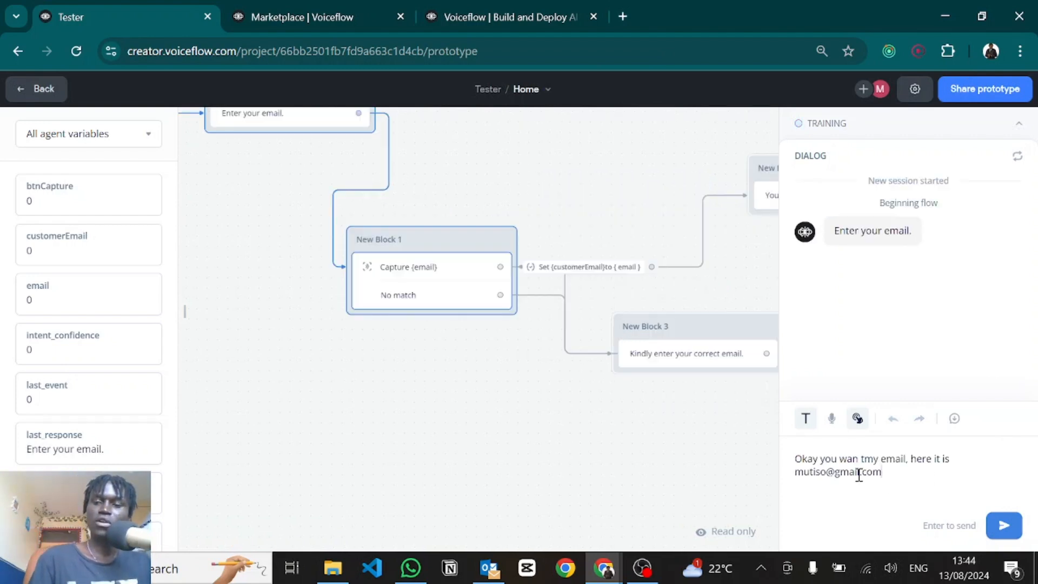
key("Return")
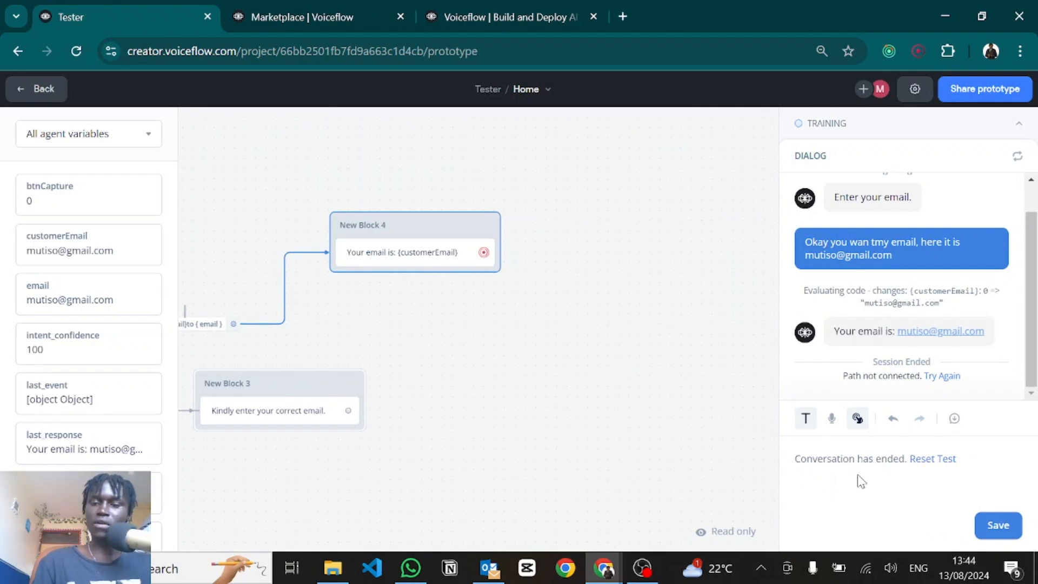
Step: Reset the test, send an incomplete email to get the retry prompt, then a valid address
left_click(940, 461)
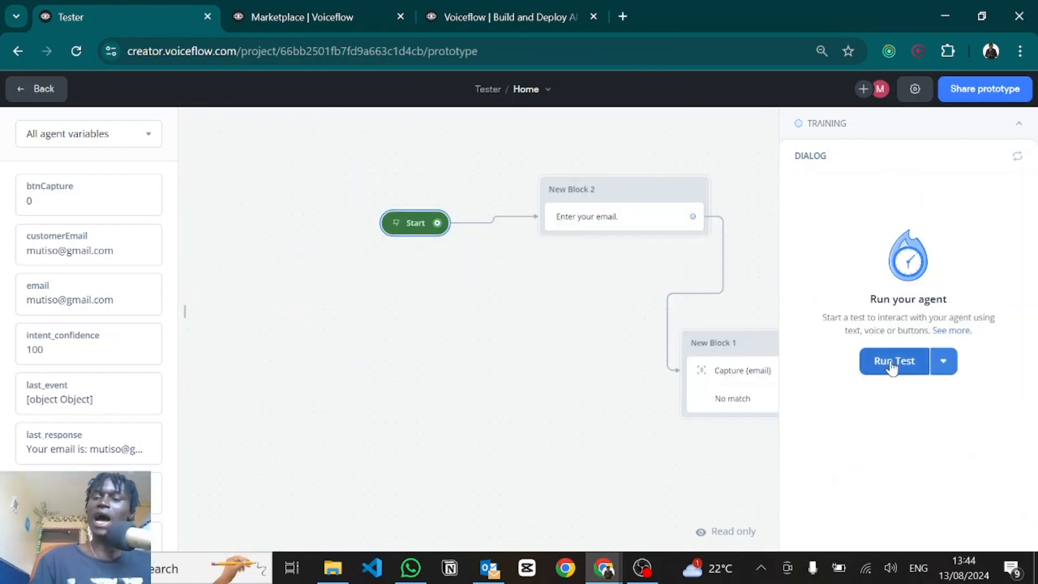
left_click(892, 365)
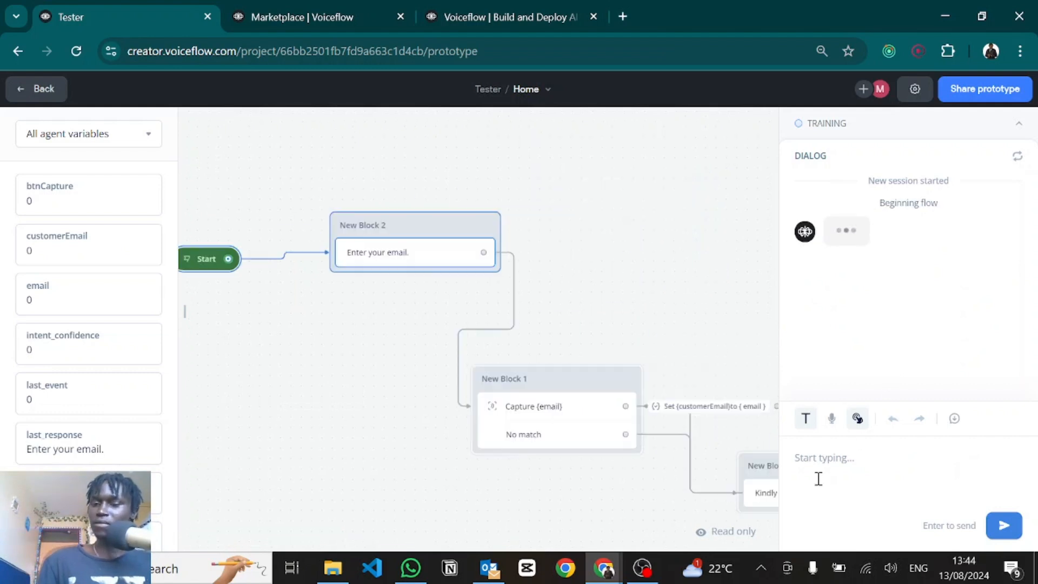
key("Return")
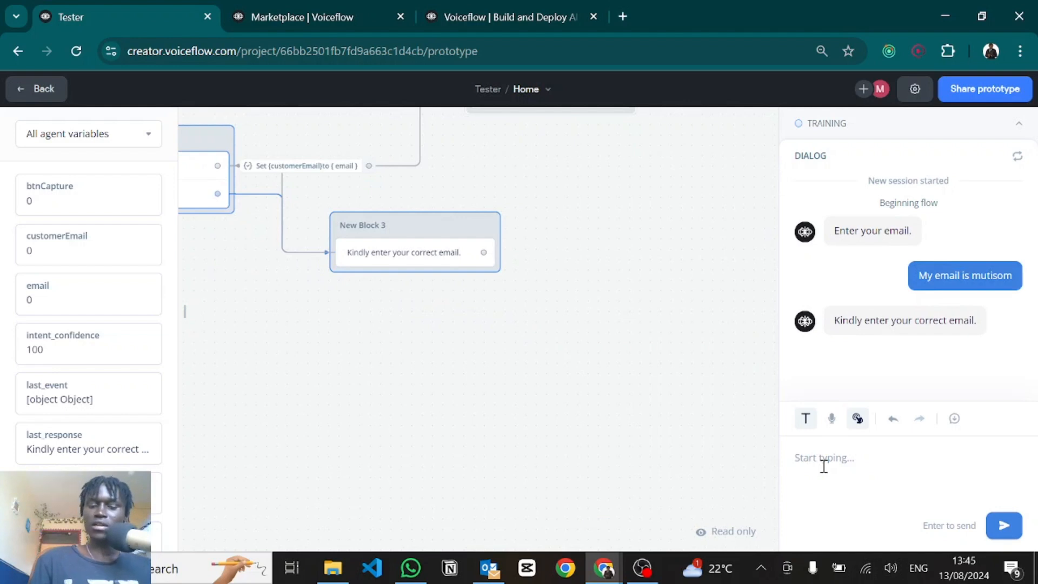
key("Return")
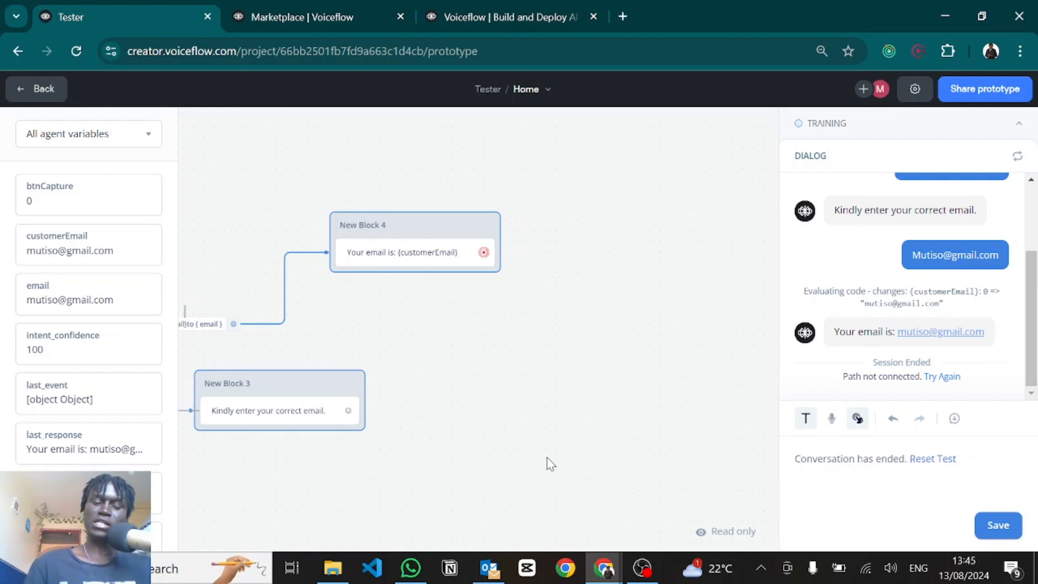
key("Escape")
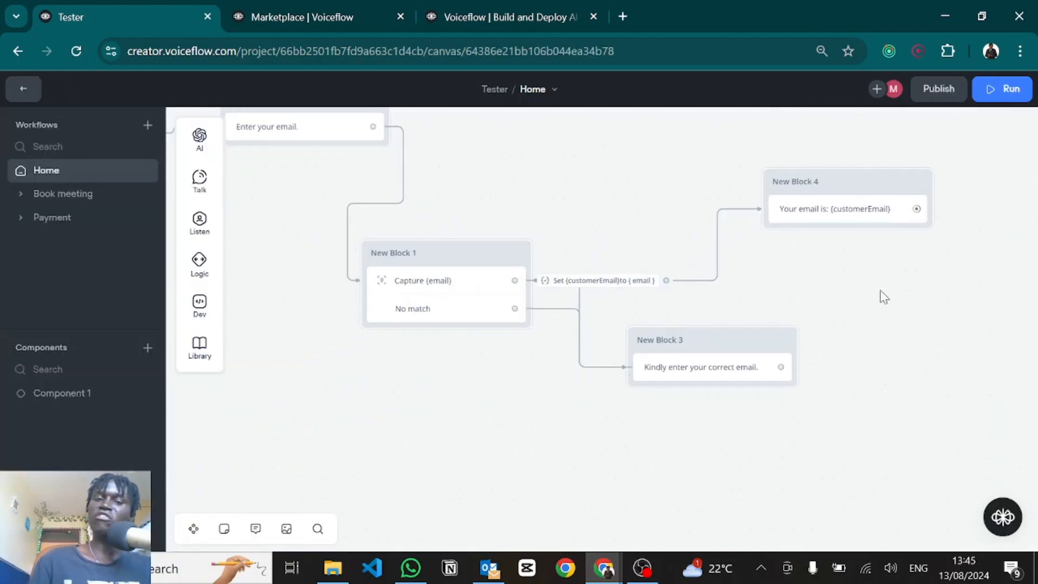
left_click(401, 300)
left_click(834, 196)
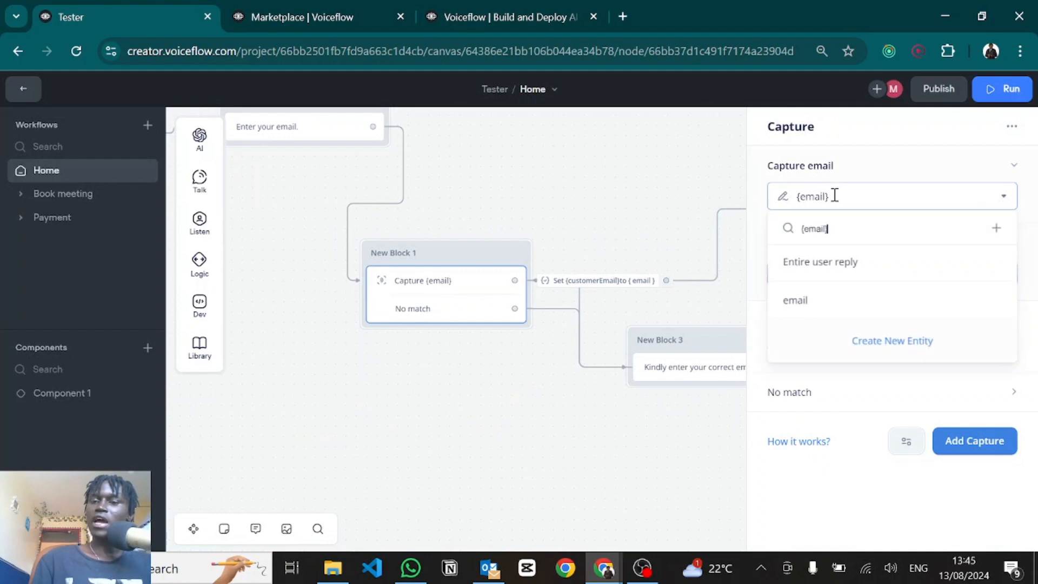
left_click(871, 345)
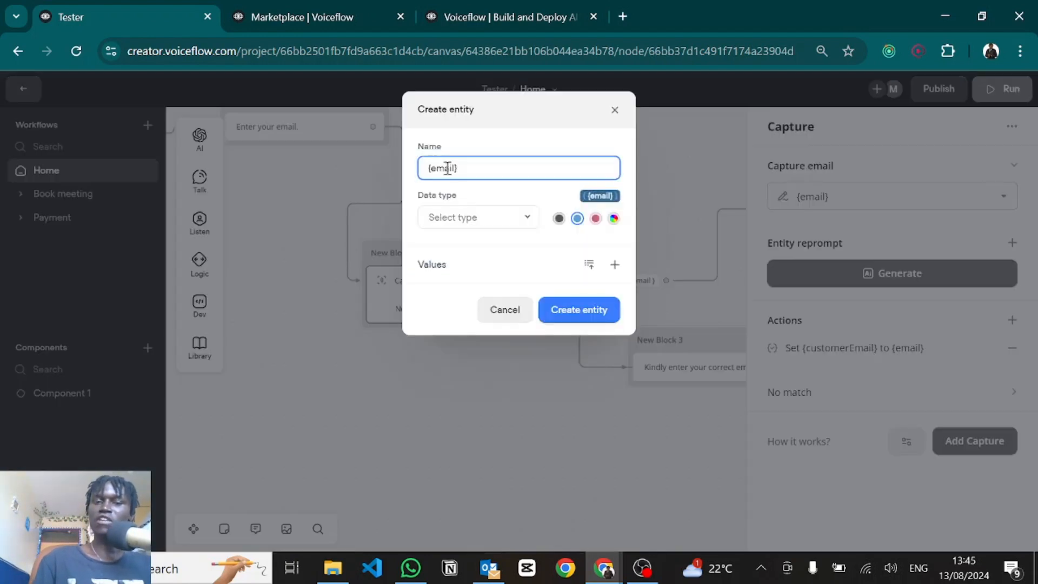
key("ctrl+a")
key("BackSpace")
type("p")
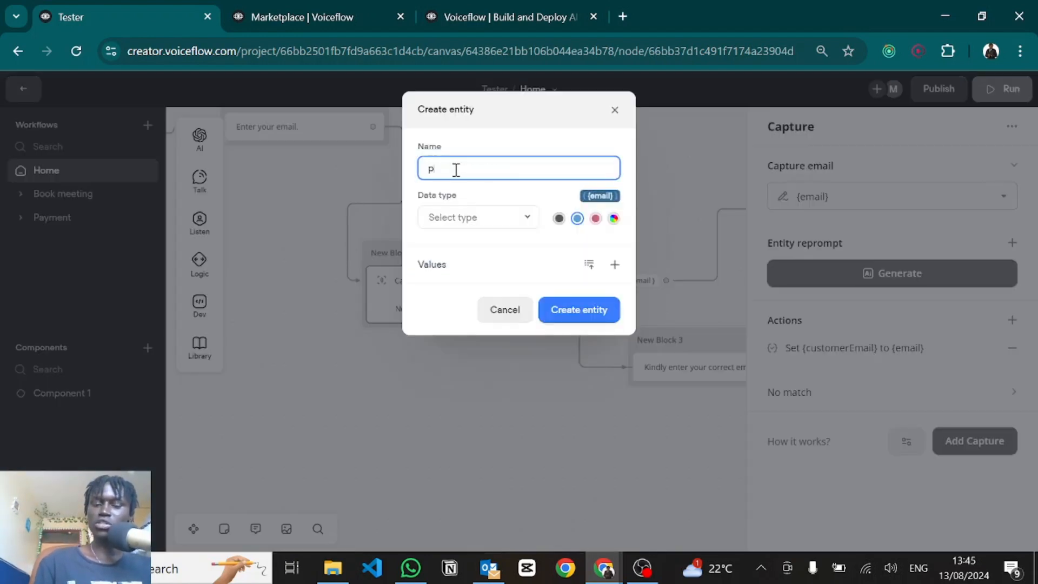
type("hone")
left_click(453, 219)
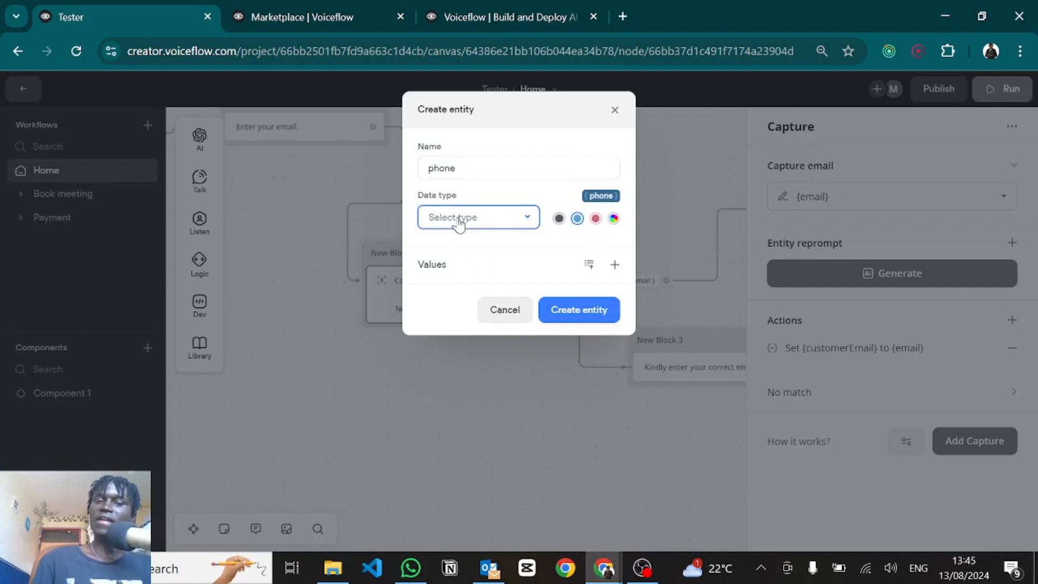
scroll(454, 338, "down", 1)
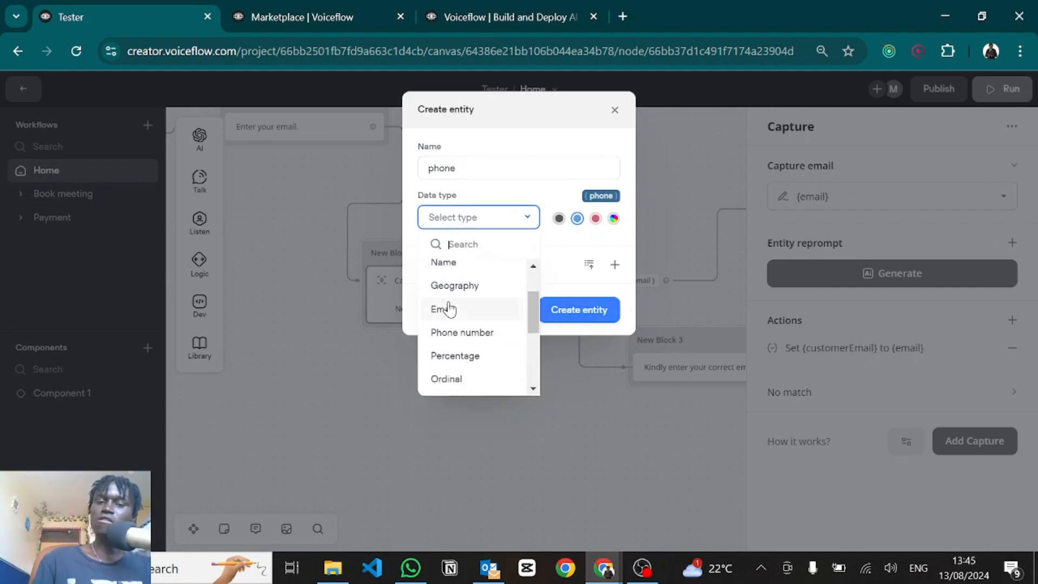
left_click(454, 332)
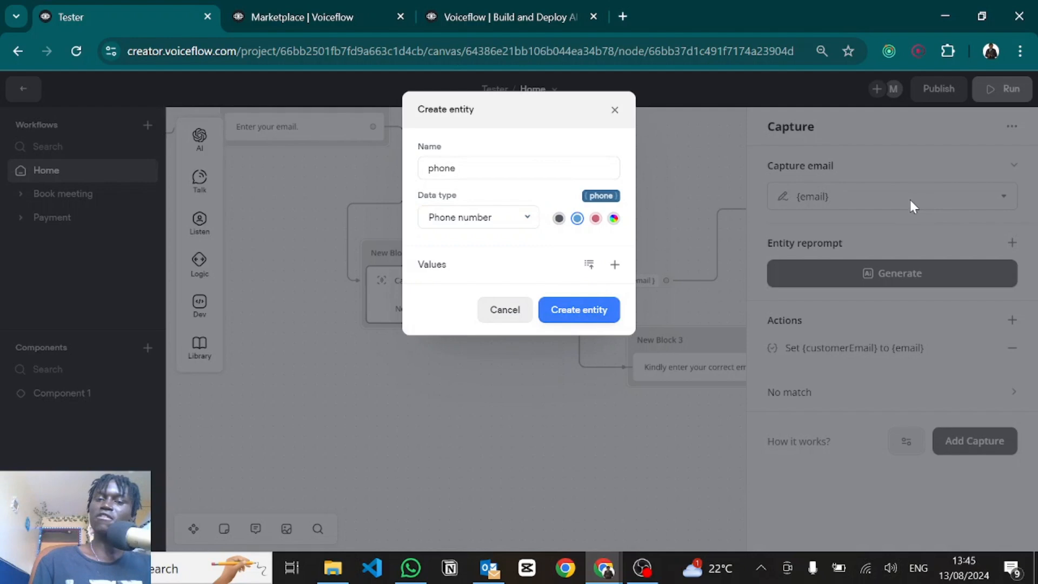
left_click(505, 309)
left_click(601, 193)
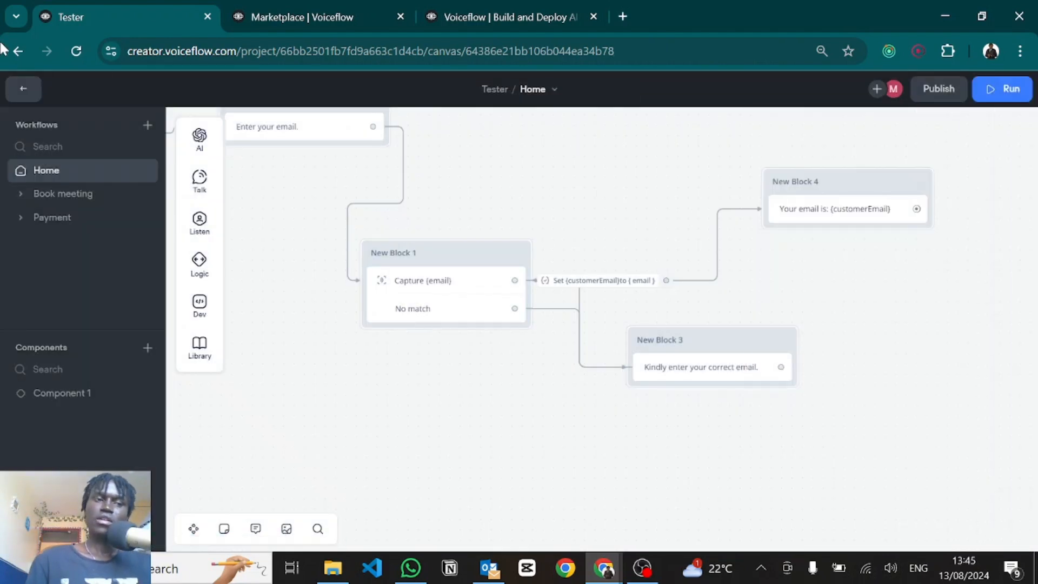
Step: Return to the workflows list and view the agent's Transcripts and 7-day Analytics reports
left_click(23, 94)
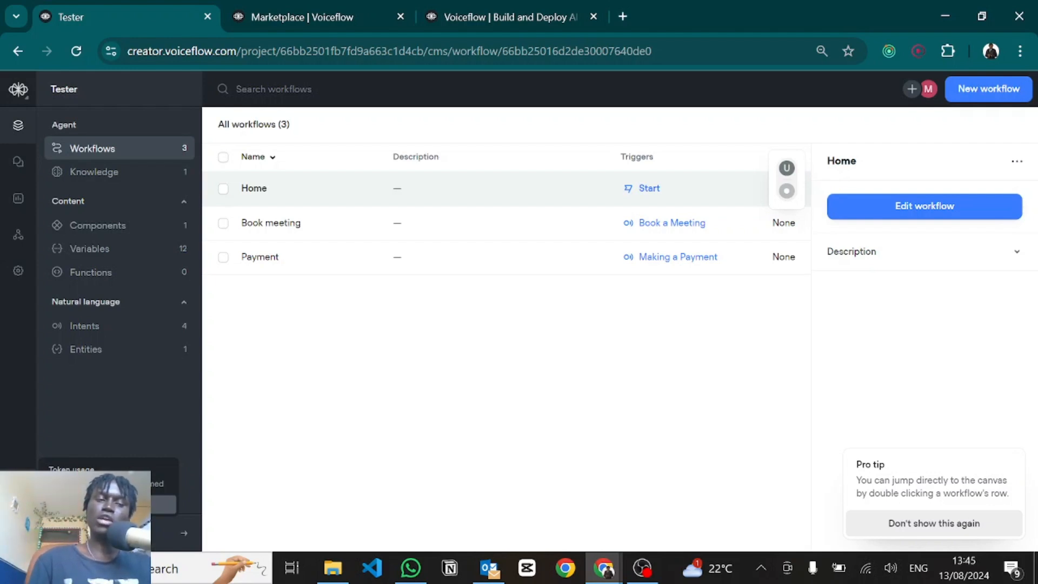
left_click(18, 162)
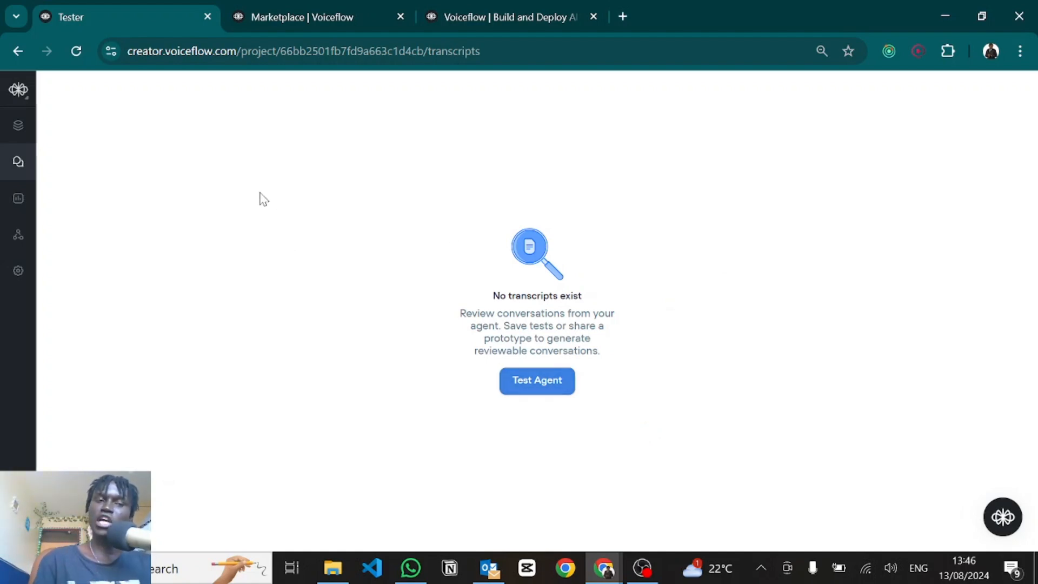
left_click(18, 198)
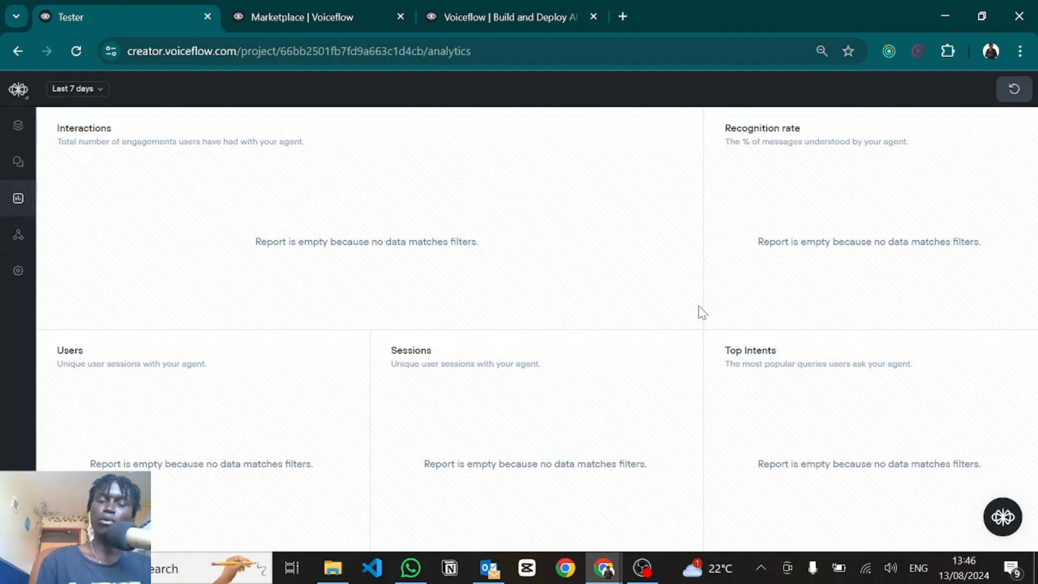
Step: Copy the web chat embed code from Integrations, then return to the Workflows list
left_click(18, 235)
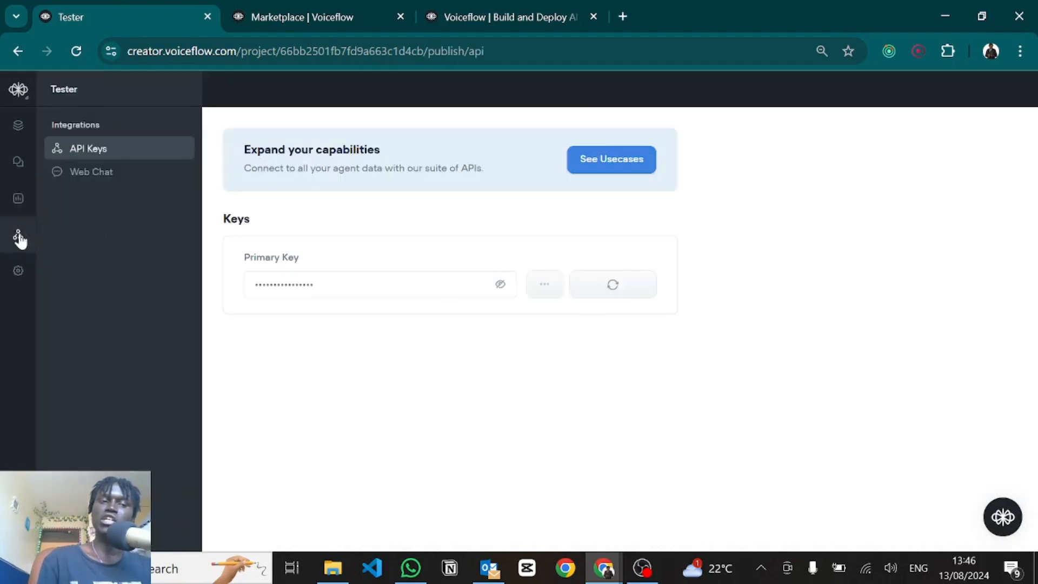
left_click(90, 179)
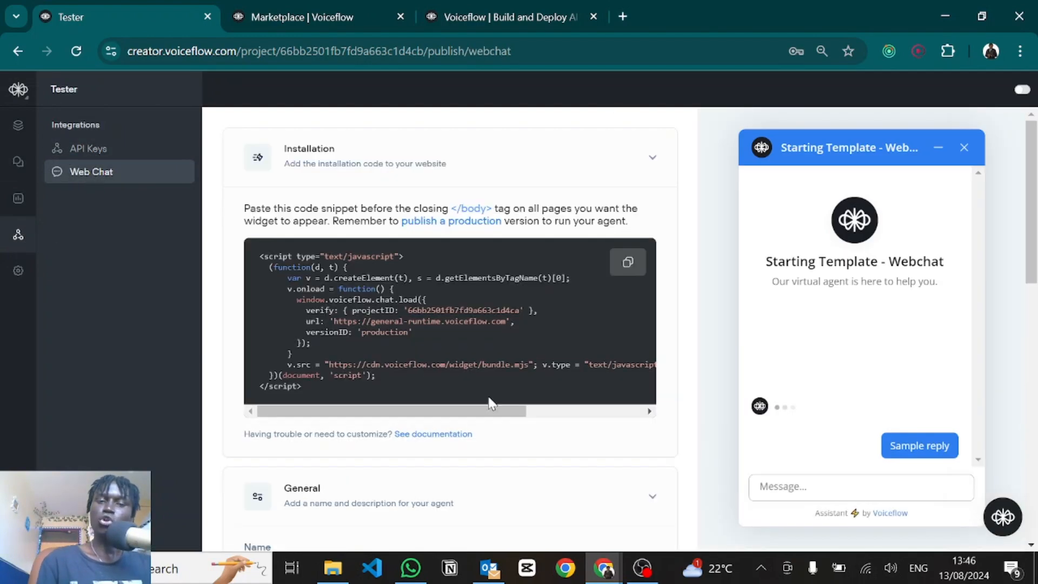
left_click_drag(381, 374, 363, 370)
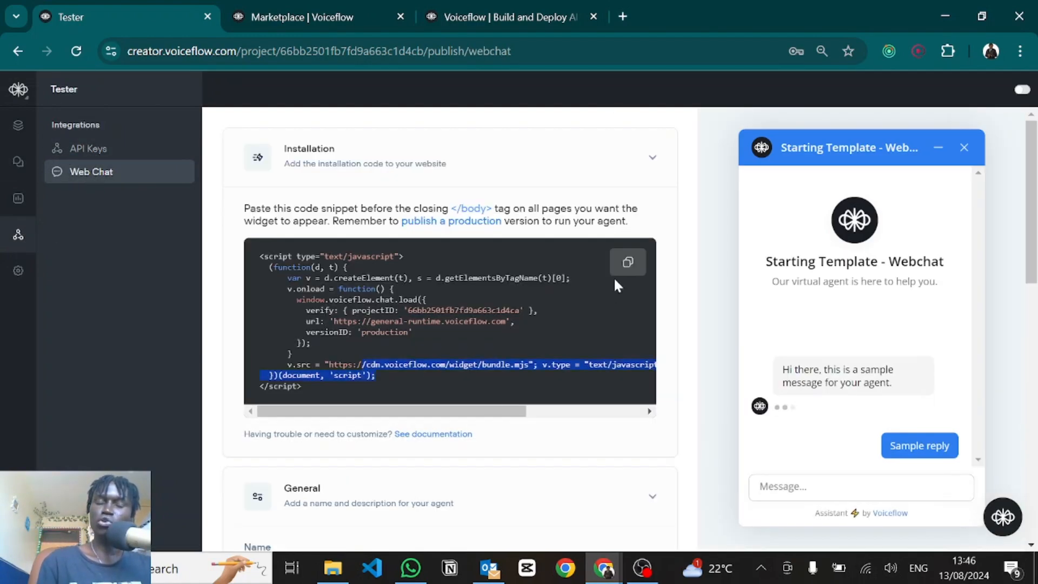
left_click(627, 262)
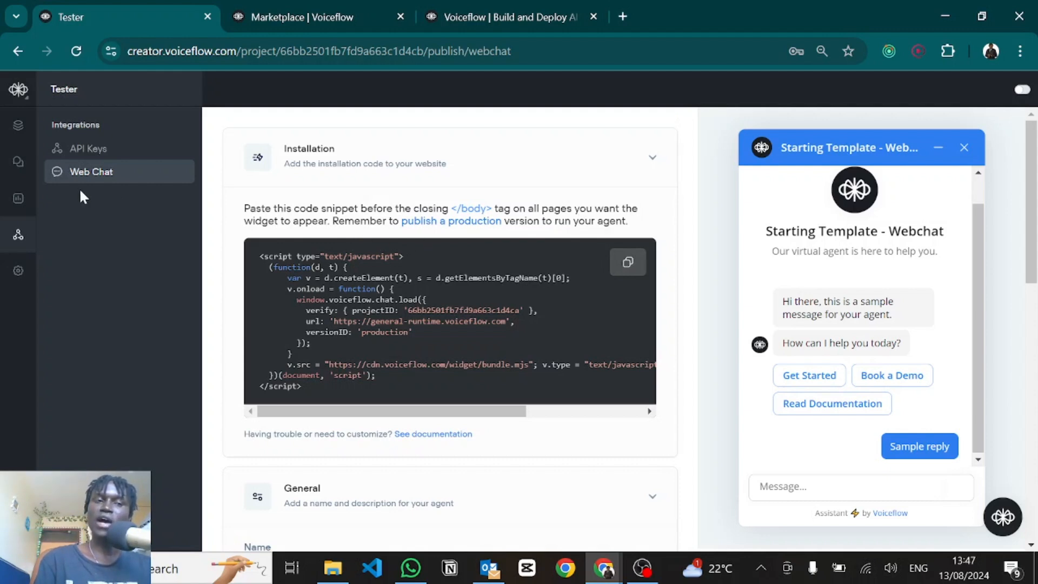
left_click(11, 128)
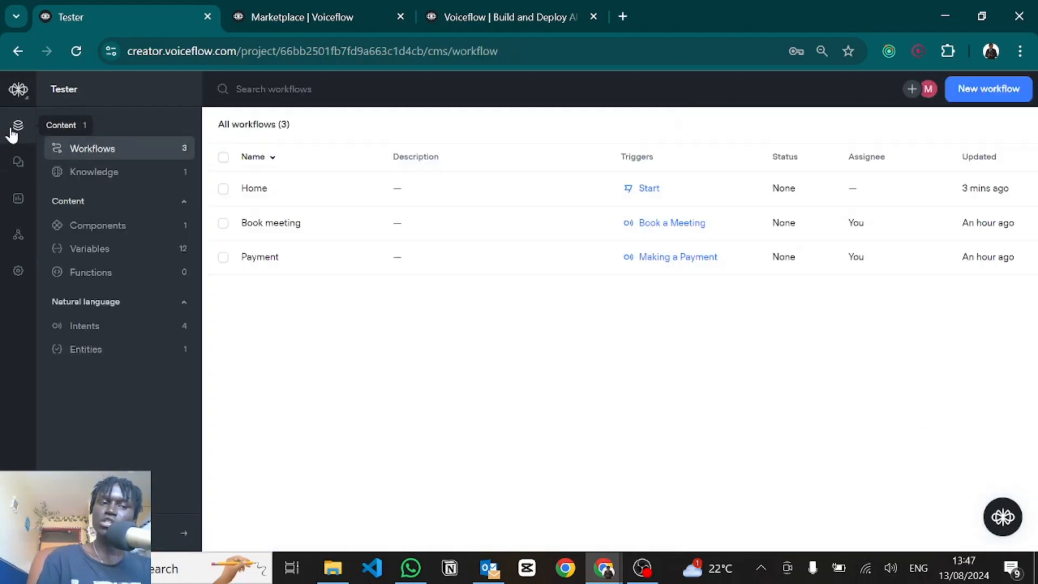
Step: Open the Home workflow and publish a new production version of the agent
left_click(283, 192)
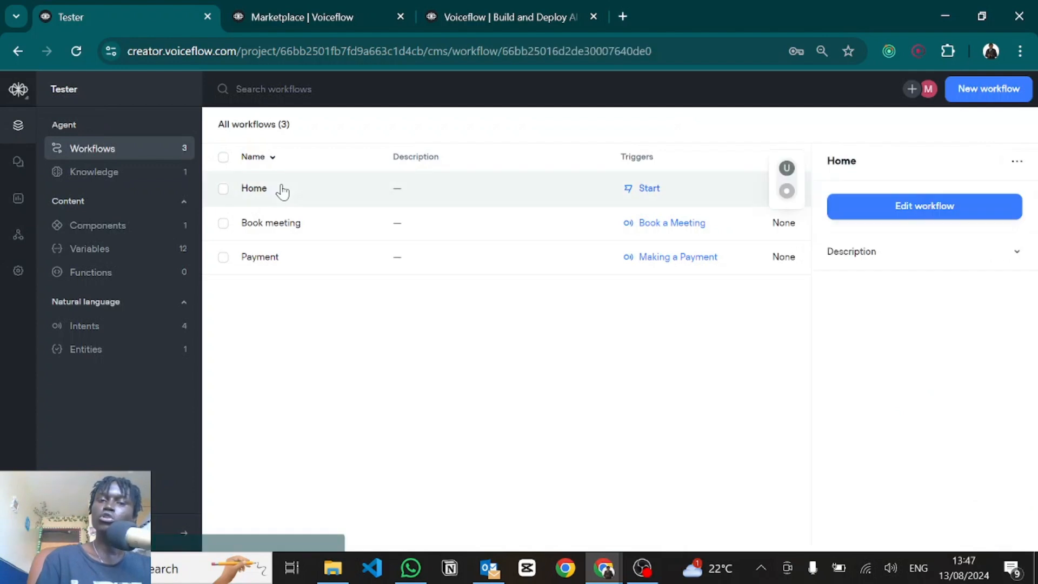
left_click(886, 214)
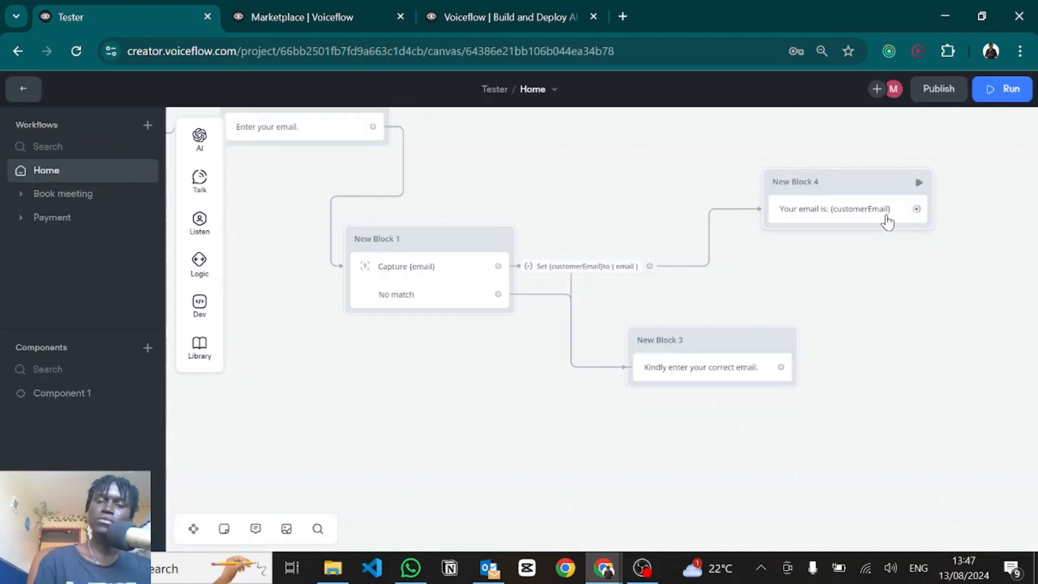
left_click(939, 90)
left_click(580, 249)
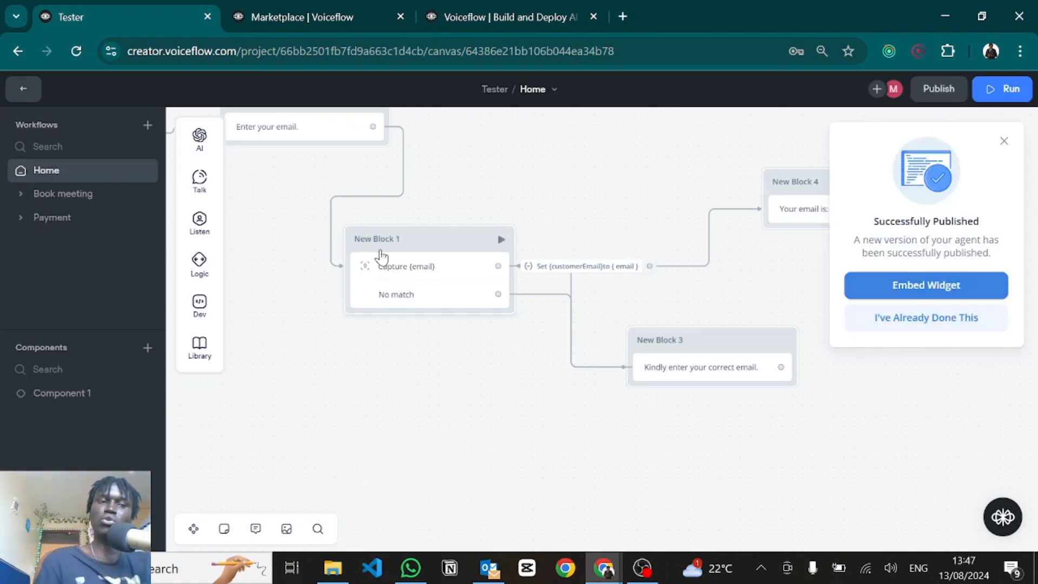
Step: Copy the installation code from Integrations > Web Chat and switch to the Marketplace tab
left_click(18, 93)
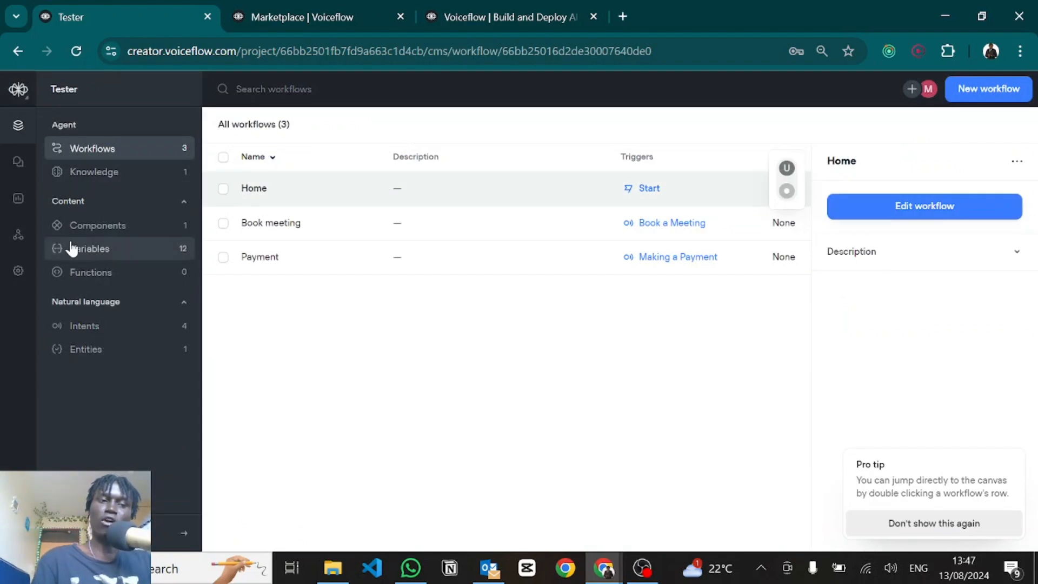
left_click(16, 235)
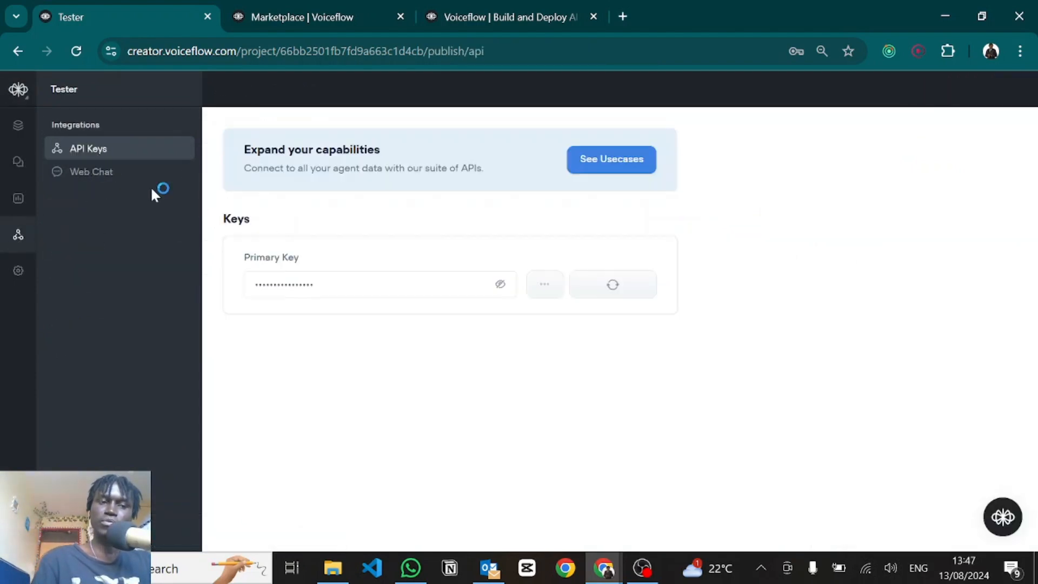
left_click(111, 174)
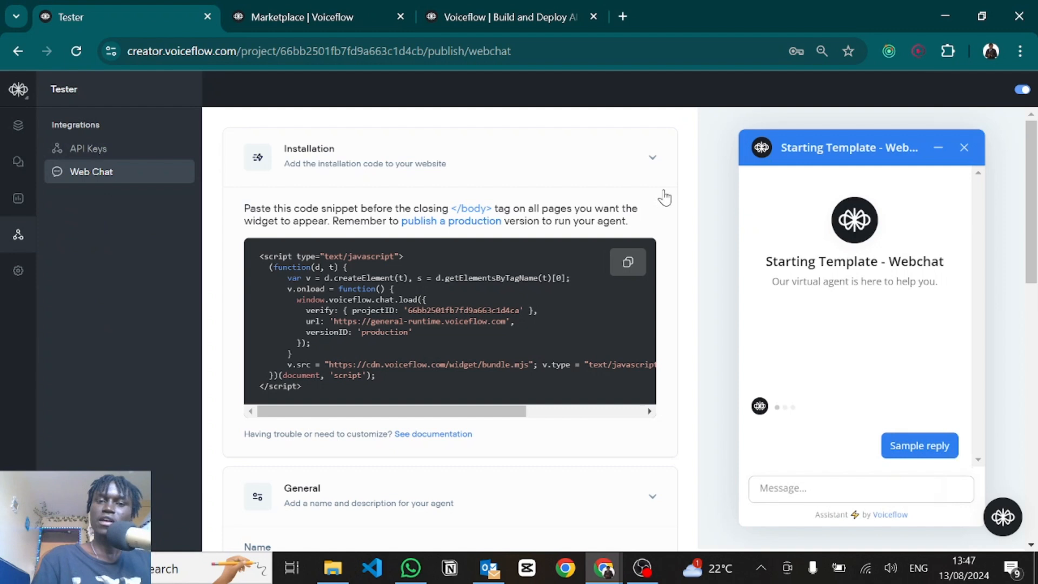
left_click(629, 266)
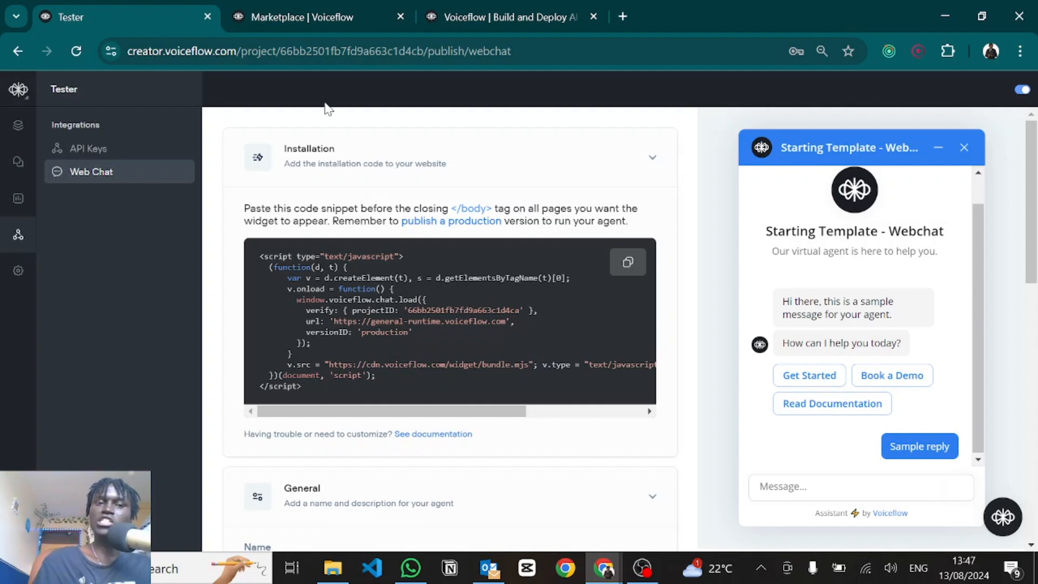
left_click(313, 16)
Step: Open the Marketplace page's DevTools console and run the full installation snippet
mouse_move(411, 101)
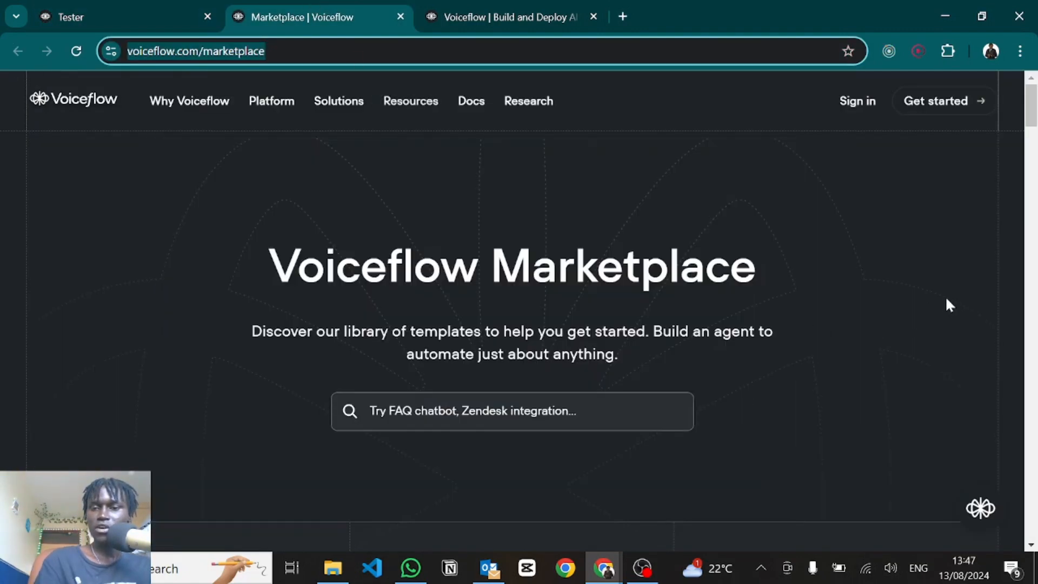
left_click(946, 299)
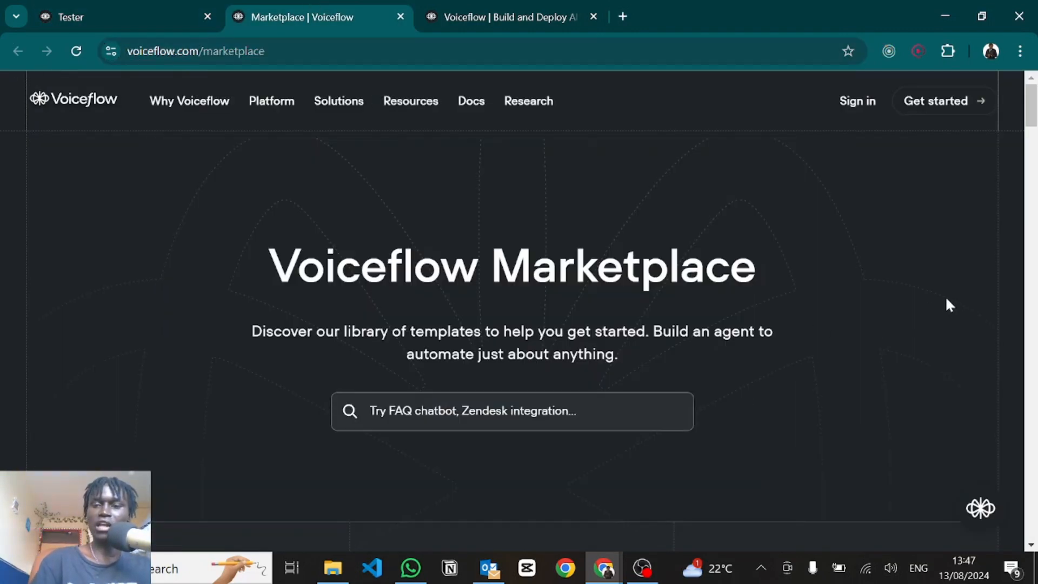
key("ctrl+shift+i")
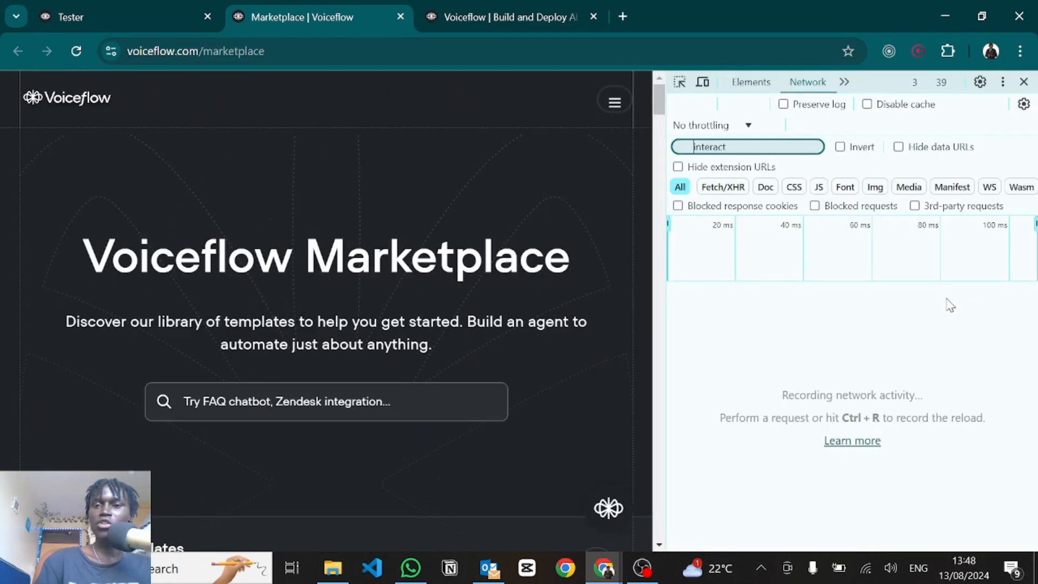
left_click(844, 82)
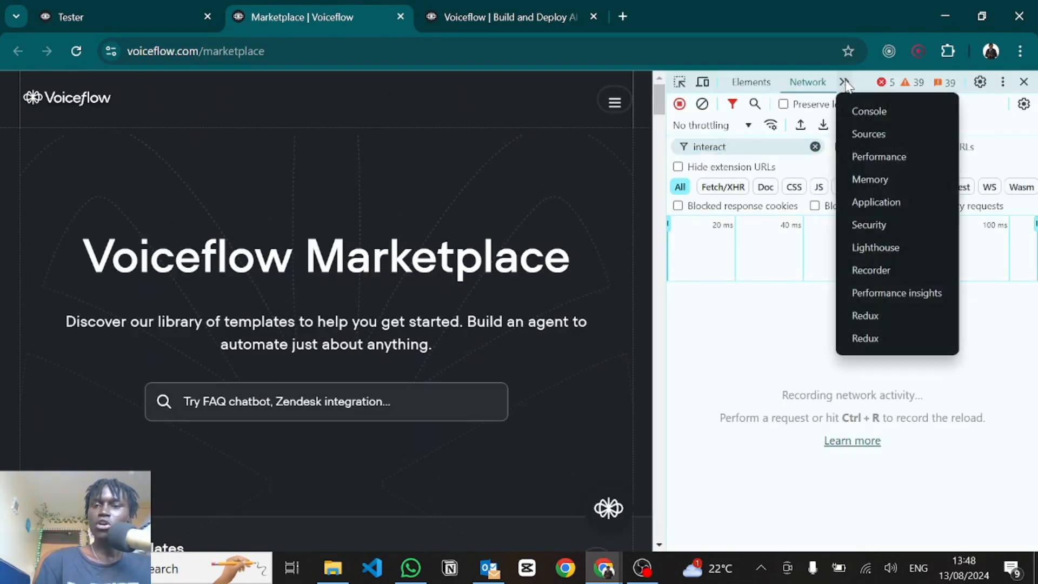
left_click(855, 104)
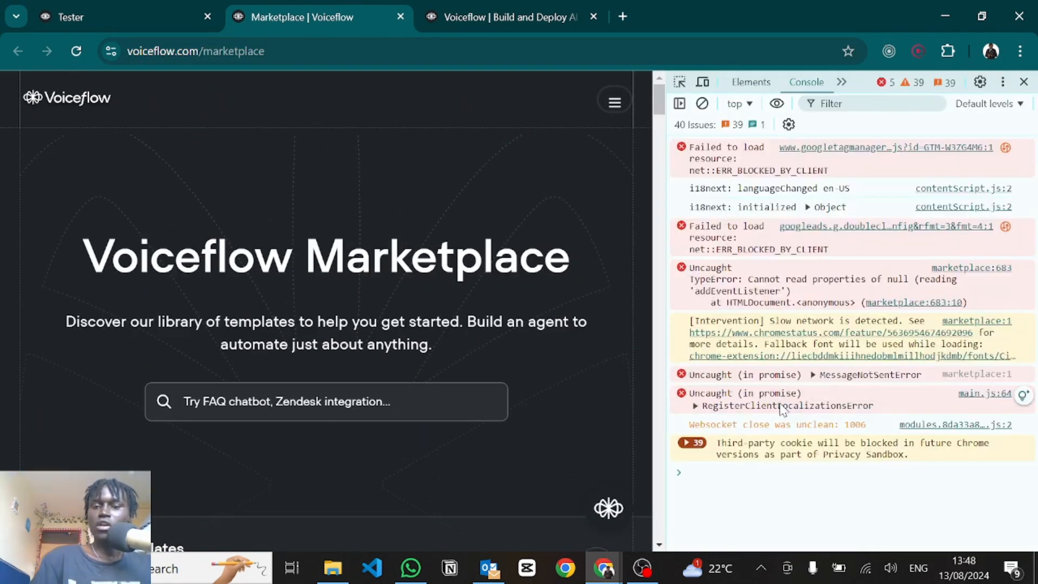
left_click(709, 479)
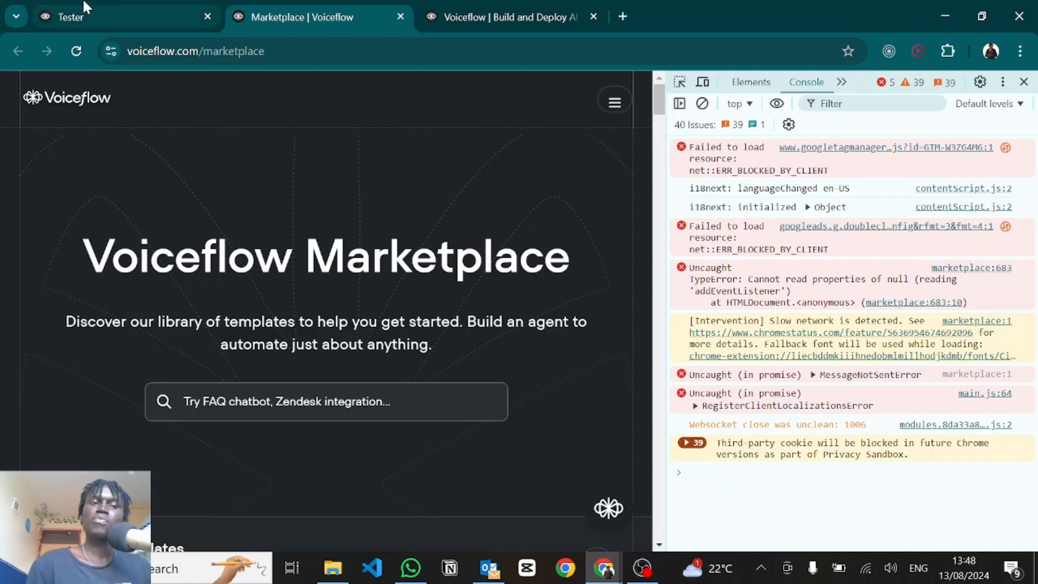
left_click(87, 15)
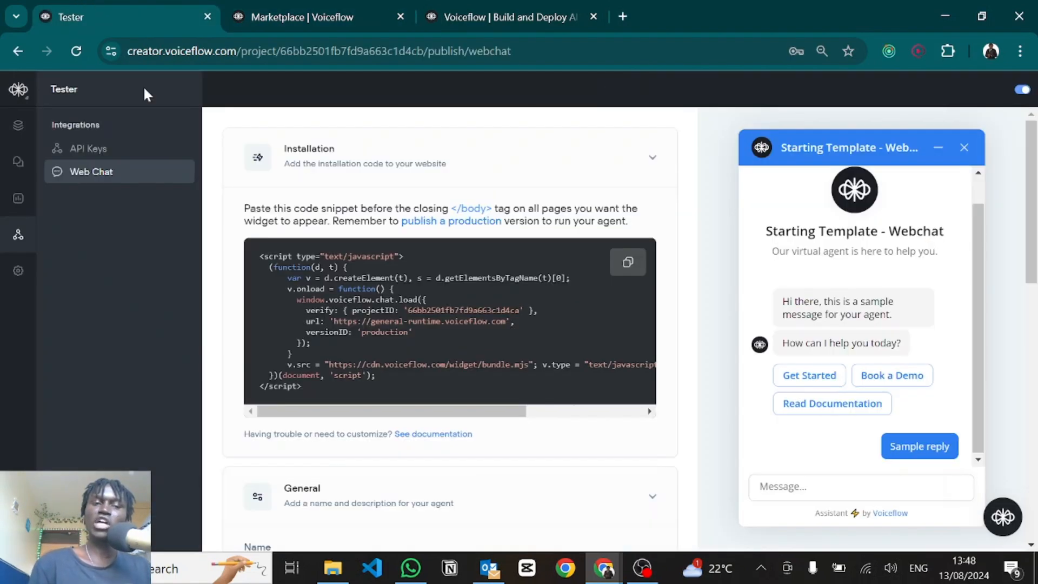
left_click(302, 10)
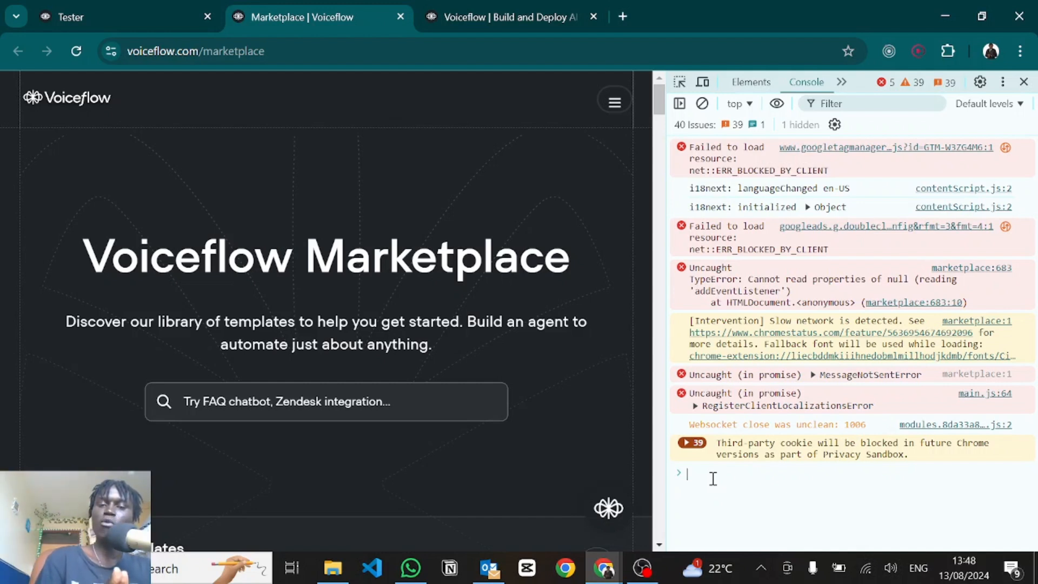
key("ctrl+v")
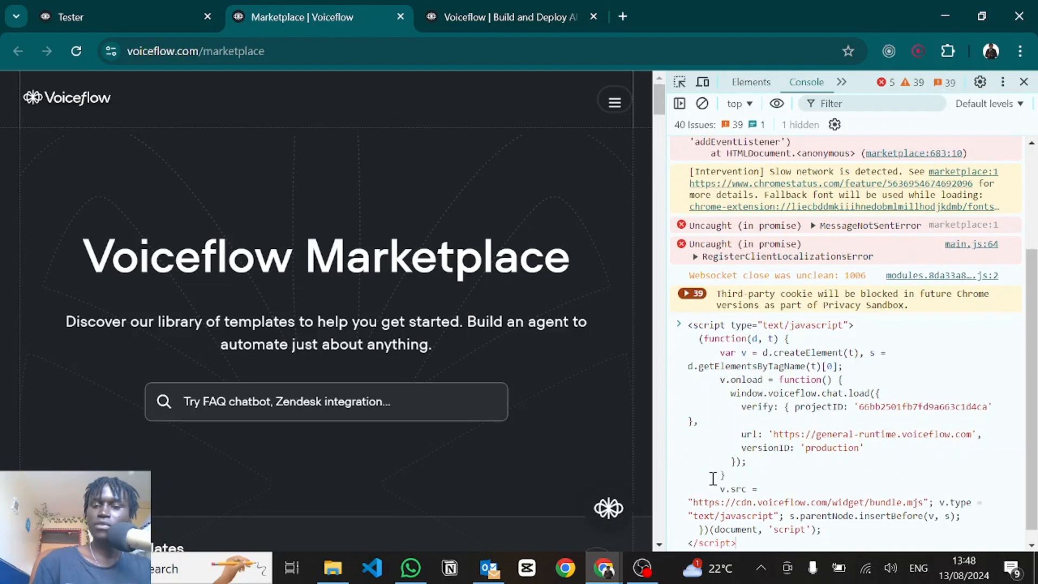
key("Return")
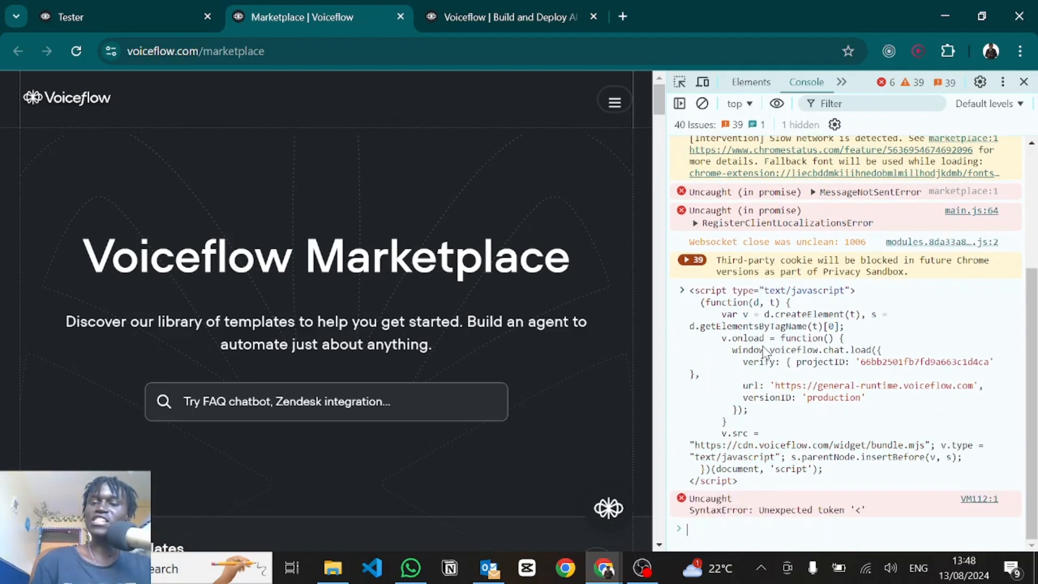
Step: Run the embed snippet without its script tags in the console to load the widget
left_click(169, 1)
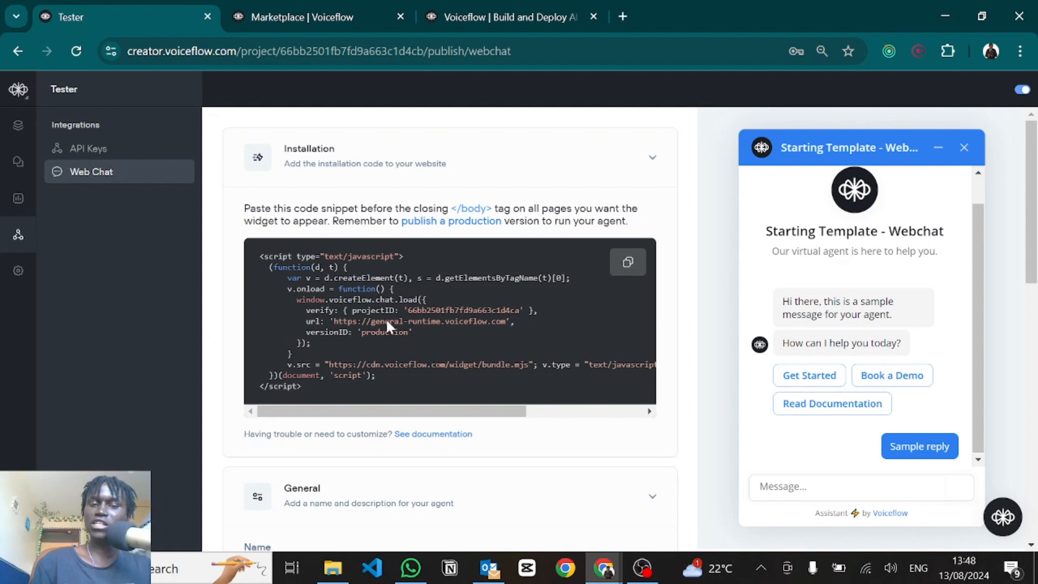
left_click_drag(380, 373, 266, 267)
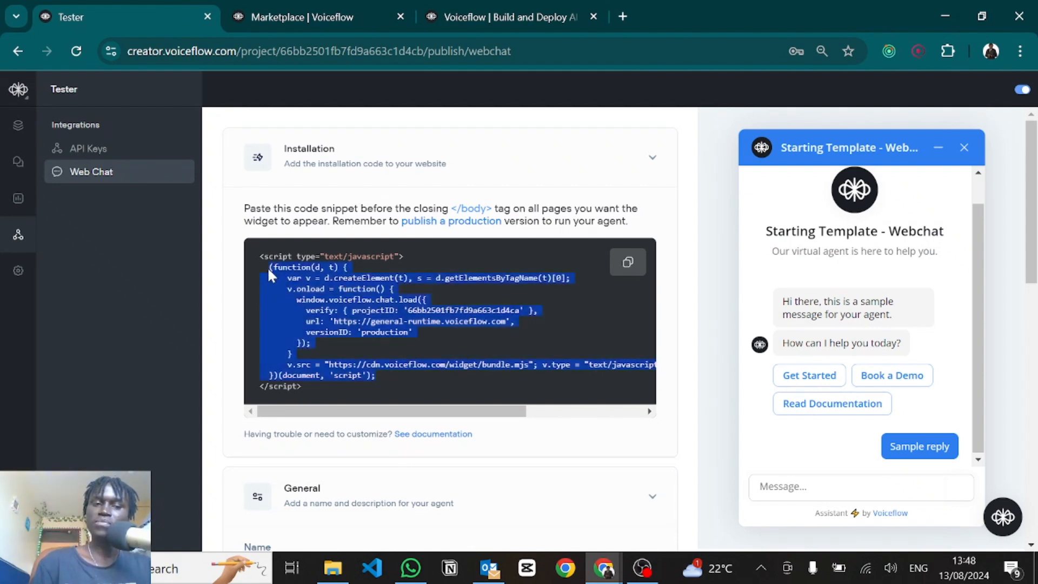
left_click(330, 9)
key("ctrl+v")
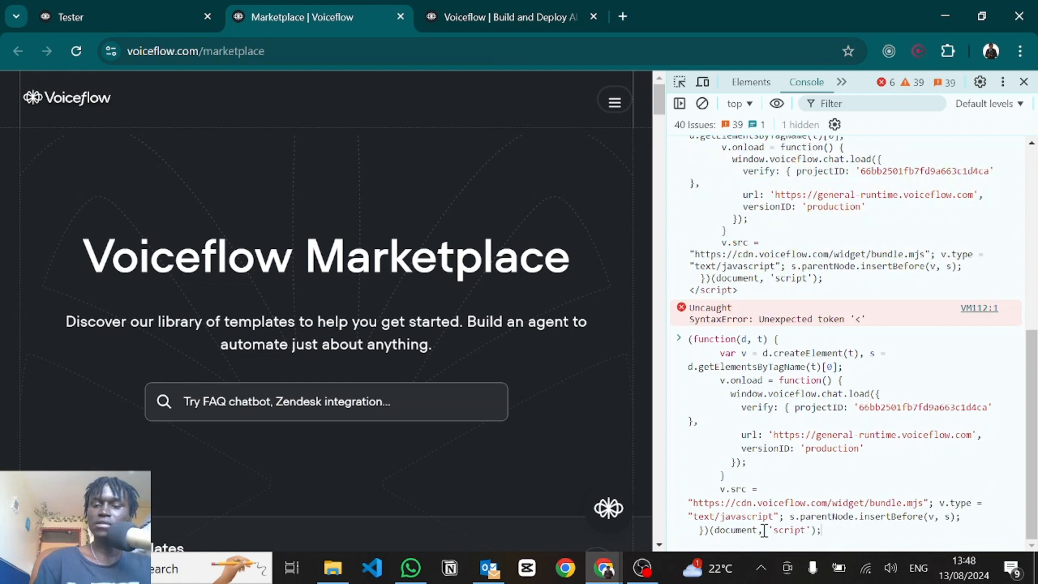
key("Return")
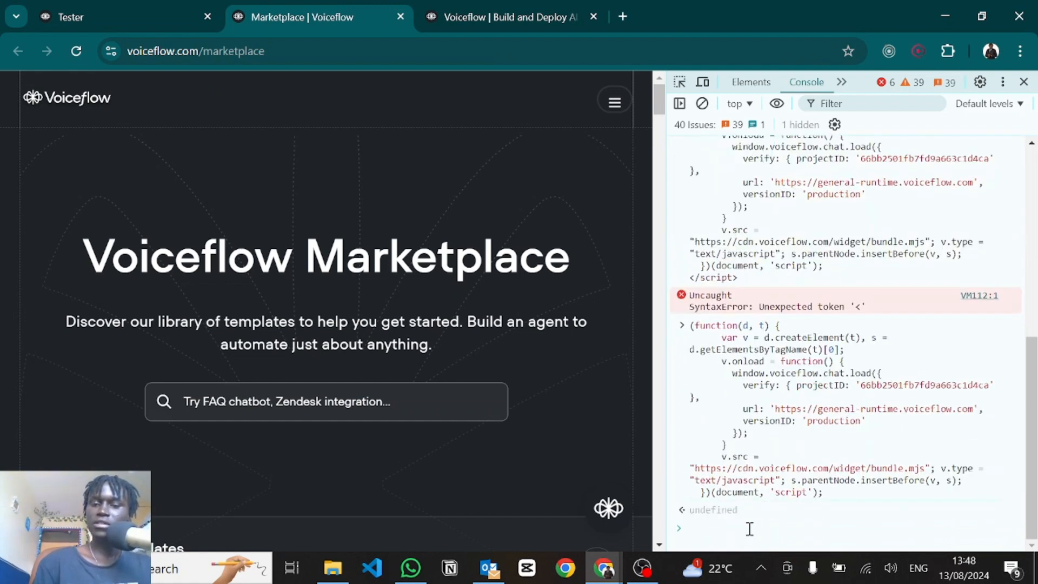
Step: Close DevTools and try the new chat widget on the Marketplace page
left_click(1024, 82)
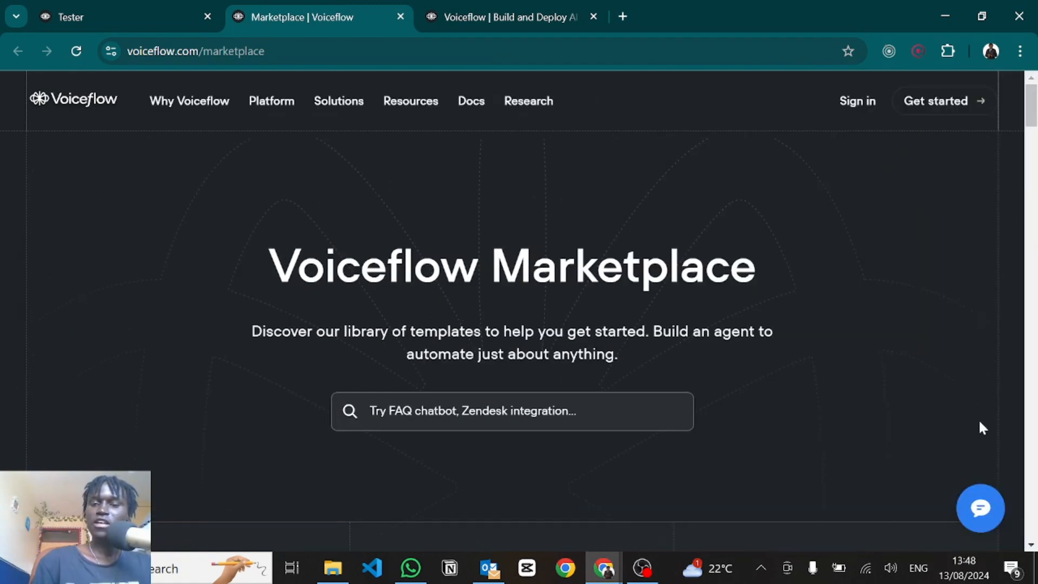
left_click(980, 505)
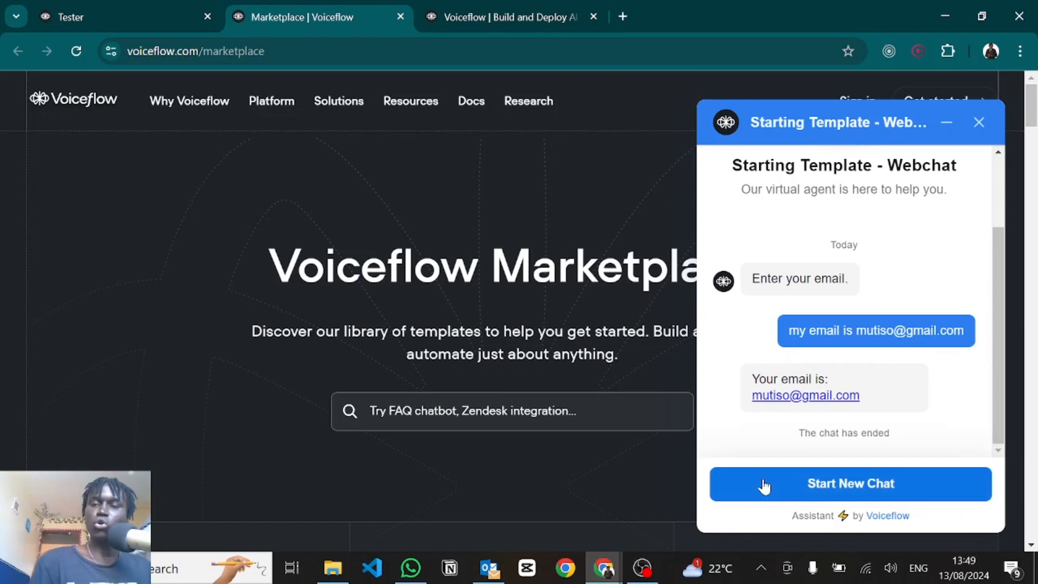
left_click(110, 7)
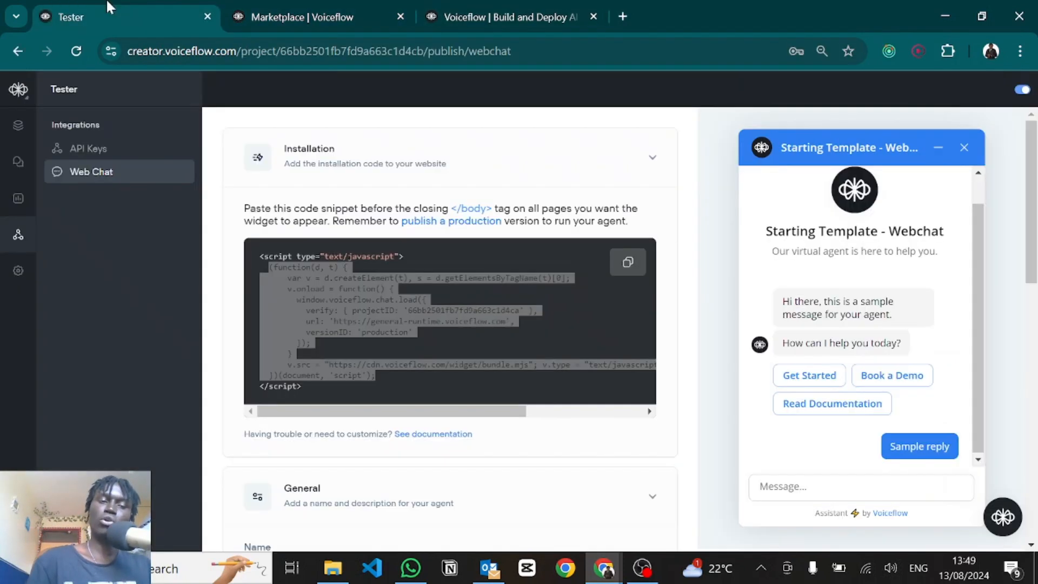
Step: Rename the web chat agent to 'Name' and set its description to 'Decssdc'
left_click(694, 357)
scroll(688, 341, "down", 5)
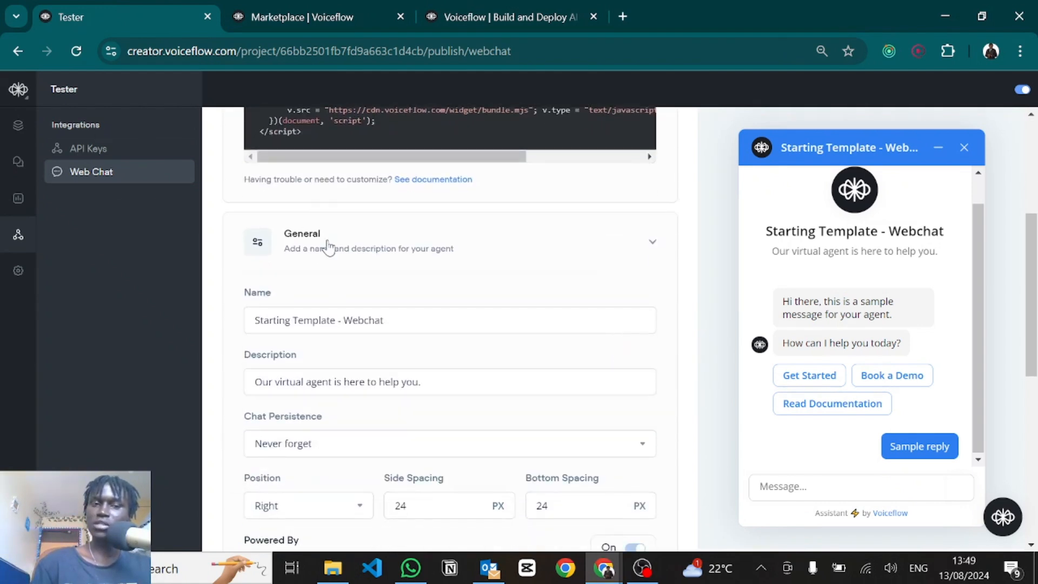
left_click(328, 245)
left_click(387, 307)
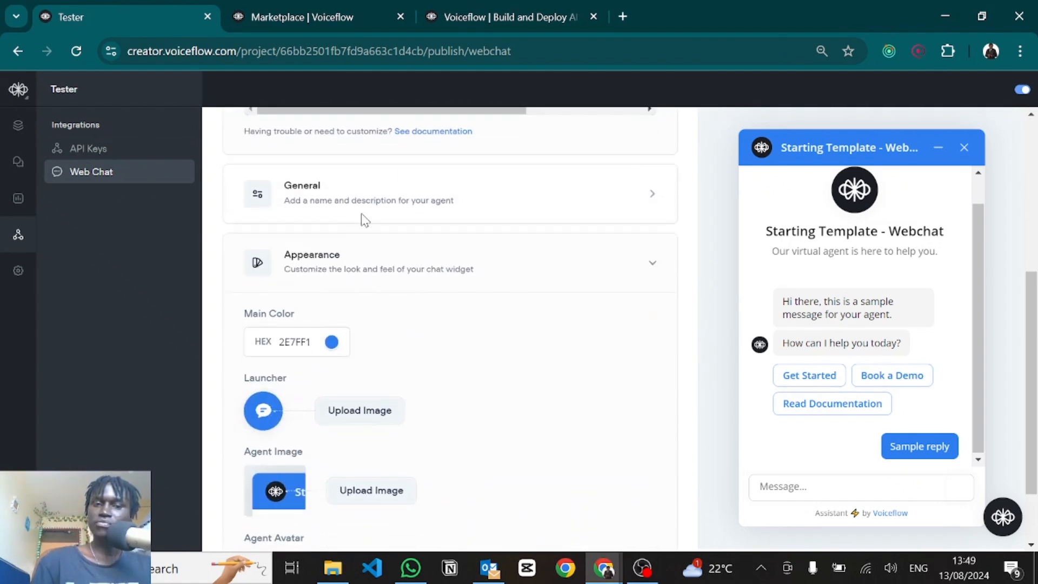
left_click(343, 192)
triple_click(324, 272)
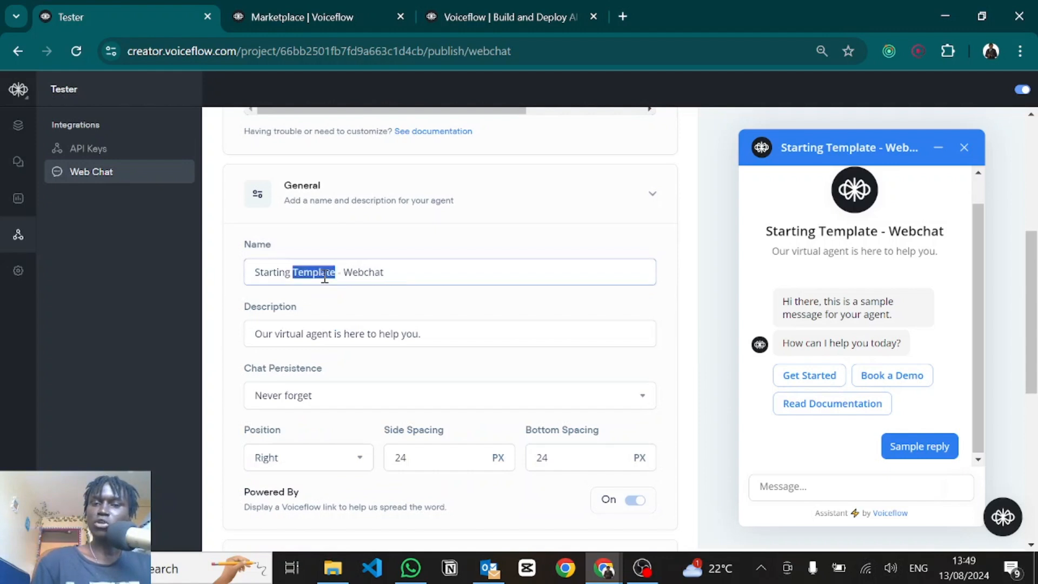
type("Name")
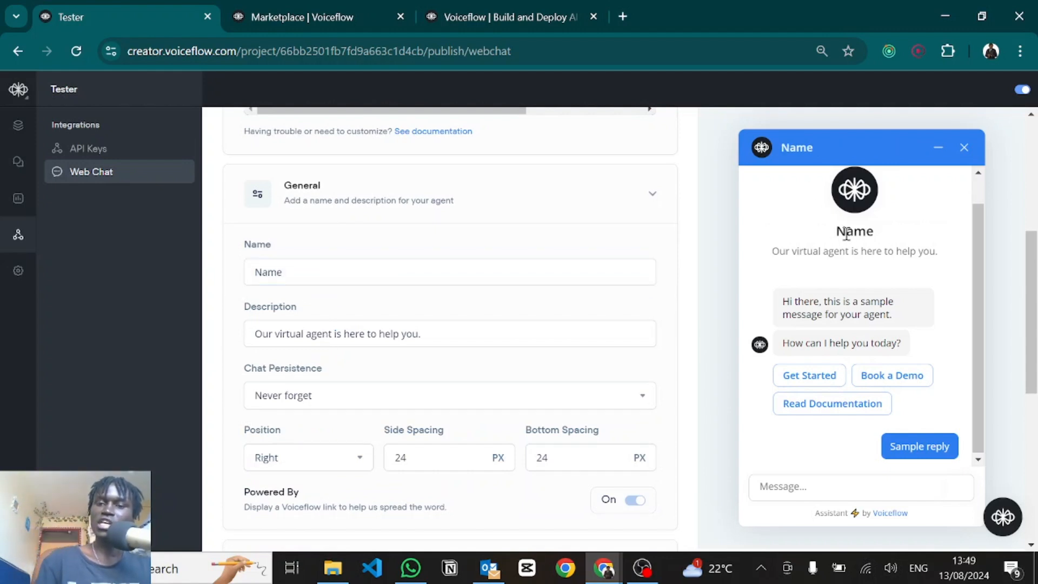
left_click(377, 333)
key("ctrl+a")
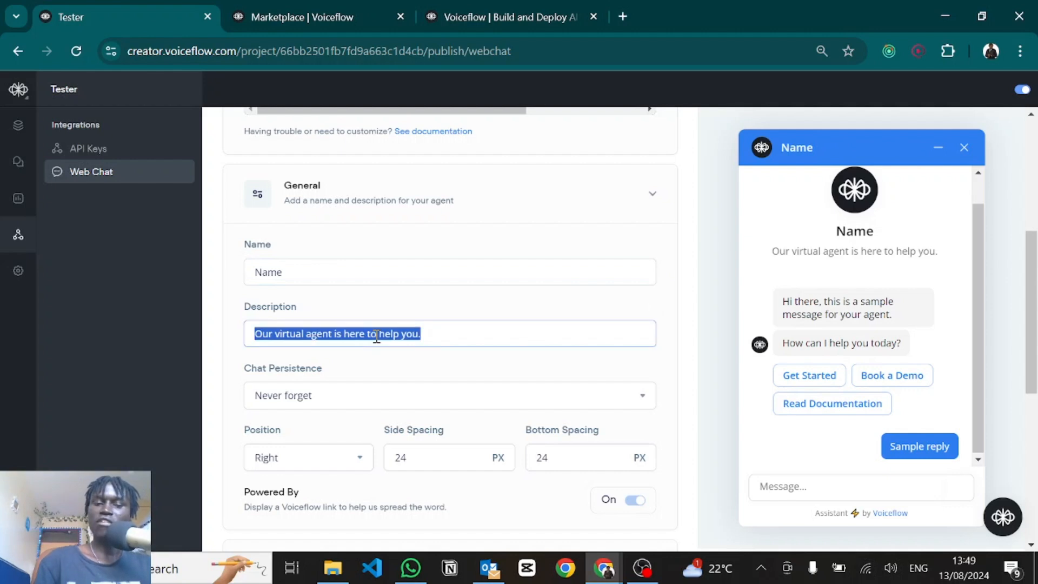
type("Decssdc")
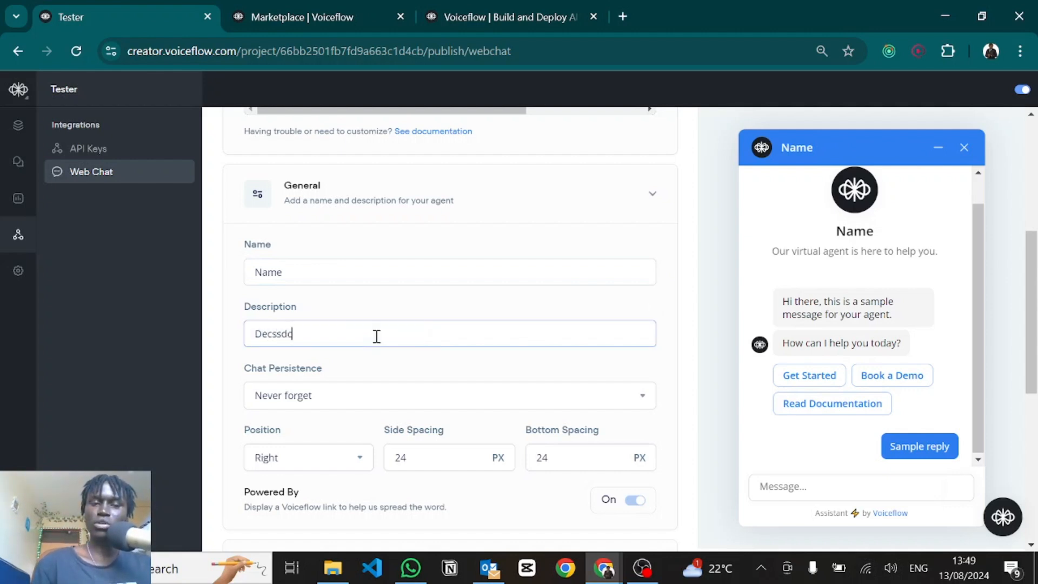
left_click(404, 371)
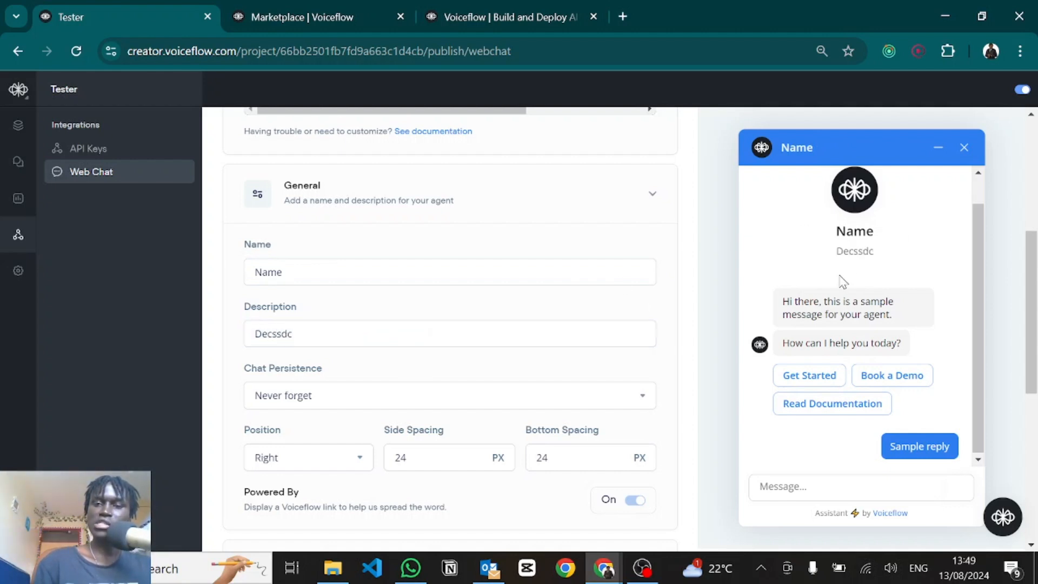
Step: Set Chat Persistence to 'Forget after tab closed or reloaded'
scroll(292, 338, "down", 3)
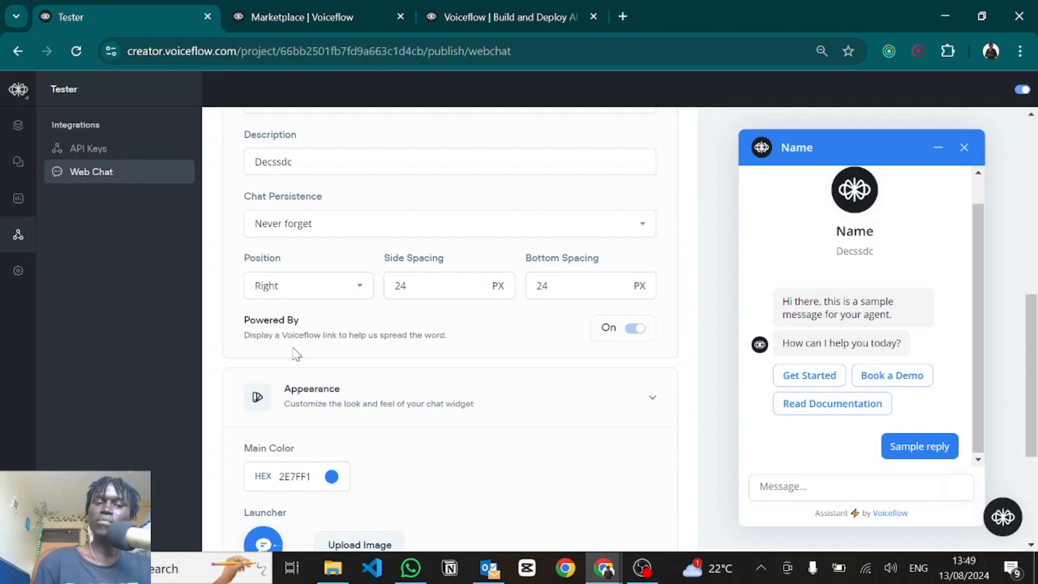
left_click(267, 226)
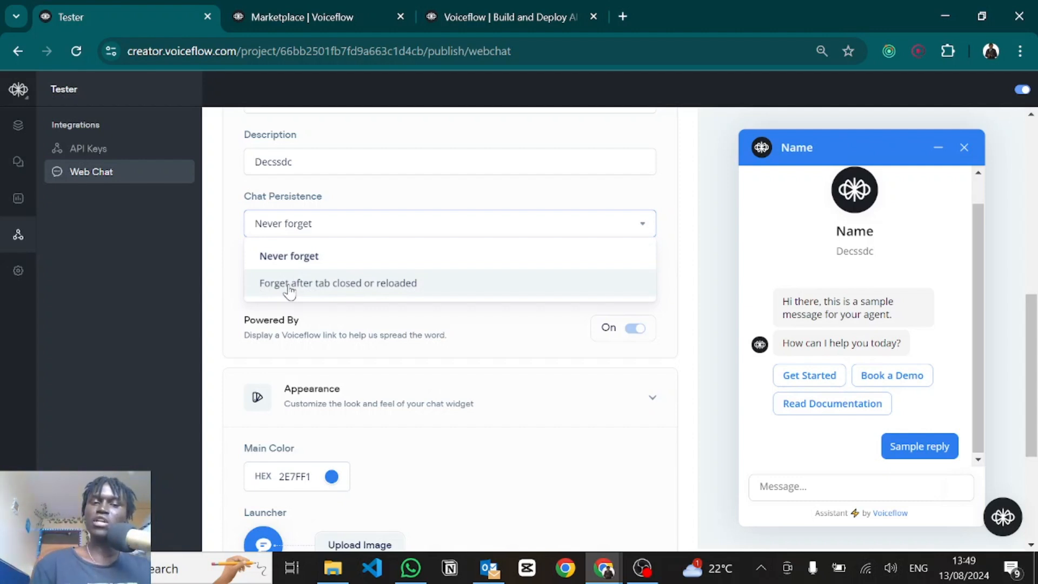
left_click(289, 290)
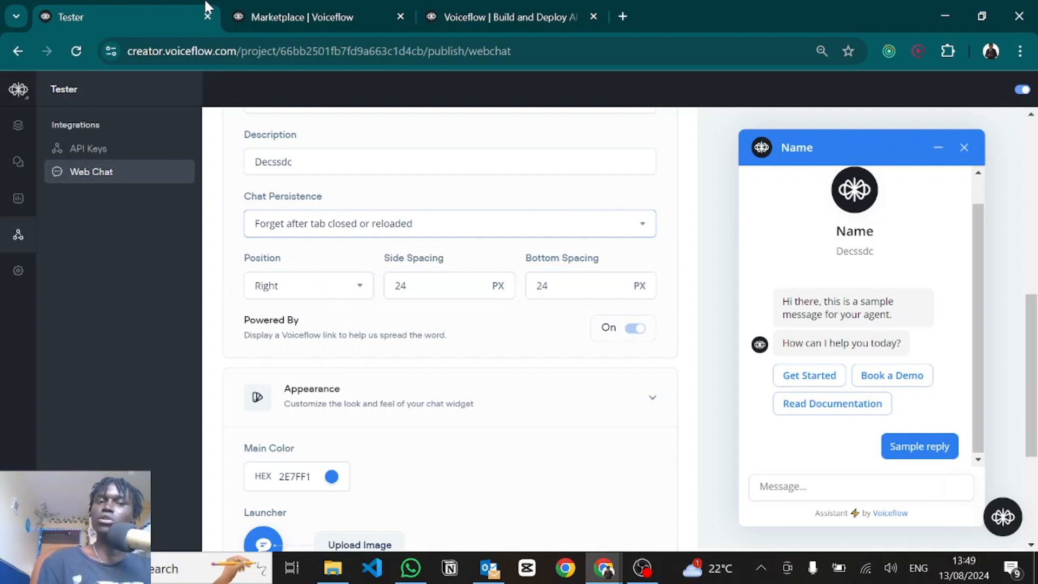
Step: Minimize the chat widget on the Marketplace page and come back to the Tester settings
left_click(281, 16)
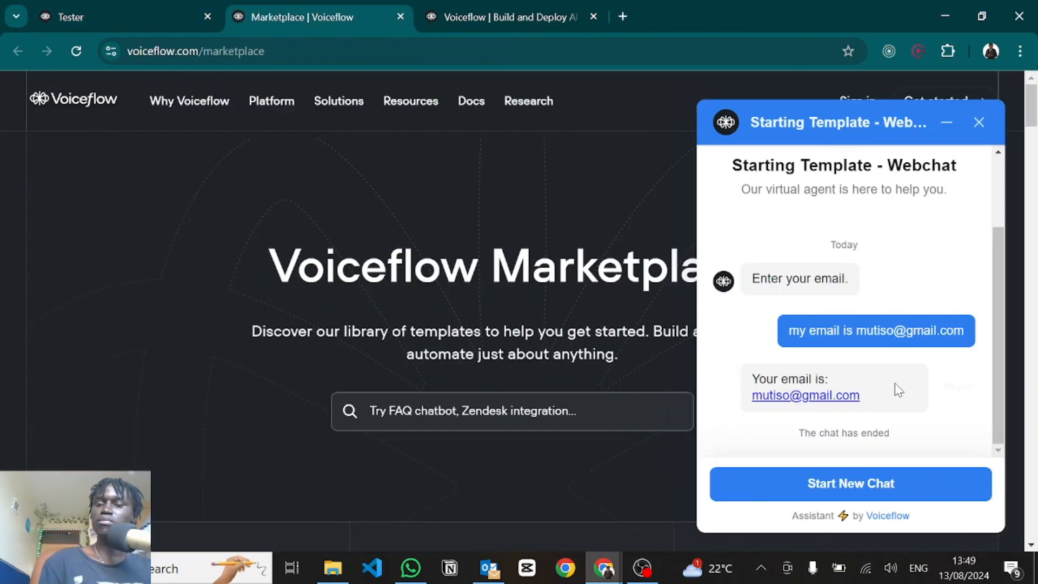
left_click(947, 123)
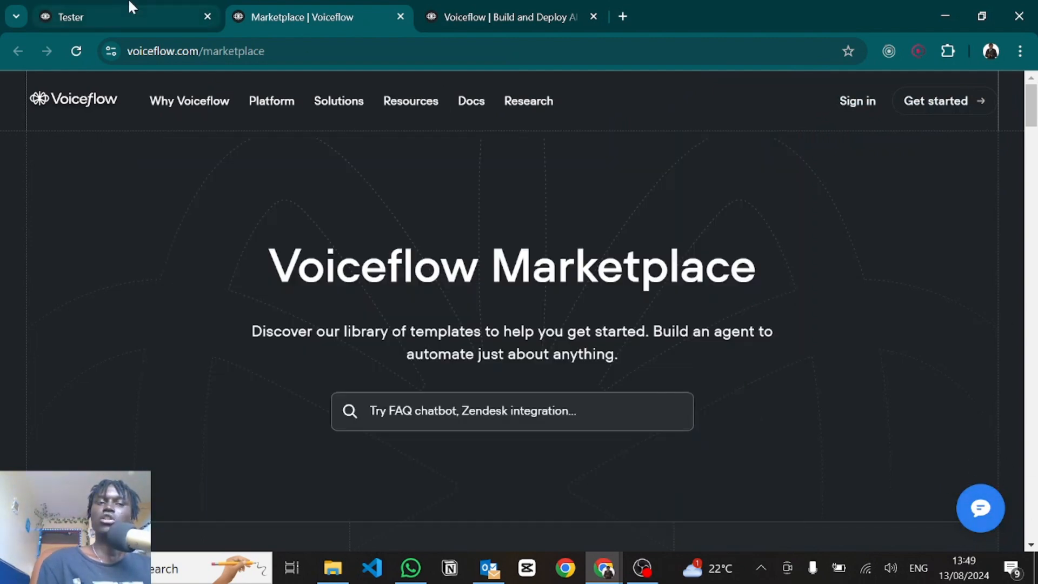
left_click(129, 11)
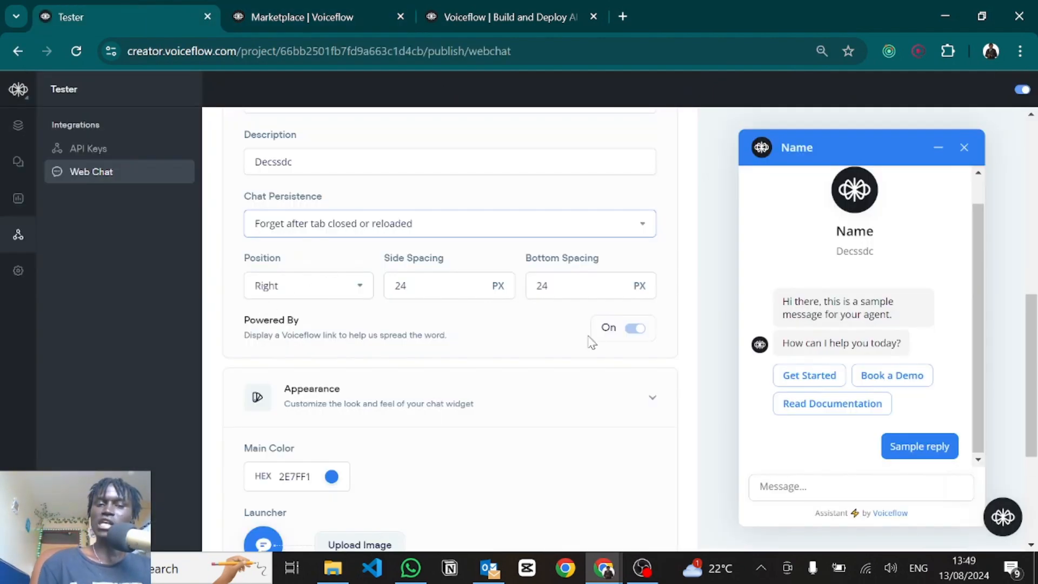
Step: Replace the blue Main Color hex with green 5EA51D and review the image settings
scroll(270, 373, "down", 4)
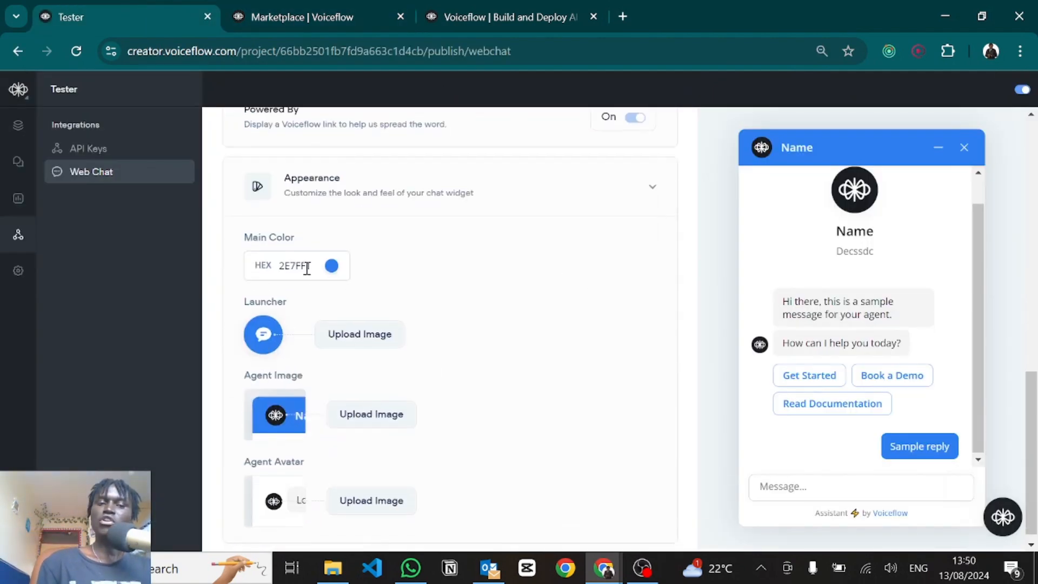
left_click(307, 268)
double_click(304, 265)
key("BackSpace")
type("5EA51D")
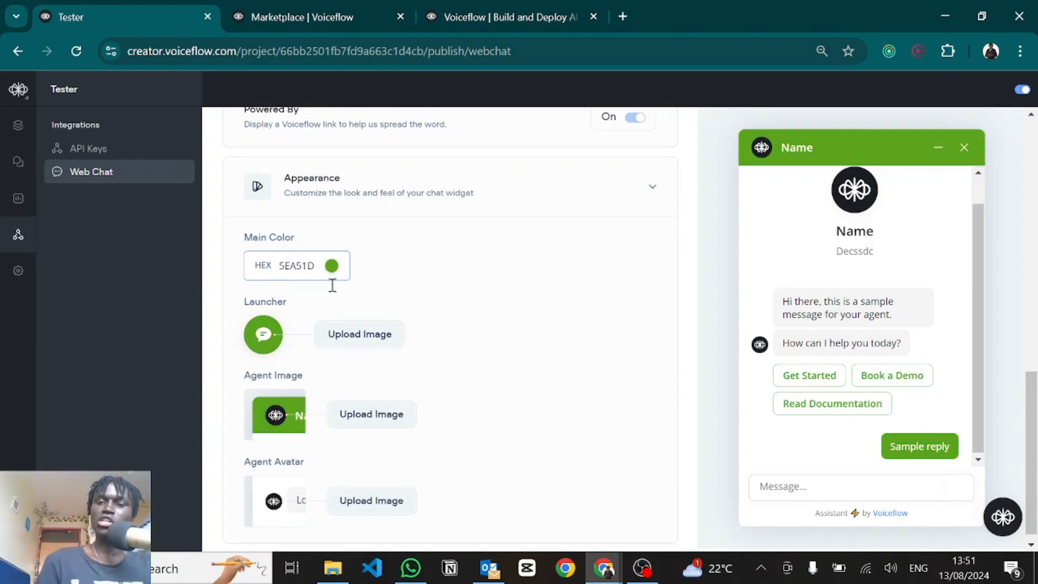
scroll(488, 339, "down", 1)
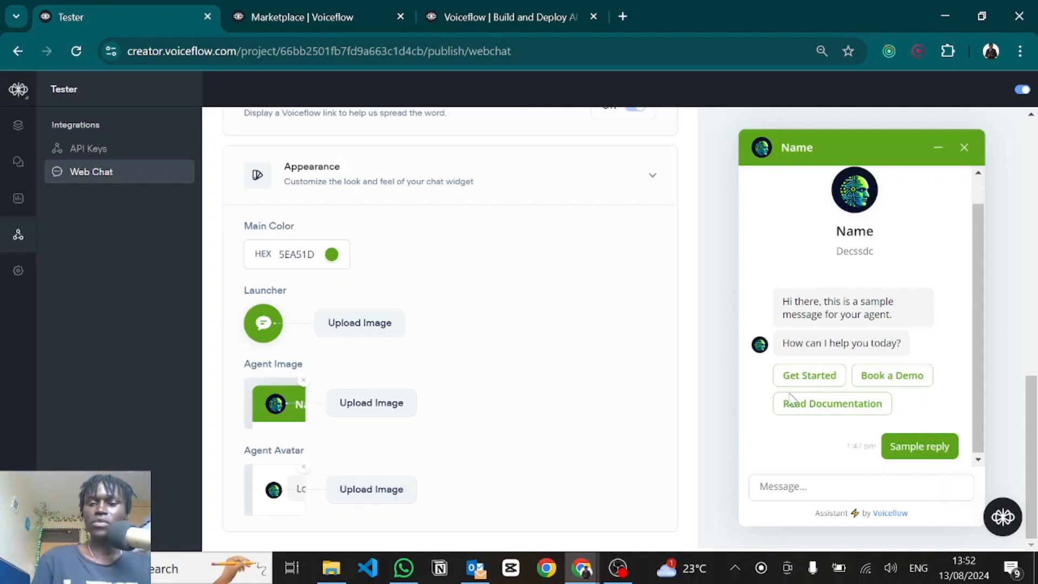
scroll(493, 322, "up", 10)
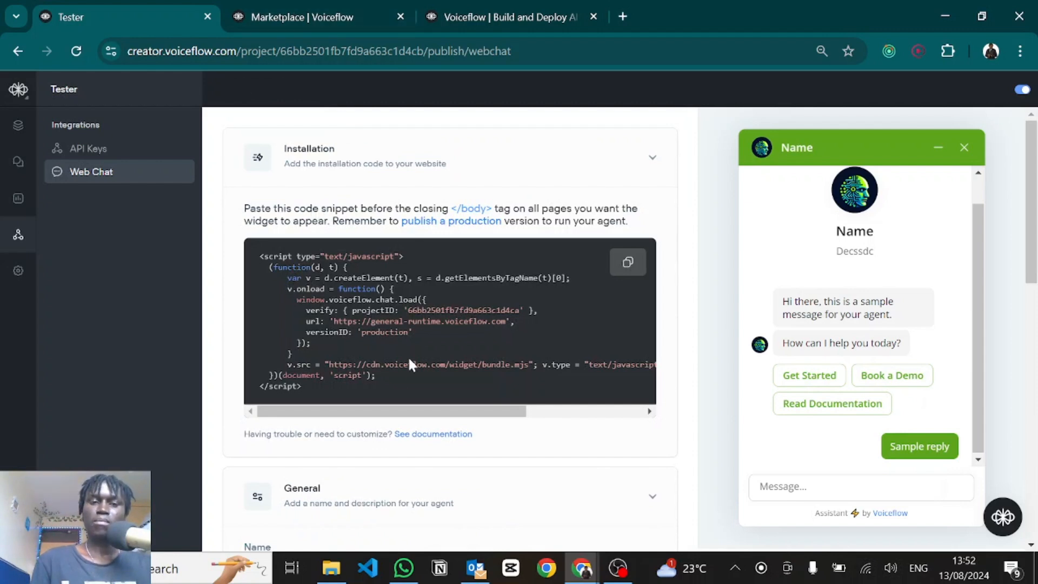
Step: Copy the installation snippet, reload Marketplace, and run it in the DevTools console
left_click_drag(383, 374, 268, 267)
key("ctrl+c")
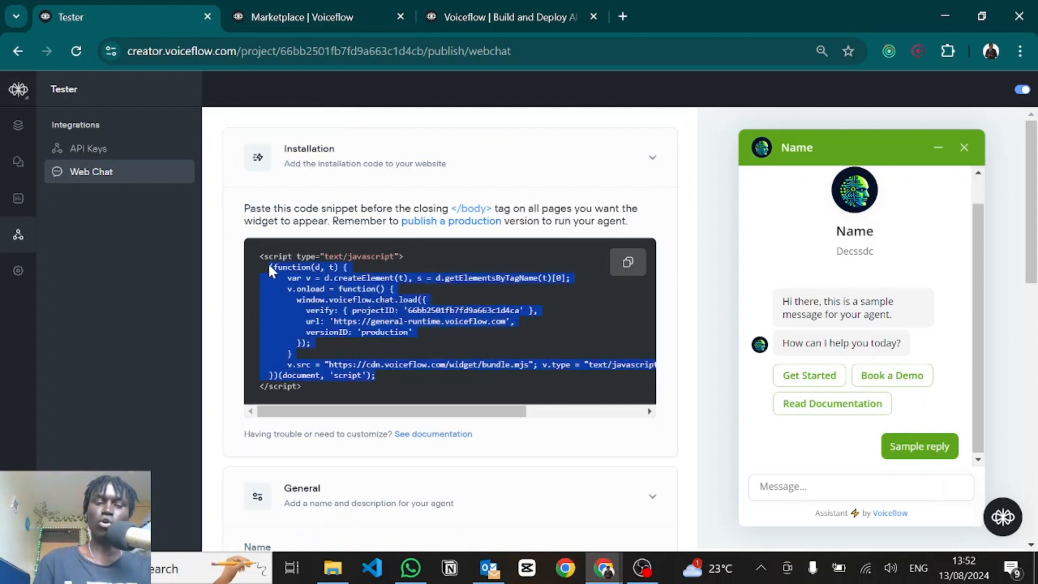
left_click(298, 12)
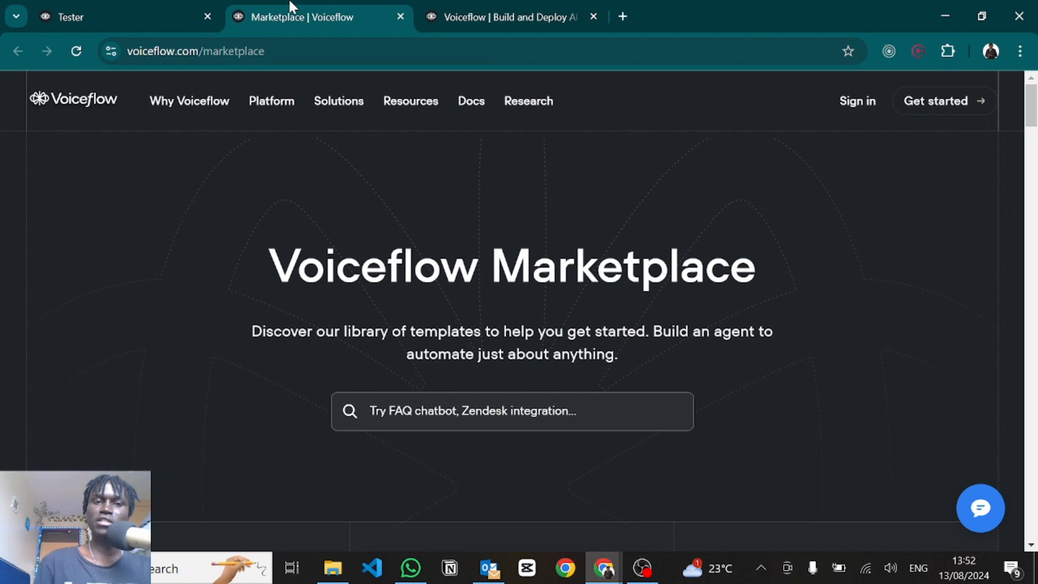
key("ctrl+r")
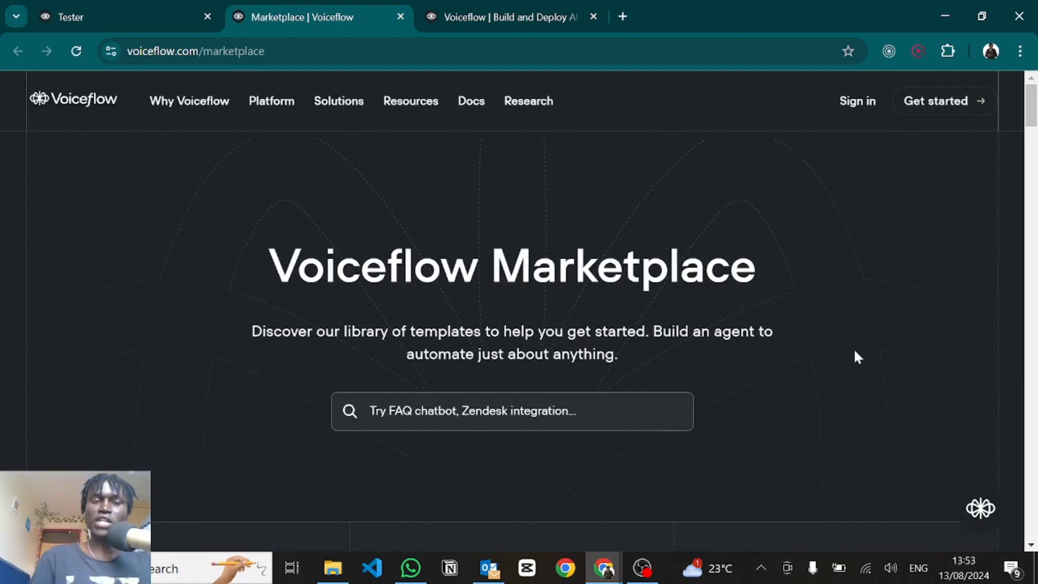
key("ctrl+shift+j")
key("ctrl+v")
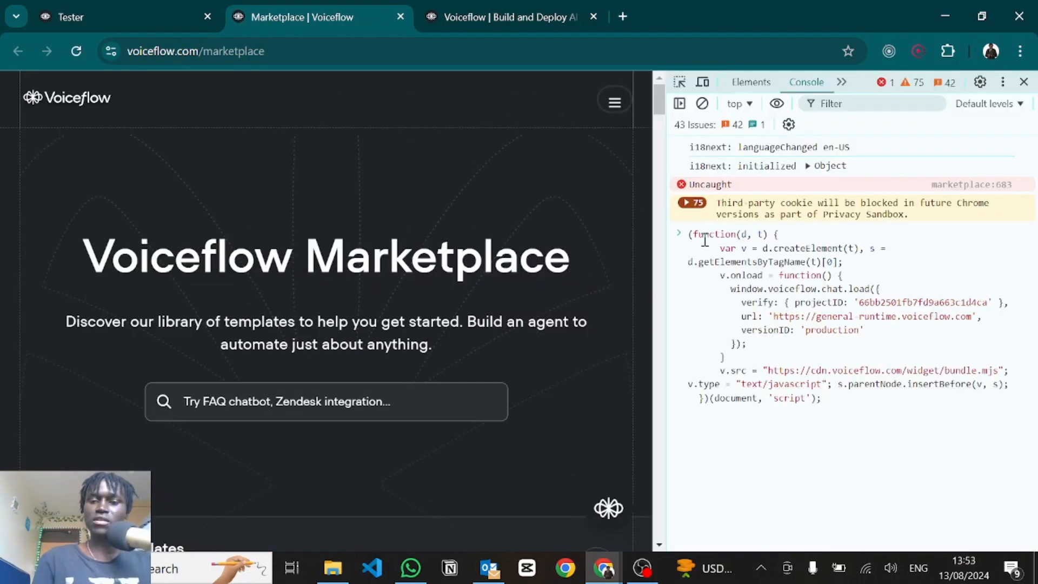
key("Return")
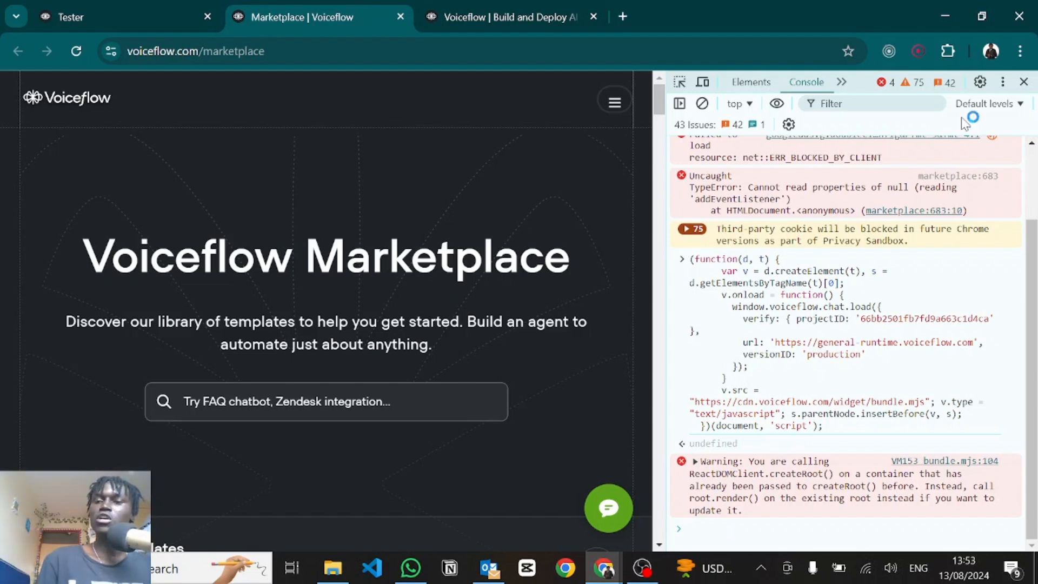
Step: Open the green chat widget, send the test message 'sfcasdfc', and end the chat
left_click(1023, 82)
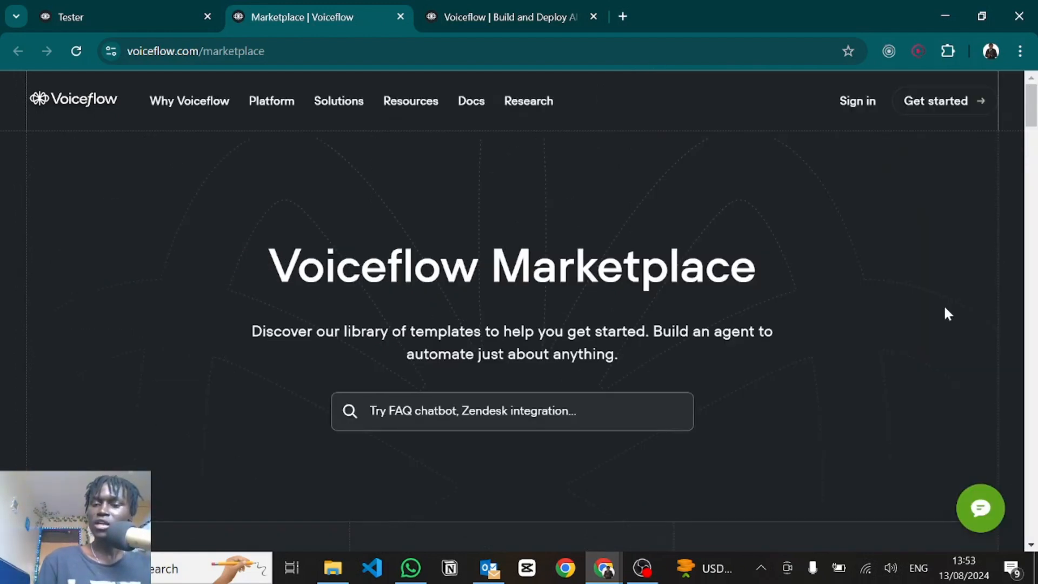
left_click(990, 527)
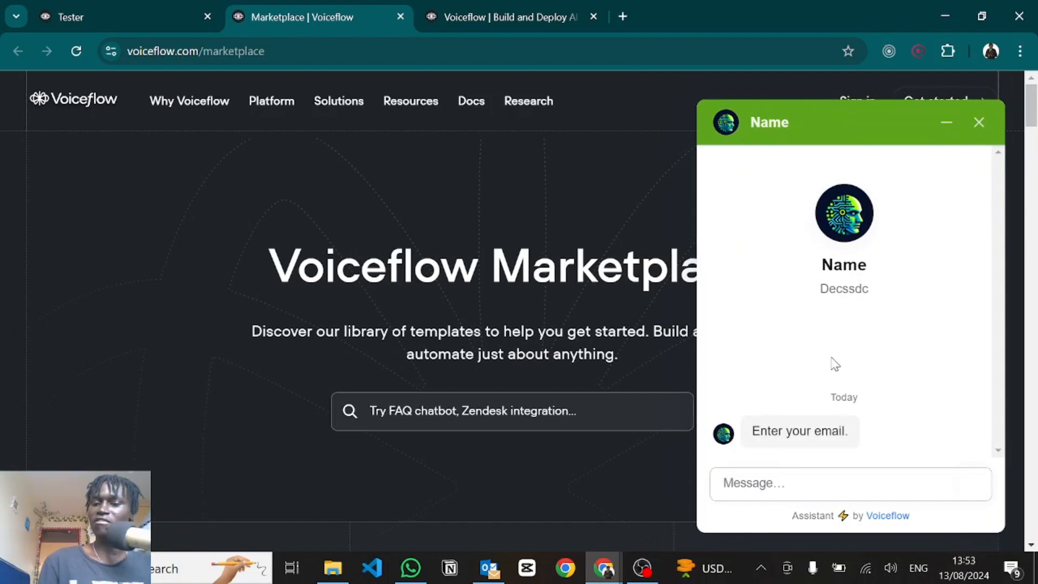
left_click(759, 480)
type("sfcasdfc")
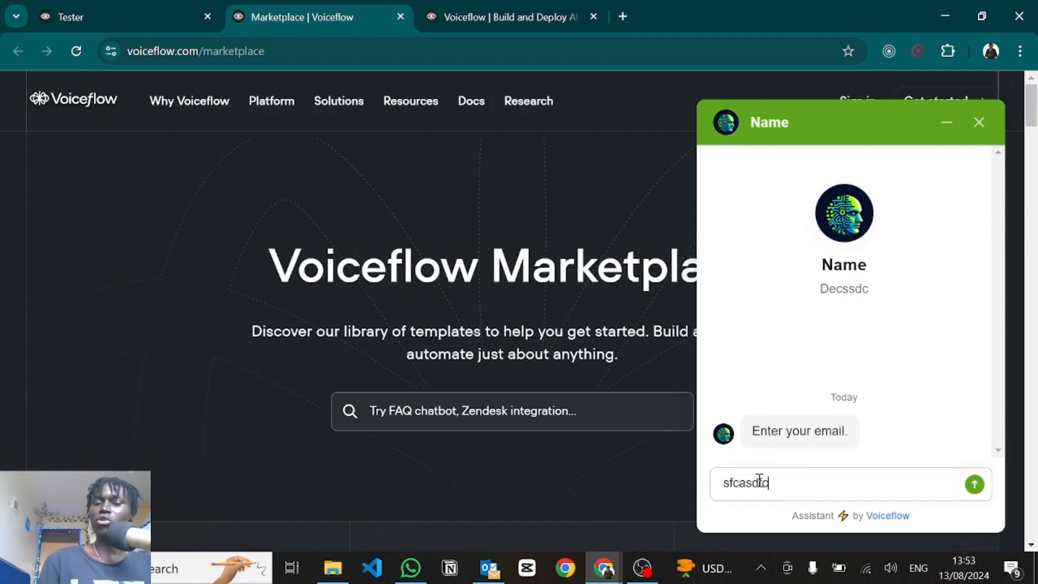
key("Return")
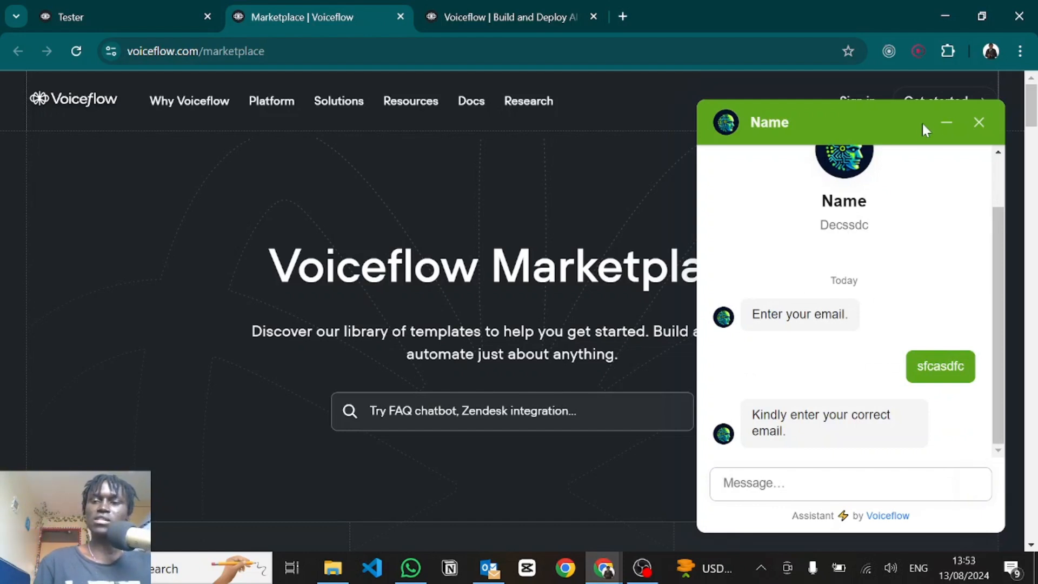
left_click(972, 122)
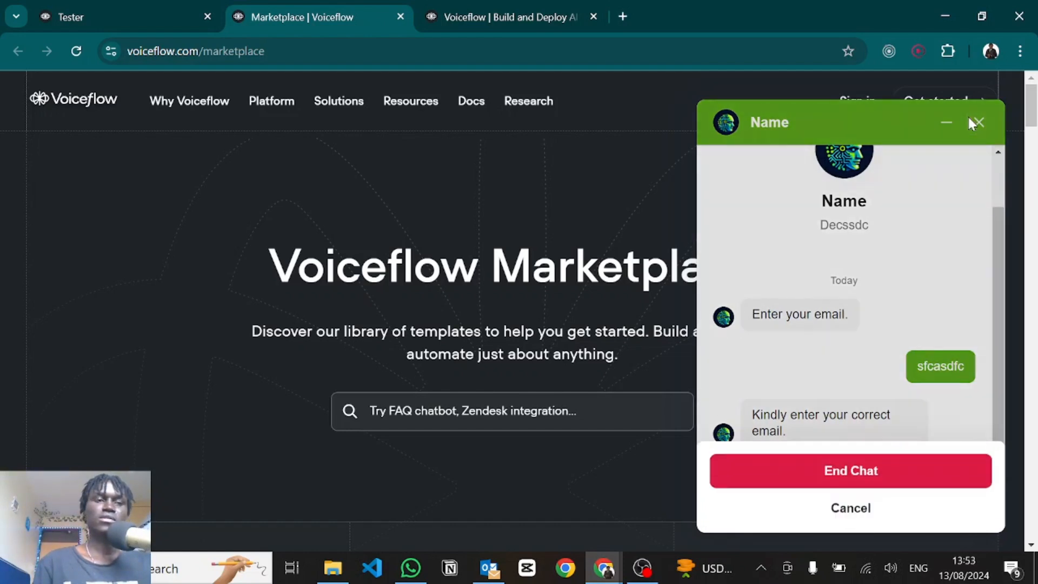
left_click(802, 468)
left_click(129, 10)
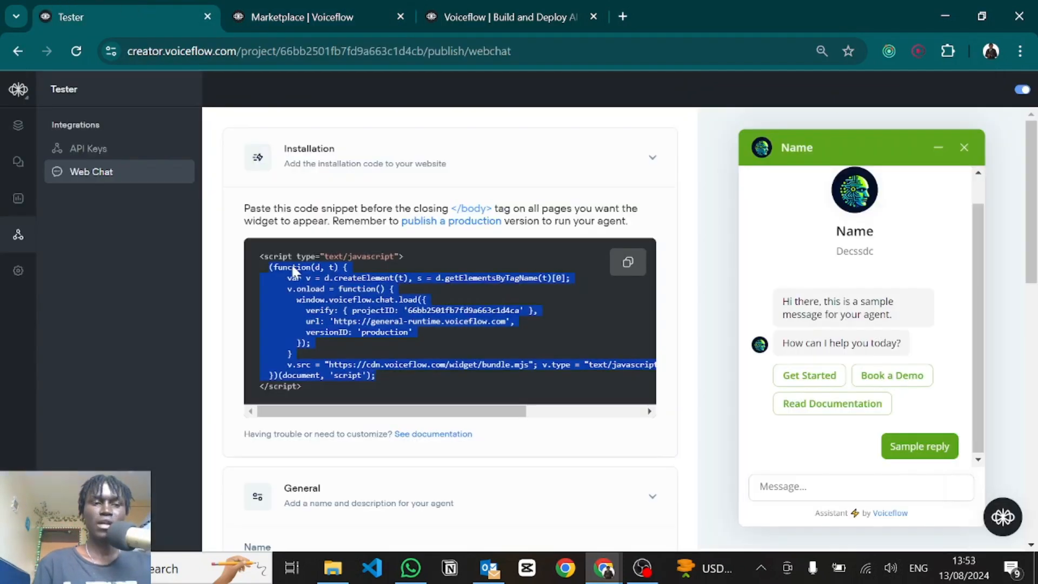
Step: Glance at API Keys, then scroll the agent's General settings down to Metadata
left_click(220, 292)
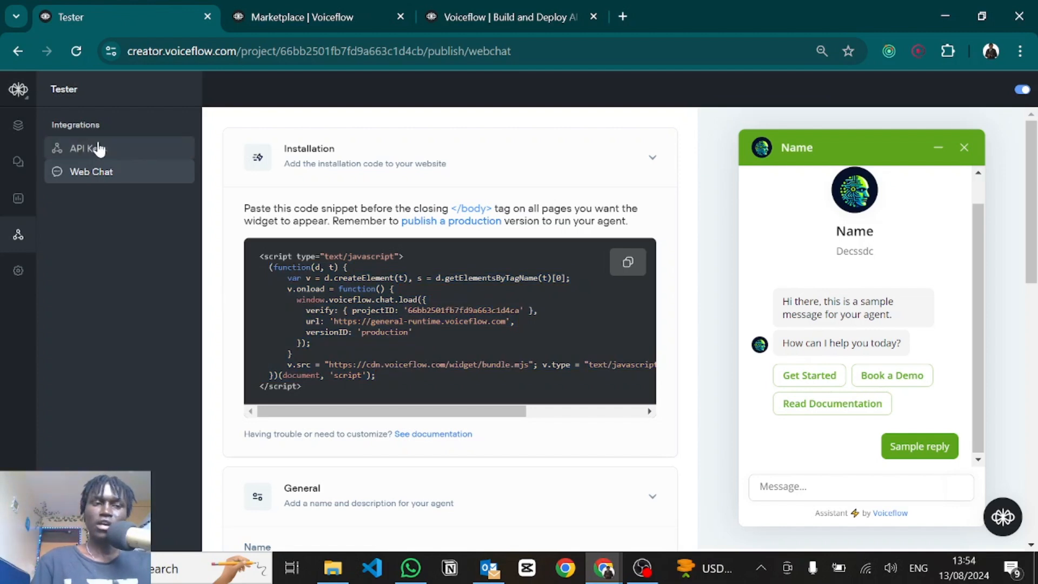
left_click(96, 147)
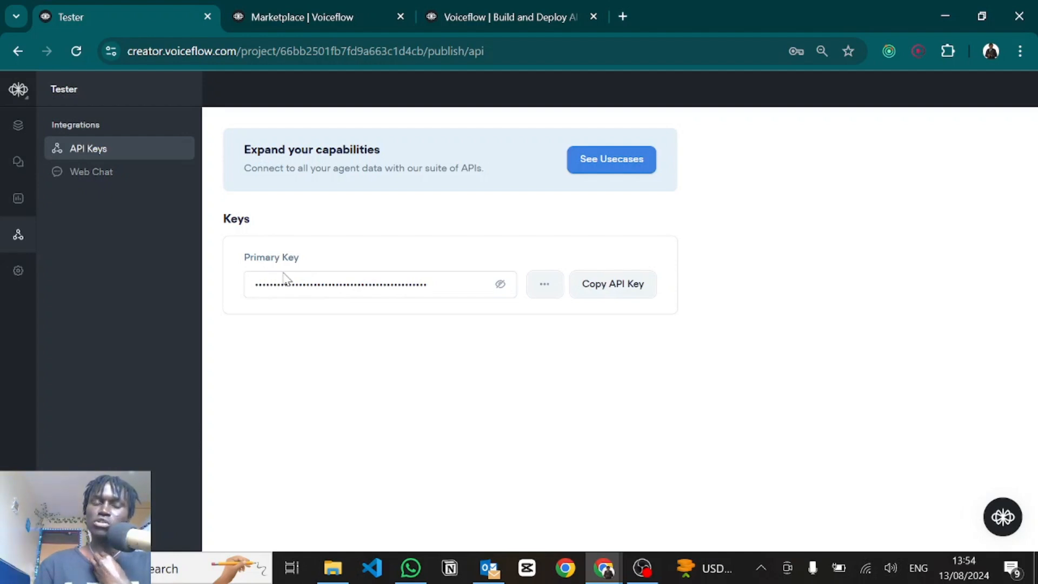
left_click(84, 172)
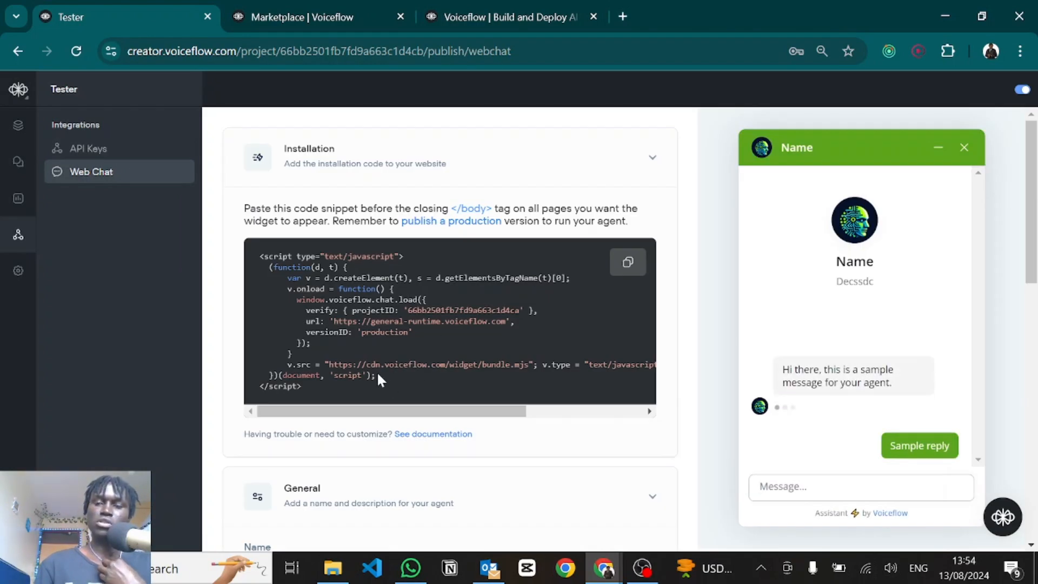
left_click(26, 273)
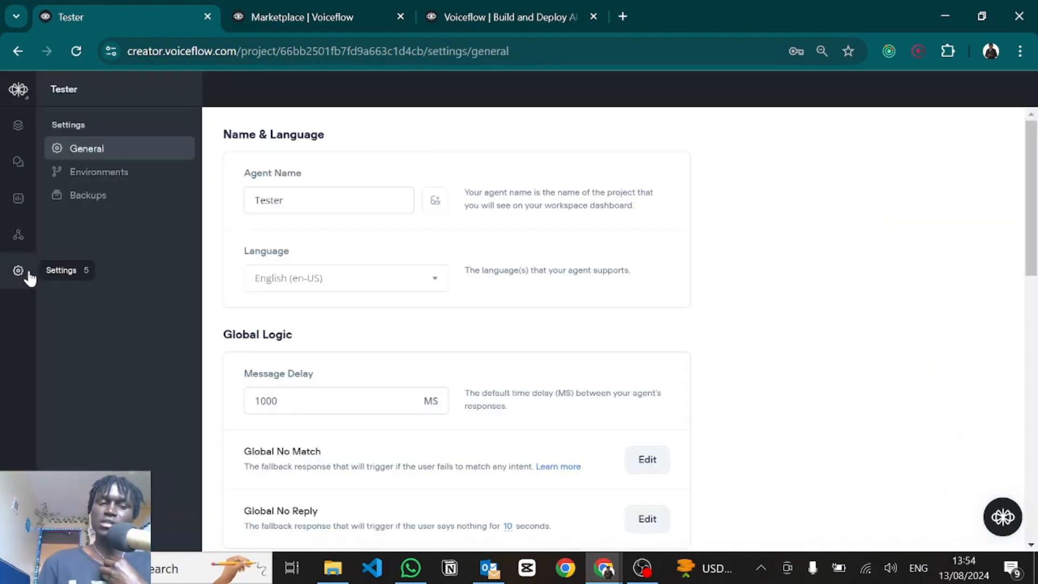
scroll(281, 186, "down", 1)
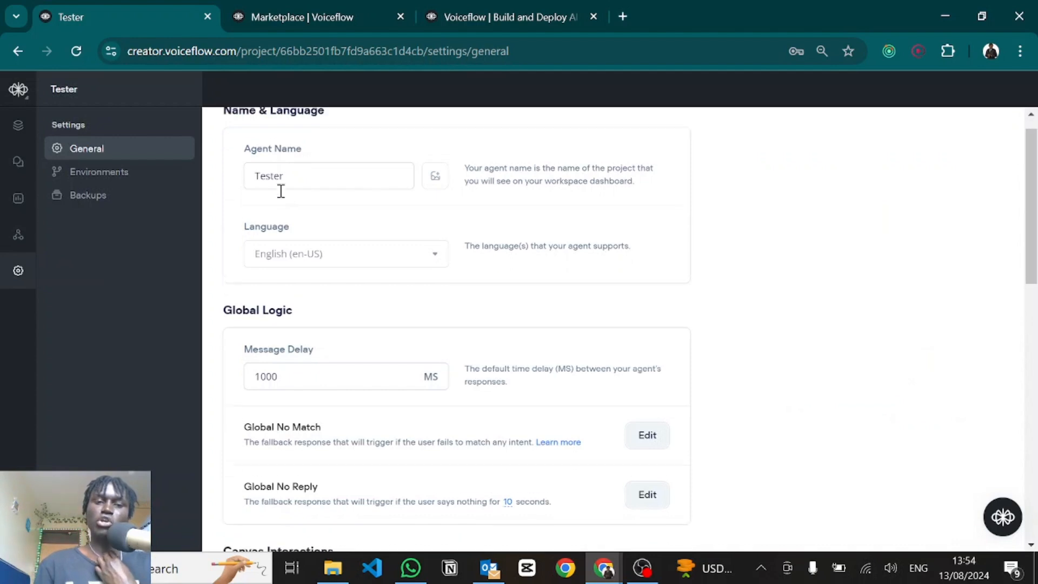
scroll(280, 191, "down", 3)
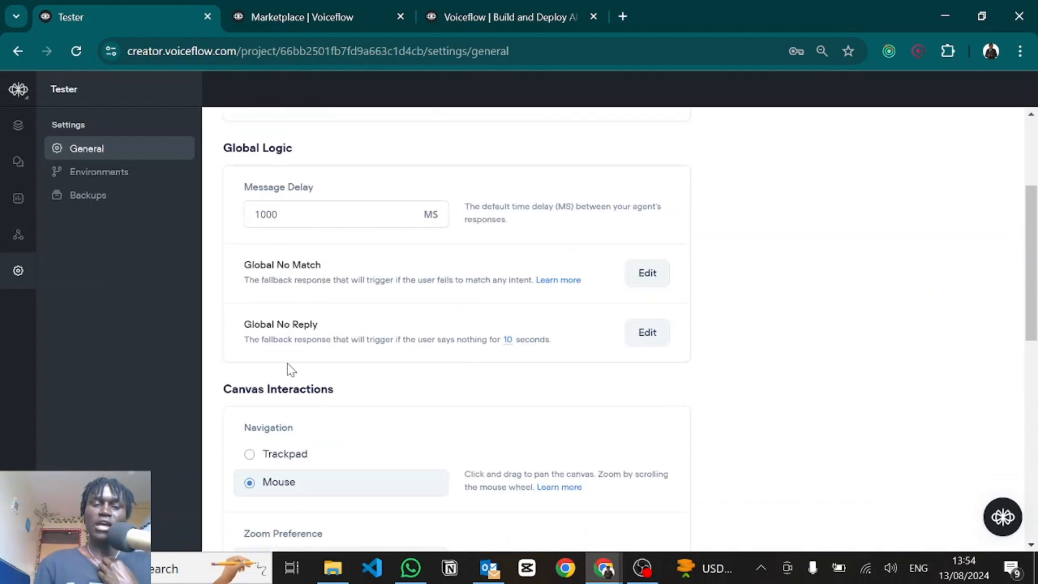
scroll(299, 375, "down", 5)
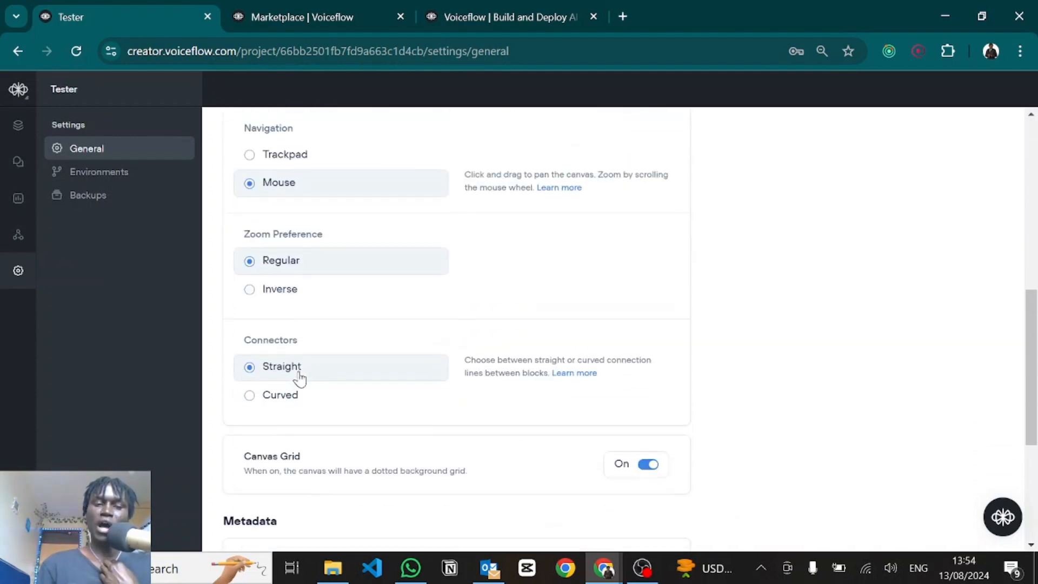
scroll(299, 375, "down", 5)
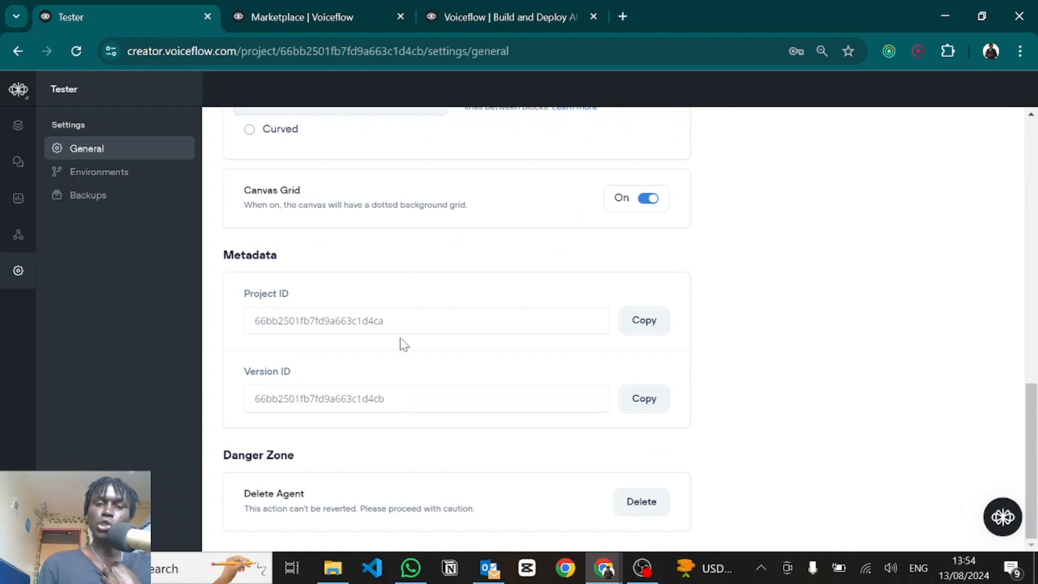